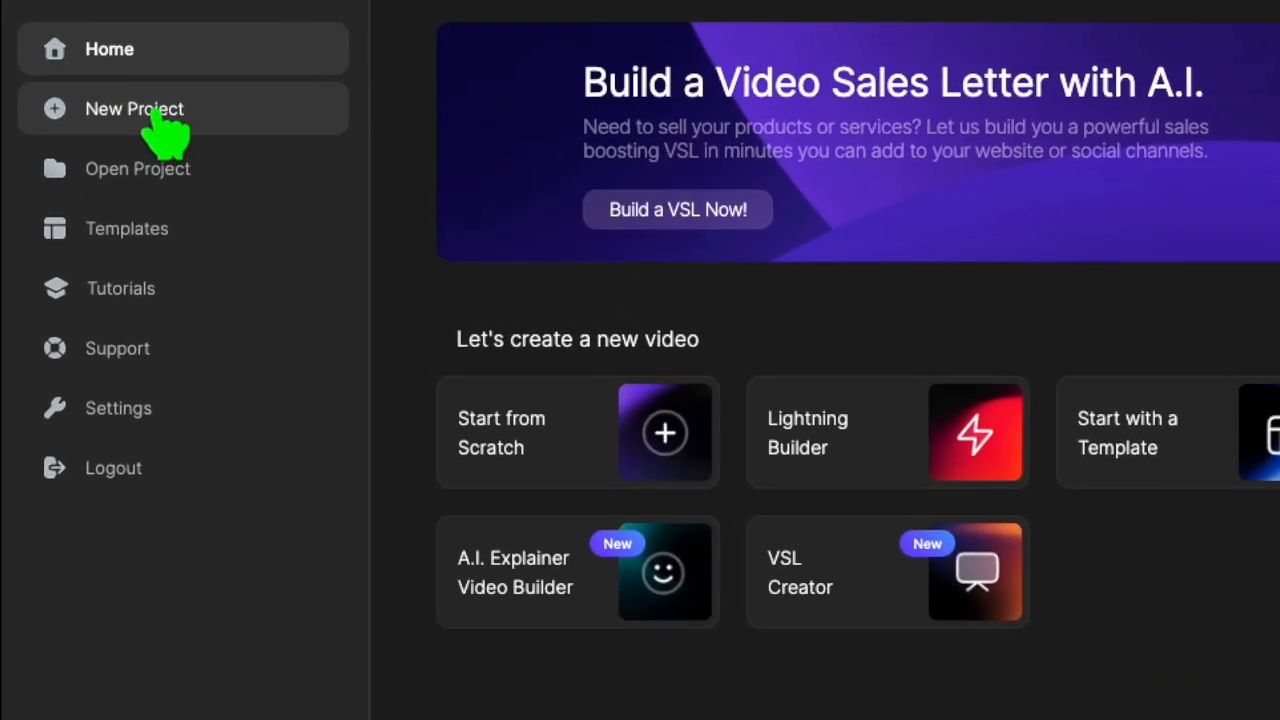
Create a new blank project and show the character library
left_click(157, 115)
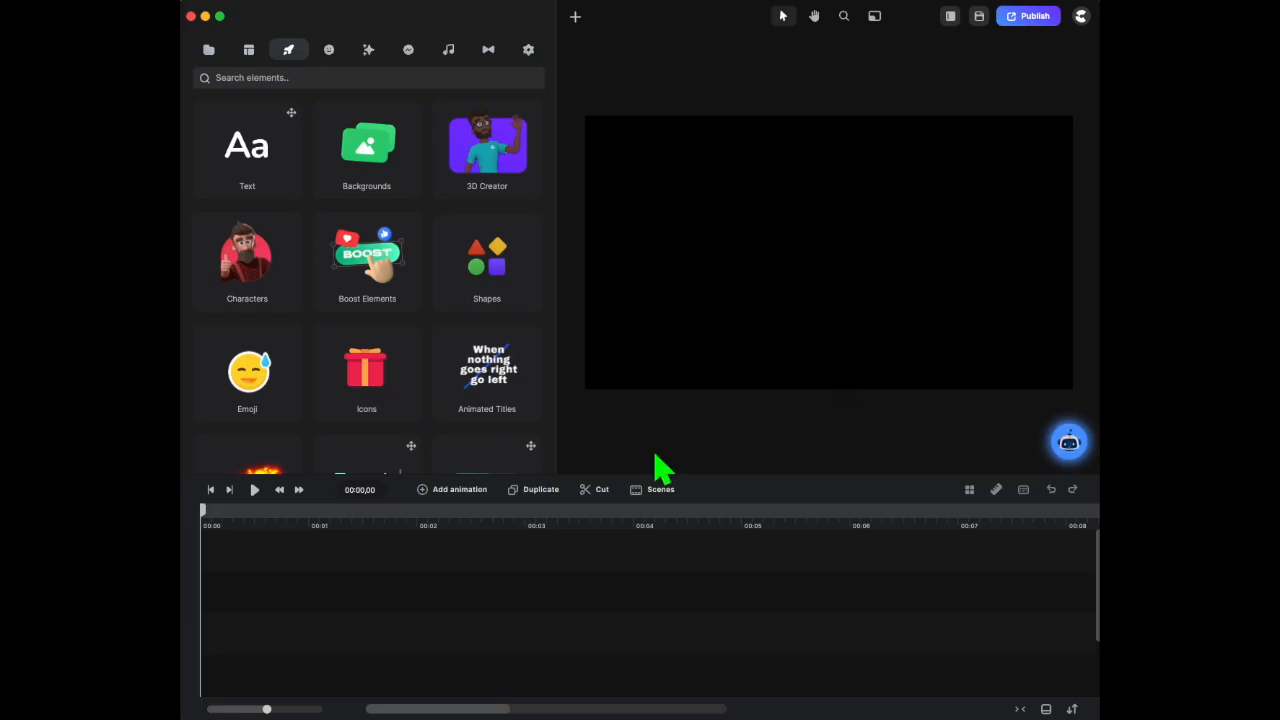
left_click(328, 49)
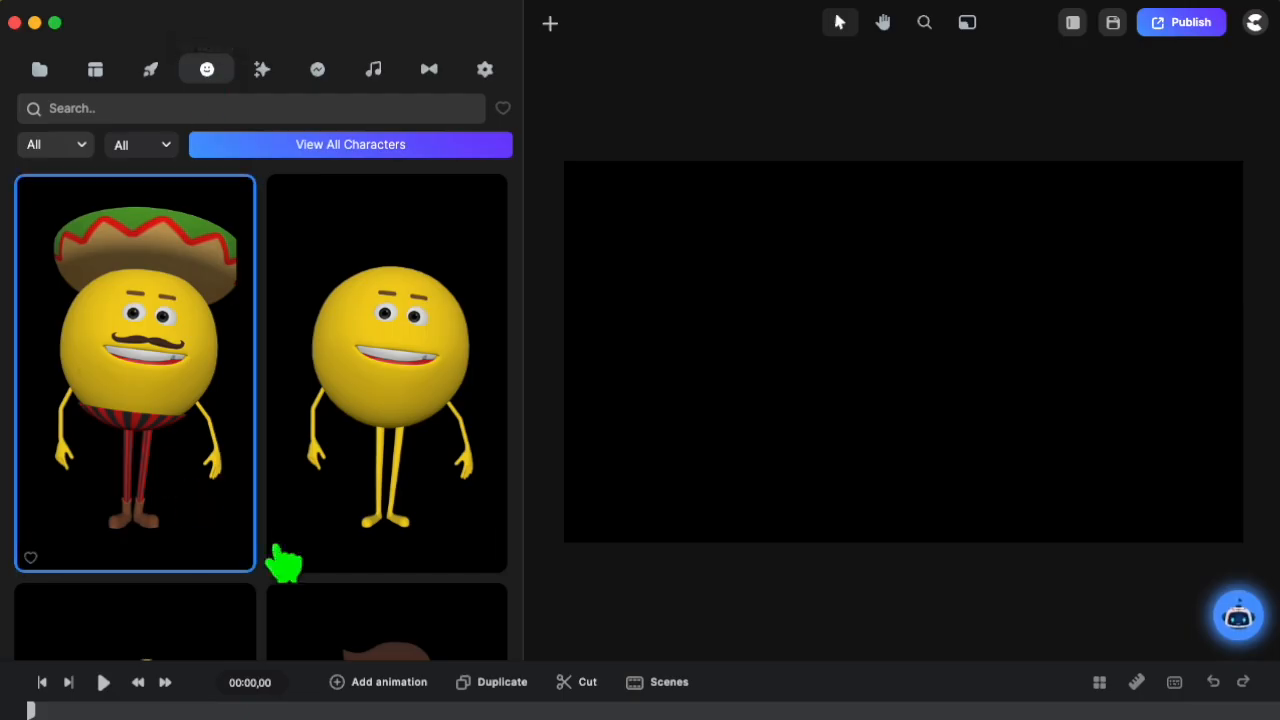
Add the plain yellow emoji character to the middle of the canvas
left_click(276, 550)
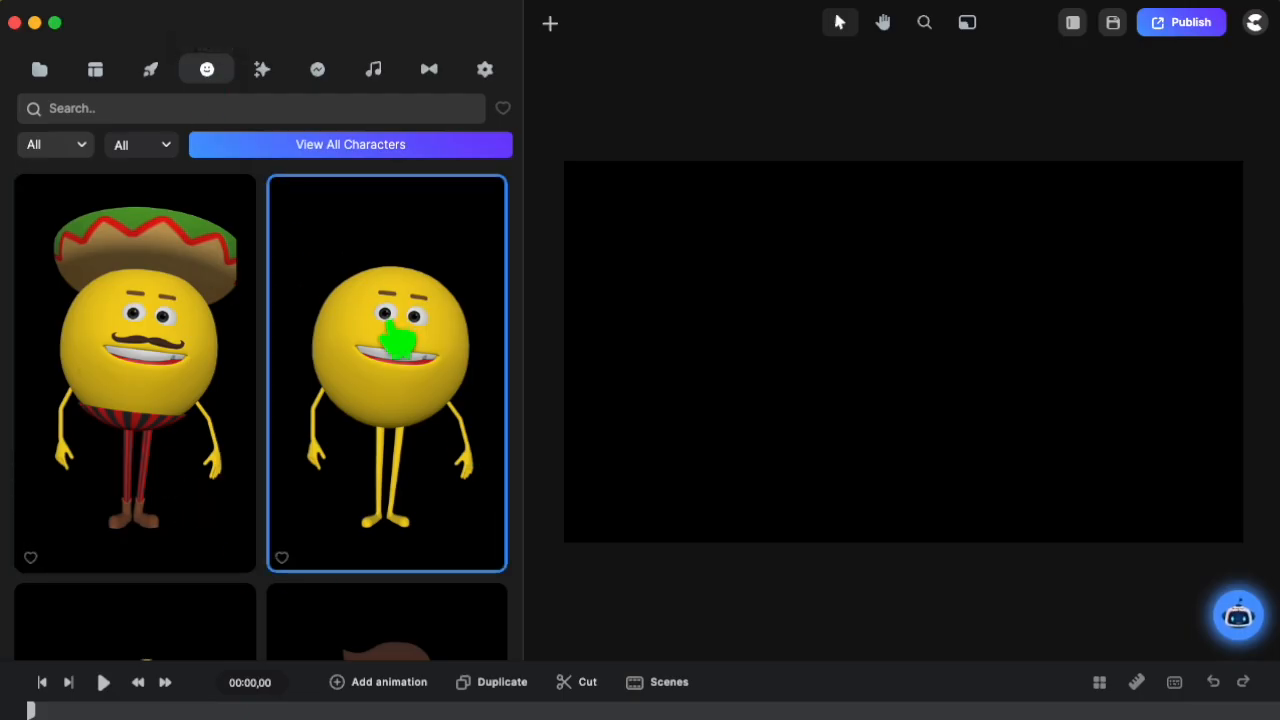
left_click(140, 398)
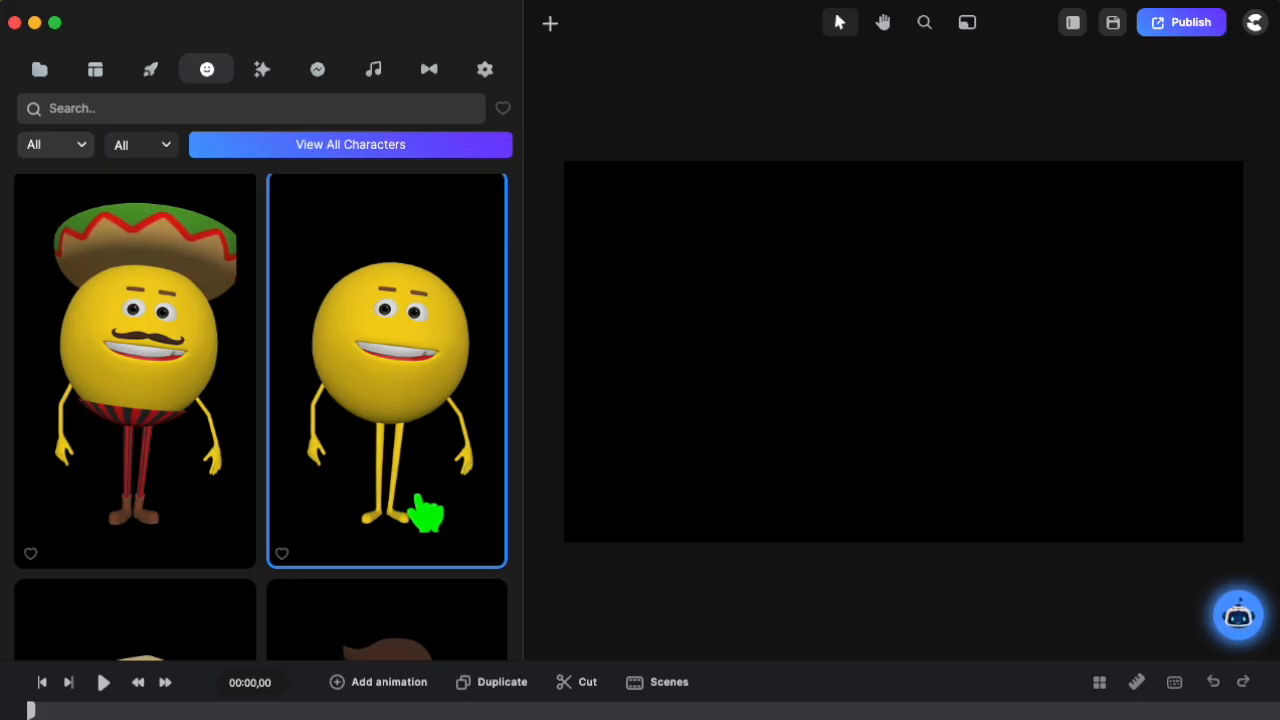
scroll(400, 305, "down", 5)
left_click(423, 371)
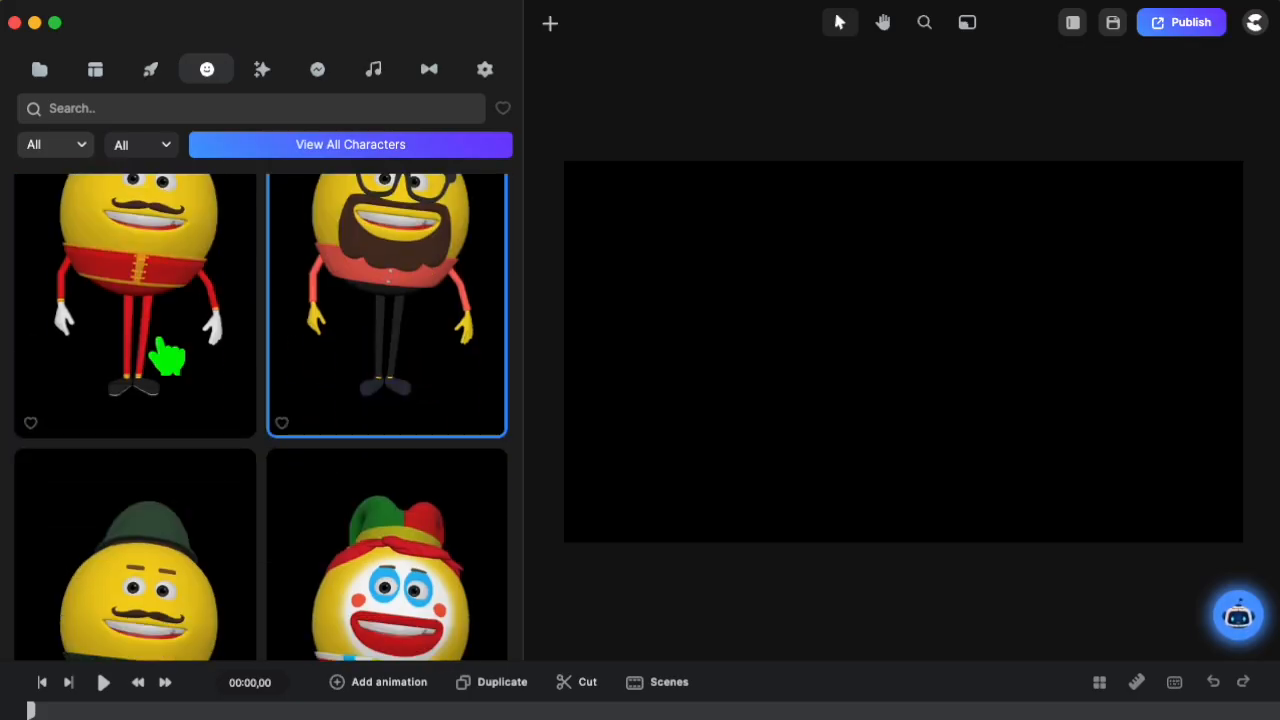
scroll(377, 449, "down", 2)
left_click(425, 460)
scroll(425, 460, "up", 2)
left_click(423, 463)
scroll(423, 460, "up", 2)
left_click(423, 457)
scroll(423, 457, "up", 3)
left_click(425, 465)
scroll(425, 465, "up", 2)
left_click(423, 463)
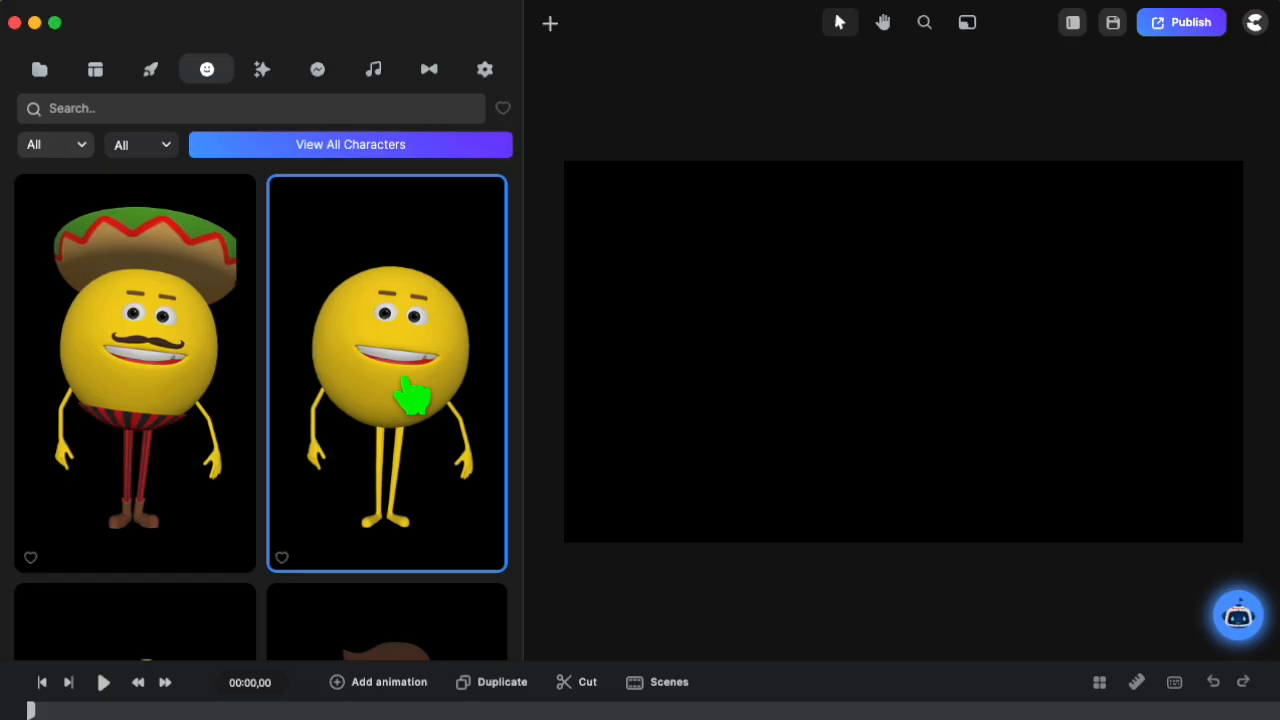
left_click_drag(405, 390, 895, 355)
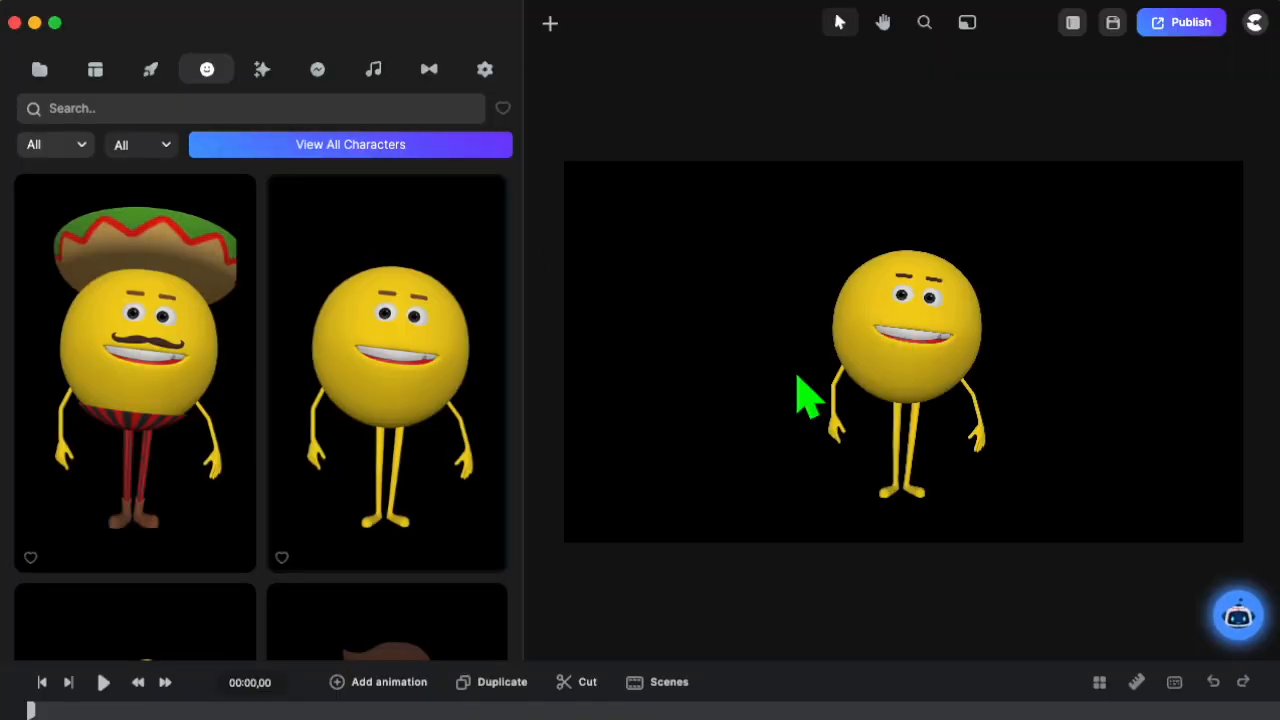
Dress the emoji character on the canvas in Doctor Pants, Crocs and the Doctor Top
left_click(893, 366)
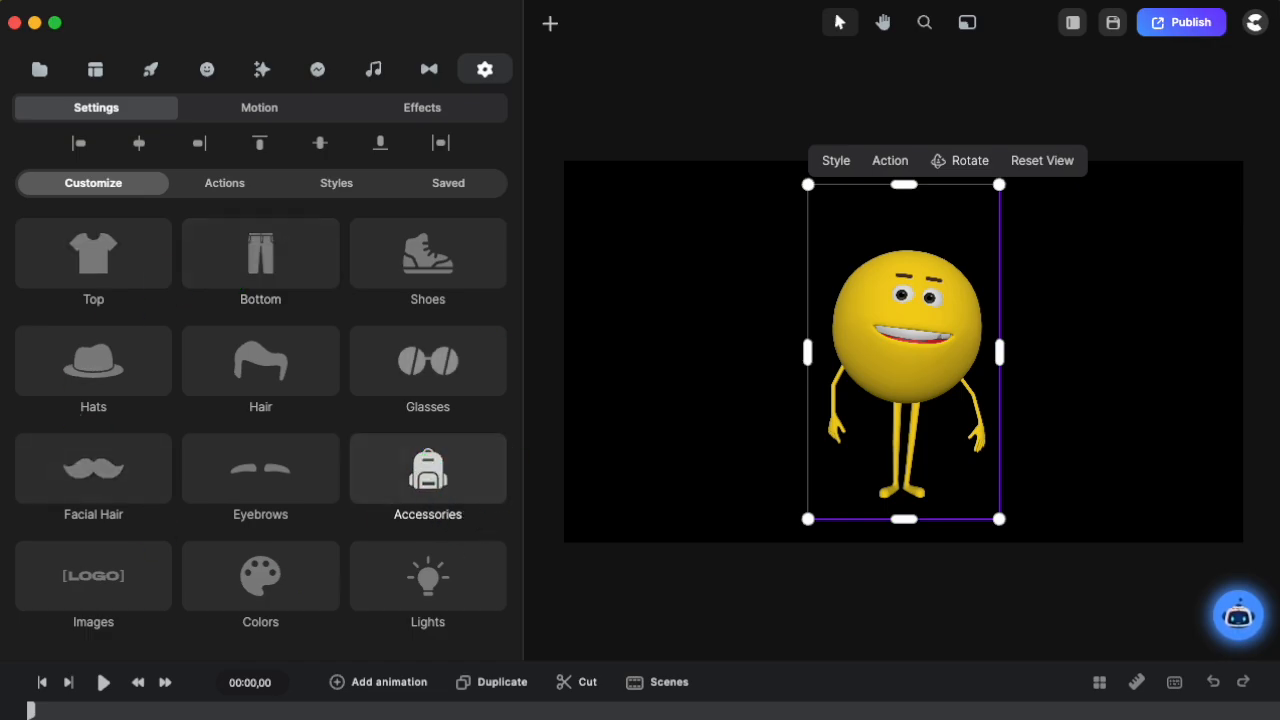
left_click(270, 265)
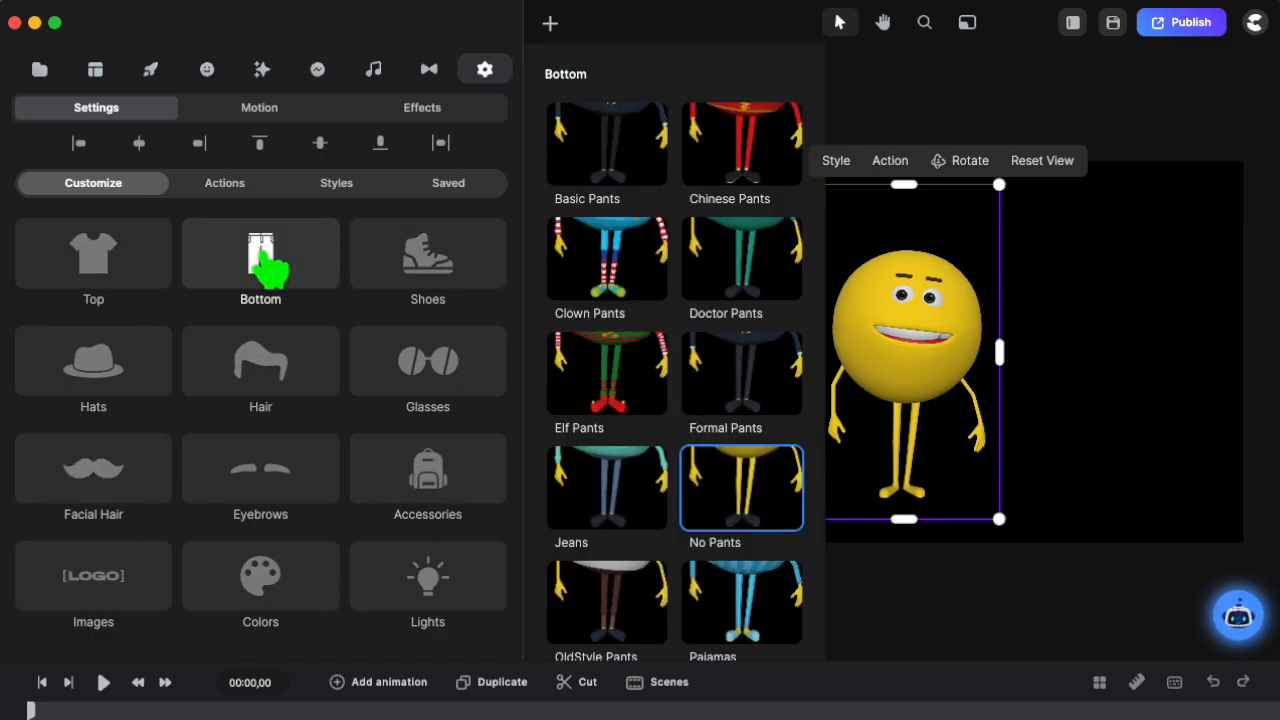
left_click(715, 300)
left_click(425, 268)
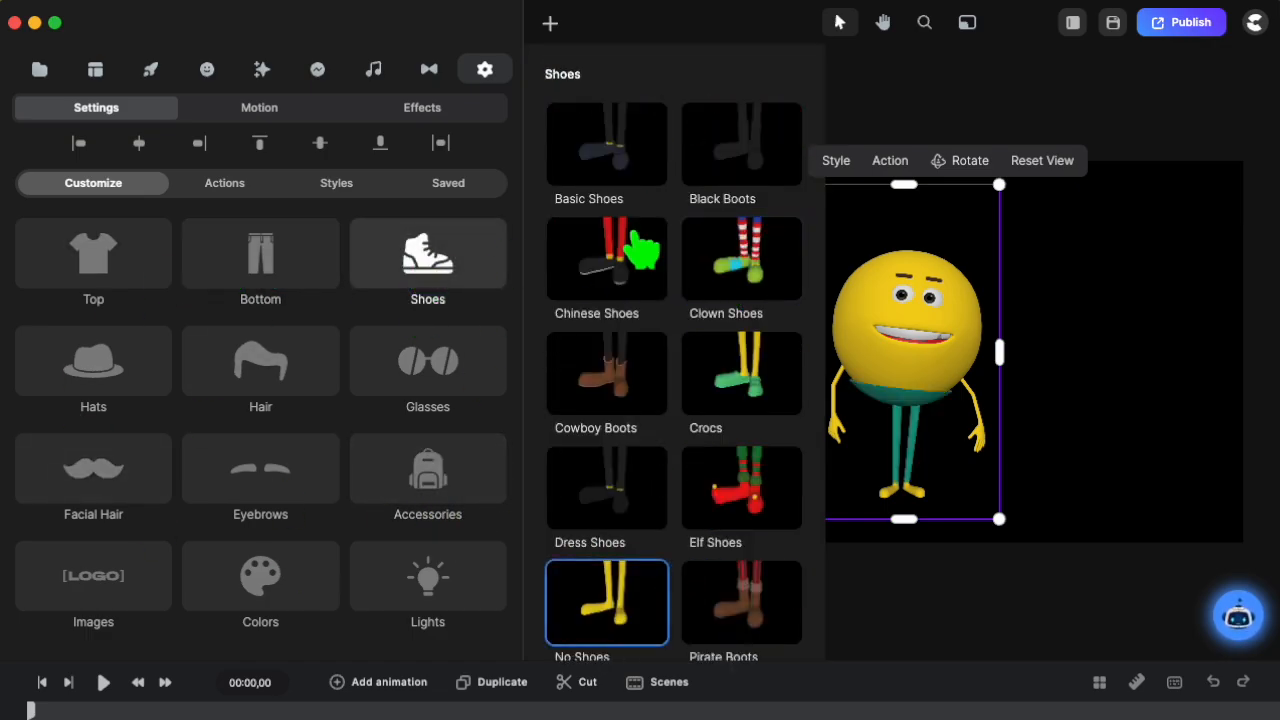
left_click(740, 385)
left_click(125, 253)
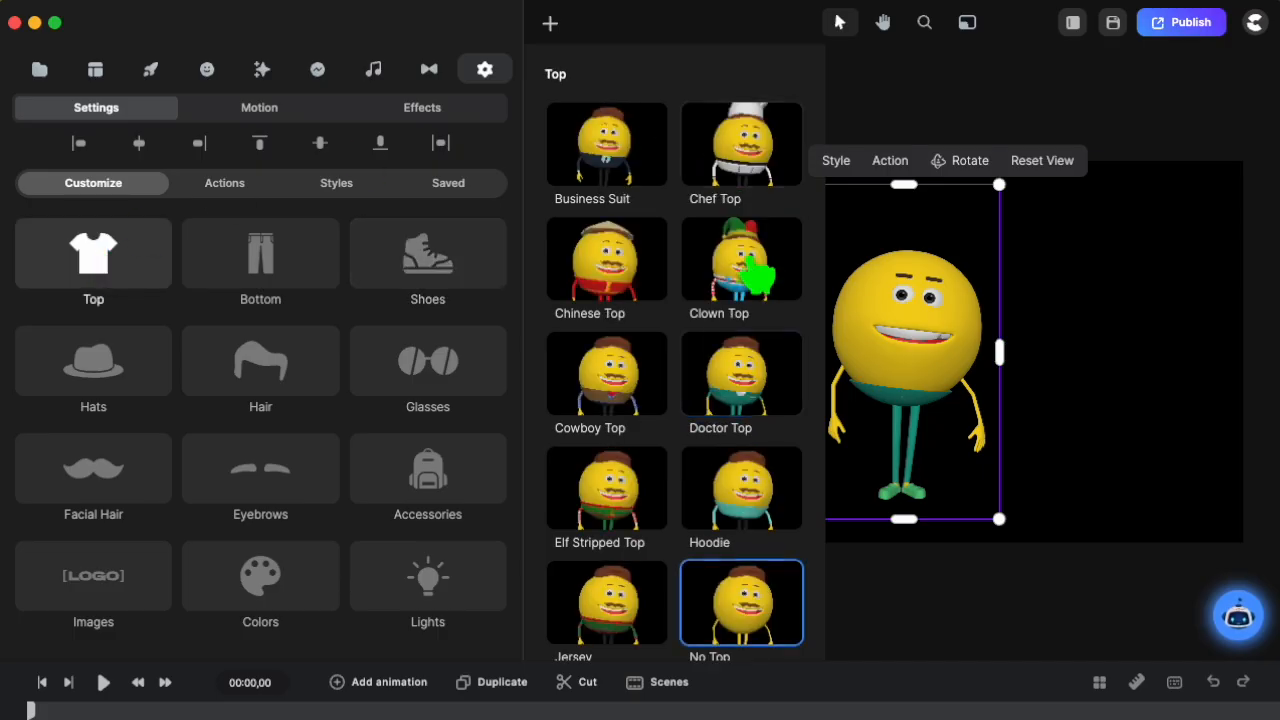
left_click(752, 392)
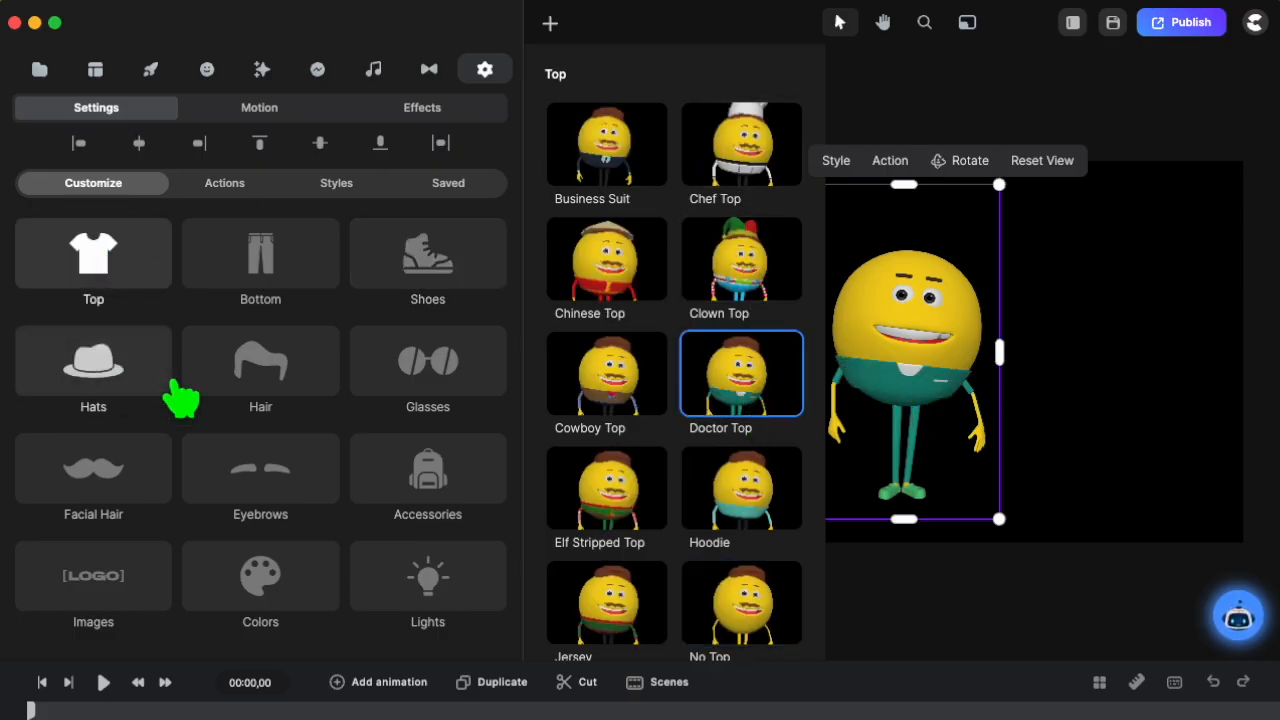
Give the emoji character the Funny Glasses and the Curly top hair
left_click(437, 360)
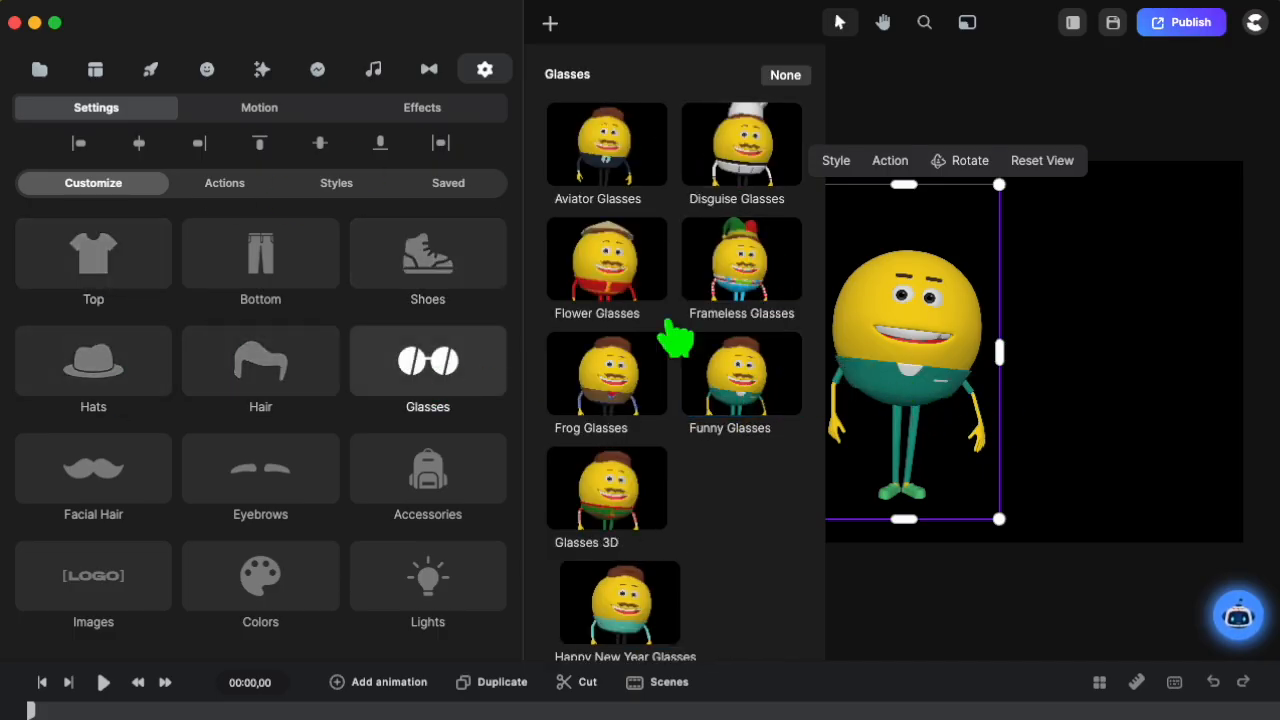
left_click(752, 398)
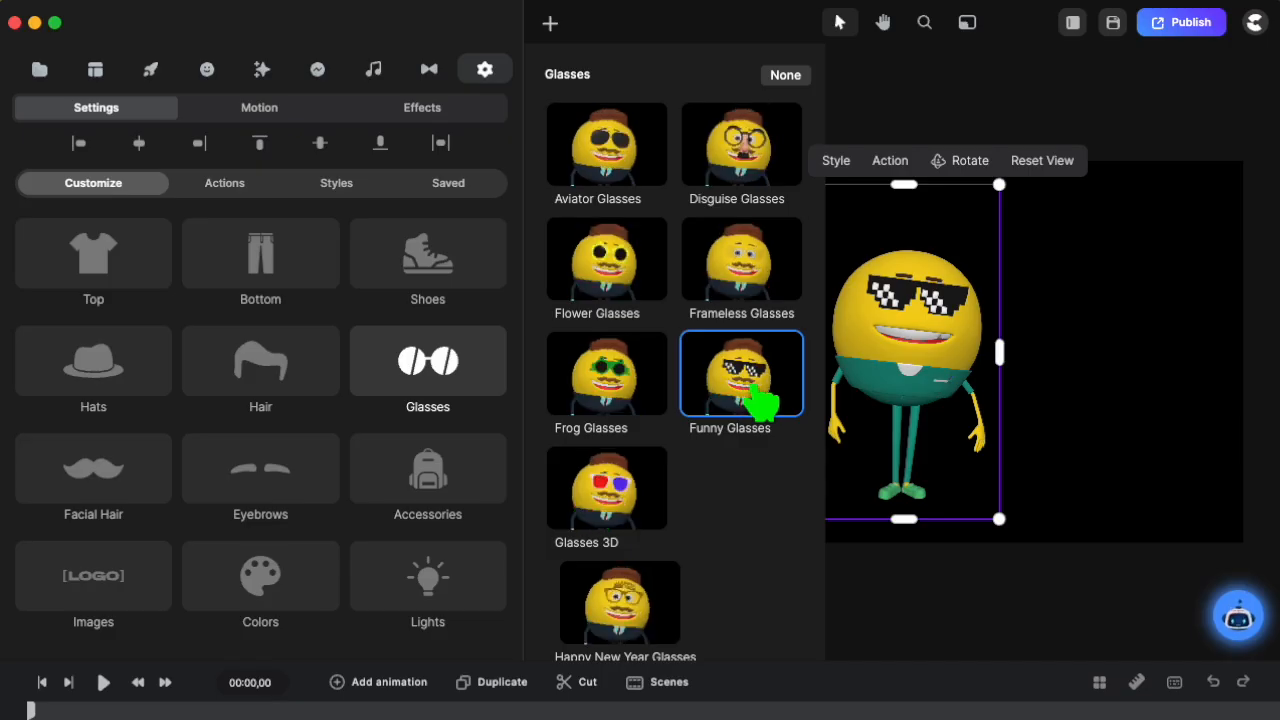
left_click(283, 370)
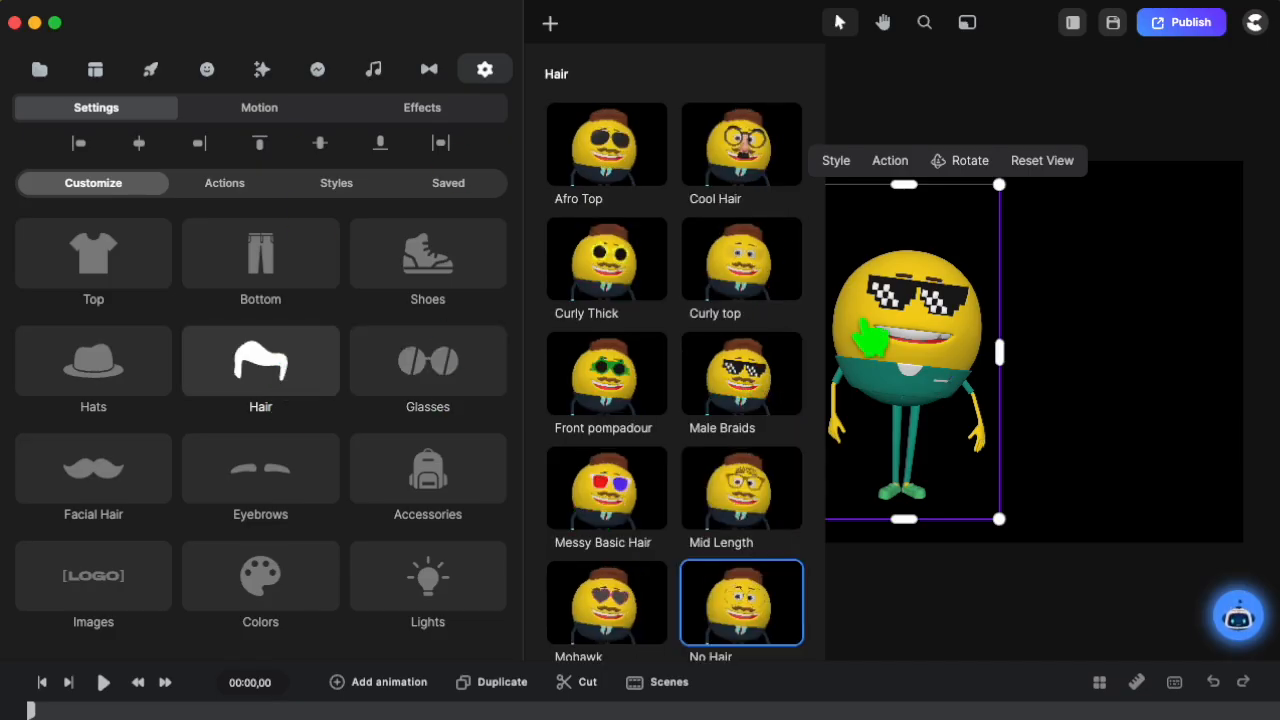
left_click(770, 266)
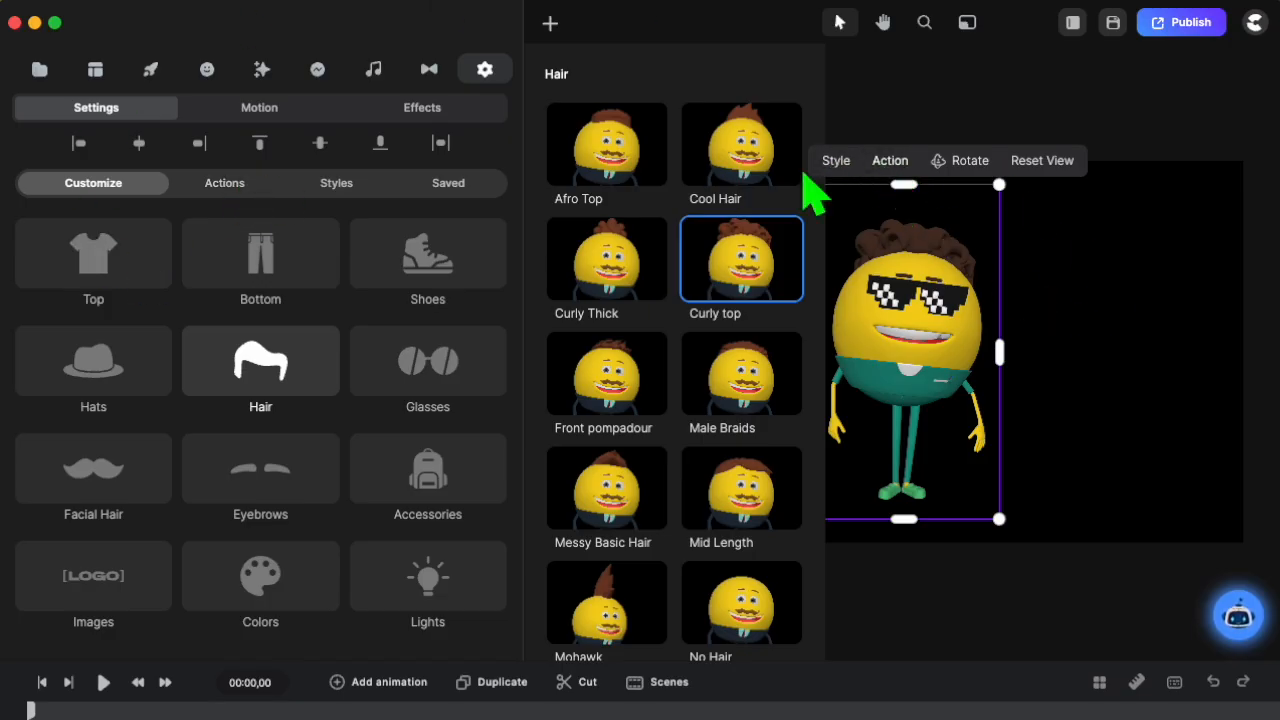
left_click(895, 160)
left_click(836, 162)
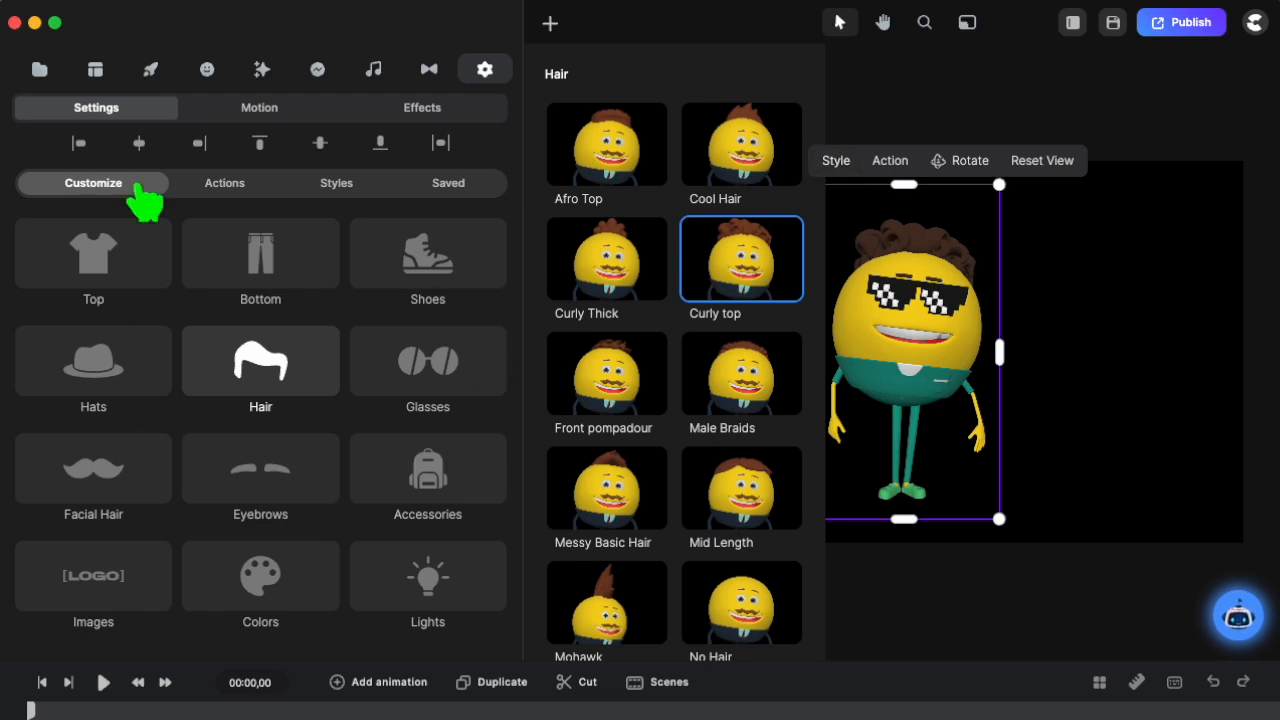
Replace the emoji character's Idle action with Magic Trick, trying Angry and Happy first
left_click(228, 186)
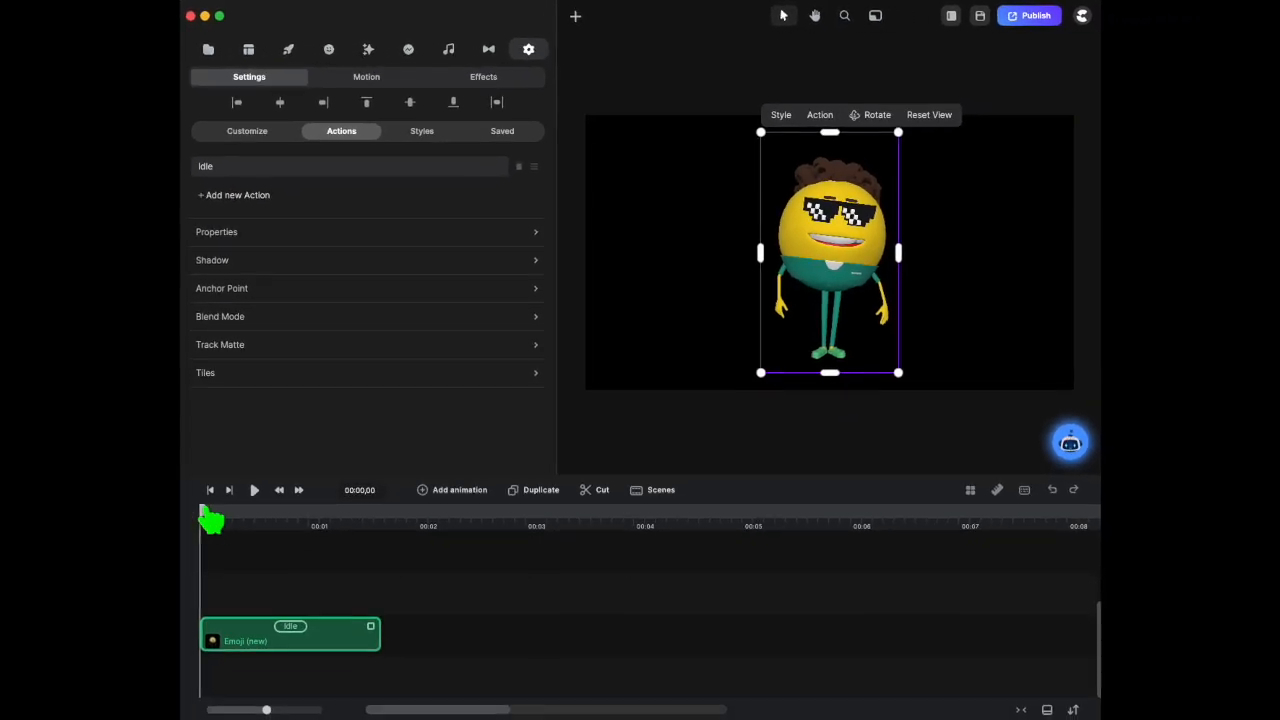
left_click_drag(206, 514, 306, 547)
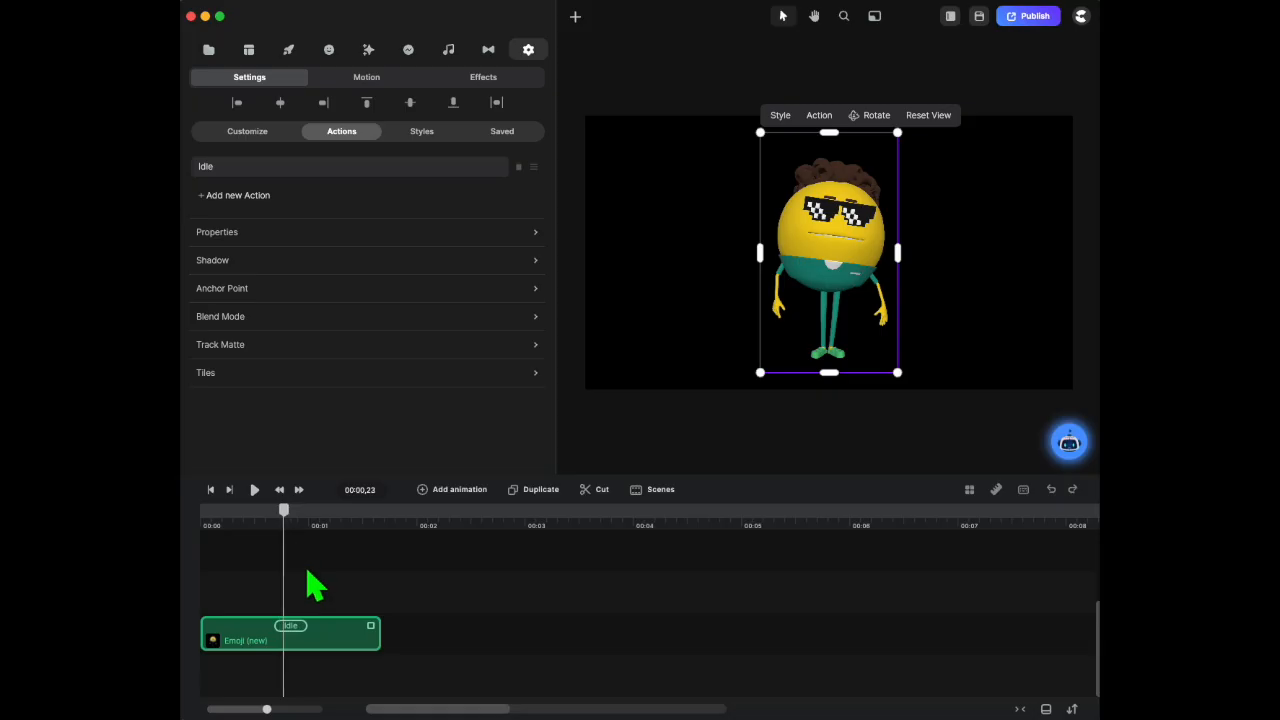
left_click(290, 625)
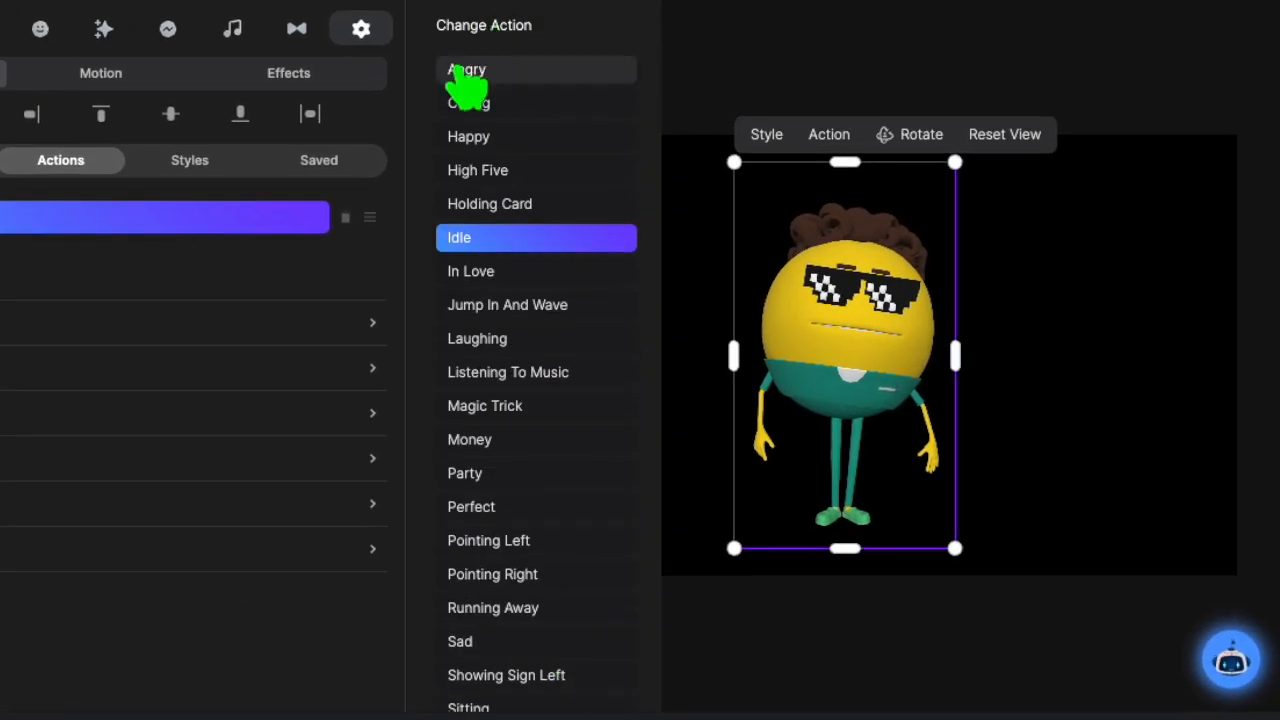
left_click(478, 95)
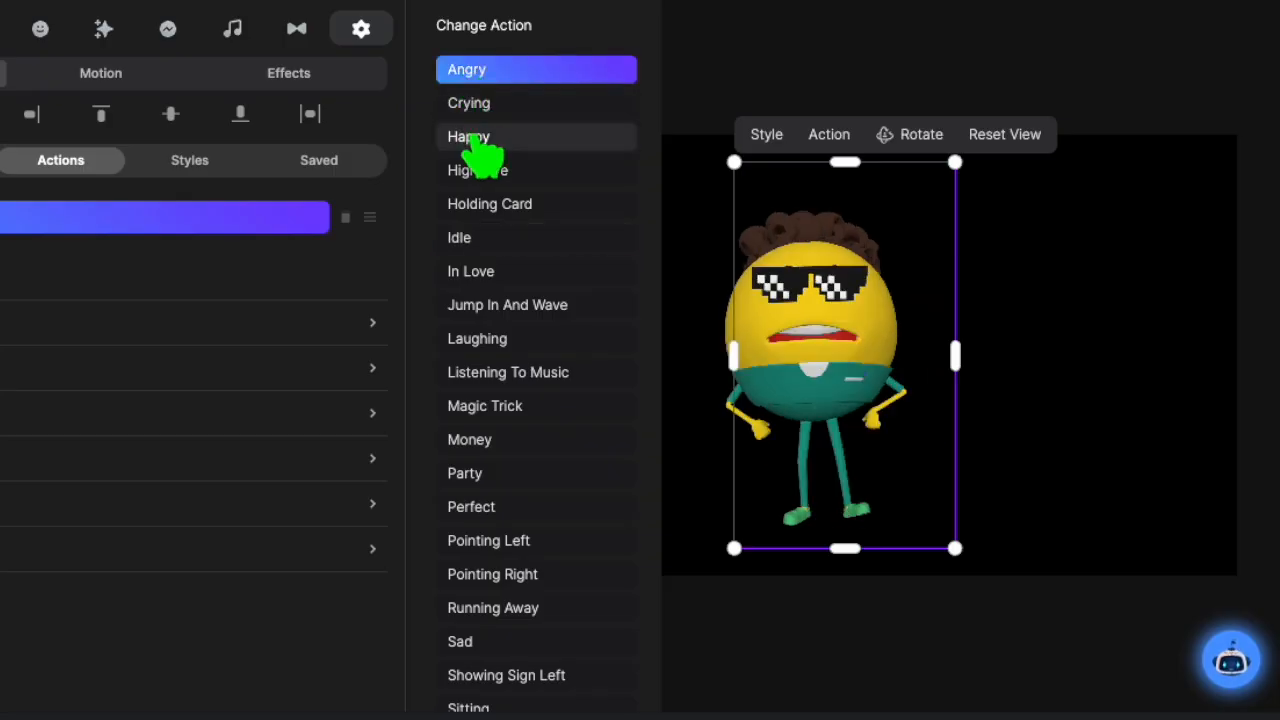
left_click(472, 140)
left_click(492, 418)
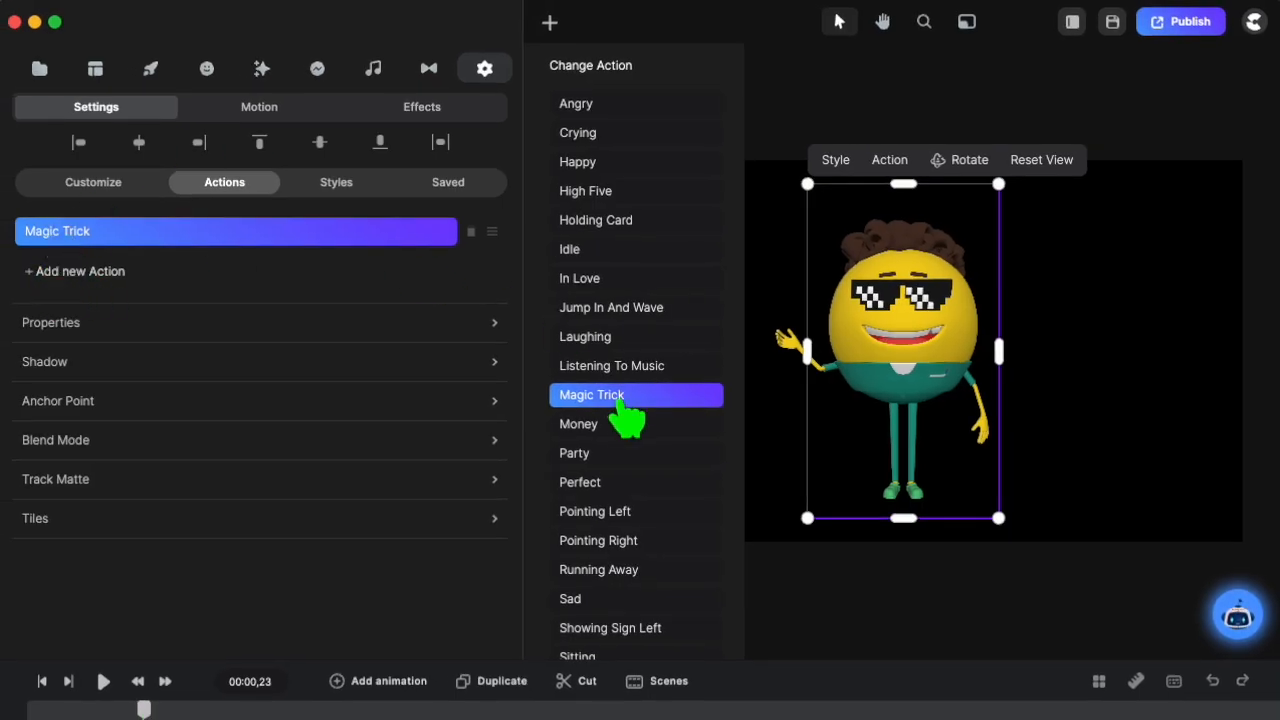
Add Jump In And Wave as a second action after Magic Trick and preview it on the timeline
left_click(60, 272)
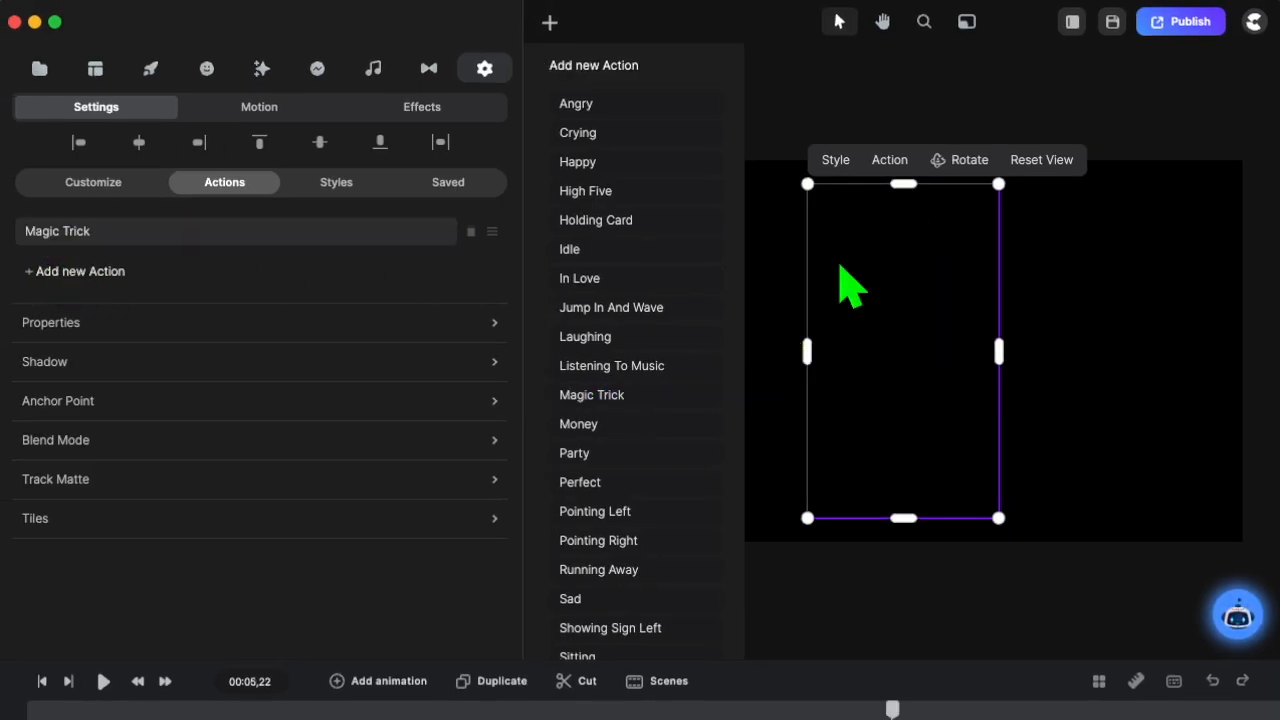
left_click(660, 307)
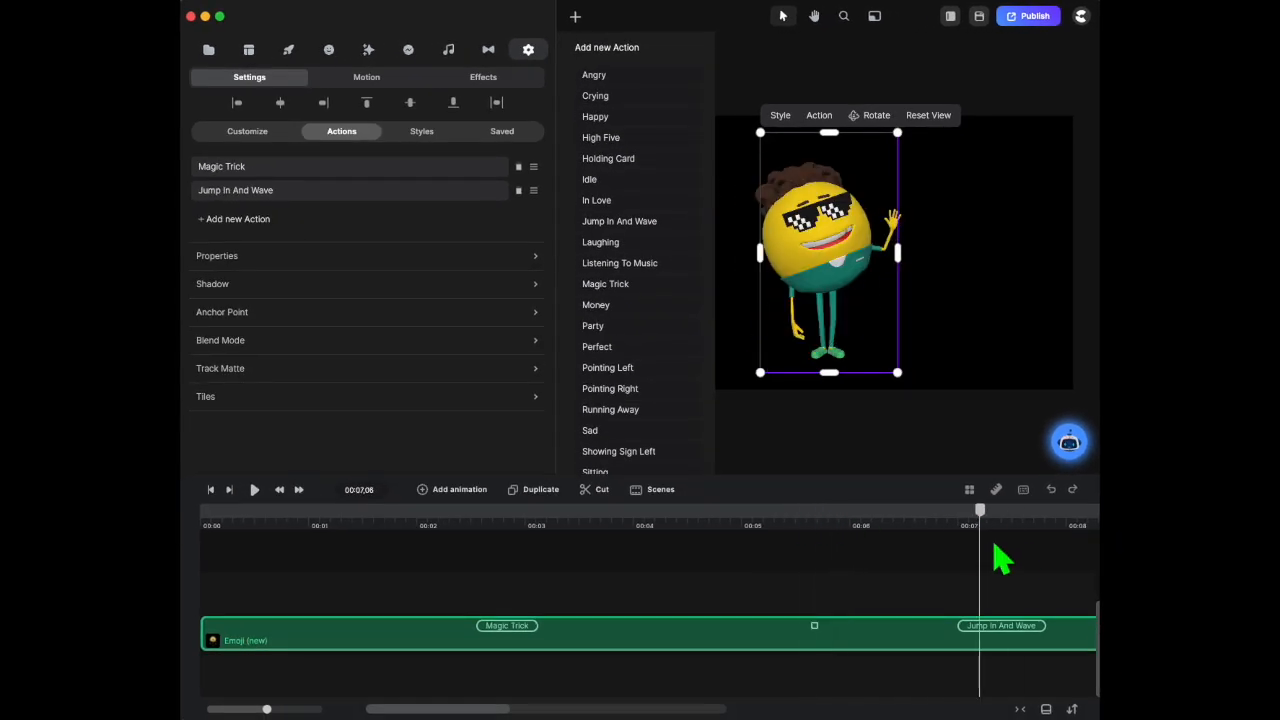
left_click_drag(1000, 560, 612, 580)
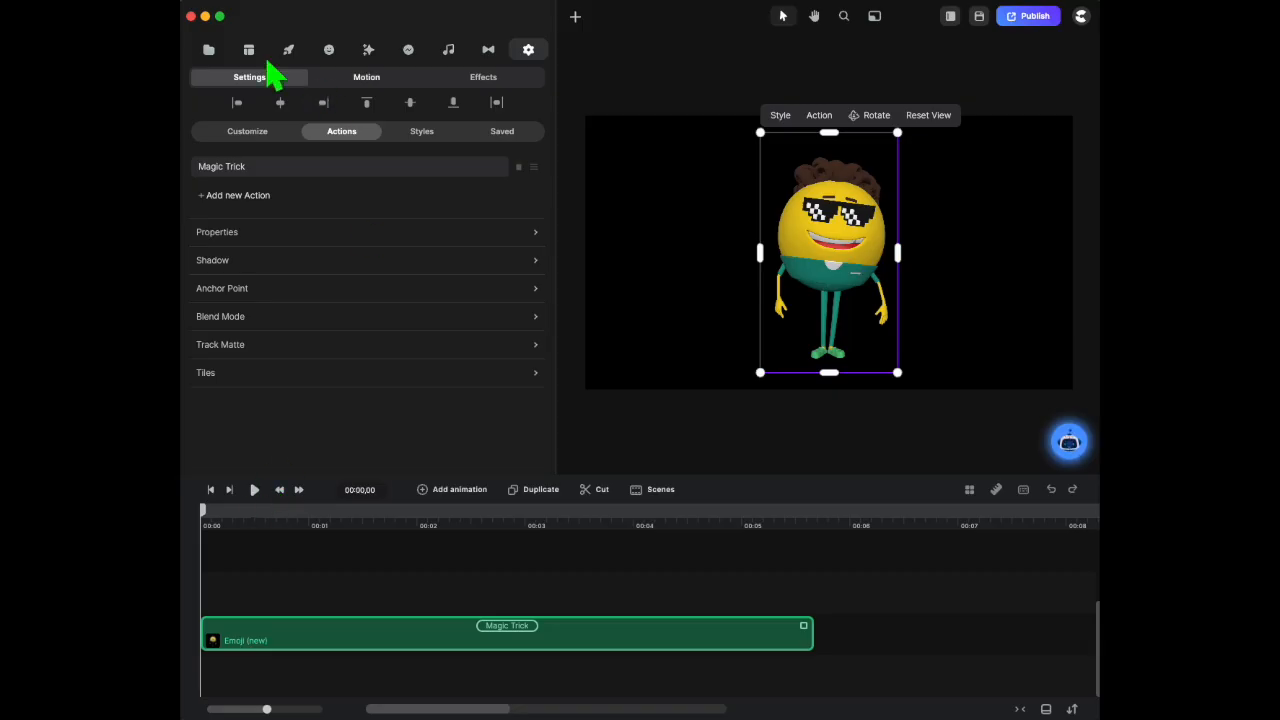
Return to the character library and filter it to the Pixar style
left_click(329, 50)
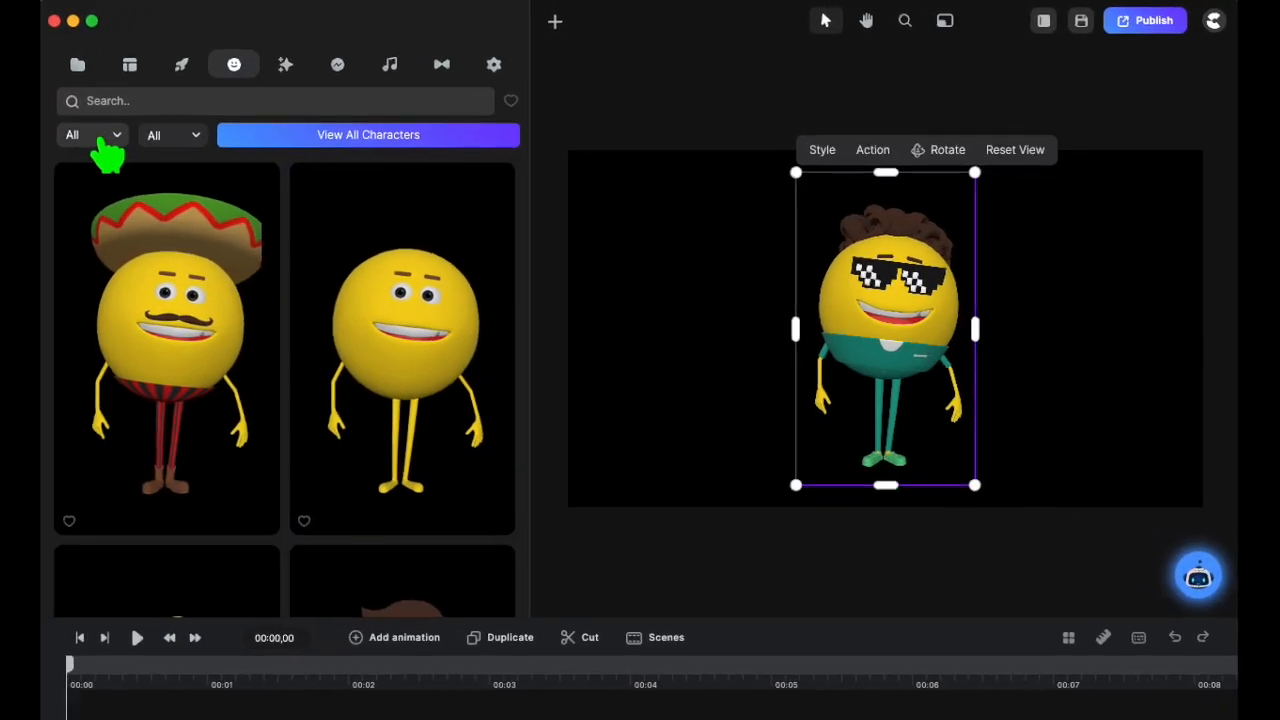
left_click(217, 103)
left_click(70, 220)
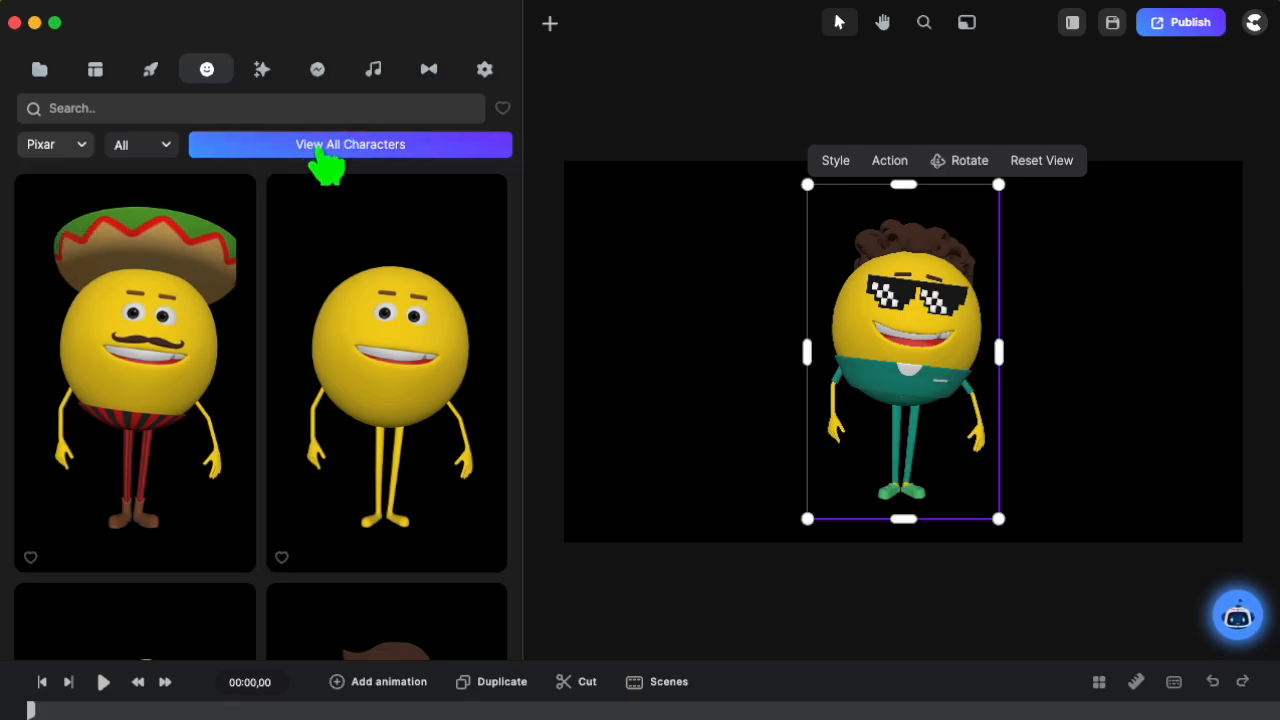
Examine the full collection of Pixar-style characters, including the human ones
left_click(325, 160)
scroll(1000, 370, "down", 5)
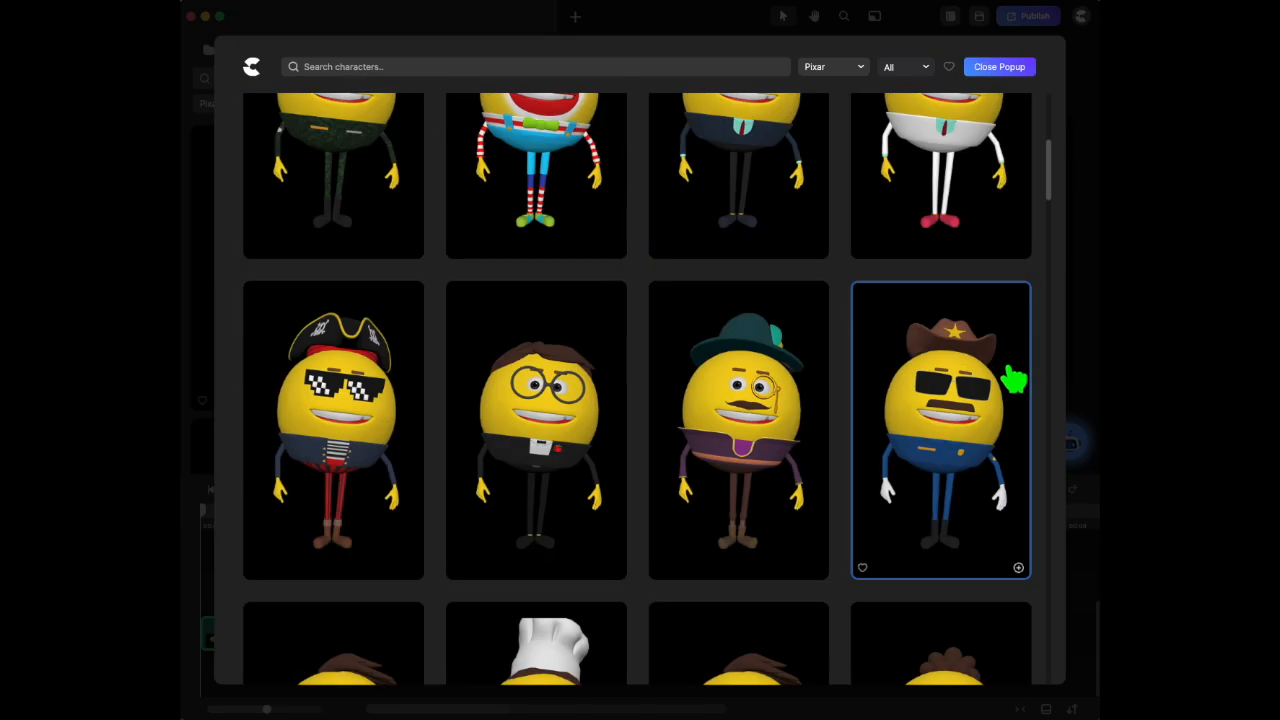
scroll(1014, 378, "down", 10)
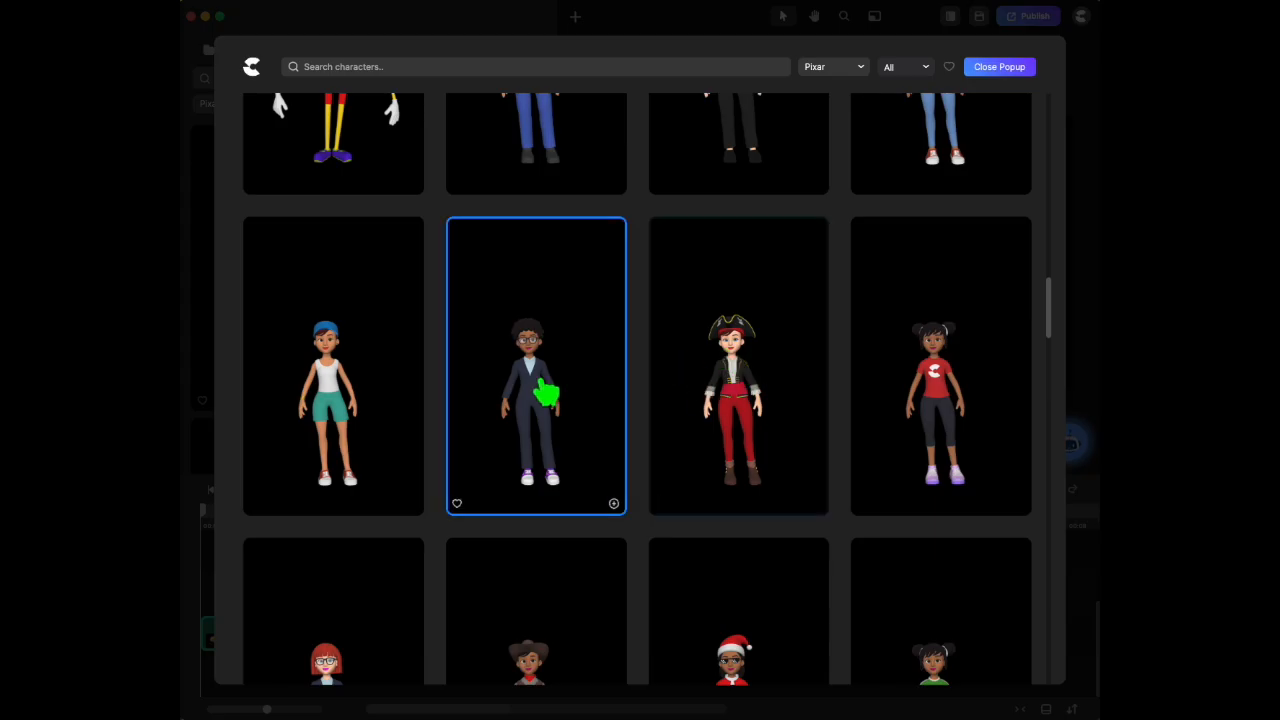
scroll(971, 423, "up", 3)
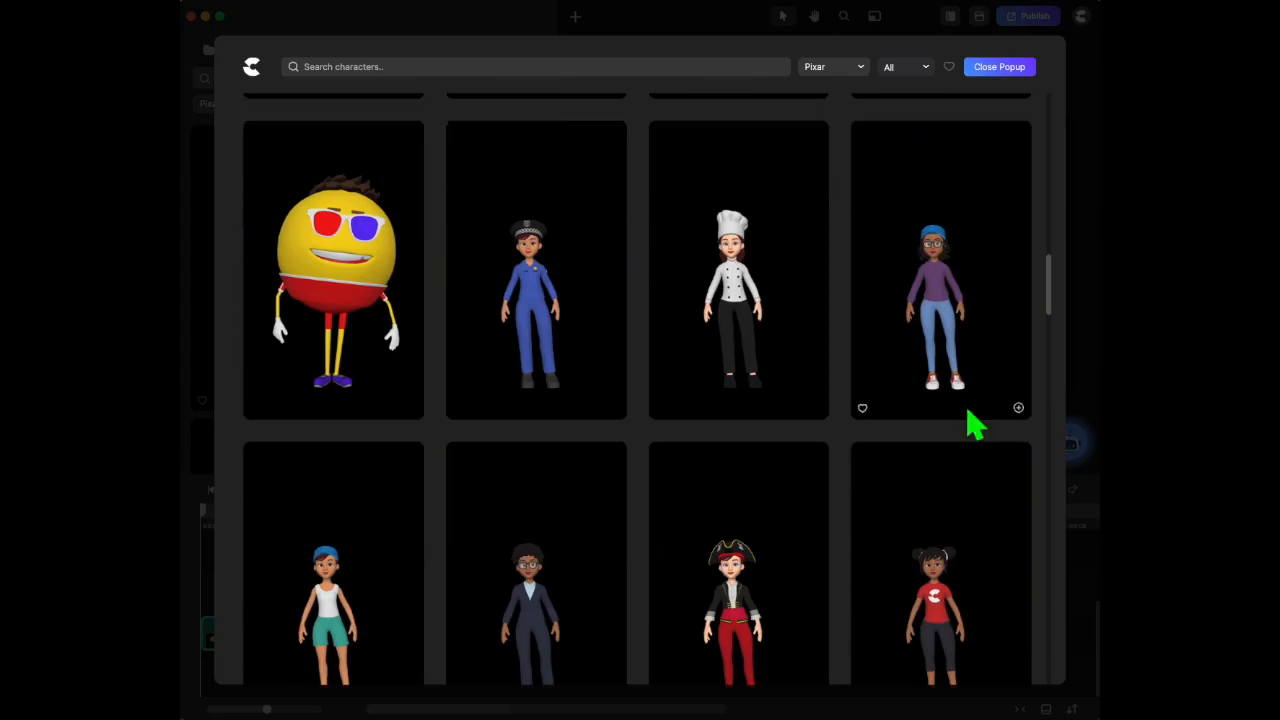
scroll(848, 408, "down", 10)
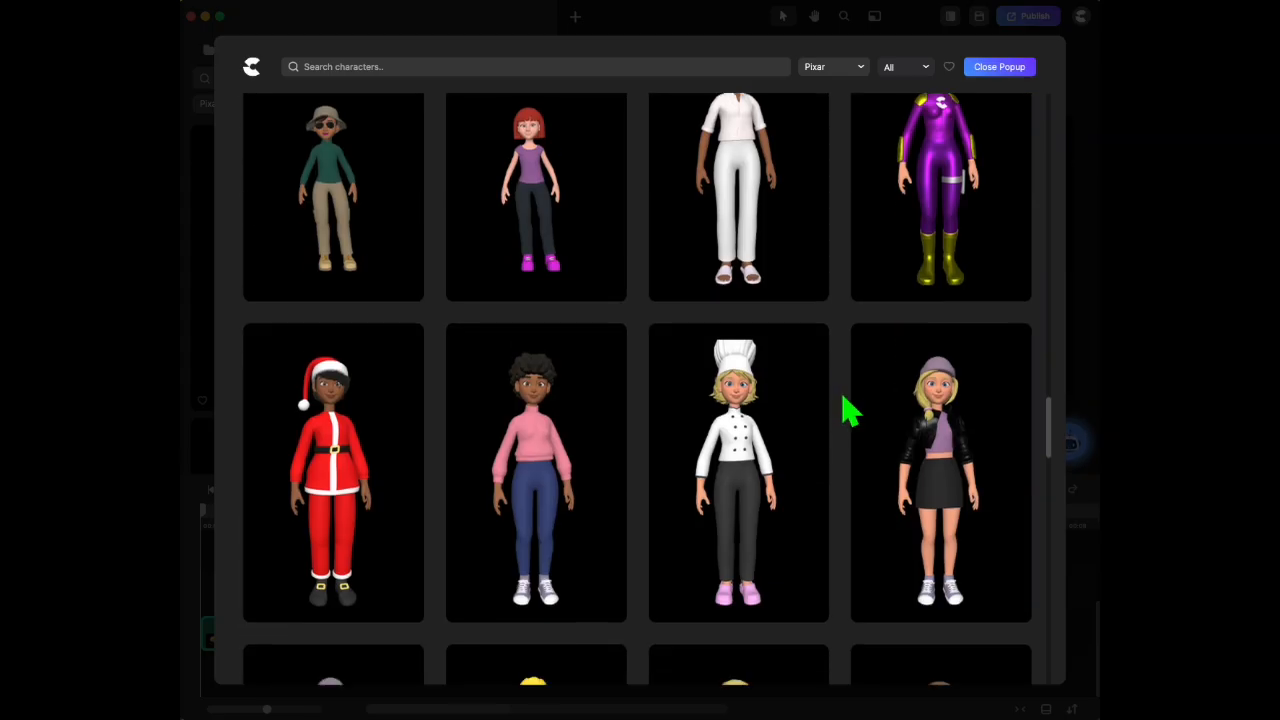
scroll(846, 409, "up", 2)
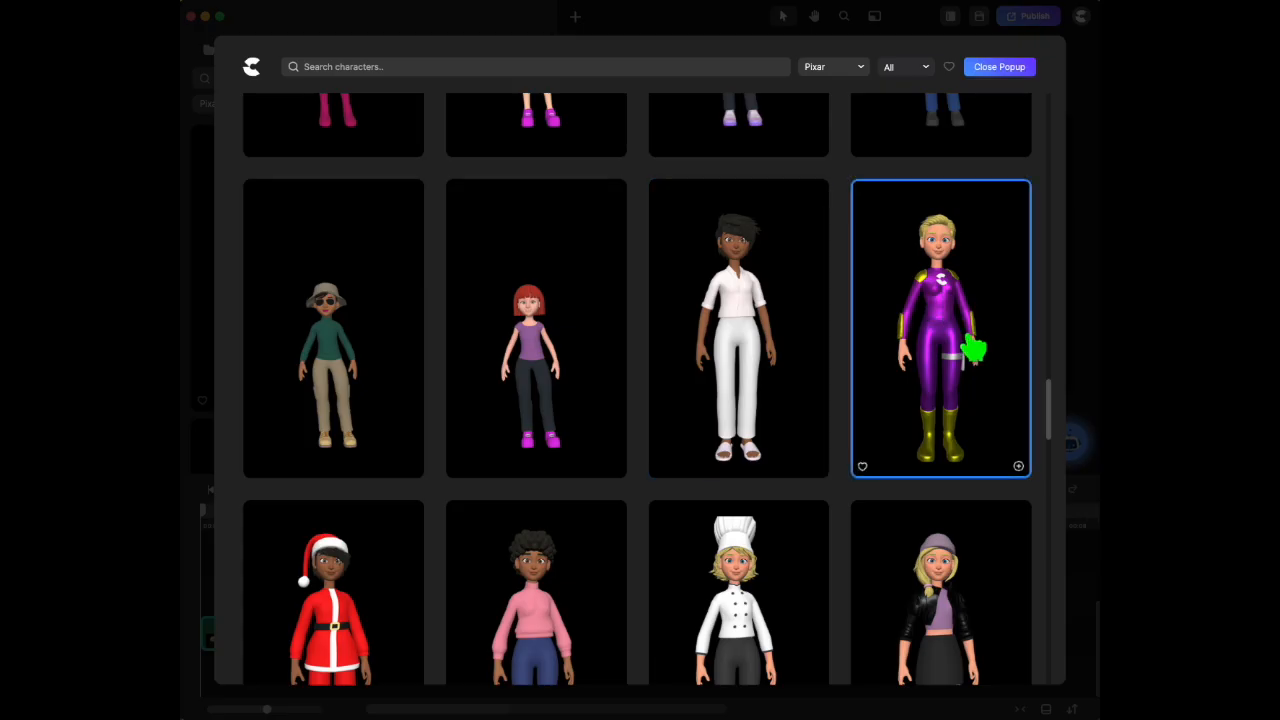
scroll(957, 509, "down", 10)
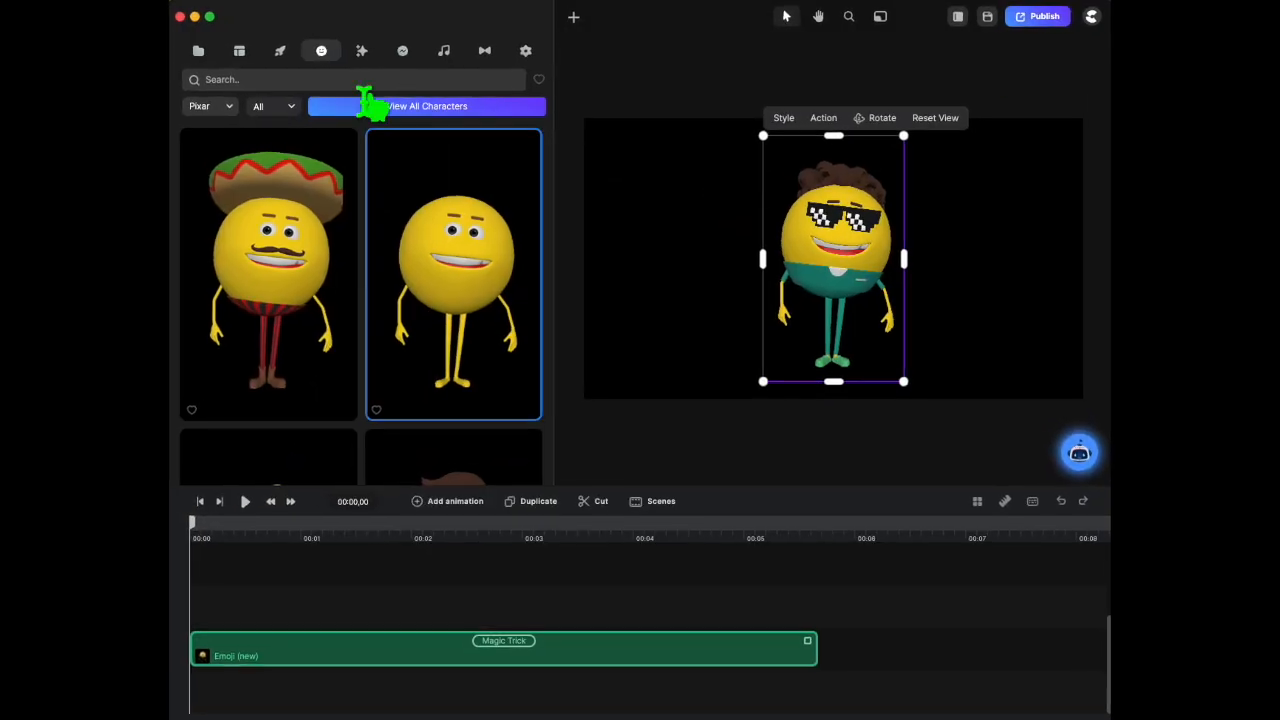
Add the human character with glasses and a dark suit to the canvas over the emoji character
scroll(457, 263, "down", 5)
scroll(485, 325, "down", 10)
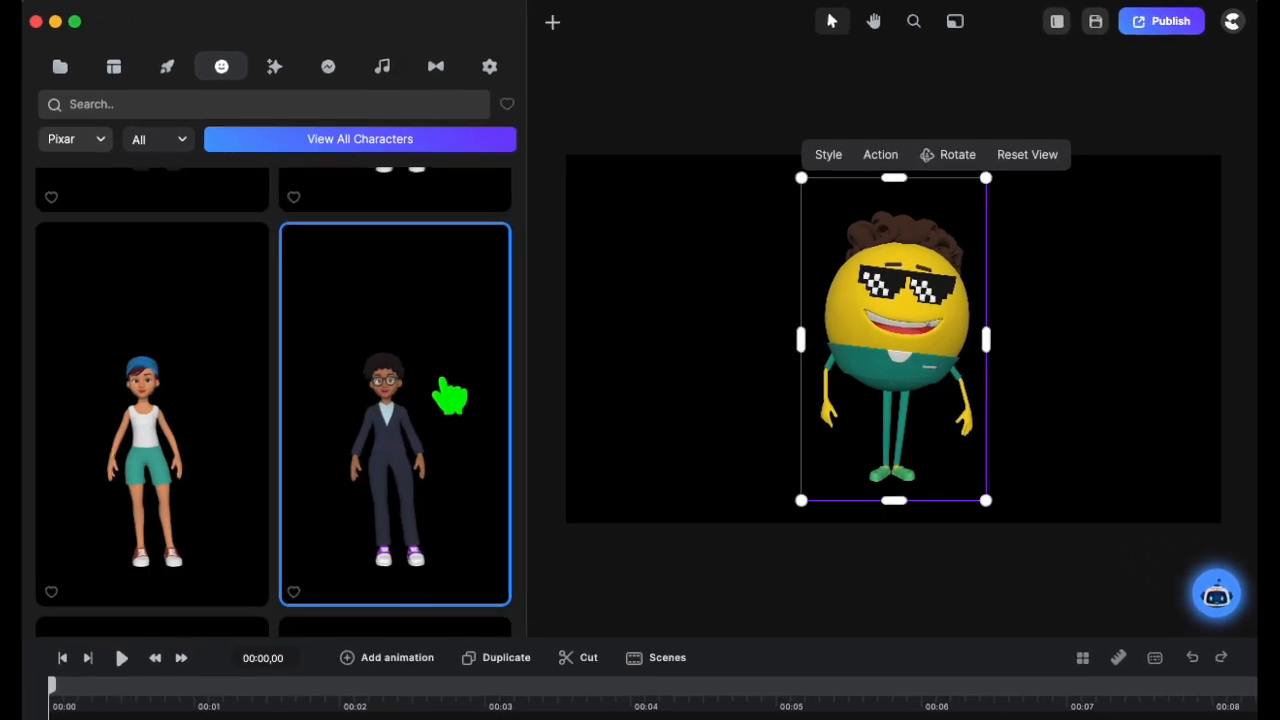
left_click_drag(450, 397, 720, 360)
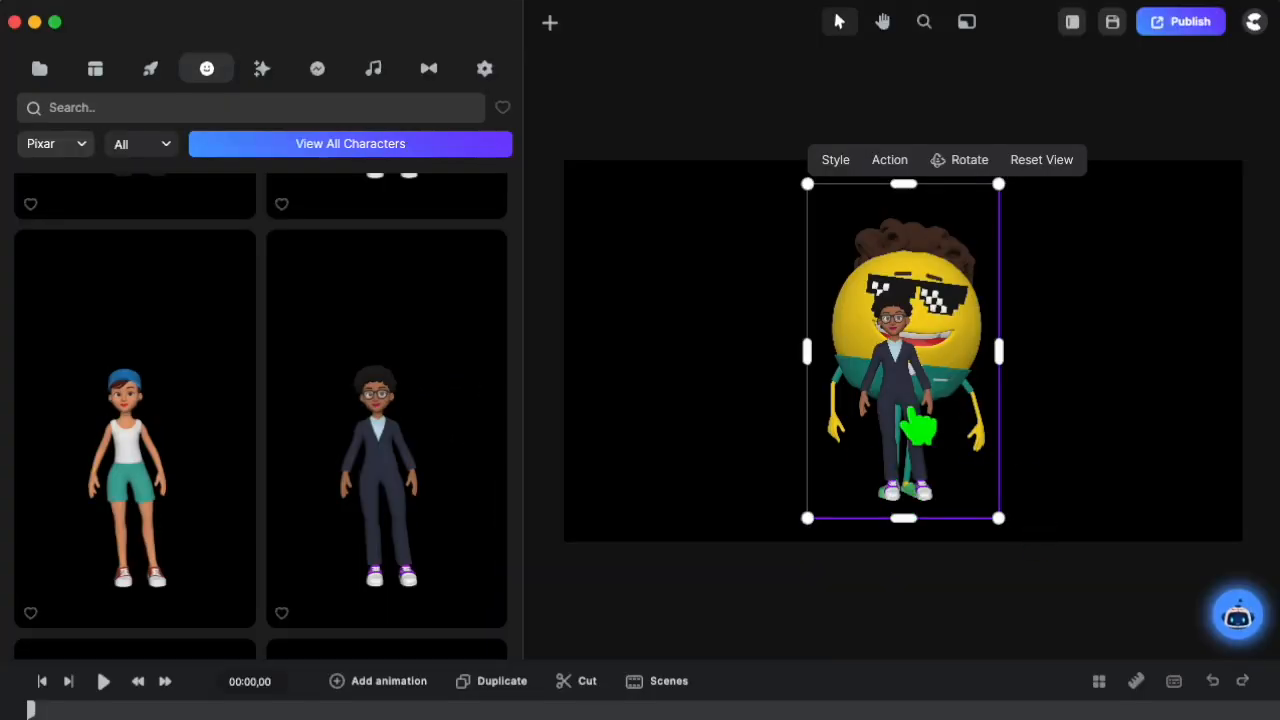
Arrange the two characters side by side on the canvas, with the suited human character to the right of the emoji character
left_click_drag(918, 428, 1110, 426)
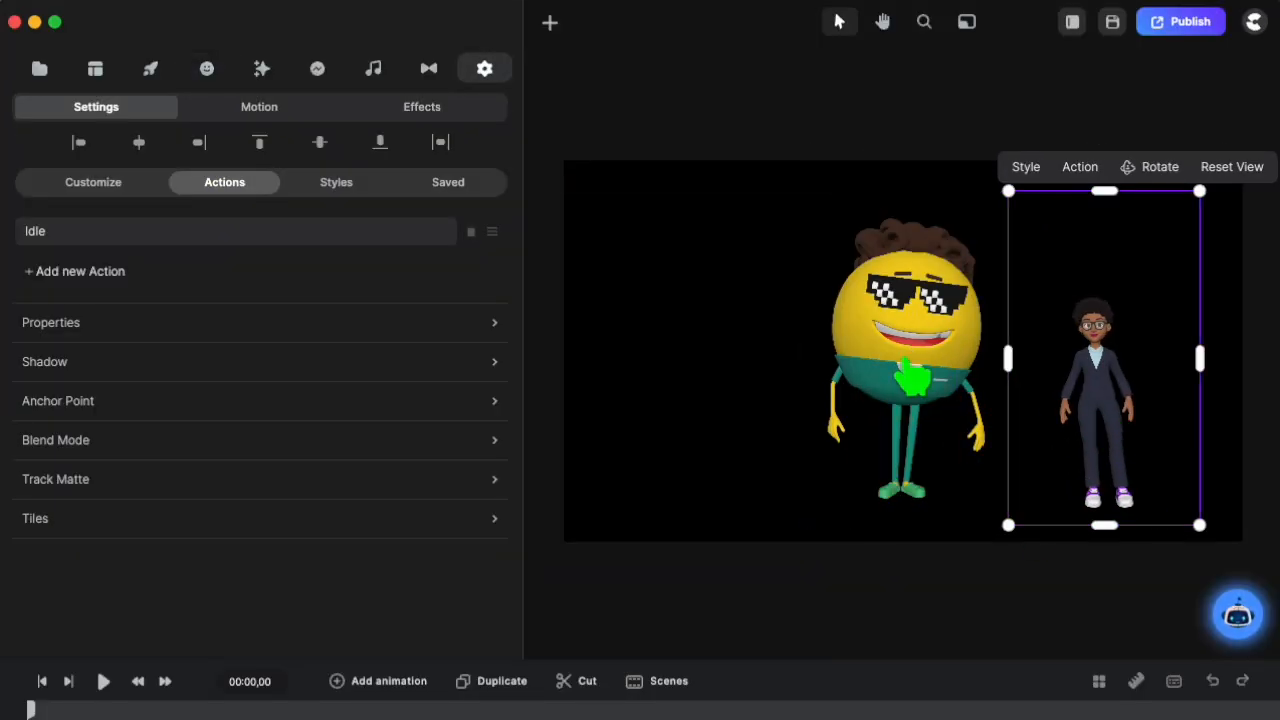
left_click_drag(920, 377, 829, 374)
left_click_drag(1105, 413, 1030, 385)
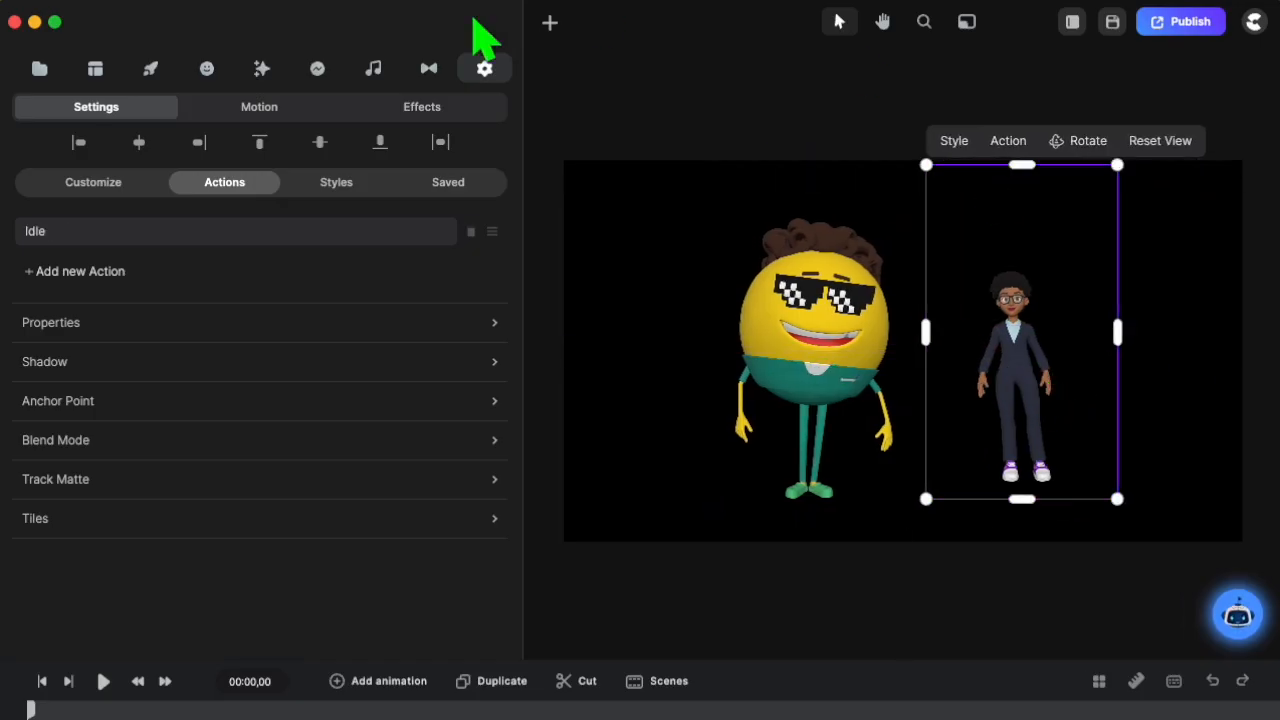
View the bottom clothing options available for customizing the suited human character
left_click(95, 186)
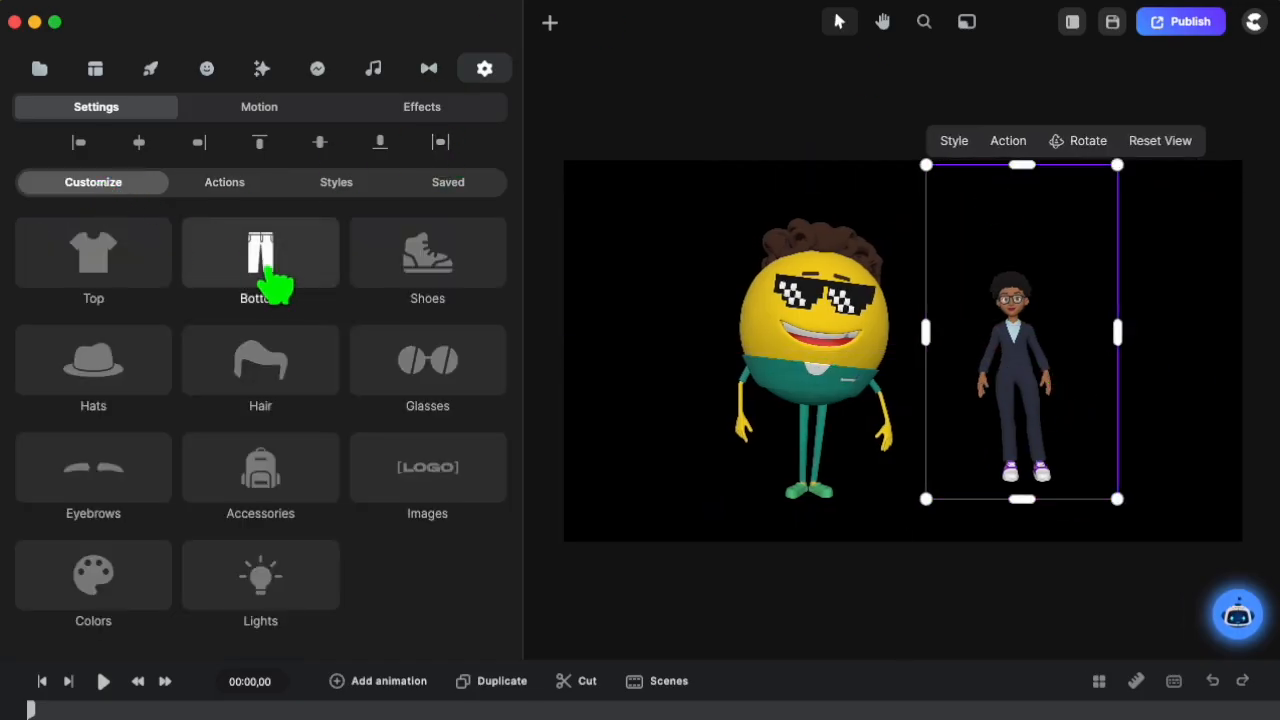
left_click(265, 268)
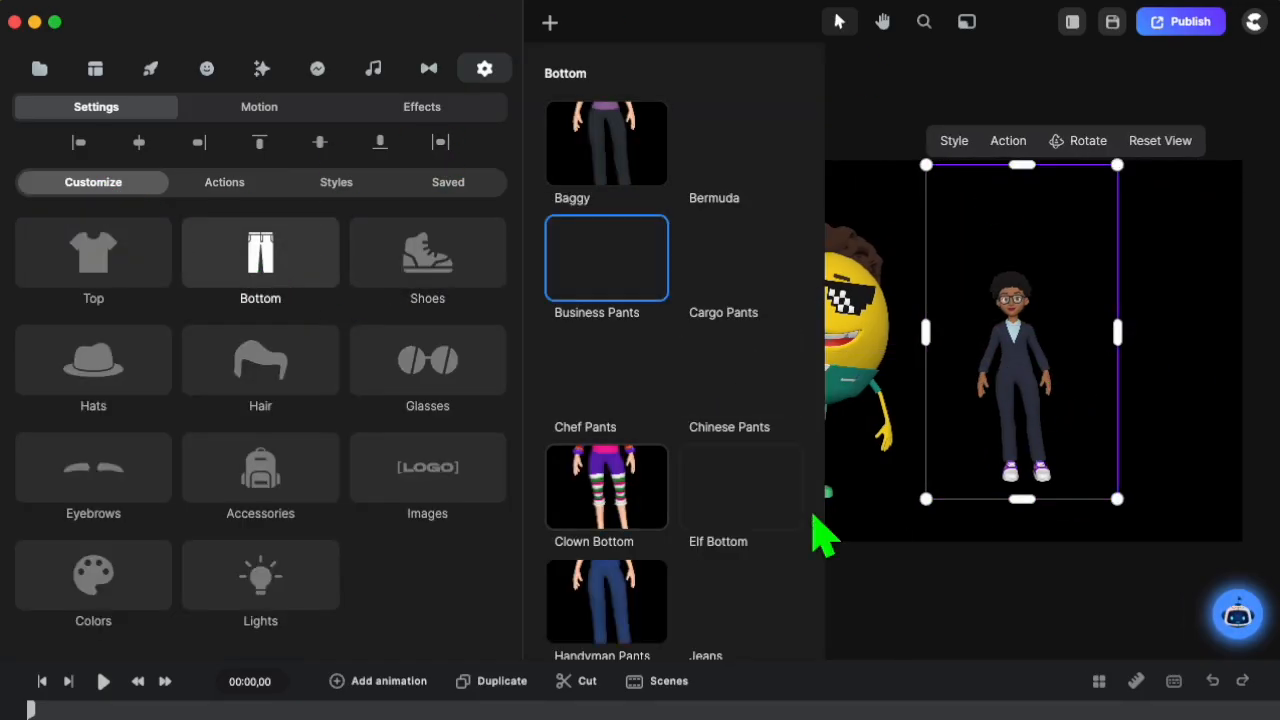
Change the human character's Idle action to Dancing Variation 2 and preview the animation
left_click(230, 184)
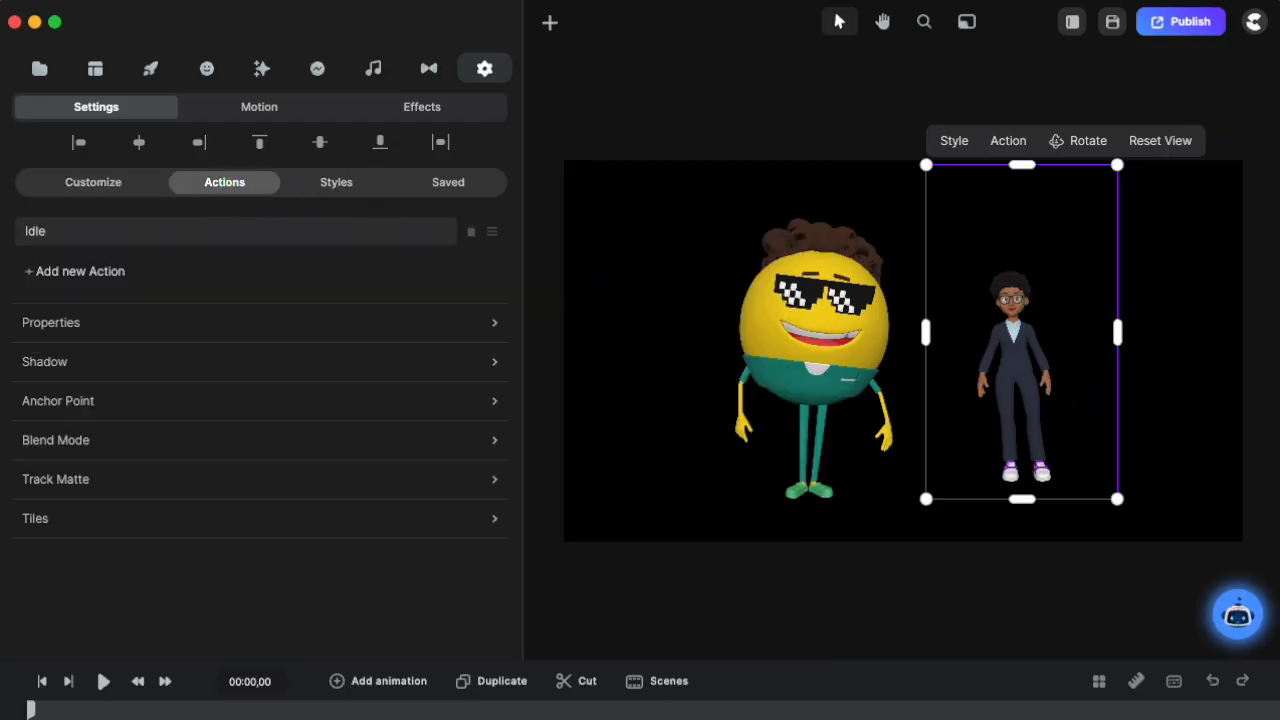
left_click(102, 234)
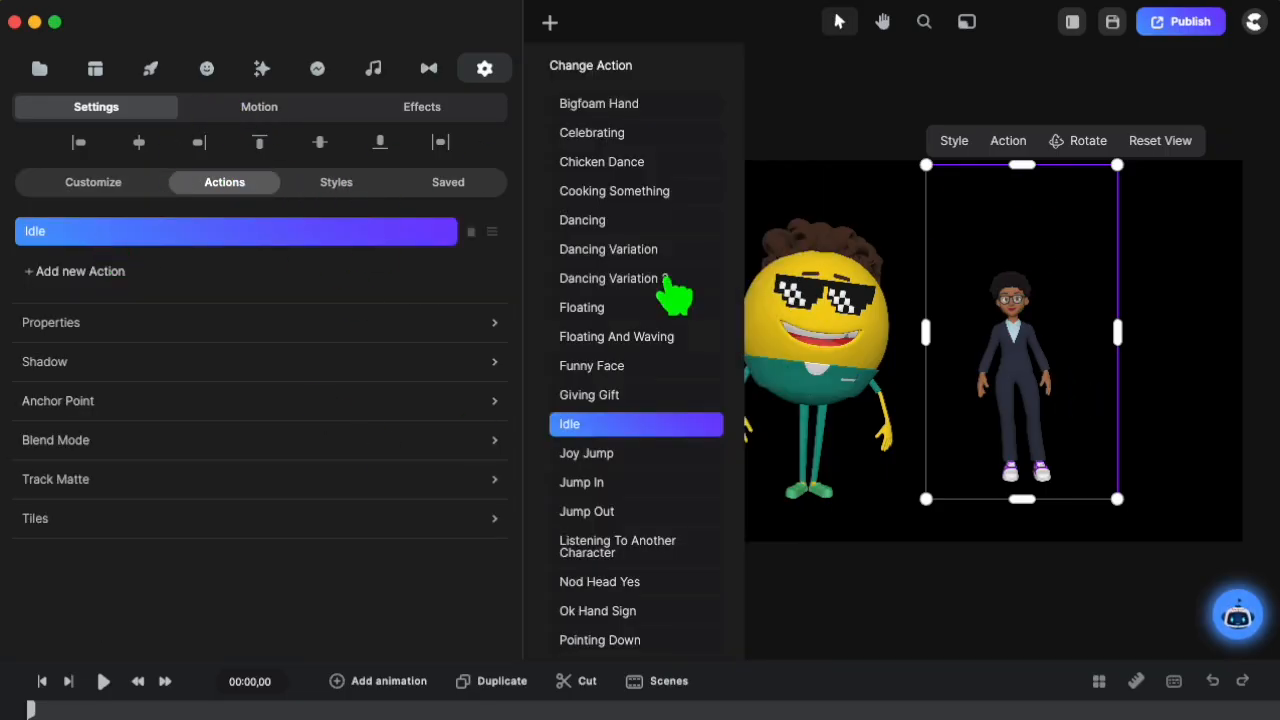
left_click(650, 279)
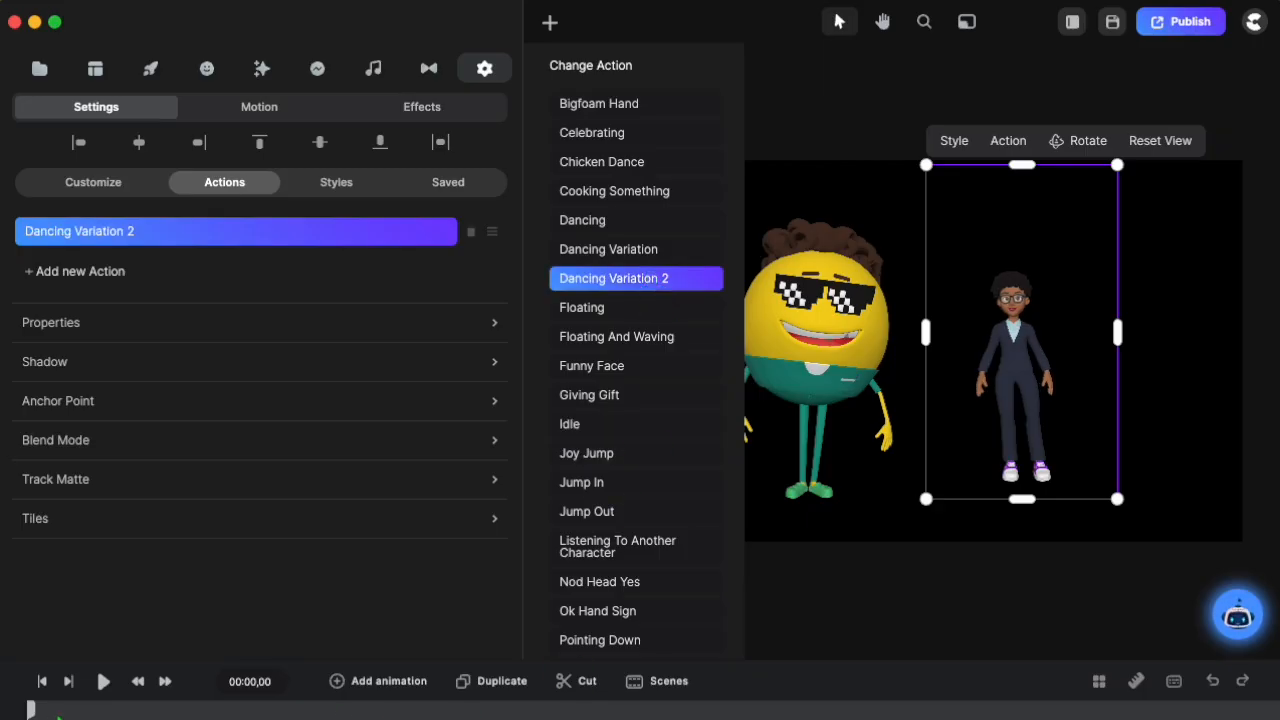
left_click(103, 681)
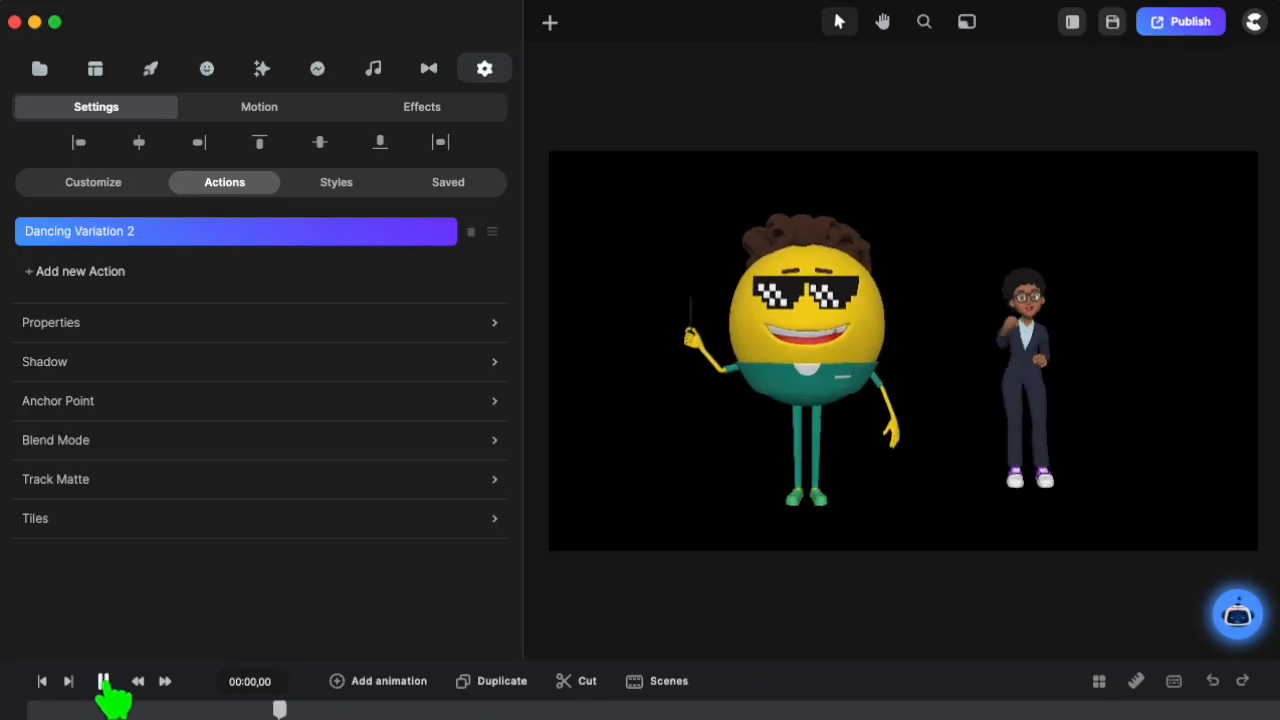
left_click(103, 681)
Add Floating as the human character's second action after Dancing Variation 2 and preview it on the timeline
left_click(105, 232)
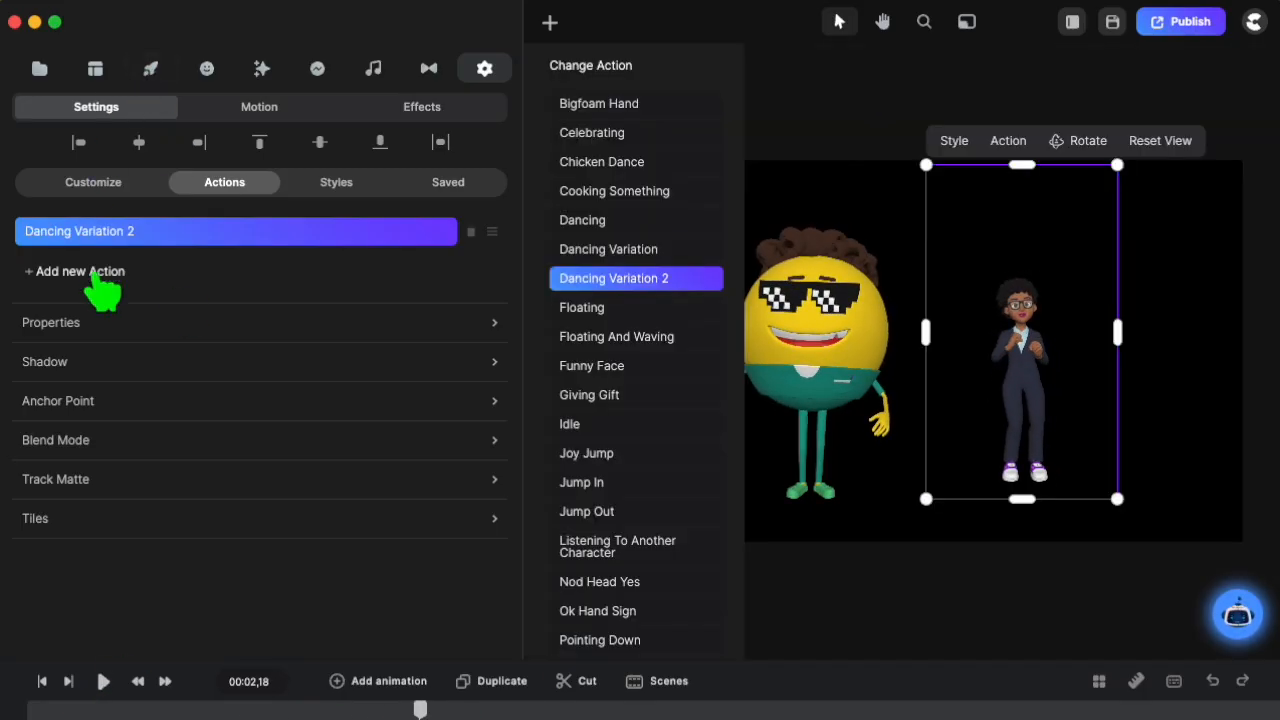
left_click(95, 278)
left_click(600, 308)
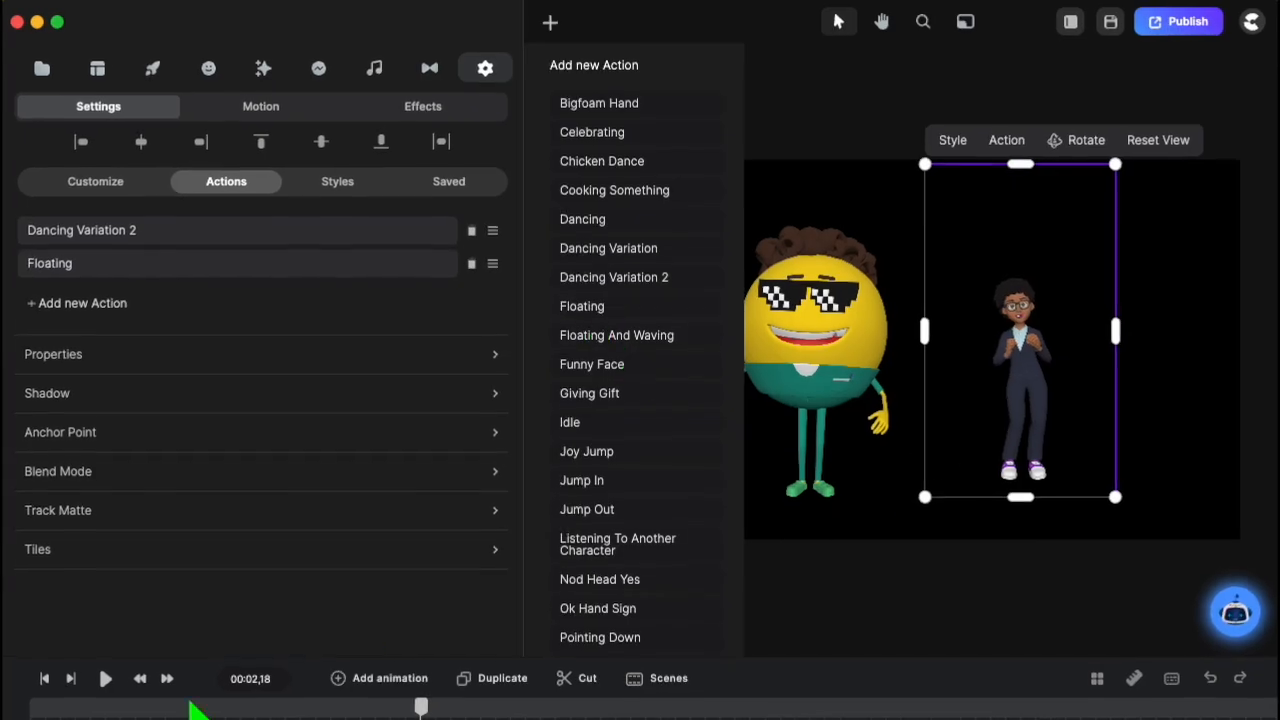
left_click_drag(448, 660, 900, 541)
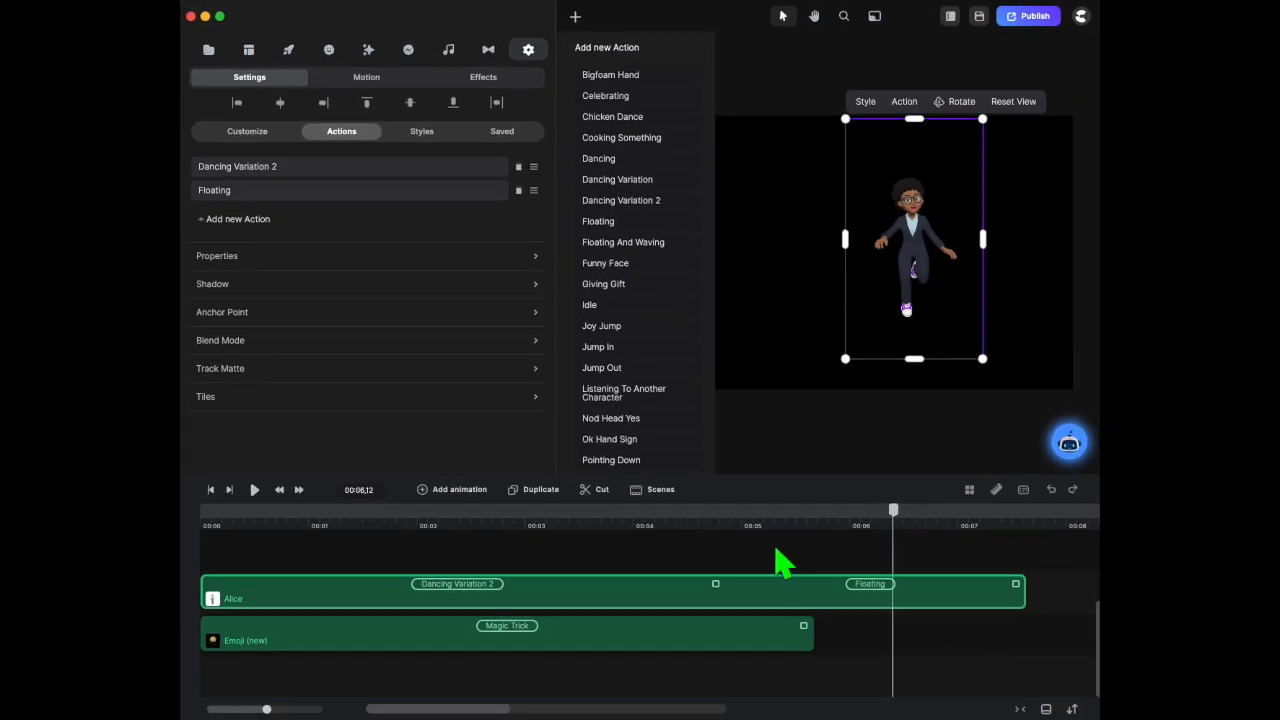
Deselect the human character, browse the scene template library and search it for "chris"
left_click(776, 576)
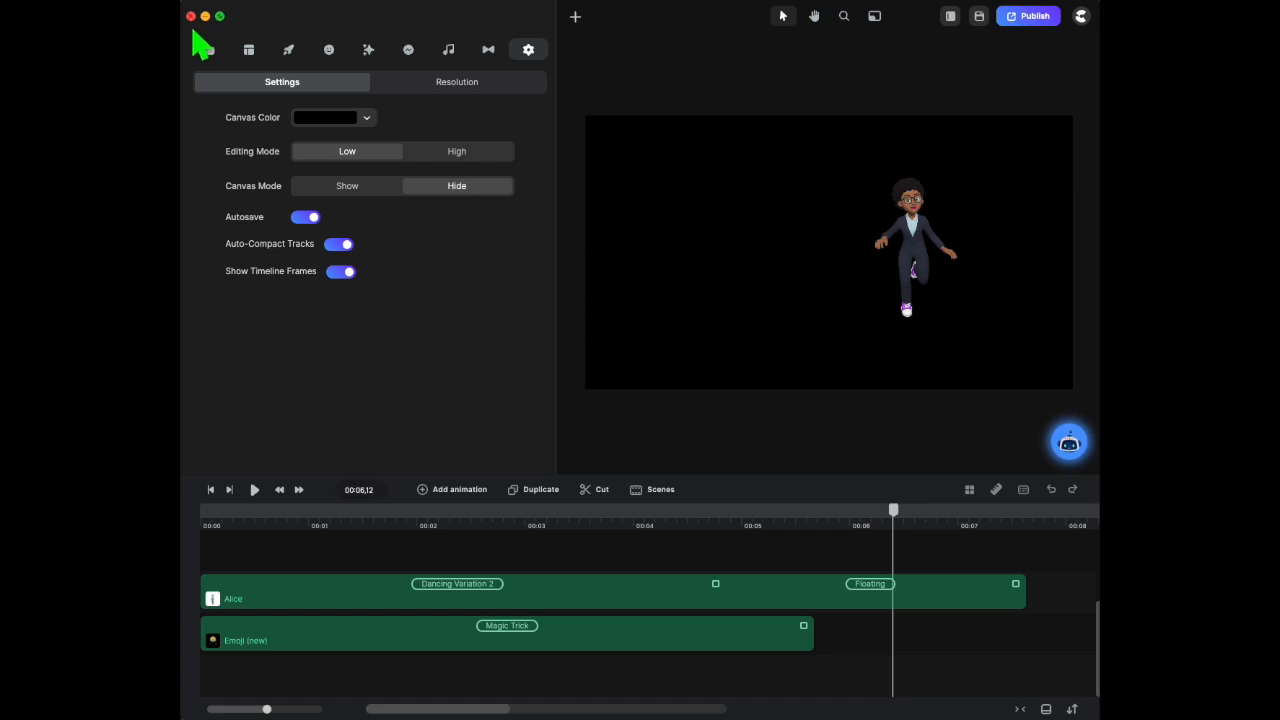
left_click(328, 52)
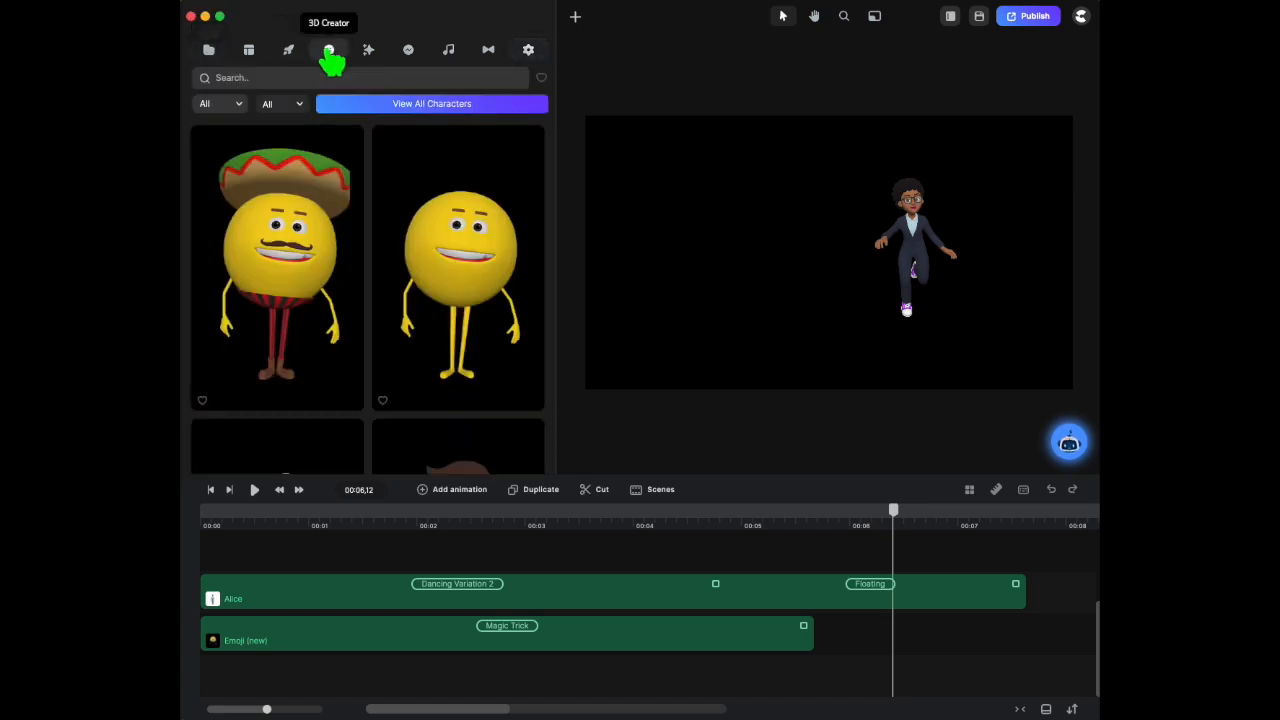
left_click(250, 52)
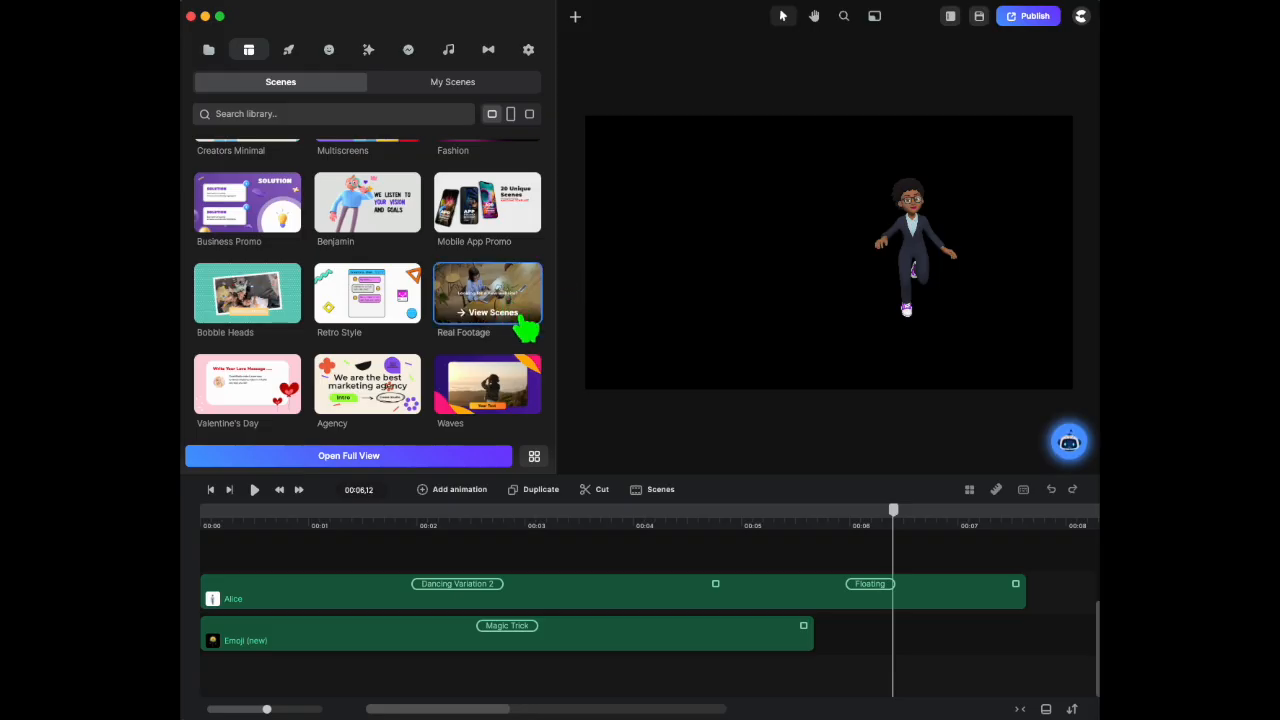
scroll(540, 340, "down", 5)
scroll(400, 330, "up", 5)
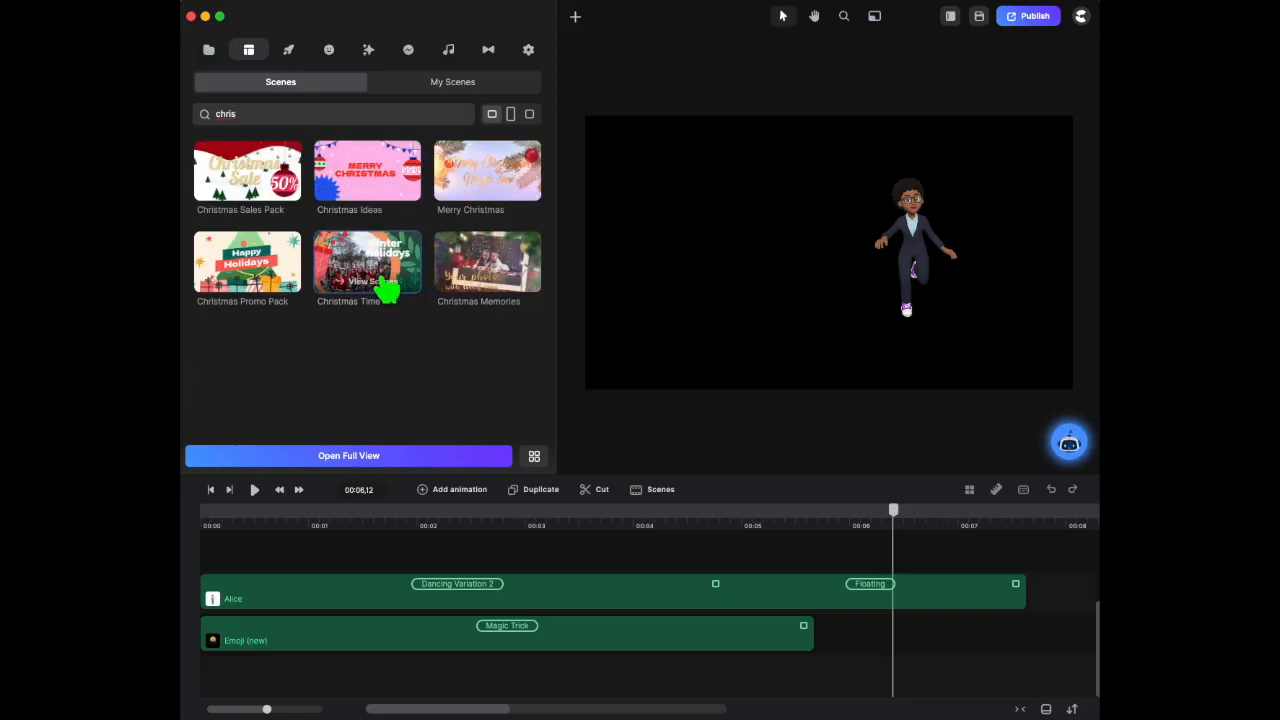
Open the Christmas Time pack and look through its scene previews
left_click(388, 278)
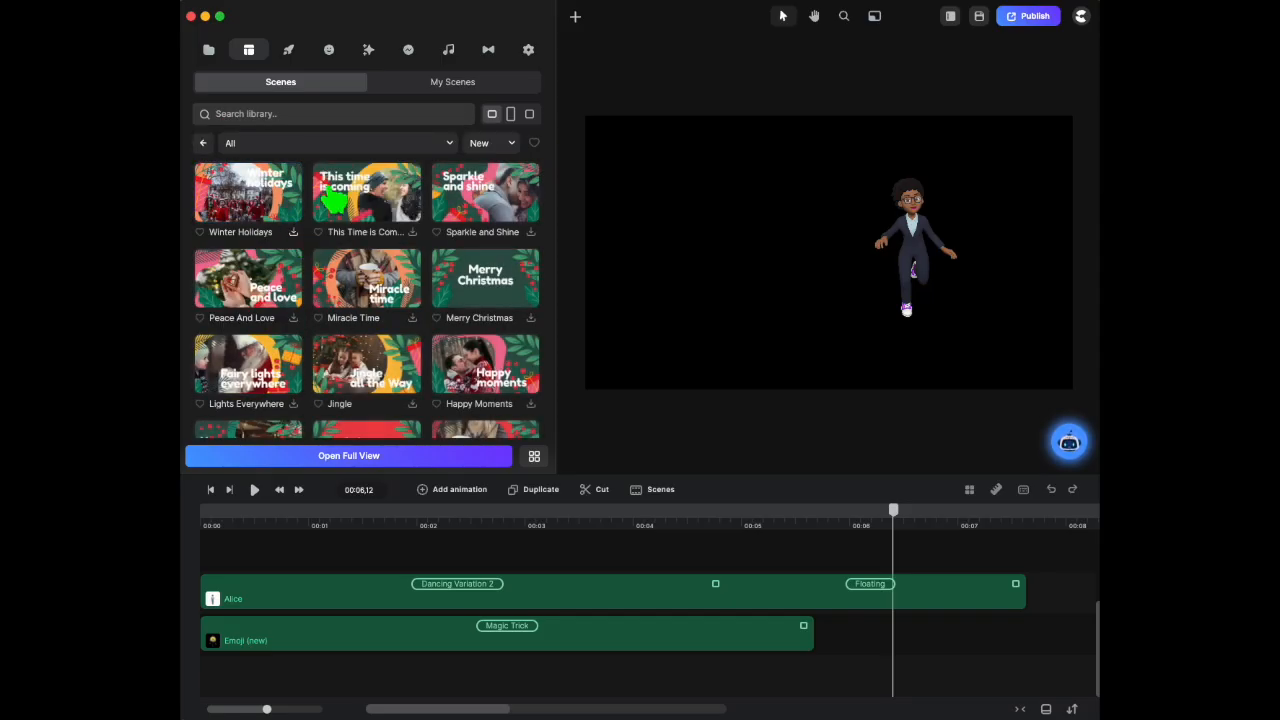
scroll(480, 277, "down", 2)
scroll(450, 275, "up", 2)
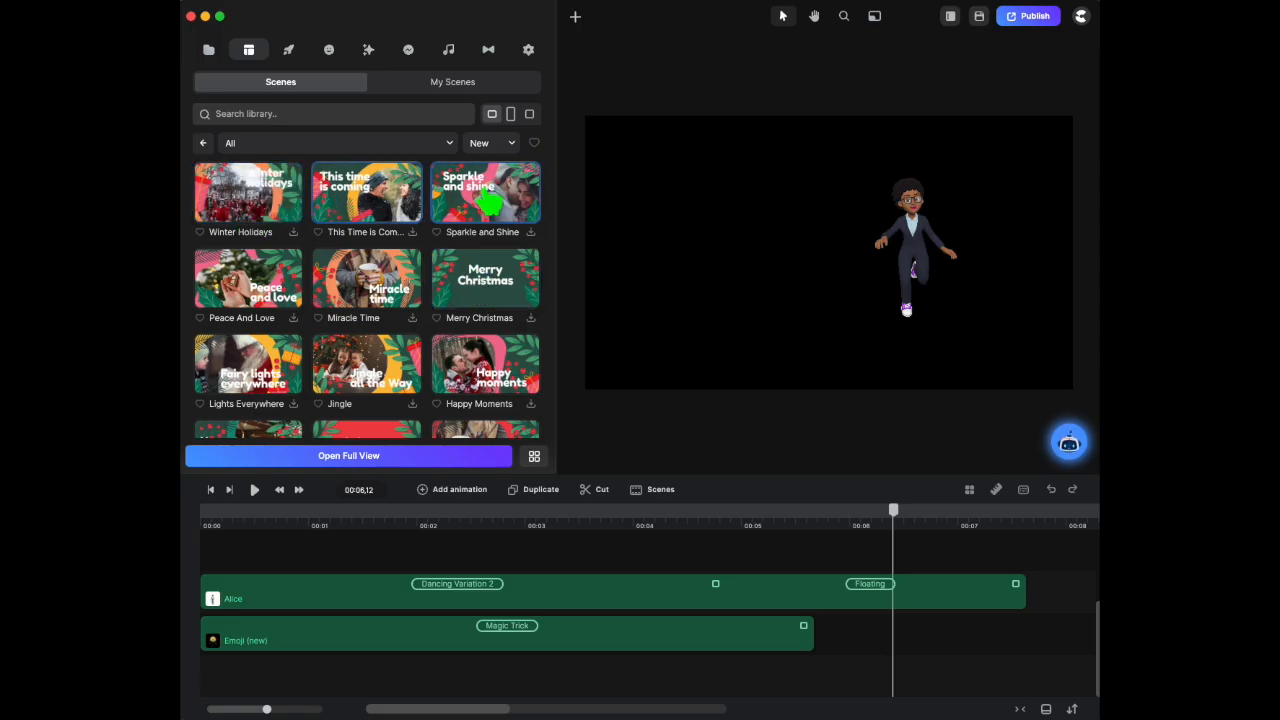
scroll(520, 314, "down", 1)
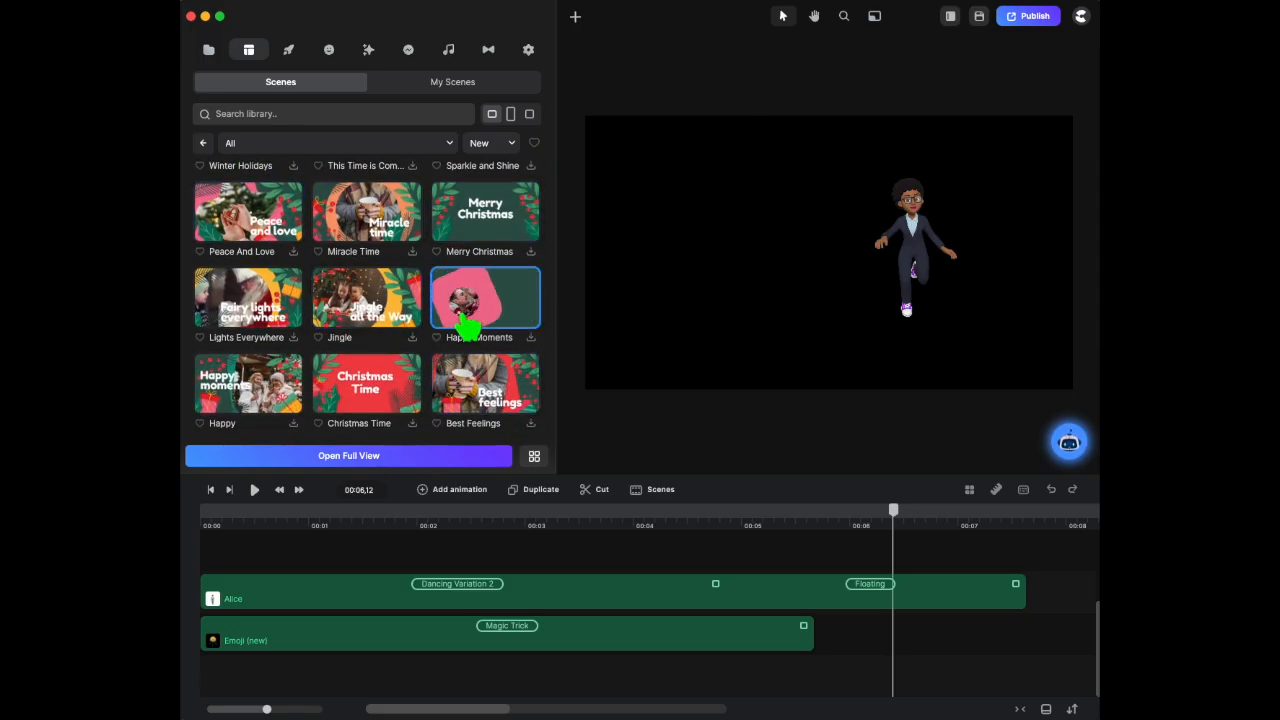
Return to the scene pack list, open the Christmas Sales Pack and look through its scenes
left_click(202, 143)
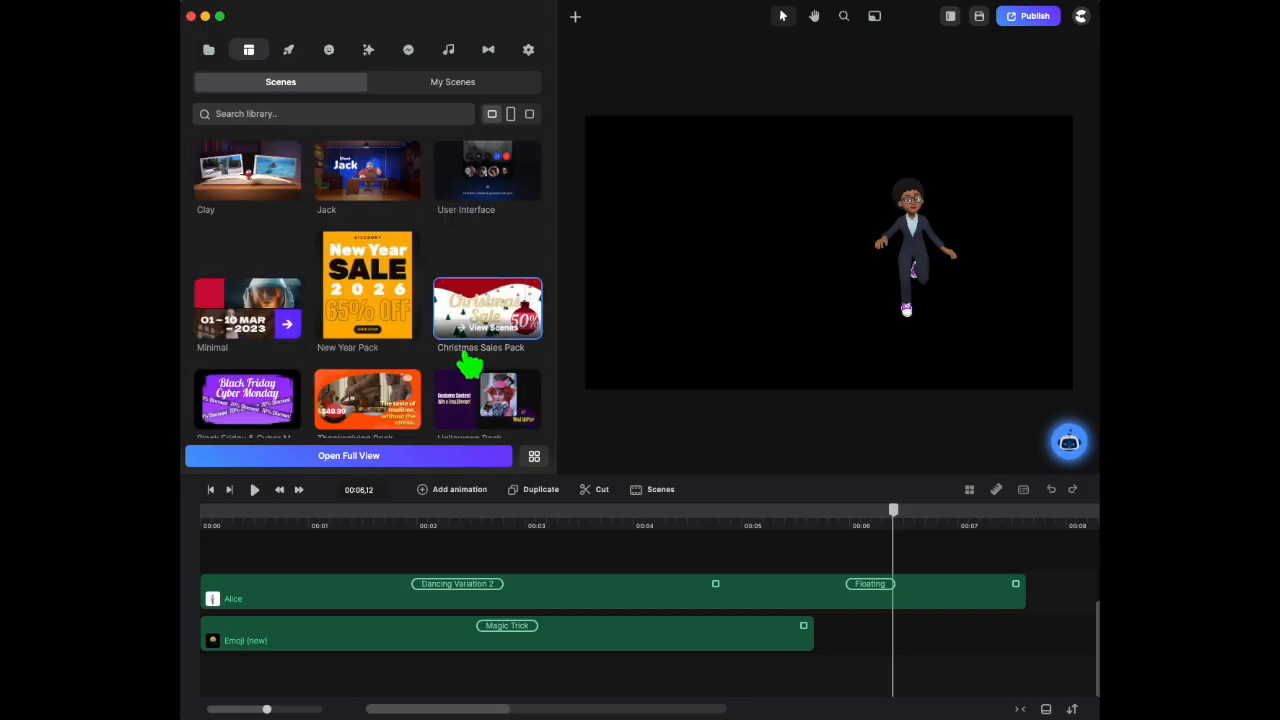
left_click(515, 322)
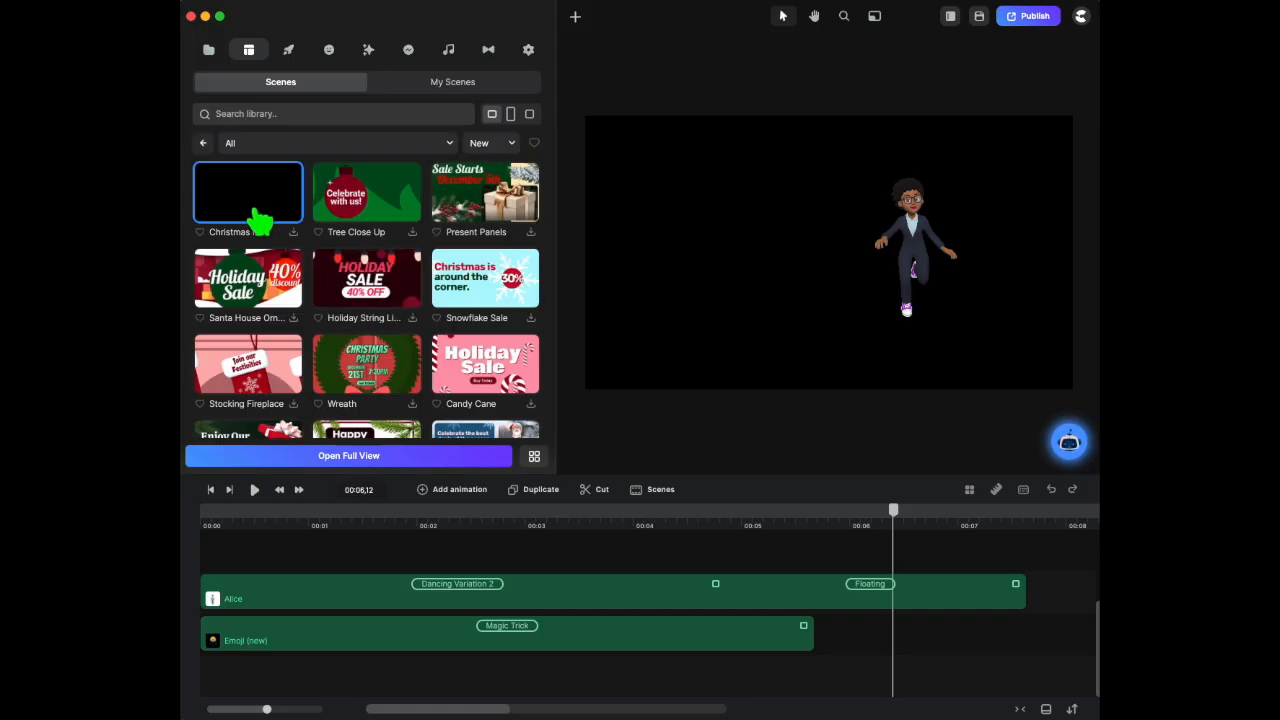
scroll(514, 277, "down", 5)
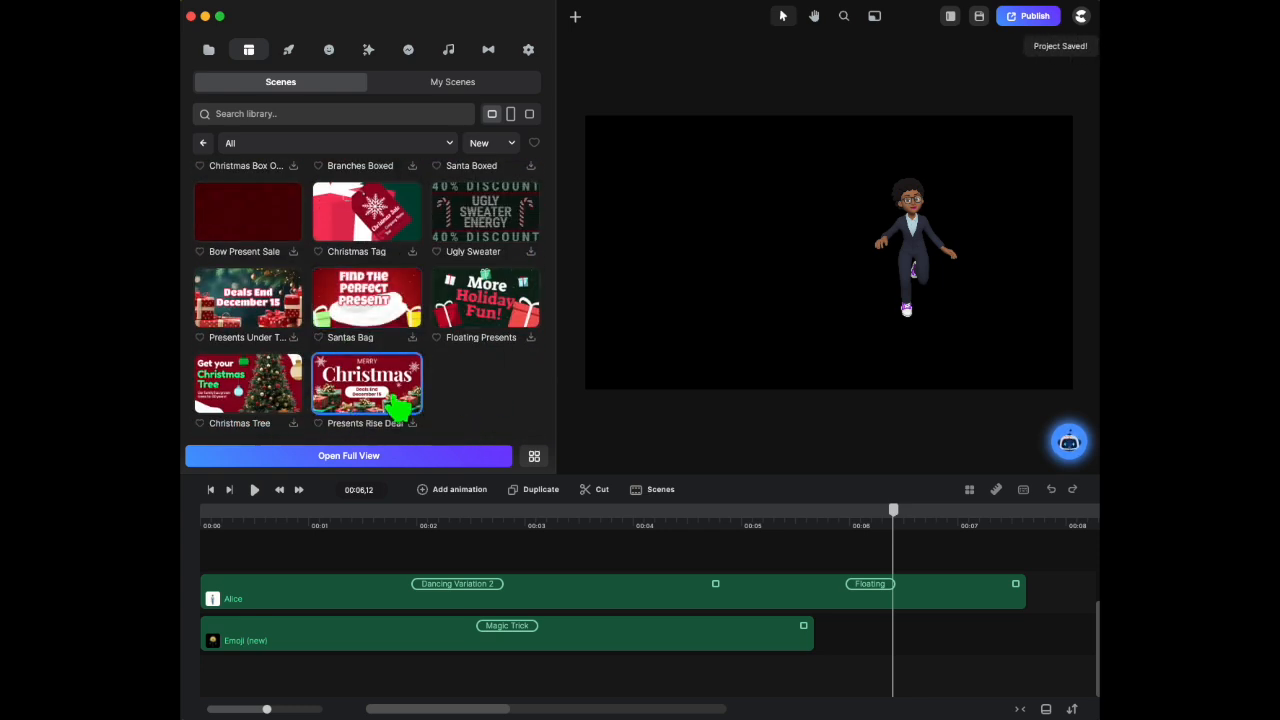
scroll(487, 348, "up", 4)
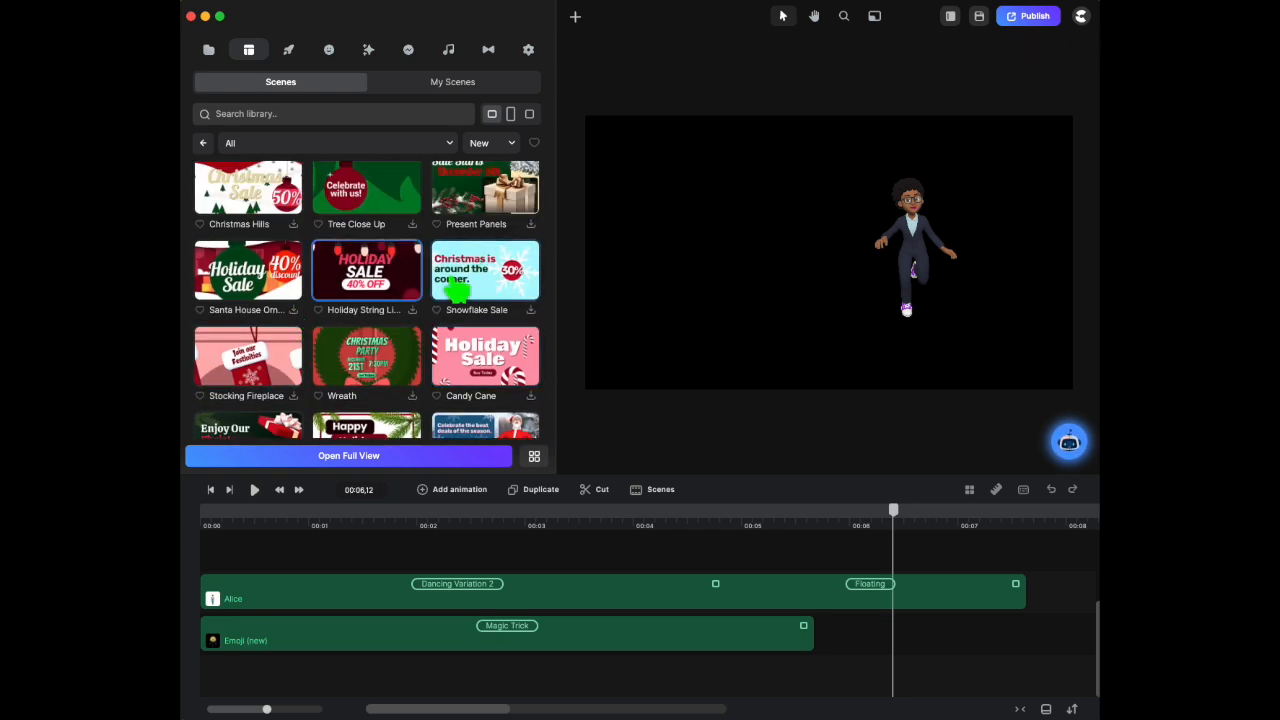
scroll(455, 288, "up", 1)
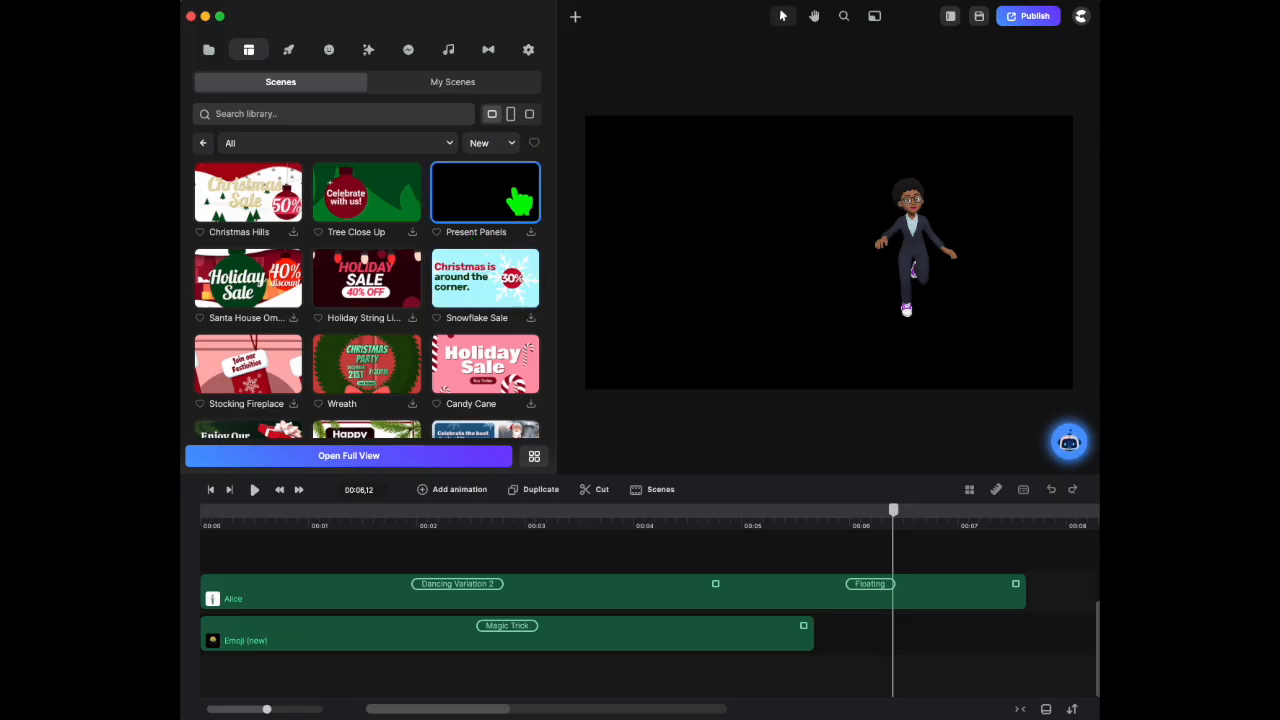
Go back to the scene packs and open the Black Friday & Cyber Monday pack to view its scenes
left_click(203, 143)
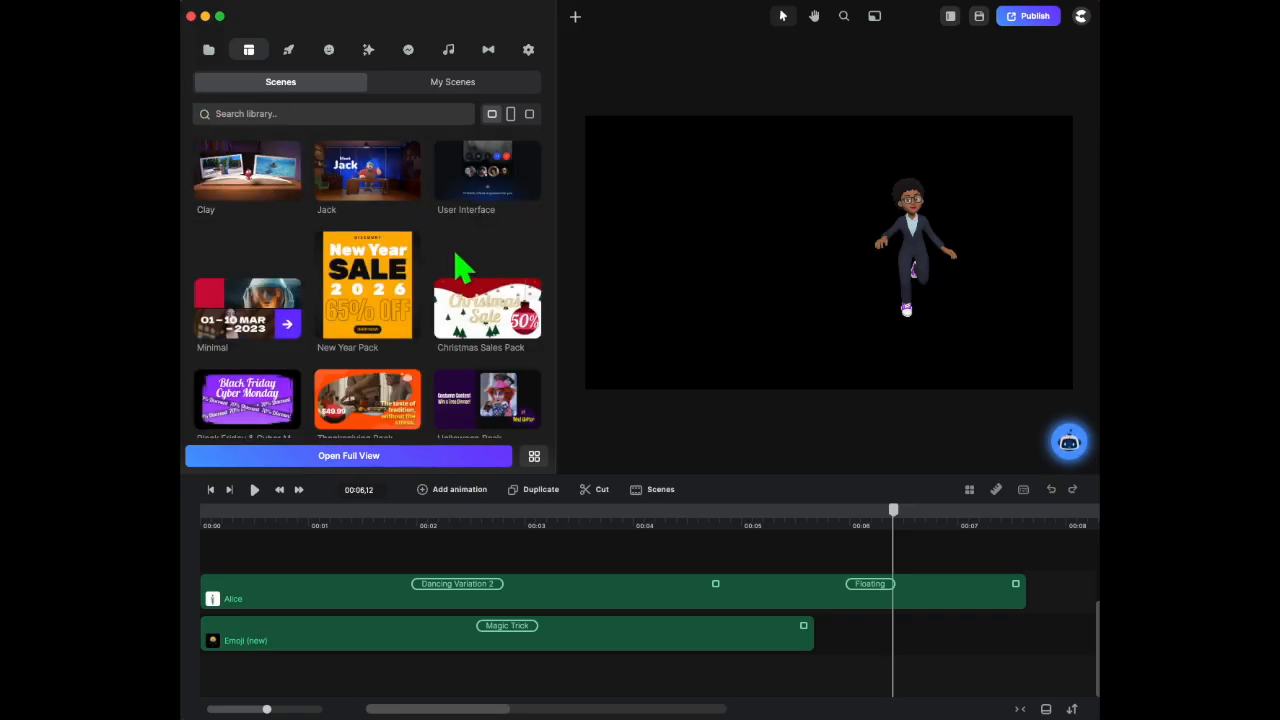
mouse_move(388, 265)
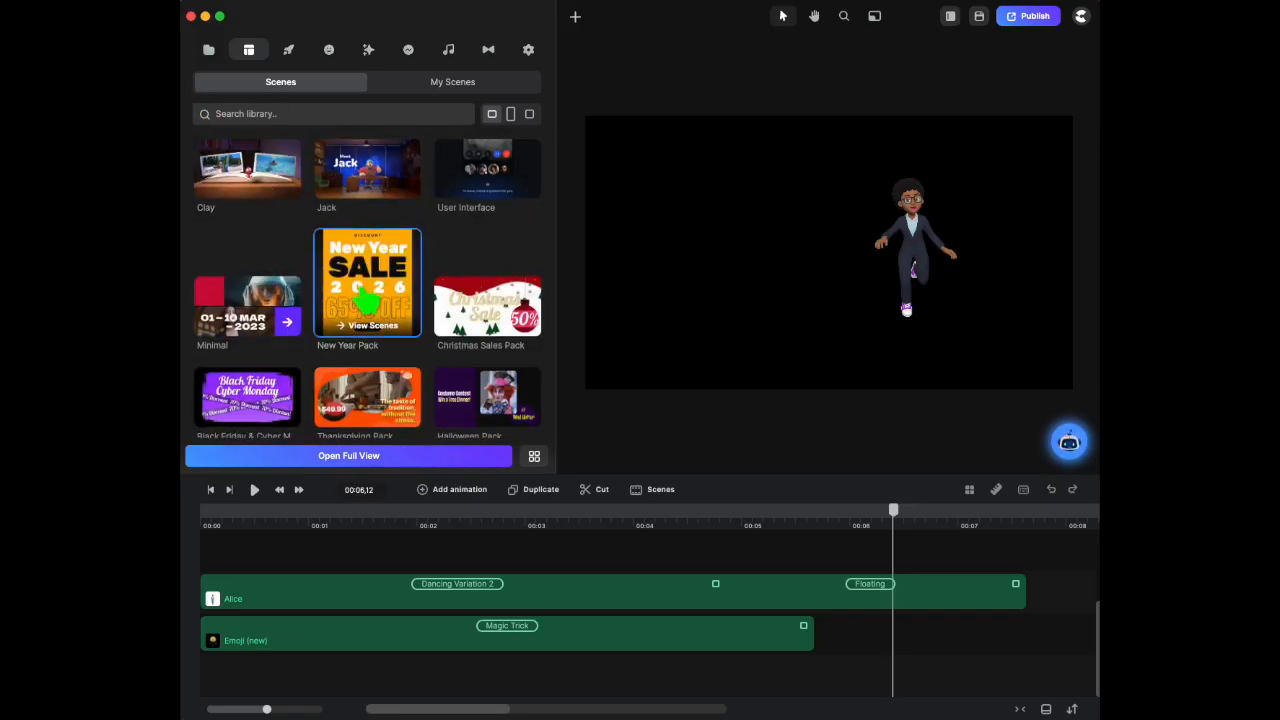
scroll(345, 285, "down", 2)
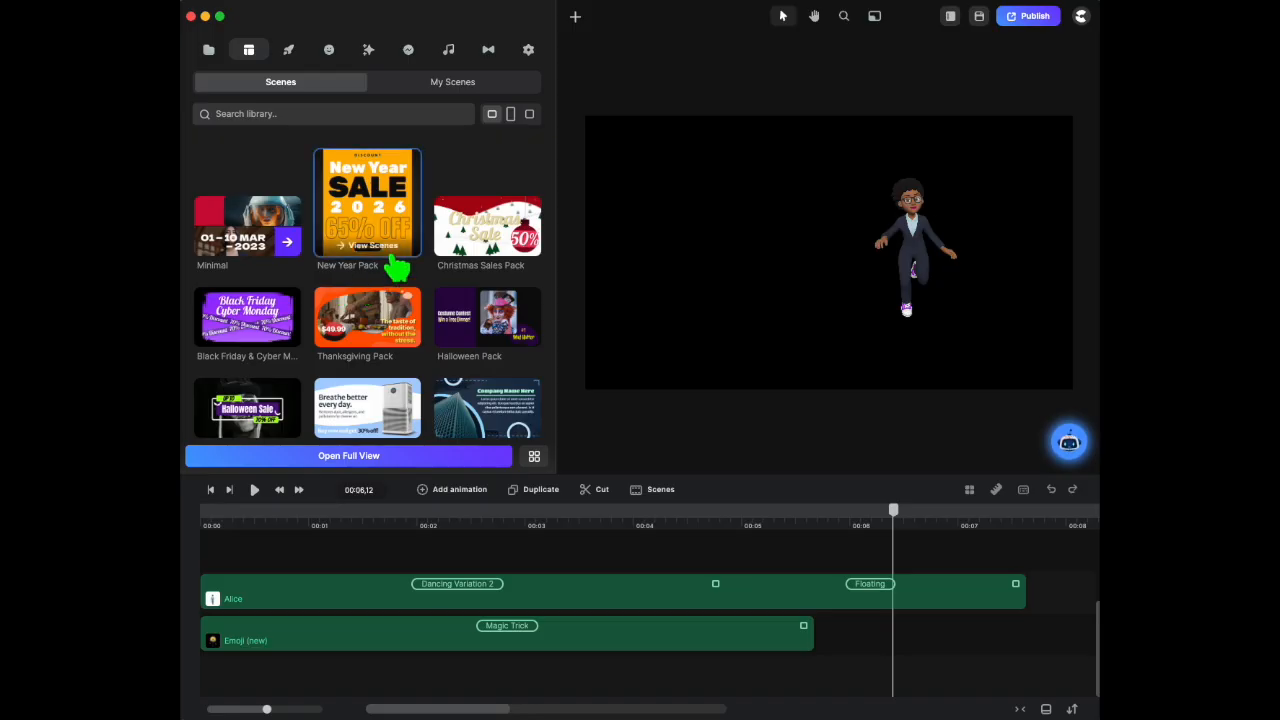
scroll(390, 280, "down", 1)
mouse_move(248, 306)
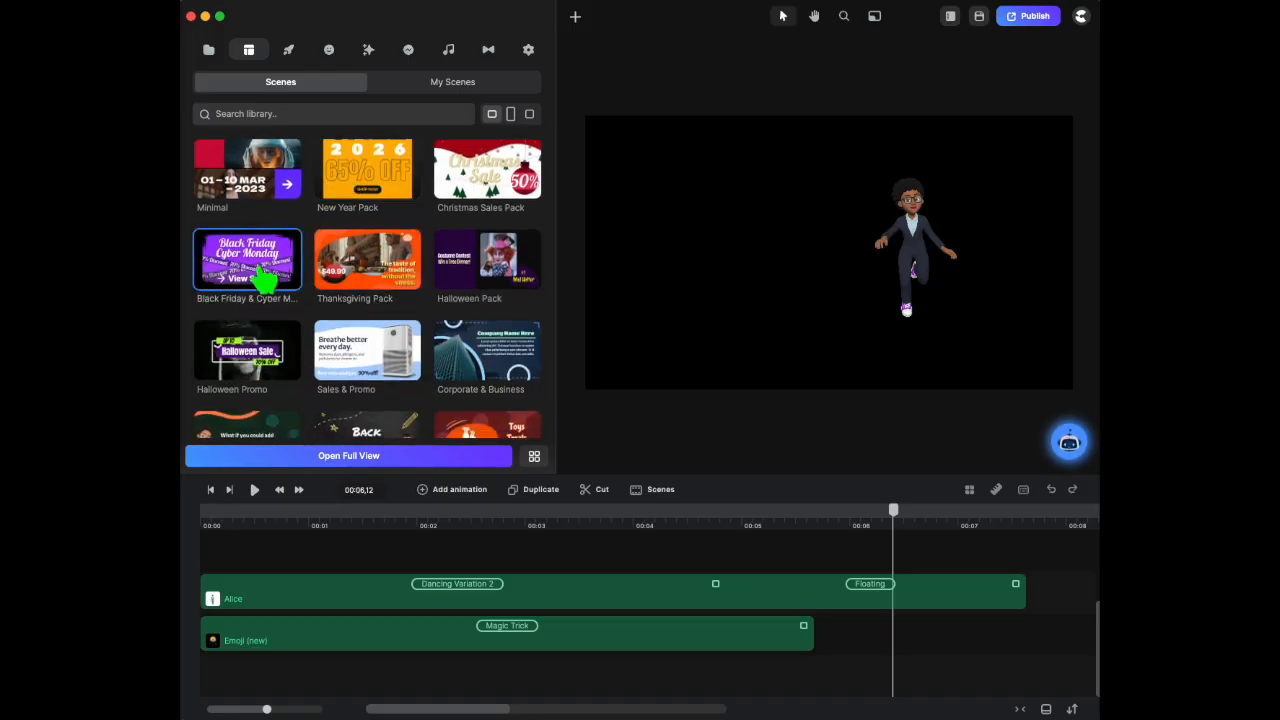
left_click(261, 280)
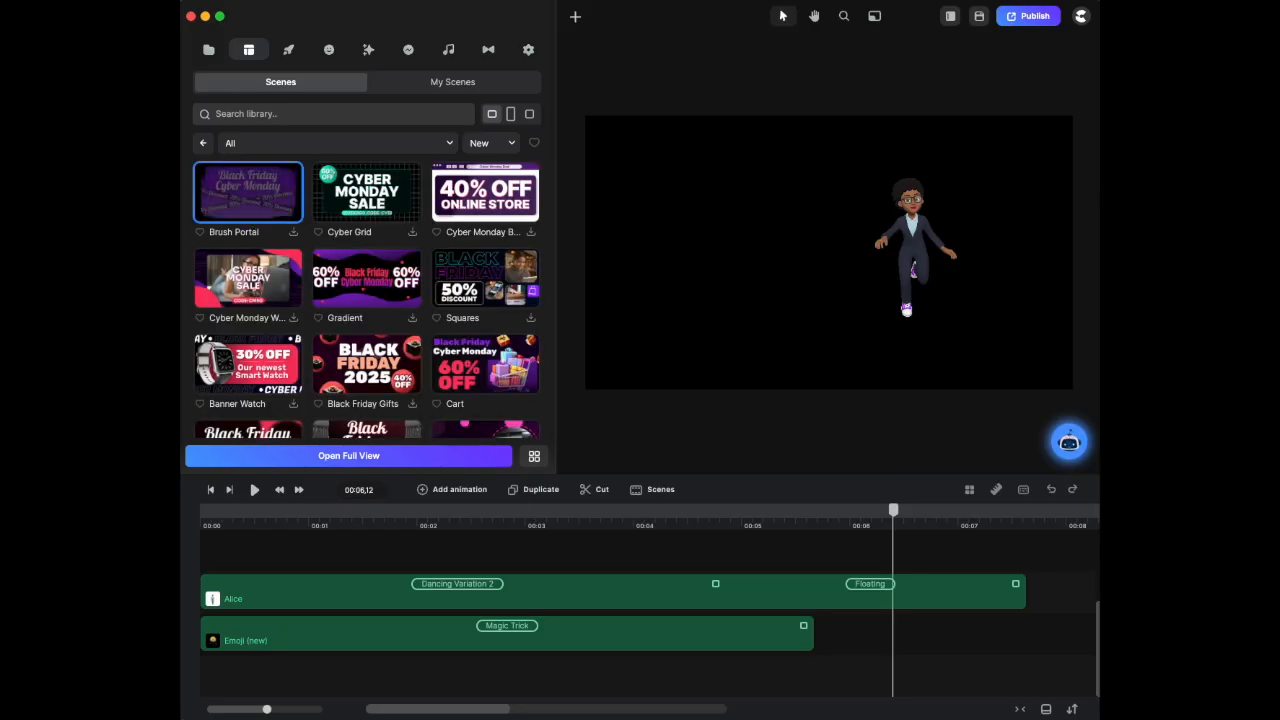
scroll(400, 410, "down", 1)
Show the Black Friday & Cyber Monday pack in full view, look through its scenes and check the sorting options, keeping New
left_click(423, 462)
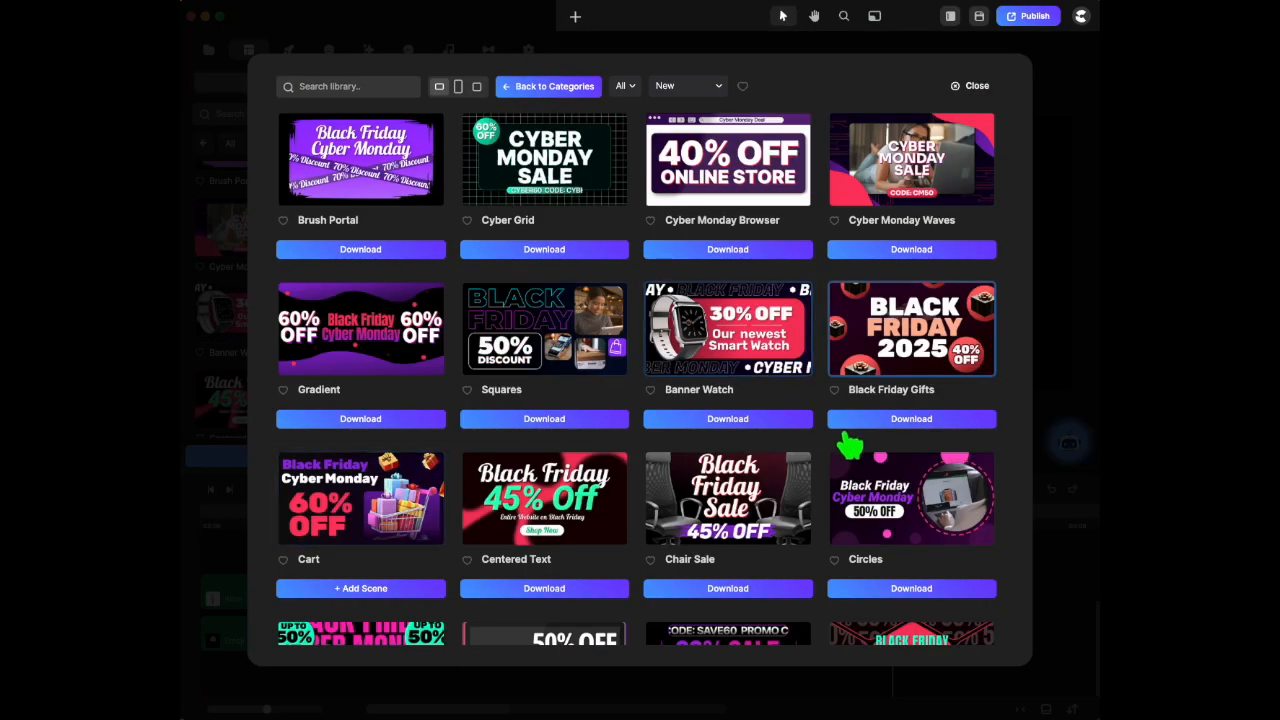
scroll(920, 443, "down", 6)
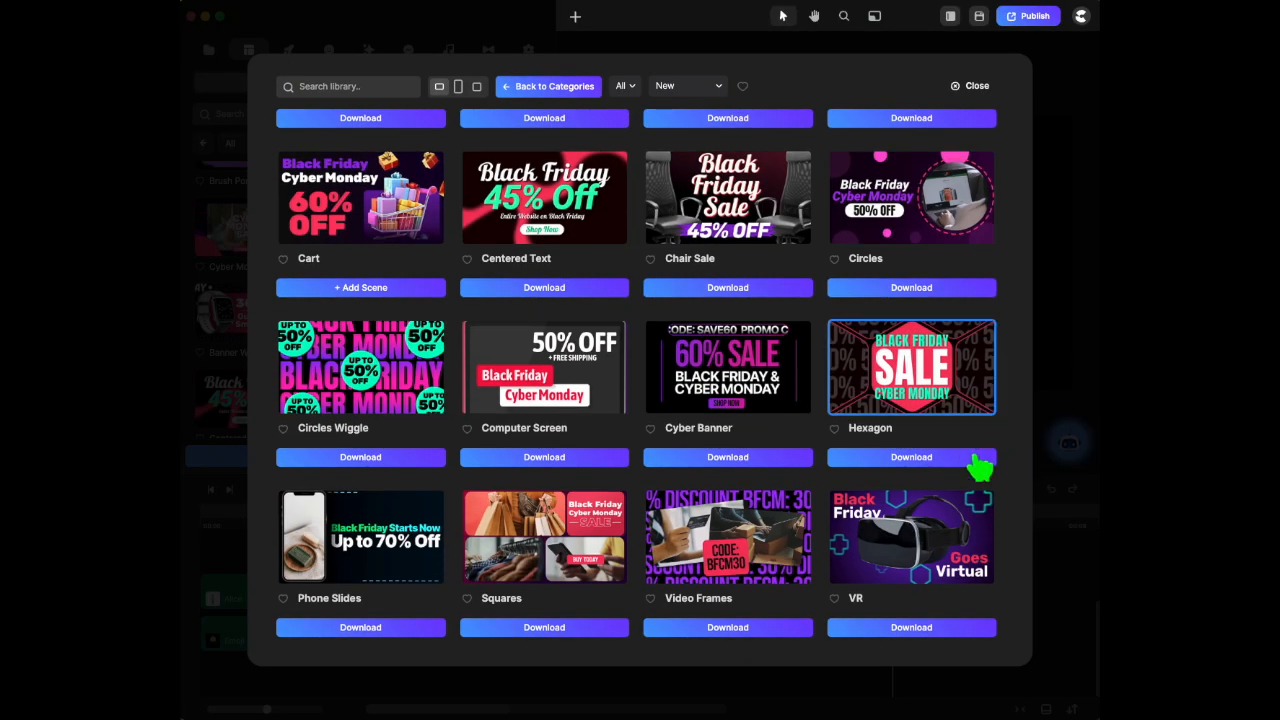
scroll(827, 452, "up", 5)
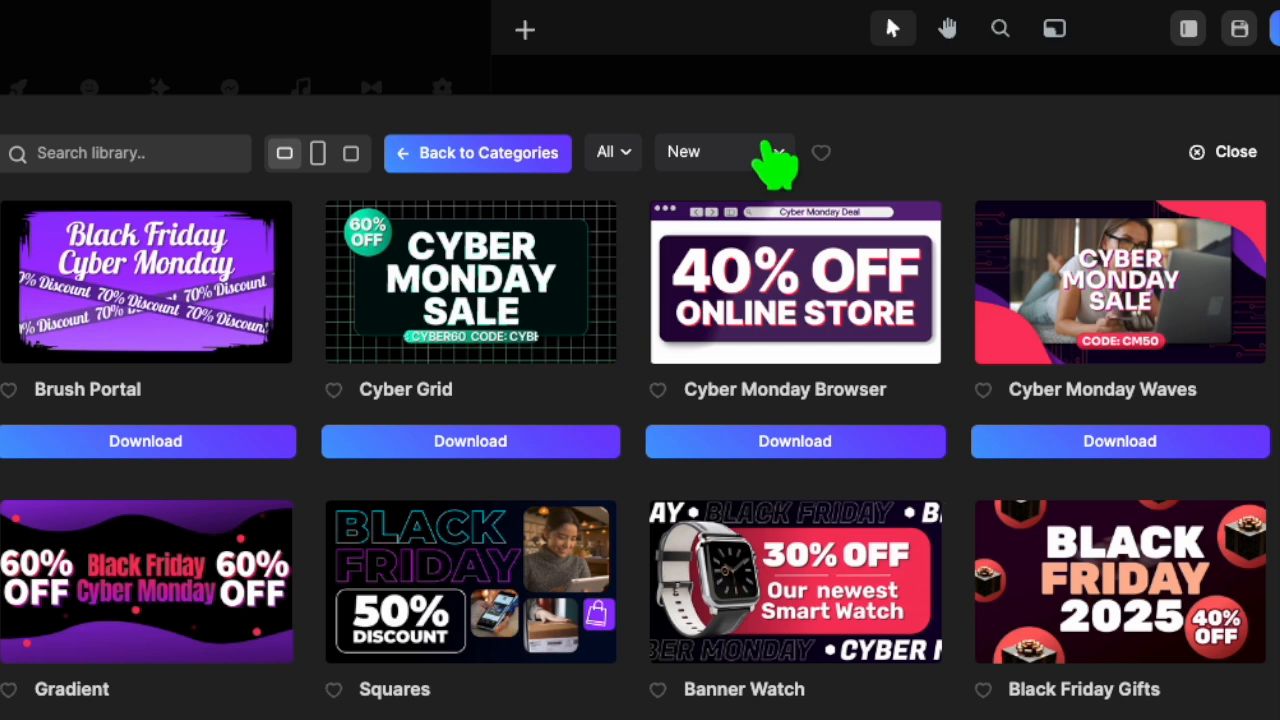
left_click(777, 160)
left_click(737, 205)
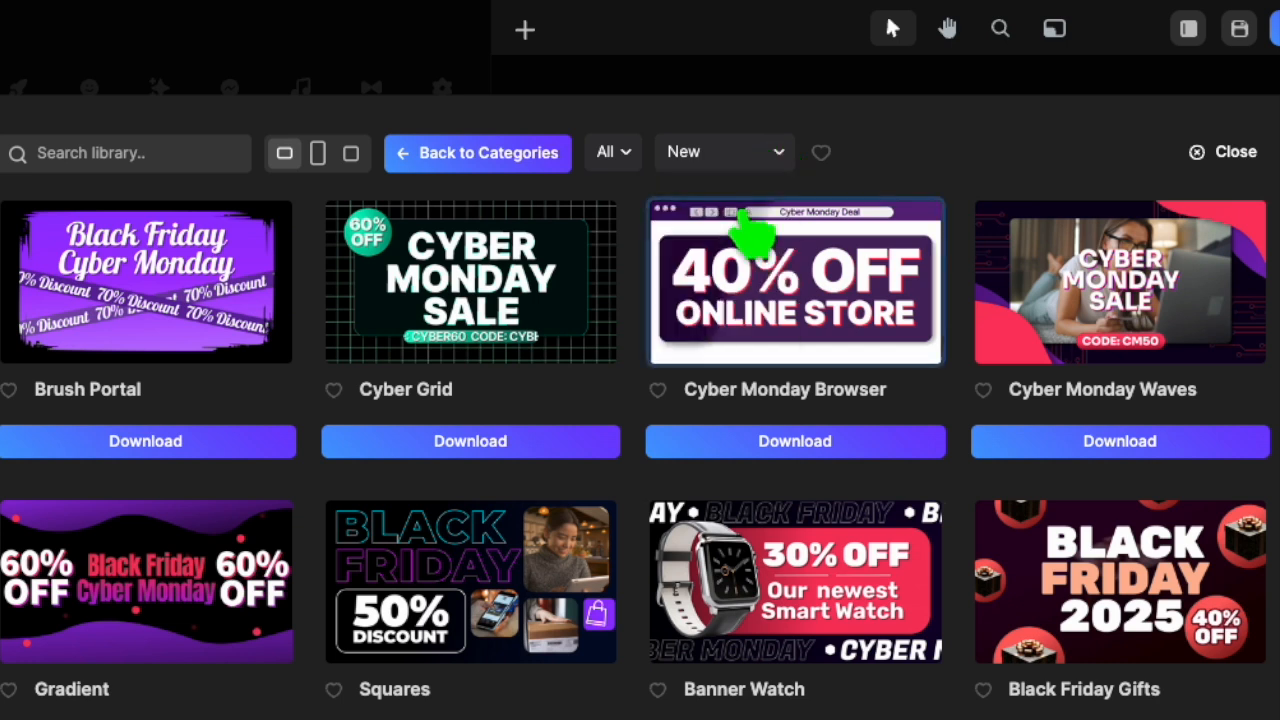
Return to the categories in the full-view library and look through the available scene packs
left_click(444, 160)
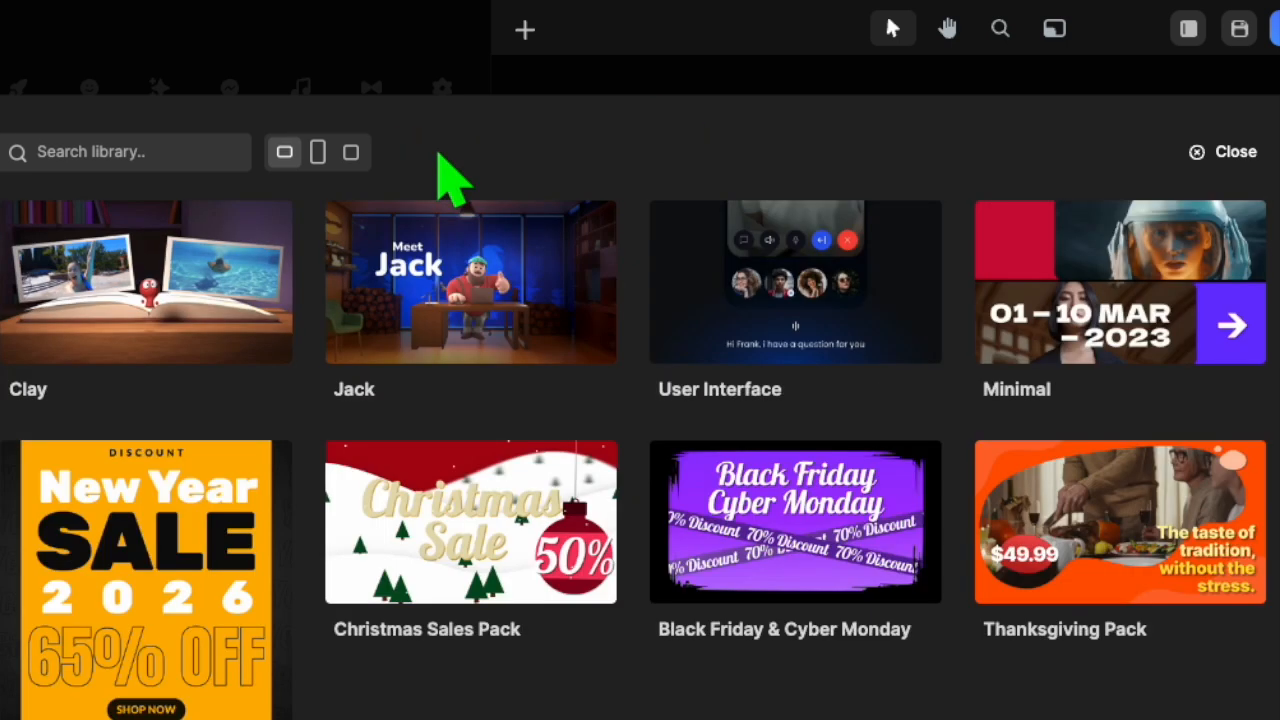
scroll(994, 394, "down", 1)
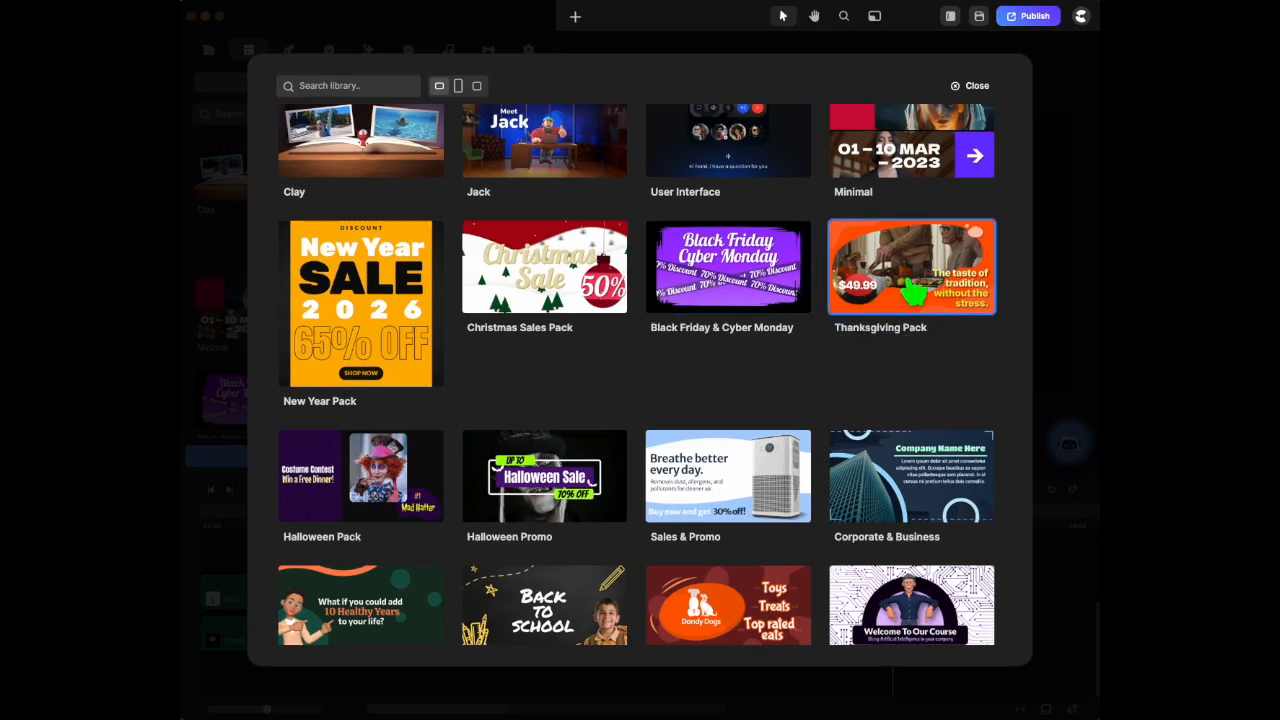
scroll(700, 343, "down", 3)
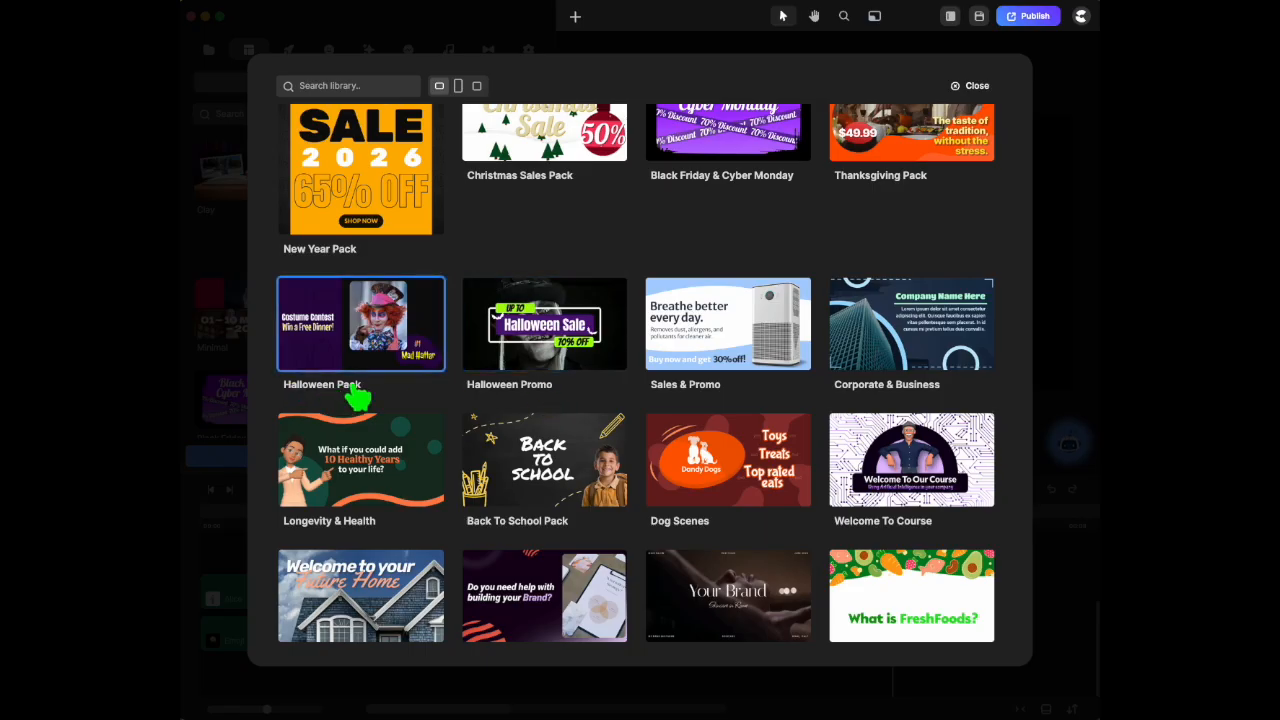
Look through the available scene packs in the full-view library, from the Halloween packs down to the agency and business packs
scroll(892, 388, "down", 3)
scroll(830, 400, "down", 3)
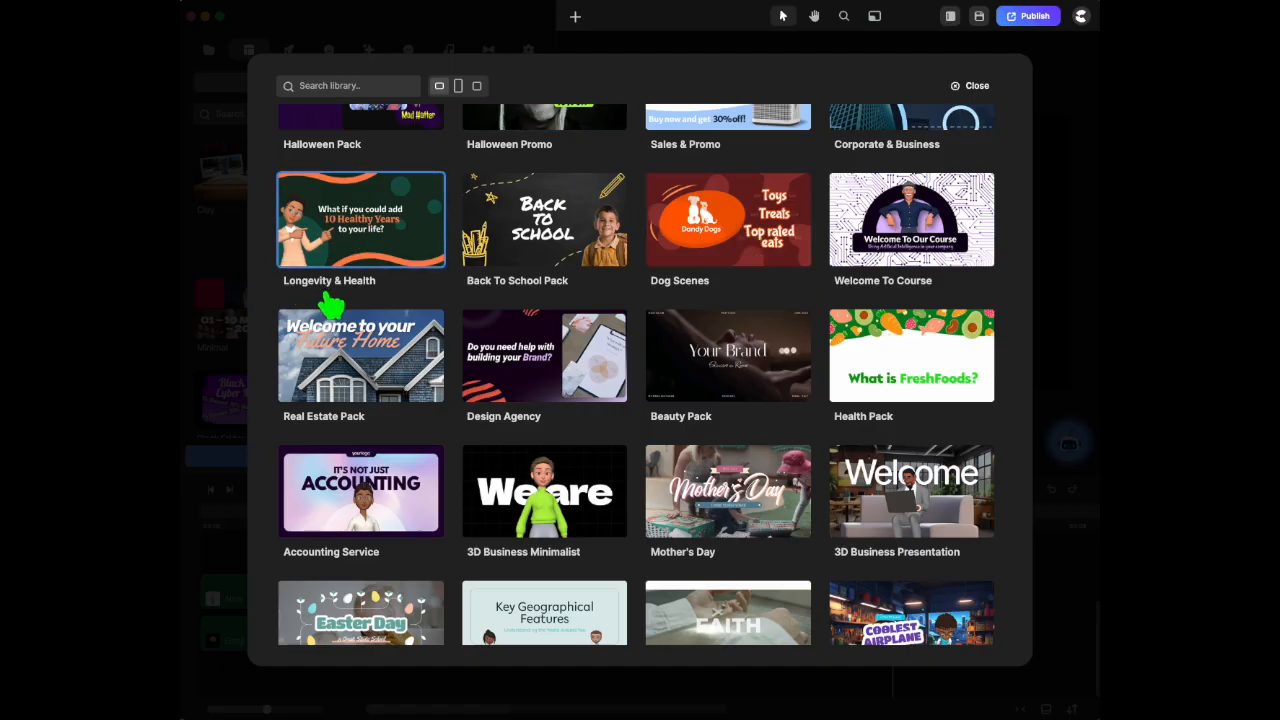
scroll(806, 337, "down", 2)
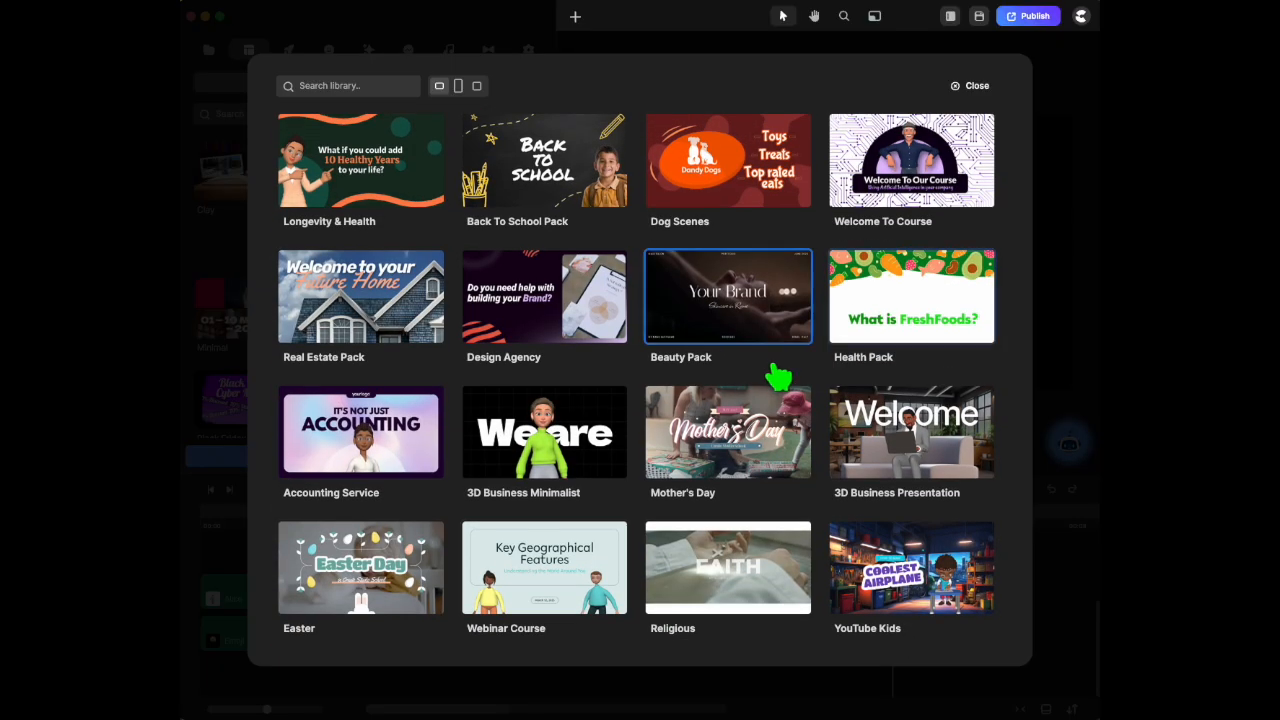
scroll(828, 372, "down", 10)
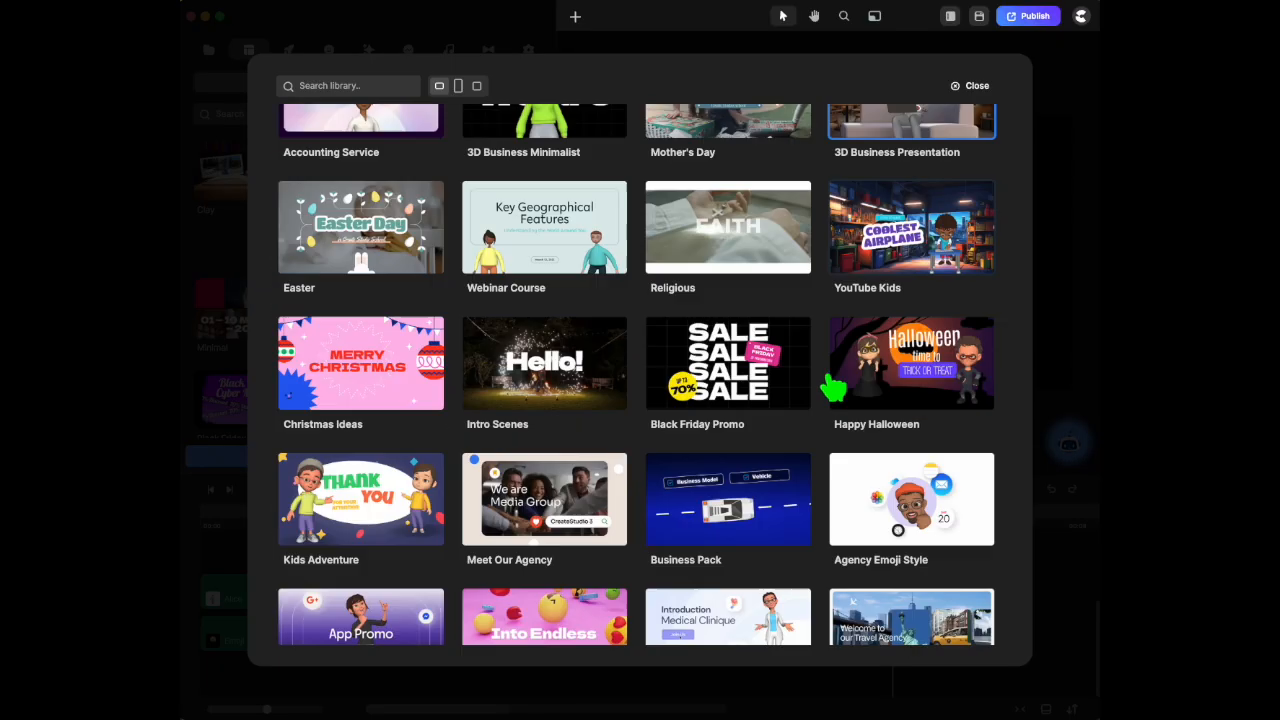
scroll(823, 418, "up", 15)
scroll(829, 428, "up", 3)
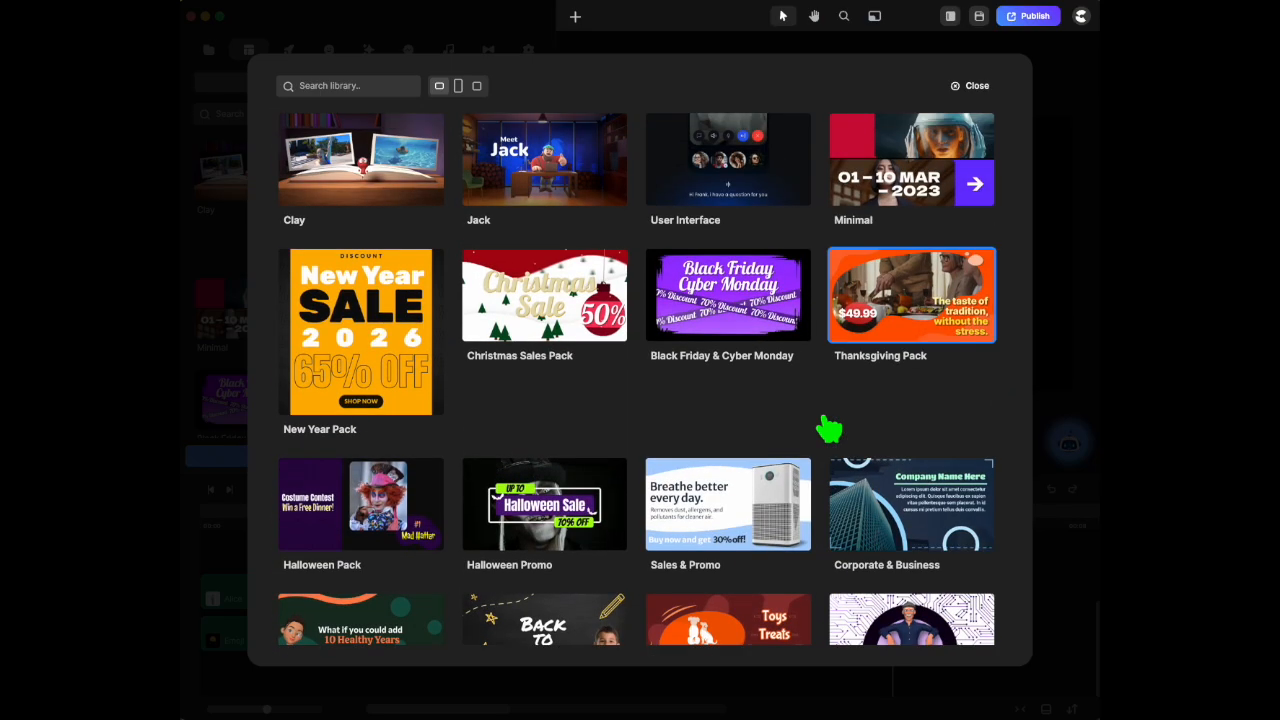
Open the Halloween Promo pack and look through its scenes
left_click(593, 535)
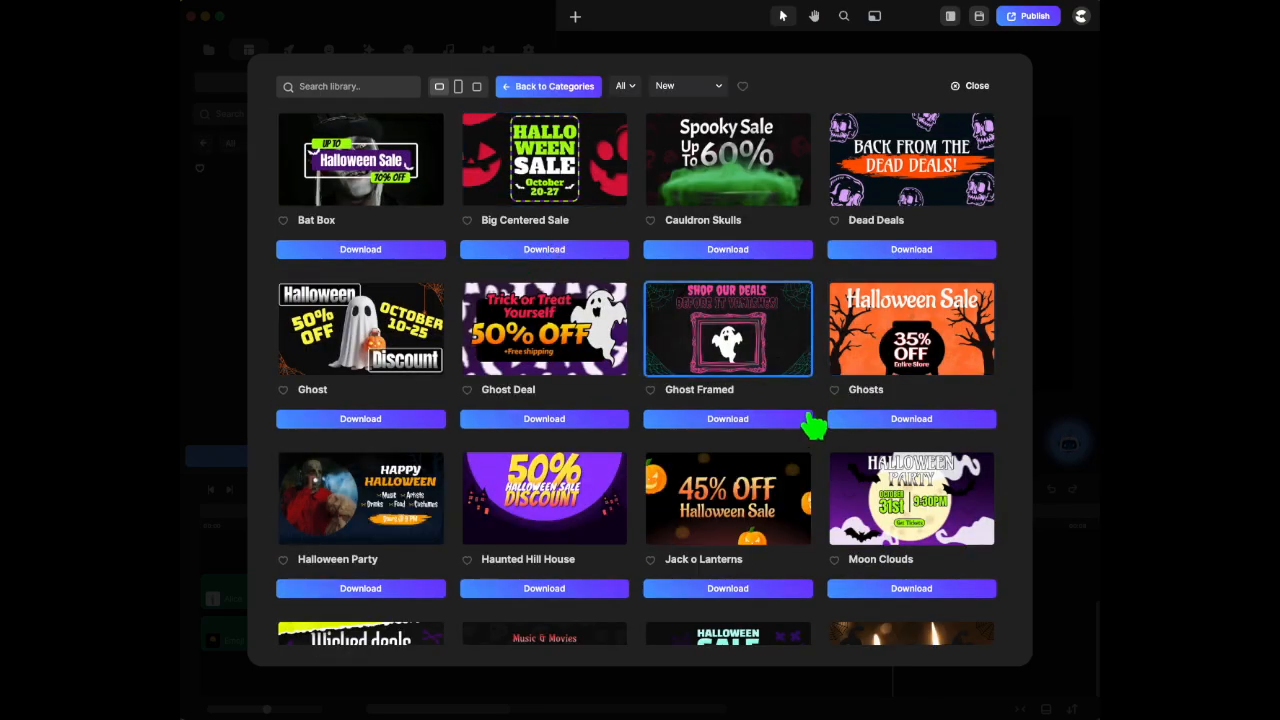
scroll(822, 395, "down", 5)
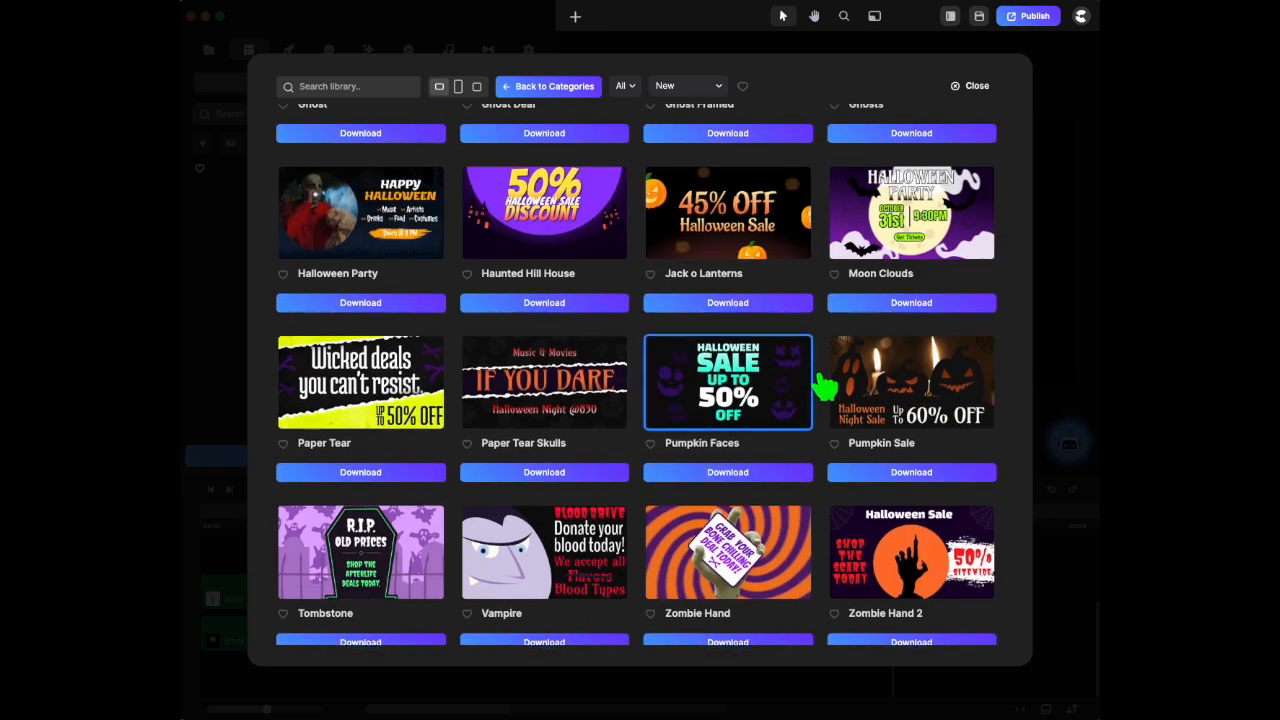
scroll(822, 395, "up", 5)
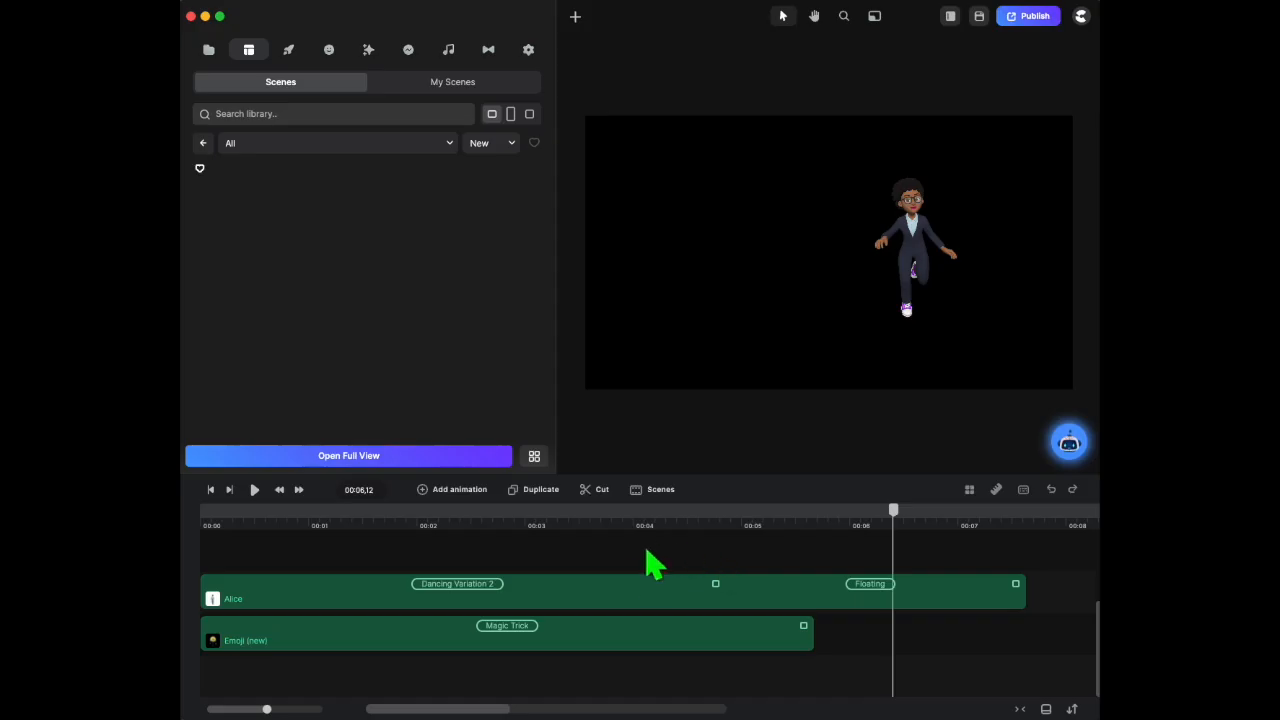
Delete both the Alice and the emoji character clips from the timeline
left_click_drag(677, 614, 722, 675)
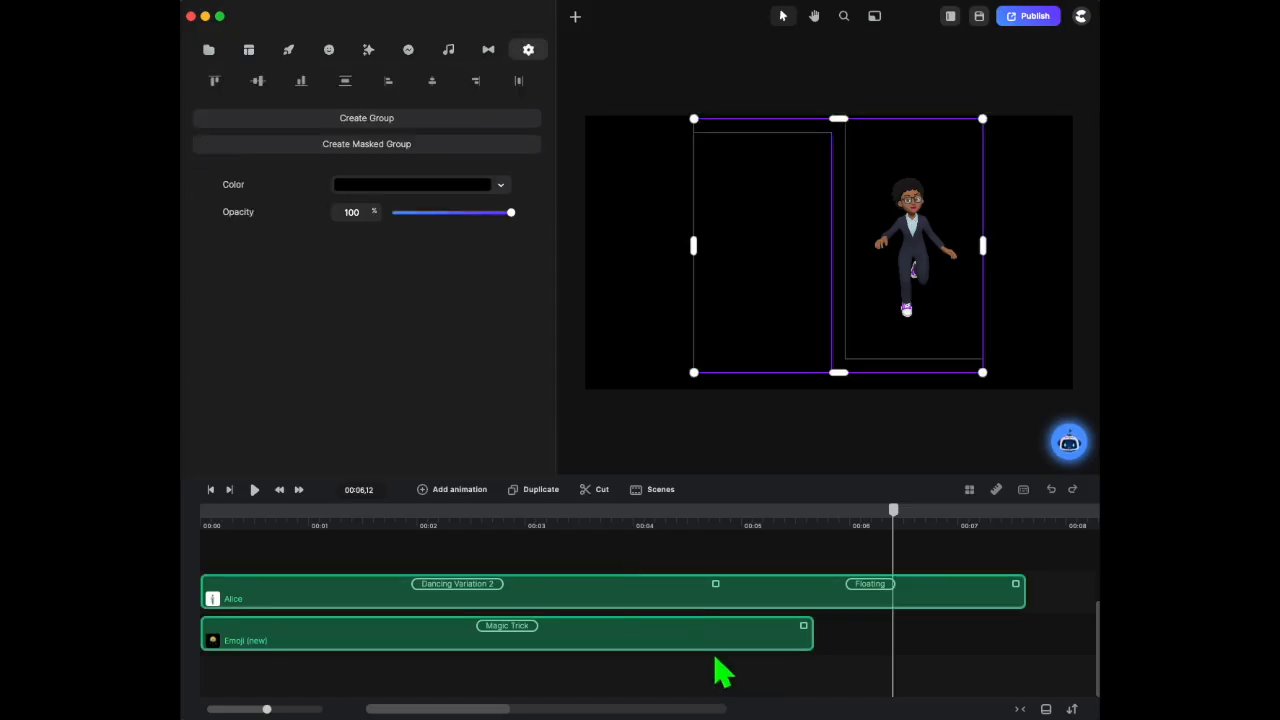
key("Delete")
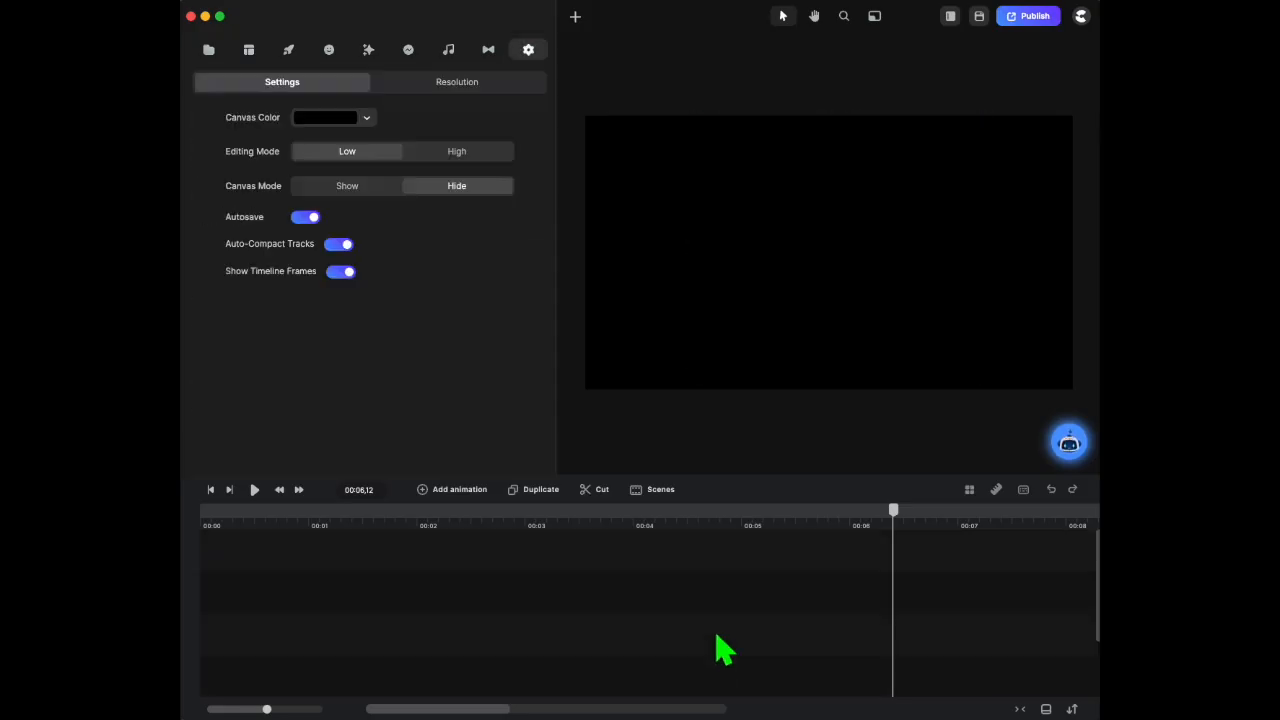
Filter the character library to female characters in the Pixar style
left_click(329, 52)
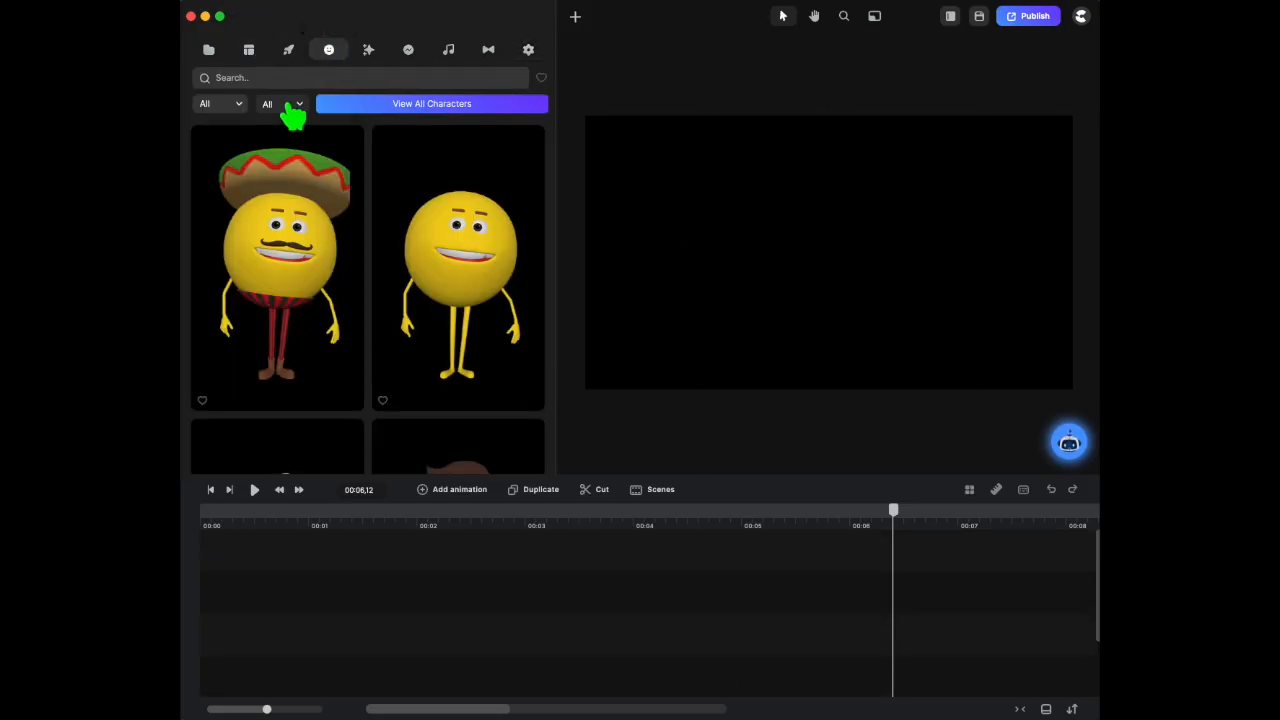
left_click(290, 106)
left_click(284, 183)
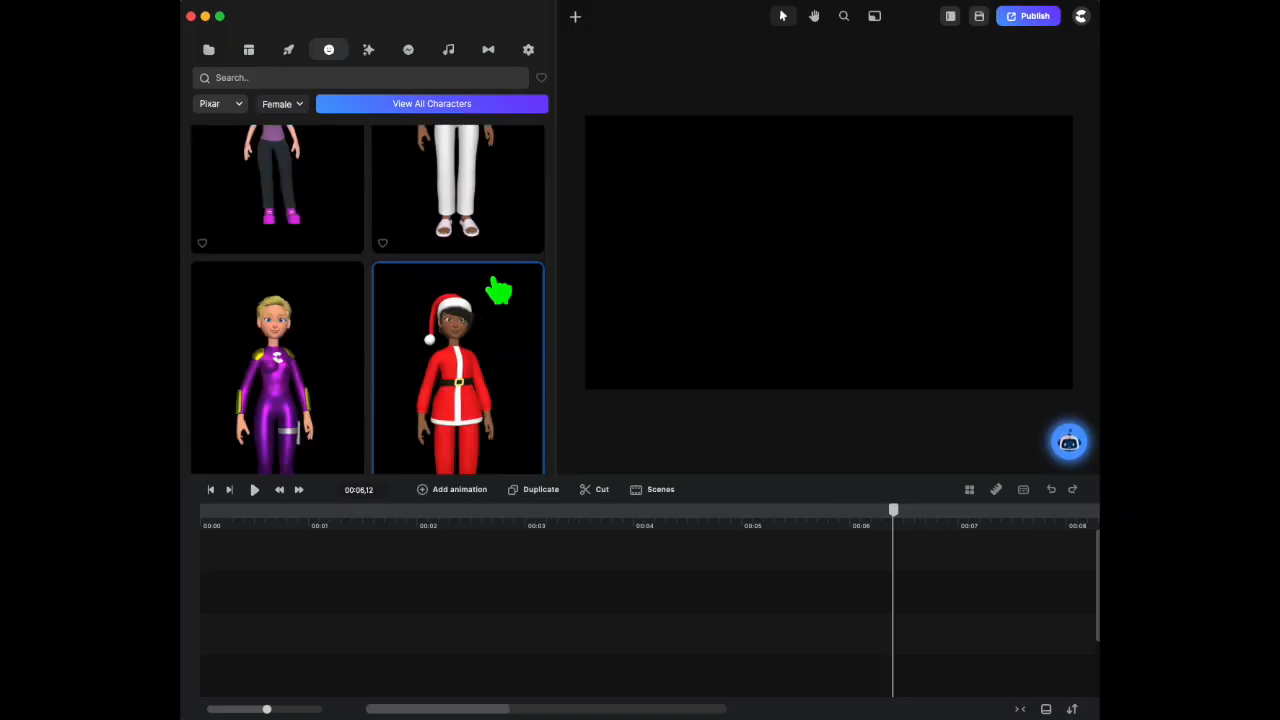
Find the red-haired woman in the blue jacket and trousers among the female characters and add her to the canvas
scroll(500, 286, "down", 5)
scroll(510, 288, "down", 10)
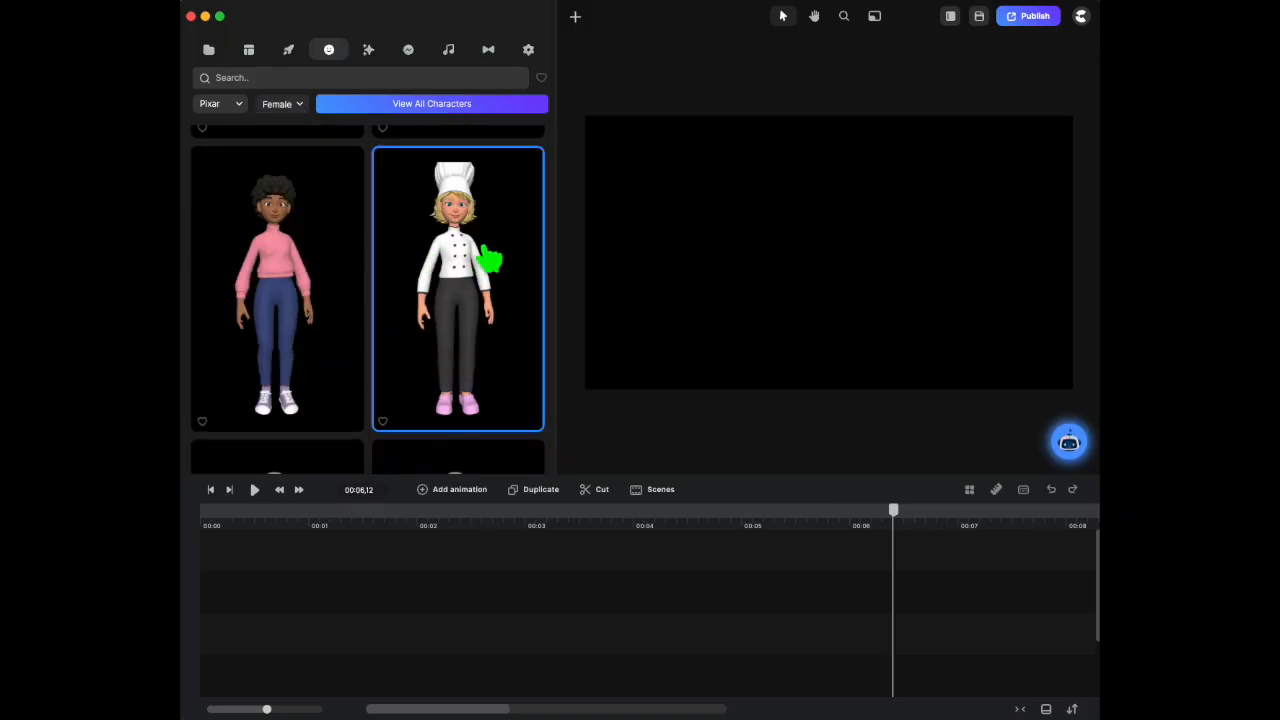
scroll(490, 262, "down", 10)
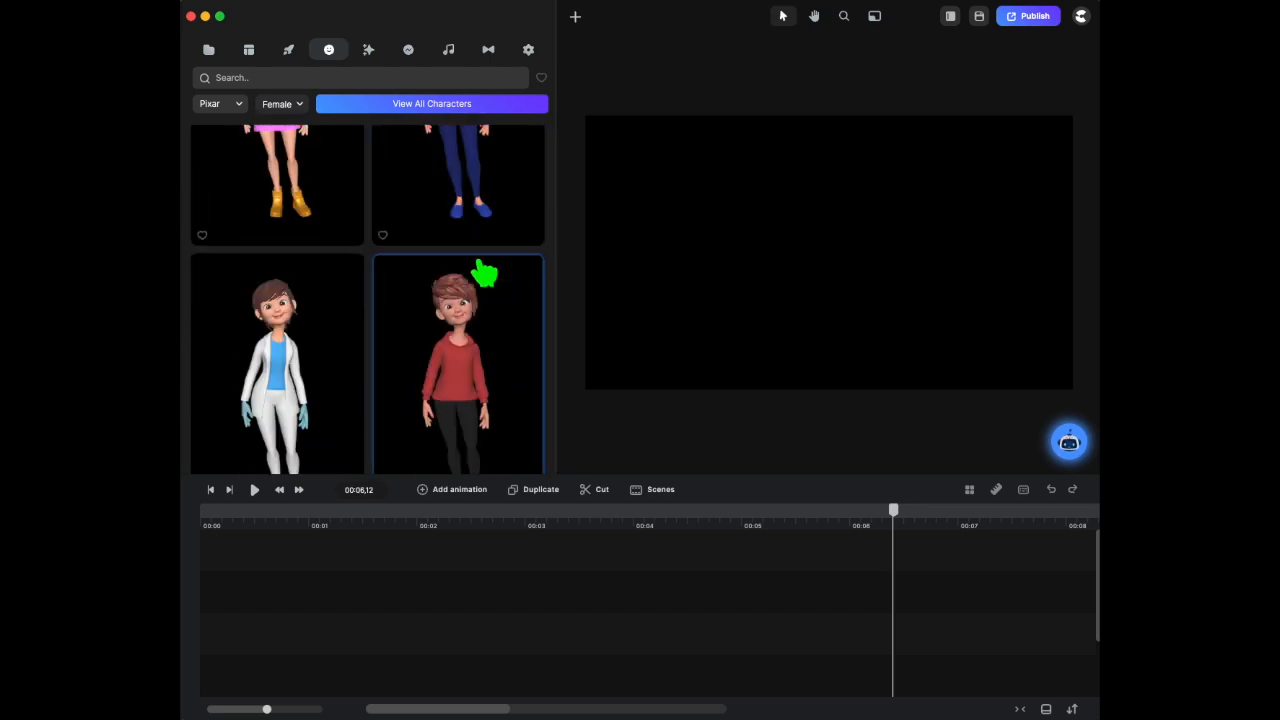
scroll(485, 273, "up", 3)
left_click_drag(458, 270, 814, 236)
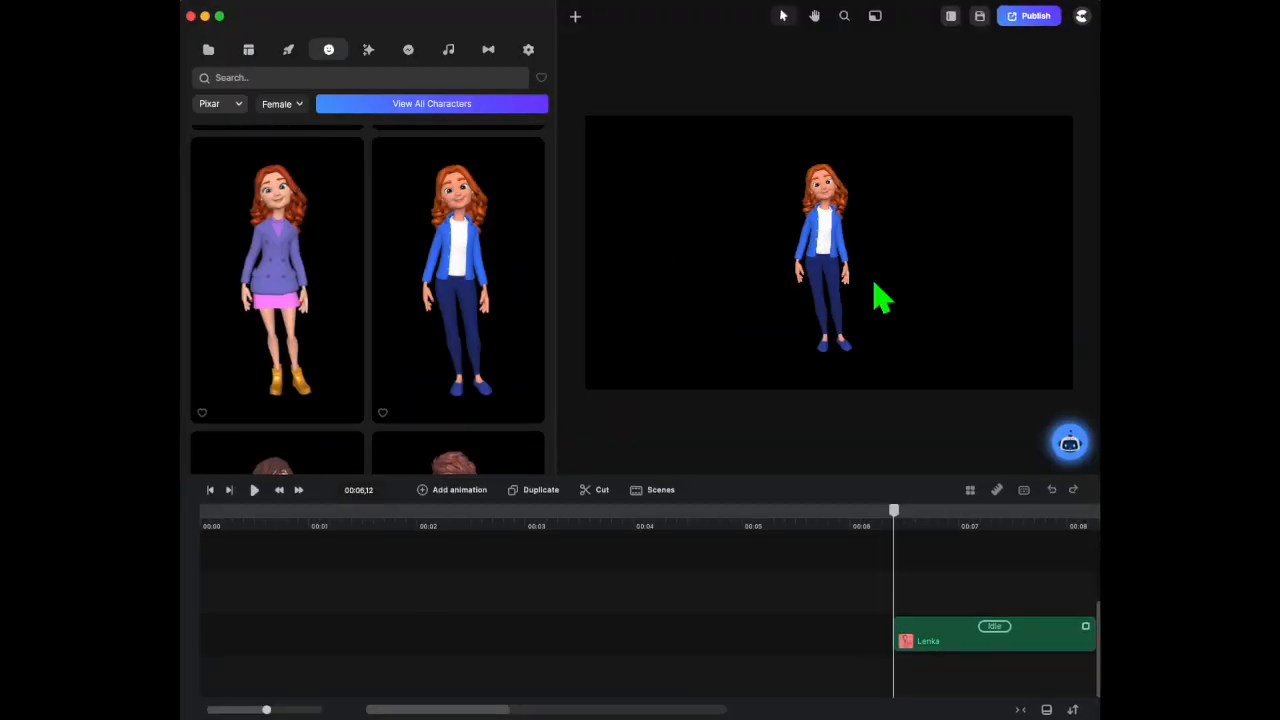
Browse the saved looks for the red-haired character and apply the one with the navy logo T-shirt and blue boots
left_click(860, 226)
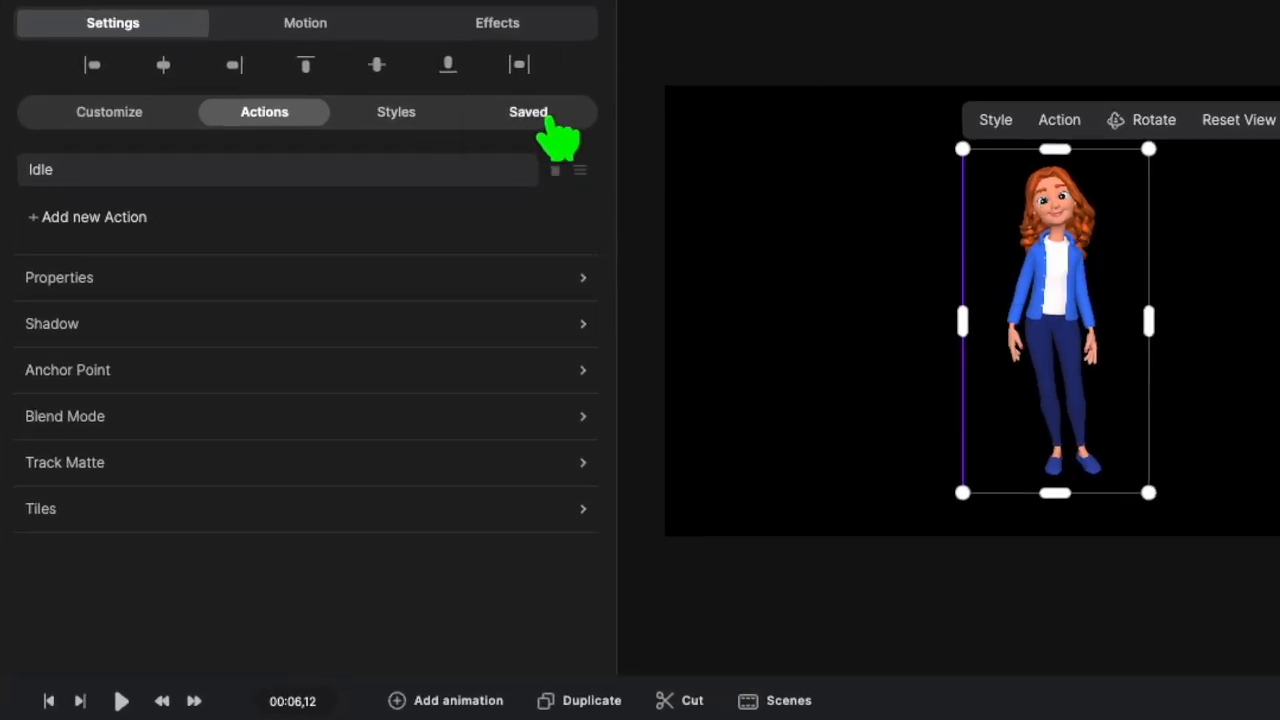
left_click(533, 118)
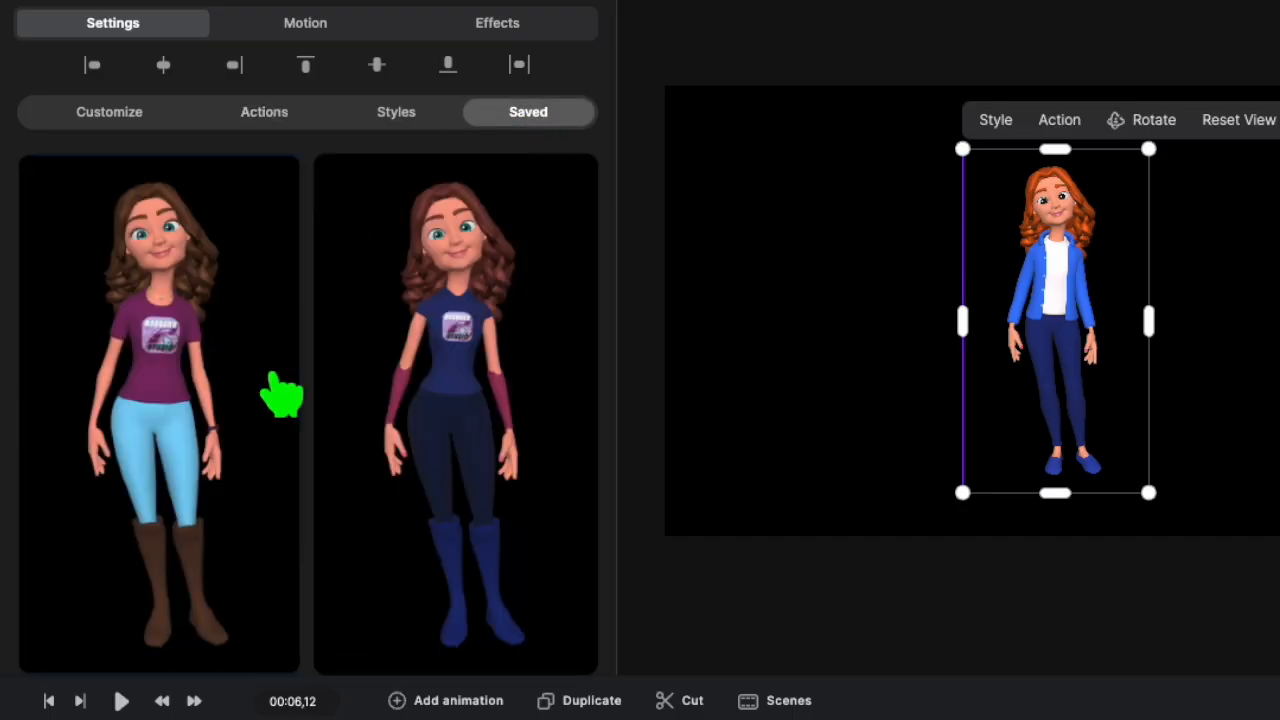
scroll(322, 400, "down", 2)
scroll(318, 405, "down", 3)
scroll(406, 417, "up", 5)
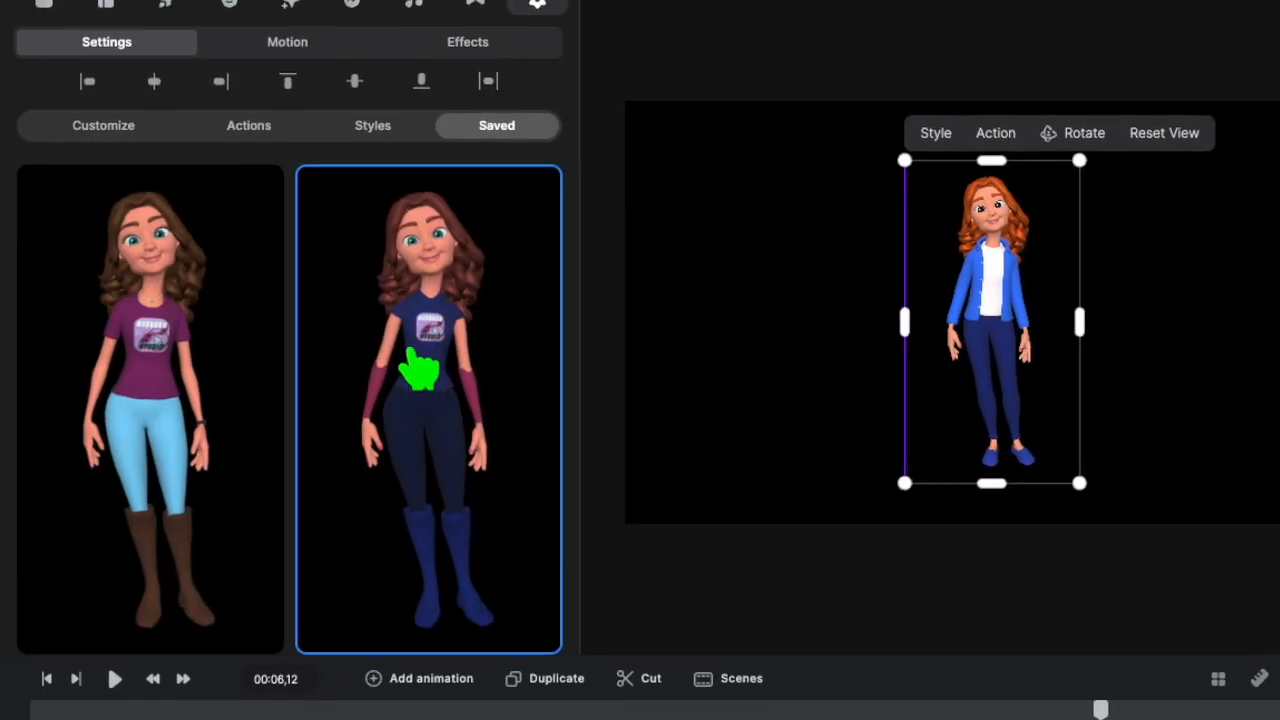
left_click(422, 370)
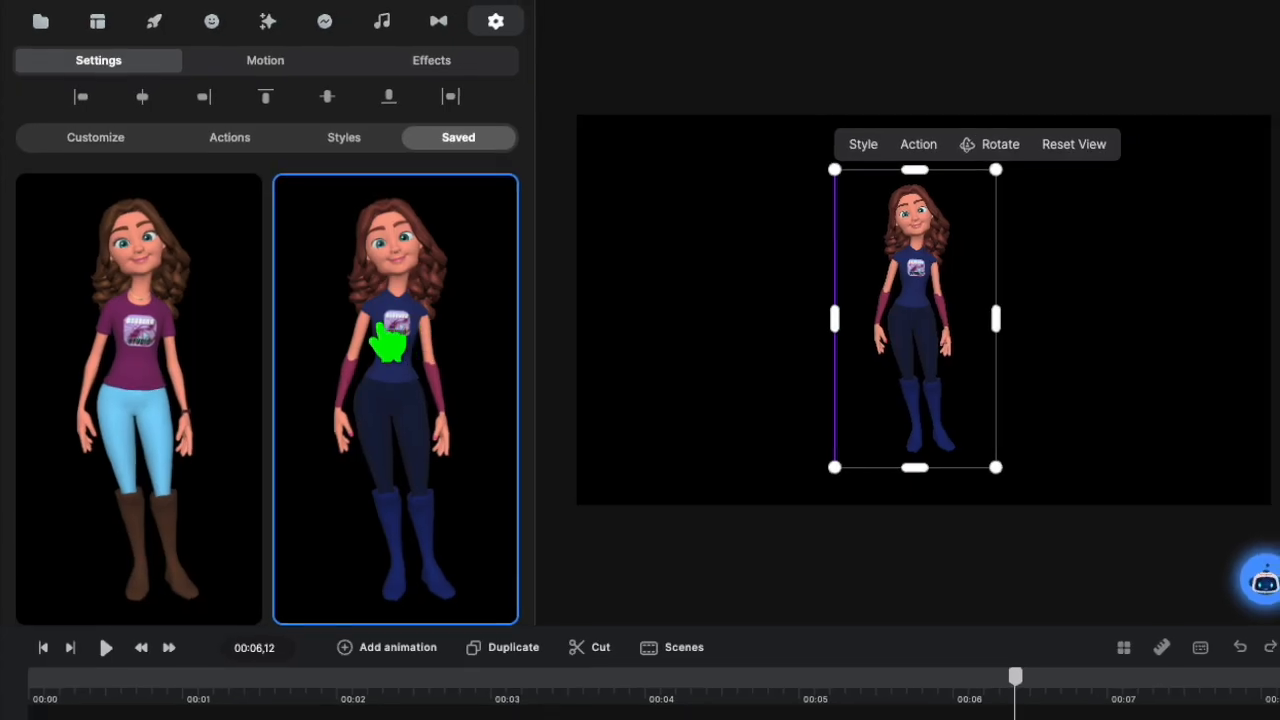
Try the saved purple T-shirt and lavender T-shirt looks on the character, and switch back to the navy T-shirt look
left_click(143, 357)
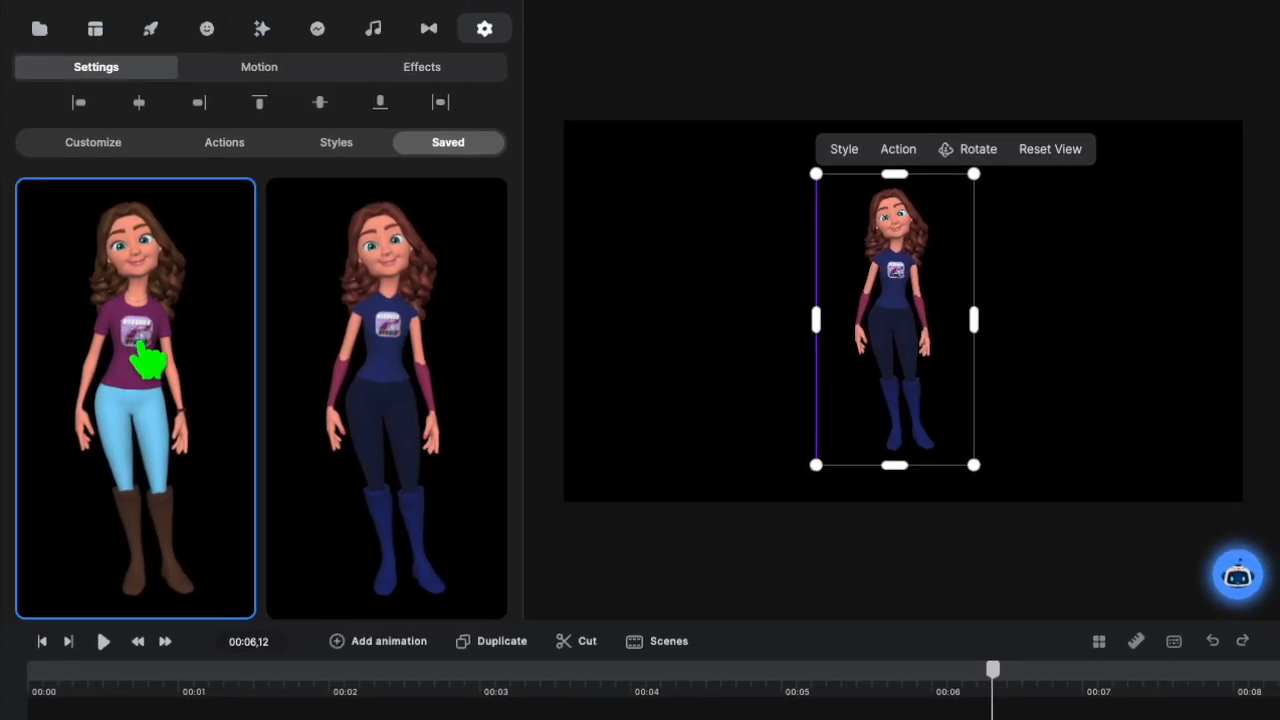
scroll(150, 360, "down", 3)
left_click(193, 485)
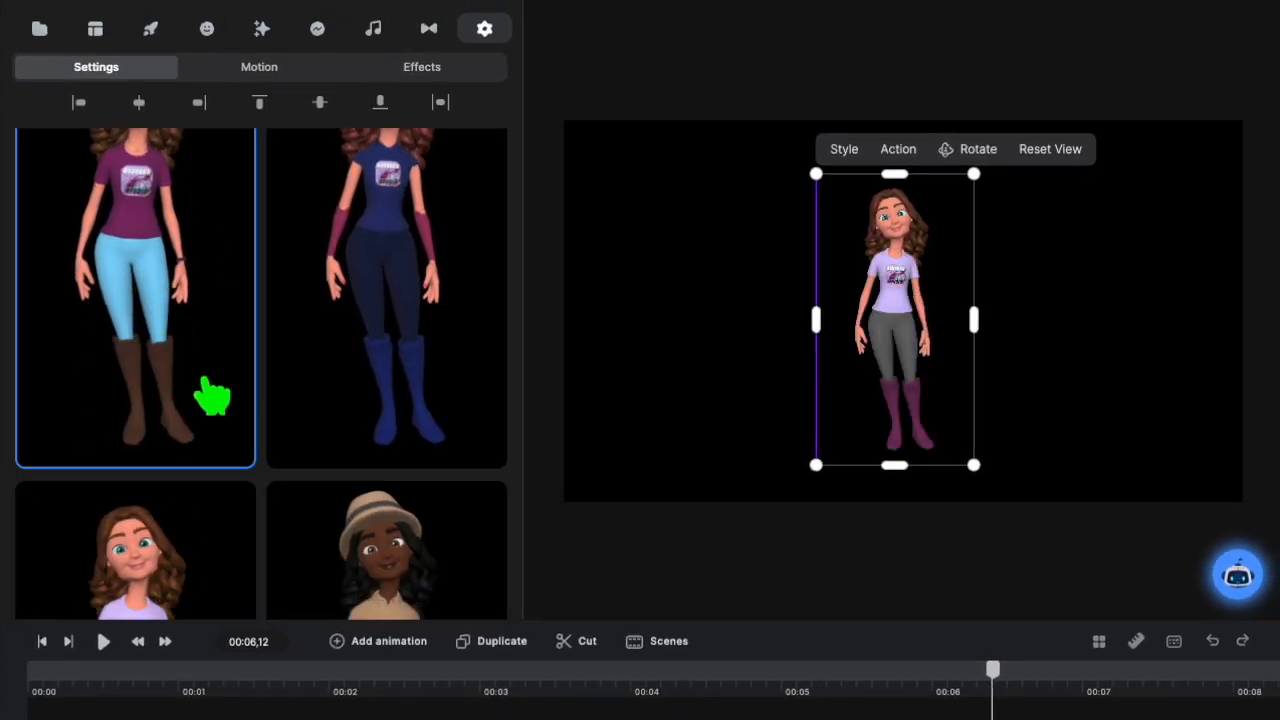
scroll(91, 349, "up", 3)
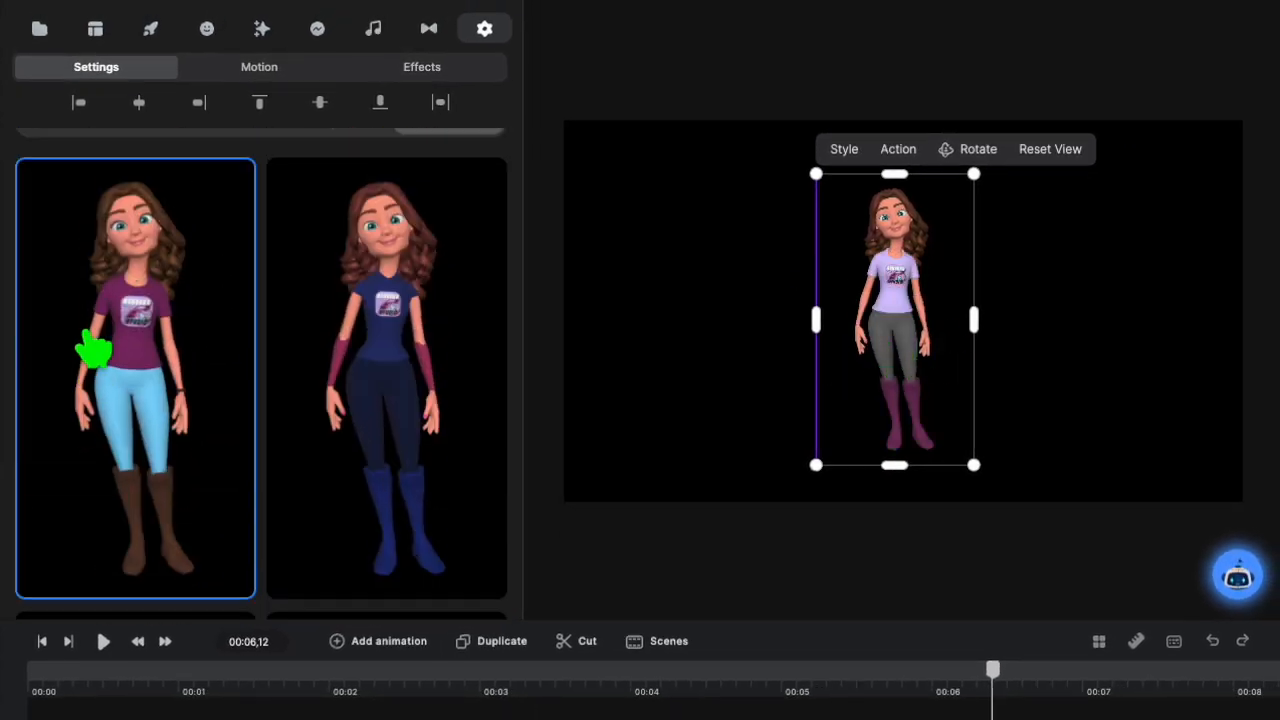
left_click(408, 403)
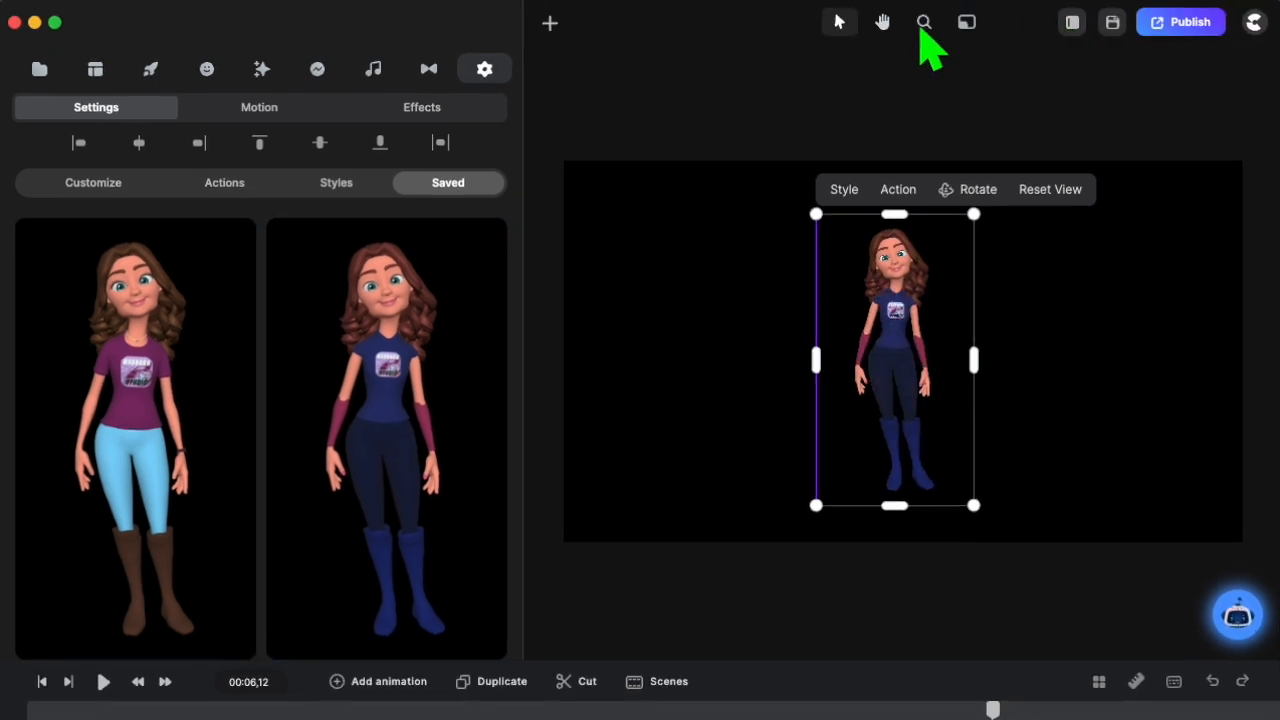
Enlarge the canvas view to 100% and examine the logo on the character's T-shirt up close
left_click(923, 24)
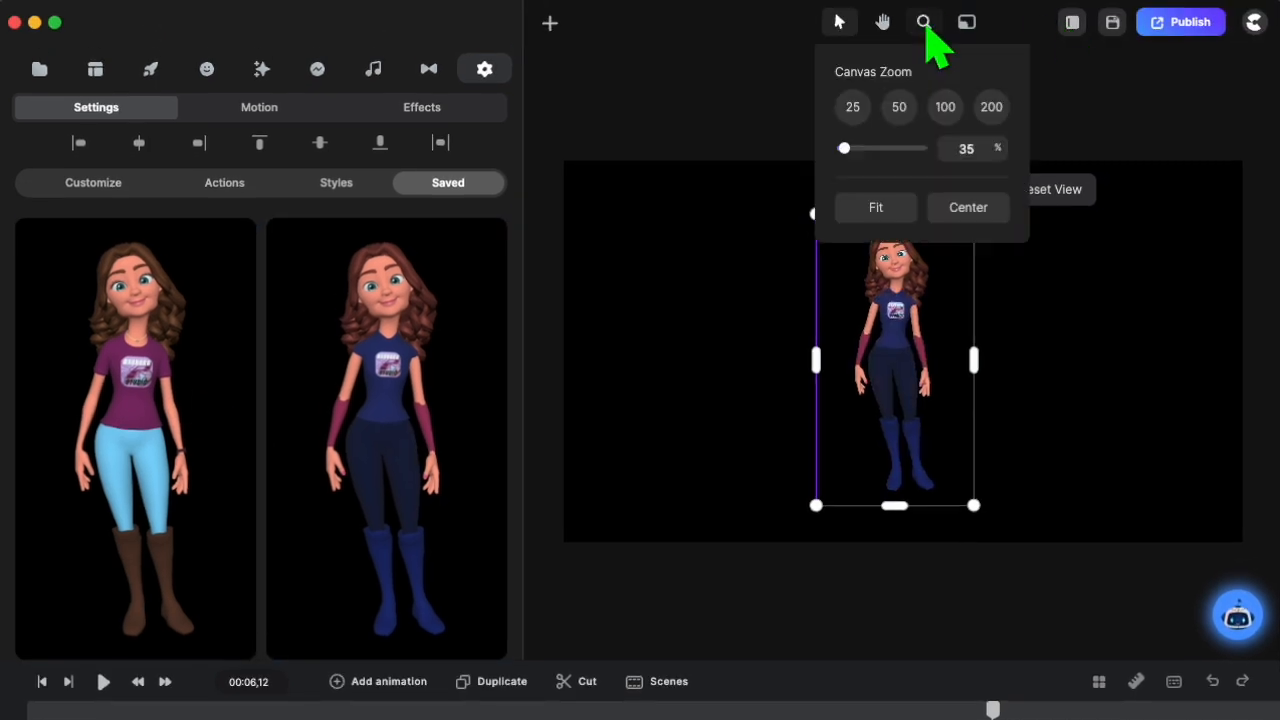
left_click(946, 107)
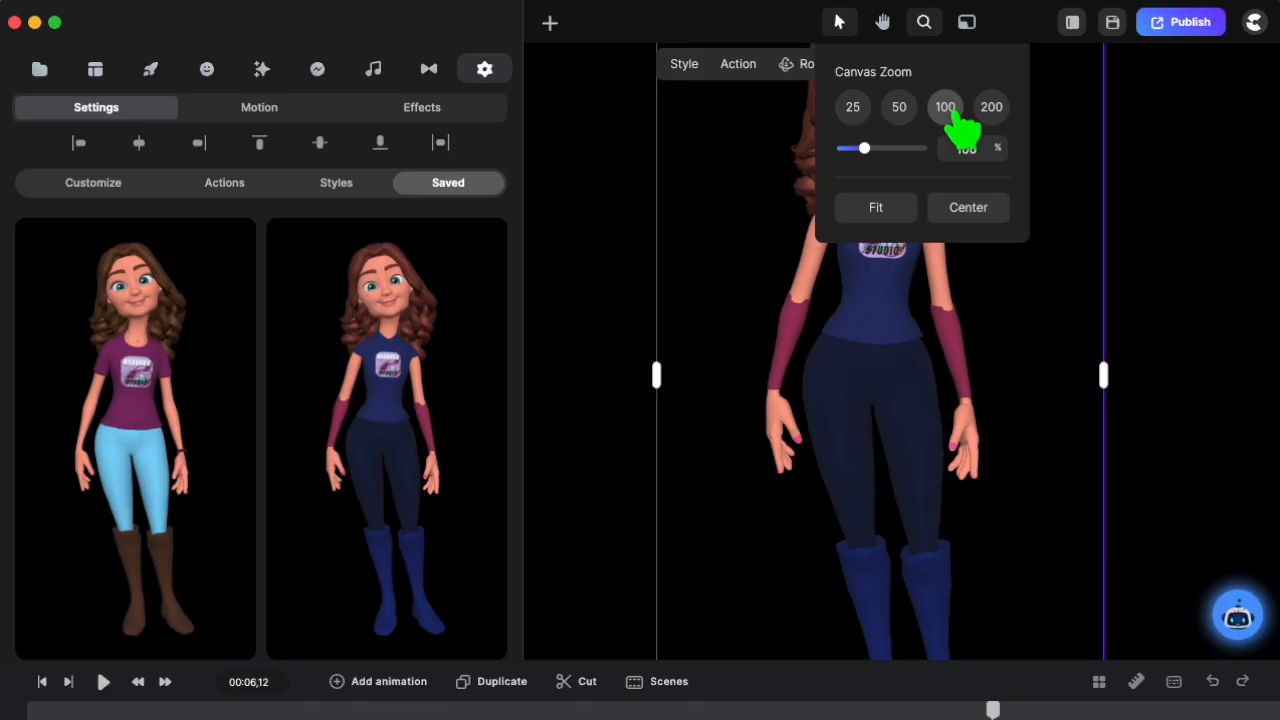
left_click(937, 331)
scroll(935, 332, "up", 3)
scroll(937, 332, "down", 5)
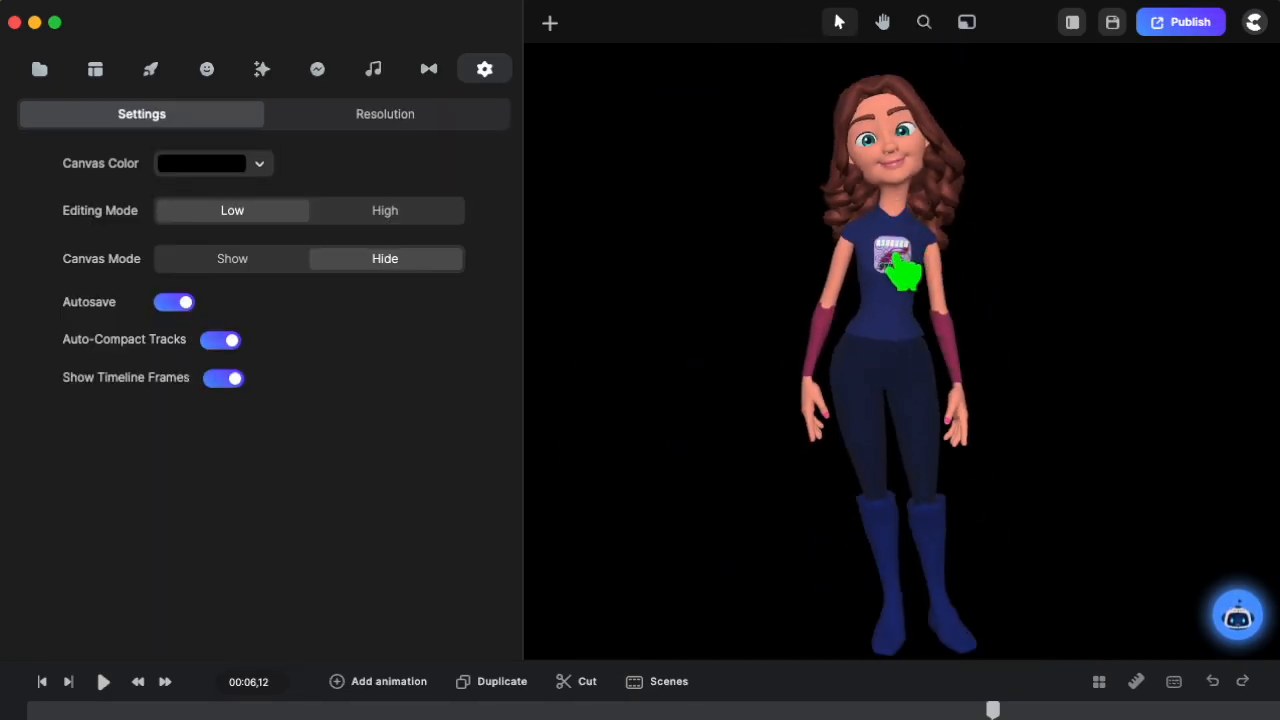
scroll(903, 275, "up", 5)
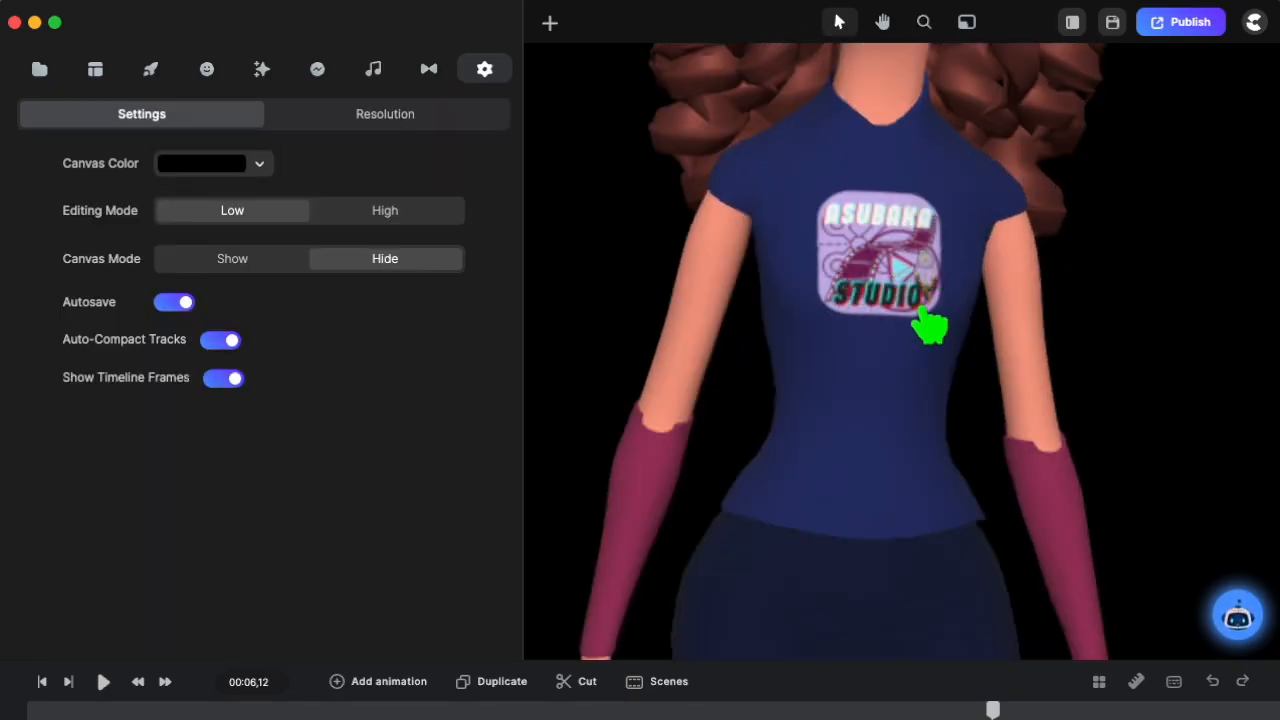
scroll(888, 322, "down", 5)
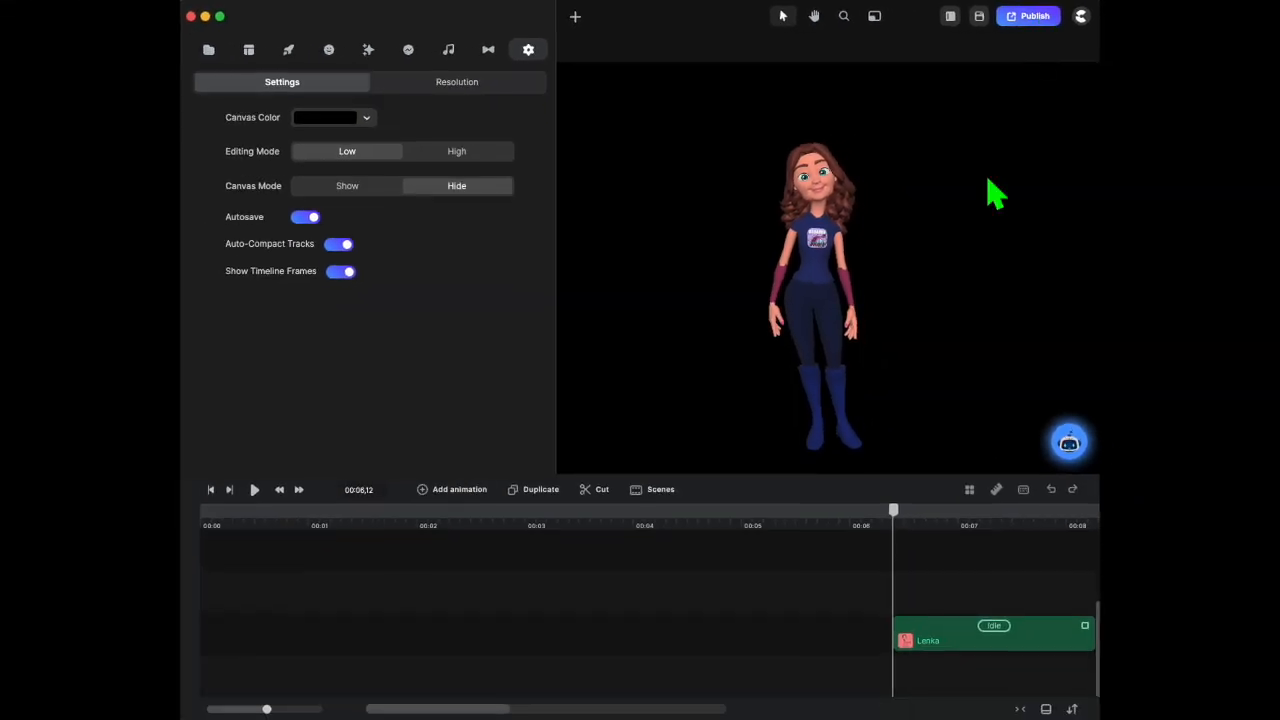
Move the character clip to the start of the timeline and save the project as Avatar A.cspro in the VIDEOS folder
left_click_drag(960, 636, 286, 634)
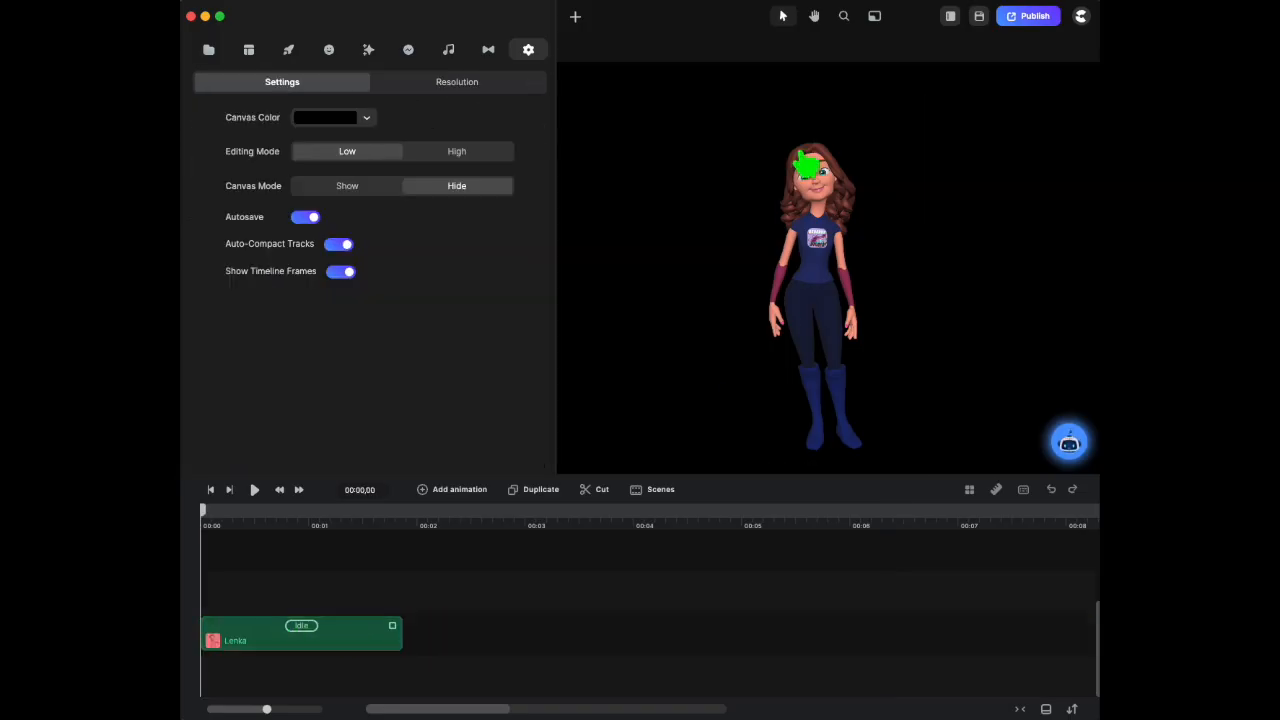
left_click(981, 22)
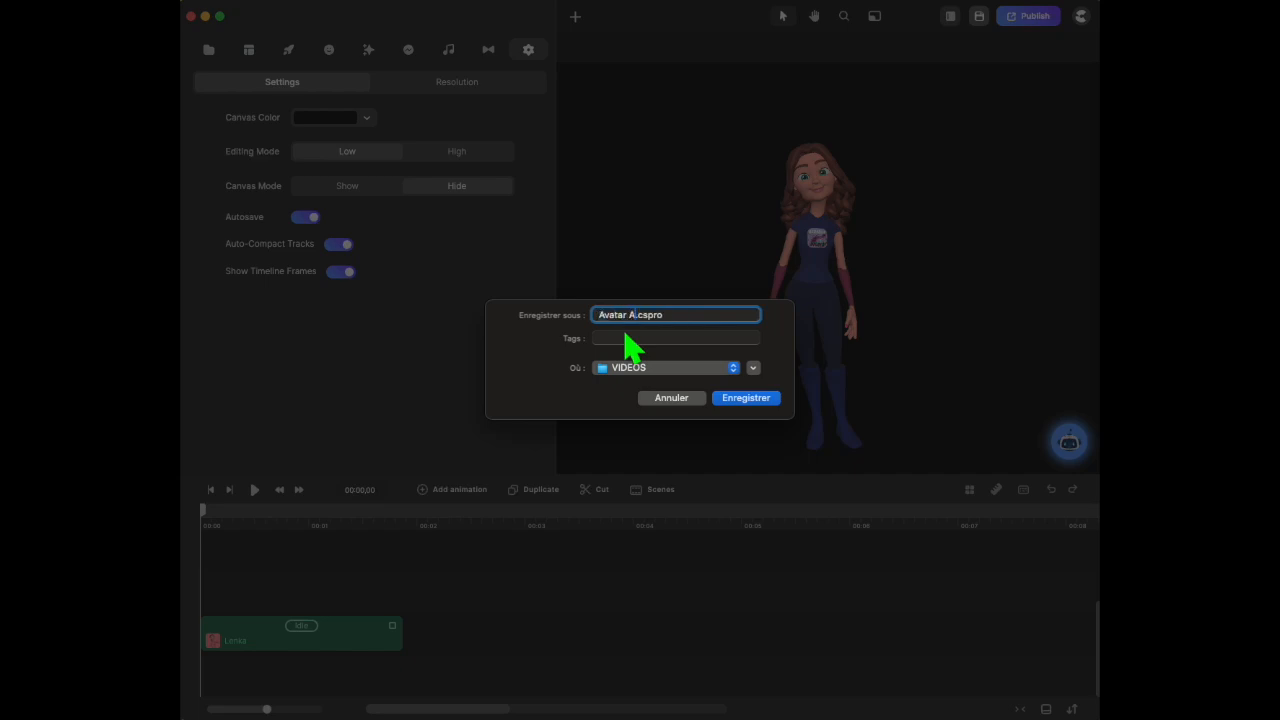
left_click(746, 398)
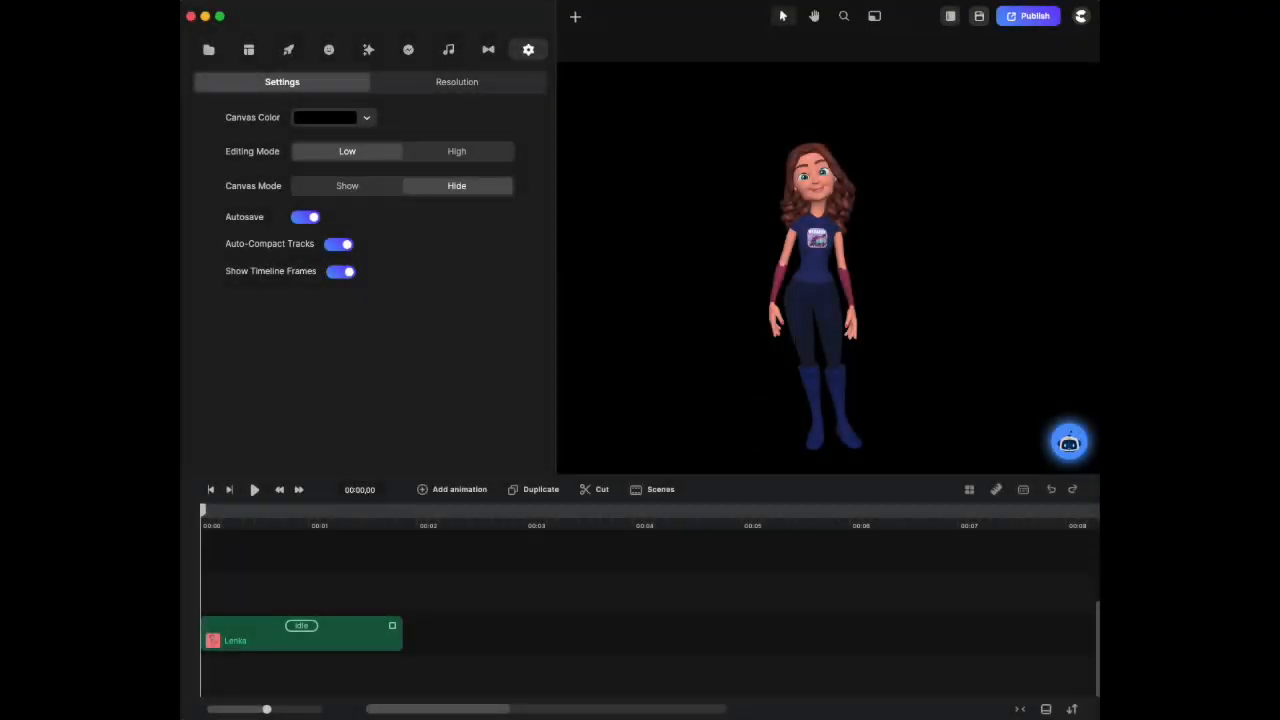
Export the character as a transparent 1920 x 1080 PNG image named Personnage in the VIDEOS folder and close the export settings
left_click(1045, 18)
left_click(1067, 104)
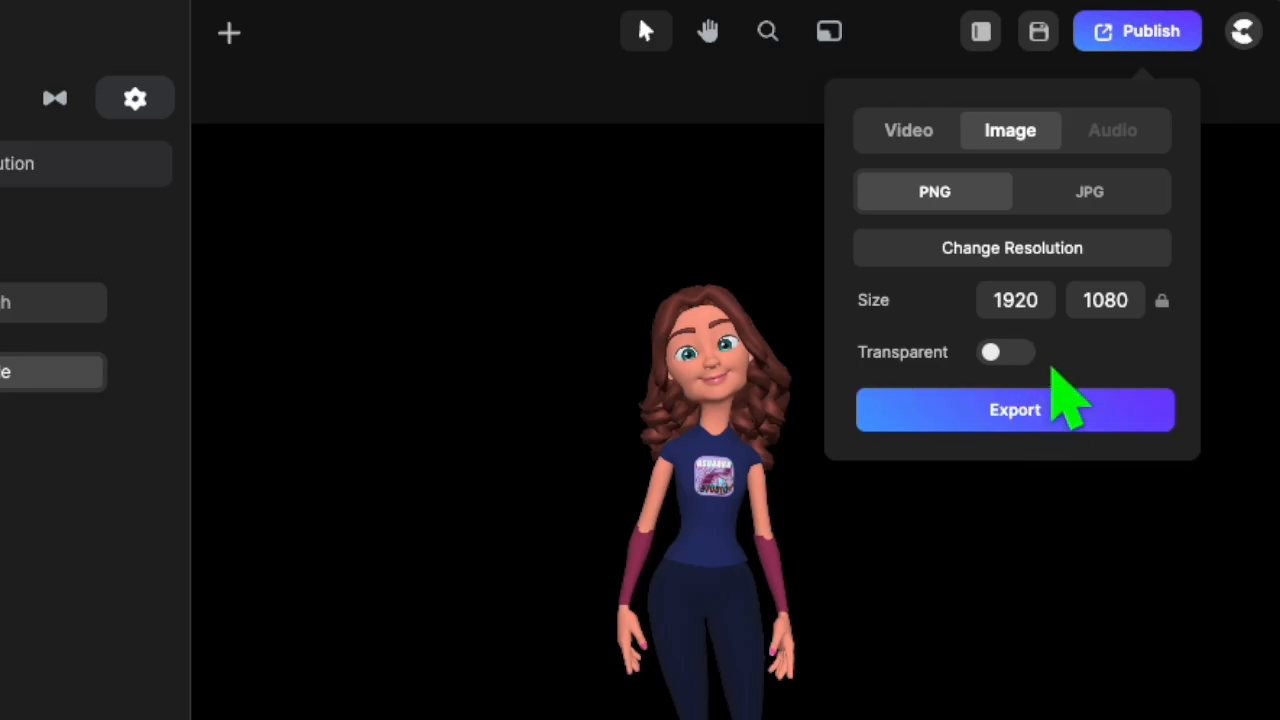
left_click(1025, 353)
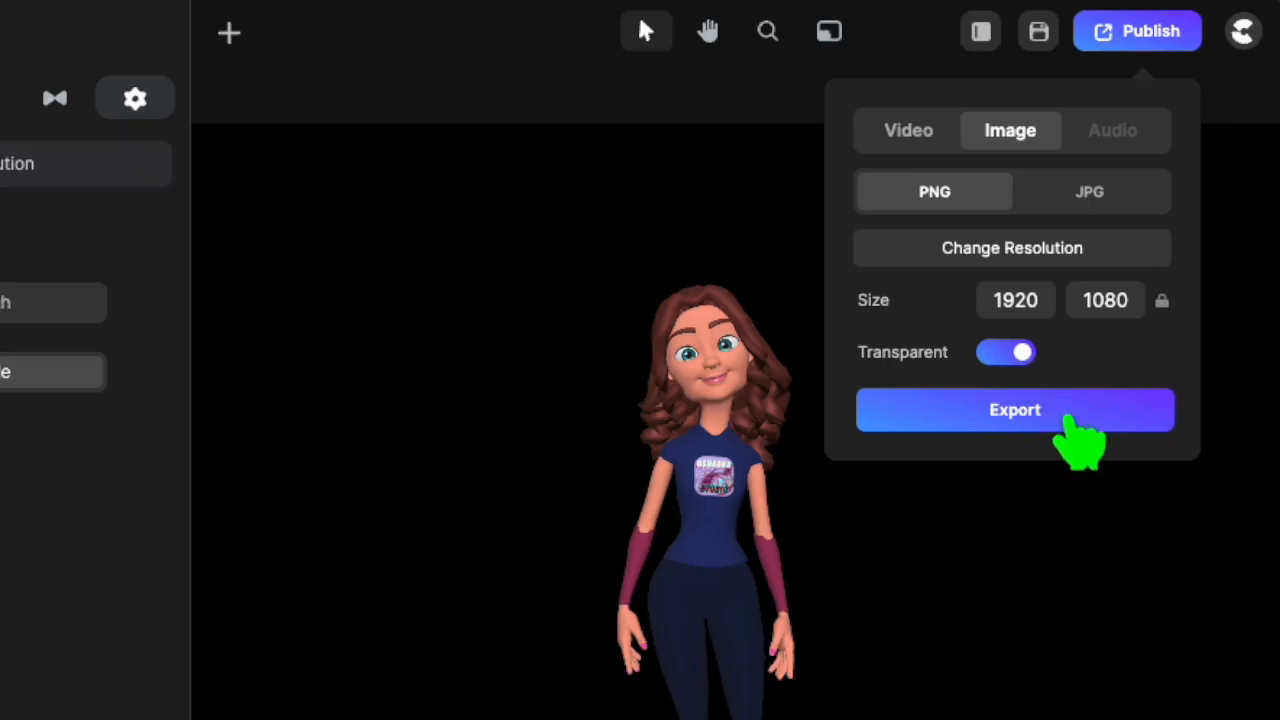
left_click(1073, 418)
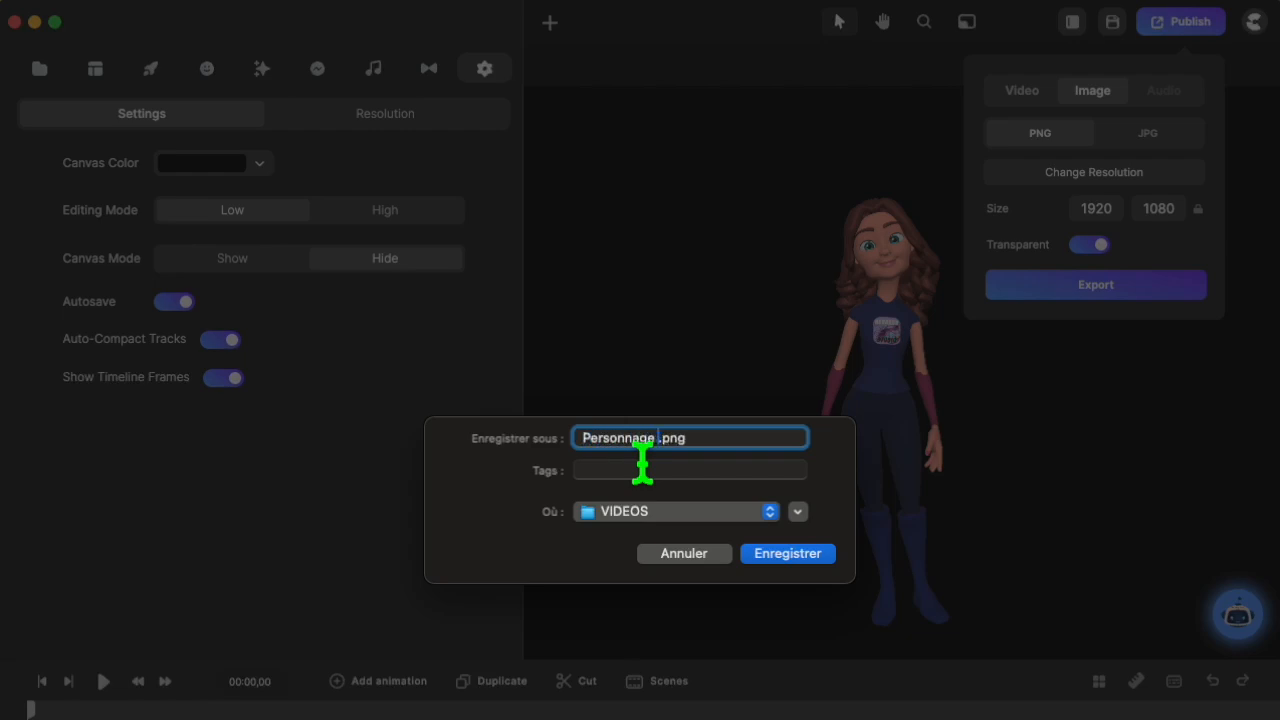
left_click(790, 554)
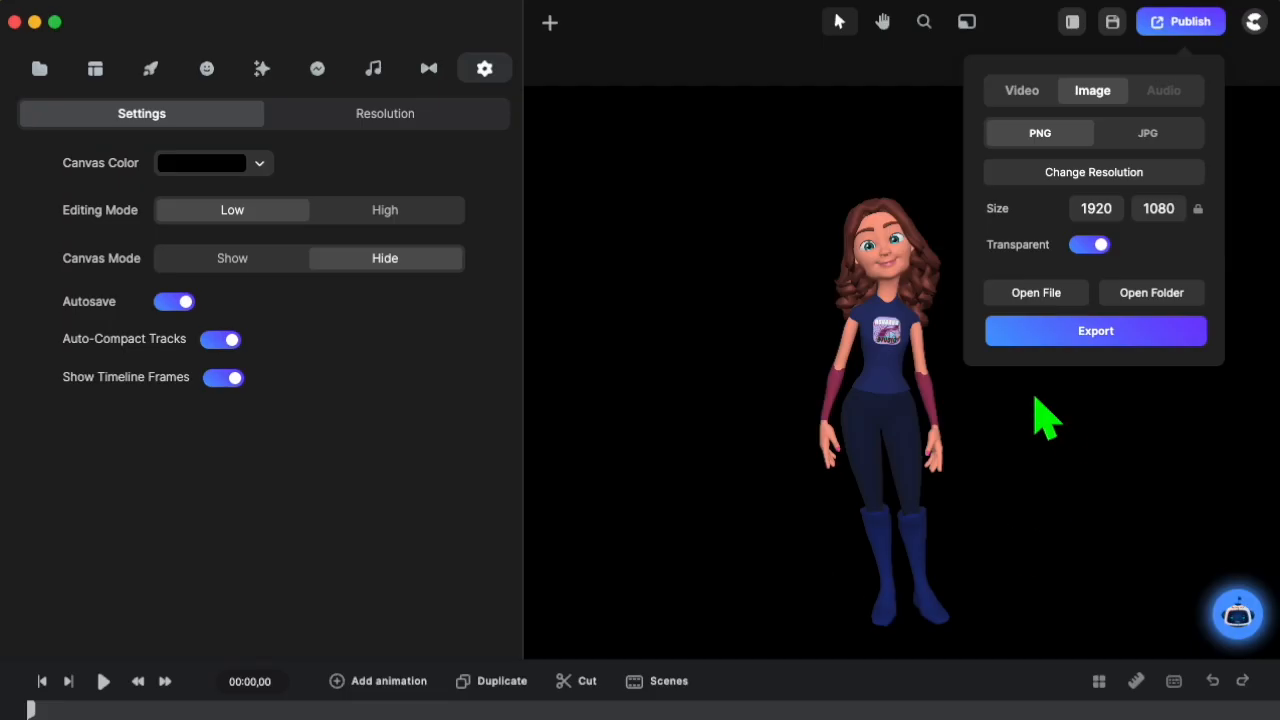
left_click(1116, 470)
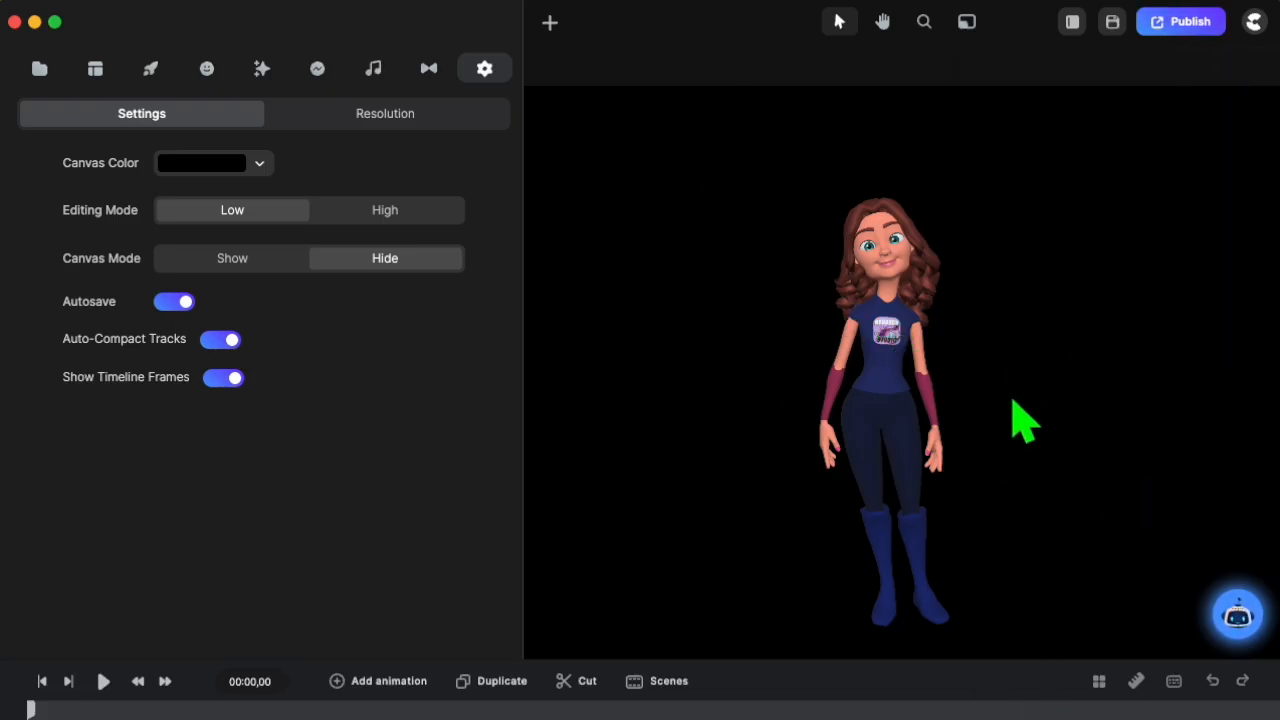
Replace the original character clip with a snapshot image of the character, placed at the start of the timeline
right_click(916, 438)
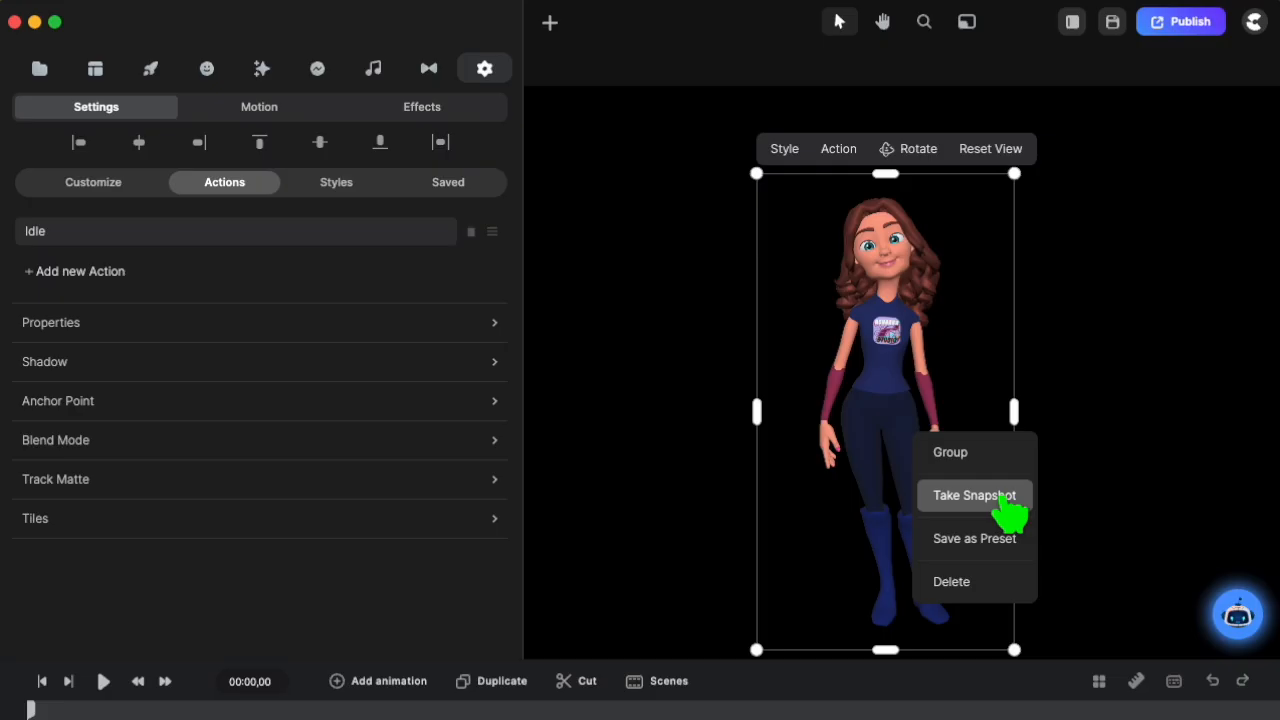
left_click(600, 368)
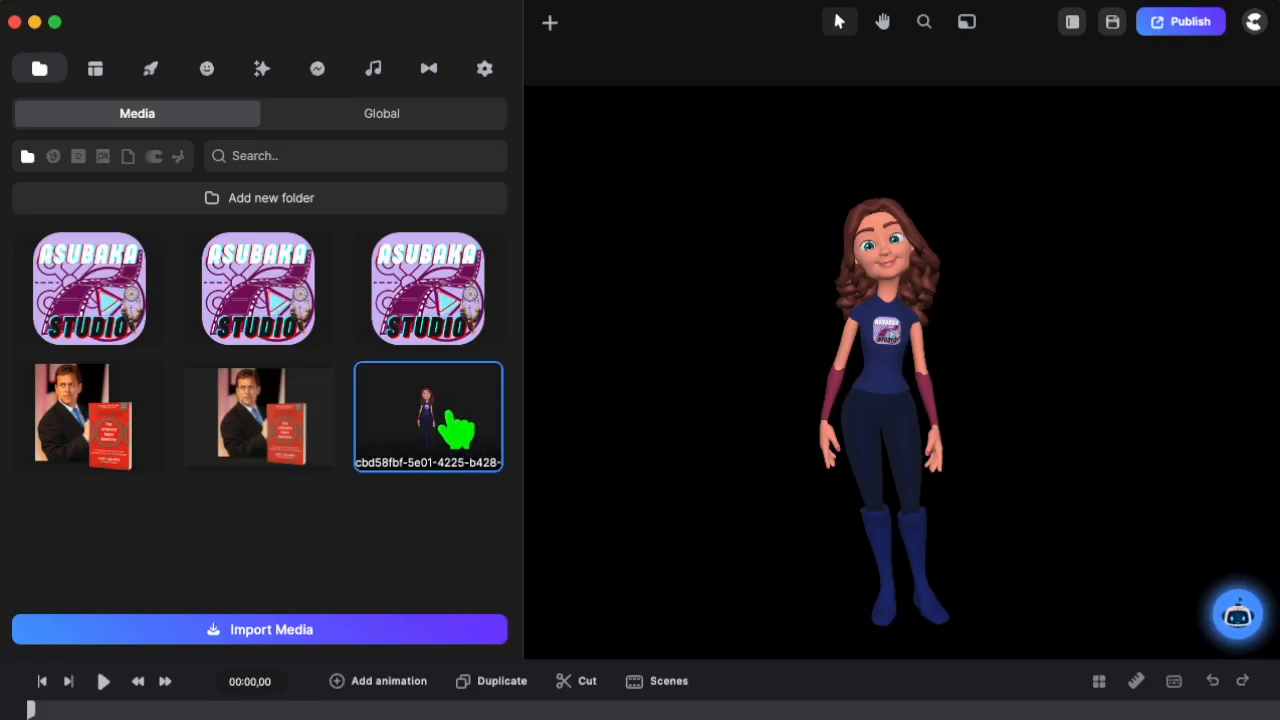
left_click_drag(427, 400, 112, 719)
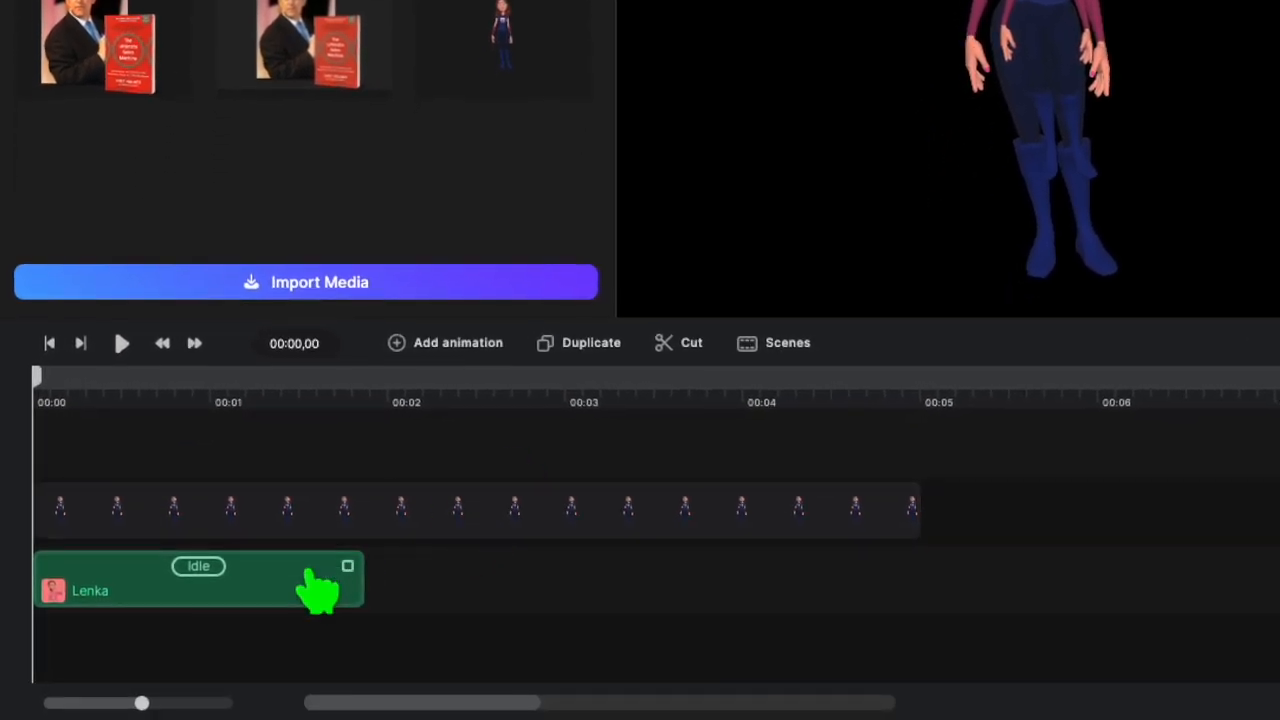
left_click(313, 603)
key("Delete")
Export the snapshot clip as a transparent 1920 x 1080 PNG named image Asa.png in the VIDEOS folder
left_click(330, 512)
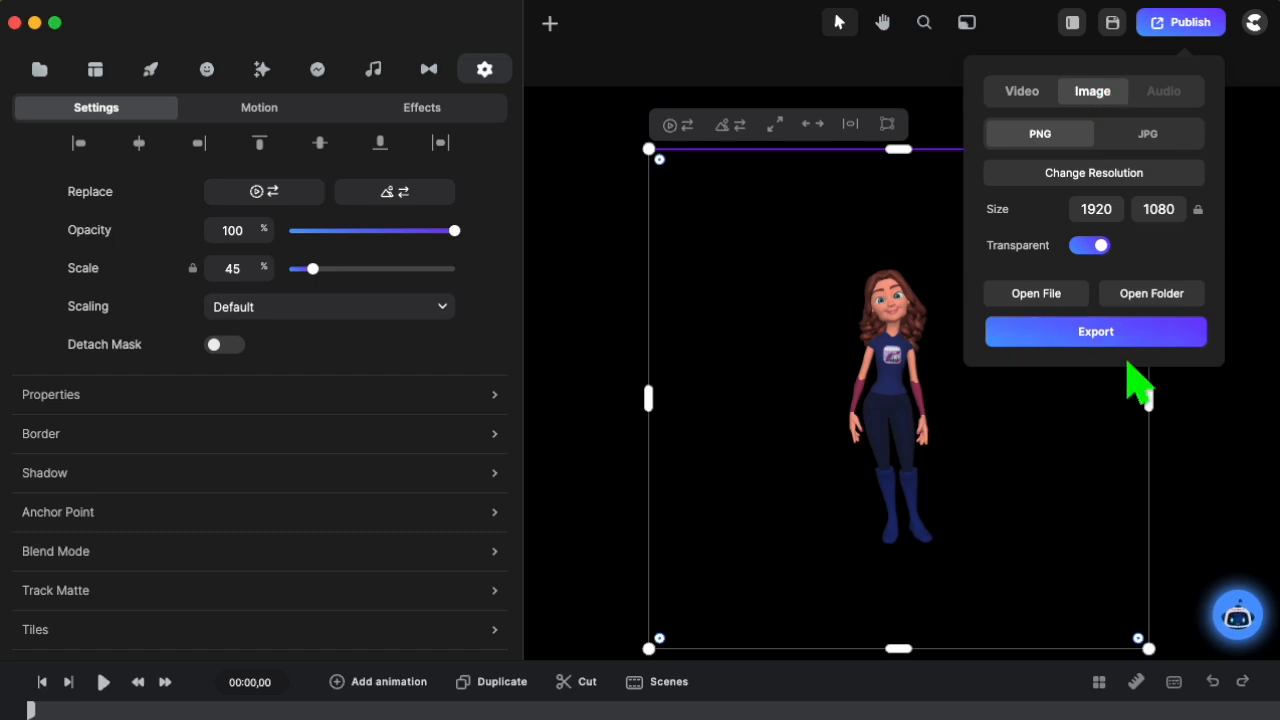
left_click(1090, 333)
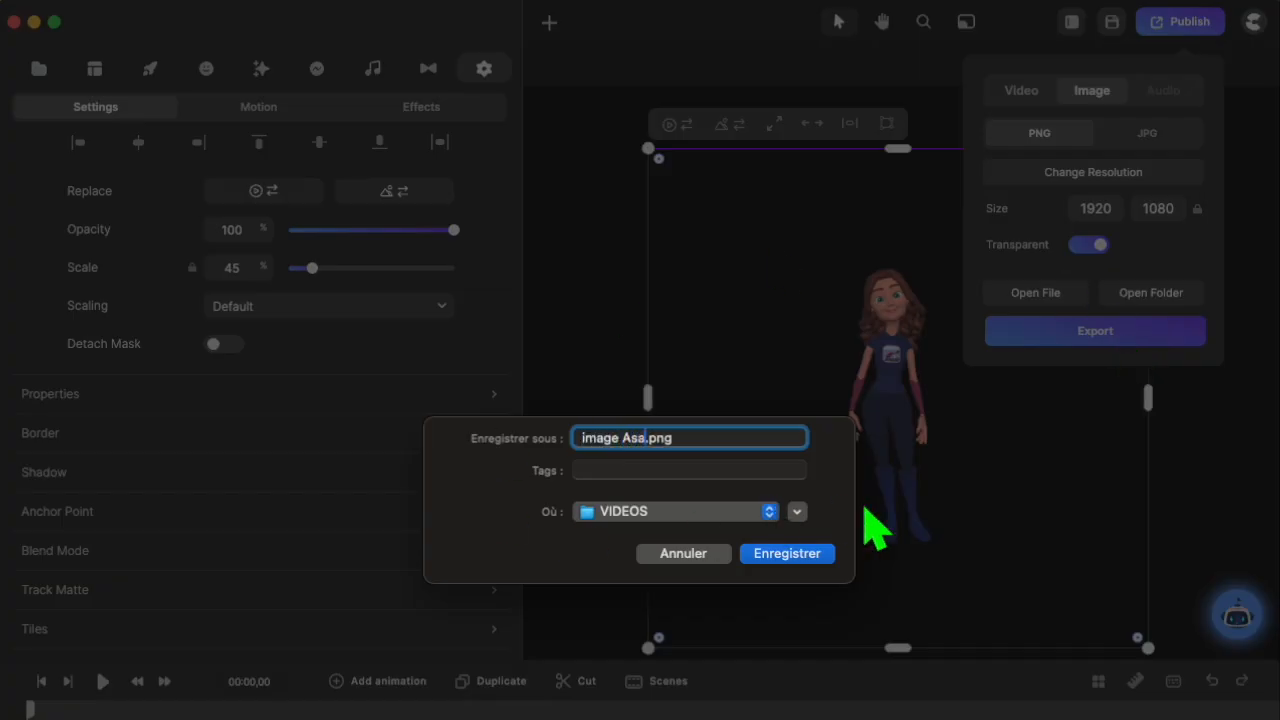
left_click(787, 553)
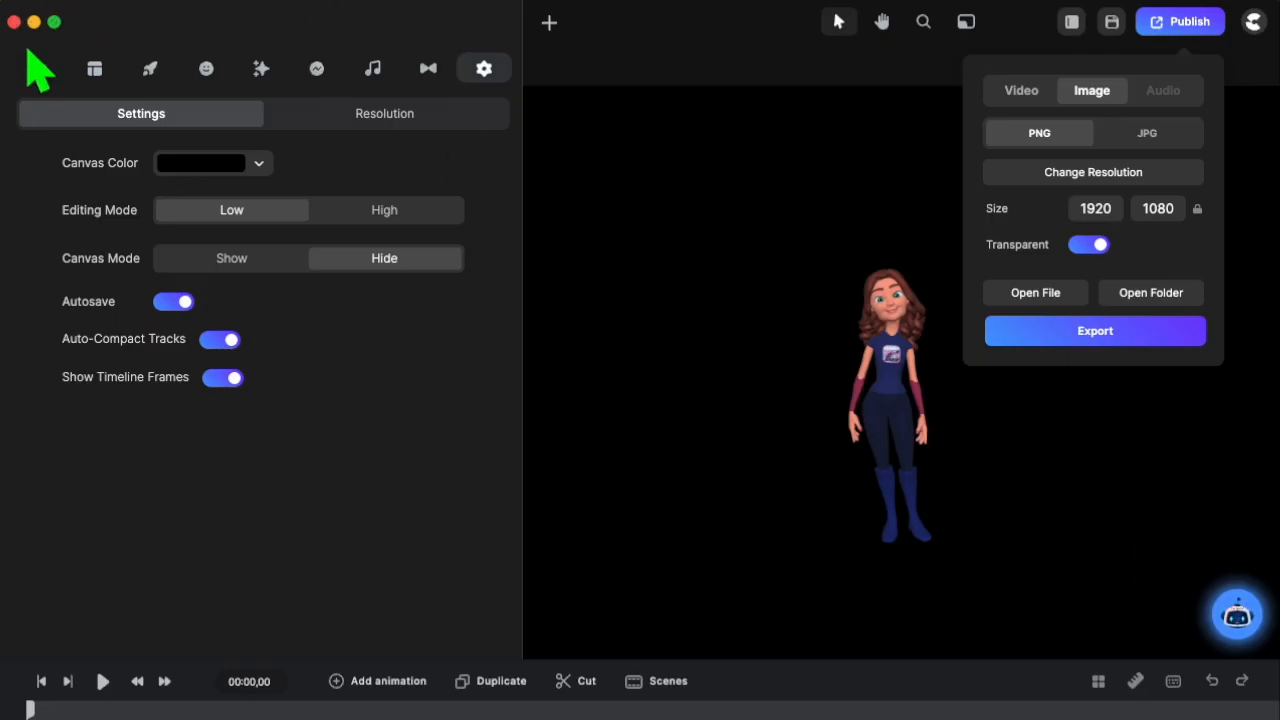
Switch to Finder and open image Asa.png from the VIDEOS folder inside ASUBAKA STUDIO in Téléchargements
left_click(30, 24)
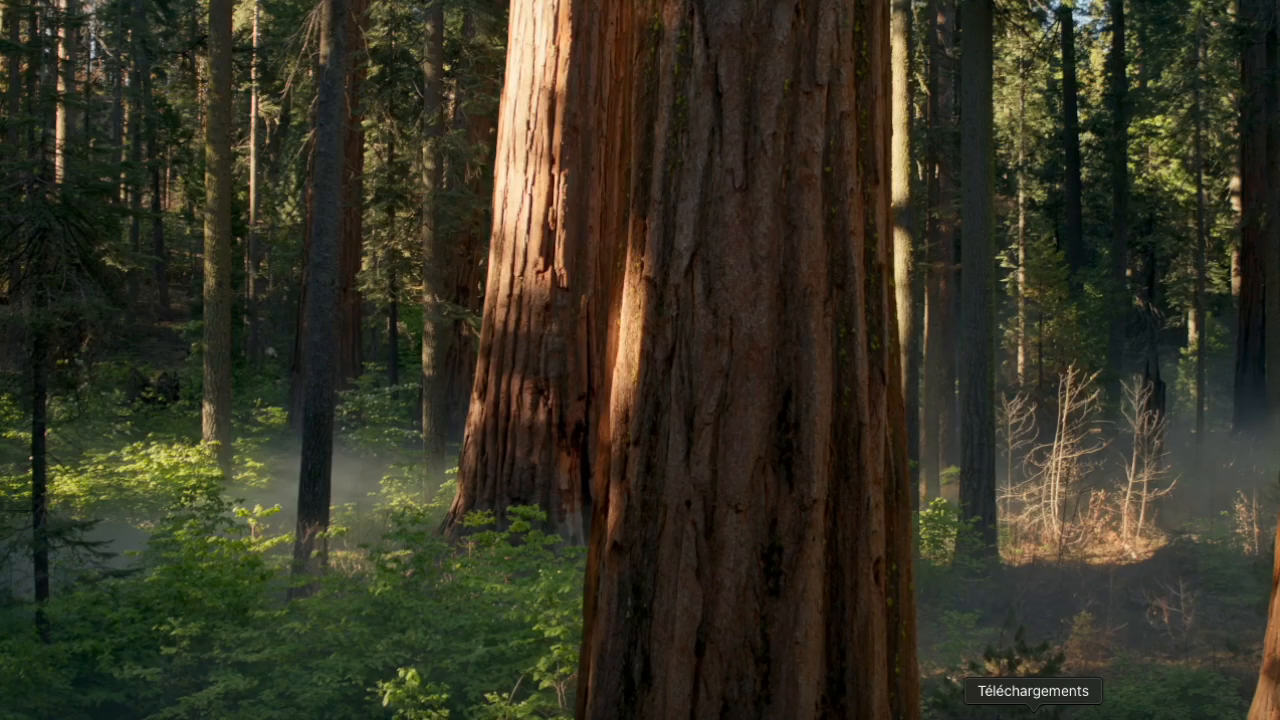
left_click(1033, 715)
left_click(1052, 622)
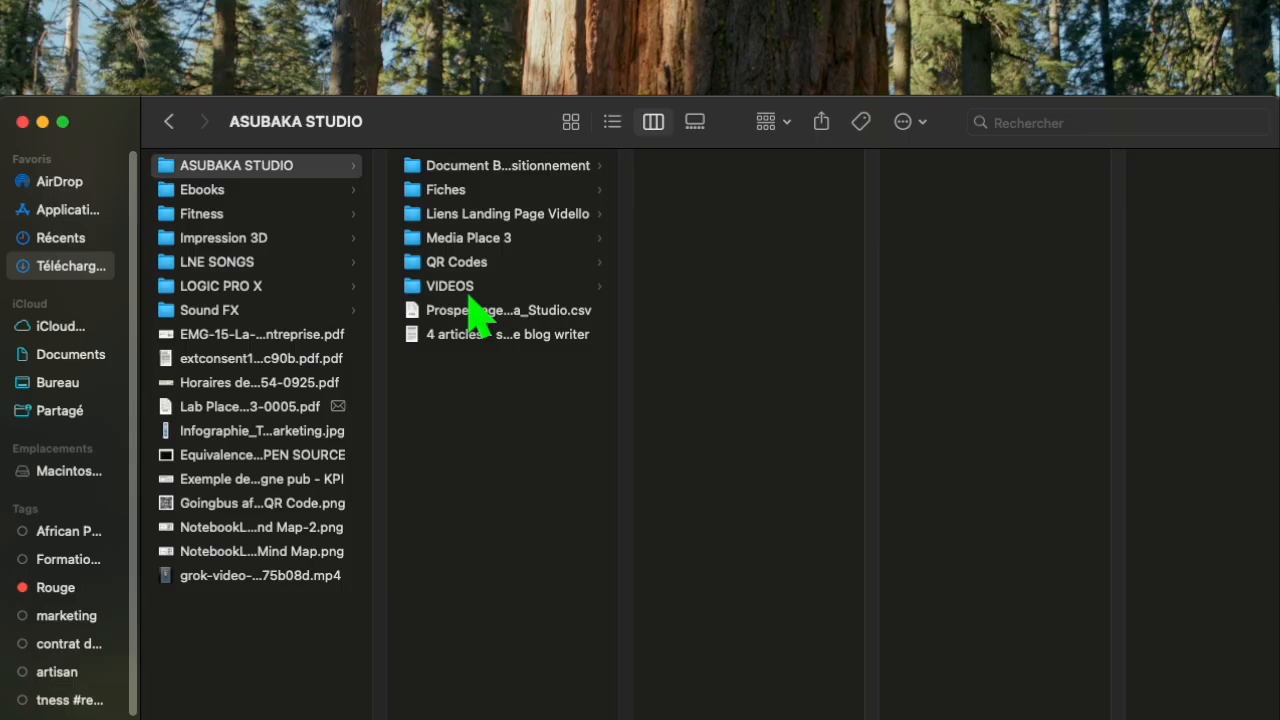
left_click(236, 165)
left_click(450, 286)
left_click(728, 290)
double_click(728, 290)
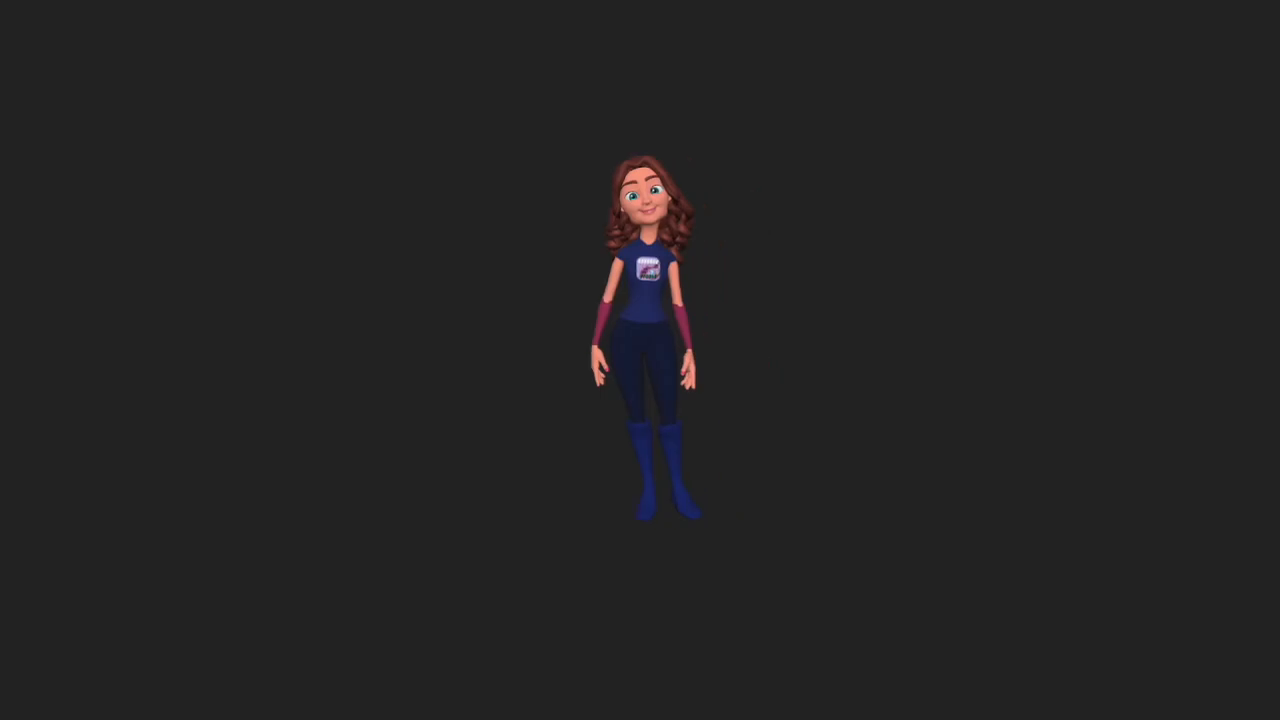
Open Personnage Asa.png from the same folder and arrange the two image windows with image Asa.png in front
left_click_drag(272, 0, 294, 119)
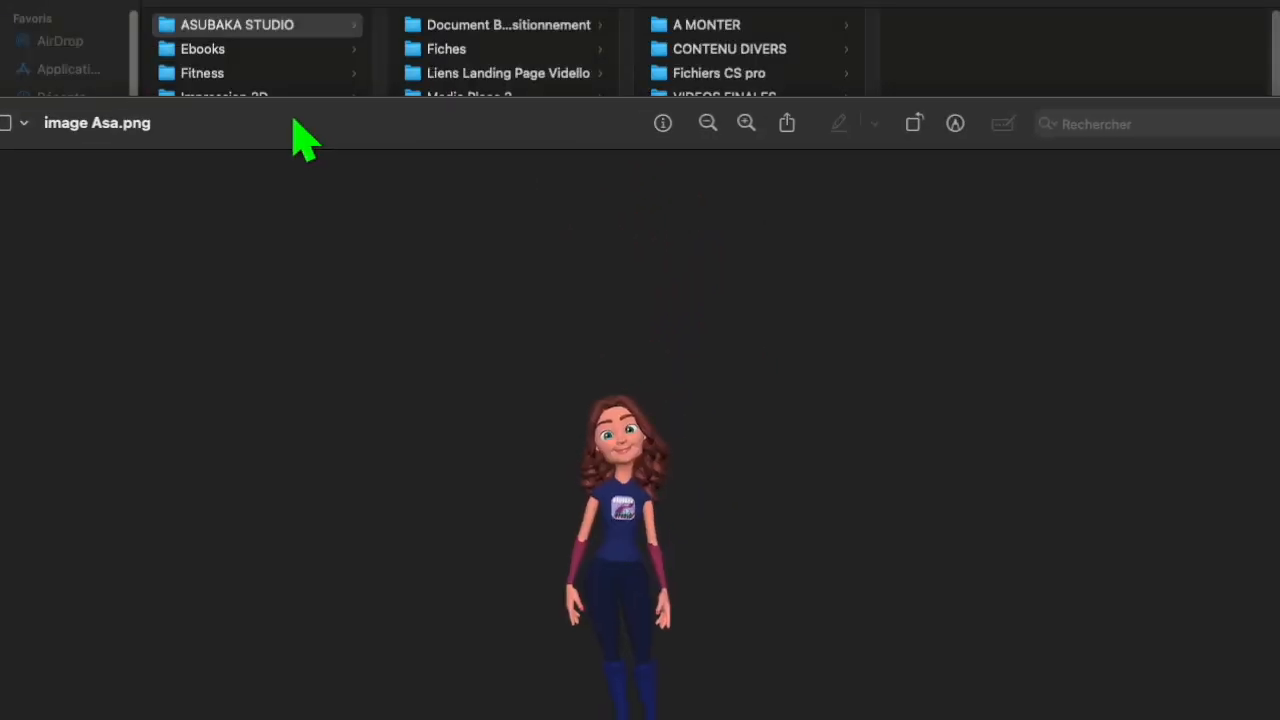
left_click(747, 314)
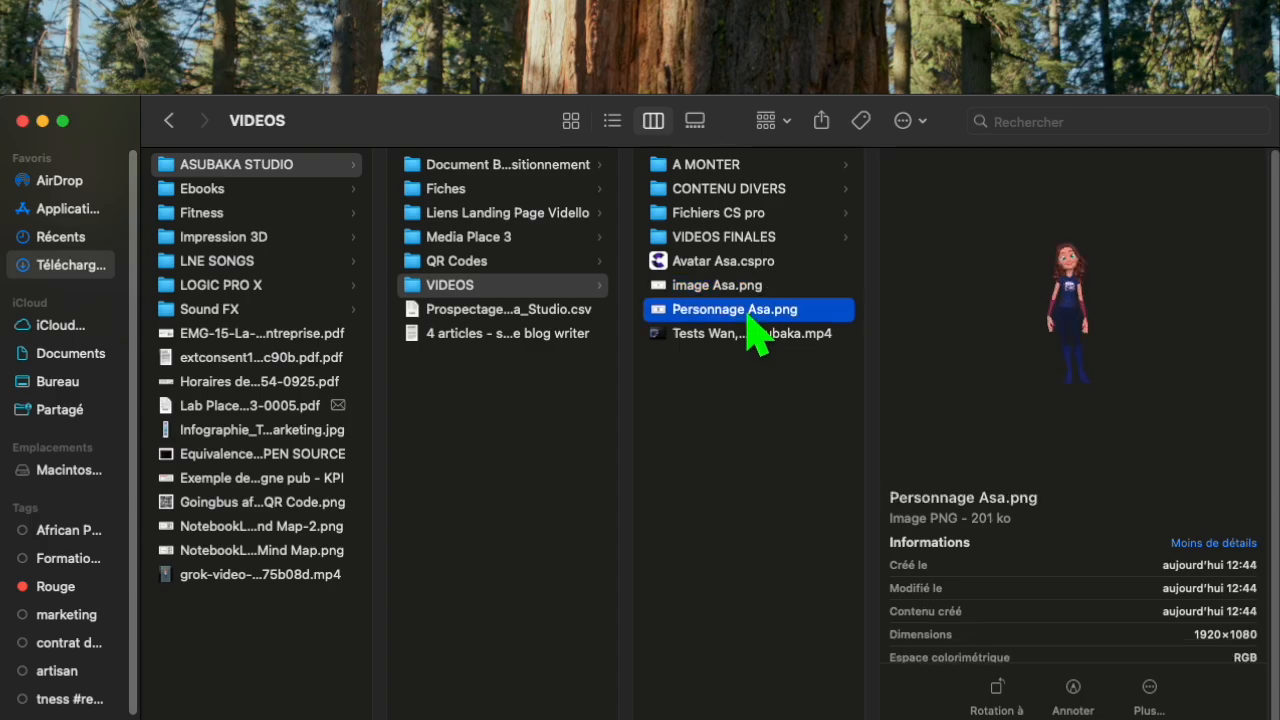
double_click(757, 337)
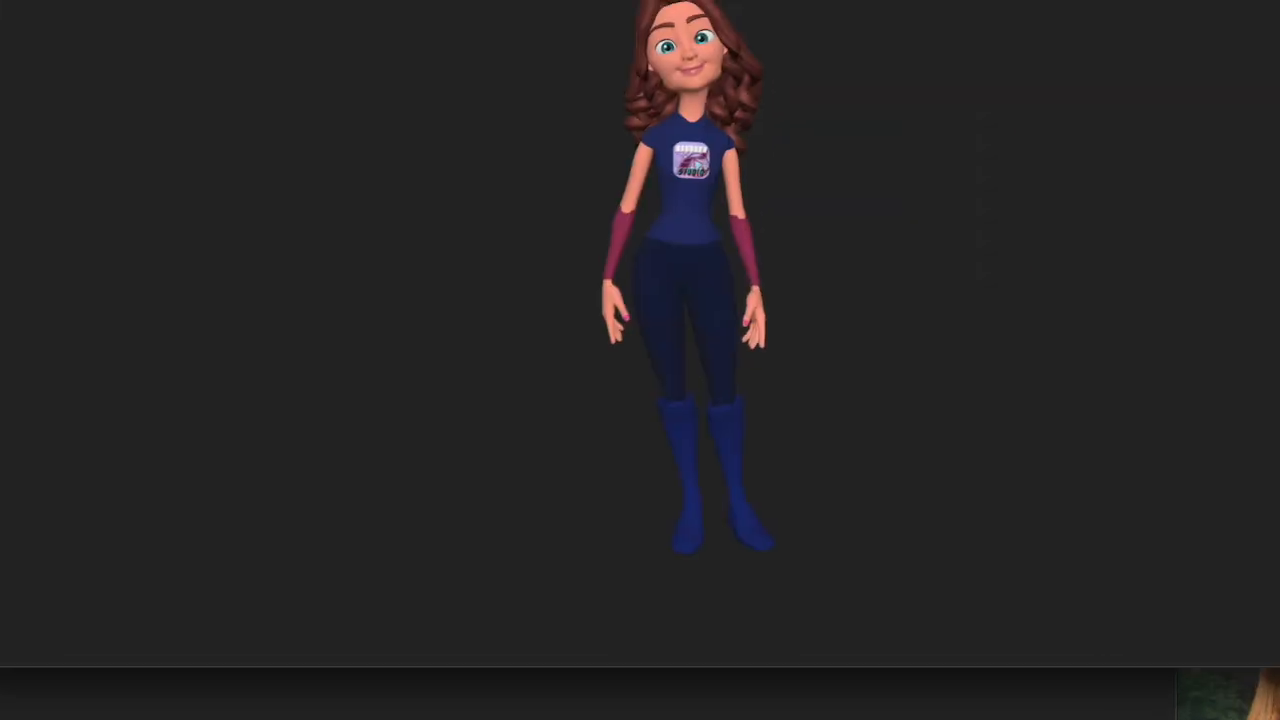
left_click_drag(407, 258, 569, 155)
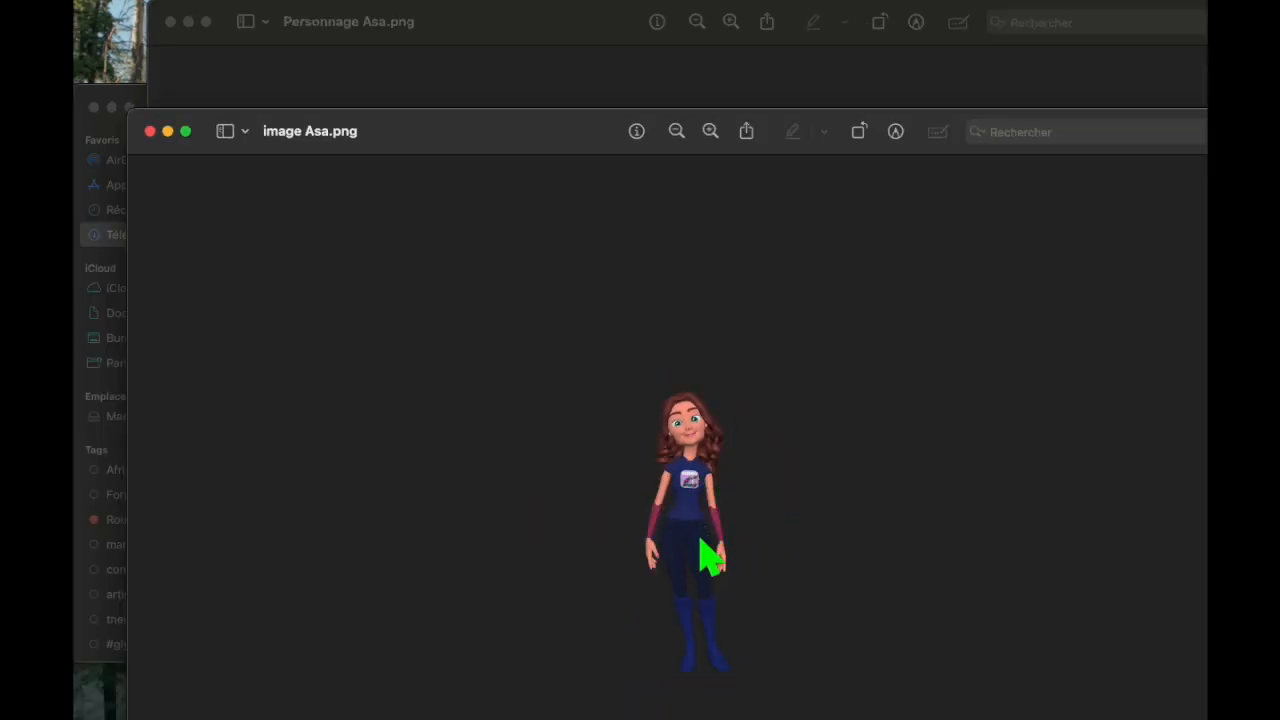
Examine the T-shirt logo of image Asa.png up close and close the image
left_click(710, 130)
left_click(710, 130)
left_click(710, 130)
left_click(710, 130)
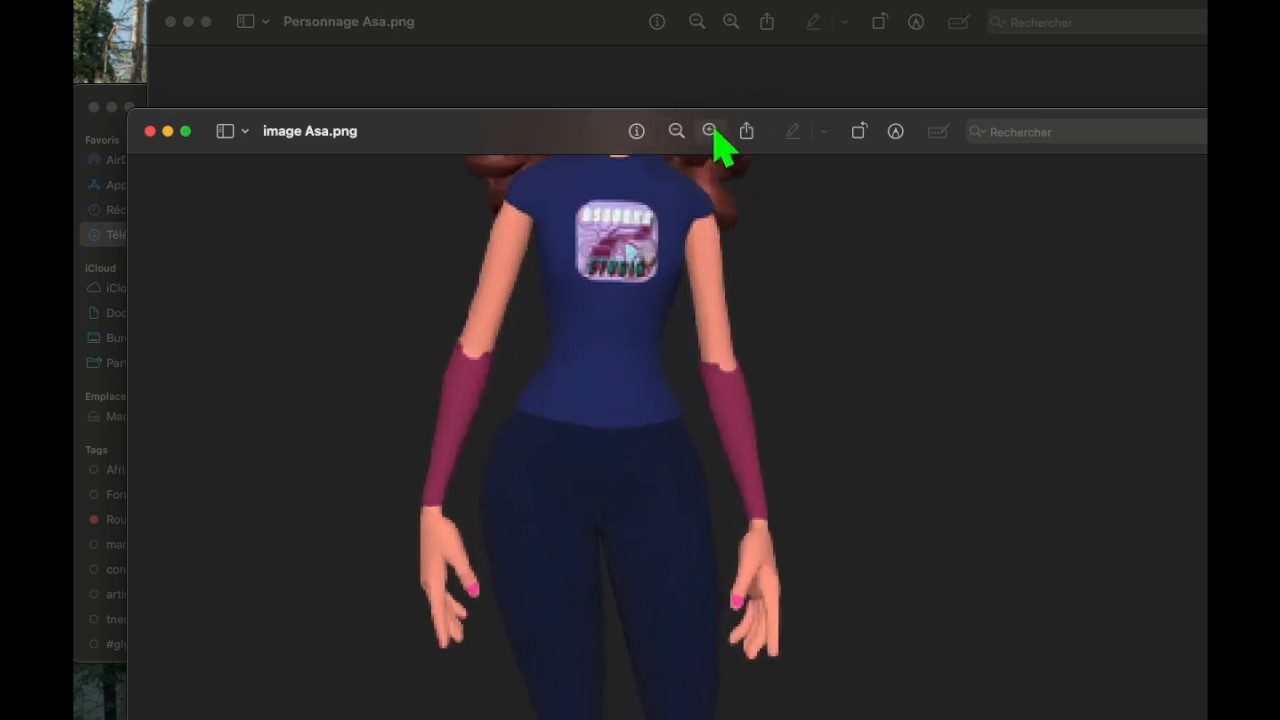
left_click(677, 131)
left_click(677, 131)
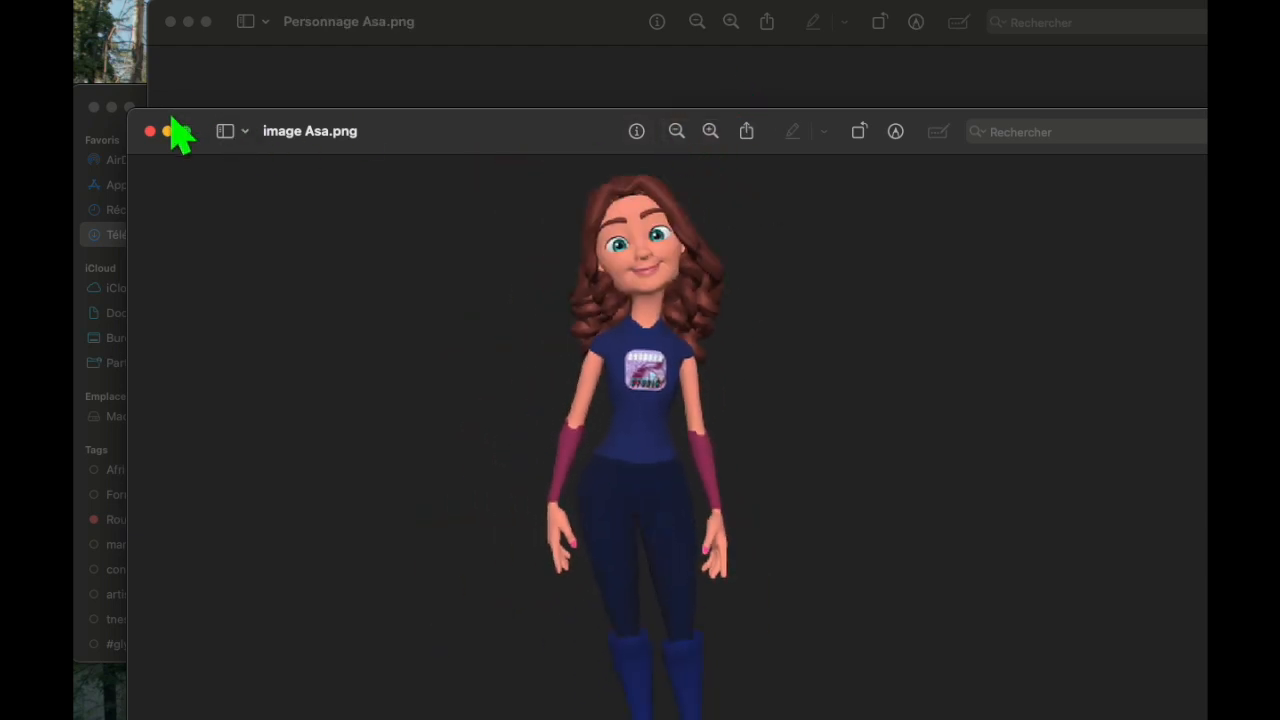
left_click(150, 131)
Examine the T-shirt logo of Personnage Asa.png up close for comparison and close the image
left_click(733, 23)
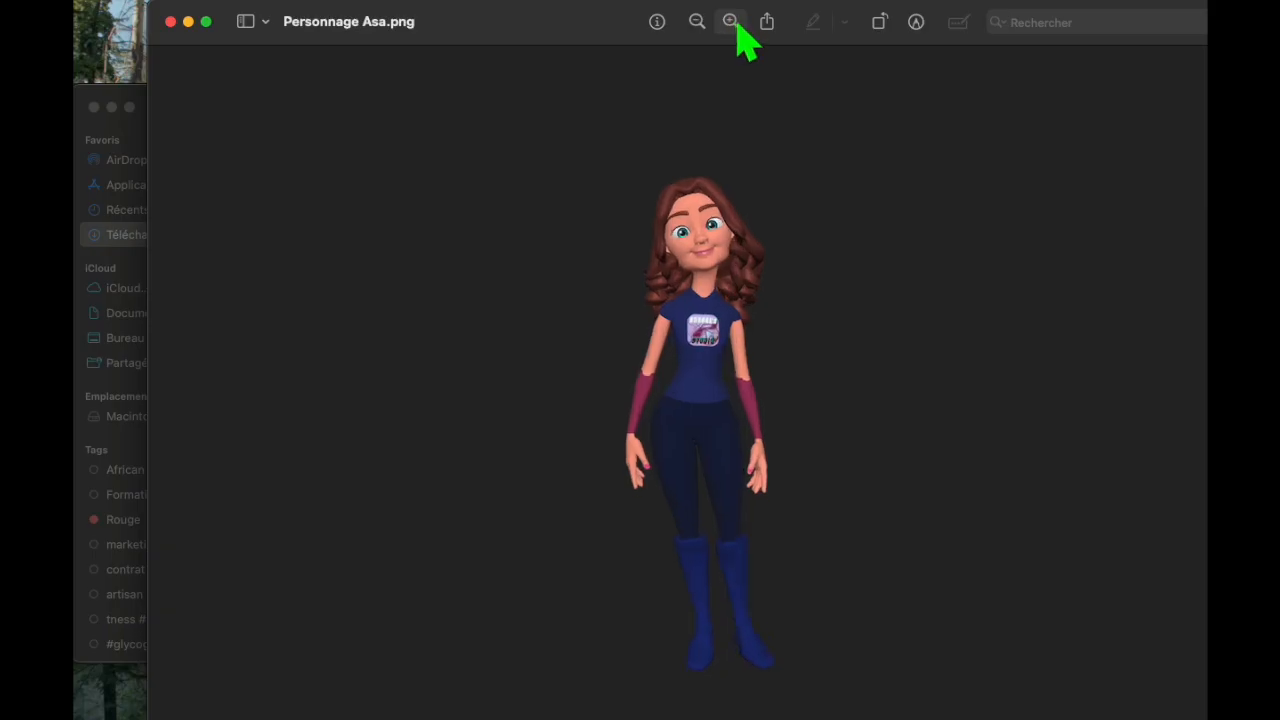
left_click(731, 22)
left_click(731, 22)
left_click(731, 22)
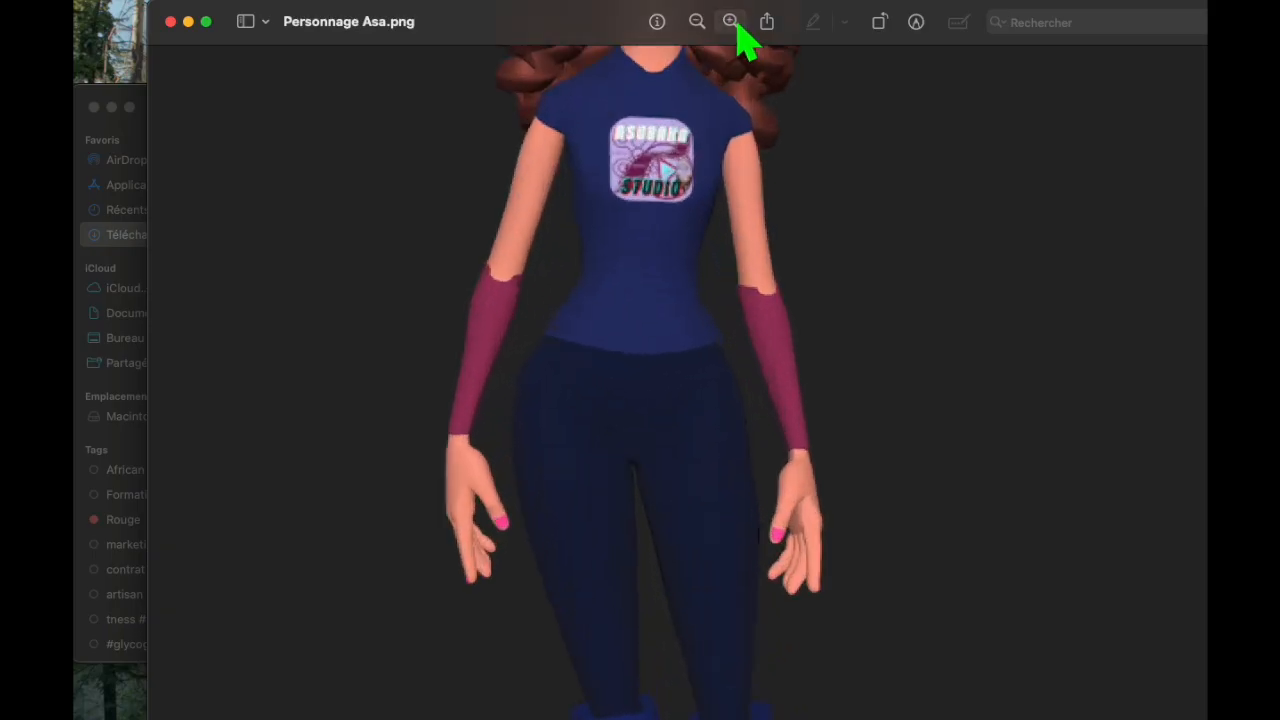
left_click(698, 22)
left_click(698, 22)
left_click(698, 22)
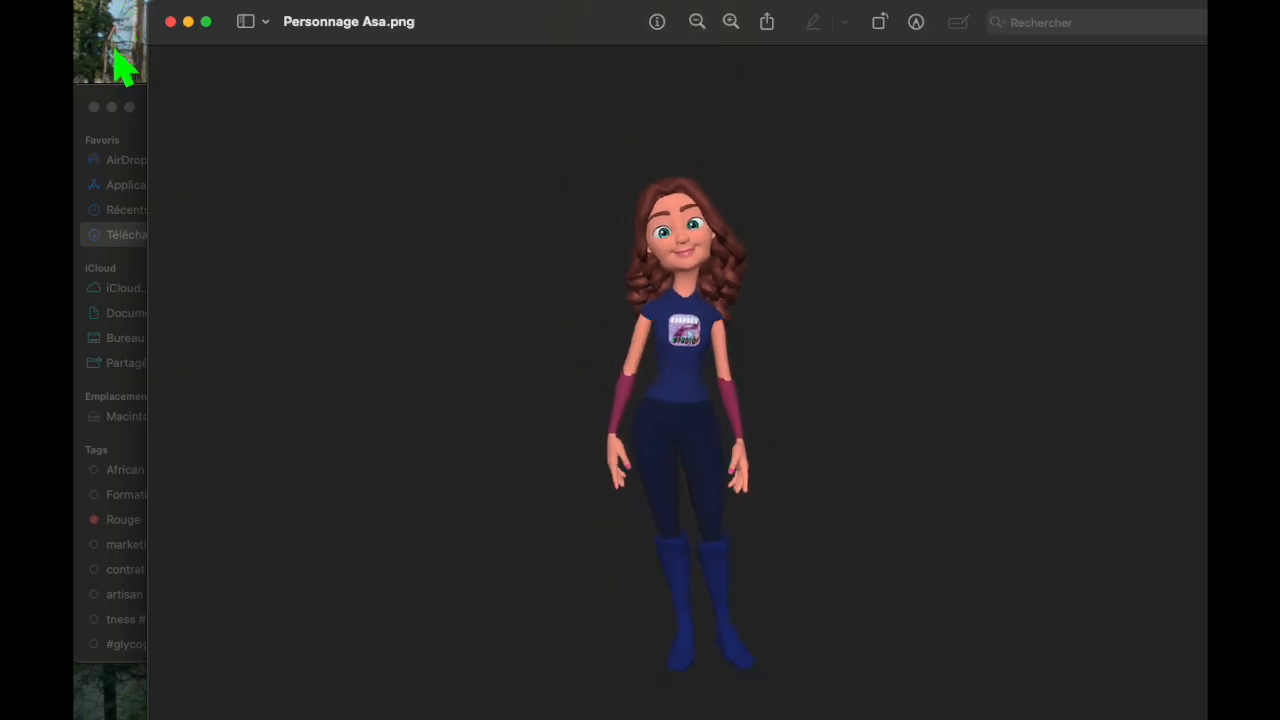
left_click(170, 21)
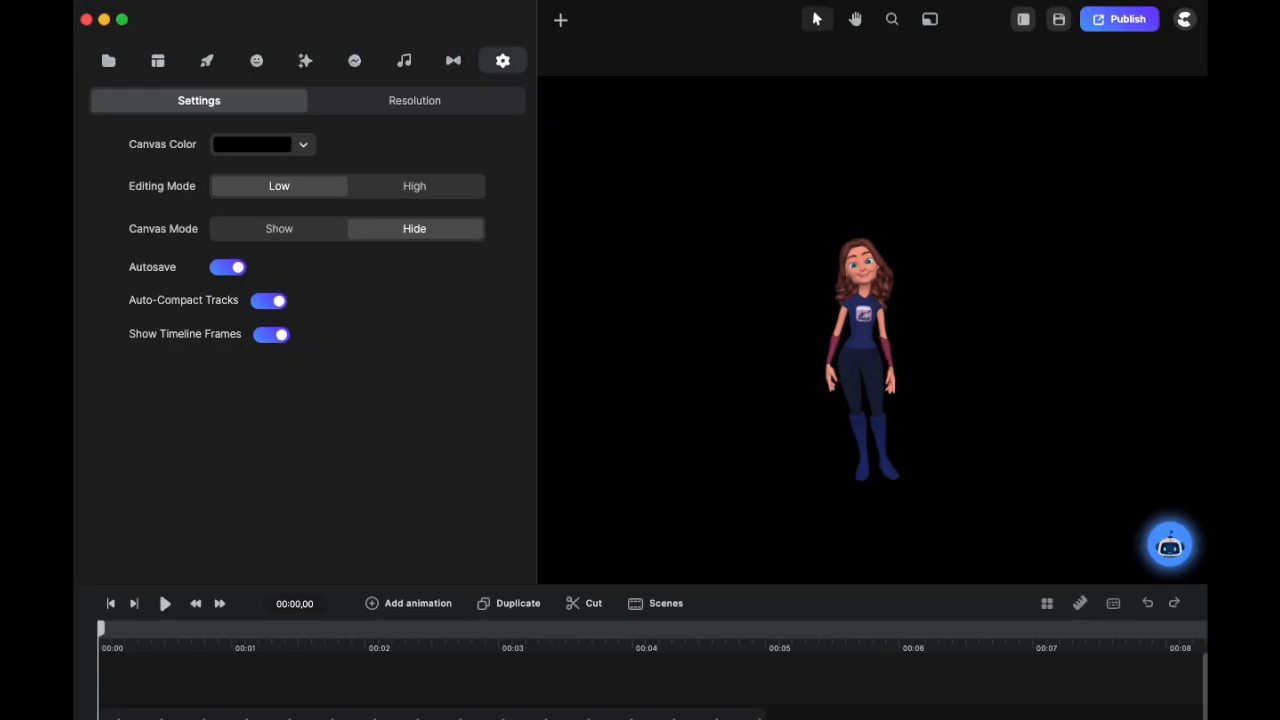
Return to the animation project and set the image export resolution to 2560 x 1440
left_click(1136, 28)
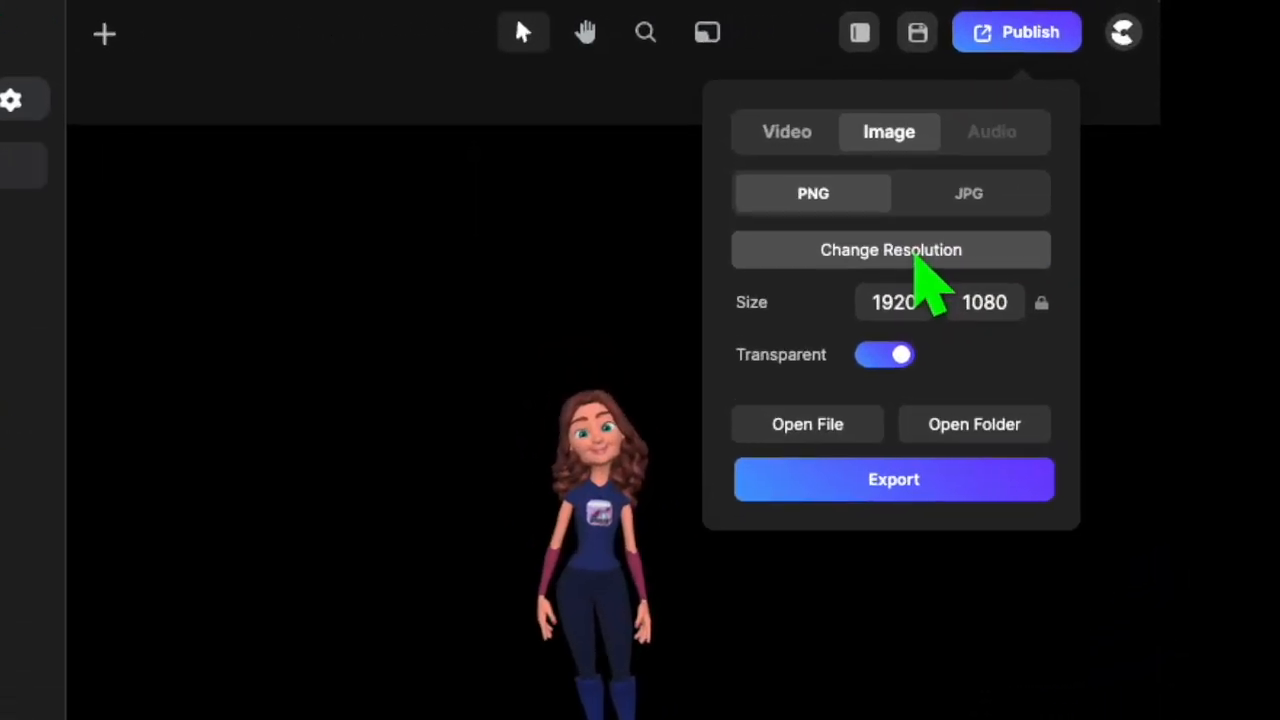
left_click(896, 302)
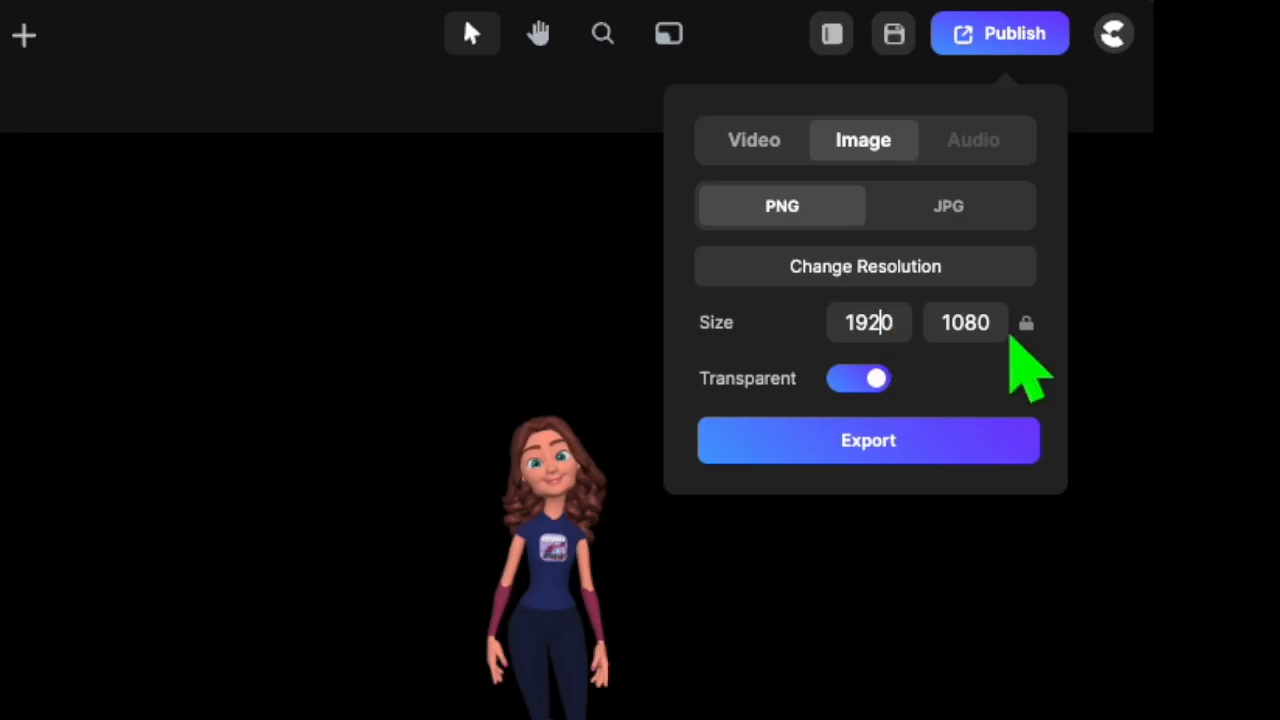
key("ctrl+a")
type("2")
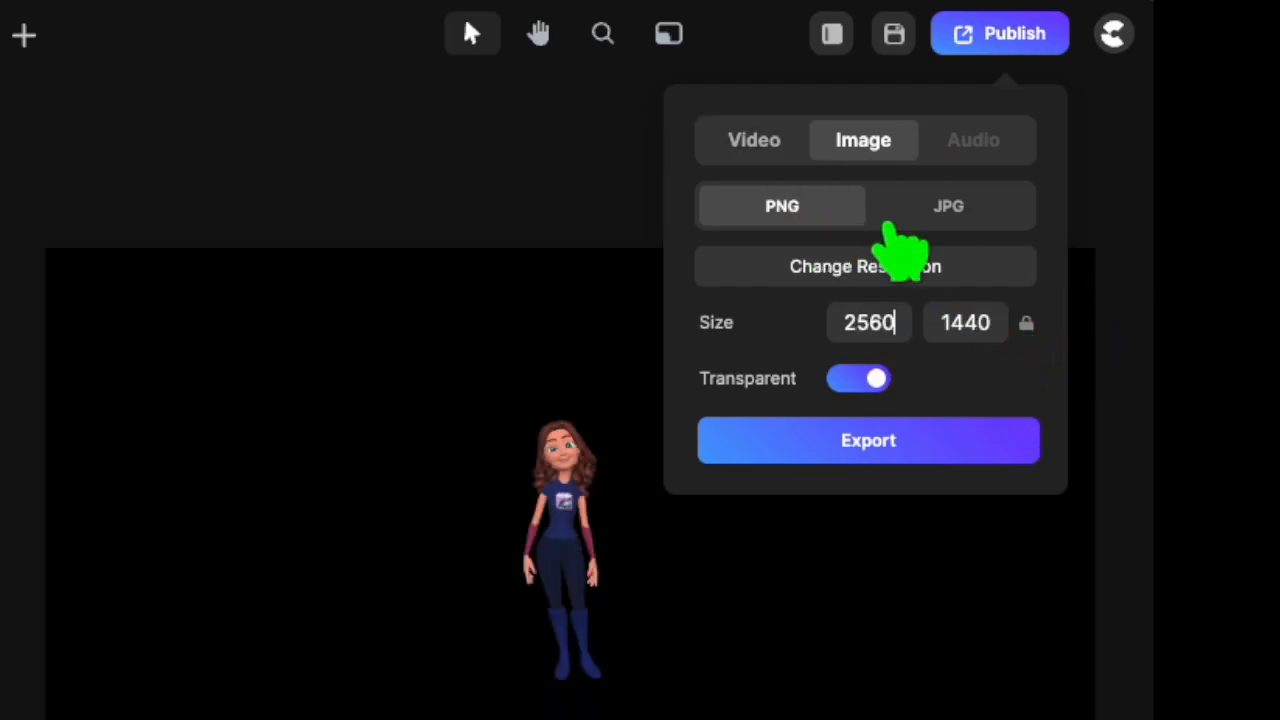
Export the character as a transparent PNG named image Asa 4k.png in the VIDEOS folder
left_click(890, 445)
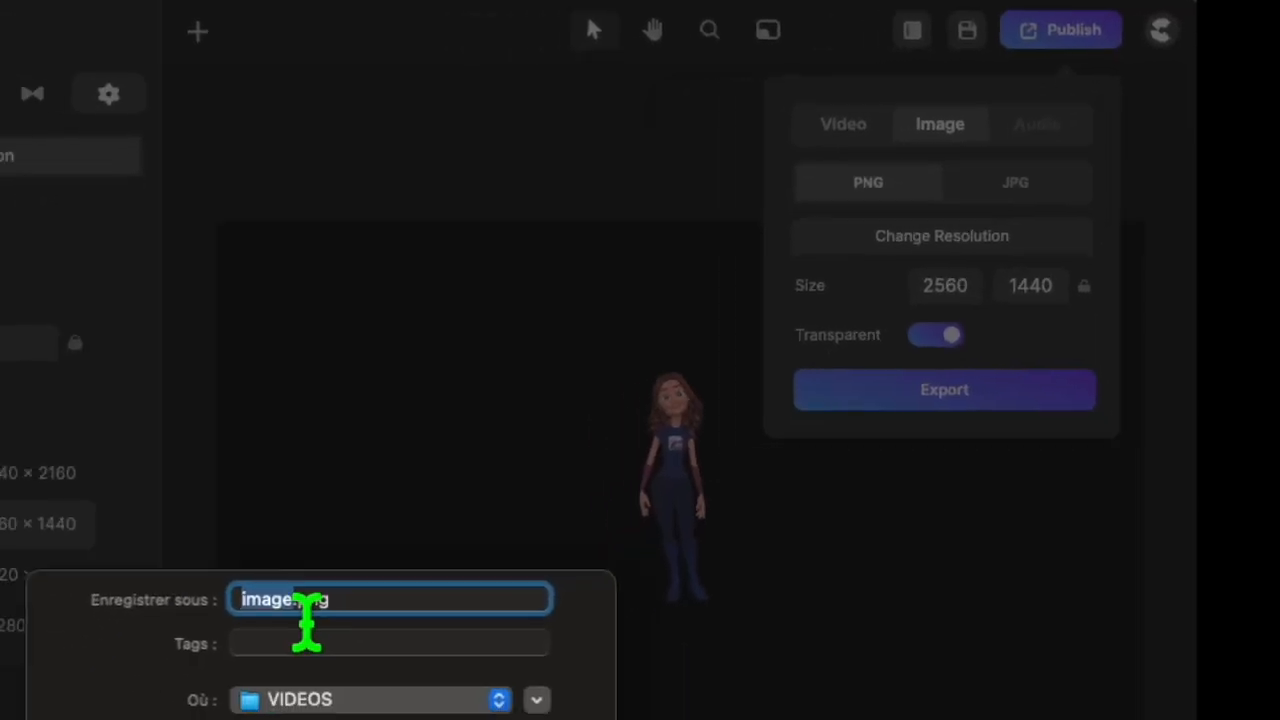
left_click(152, 676)
type("Asa 4k")
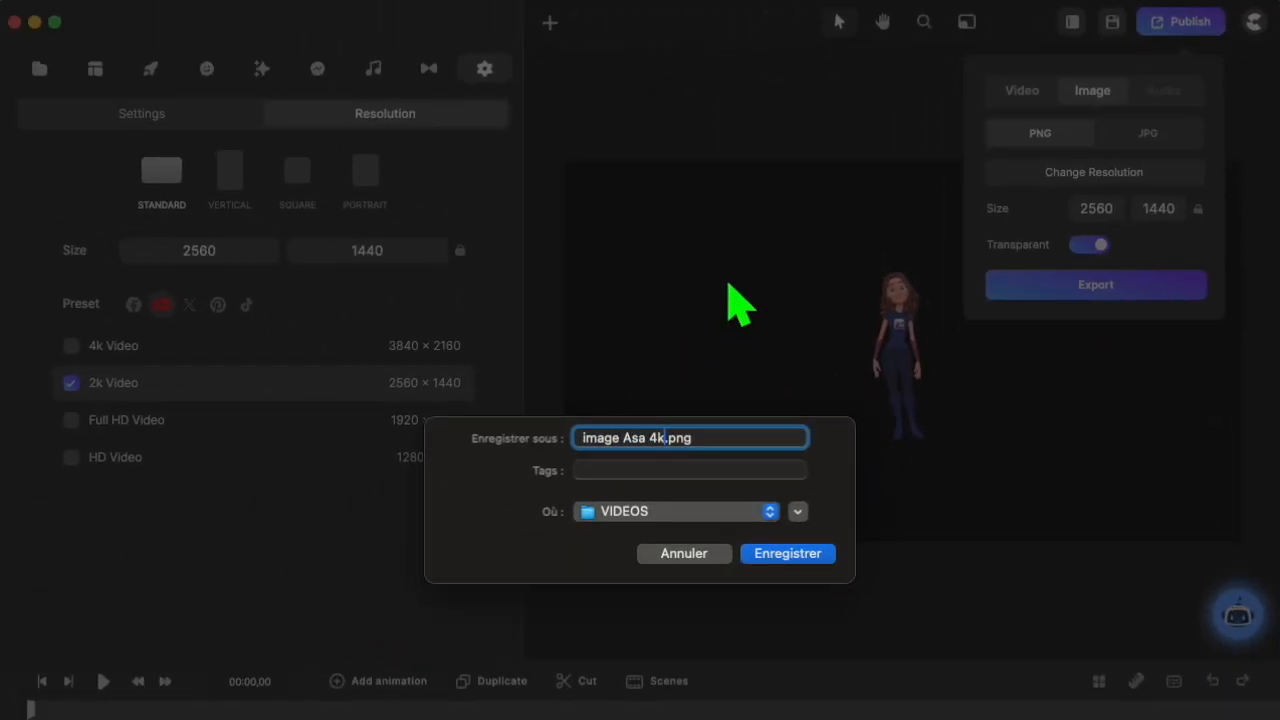
left_click(822, 556)
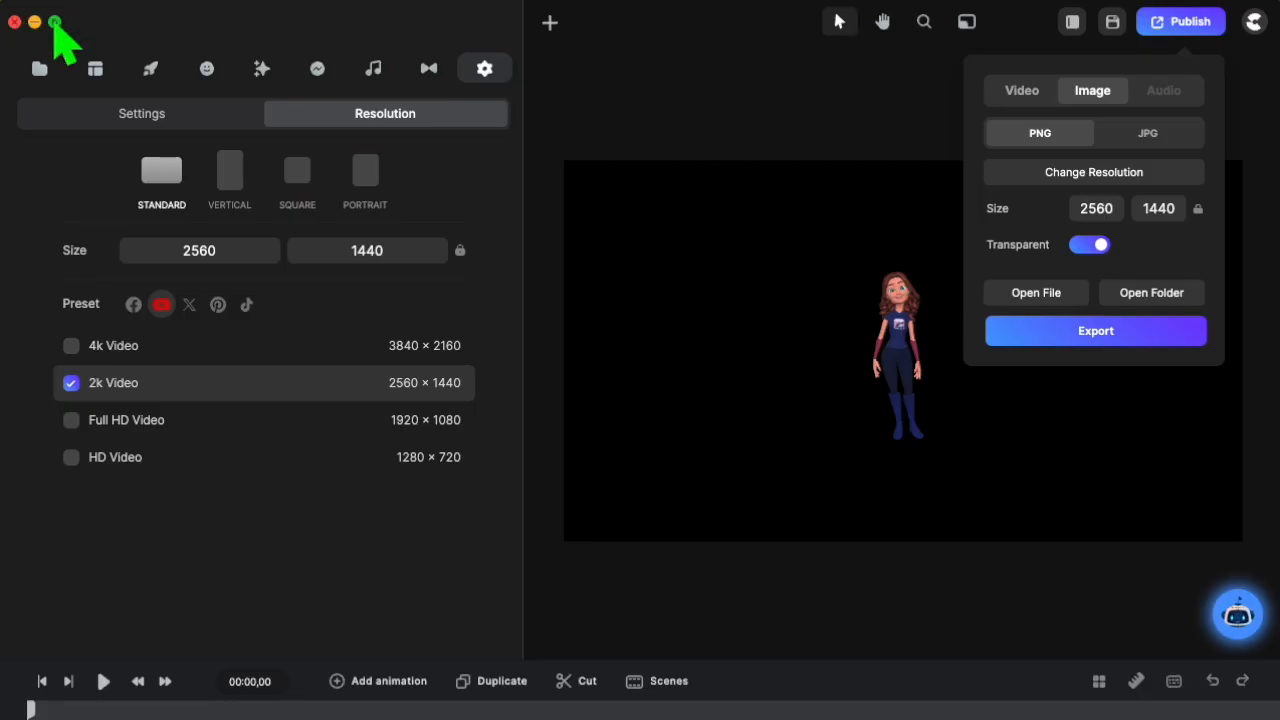
Switch to Finder and compare the file sizes of image Asa.png, Personnage Asa.png and image Asa 4k.png
left_click(34, 22)
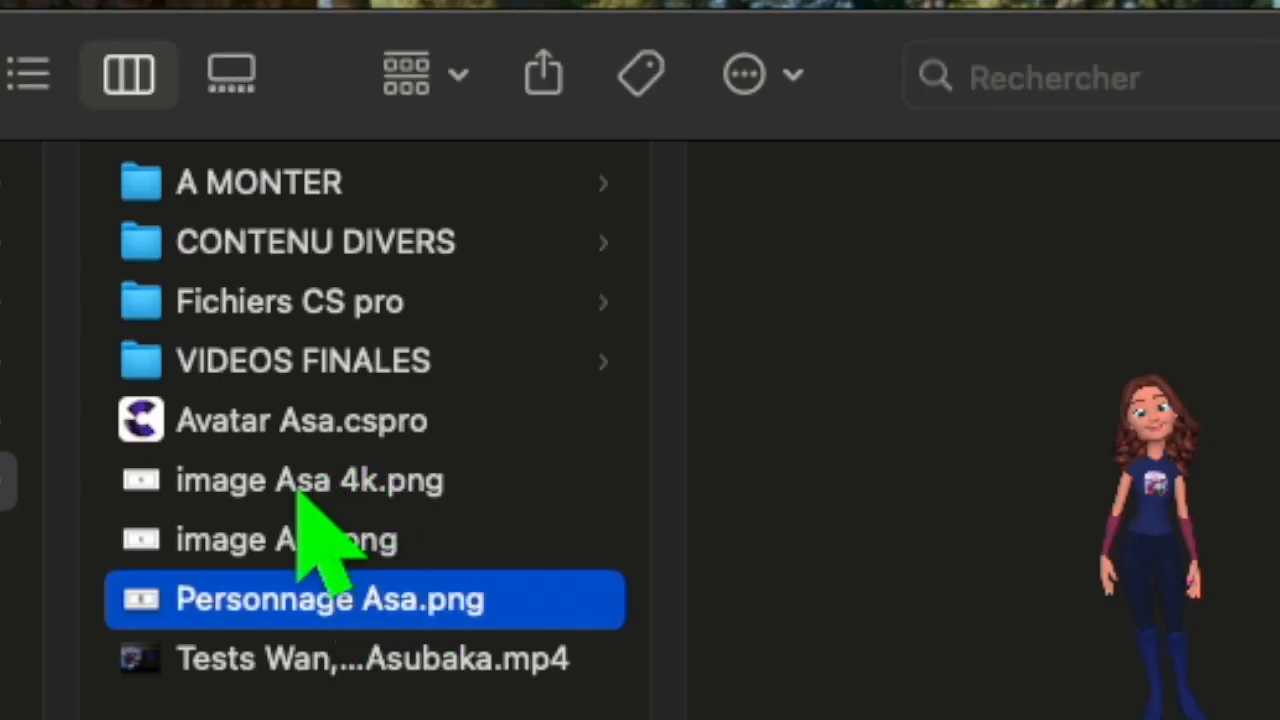
left_click(897, 310)
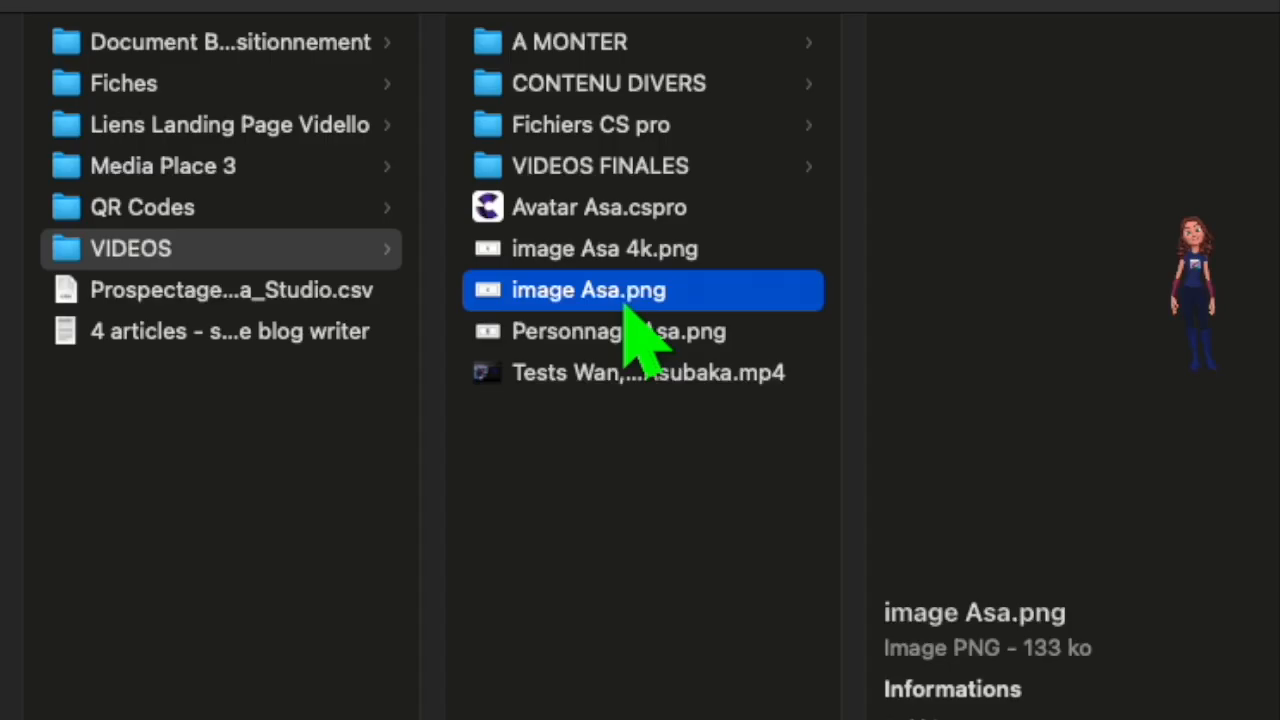
left_click(652, 345)
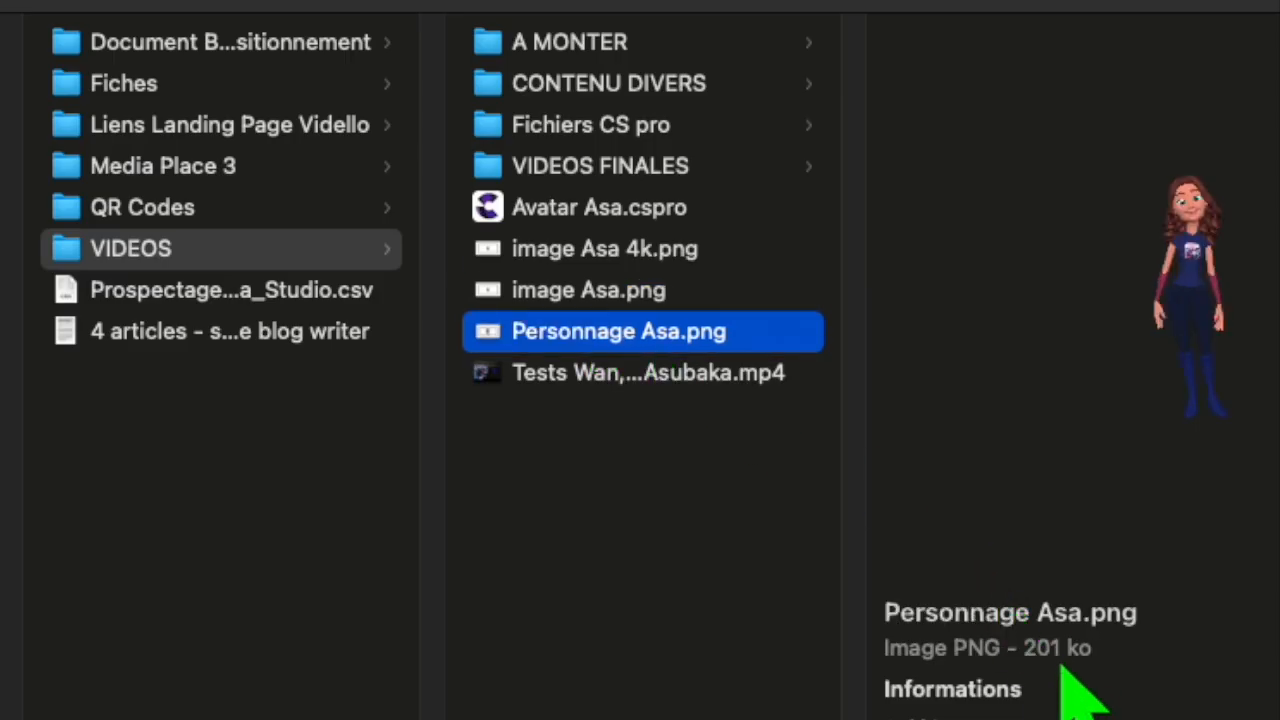
left_click(612, 249)
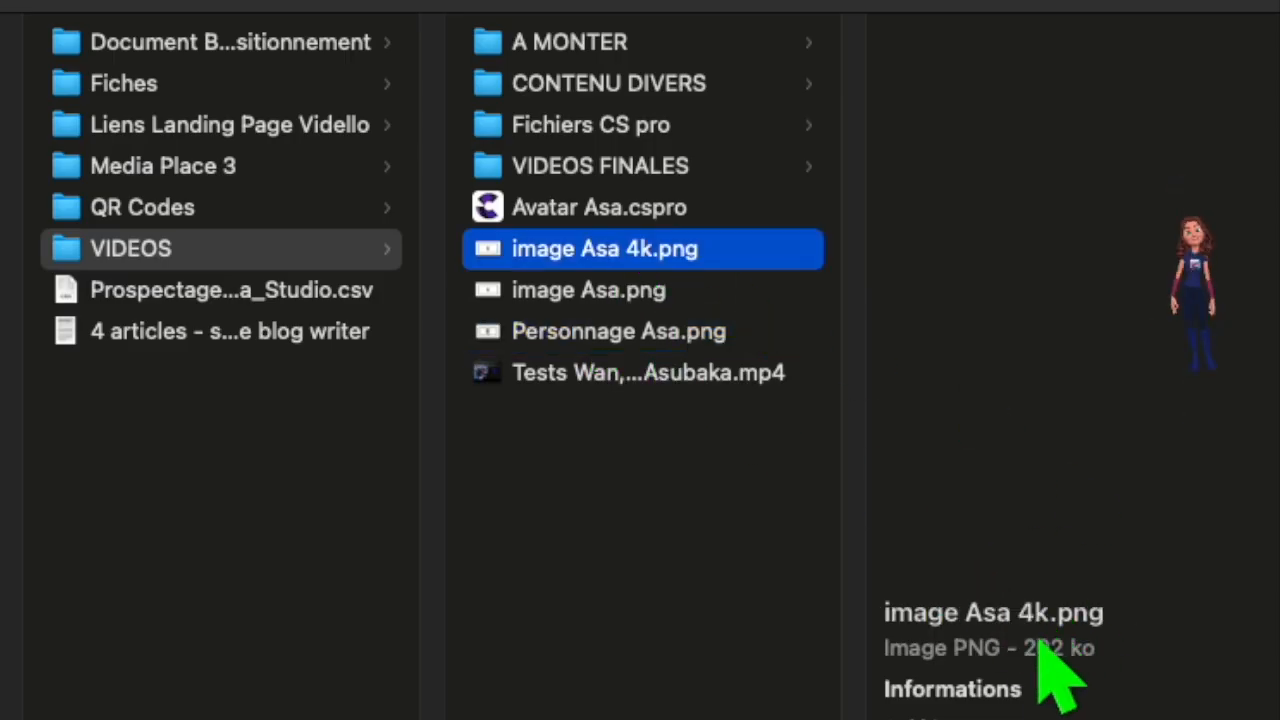
Open Personnage Asa.png and compare it with the 2560 x 1440 export in overlapping windows
double_click(626, 326)
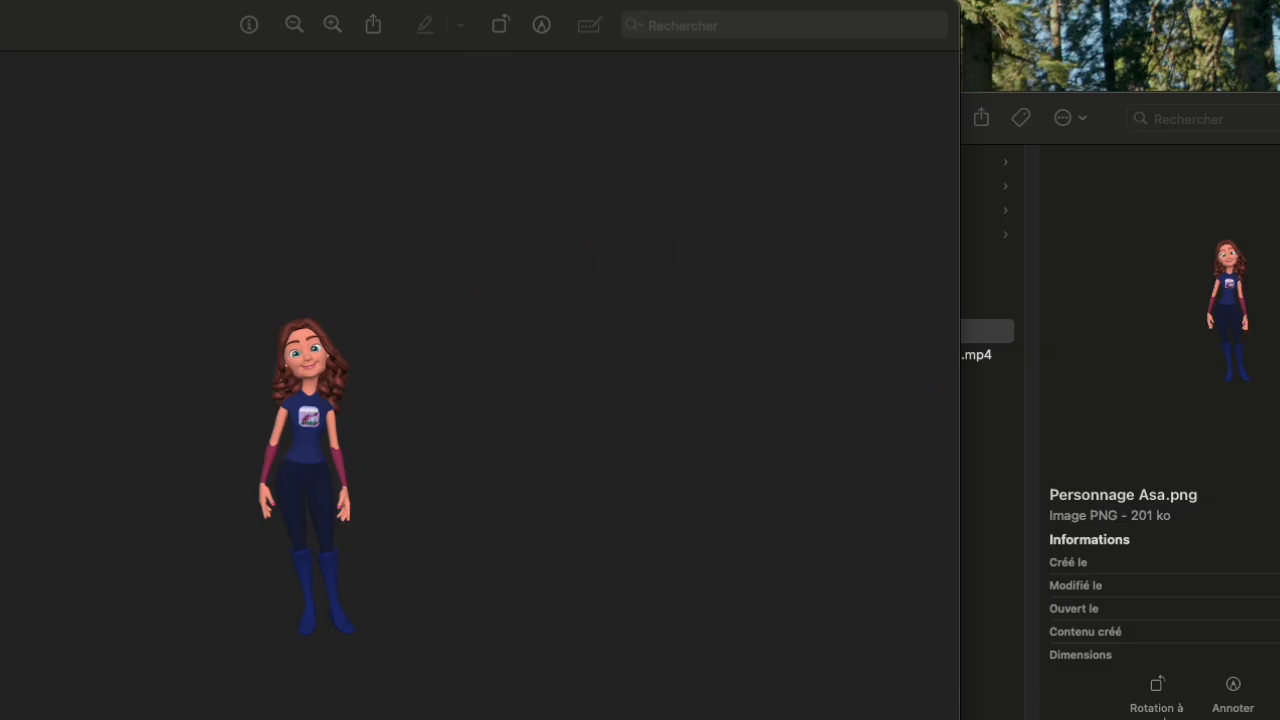
left_click_drag(1279, 8, 691, 1)
left_click_drag(446, 43, 821, 67)
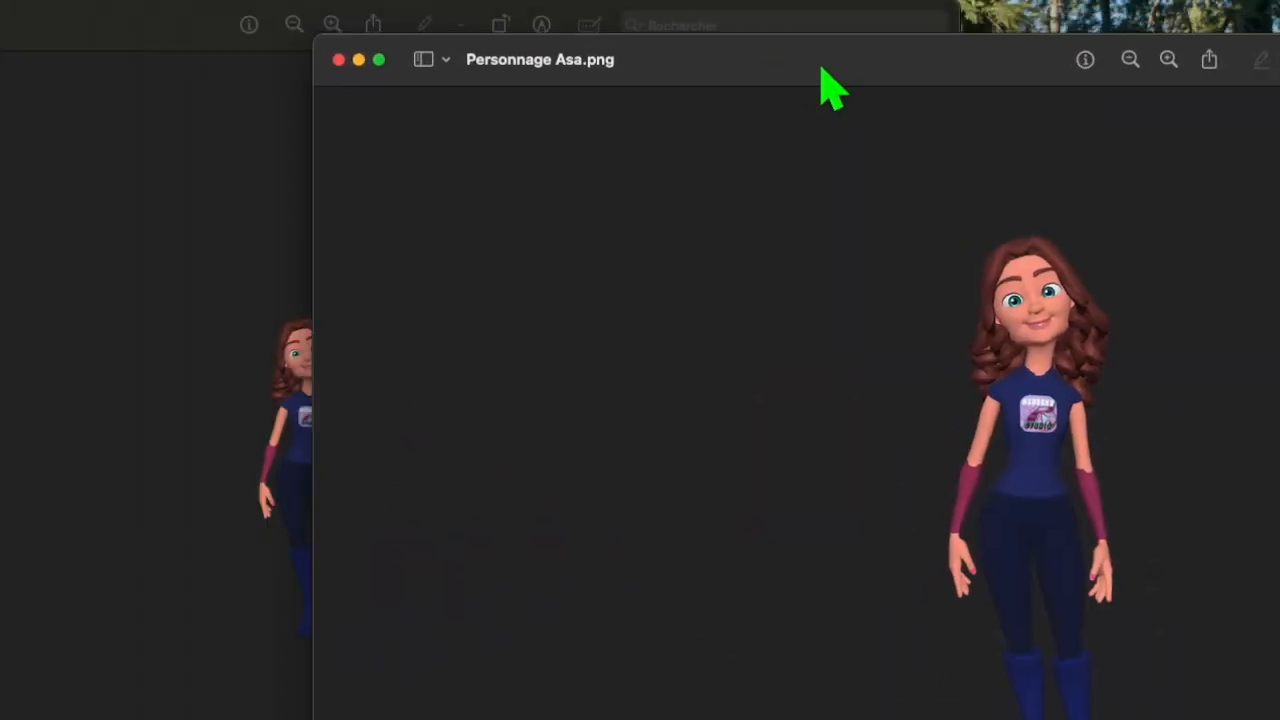
left_click(152, 360)
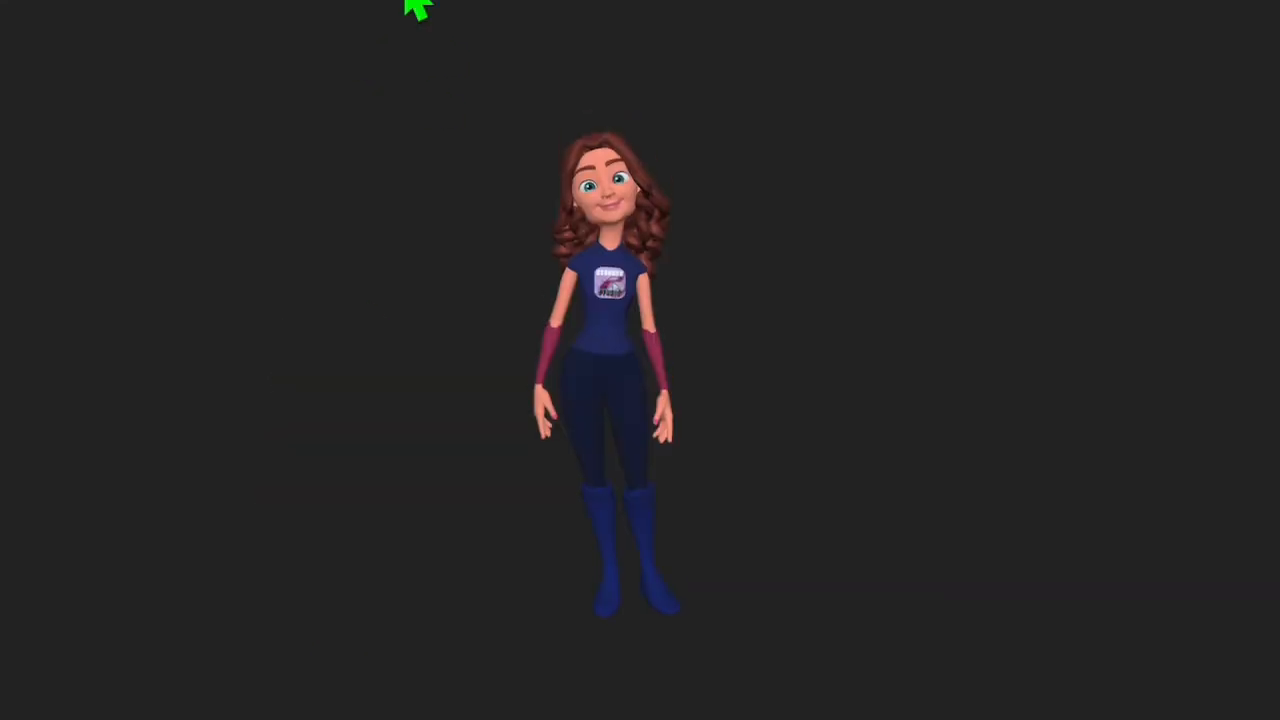
left_click(156, 13)
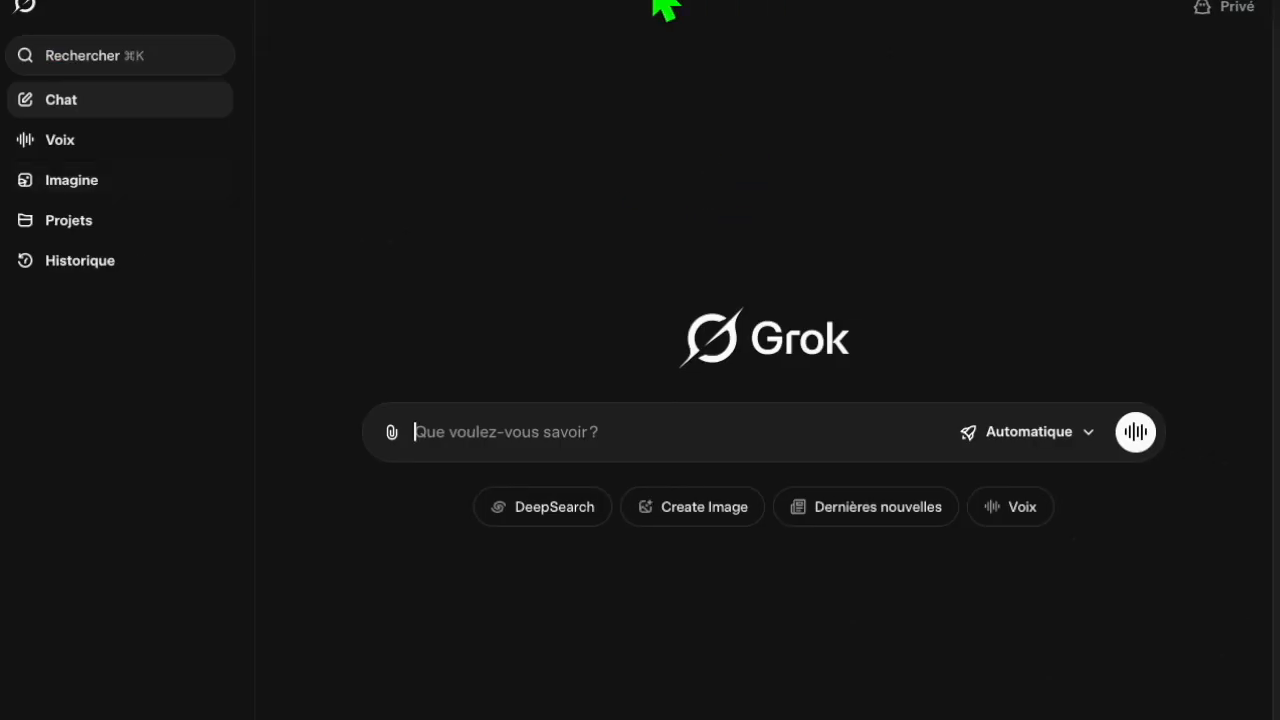
Switch to Grok in the browser and open the Imagine section for generating images and videos
mouse_move(671, 23)
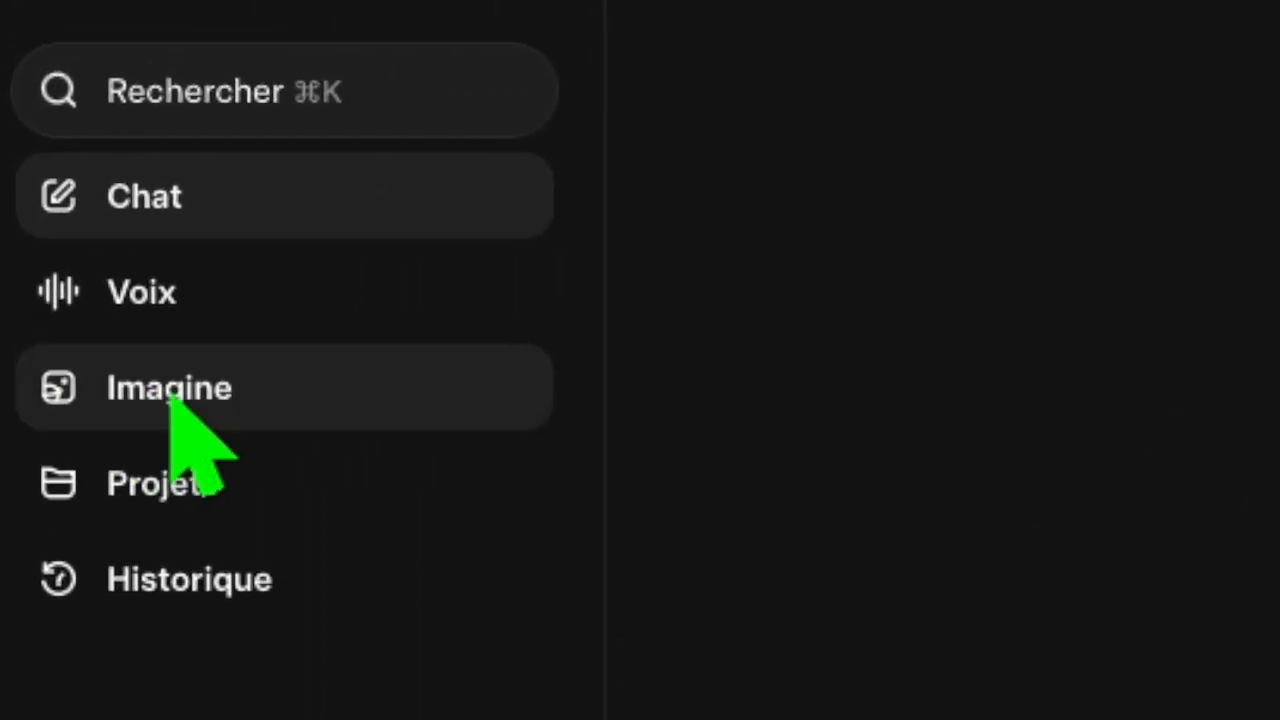
left_click(172, 393)
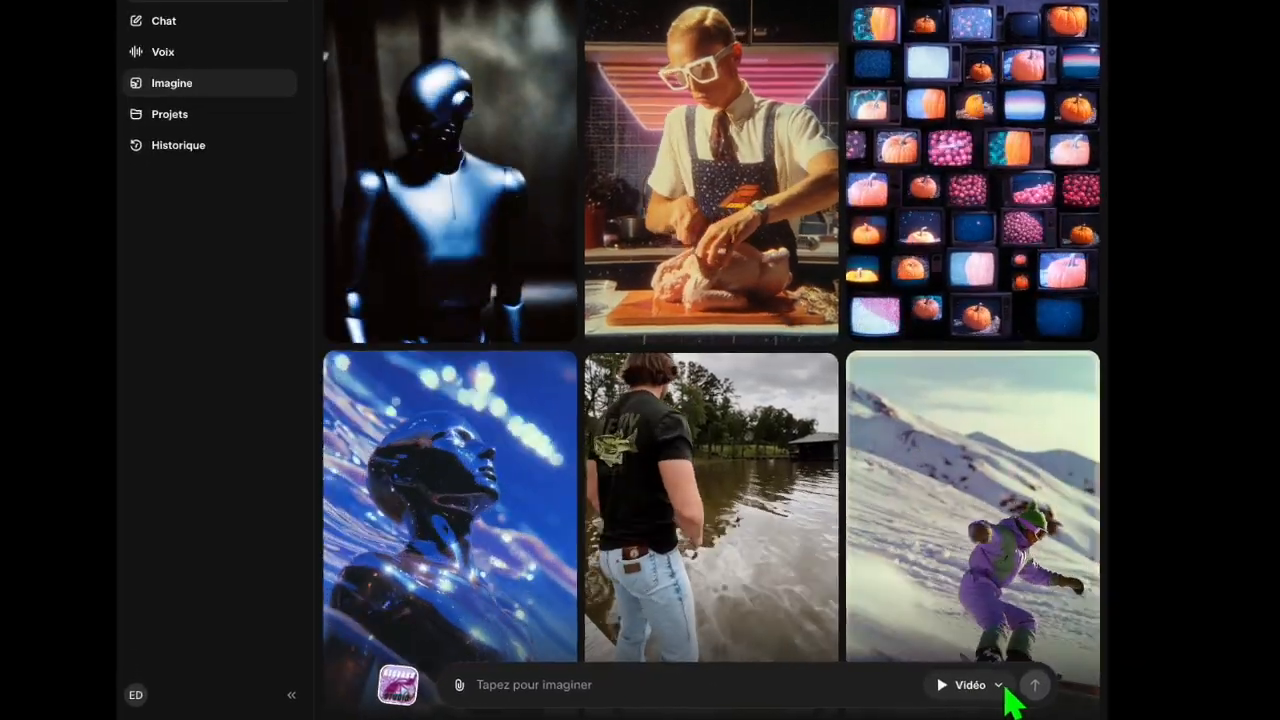
Check the aspect ratio and output options, and upload image Asa 4k.png from the VIDEOS folder as the source image for the video
left_click(998, 686)
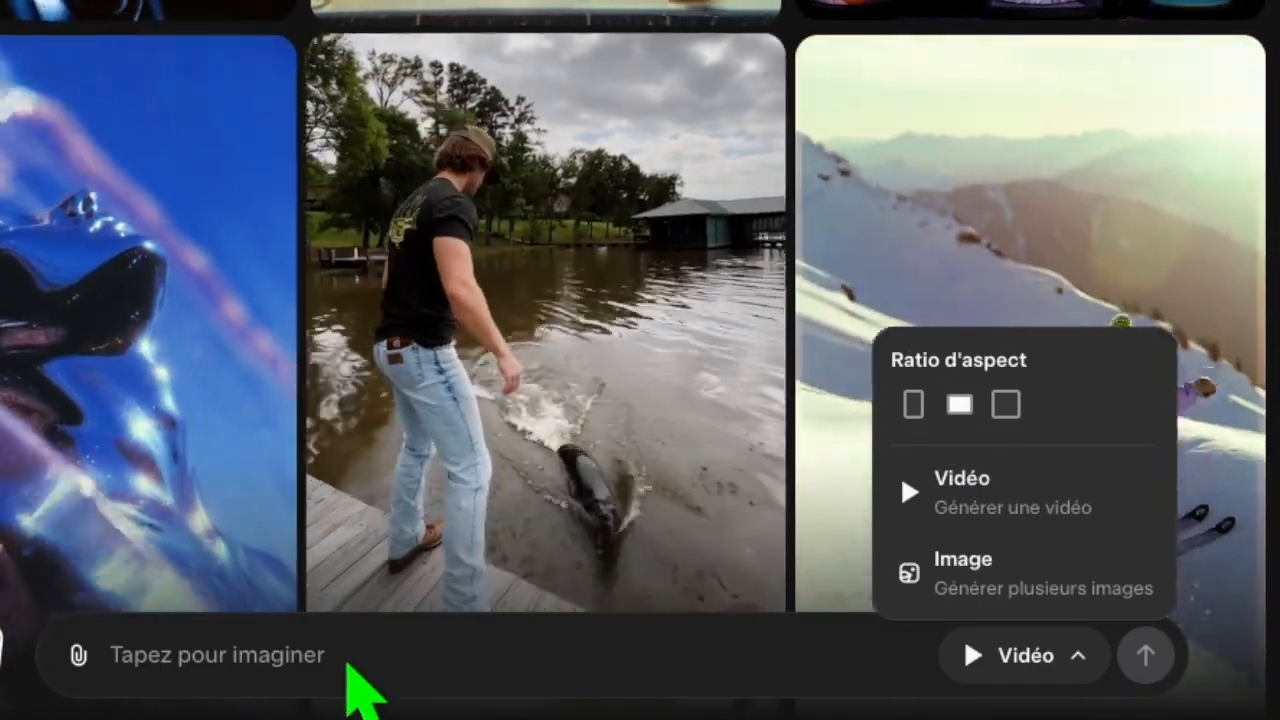
left_click(346, 661)
left_click(80, 657)
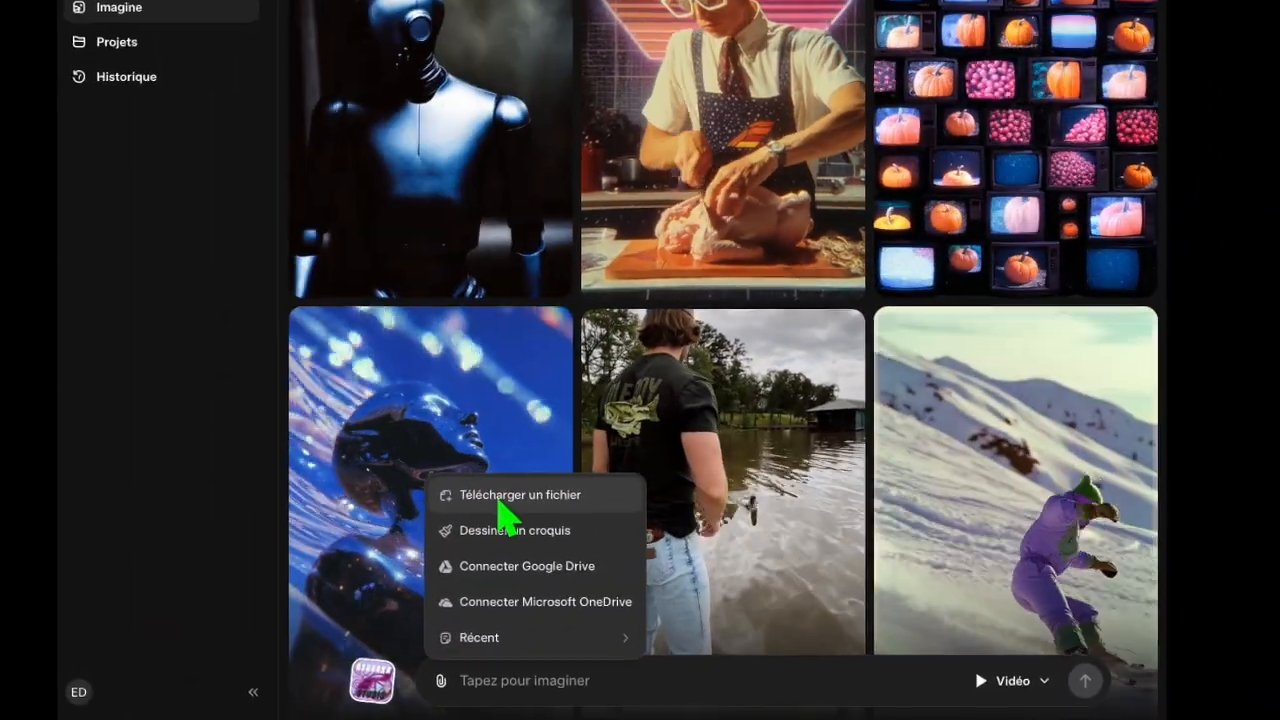
left_click(460, 482)
left_click(433, 244)
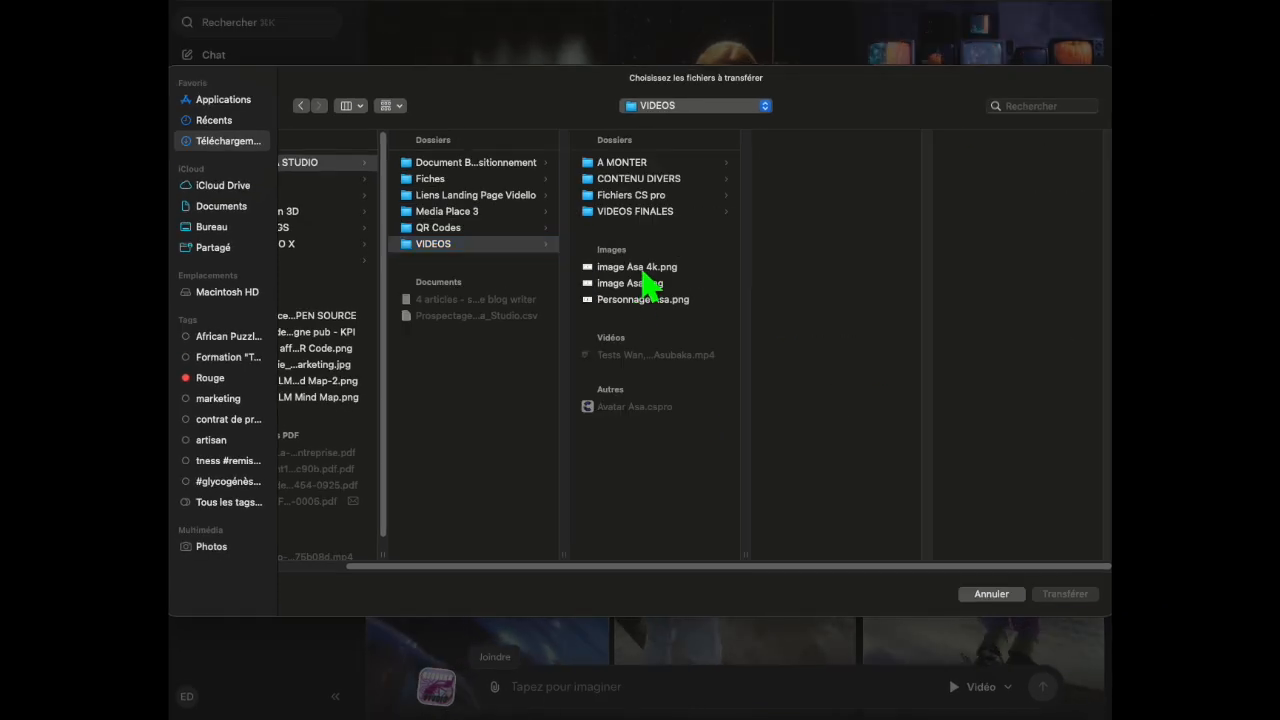
left_click(637, 267)
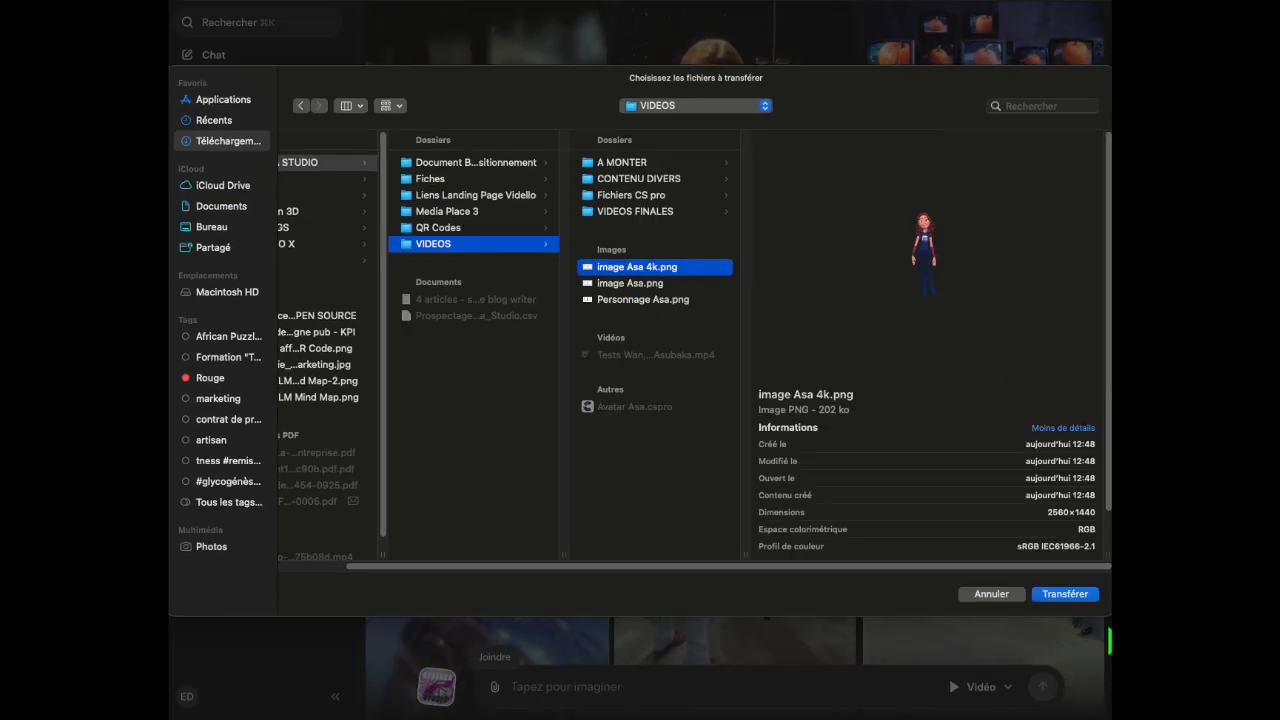
left_click(1065, 595)
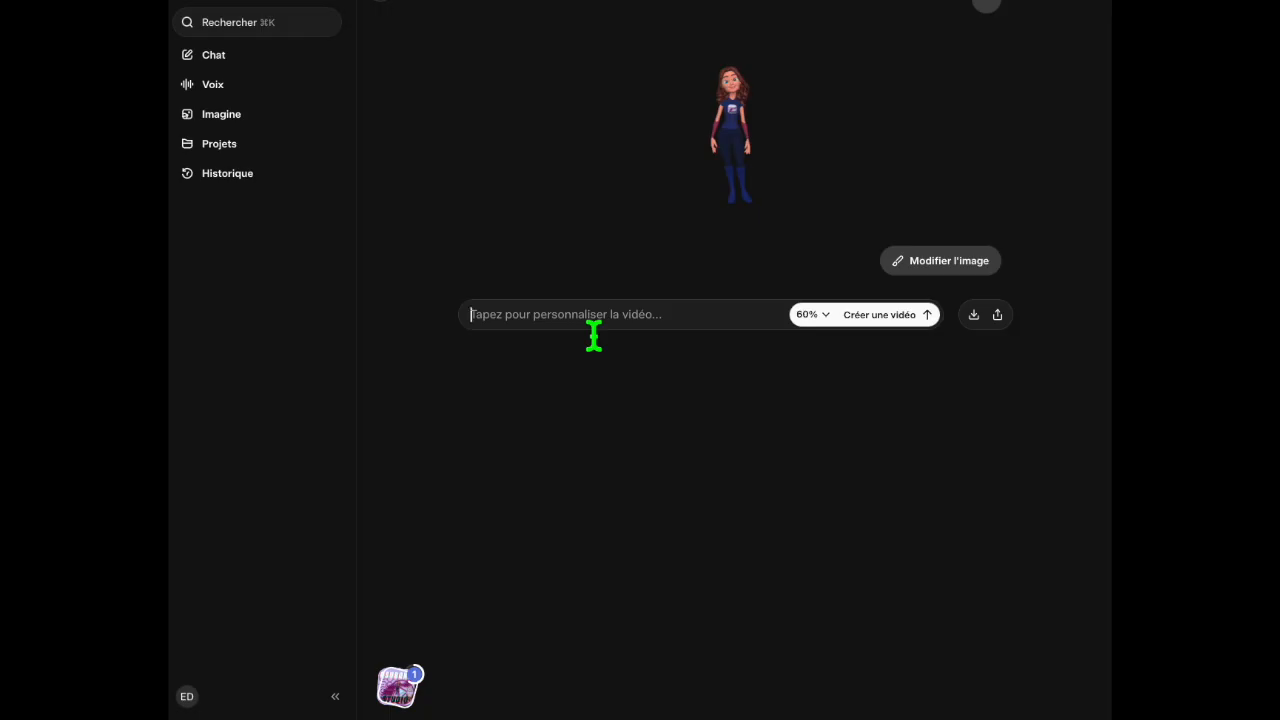
Generate a video of the avatar with the prompt 'She says "Hello World", smiles and waves' and play the result
type("She ")
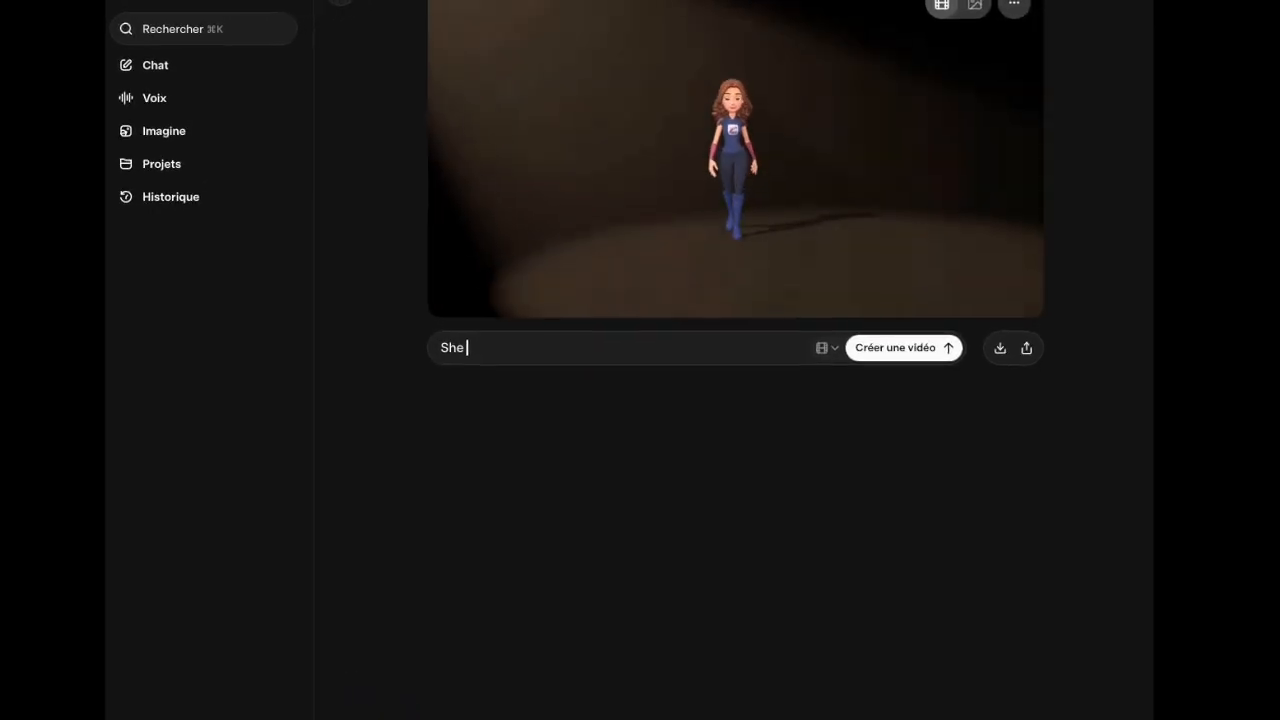
type("say")
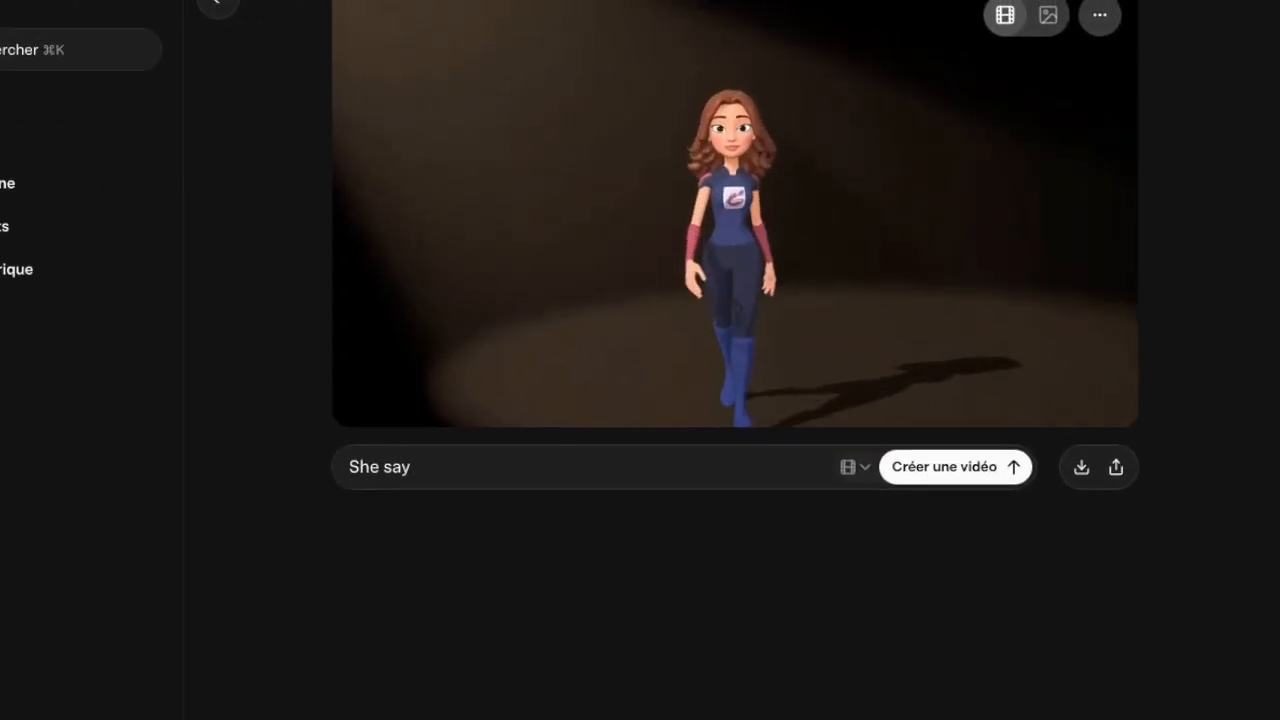
type(" \"Hello ")
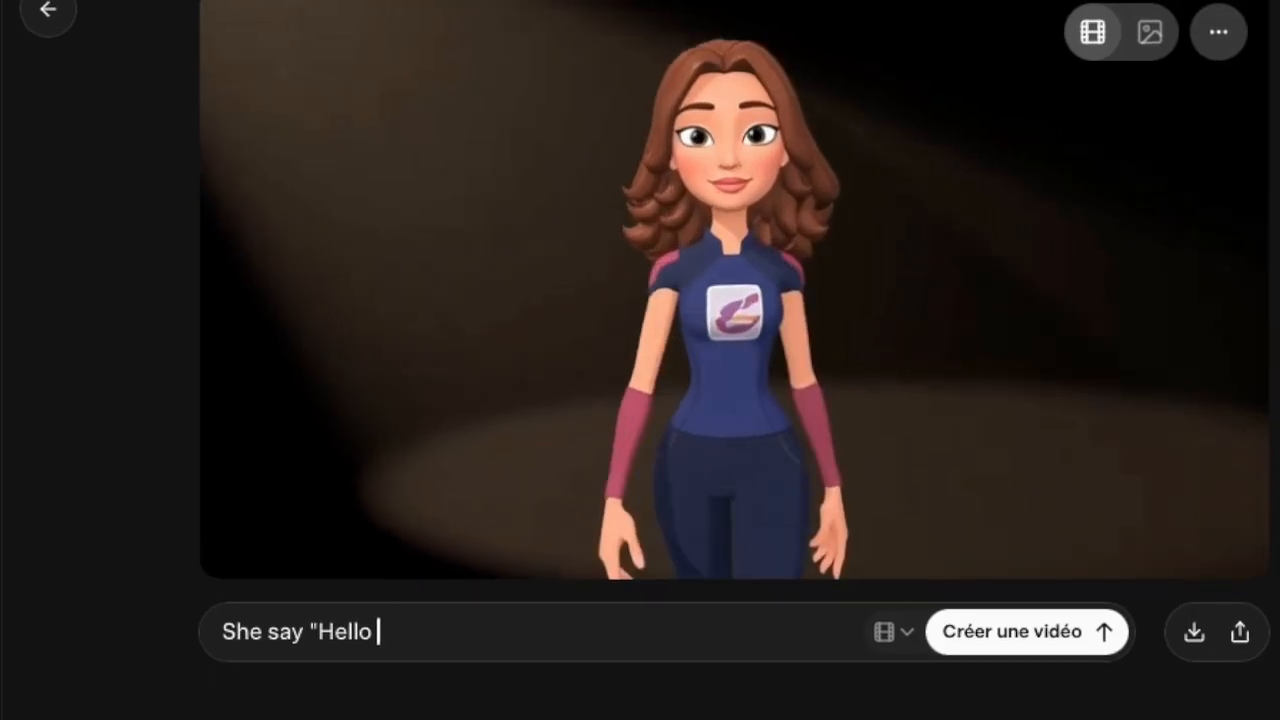
type("World")
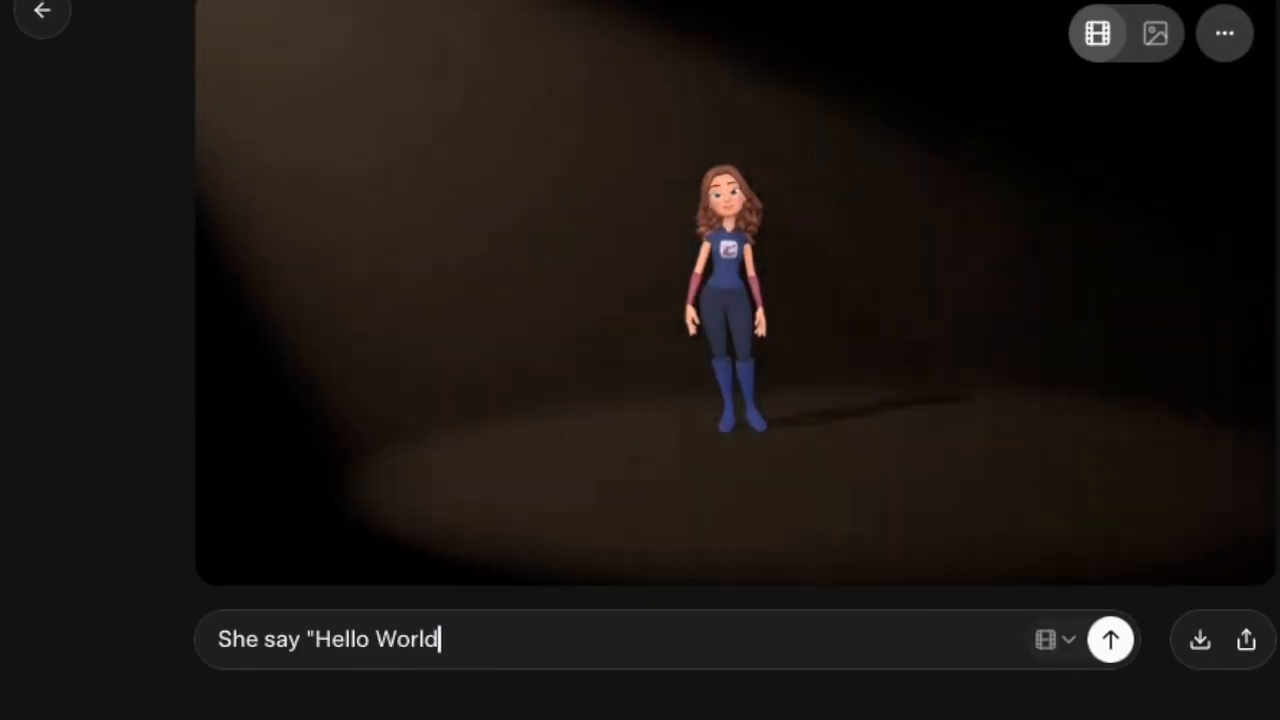
type("\", ")
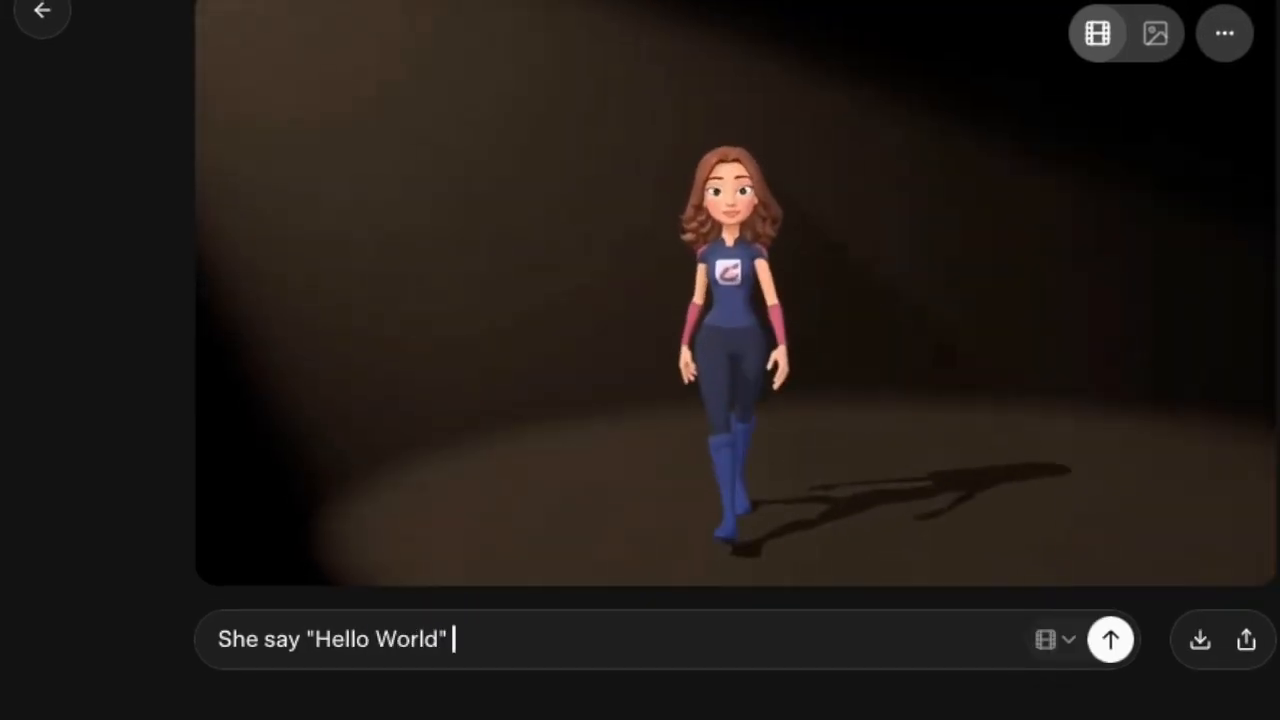
type("smile ")
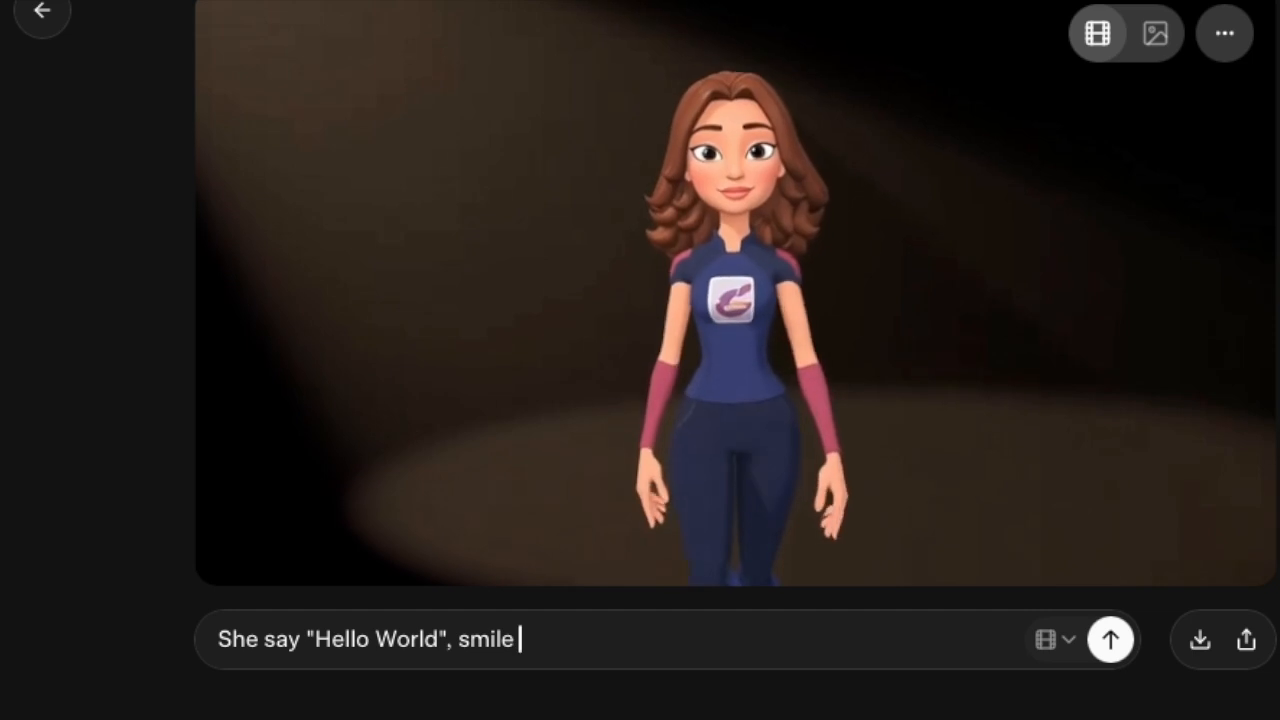
type("and wave")
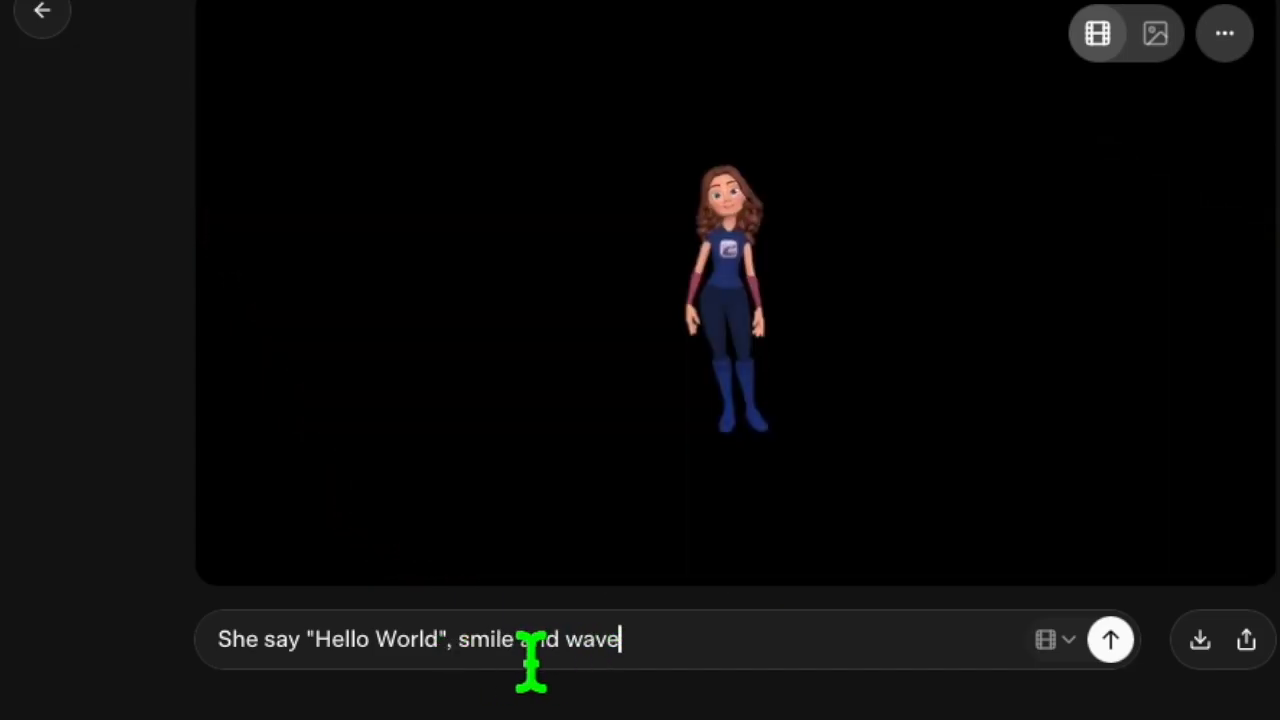
left_click(522, 656)
type("say")
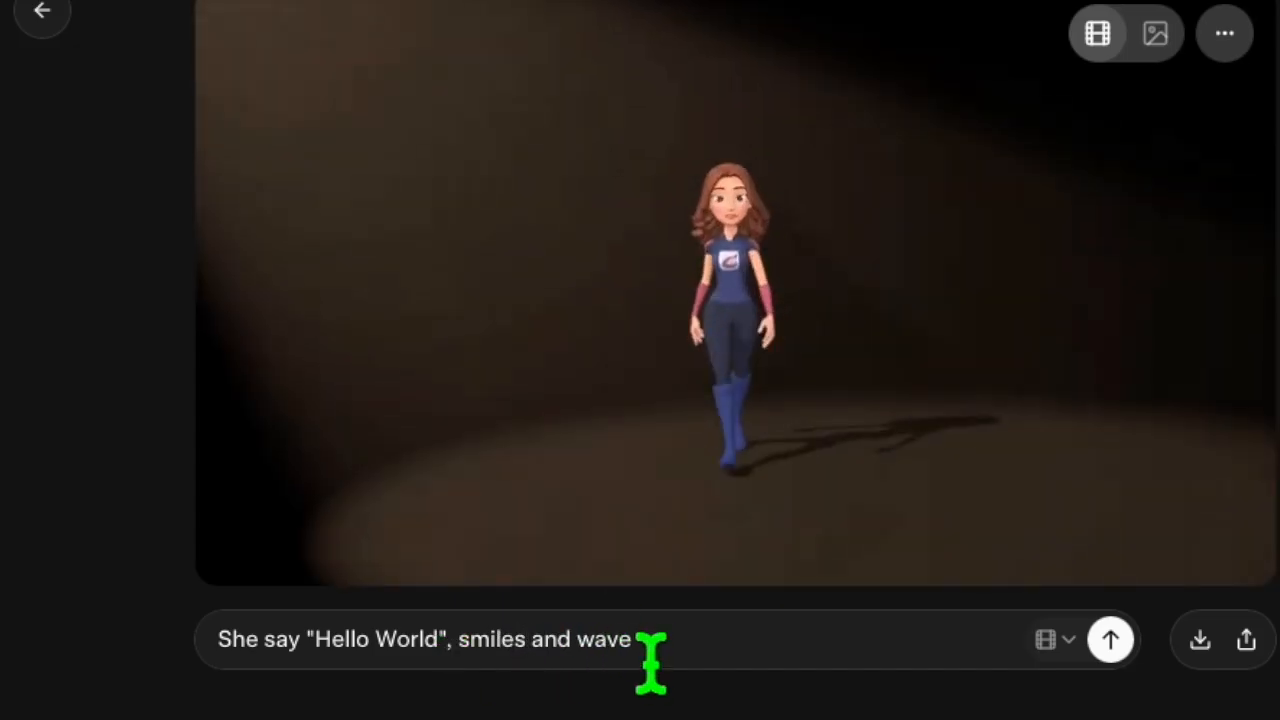
type("s")
left_click(1110, 641)
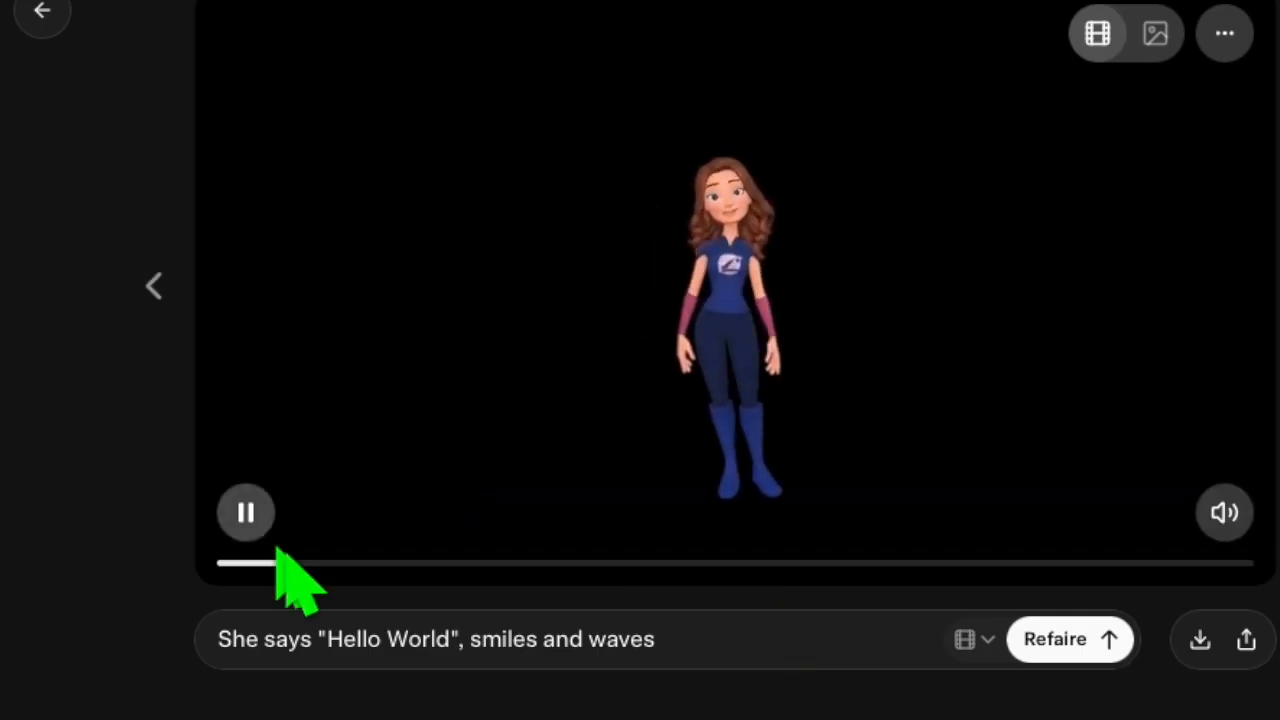
left_click(246, 513)
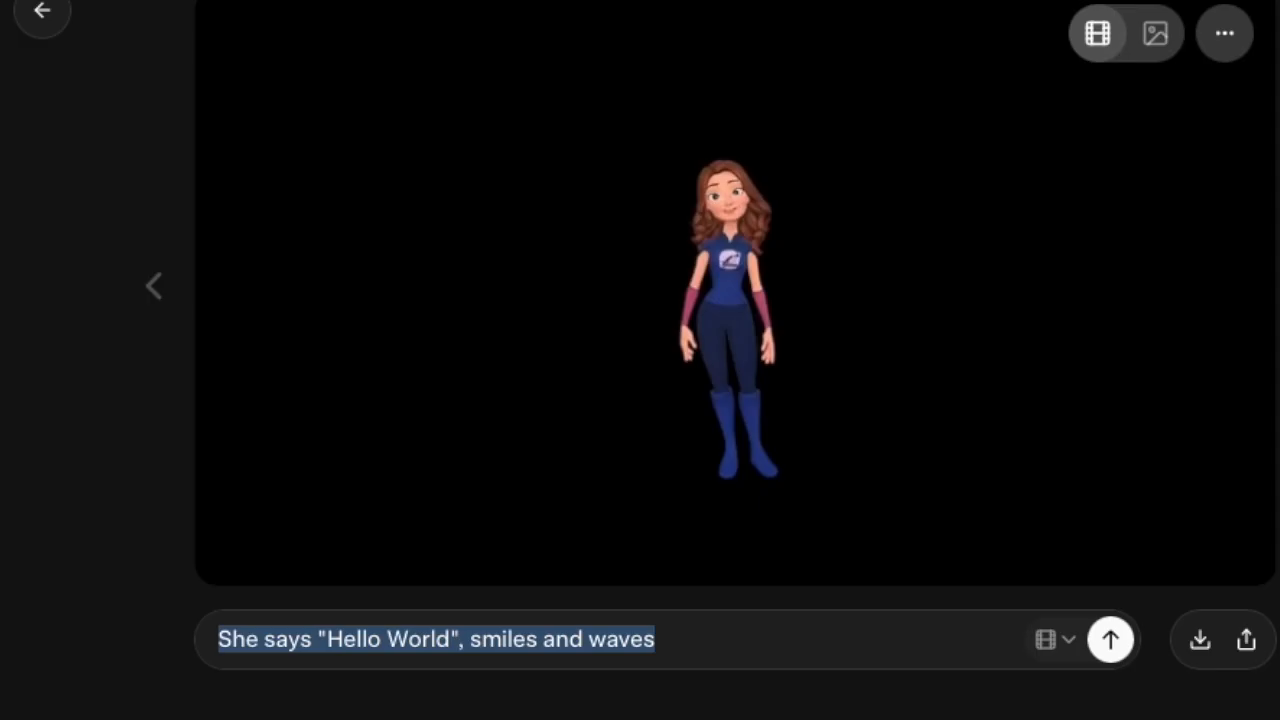
Generate another video with the prompt "Keep 3D animation Pixar kind of style, and make her jump high and do a flip in the air."
type("She")
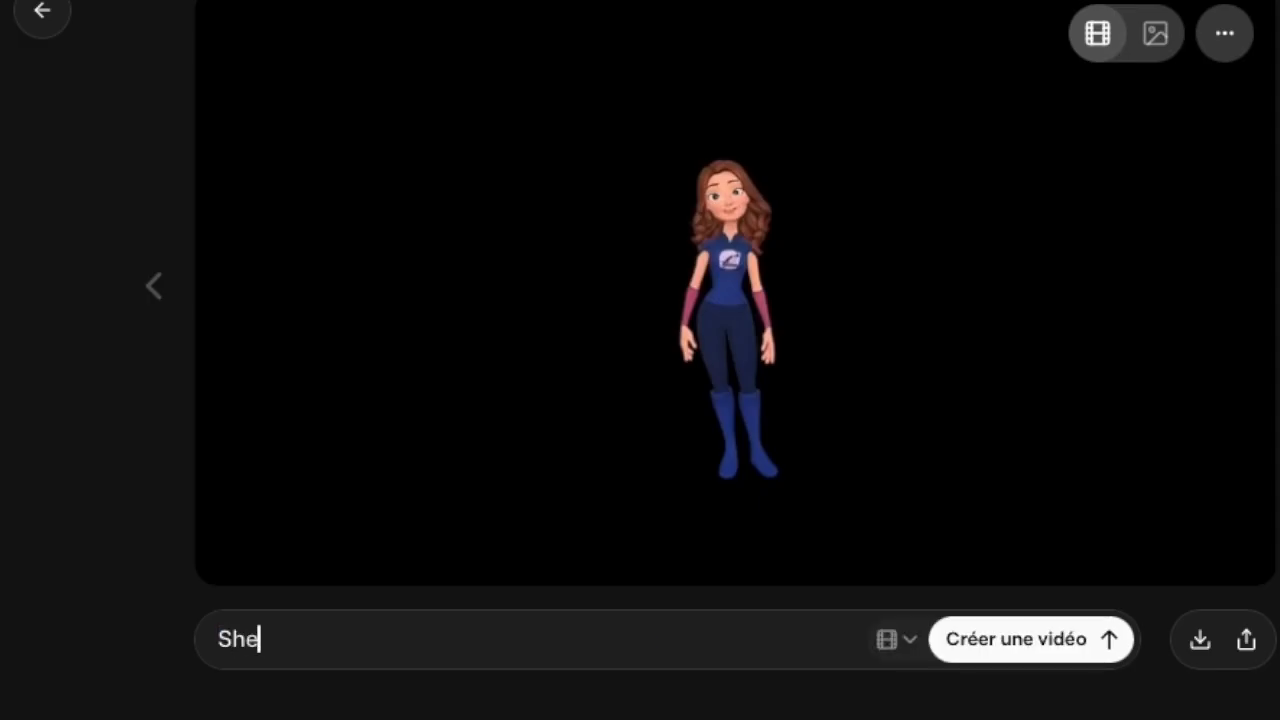
key("BackSpace")
key("BackSpace")
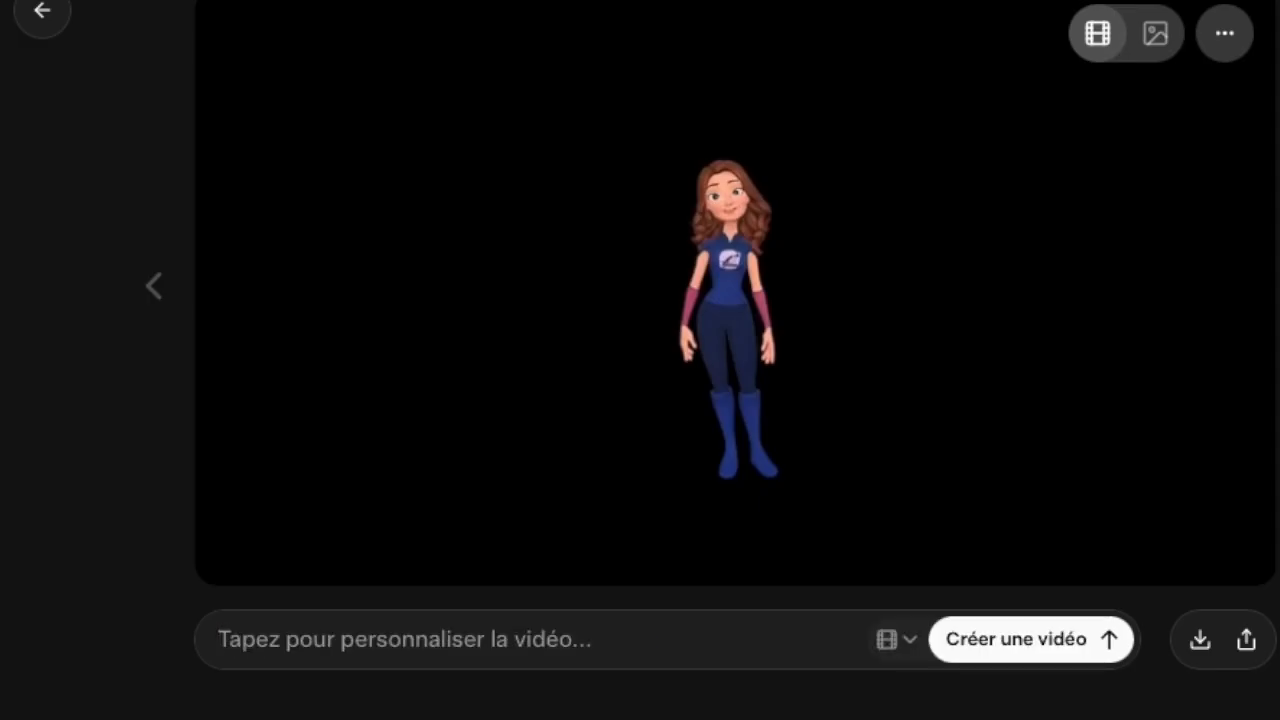
type("Keep 3")
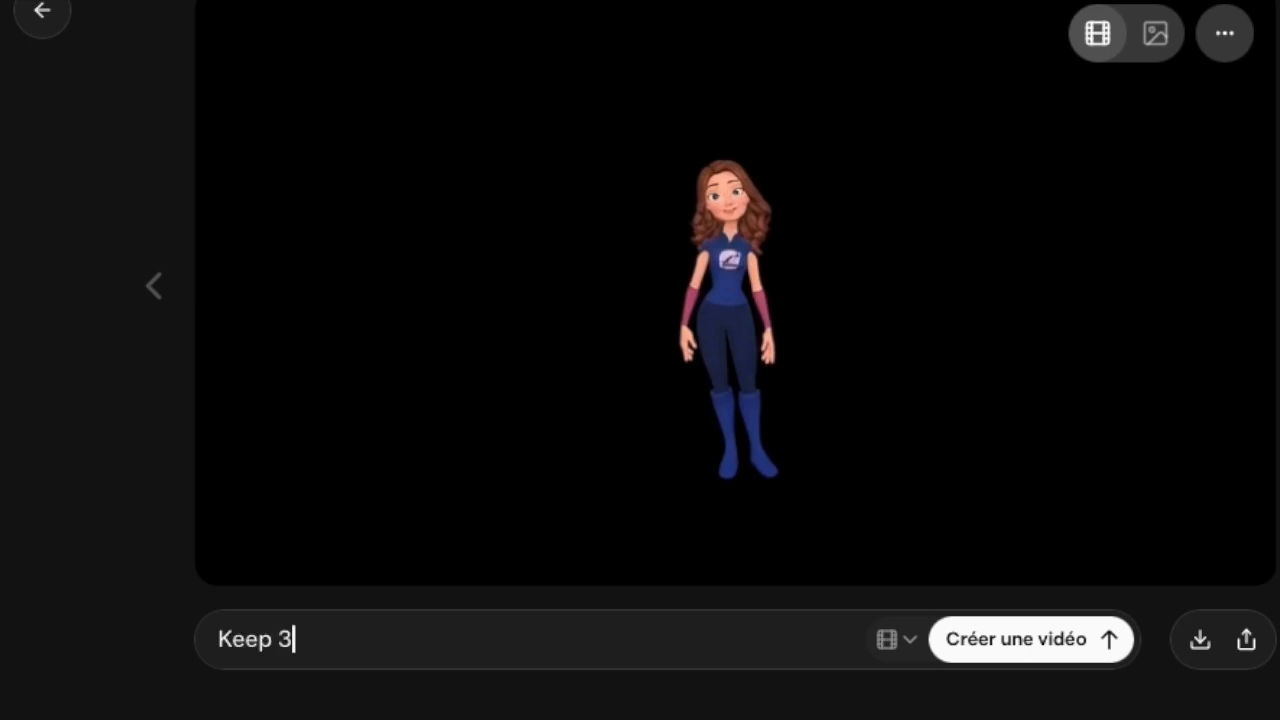
type("D animation Pixar kind of style, and make her jump high on do a flip in")
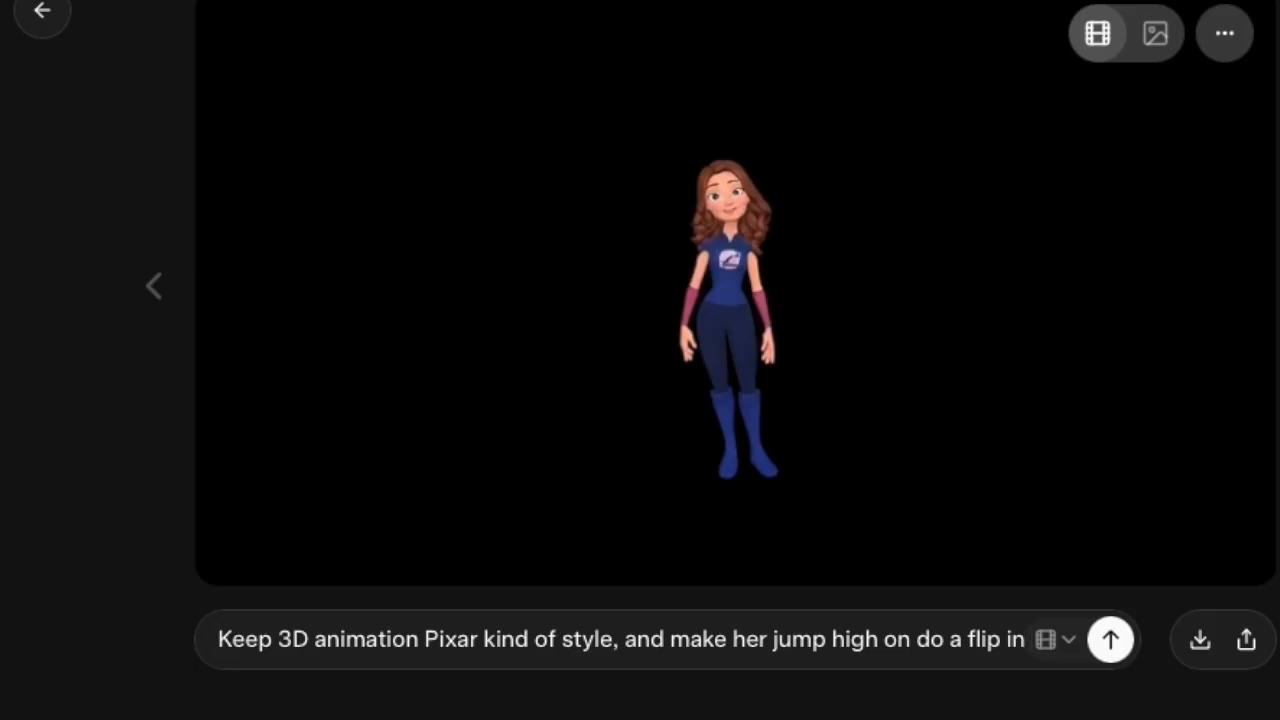
type("the air.")
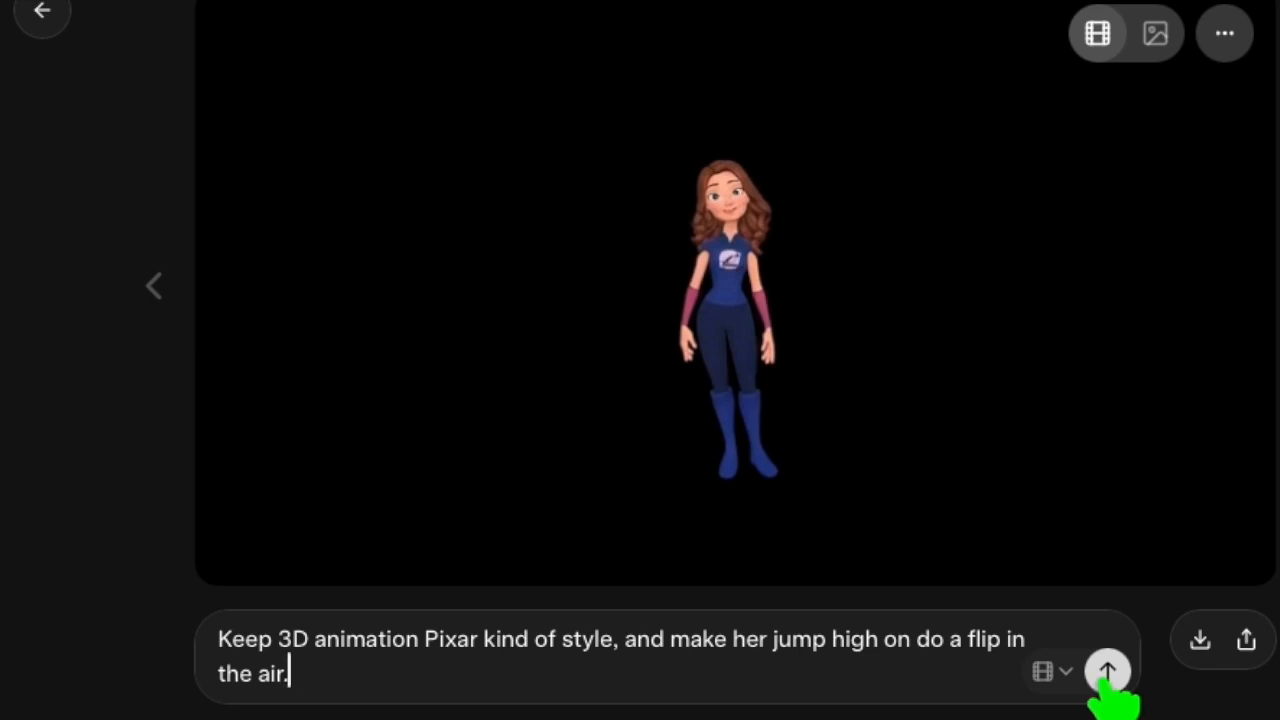
left_click(1109, 674)
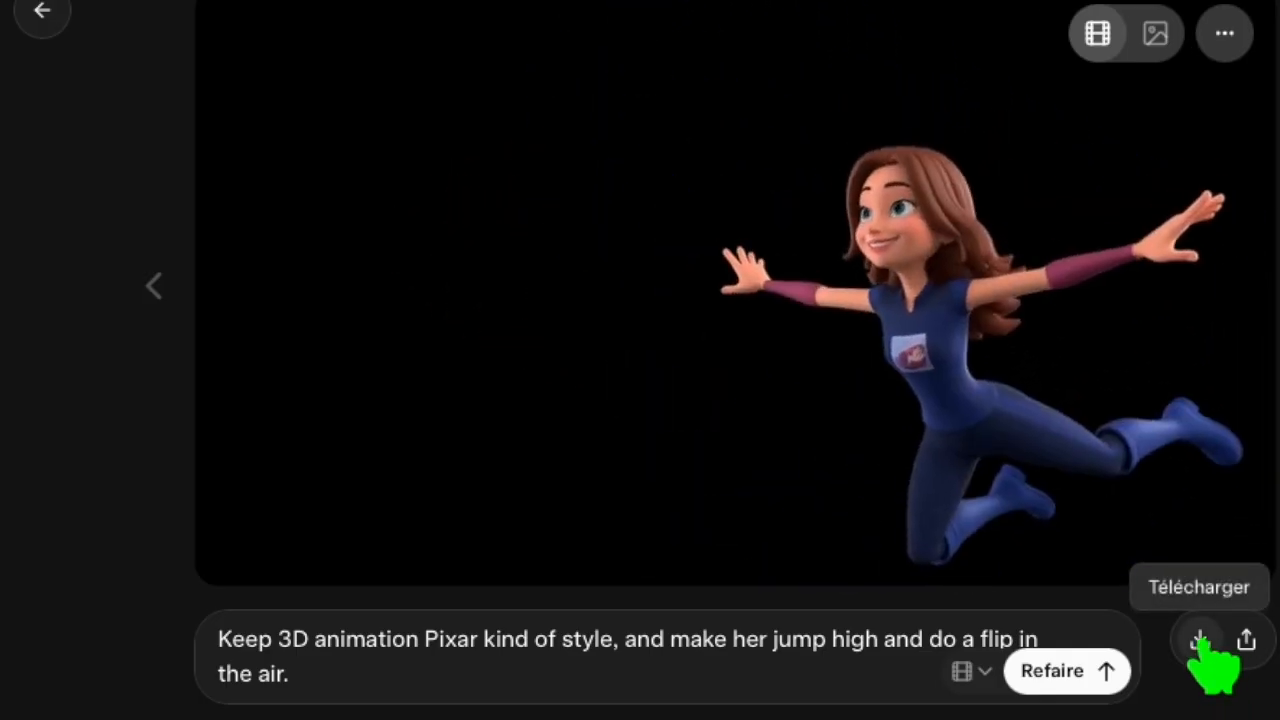
Download the generated flip video and scrub back through its ending in the media player
left_click(1199, 641)
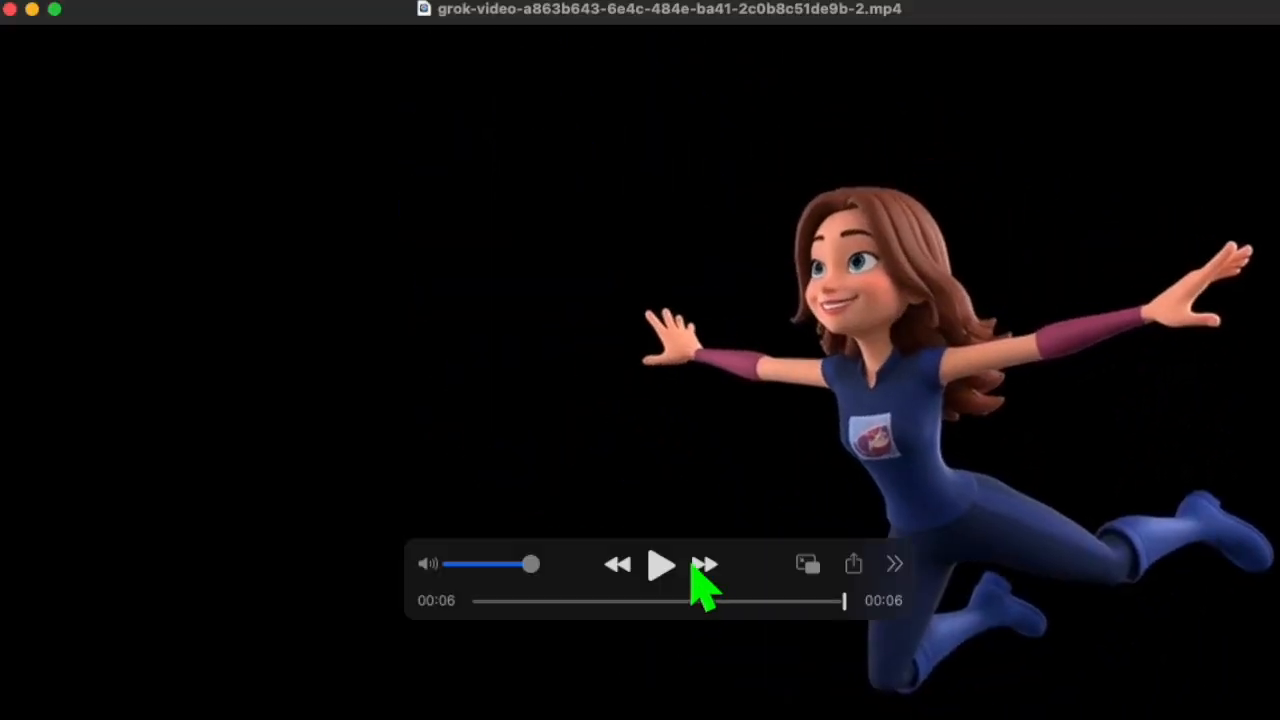
left_click_drag(850, 610, 806, 606)
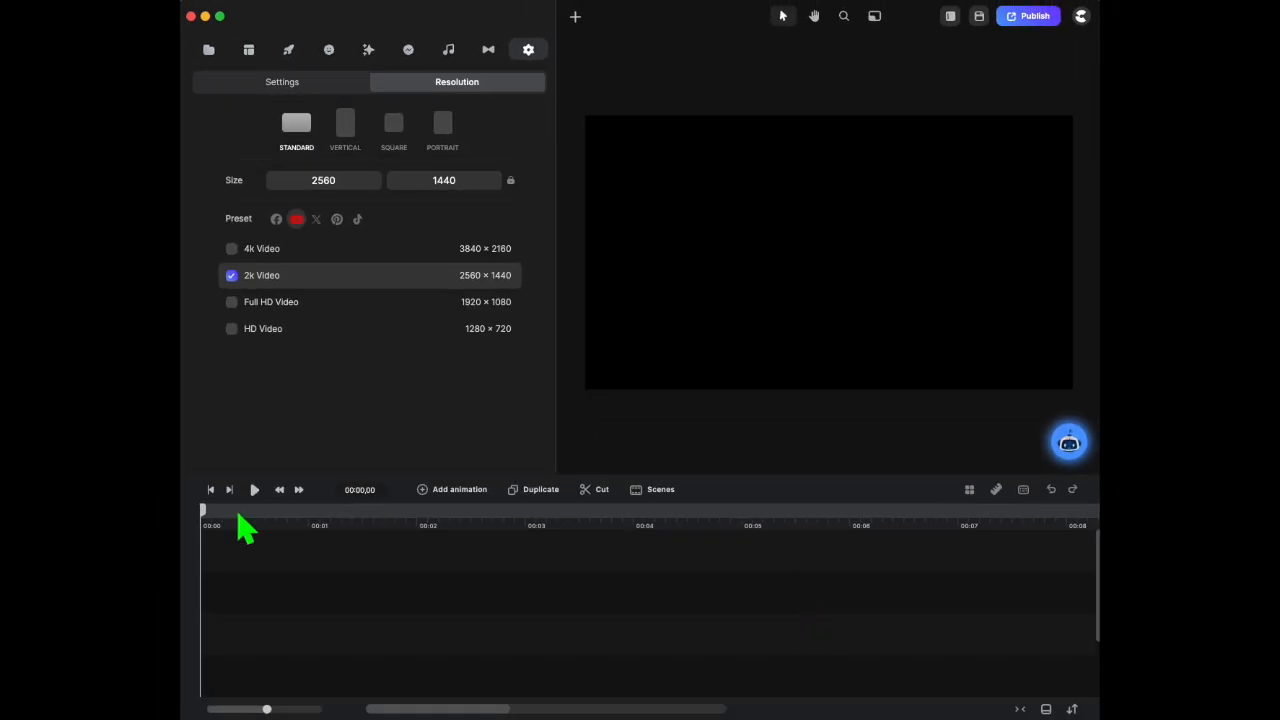
Switch to CreateStudio and import grok-video-a863b643-6e4c-484e-ba41-2c0b8c51de9b-2.mp4 from the Téléchargements folder into the project media
left_click(209, 52)
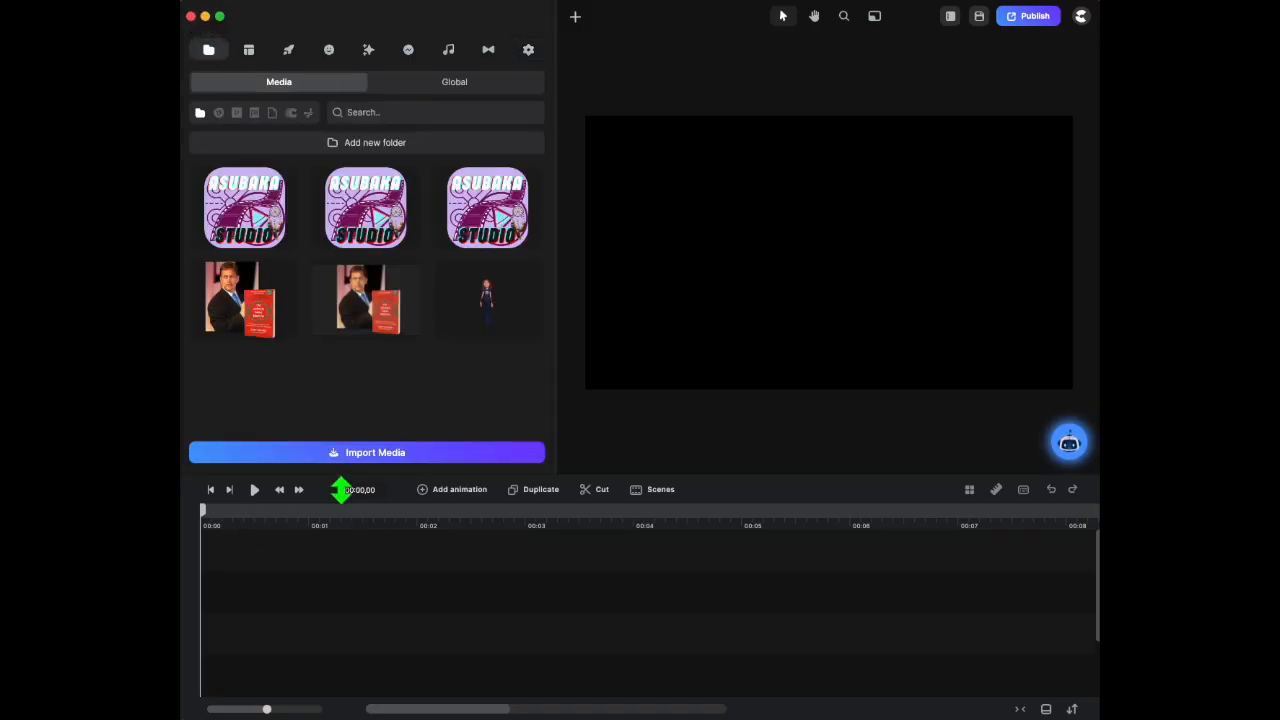
left_click(382, 458)
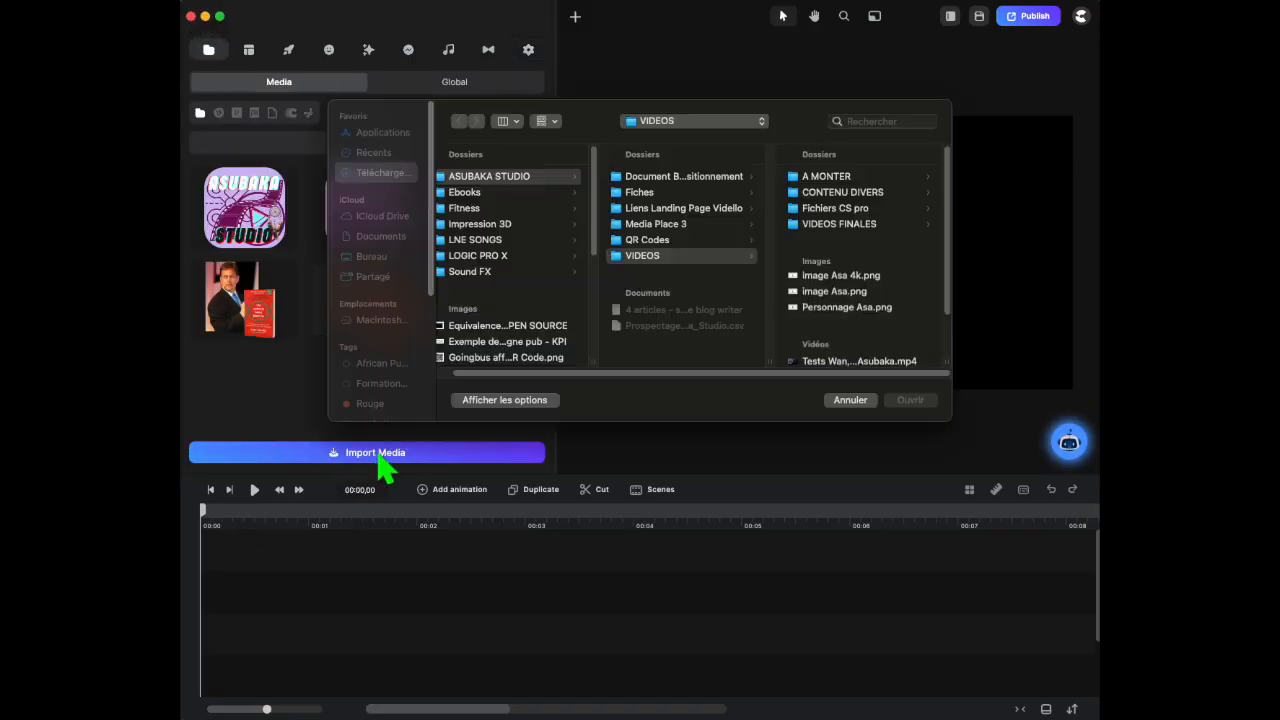
left_click(514, 364)
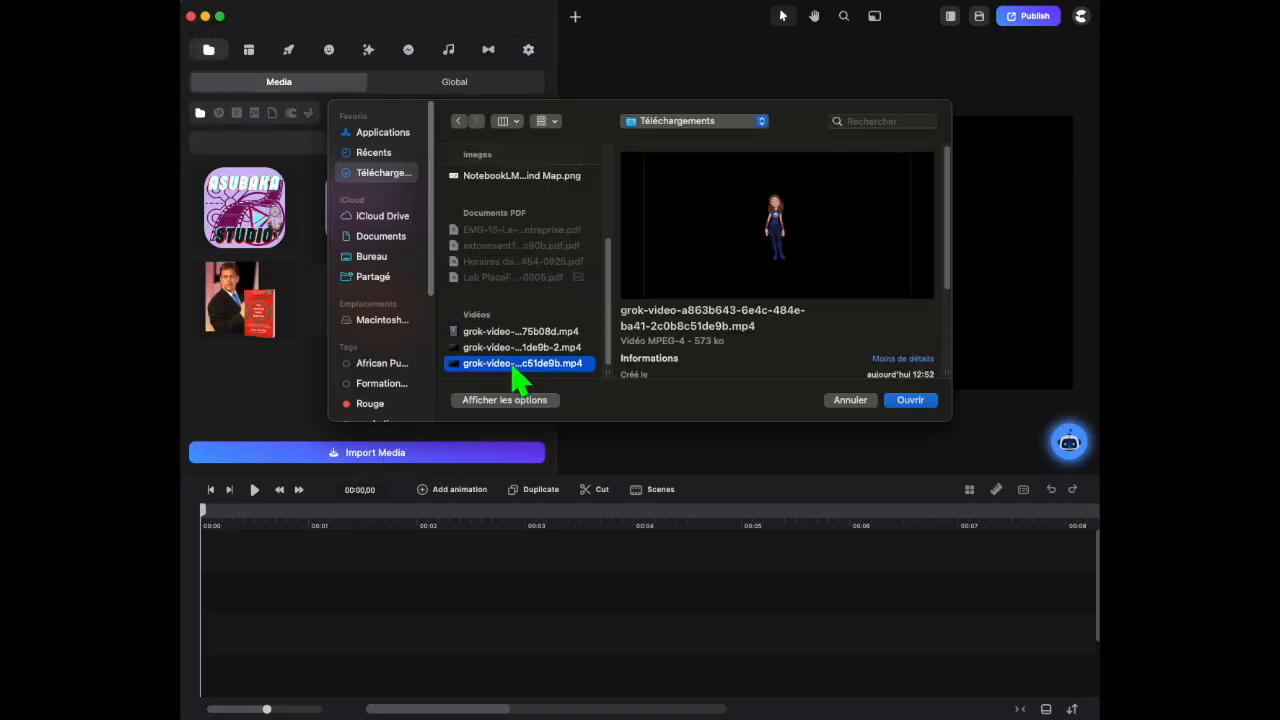
left_click(520, 347)
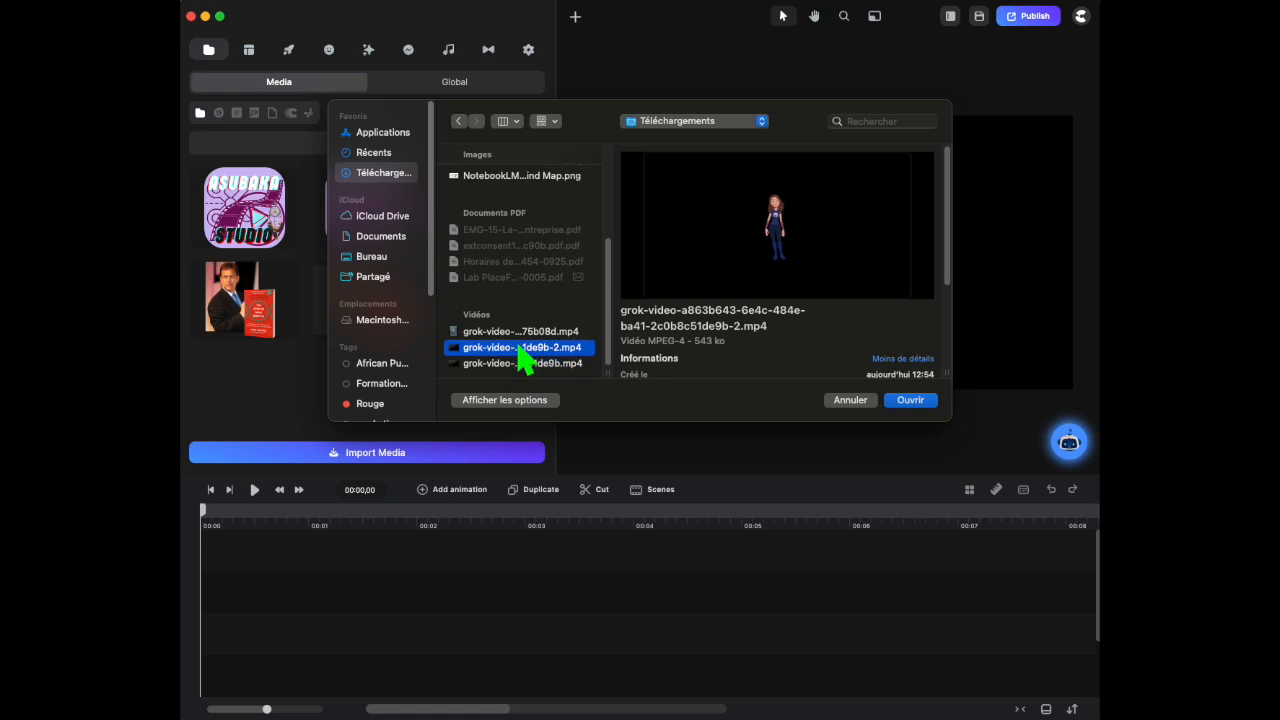
left_click(907, 399)
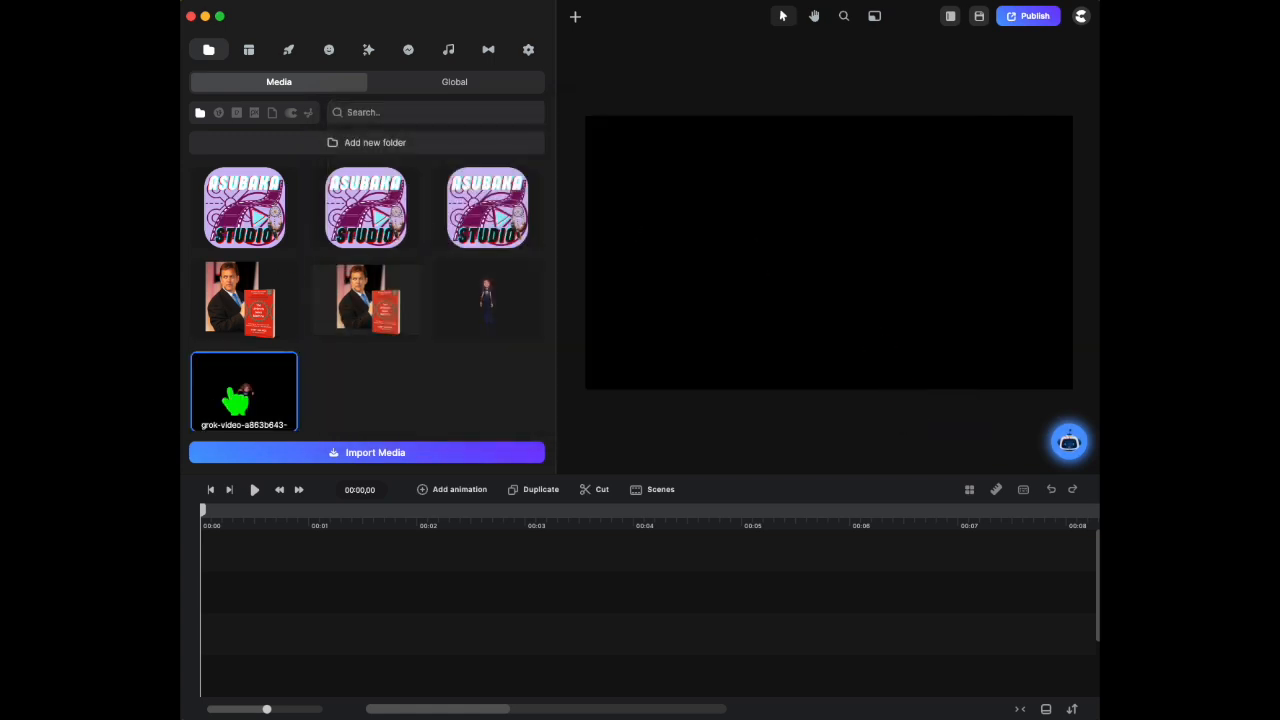
Place the imported flip video on the timeline, play it, and shift it one track down to start at about 1.6 seconds
left_click_drag(251, 388, 246, 608)
left_click(254, 489)
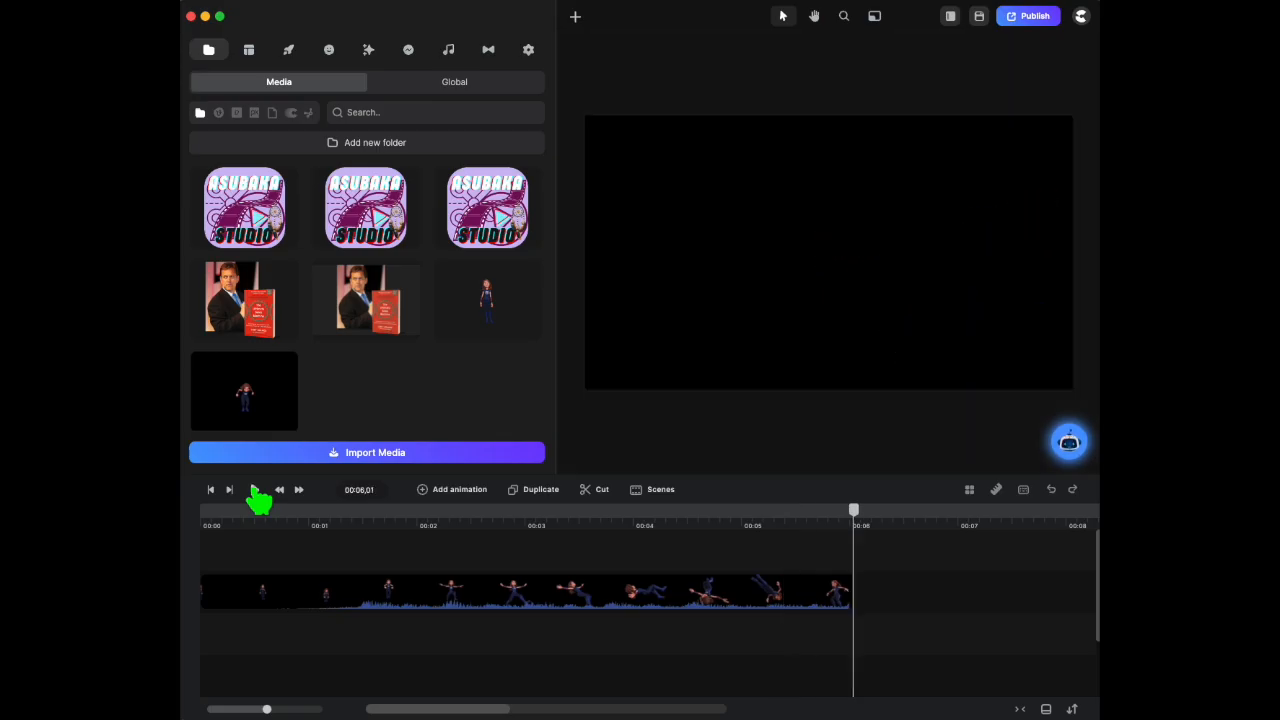
left_click_drag(362, 595, 478, 651)
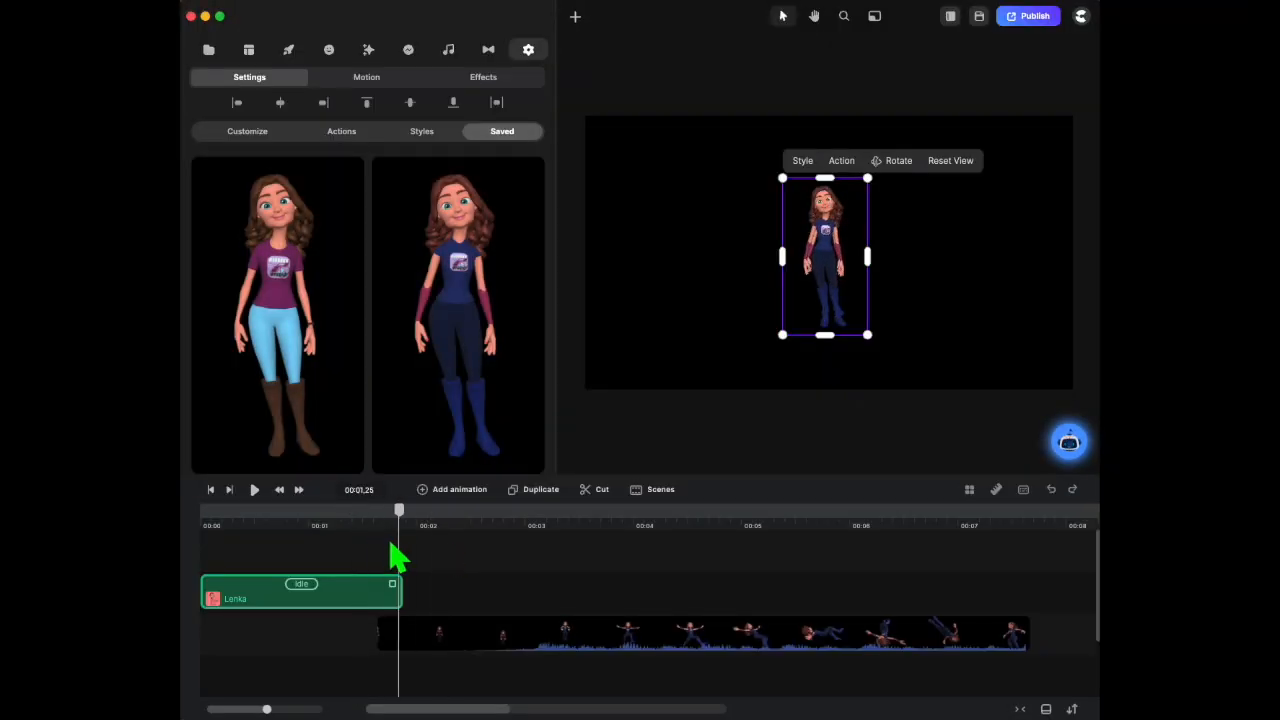
Compare the Lenka avatar with the video's opening frame on the enlarged canvas, at the point where both clips overlap
left_click_drag(390, 543, 397, 575)
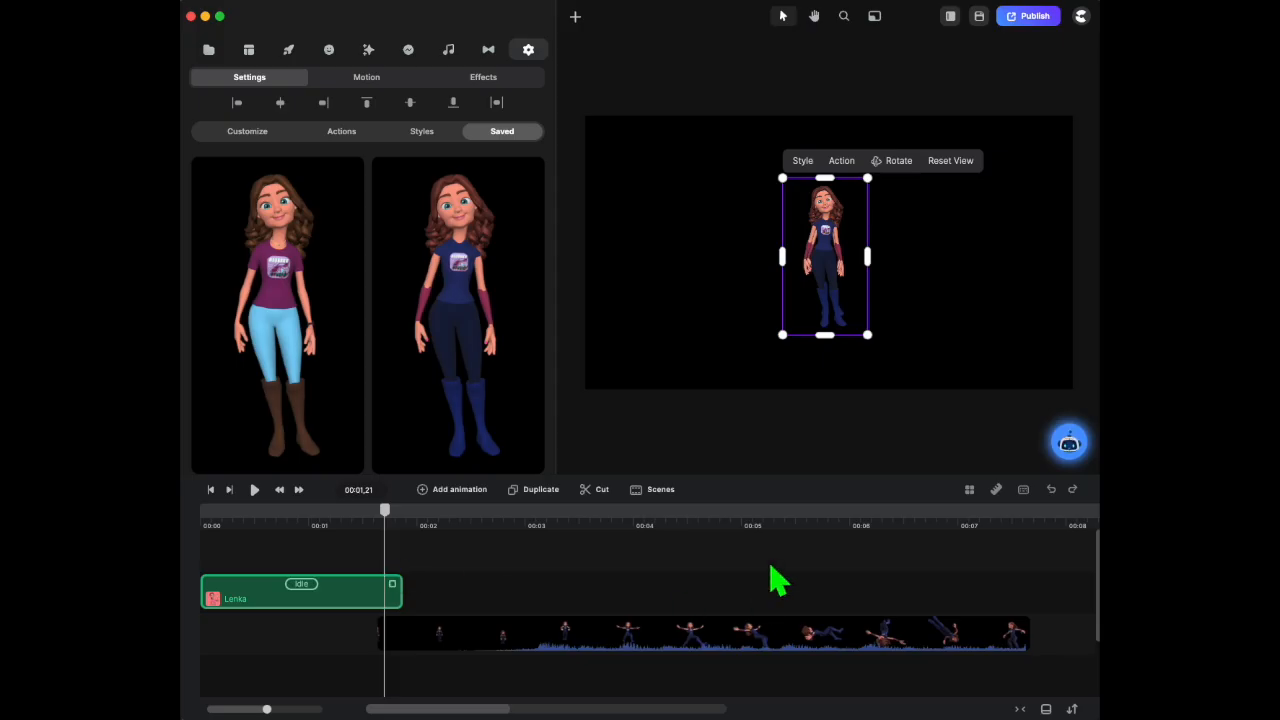
left_click(845, 16)
left_click_drag(799, 119, 810, 121)
left_click(1027, 308)
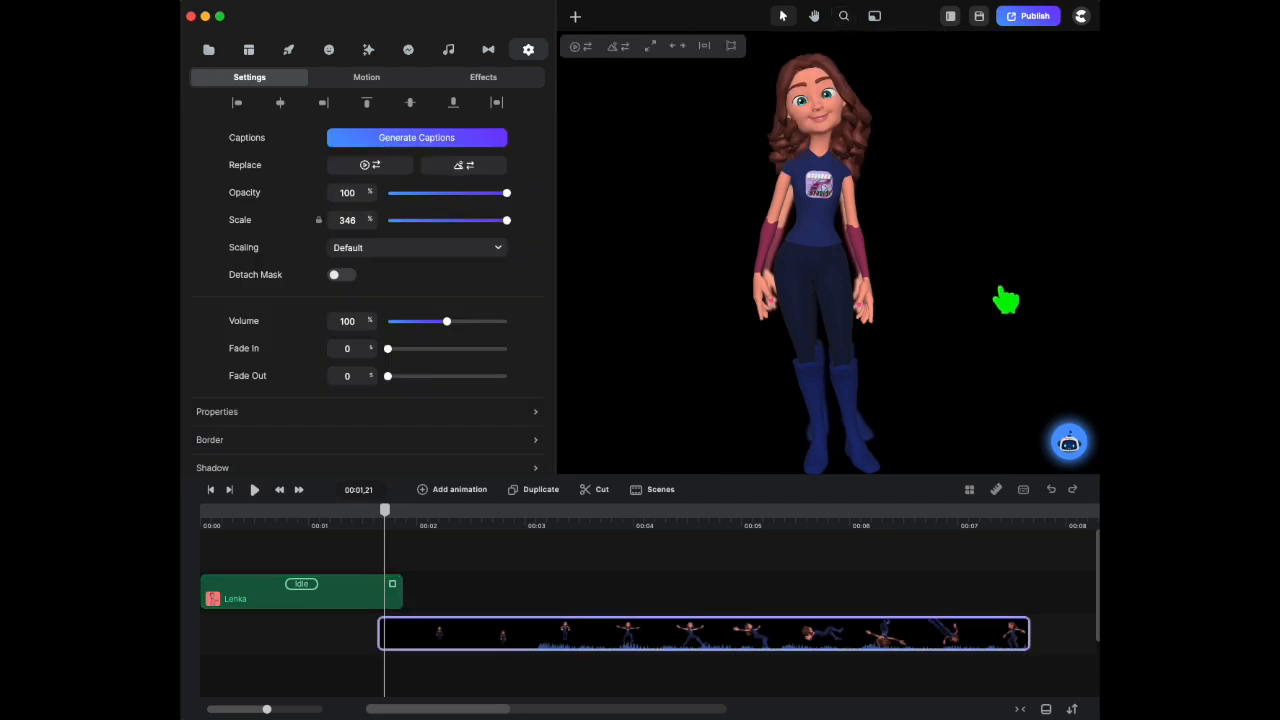
scroll(948, 263, "up", 5)
scroll(948, 263, "down", 2)
scroll(948, 263, "down", 5)
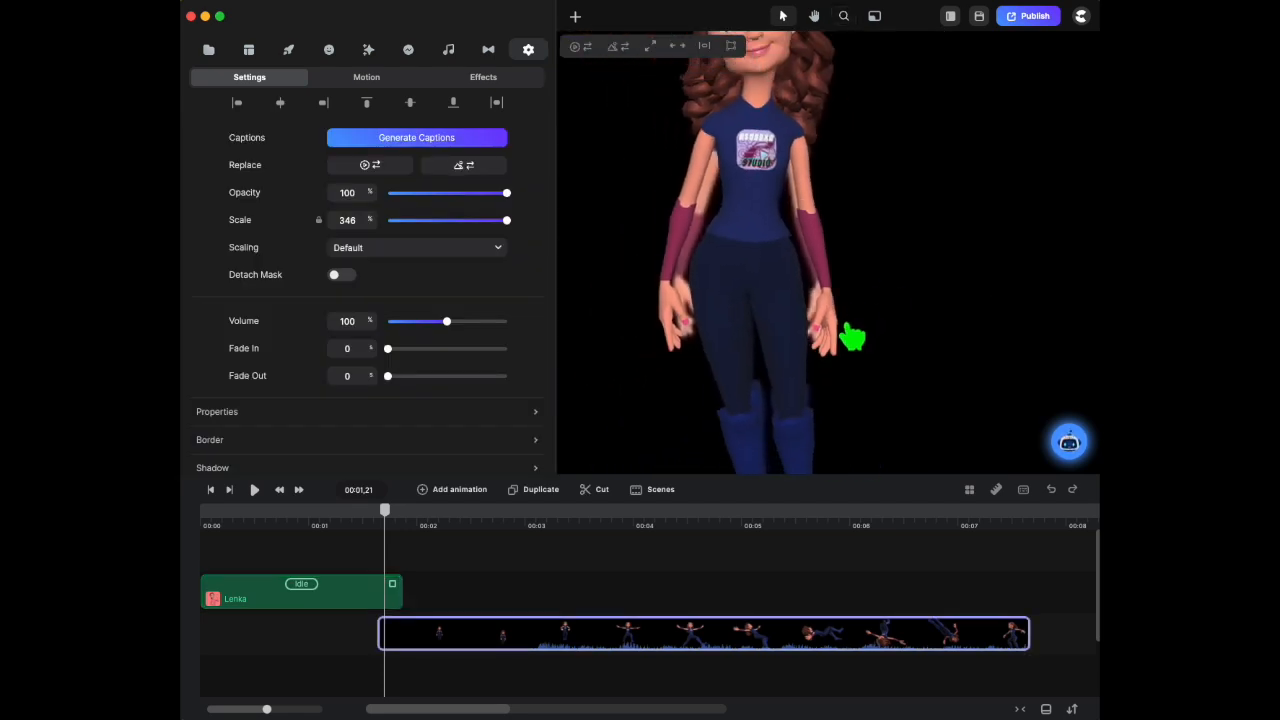
Move the flip video onto the Lenka avatar's track so it starts directly at the end of the Idle clip
left_click_drag(391, 521, 392, 556)
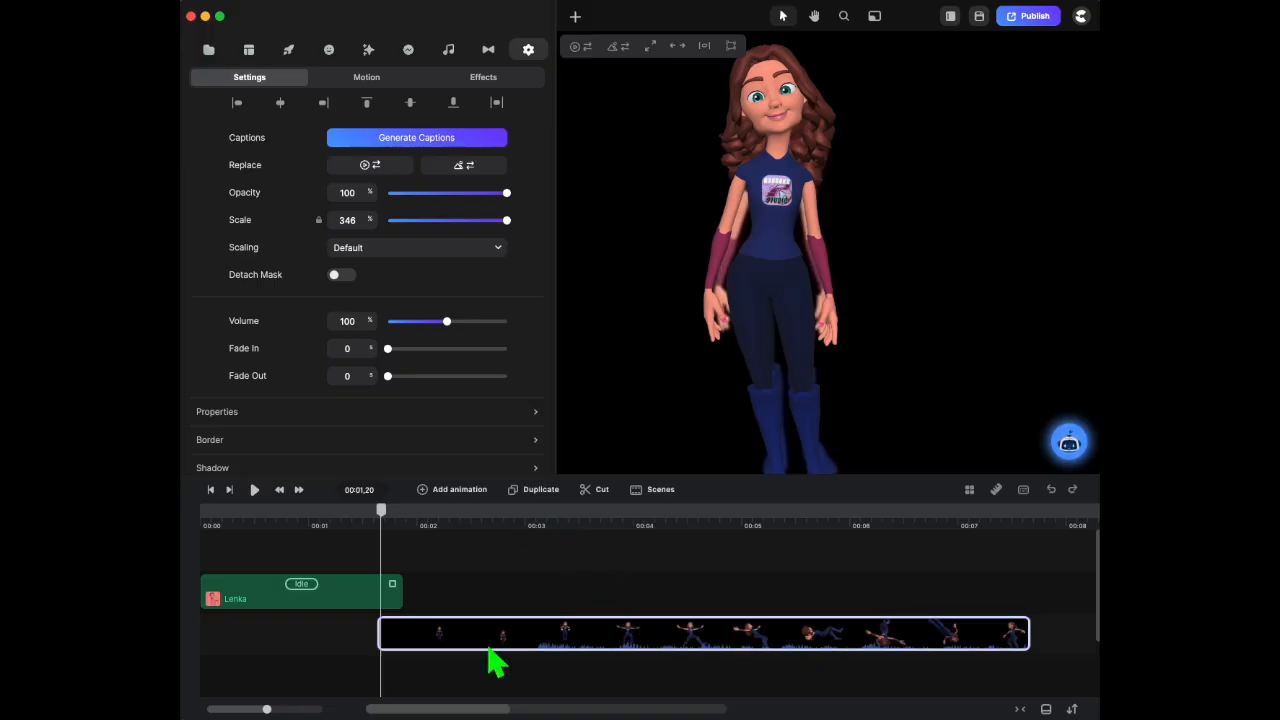
left_click_drag(485, 636, 514, 594)
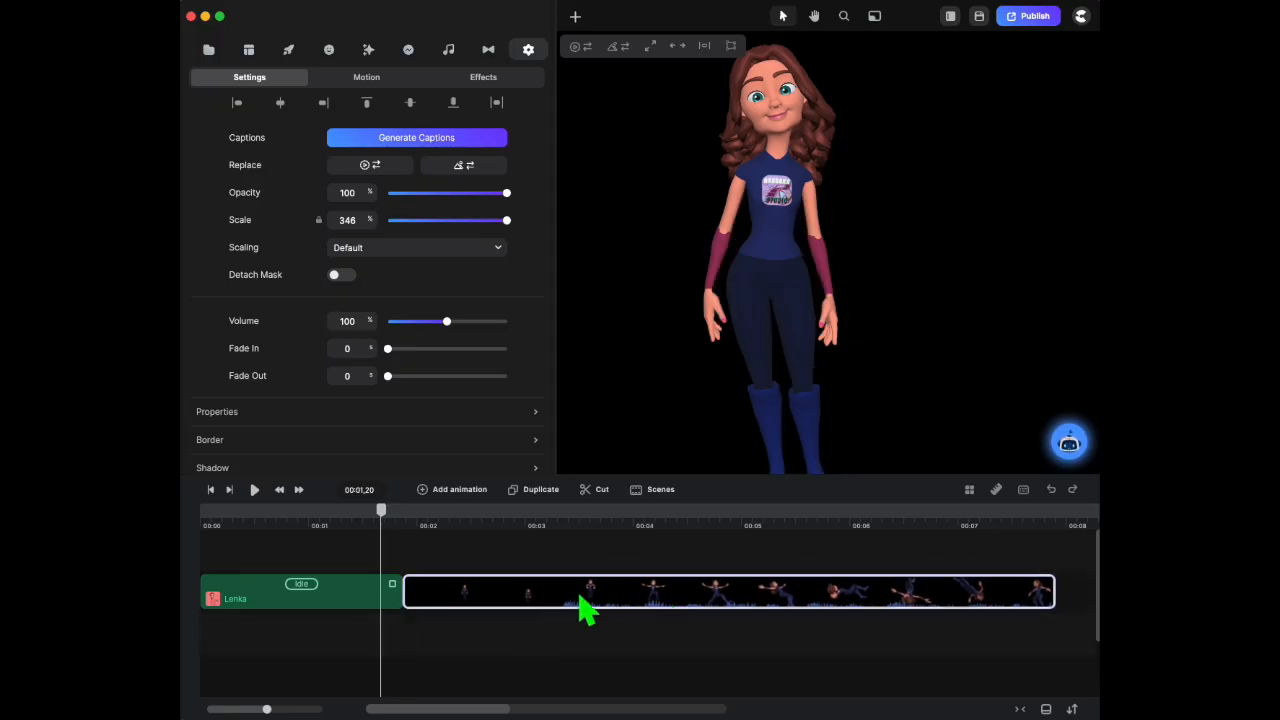
Move the flip video one track down so its opening overlaps the end of the Lenka Idle clip
mouse_move(386, 517)
left_mouse_down()
mouse_move(413, 522)
mouse_move(383, 529)
left_mouse_up()
left_click_drag(457, 594, 438, 642)
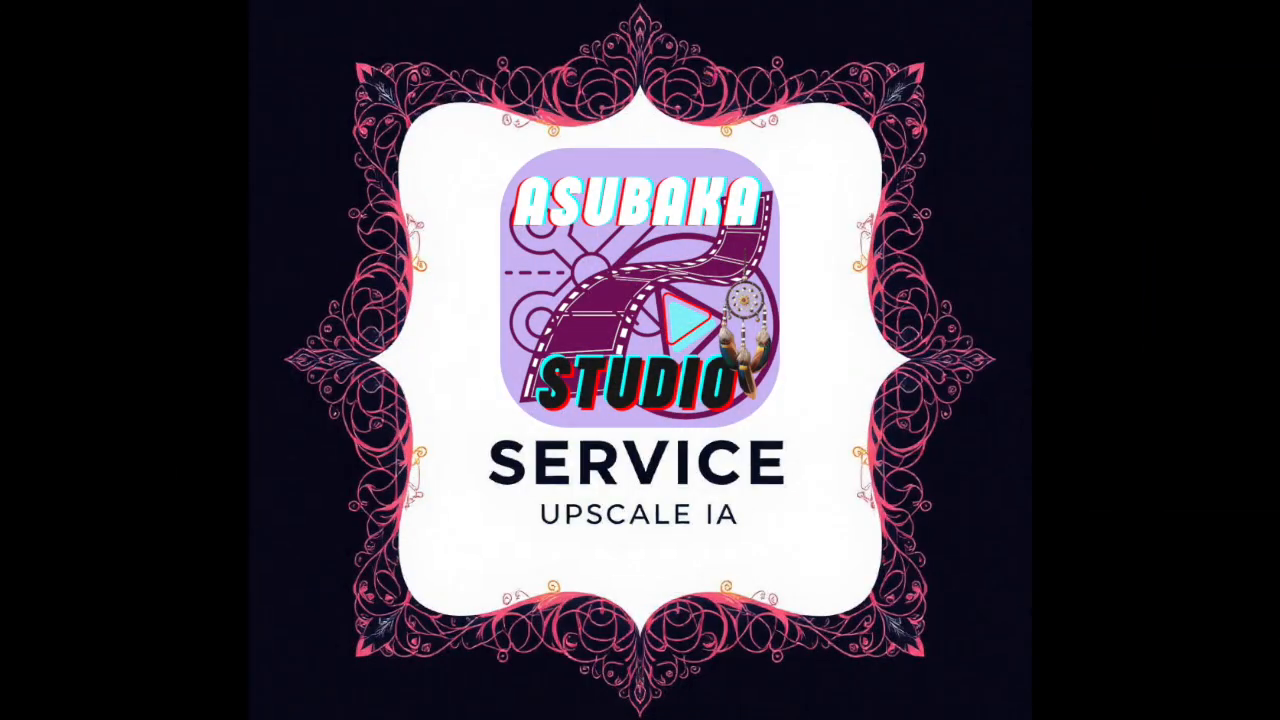
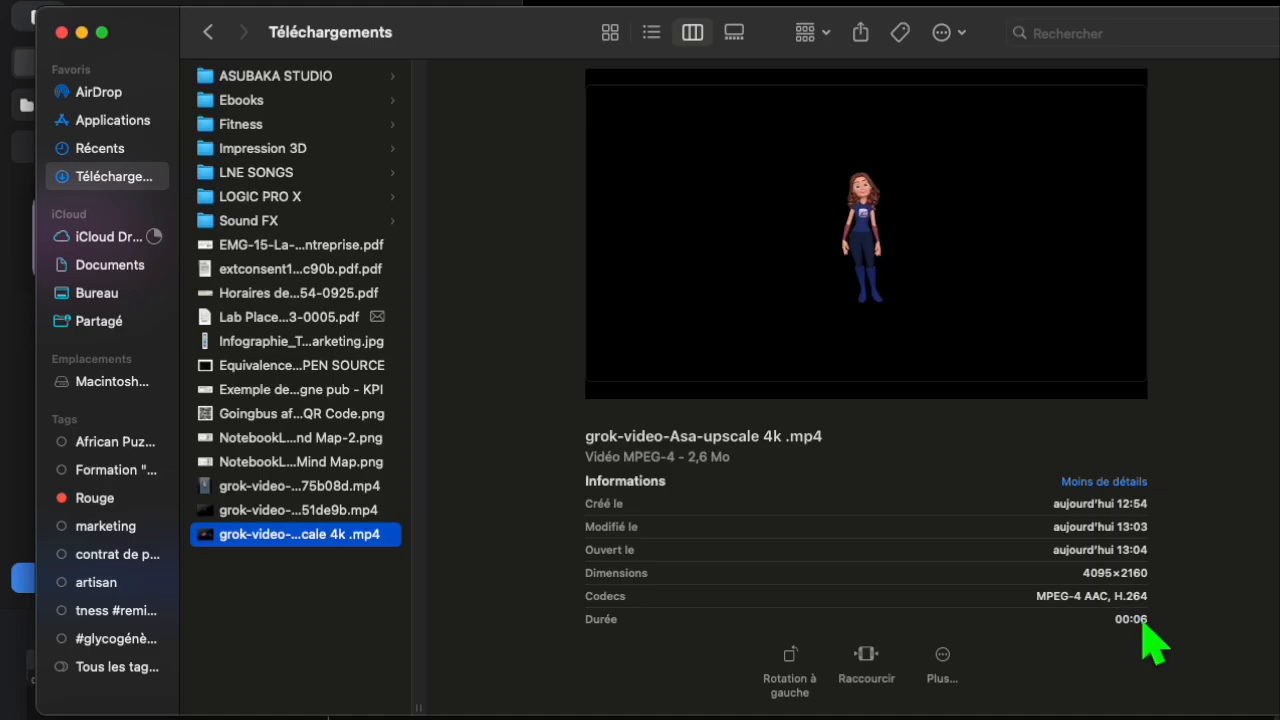
Import grok-video-Asa-upscale 4k .mp4 from the Téléchargements folder into the project media and close the folder window
left_click_drag(474, 33, 677, 37)
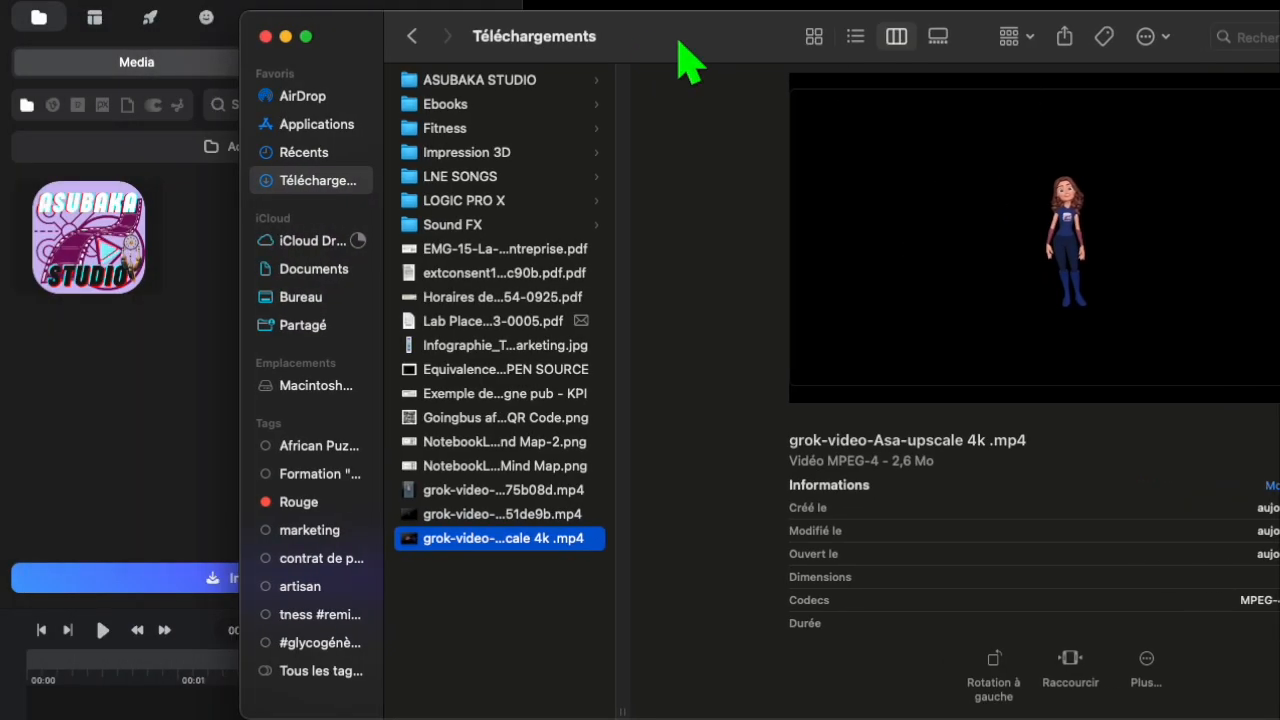
left_click_drag(646, 30, 786, 32)
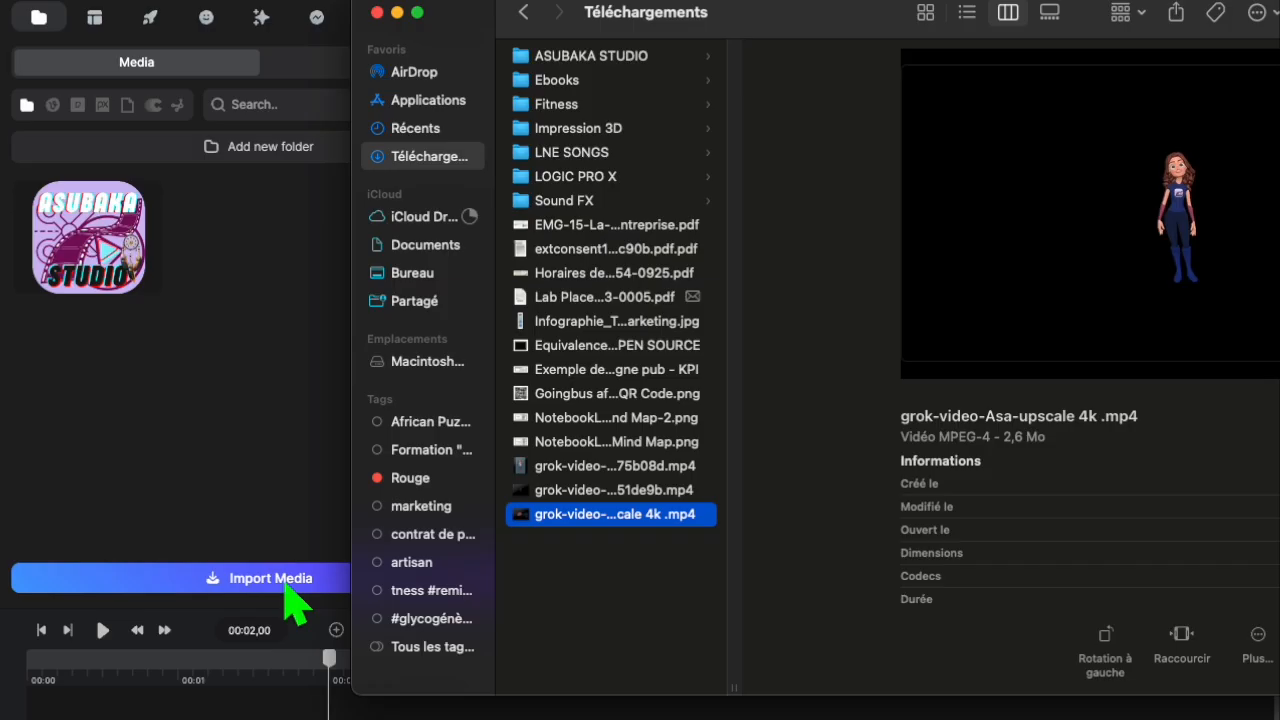
left_click_drag(610, 540, 238, 445)
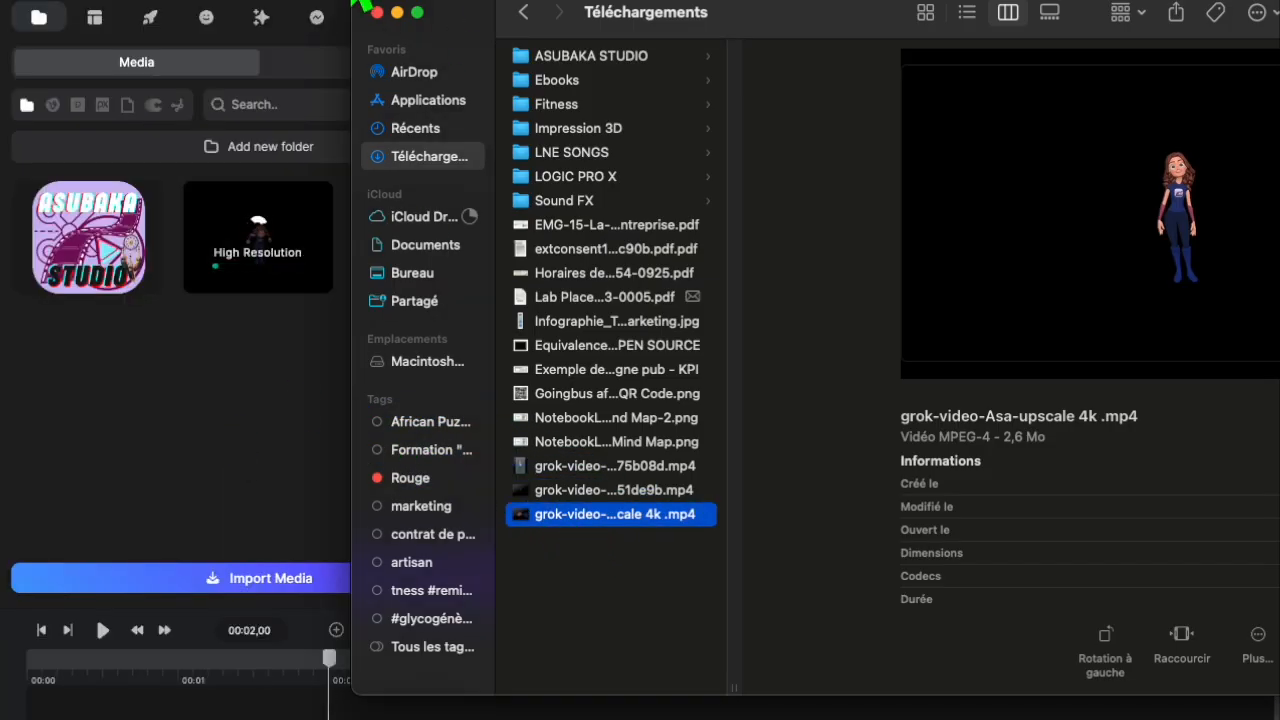
left_click(377, 13)
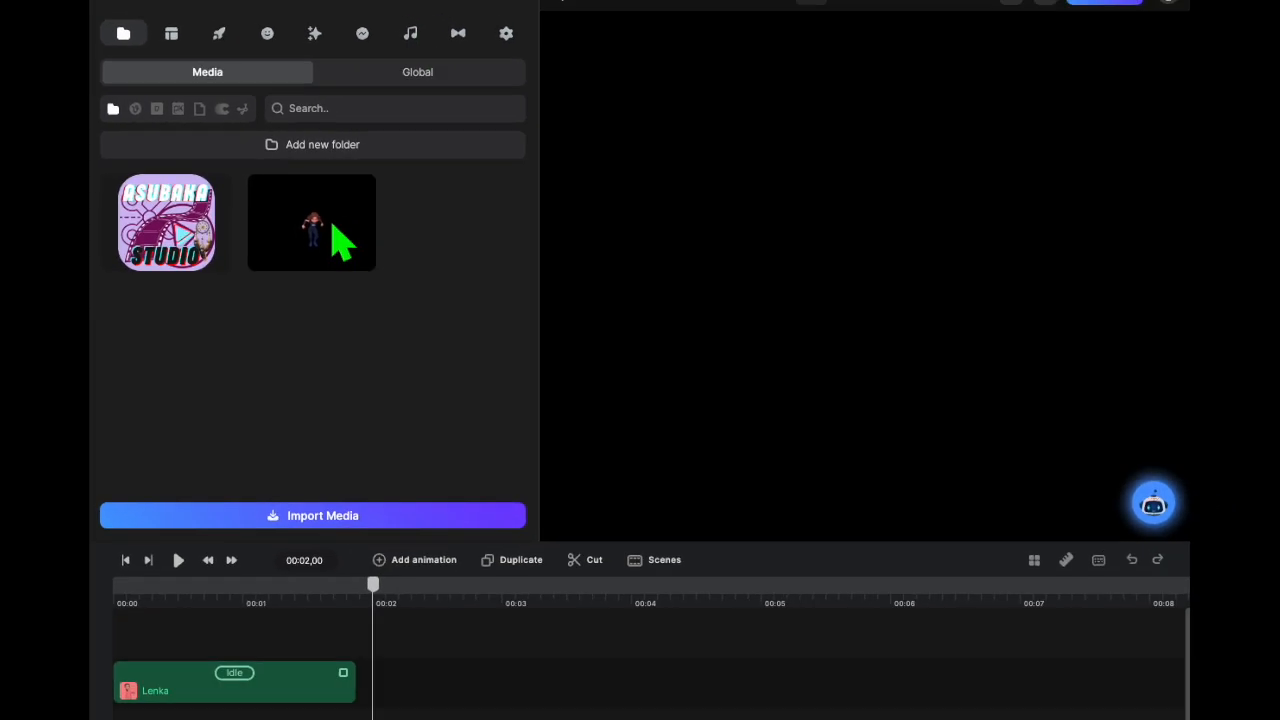
Place the upscaled video on the track below Lenka, starting at about 1.7 seconds, and go to the overlap
left_click_drag(287, 235, 396, 572)
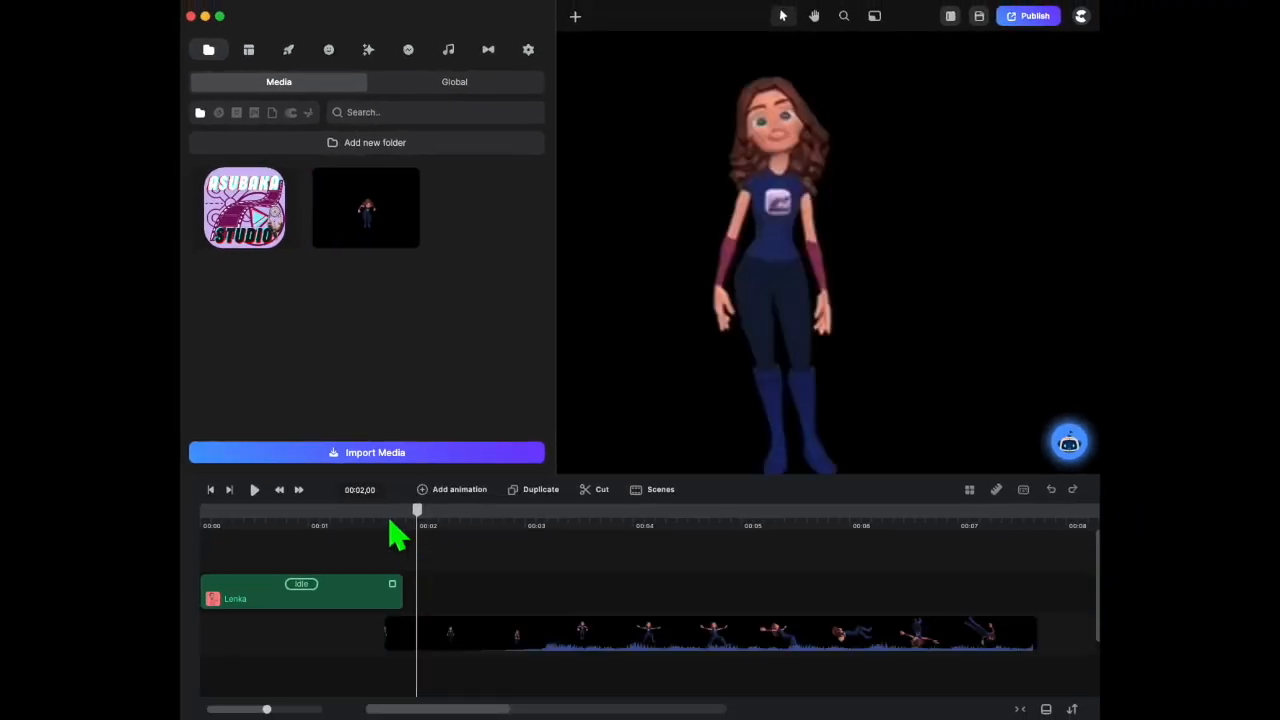
left_click(386, 520)
left_click_drag(390, 525, 400, 535)
Play the upscaled video, then replay the transition from the Lenka avatar starting at the beginning of the timeline
left_click(254, 489)
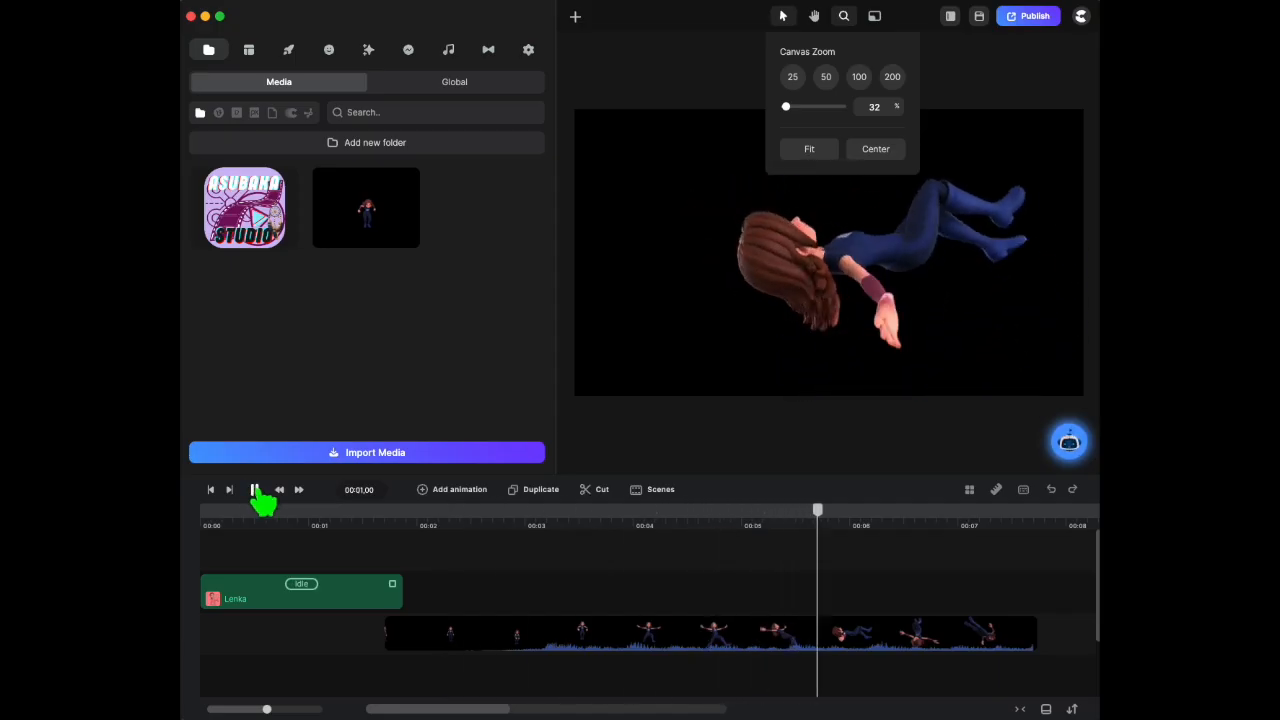
left_click(254, 489)
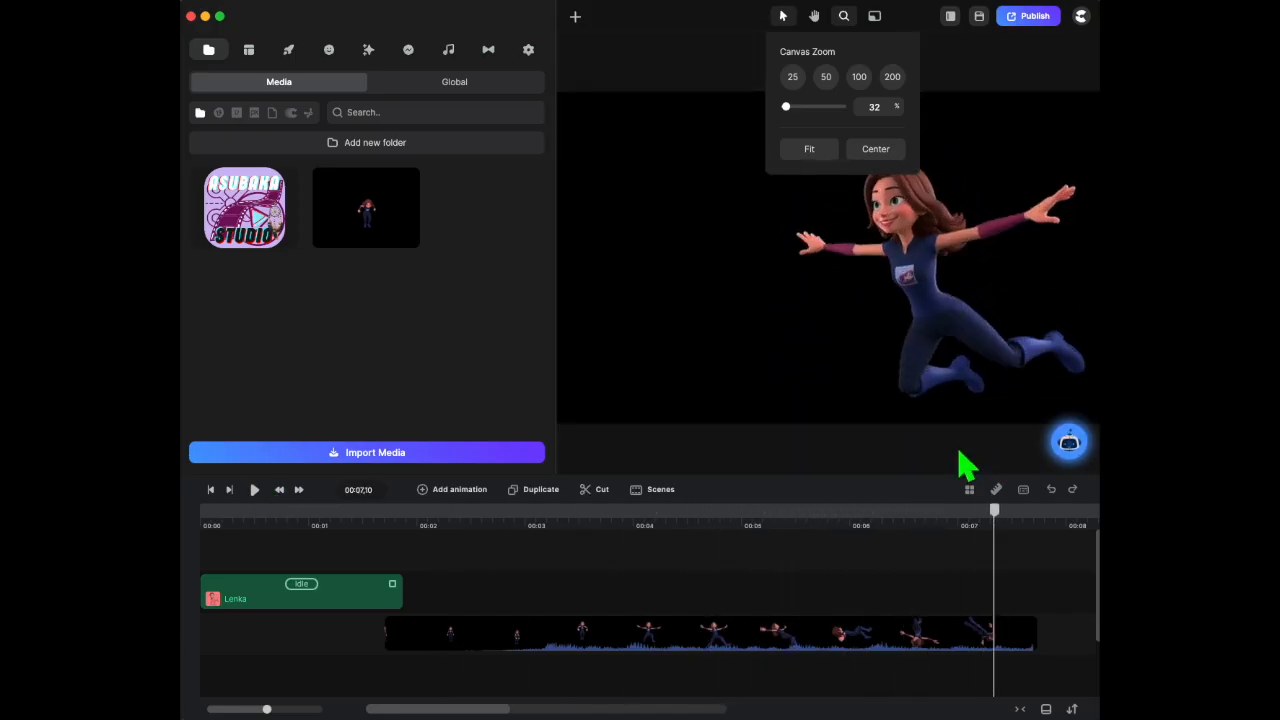
left_click(912, 458)
left_click(210, 490)
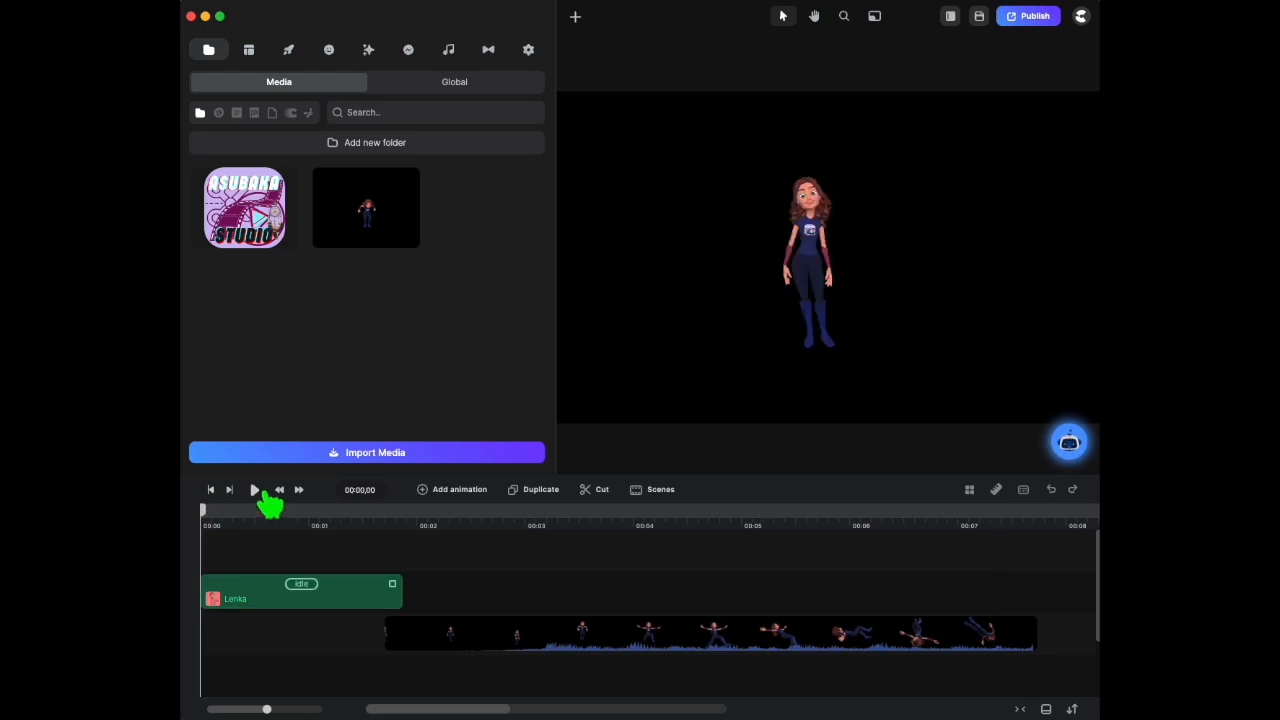
left_click(254, 490)
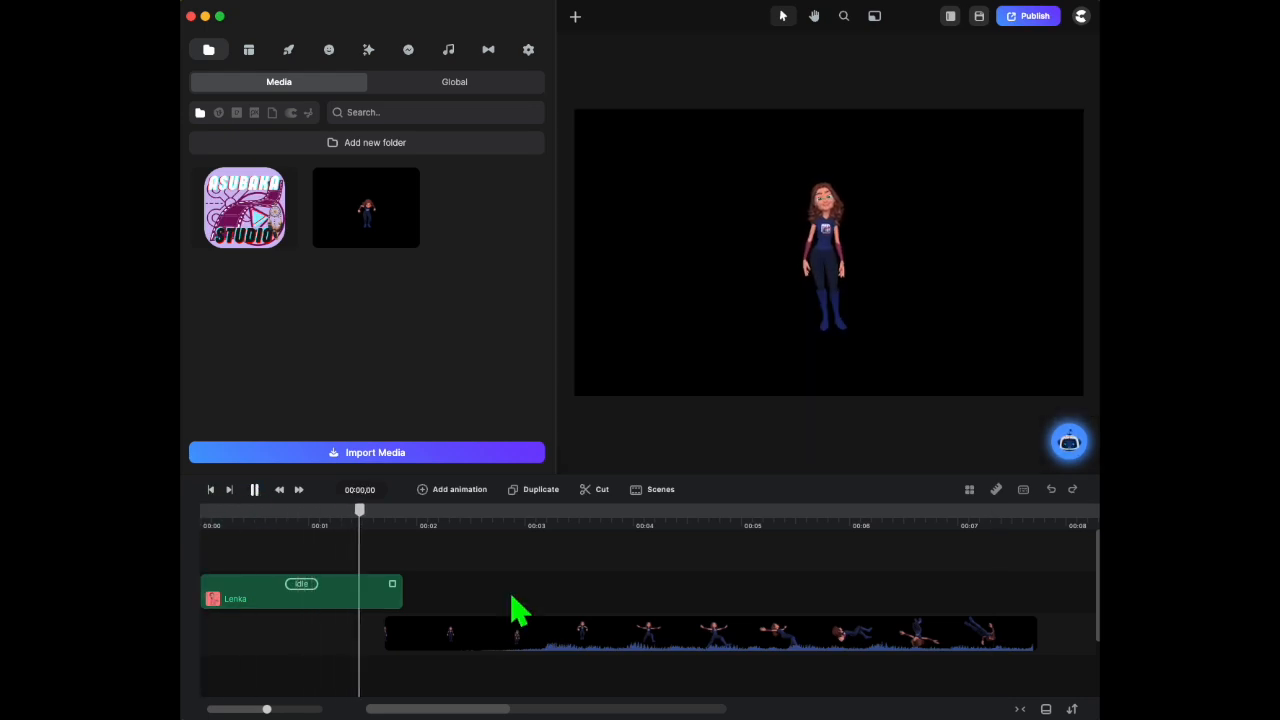
left_click(254, 490)
At 00:01,24, shift the upscaled video sideways on the canvas so its figure stands beside the Lenka avatar for comparison
left_click(398, 530)
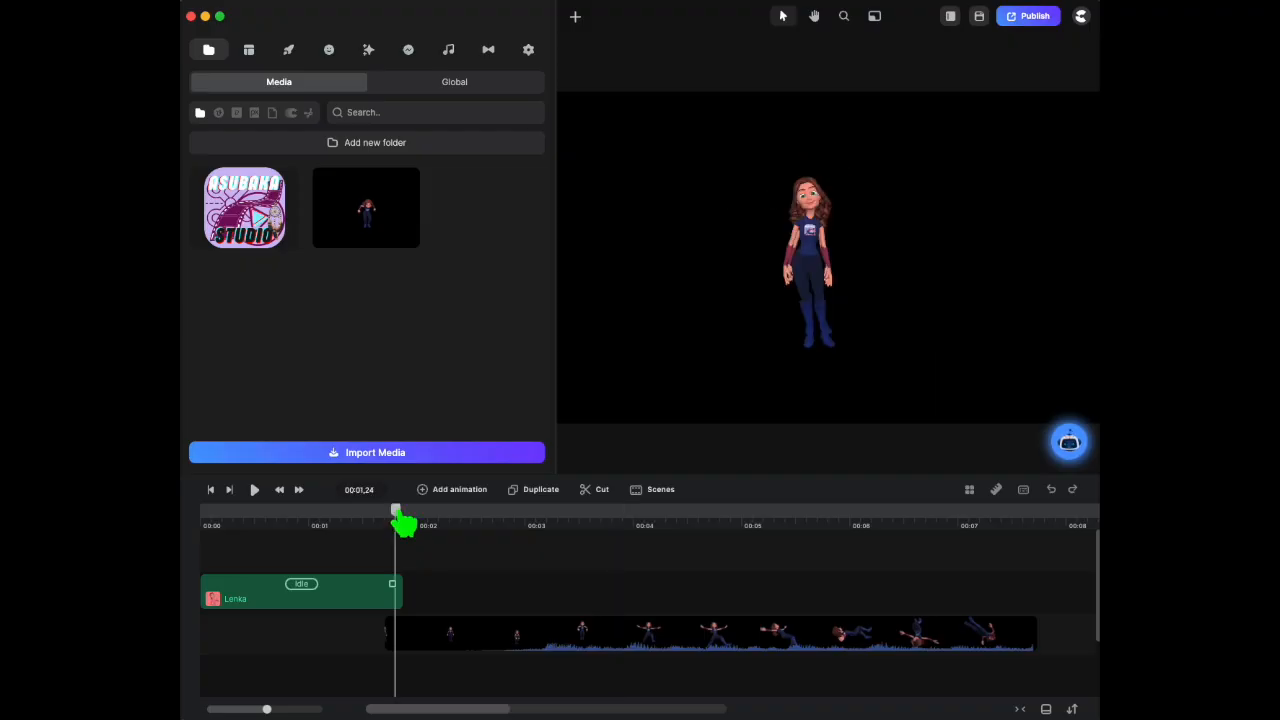
scroll(837, 342, "up", 5)
left_click(840, 342)
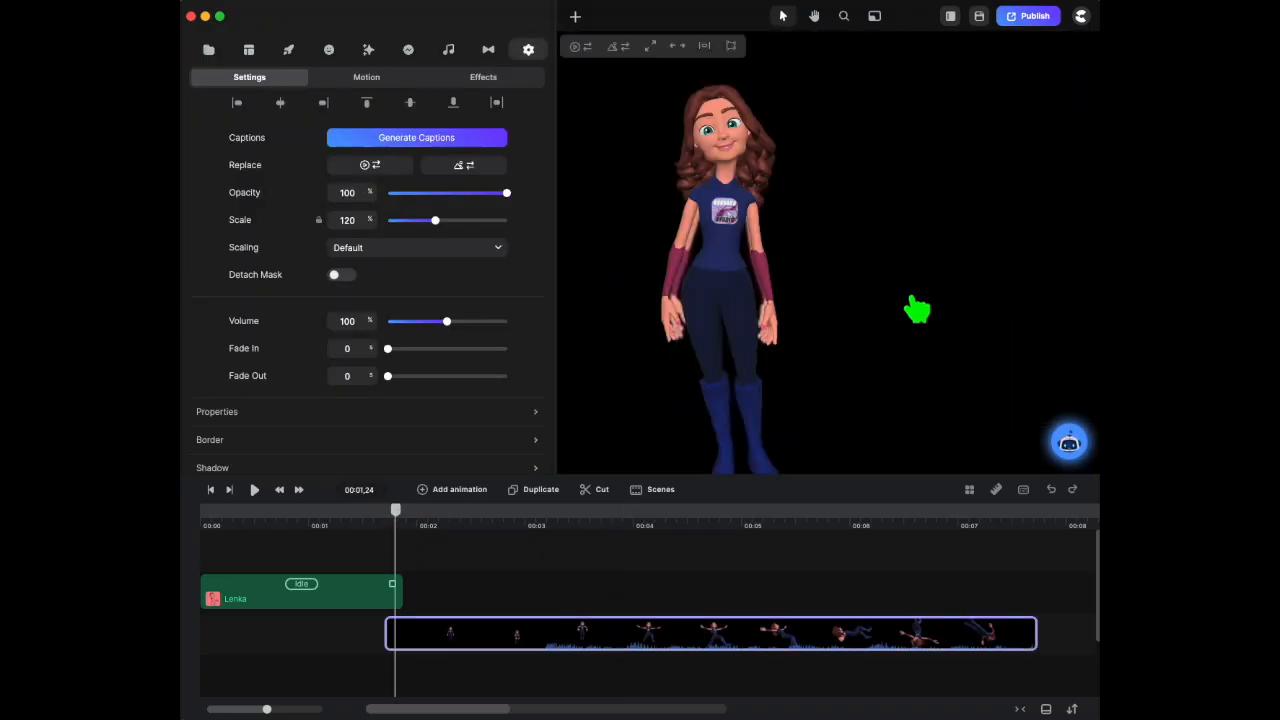
scroll(917, 310, "down", 5)
left_click_drag(927, 312, 949, 313)
scroll(948, 320, "up", 5)
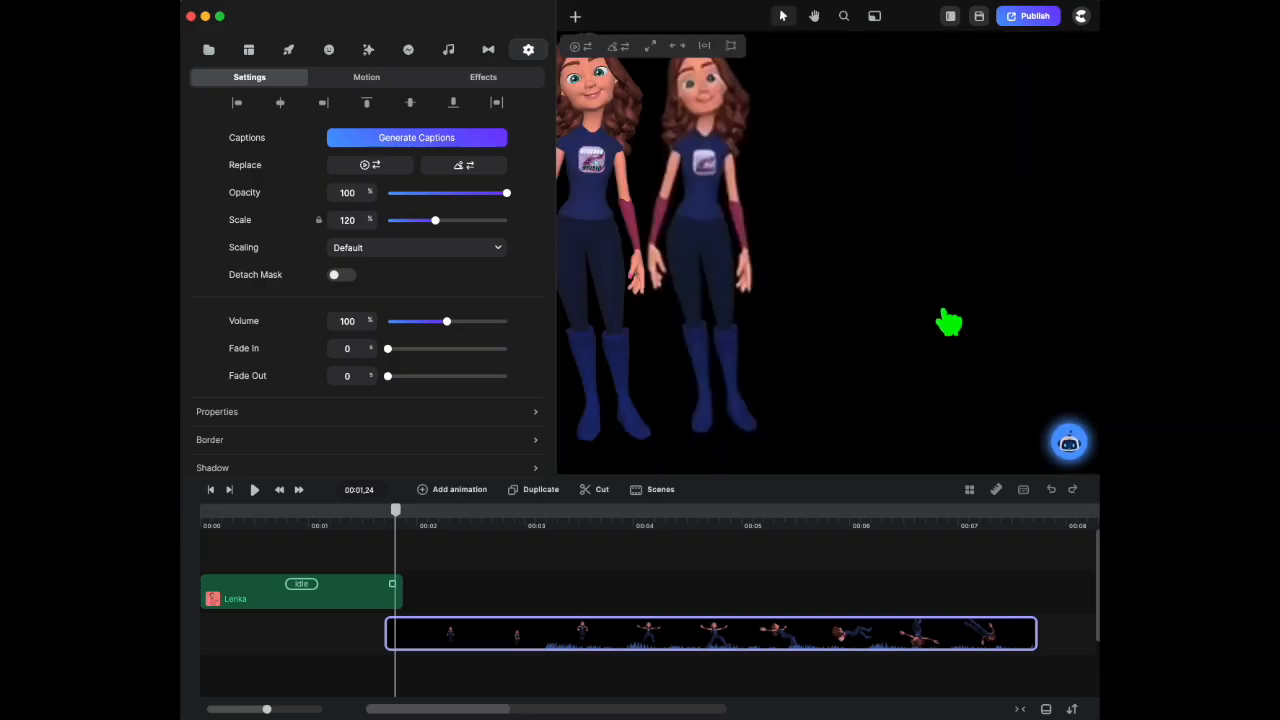
scroll(948, 322, "down", 2)
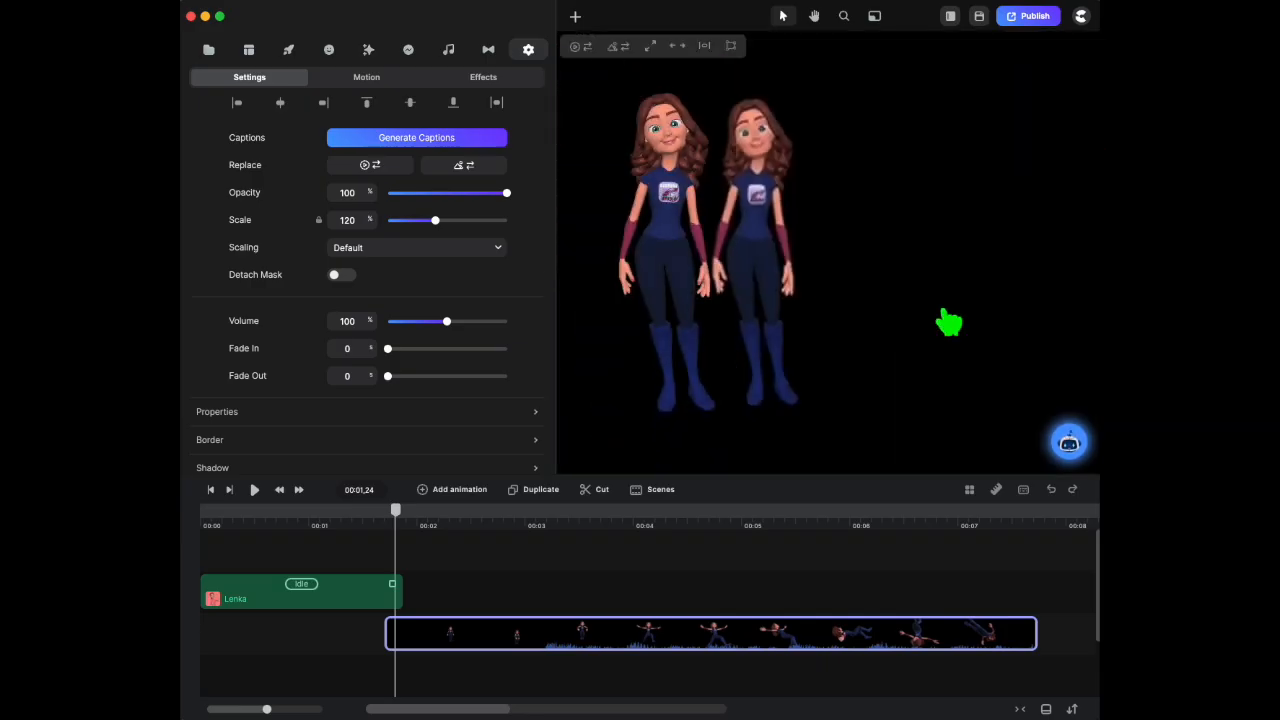
scroll(882, 292, "down", 3)
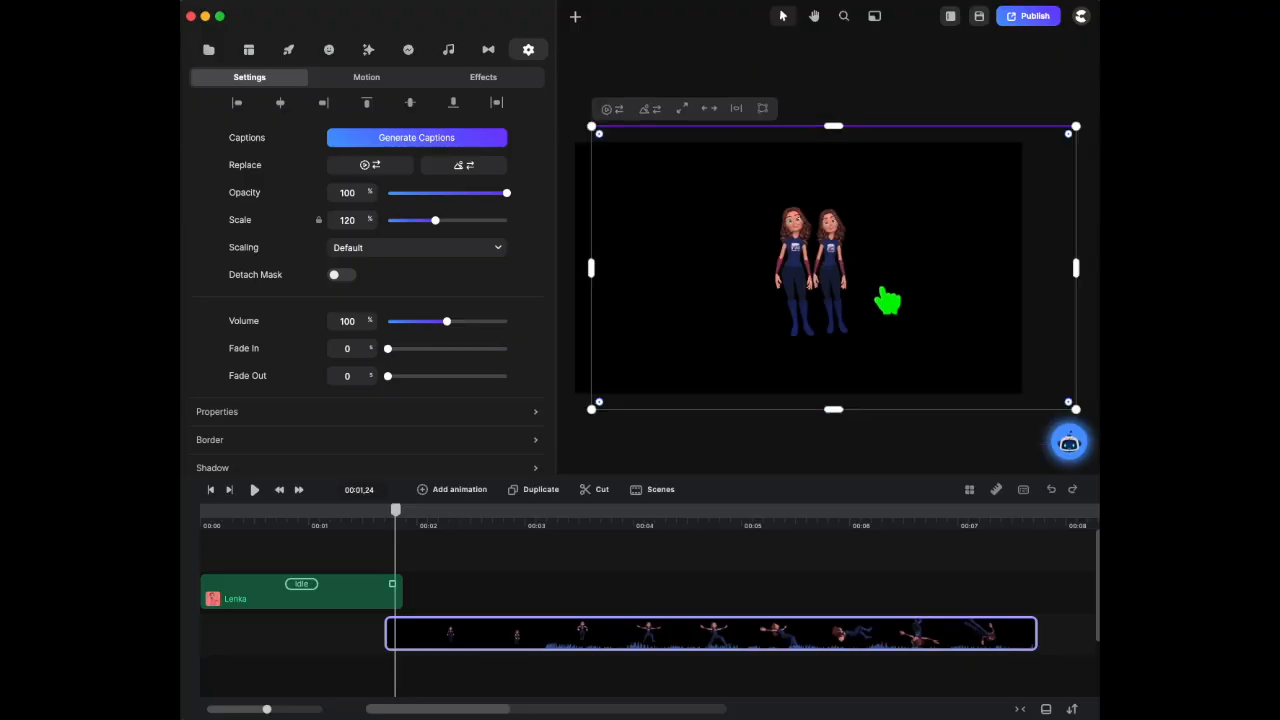
Stretch the upscaled video to a scale of about 123% to match the Lenka avatar's size, and align its figure over the avatar
left_click_drag(847, 140, 851, 129)
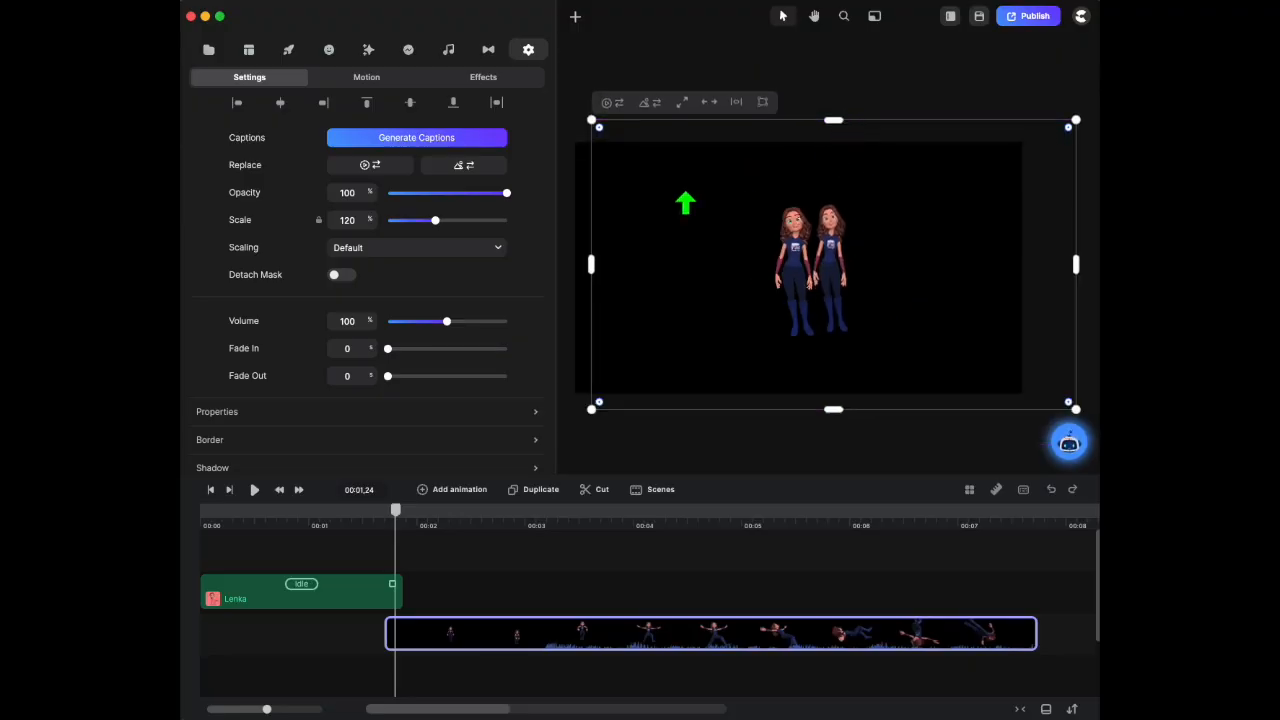
left_click_drag(602, 278, 594, 286)
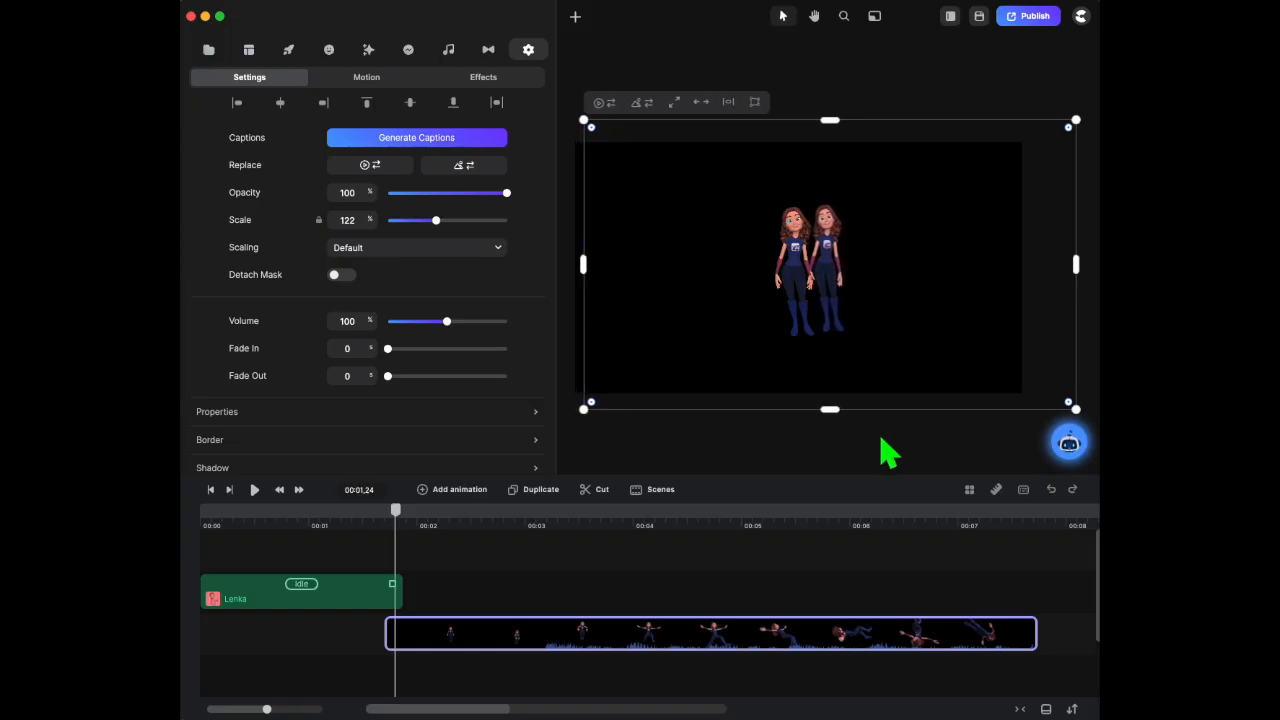
left_click_drag(834, 428, 840, 430)
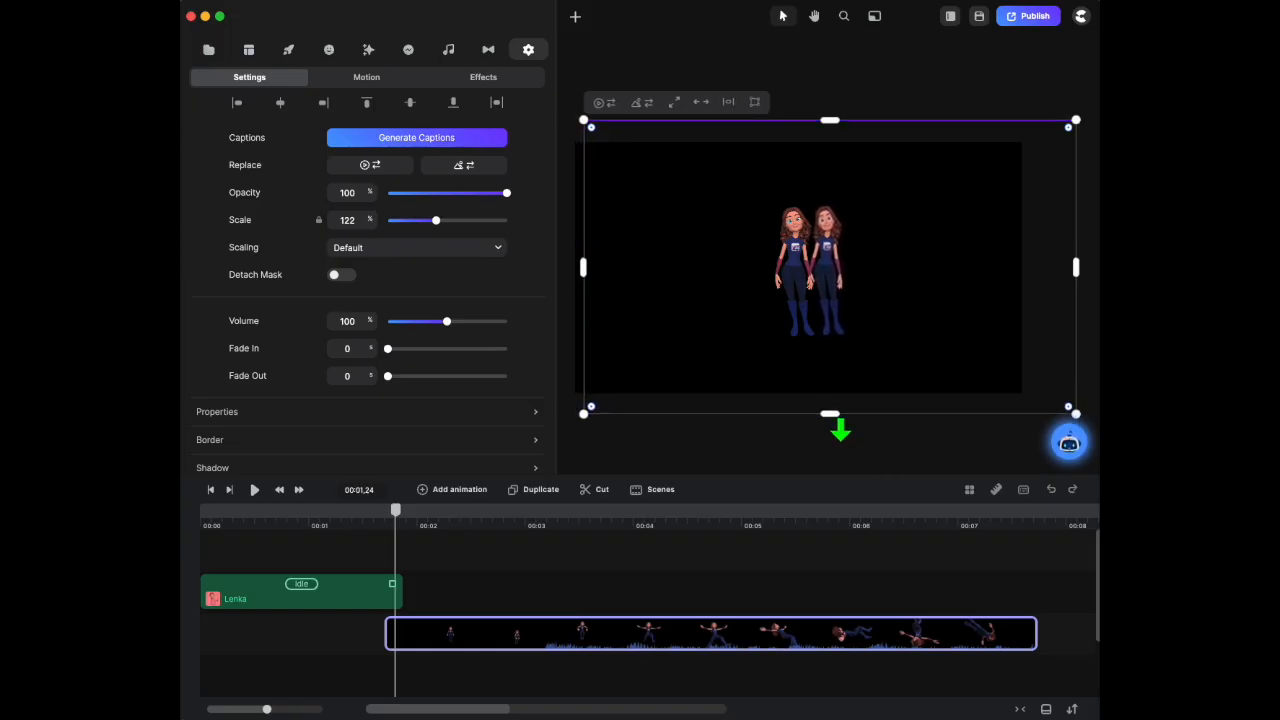
left_click_drag(1088, 281, 1091, 281)
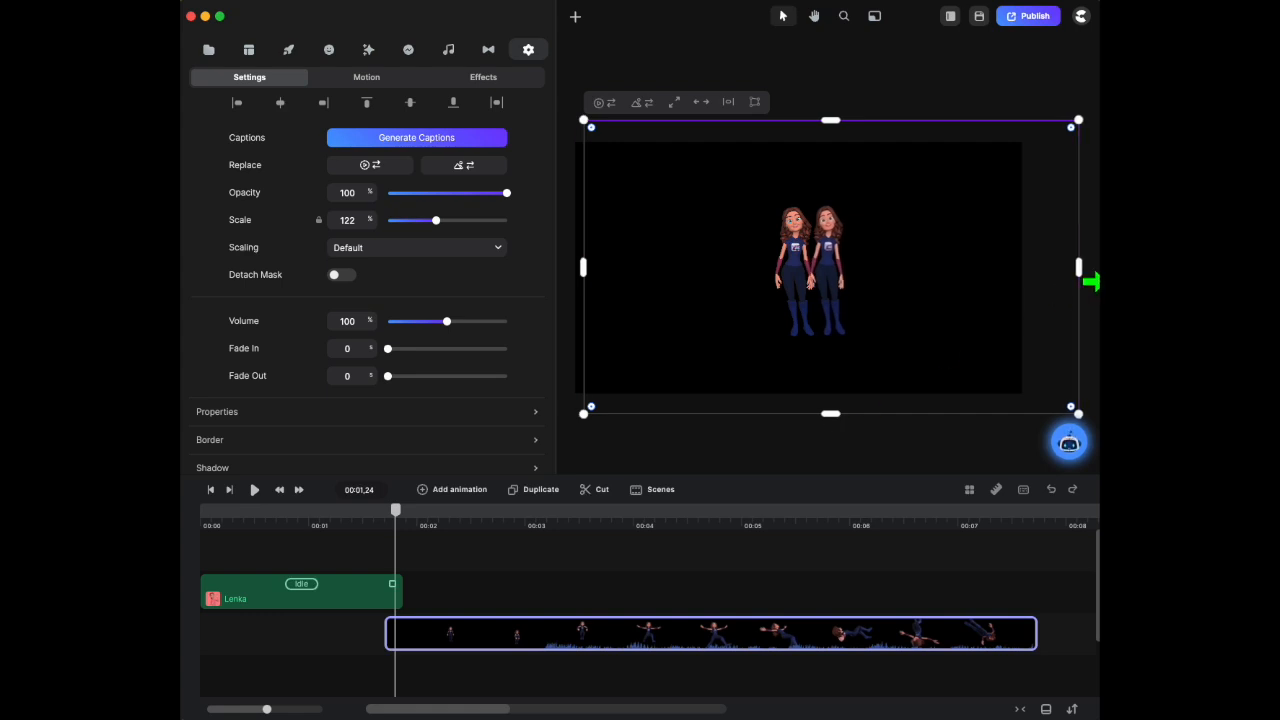
left_click_drag(928, 333, 902, 331)
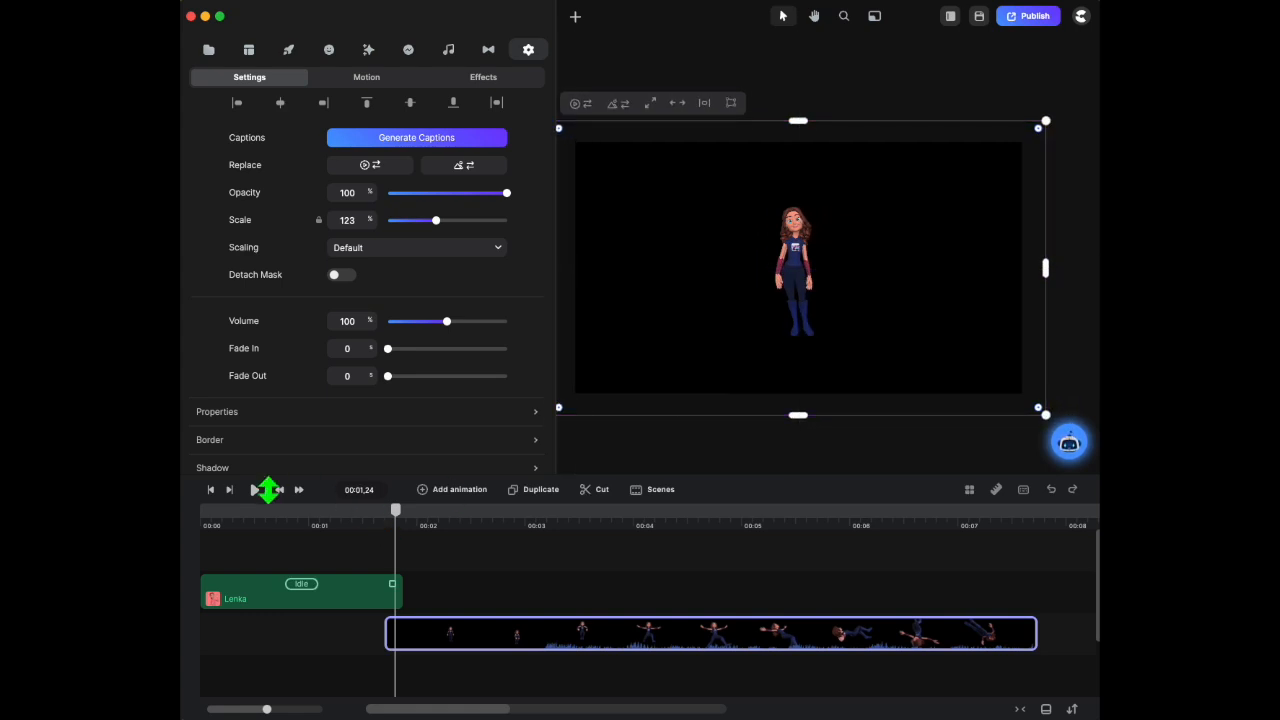
Play the whole sequence from the beginning to check the transition between the avatar and the video
left_click(207, 491)
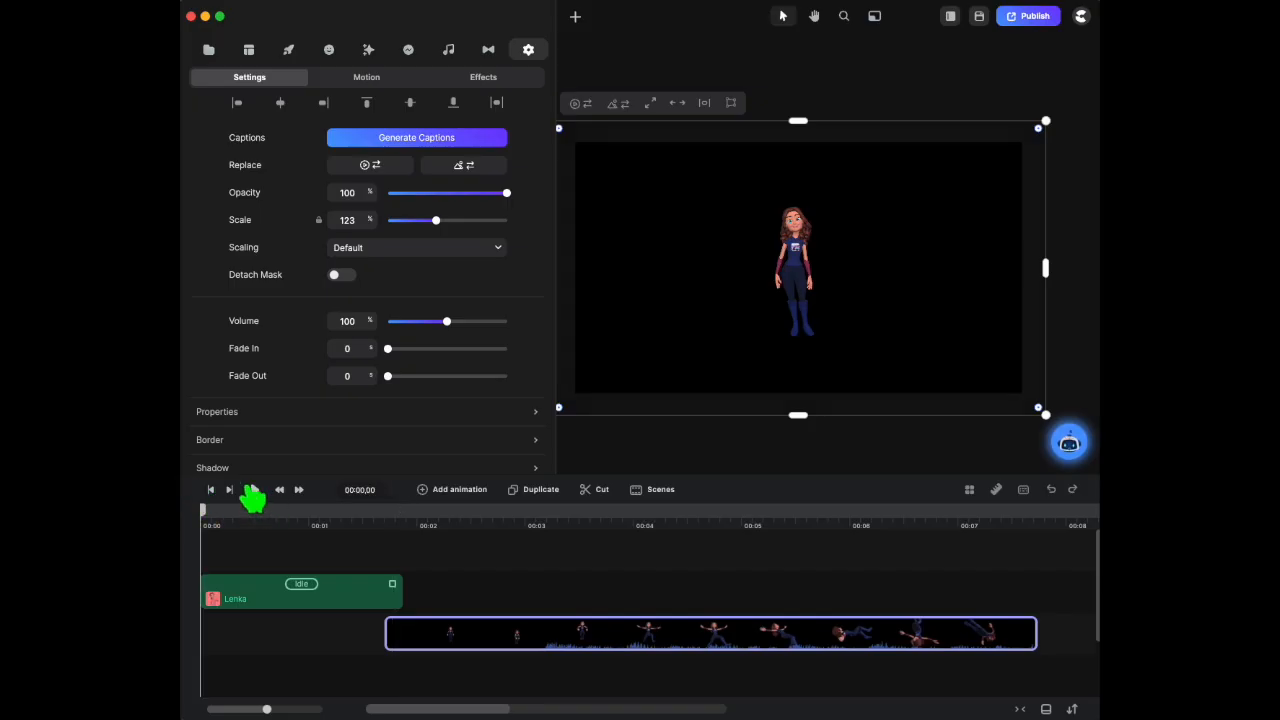
left_click(252, 490)
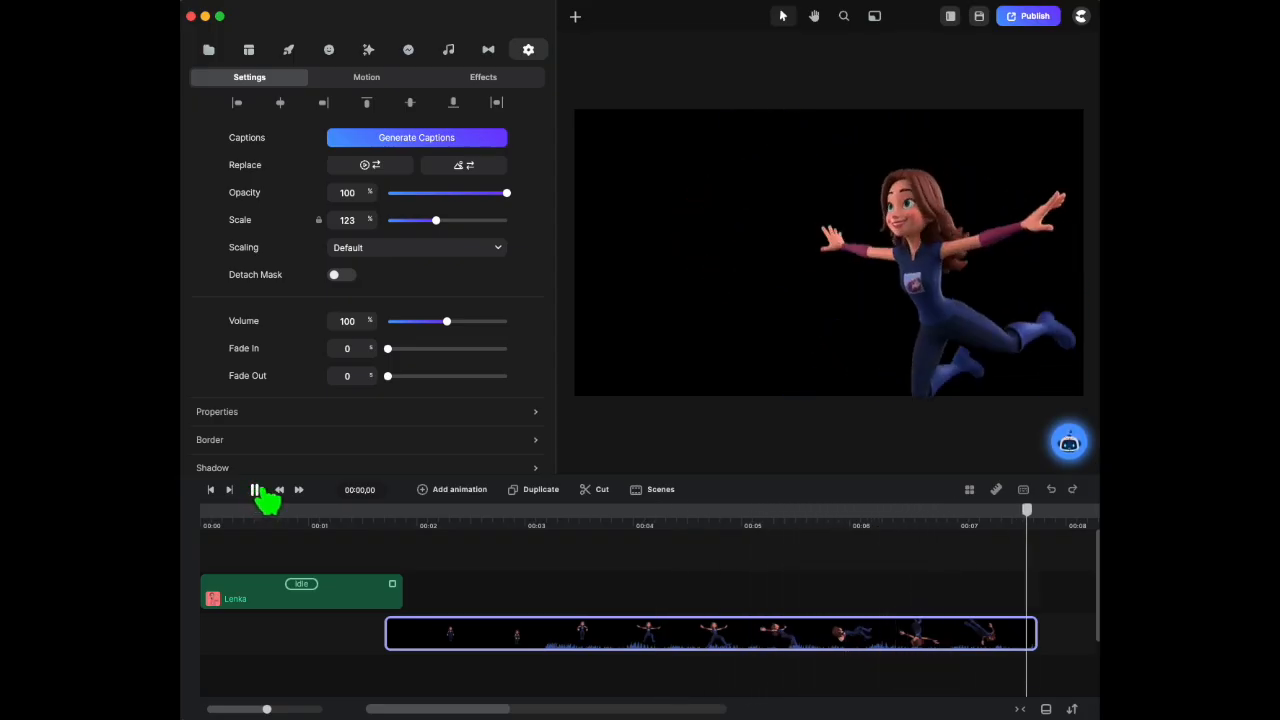
left_click(210, 490)
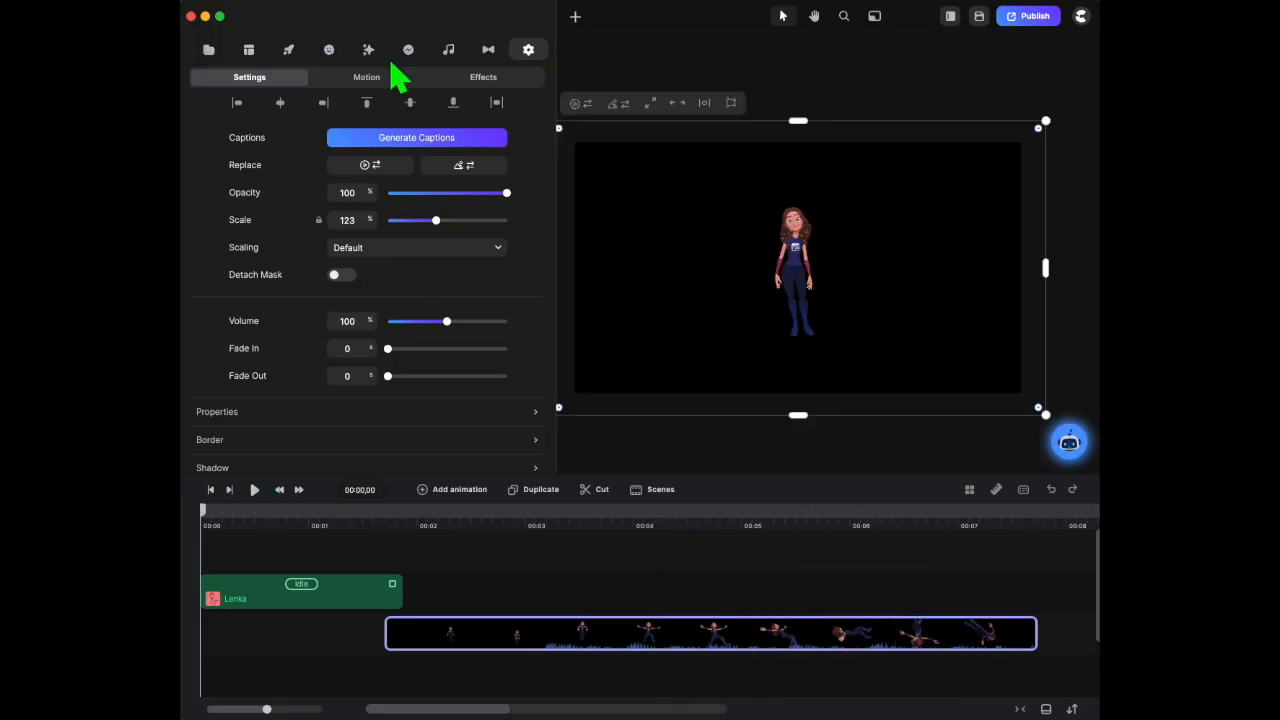
Add the Earth background with the moon from the 3D category beneath both clips, starting at the beginning of the timeline
left_click(289, 52)
left_click(382, 165)
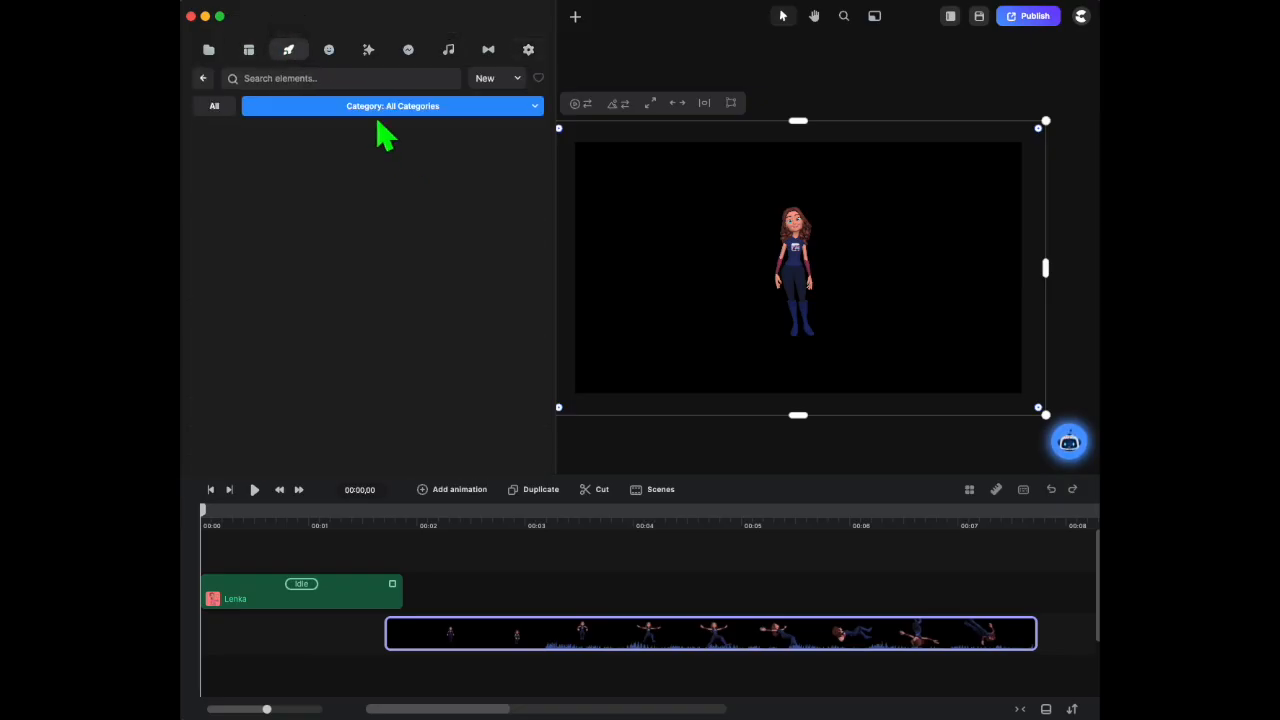
left_click(424, 112)
left_click(271, 143)
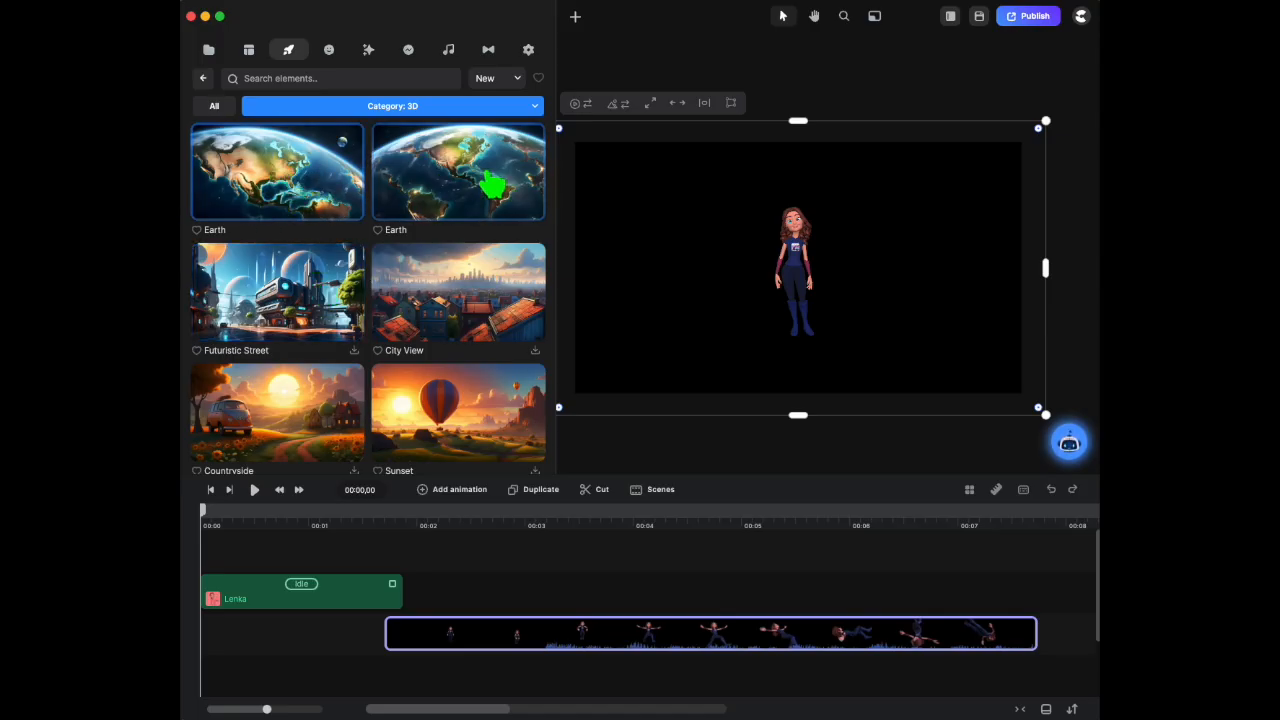
left_click_drag(367, 190, 265, 672)
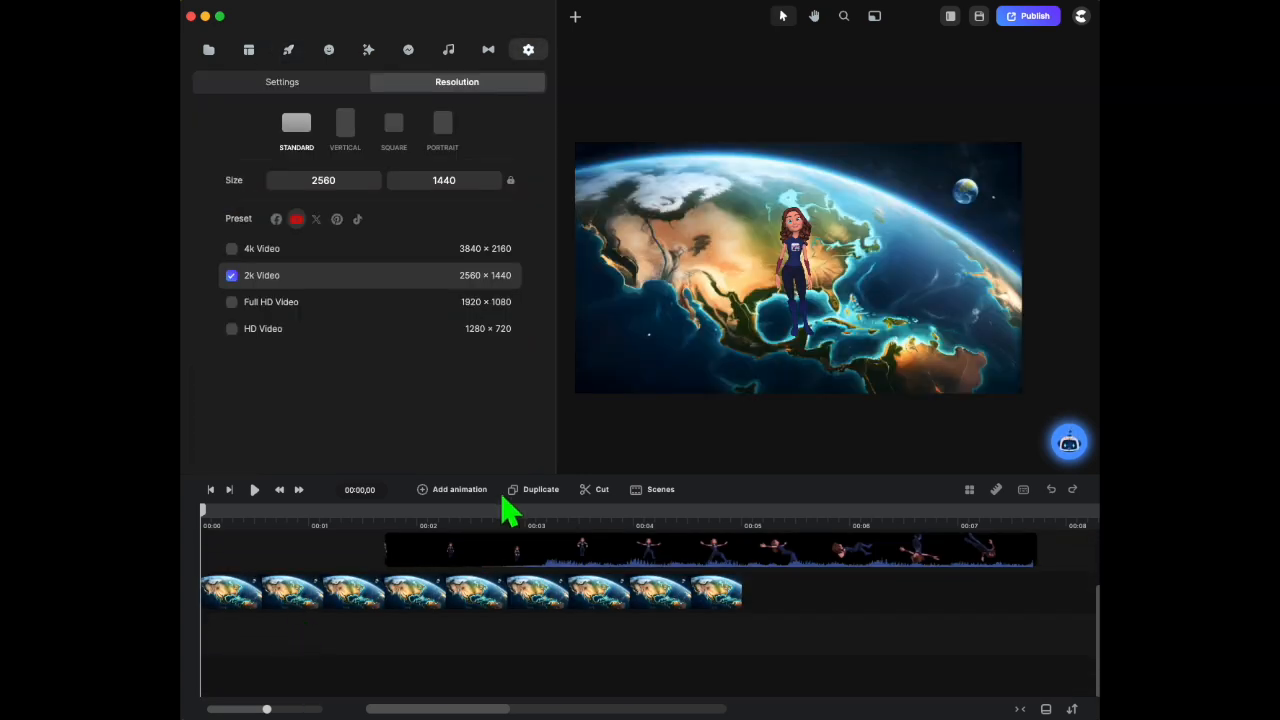
Enlarge the Lenka avatar slightly and reposition it over western North America on the Earth background
scroll(420, 560, "up", 3)
left_click(350, 596)
left_click_drag(741, 297, 840, 331)
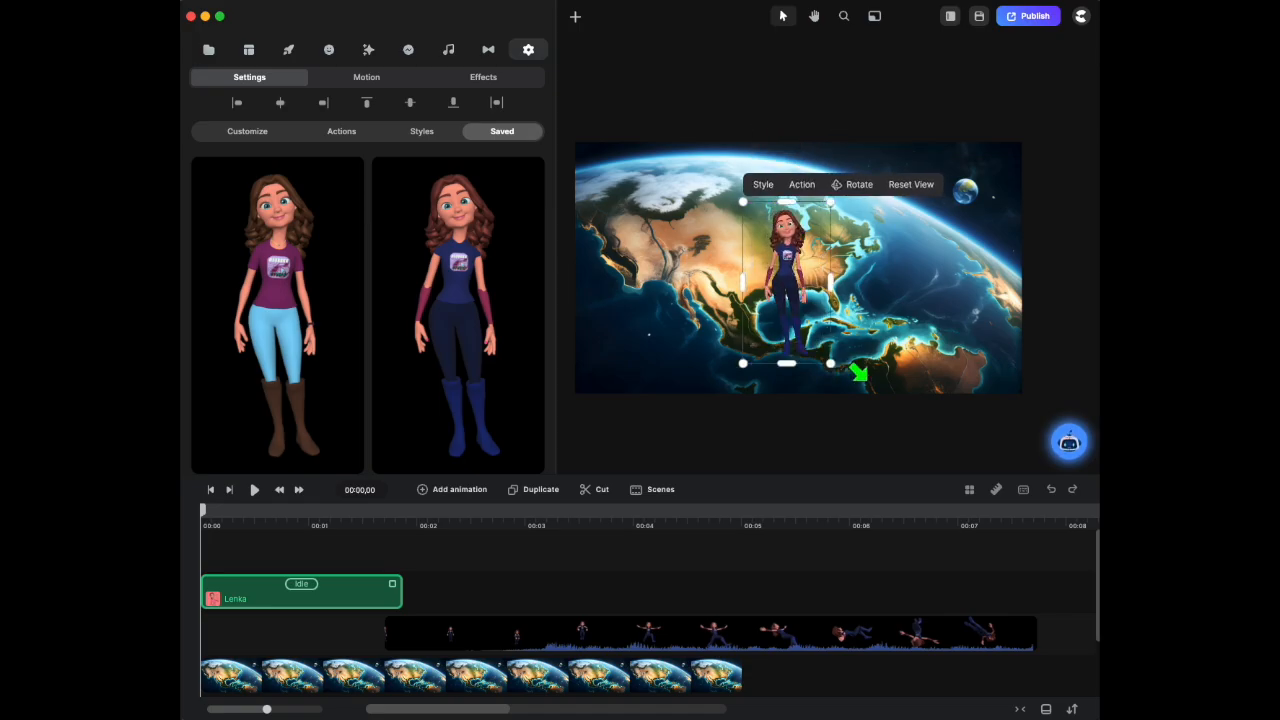
left_click_drag(800, 280, 744, 268)
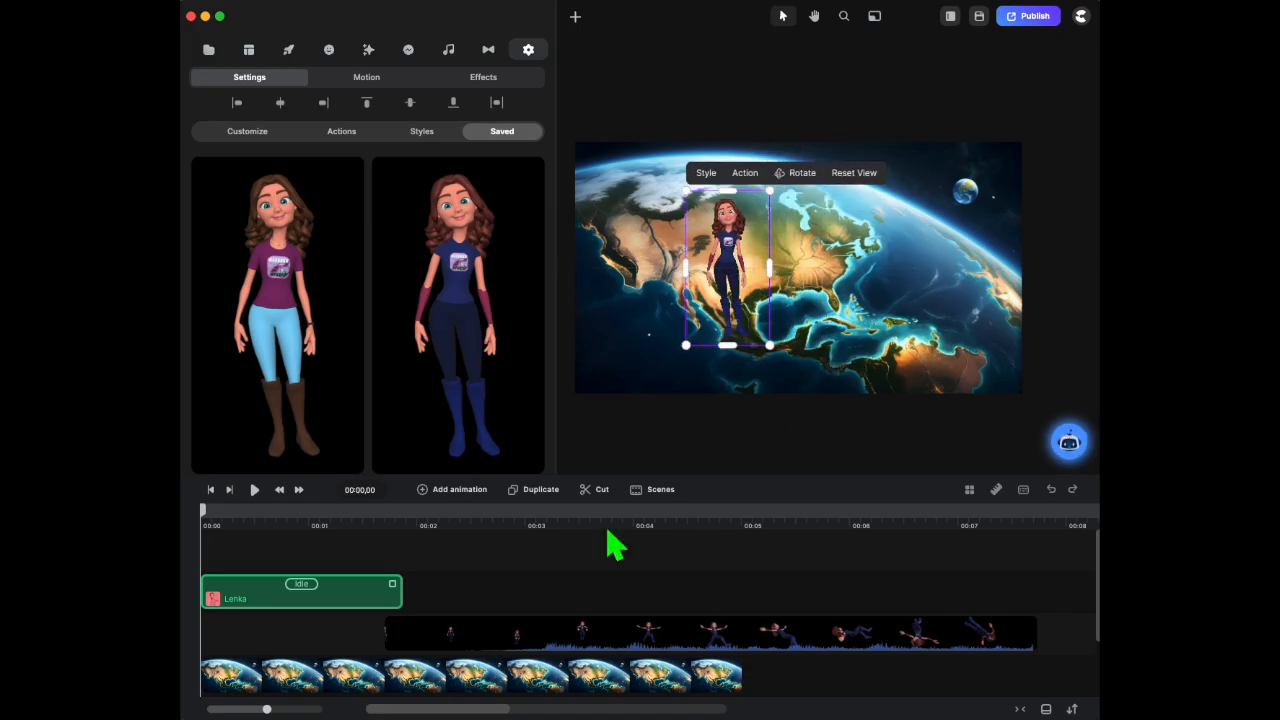
Examine the upscaled video over the Earth background between 00:02,15 and 00:03,07
left_click_drag(212, 520, 471, 636)
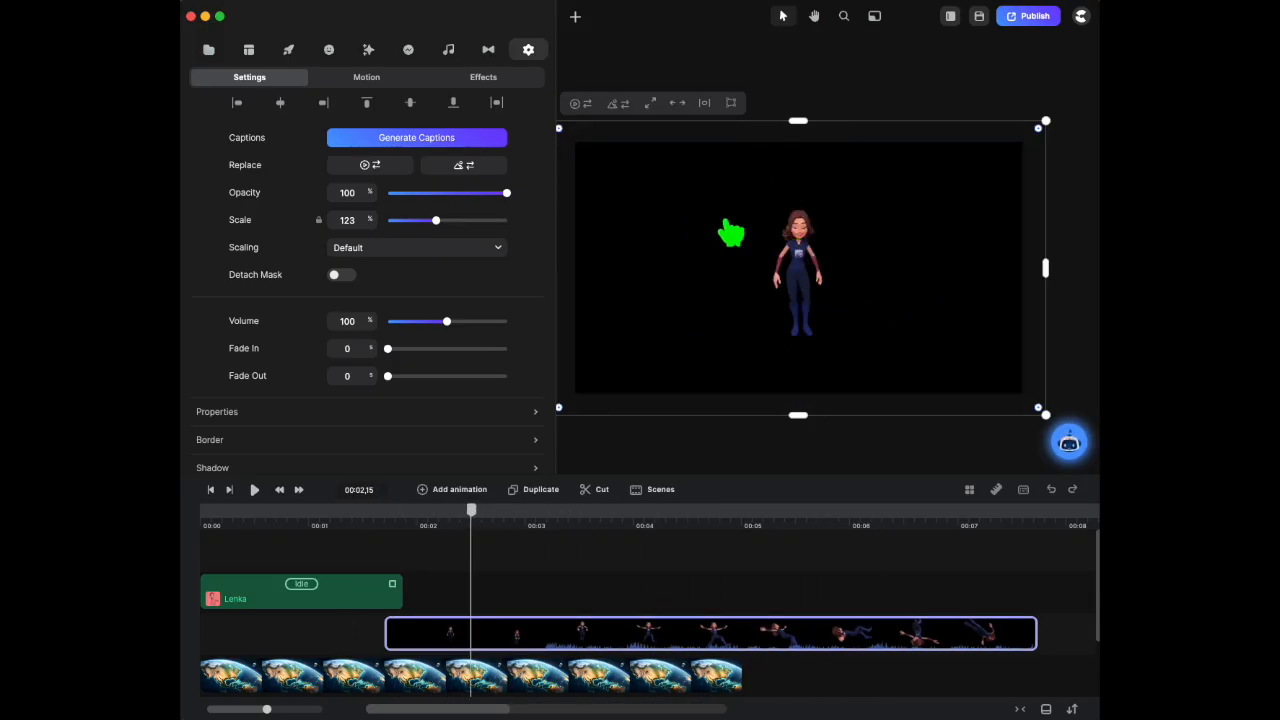
left_click_drag(475, 520, 505, 563)
left_click(548, 568)
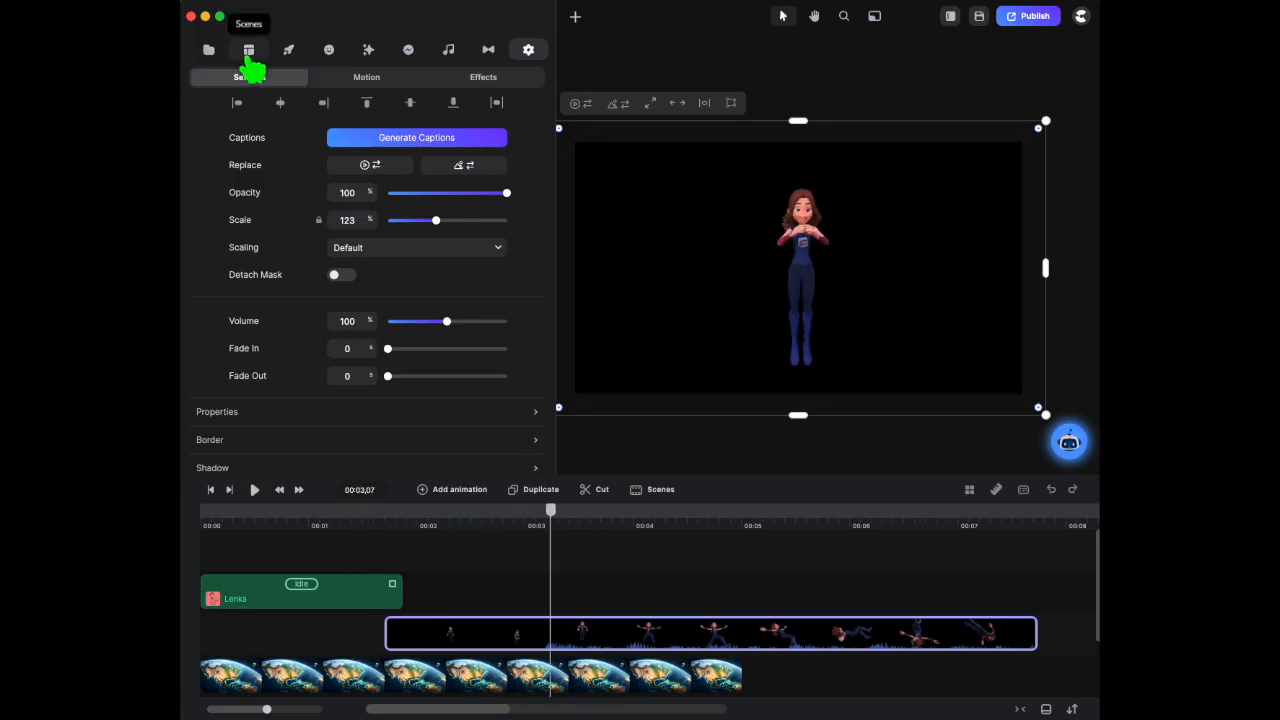
Add the Computer element from the downloaded Boost Elements above the video, starting just before 00:03, and place it right of the woman
left_click(289, 50)
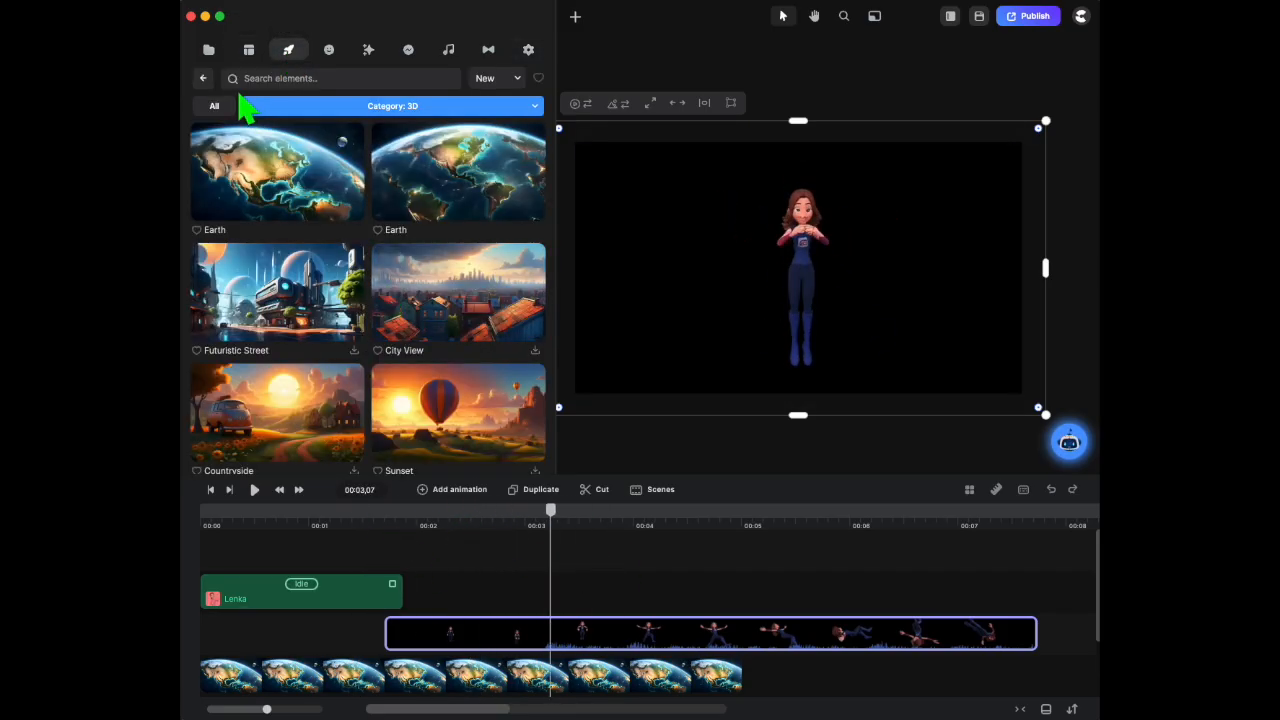
left_click(204, 80)
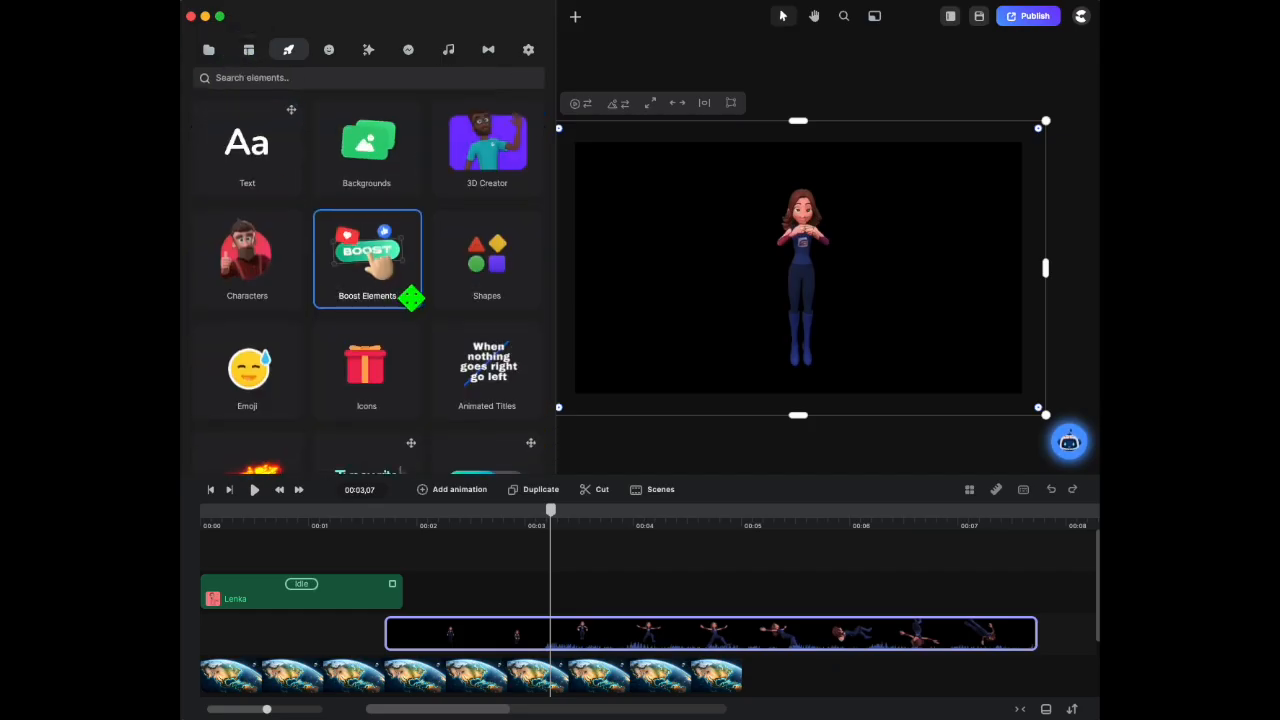
scroll(463, 180, "down", 3)
left_click(391, 275)
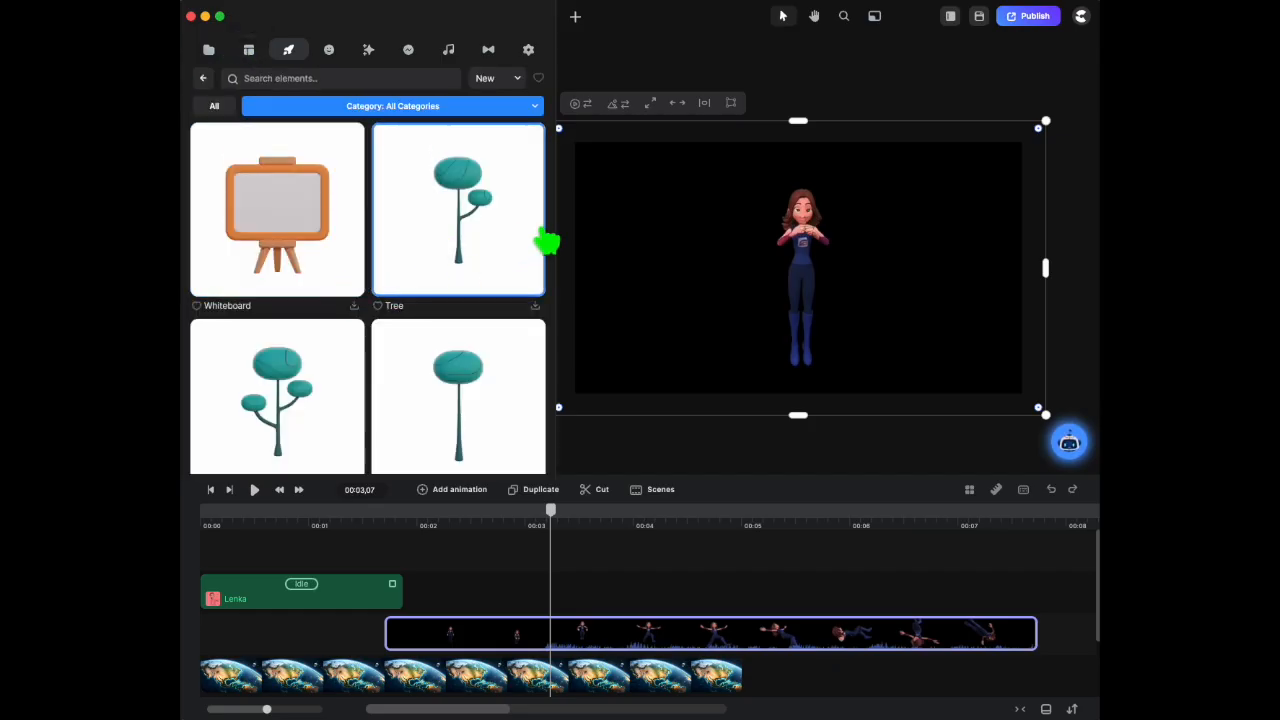
scroll(463, 280, "down", 10)
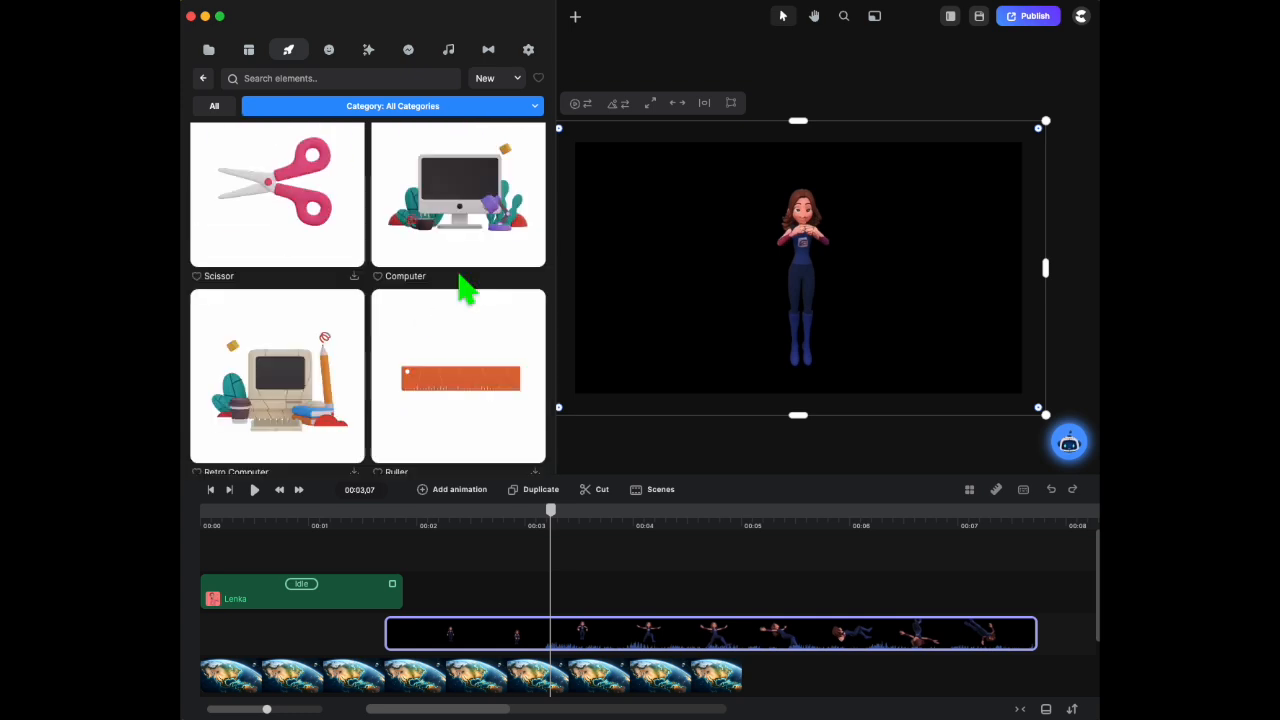
left_click(516, 78)
left_click(508, 177)
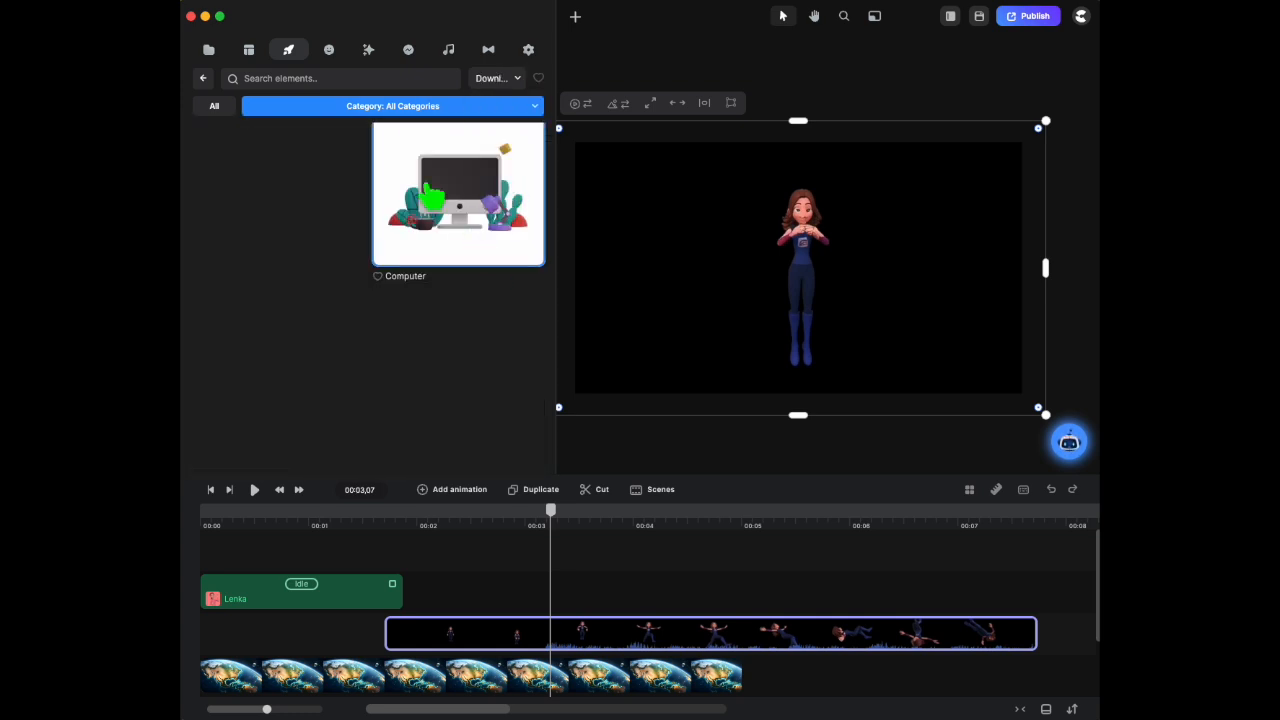
left_click_drag(458, 195, 556, 594)
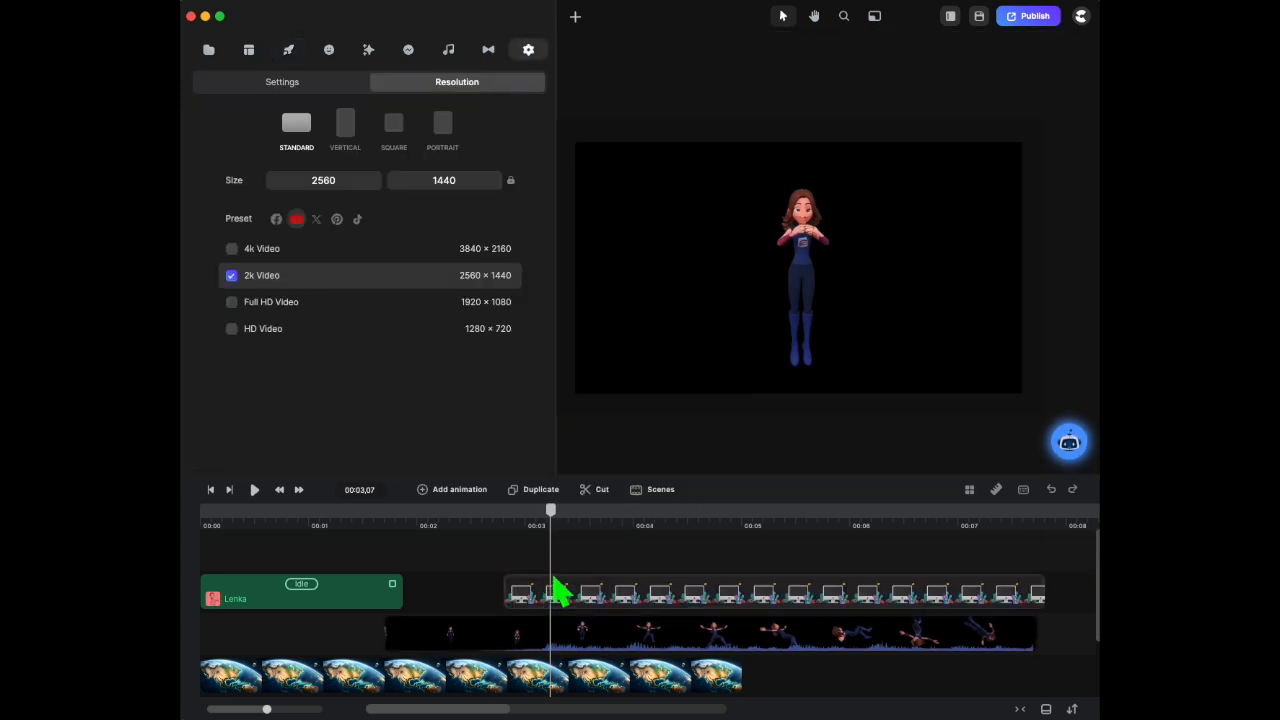
left_click_drag(811, 304, 983, 293)
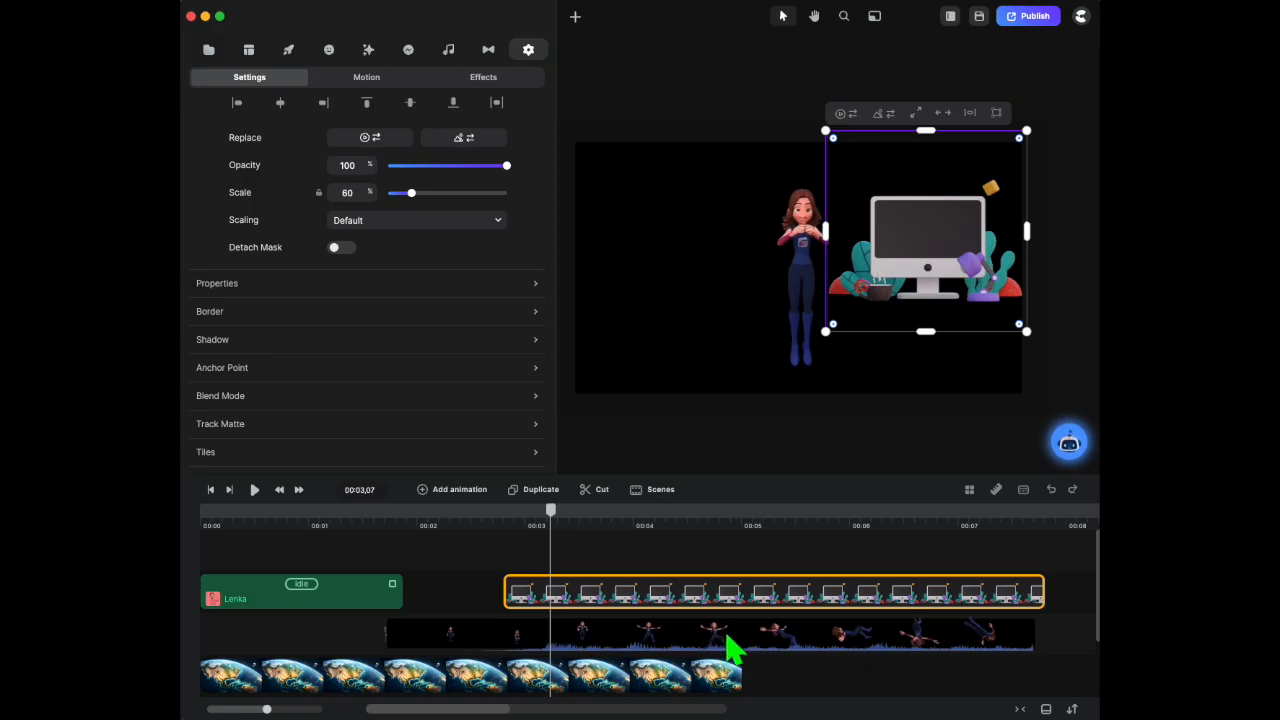
Remove the Earth background and check the video with the computer element at 00:04,11 and 00:06,05
left_click(716, 642)
left_click_drag(432, 523, 682, 570)
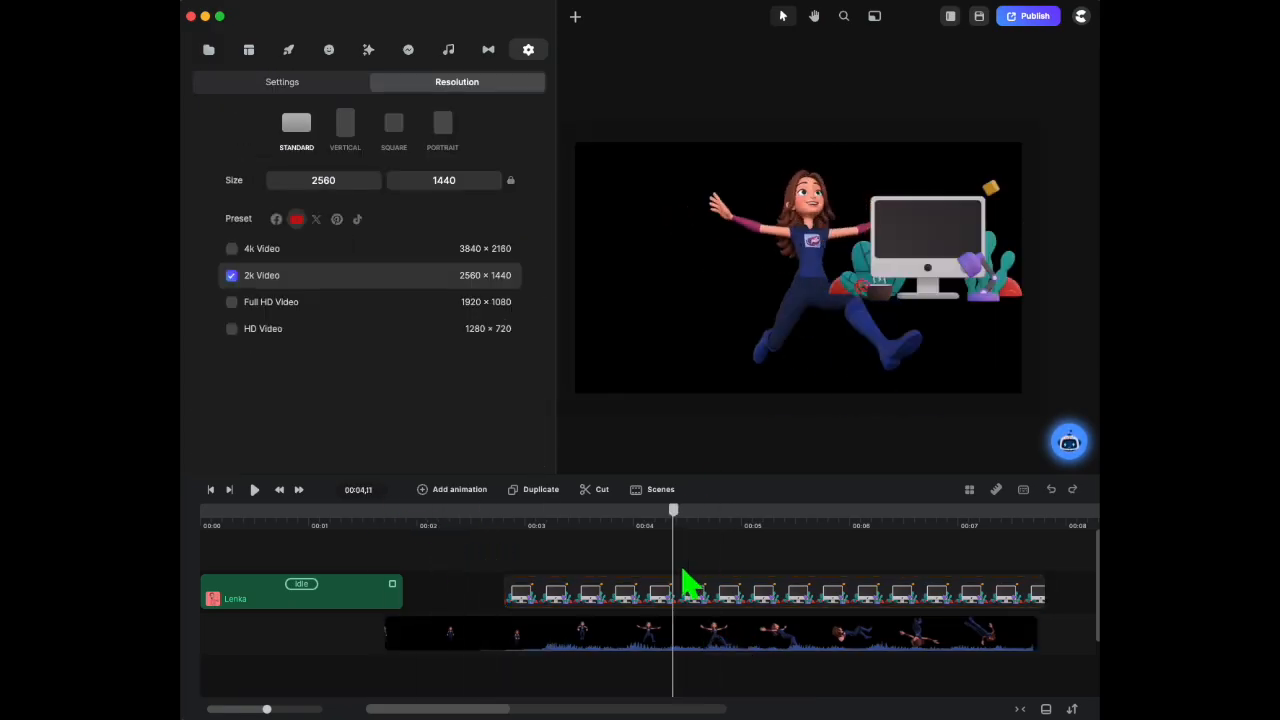
left_click(872, 598)
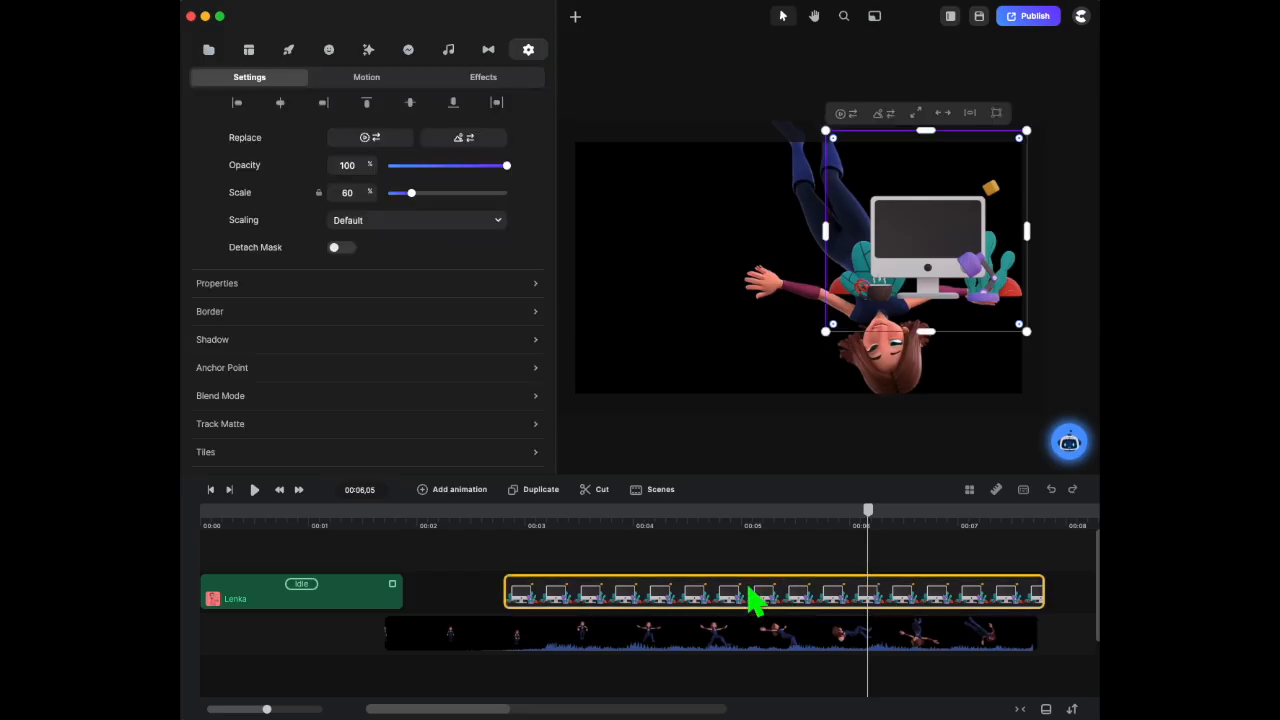
Shift the computer clip earlier to start just before 00:02, and delete it from the timeline
left_click_drag(749, 590, 659, 590)
right_click(659, 590)
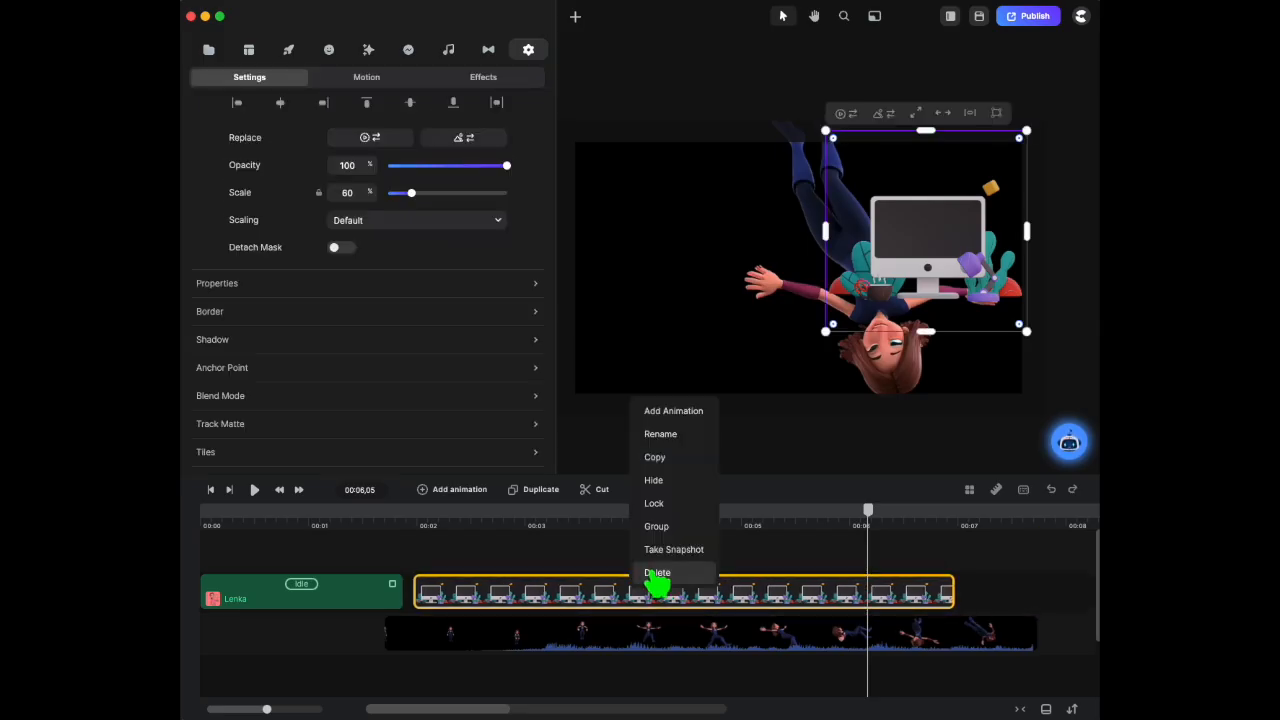
left_click(658, 570)
Examine the image quality of the woman's face and hands in the upscaled video at 00:03,07 in close-up
left_click(655, 520)
left_click_drag(656, 512, 551, 532)
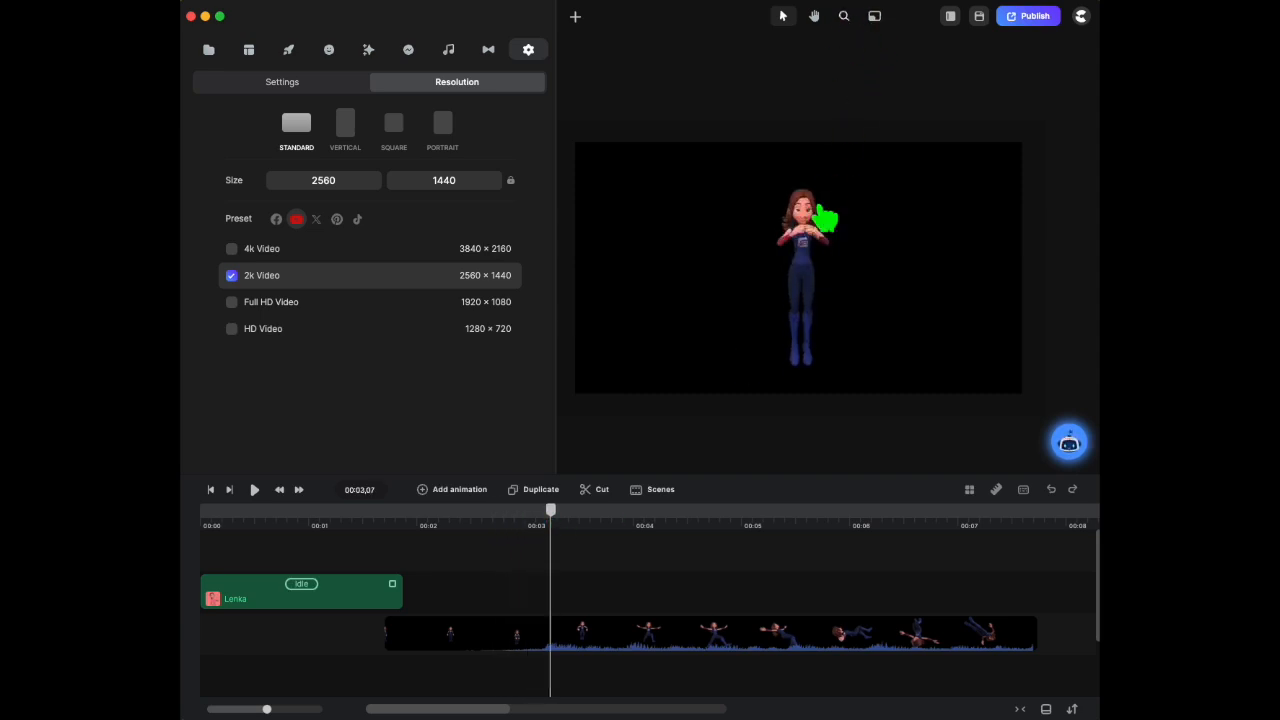
scroll(826, 220, "up", 5)
scroll(856, 214, "down", 5)
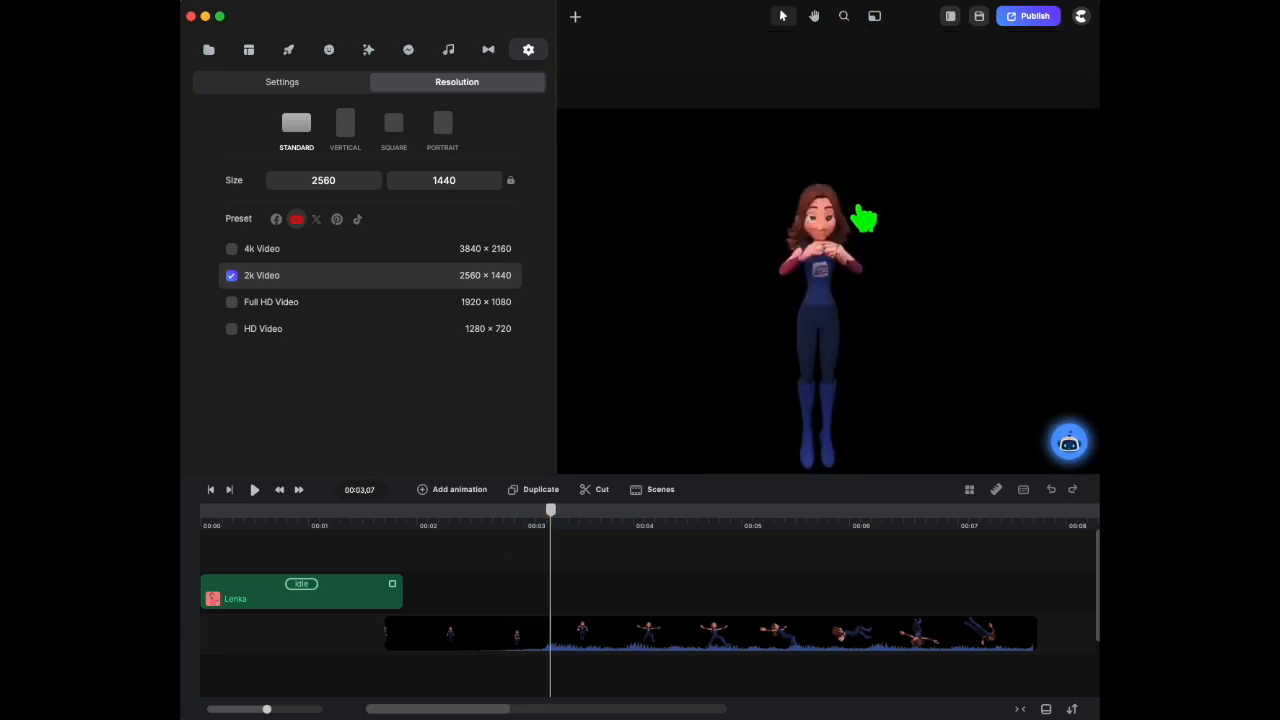
scroll(860, 216, "up", 8)
scroll(862, 218, "down", 2)
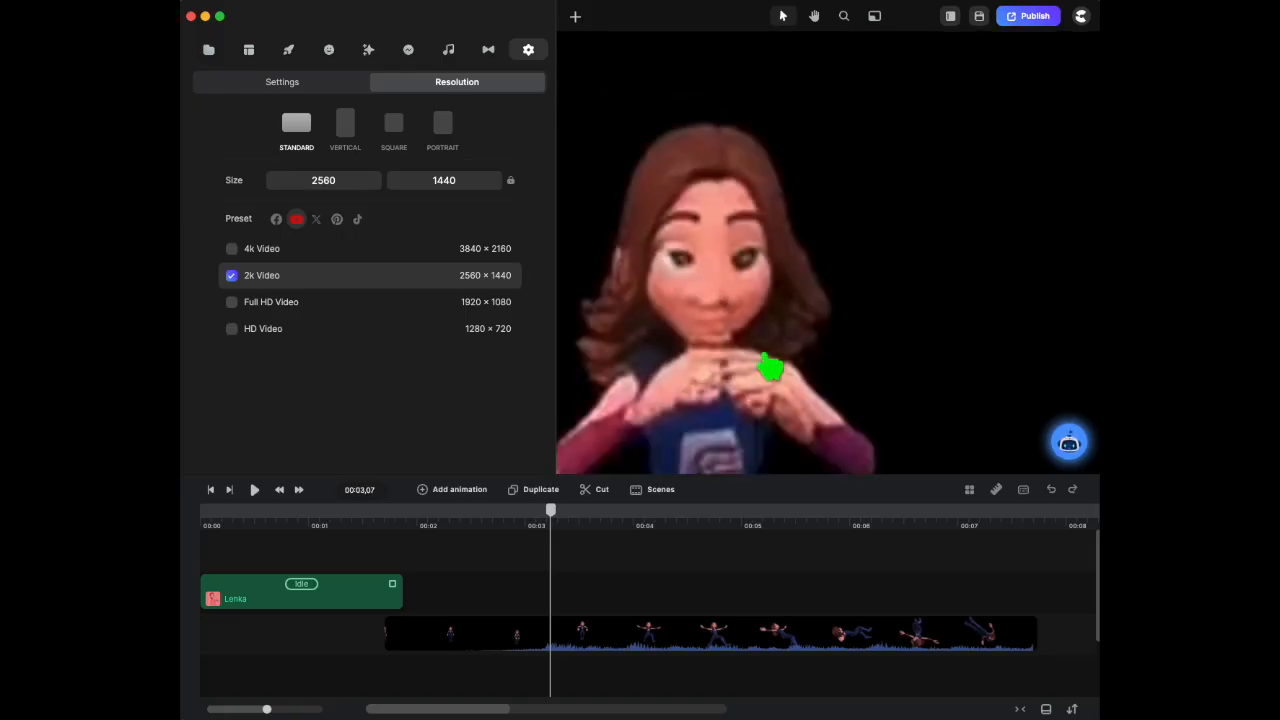
Switch to the web browser and open the Meta SAM 3D page at ai.meta.com/sam3d
left_click_drag(548, 525, 549, 554)
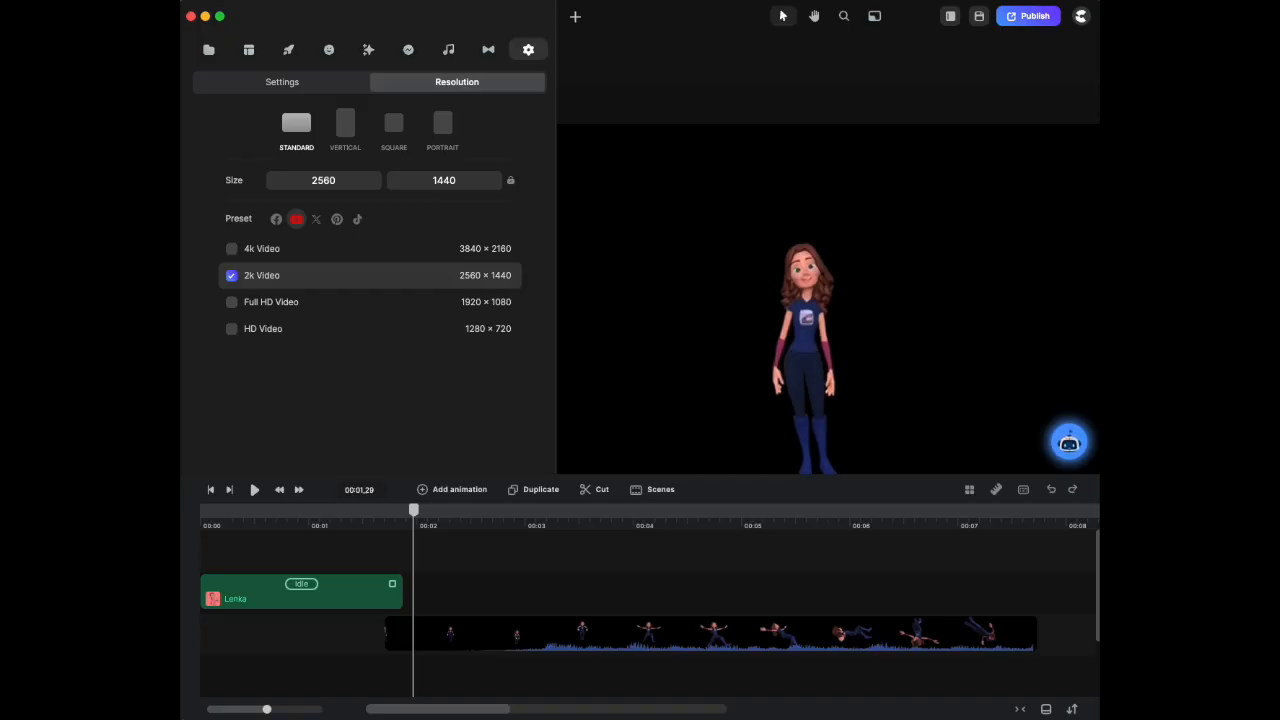
key("ctrl+Right")
mouse_move(592, 2)
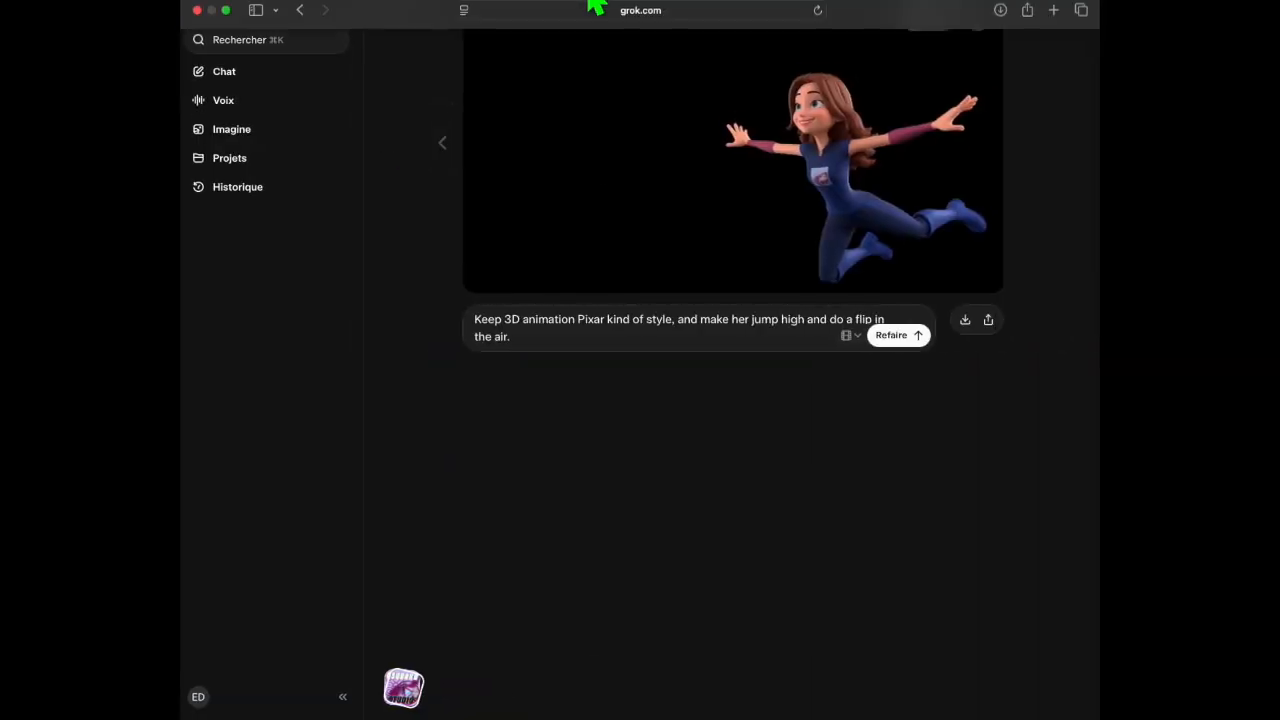
left_click(730, 16)
type("Ma")
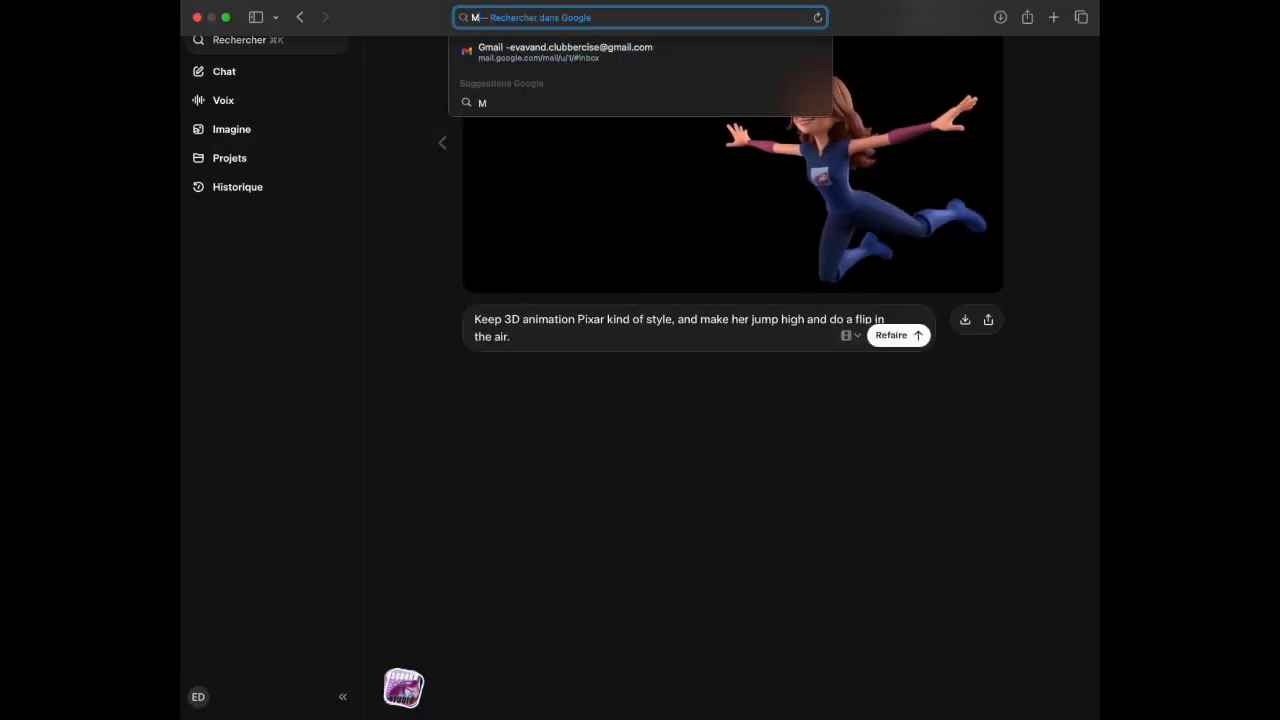
type("i")
type(".meta")
key("BackSpace")
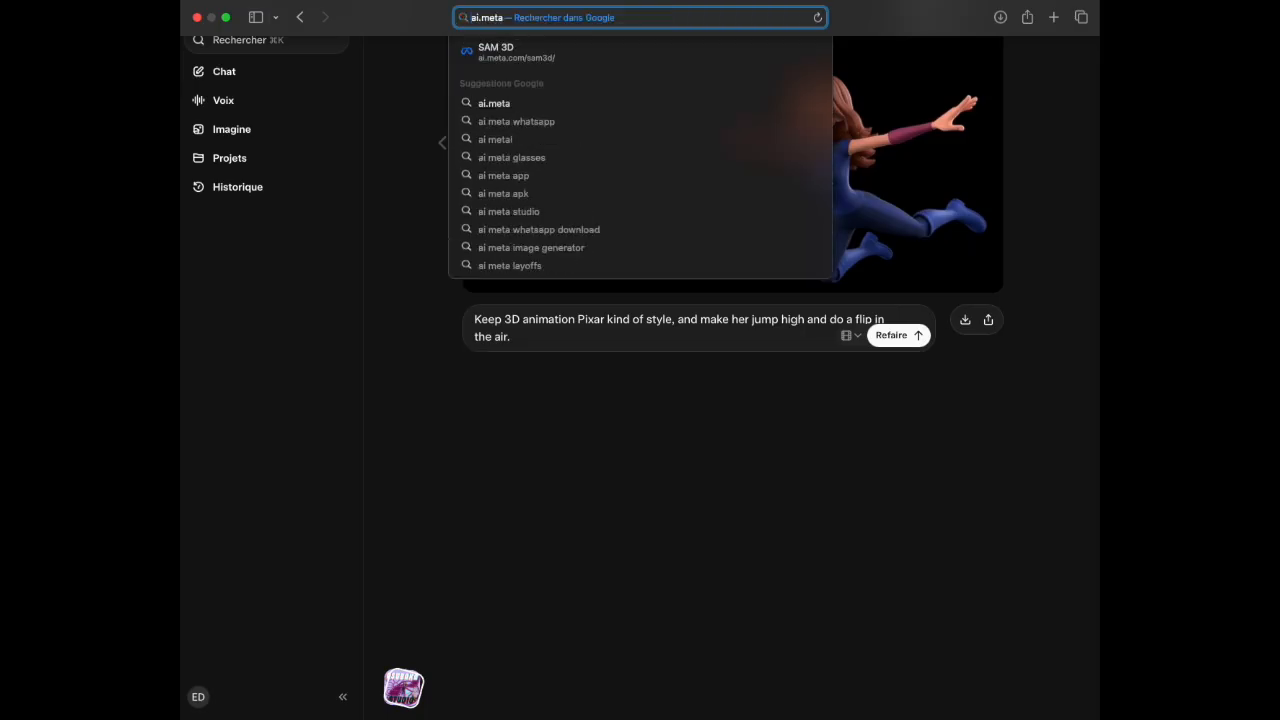
left_click(578, 58)
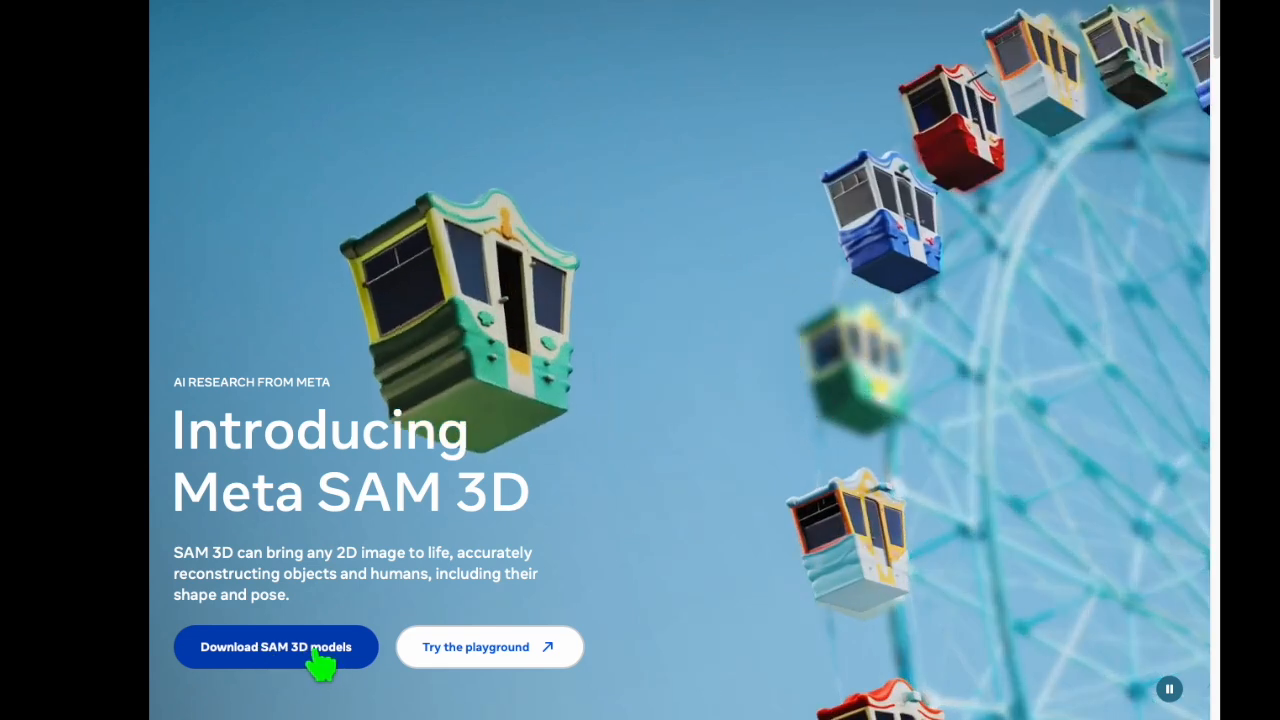
Open the Segment Anything playground from the Meta SAM 3D page
left_click(495, 650)
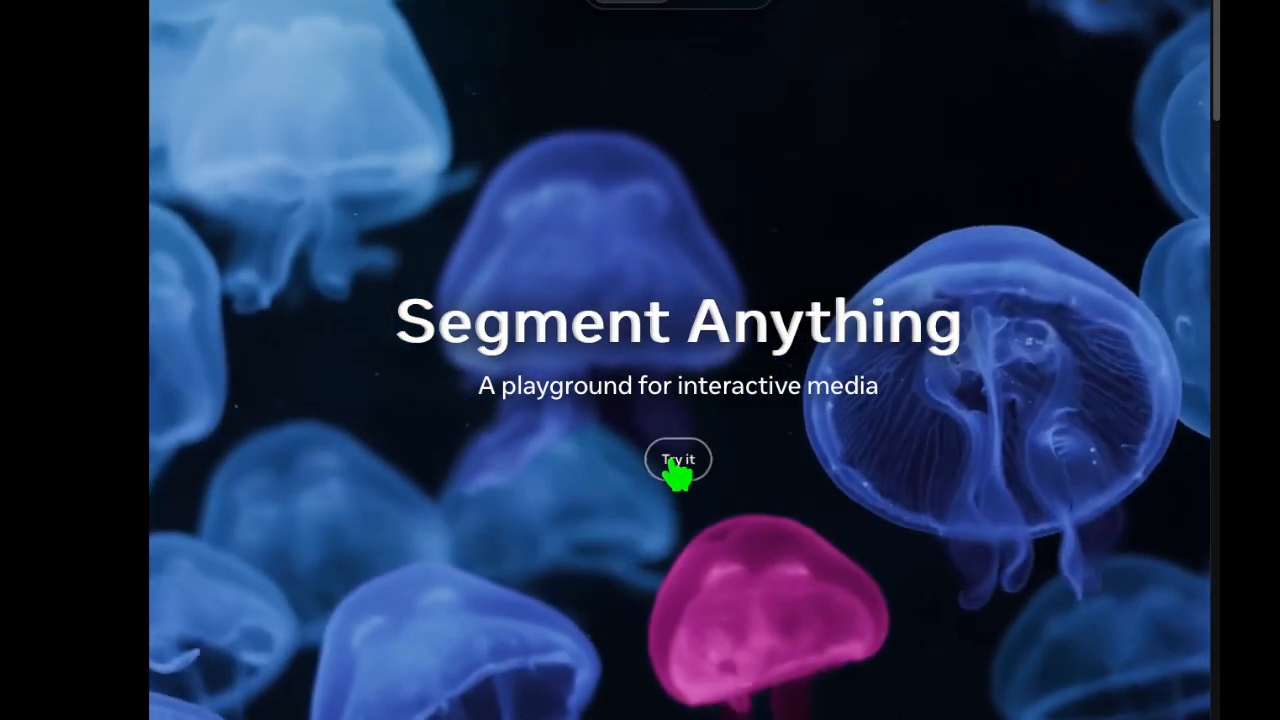
left_click(688, 463)
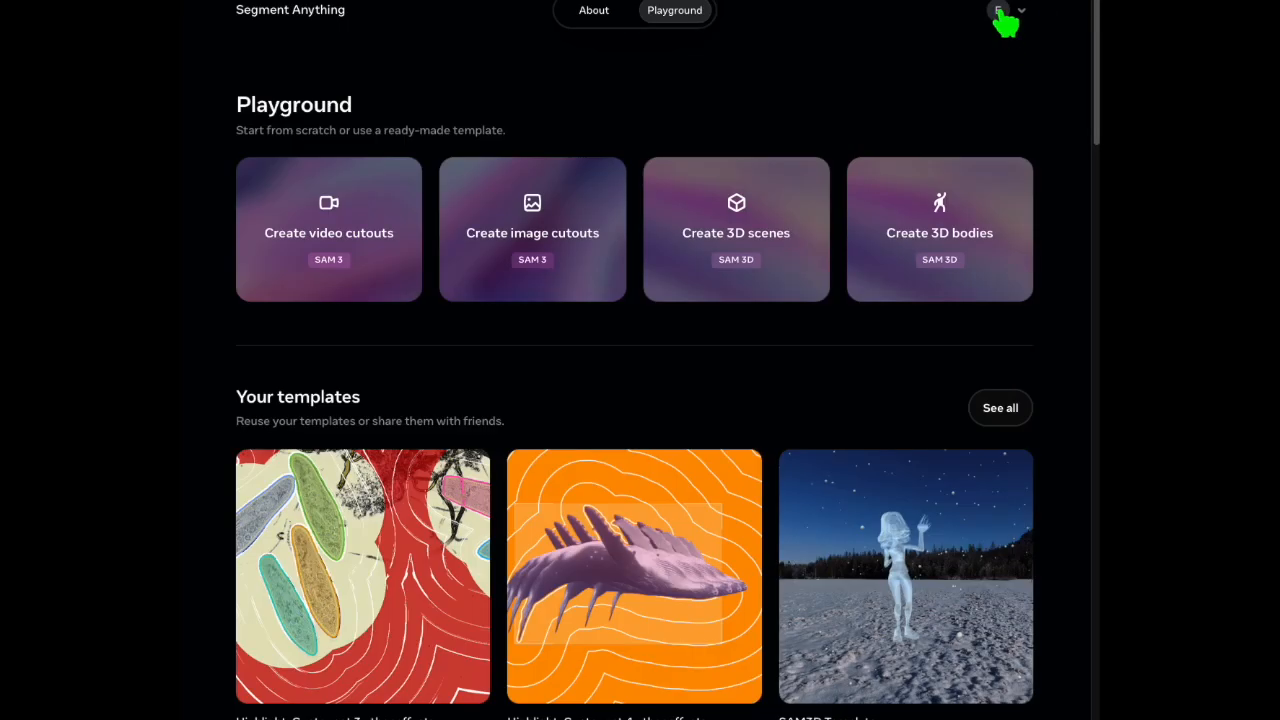
Look through the account options and saved templates, previewing the SAM3D Template
left_click(1023, 12)
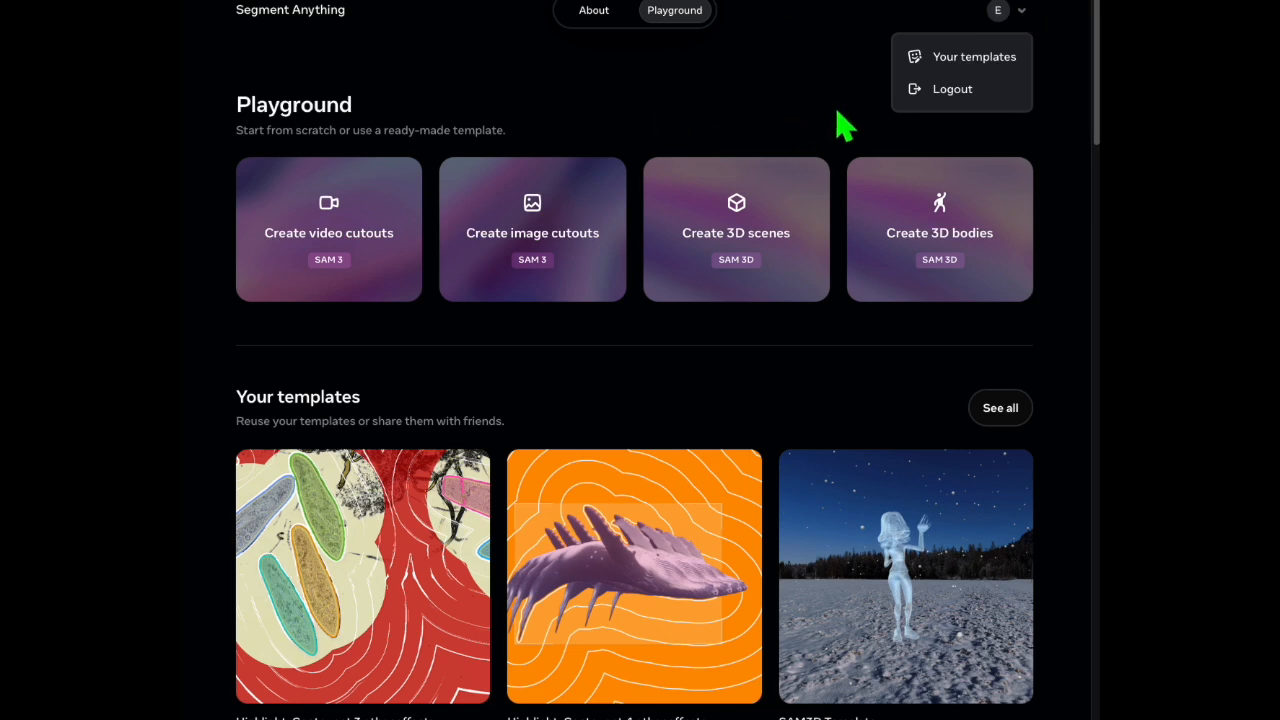
scroll(838, 110, "down", 1)
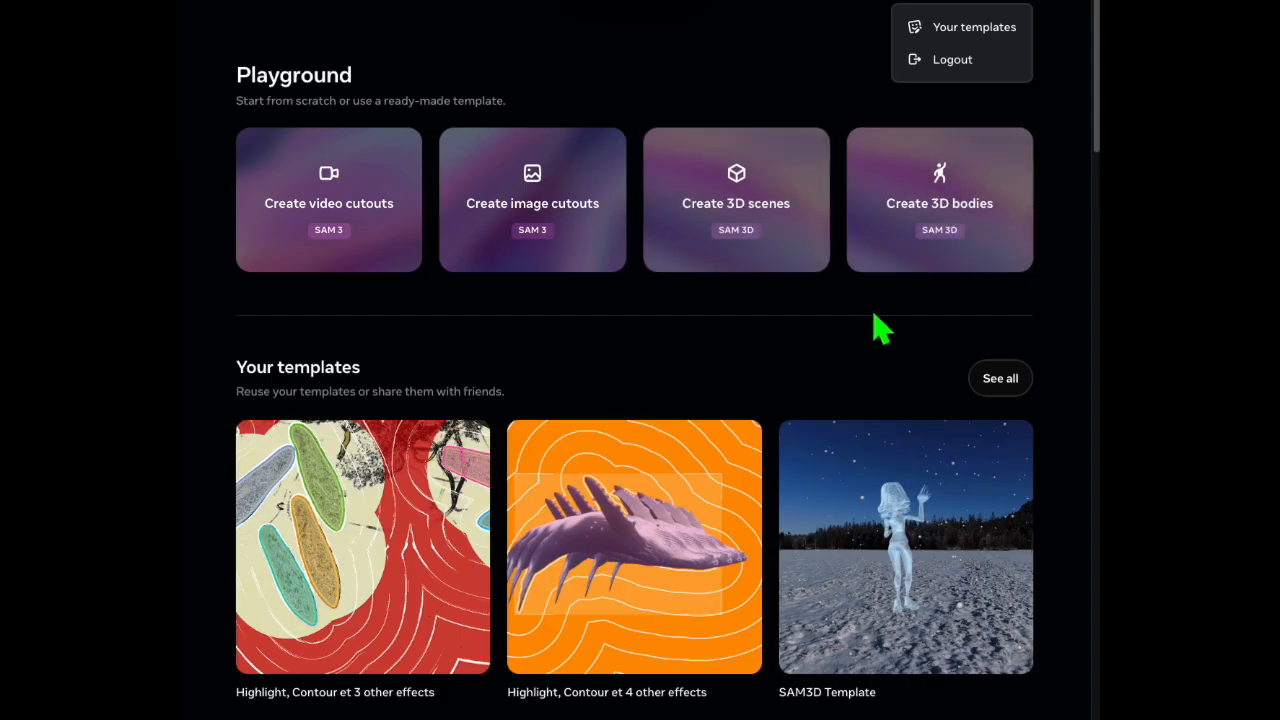
scroll(880, 325, "down", 1)
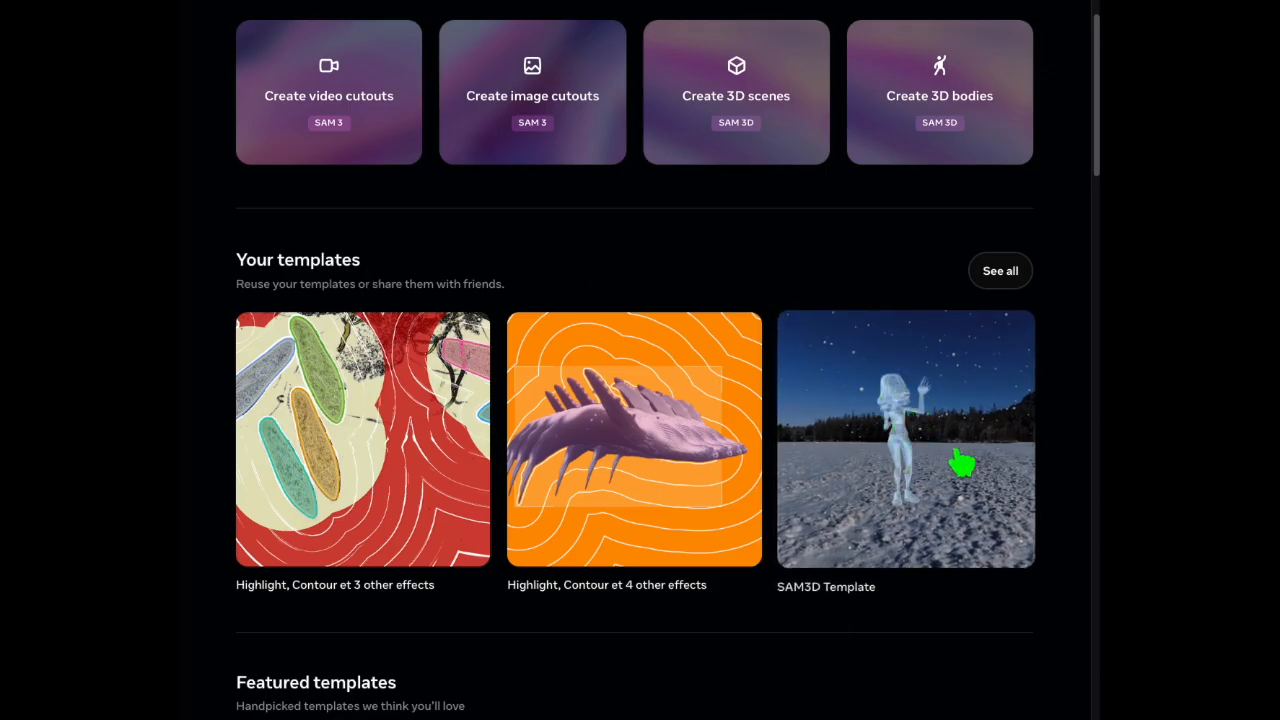
left_click(925, 475)
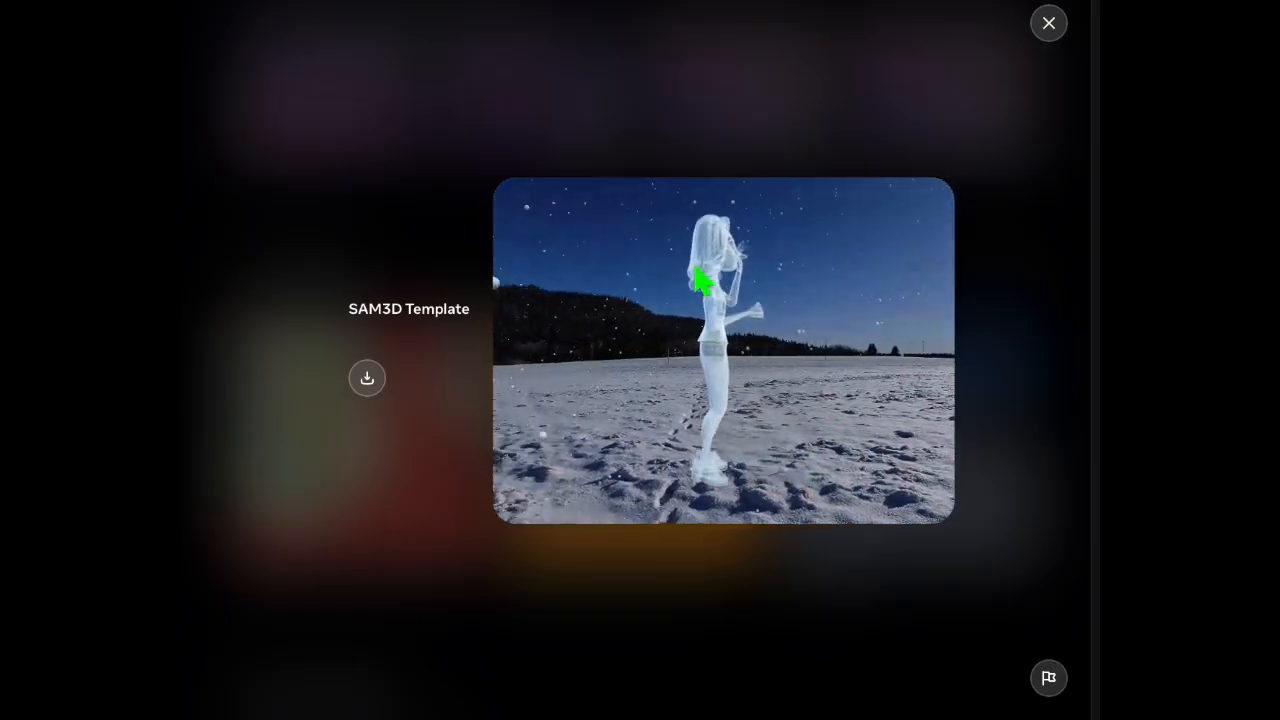
left_click(947, 117)
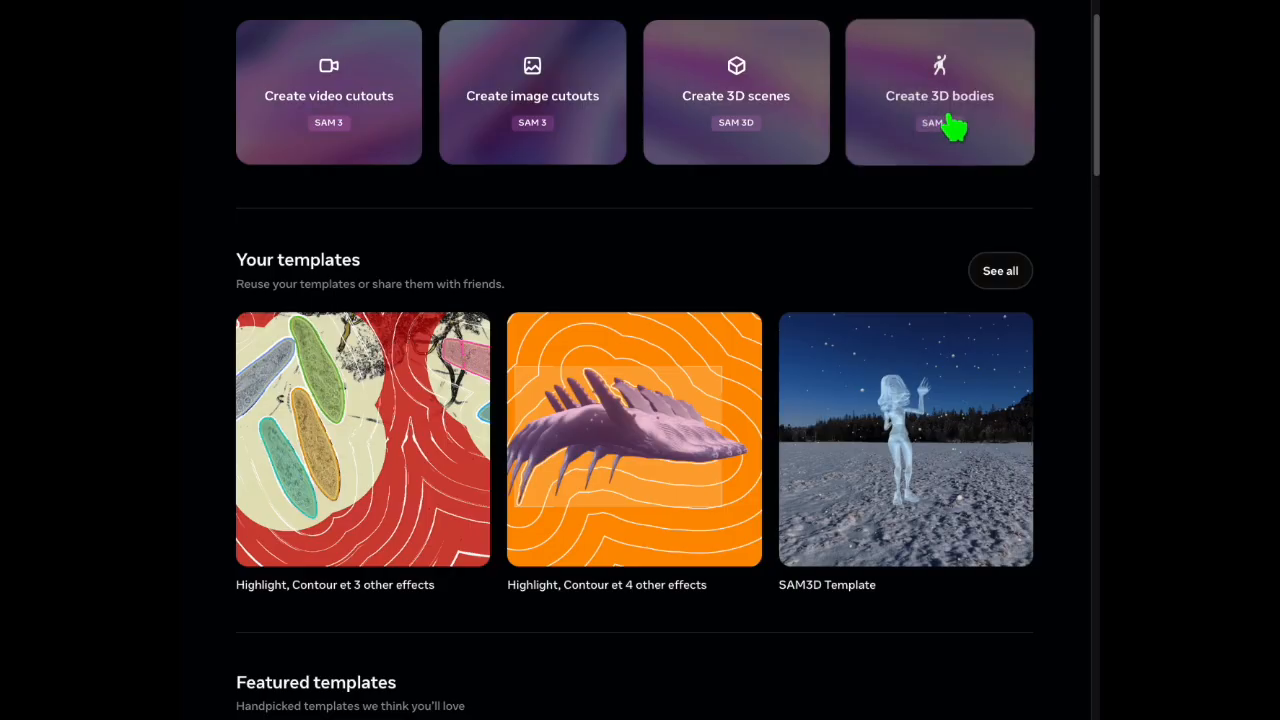
Start a 3D bodies project and upload image Asa 4k.png from the VIDEOS folder
left_click(950, 118)
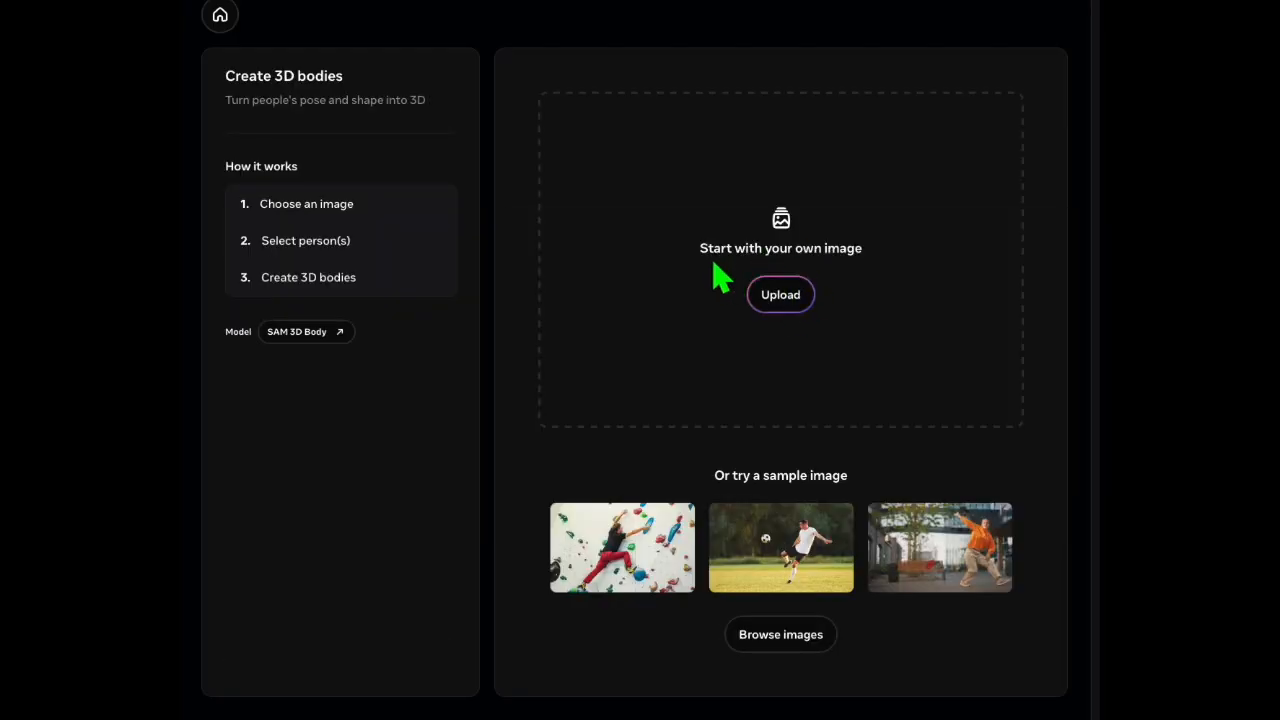
left_click(796, 303)
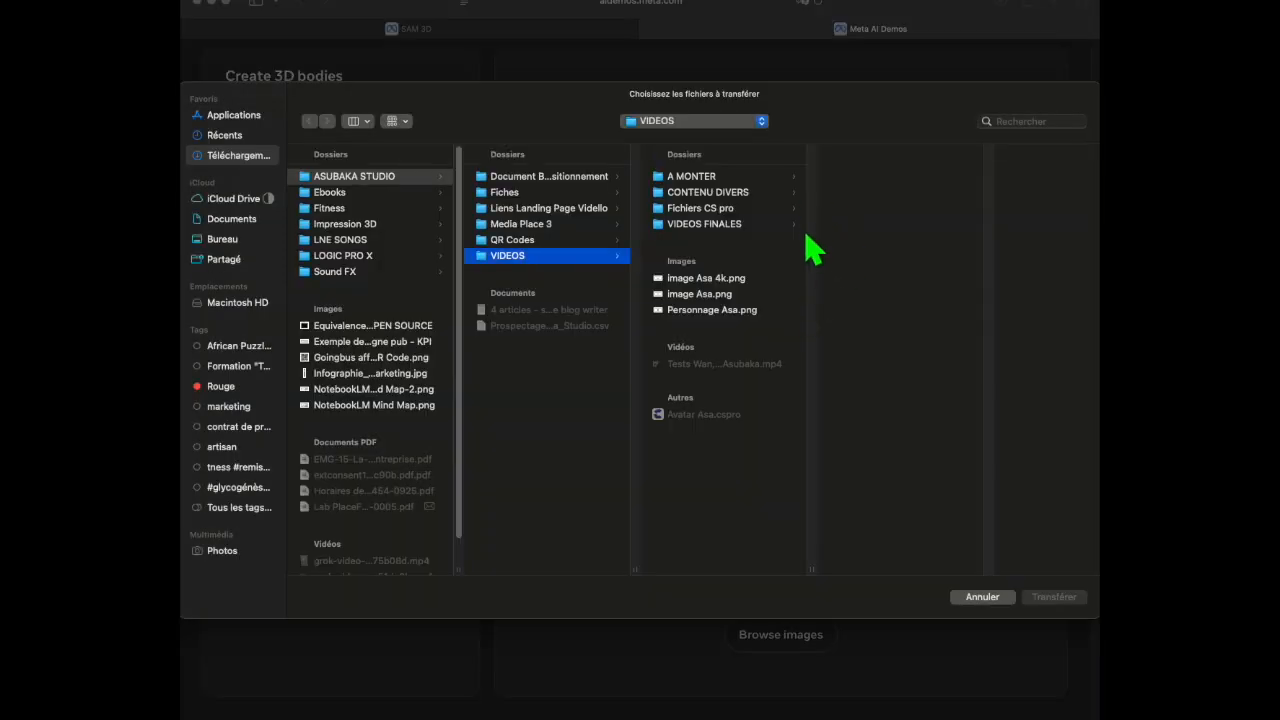
left_click(708, 281)
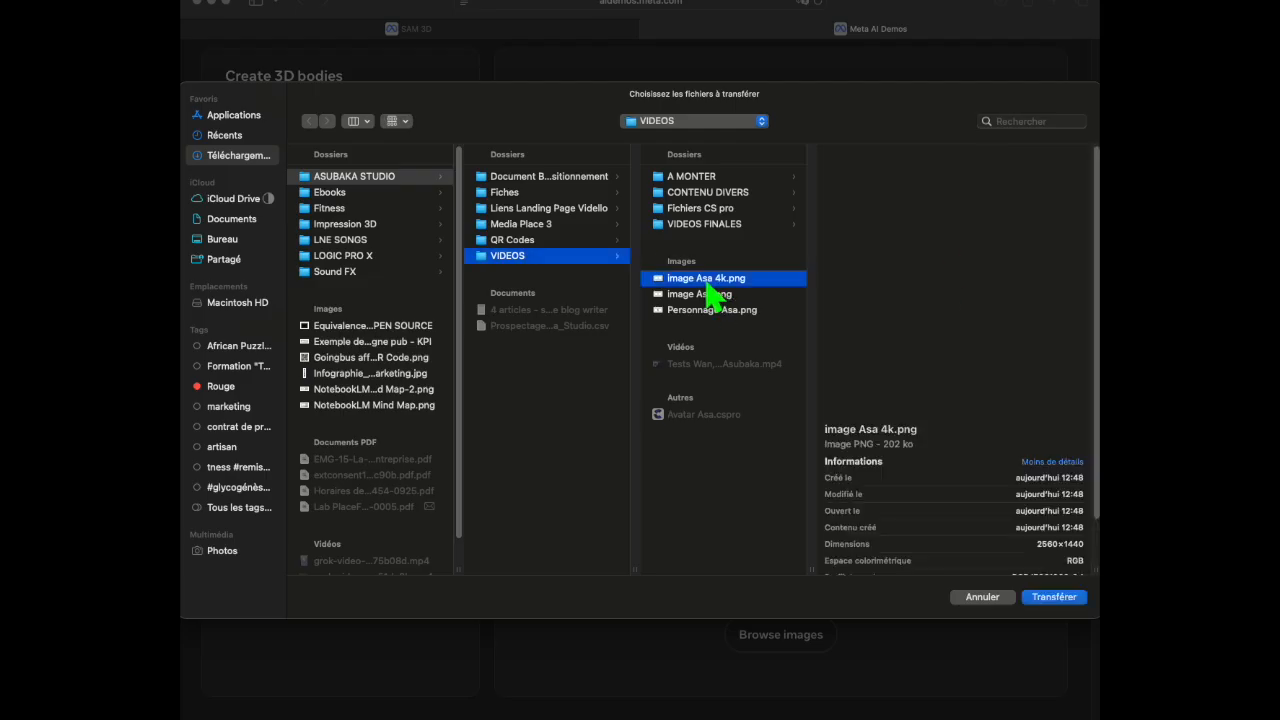
left_click(1056, 598)
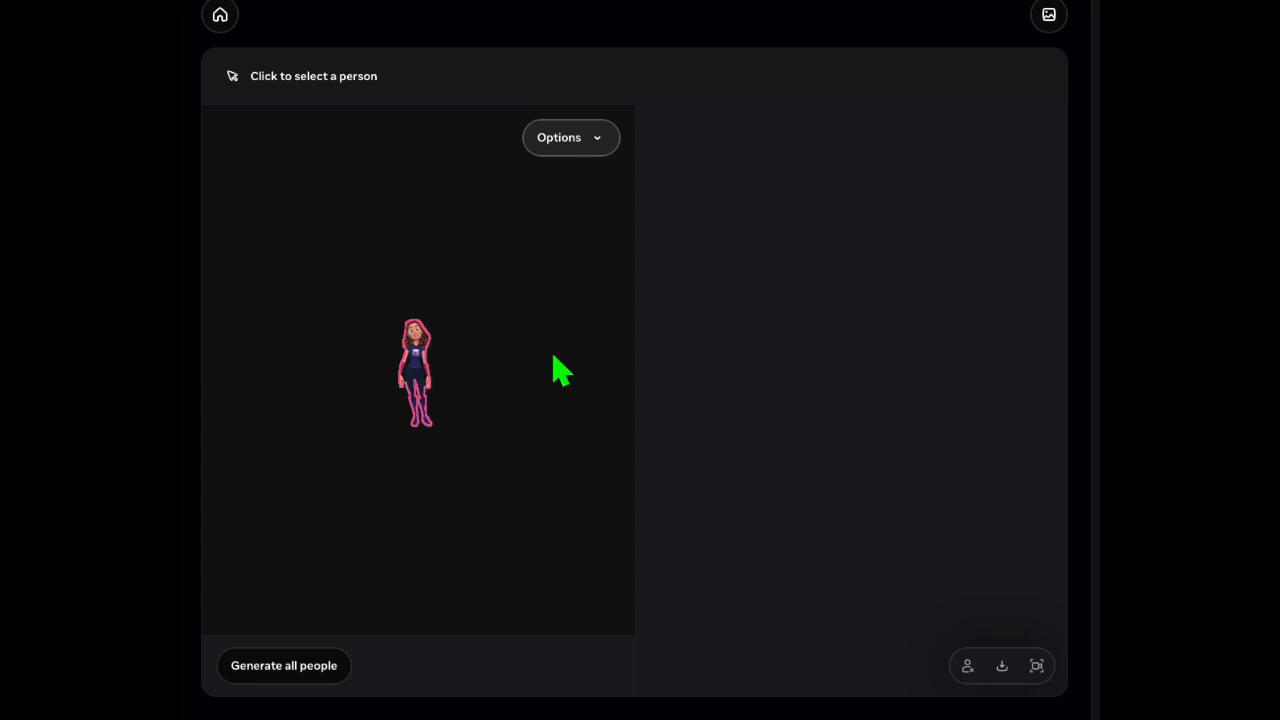
Generate the 3D body of the character, view it from the side, and check the available display options
left_click(428, 335)
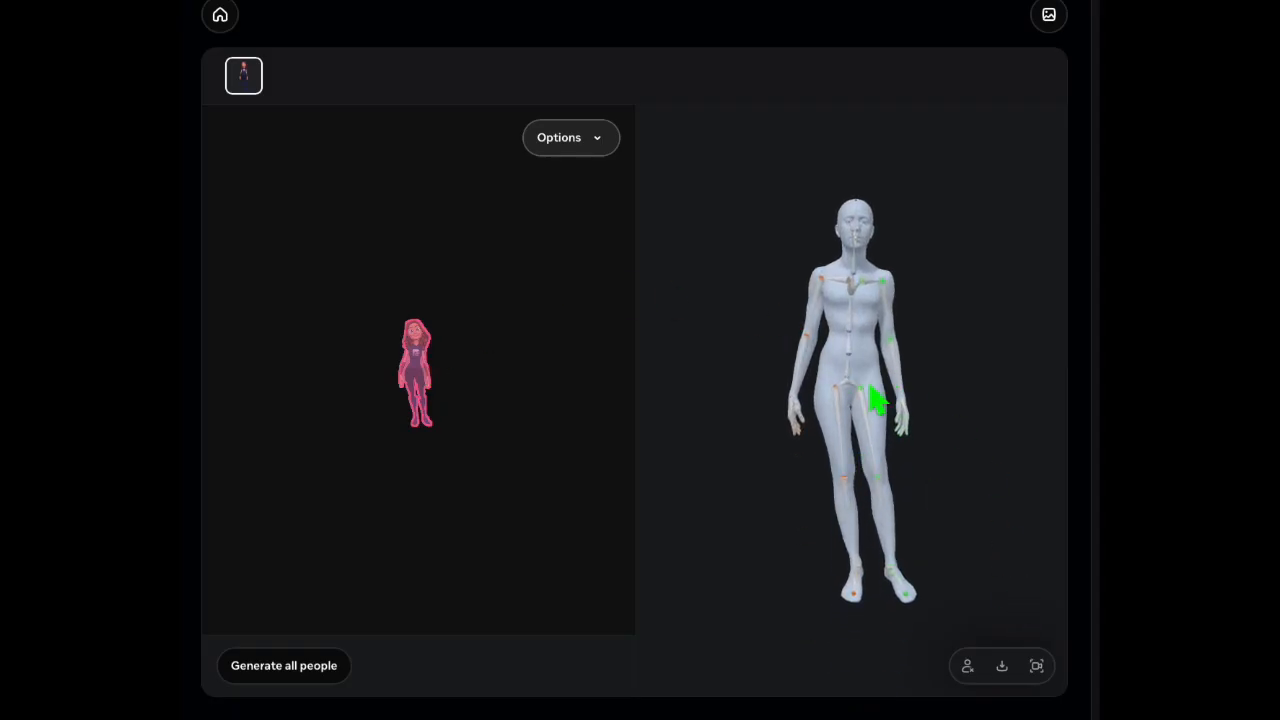
left_click_drag(872, 398, 846, 445)
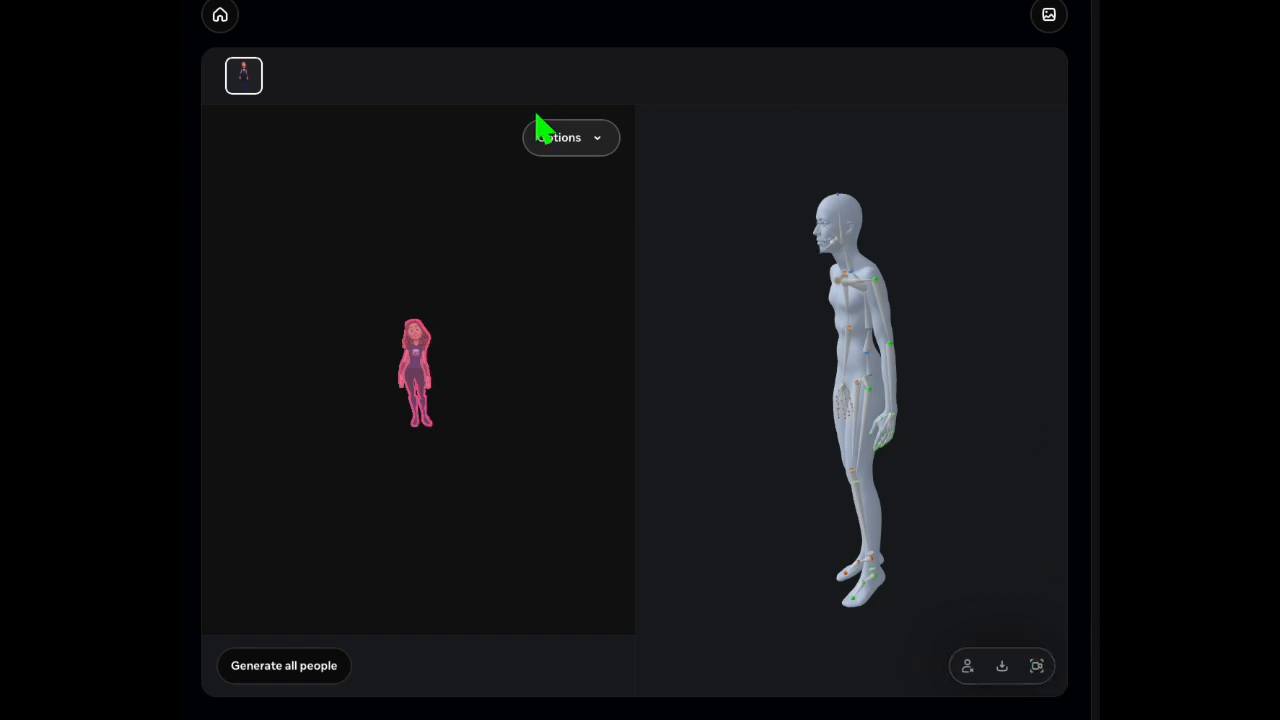
left_click(607, 155)
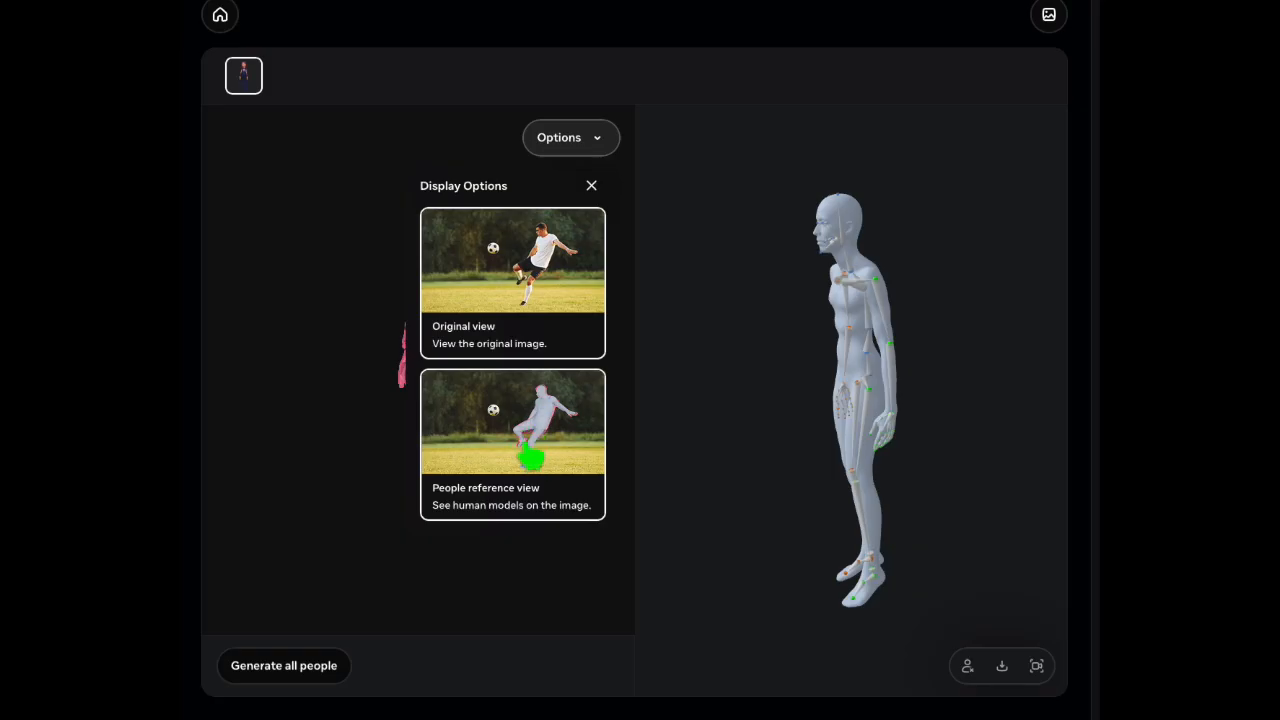
left_click(592, 187)
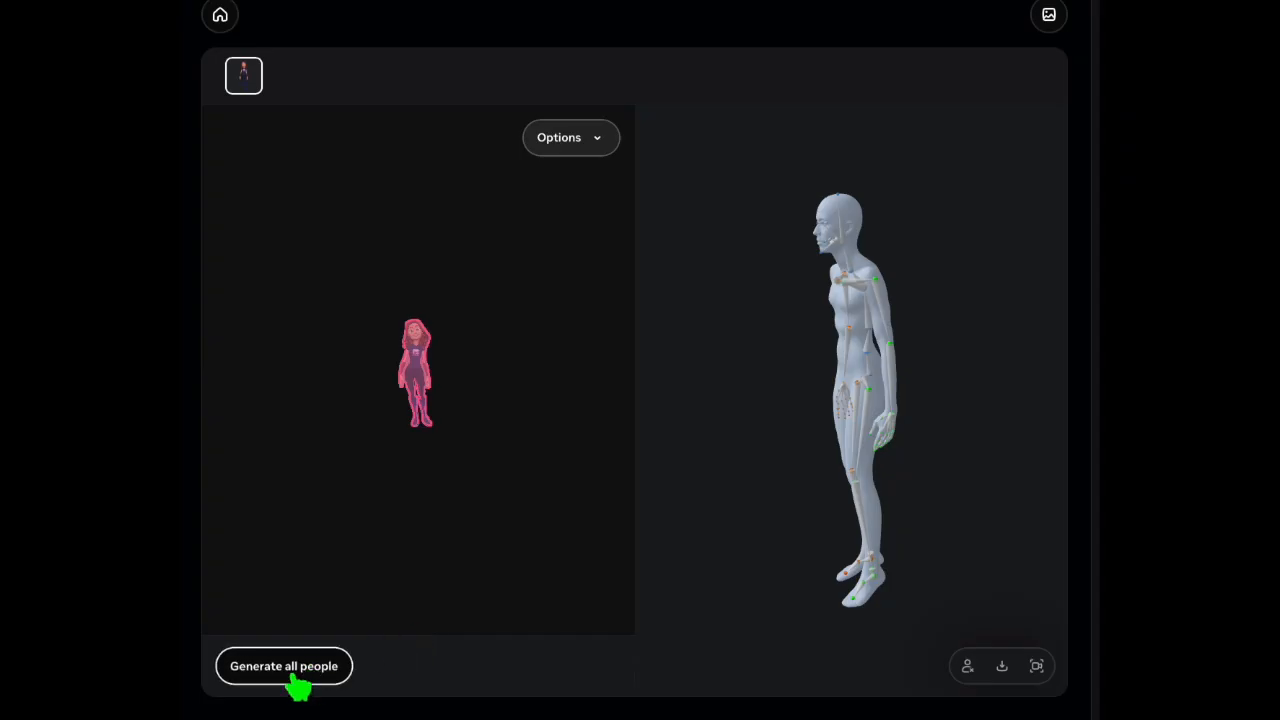
Return to the playground, start a 3D scenes project, and upload image Asa 4k.png
left_click(221, 17)
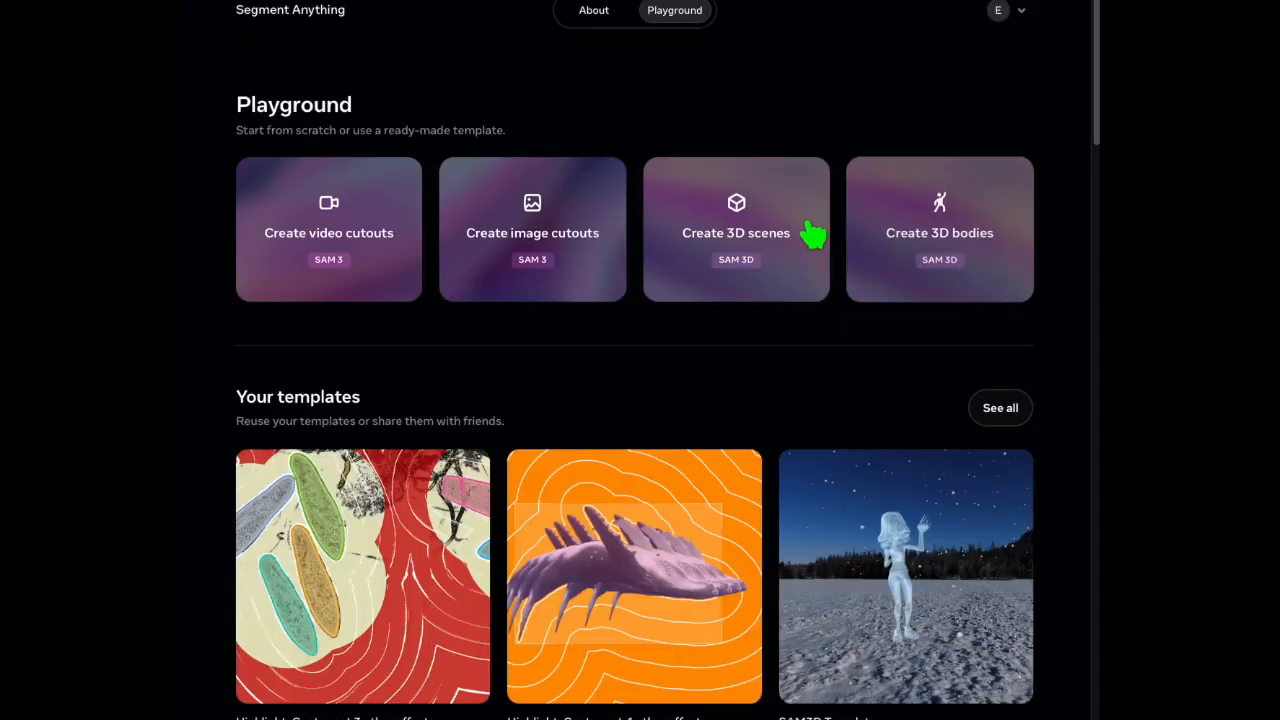
left_click(729, 206)
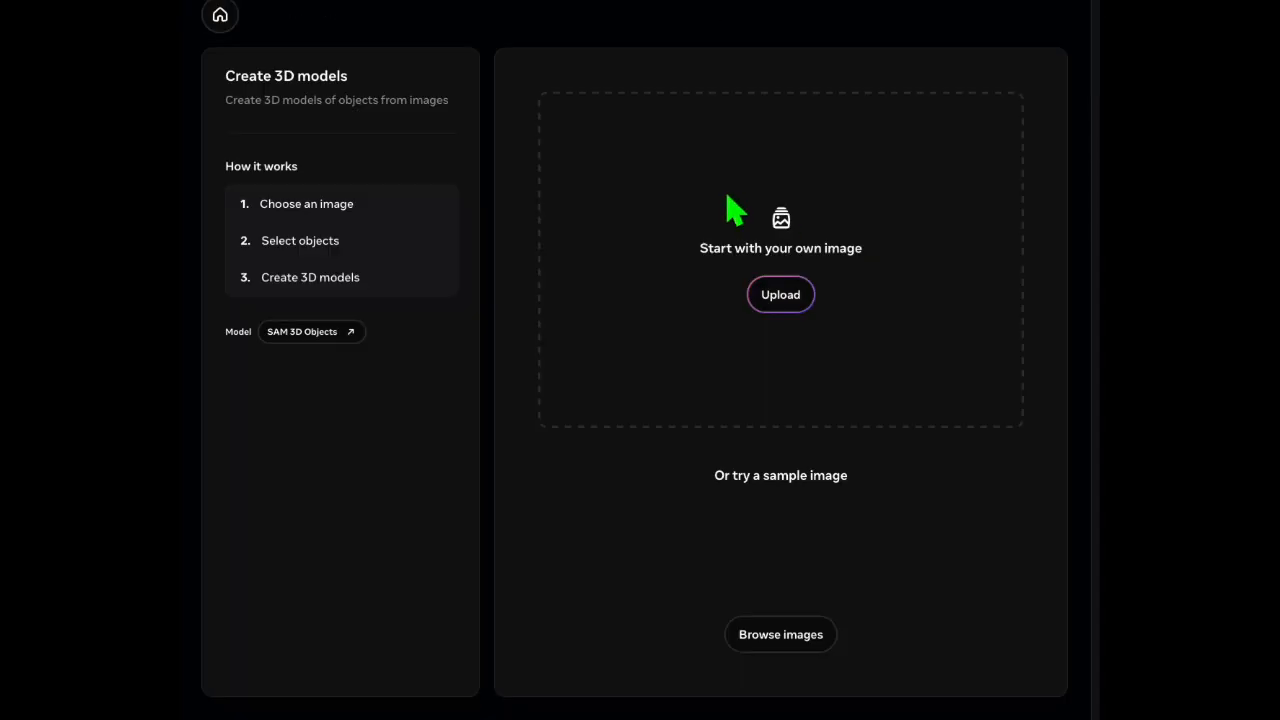
left_click(786, 299)
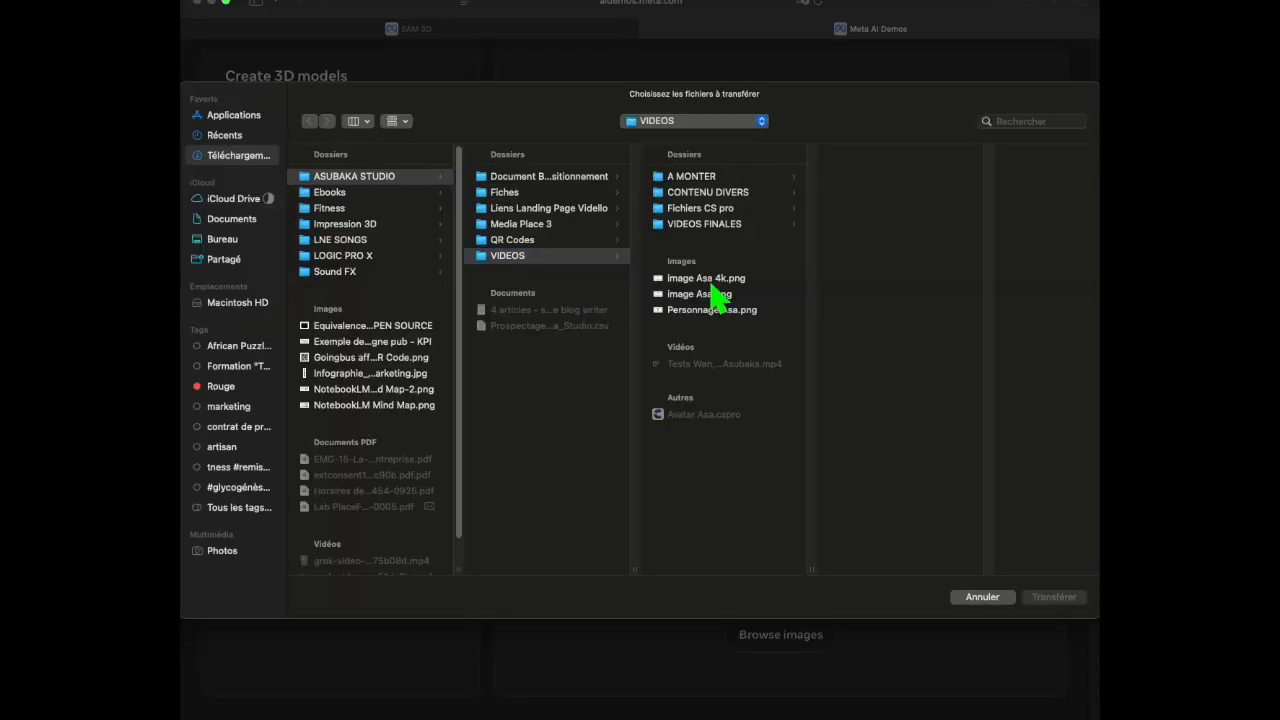
left_click(712, 279)
left_click(1062, 603)
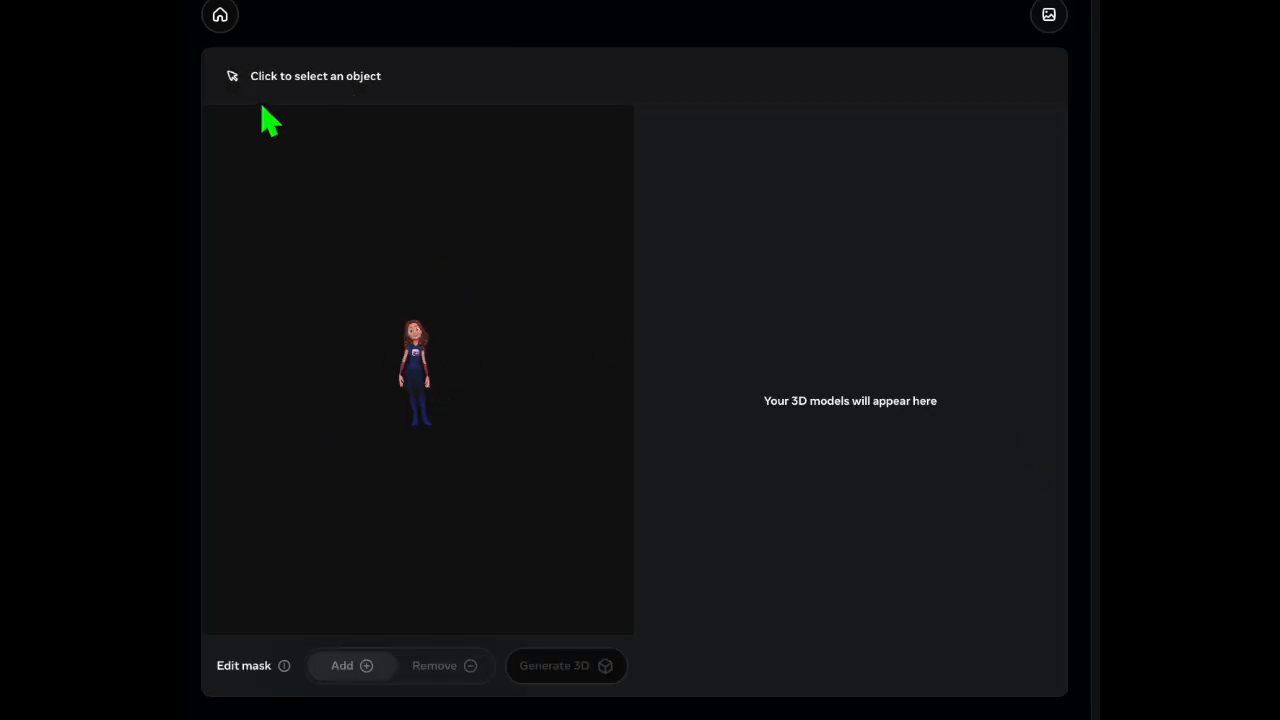
Mask the whole character with two selection points and generate its 3D model
left_click(418, 377)
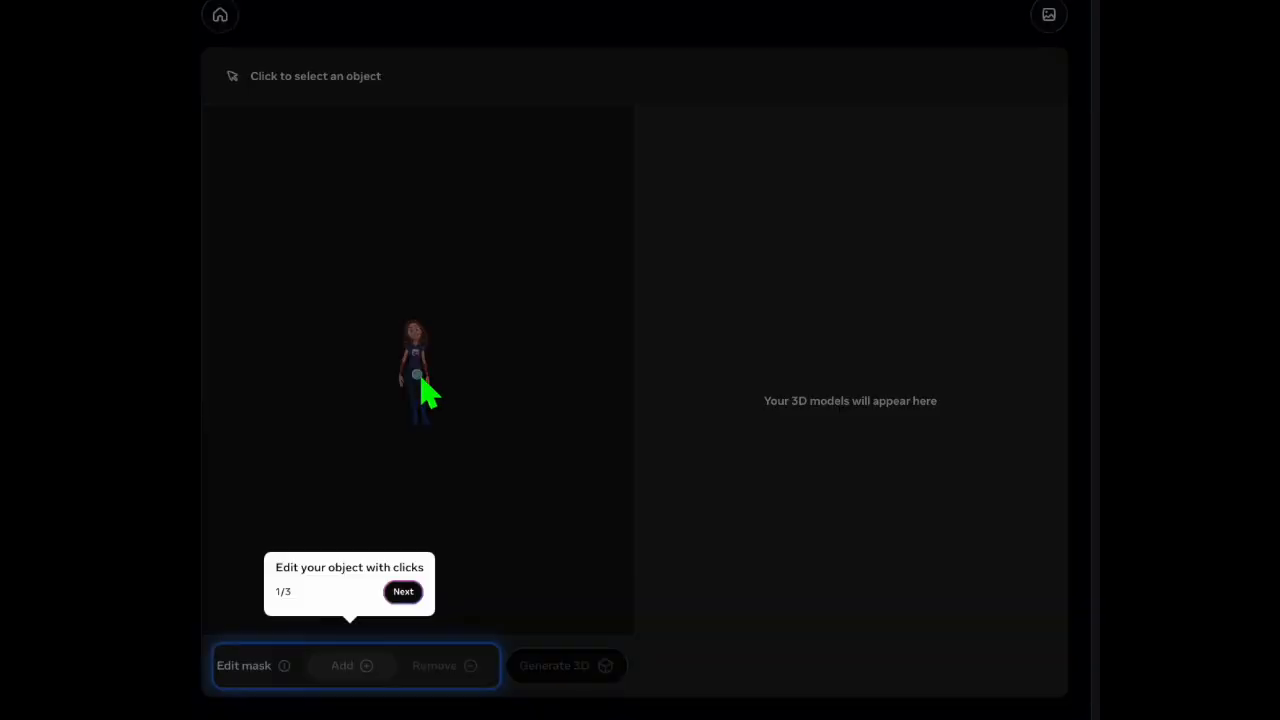
left_click(410, 355)
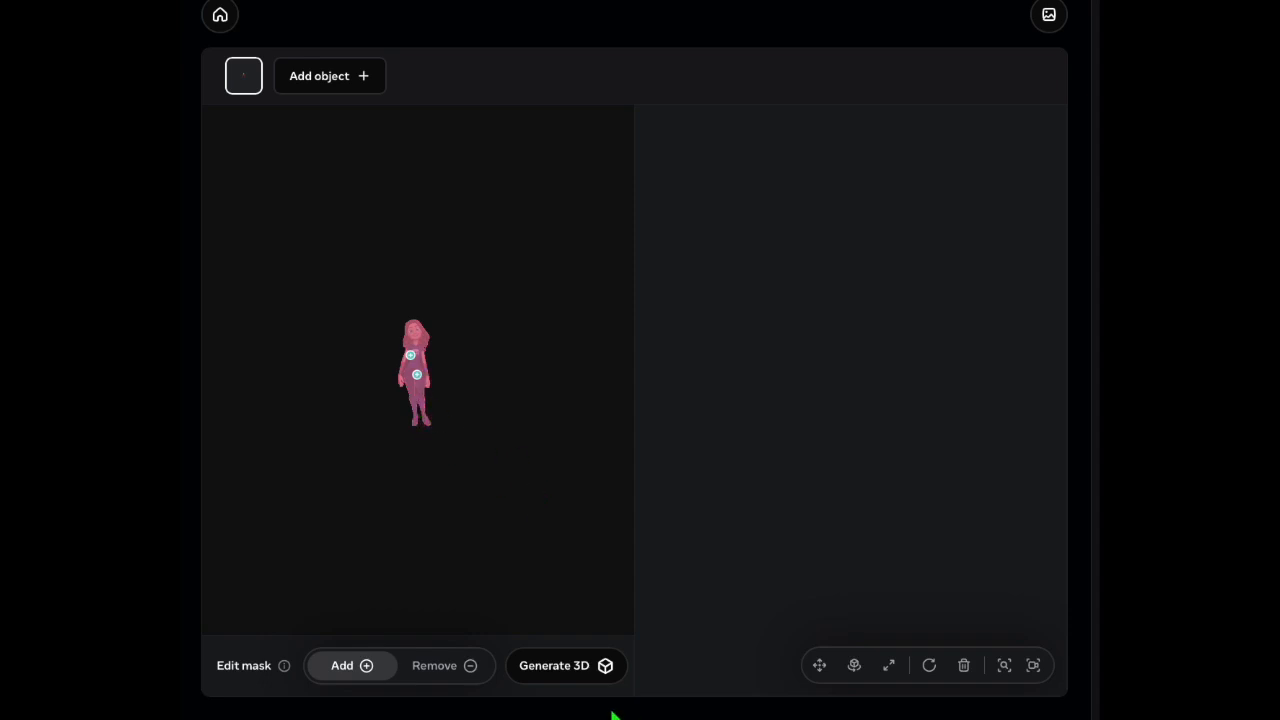
left_click(578, 666)
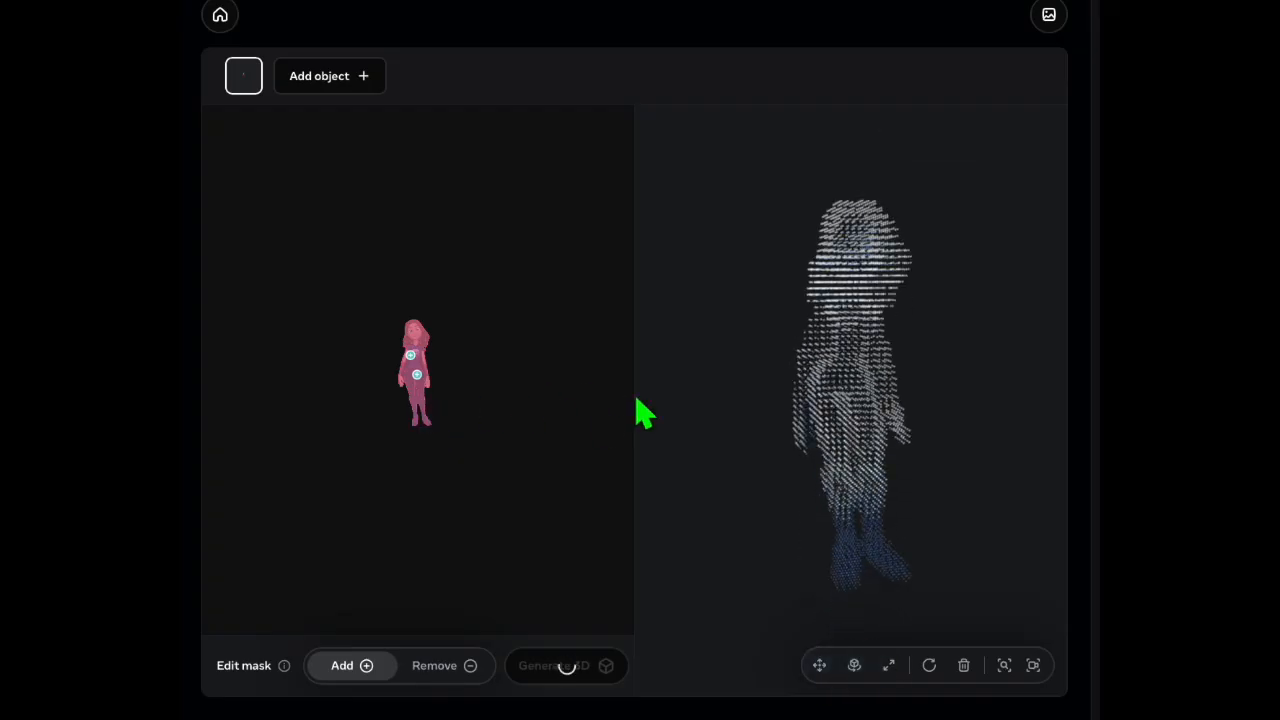
Inspect the 3D character up close and try rotating it to a tilted side pose and back to the front
scroll(928, 398, "up", 5)
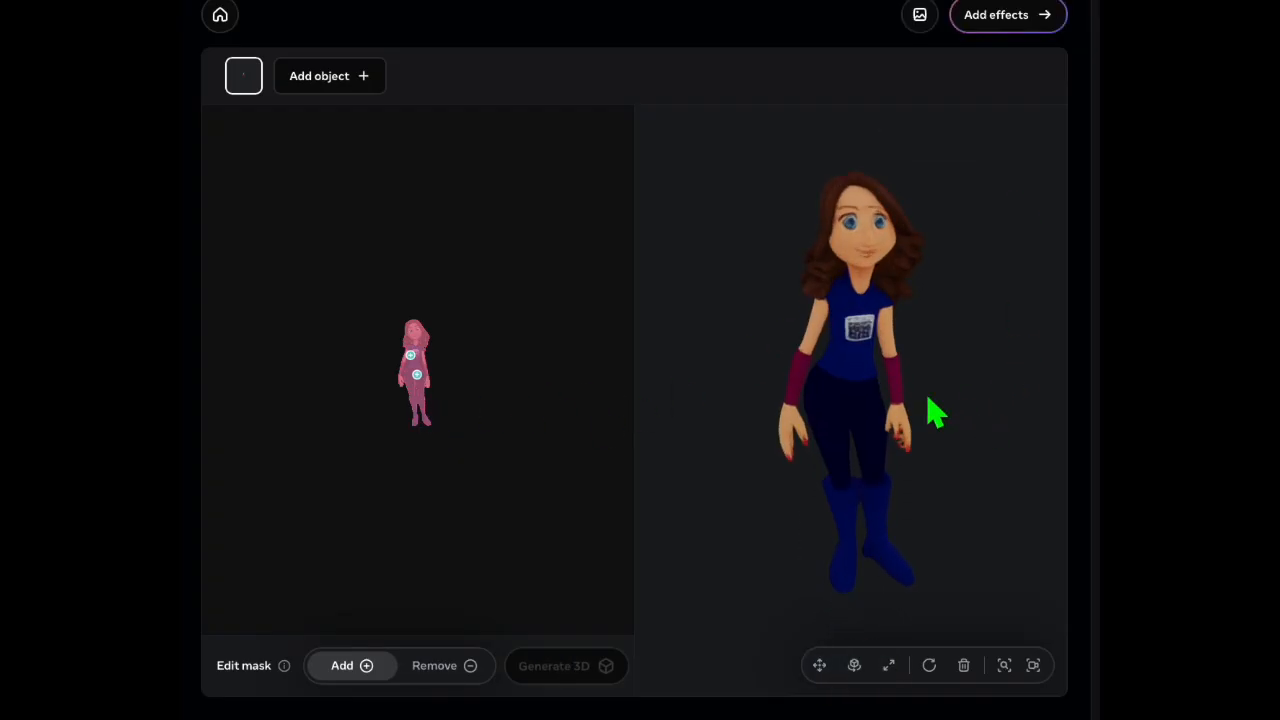
scroll(930, 410, "up", 2)
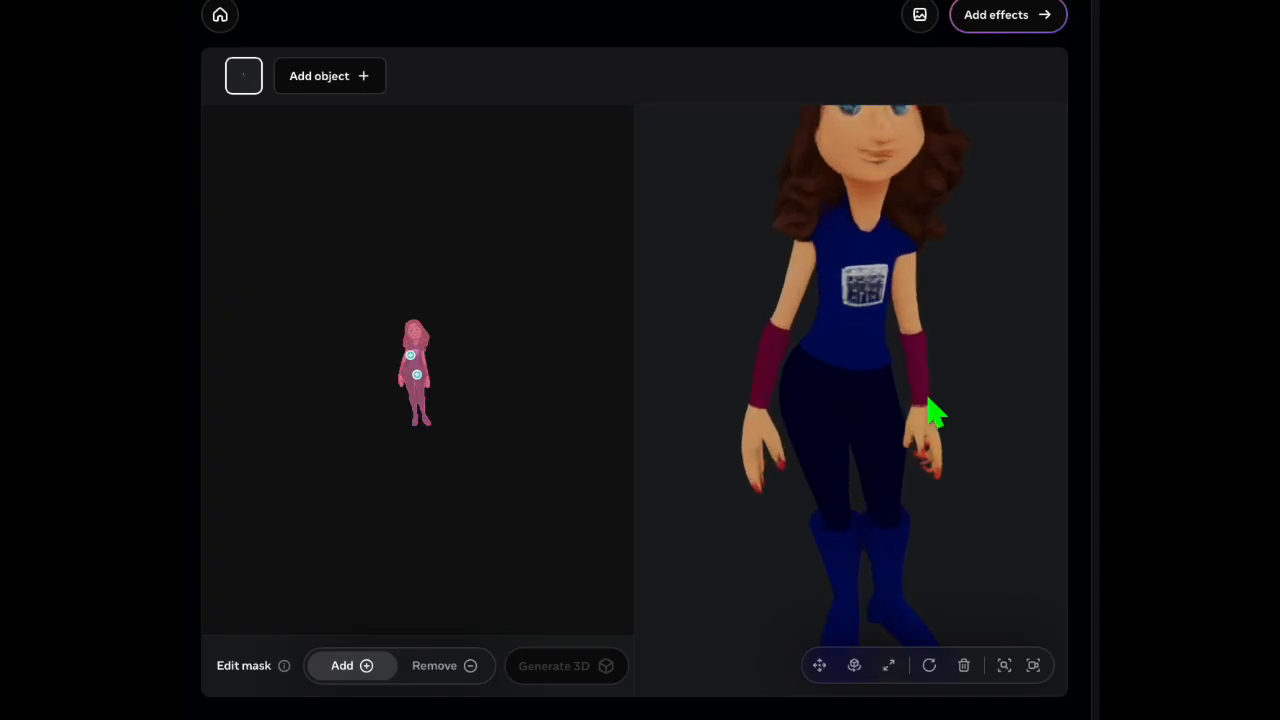
scroll(930, 410, "down", 4)
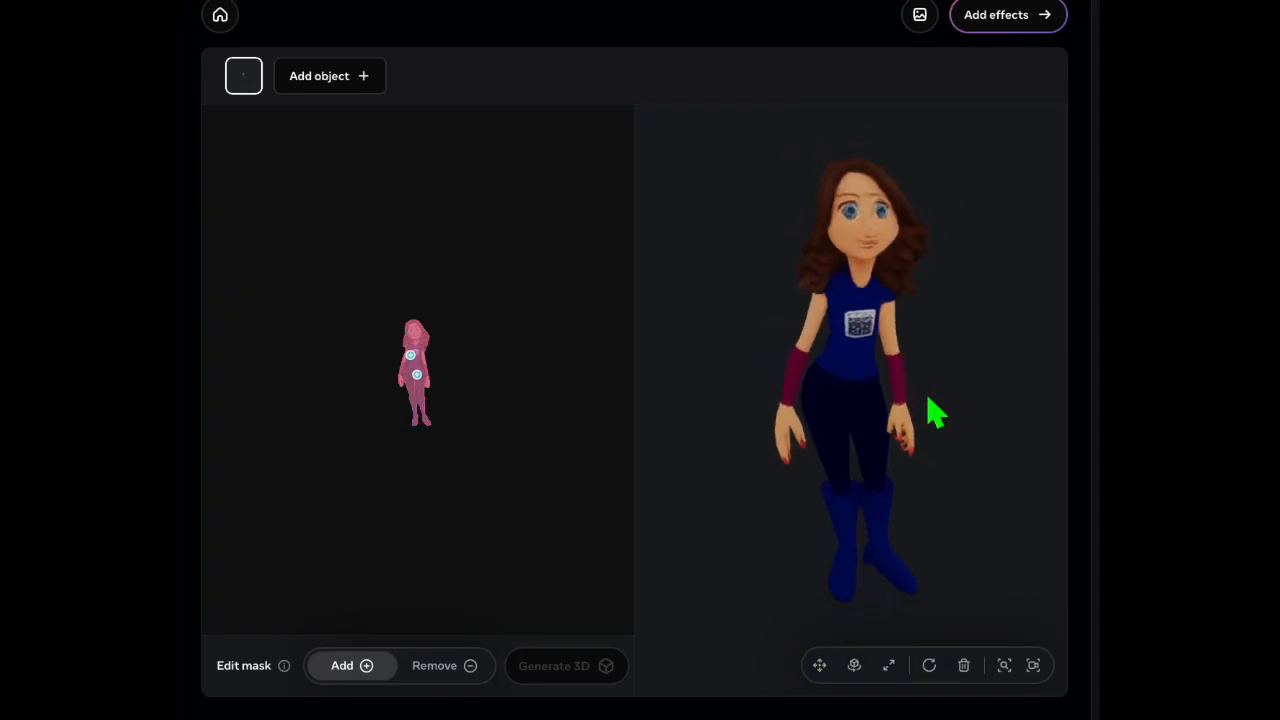
left_click(854, 665)
left_click_drag(826, 508, 741, 403)
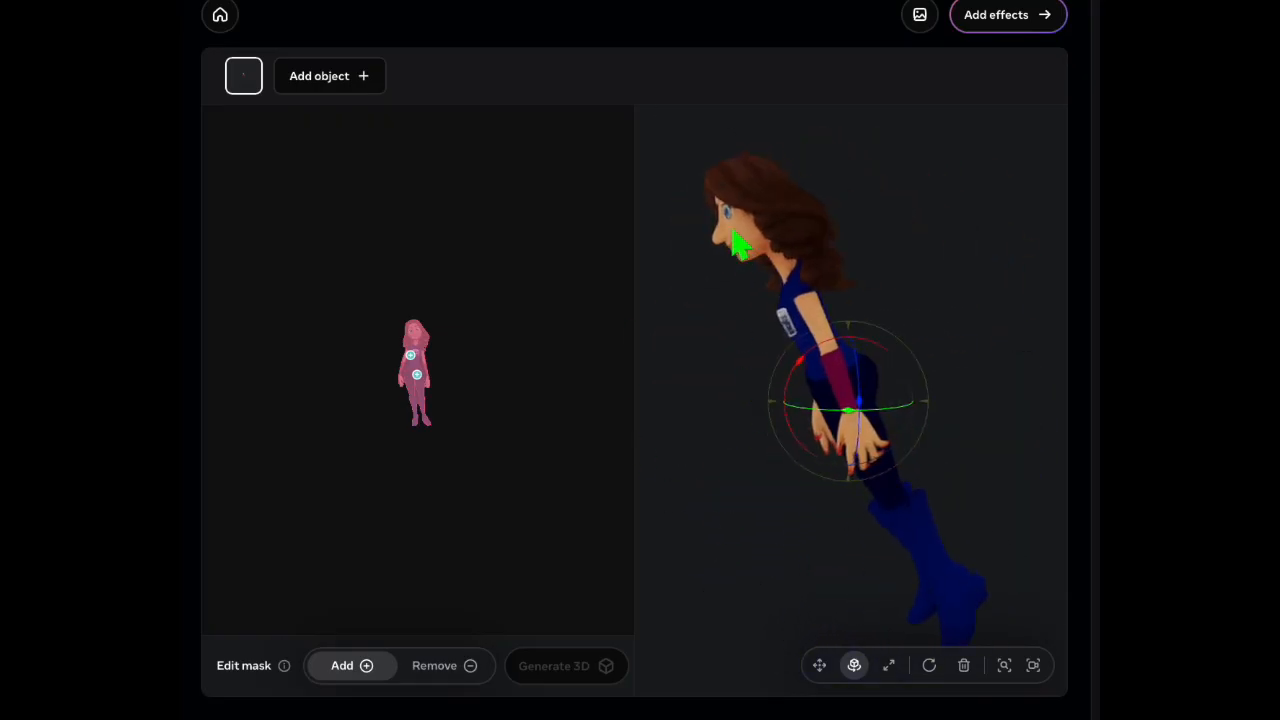
left_click_drag(858, 458, 902, 436)
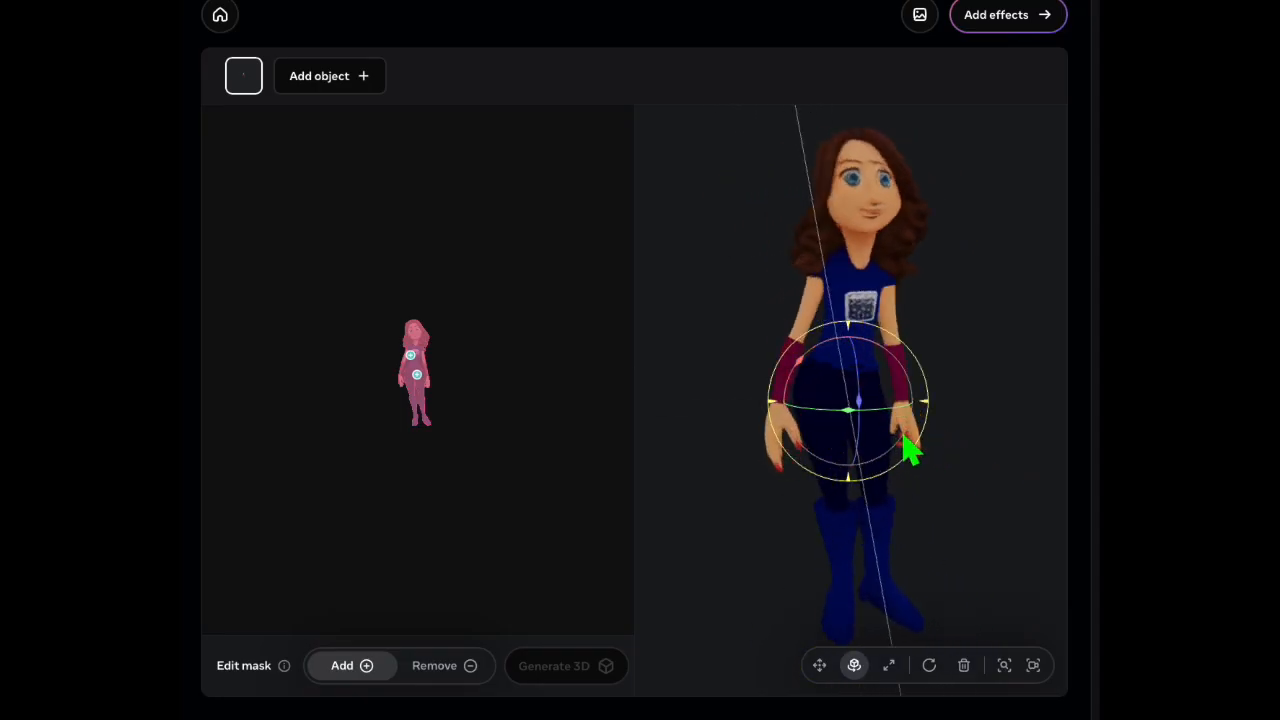
Try scaling the 3D character down, and reset its transformations
left_click(889, 666)
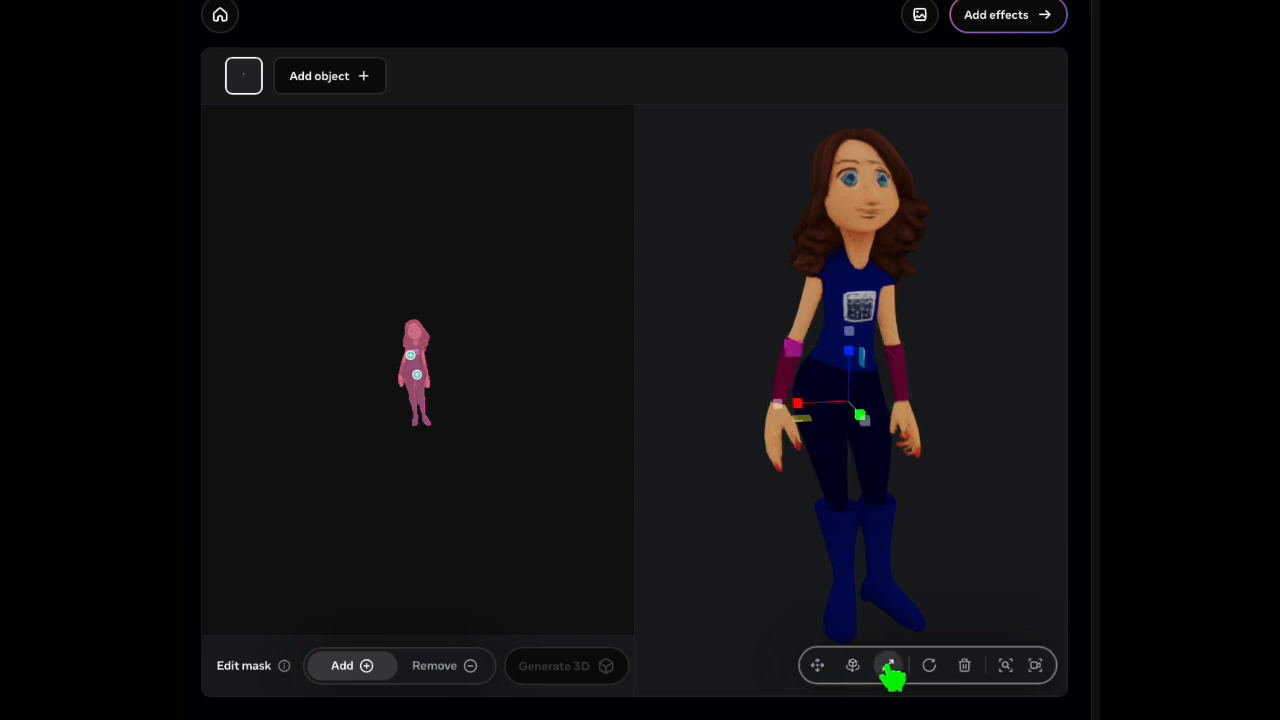
left_click_drag(874, 460, 883, 429)
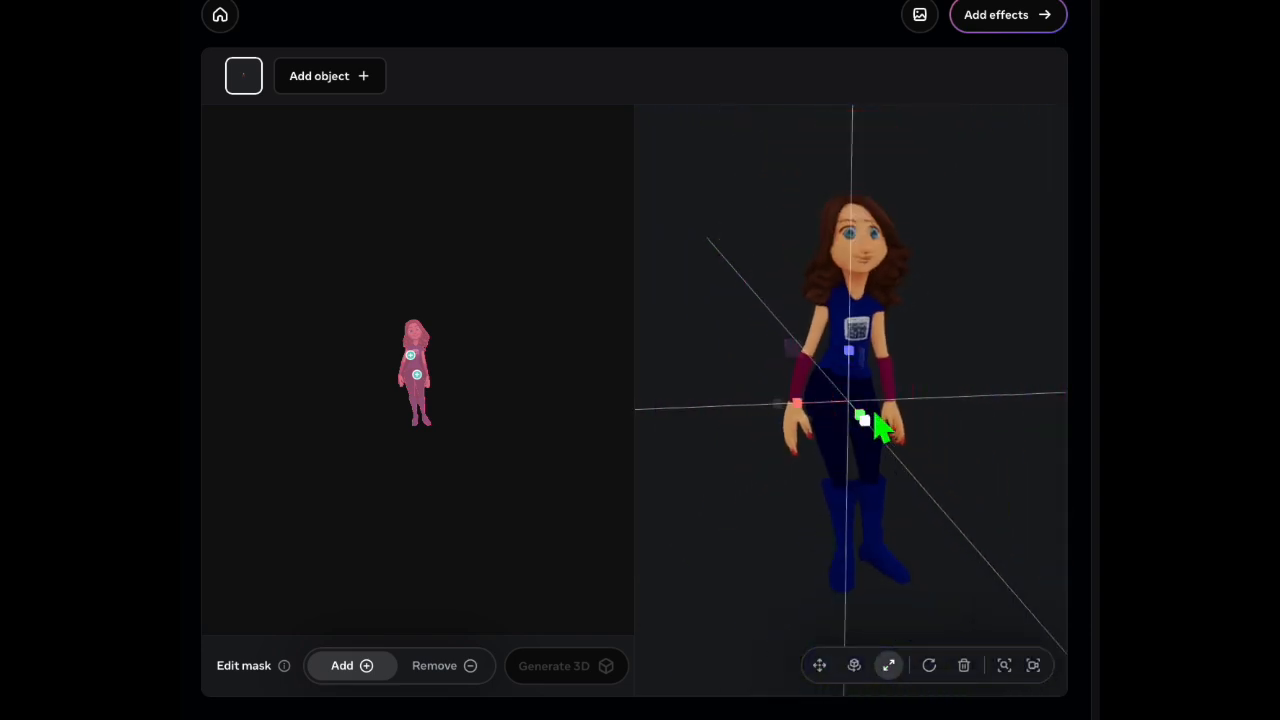
left_click(945, 662)
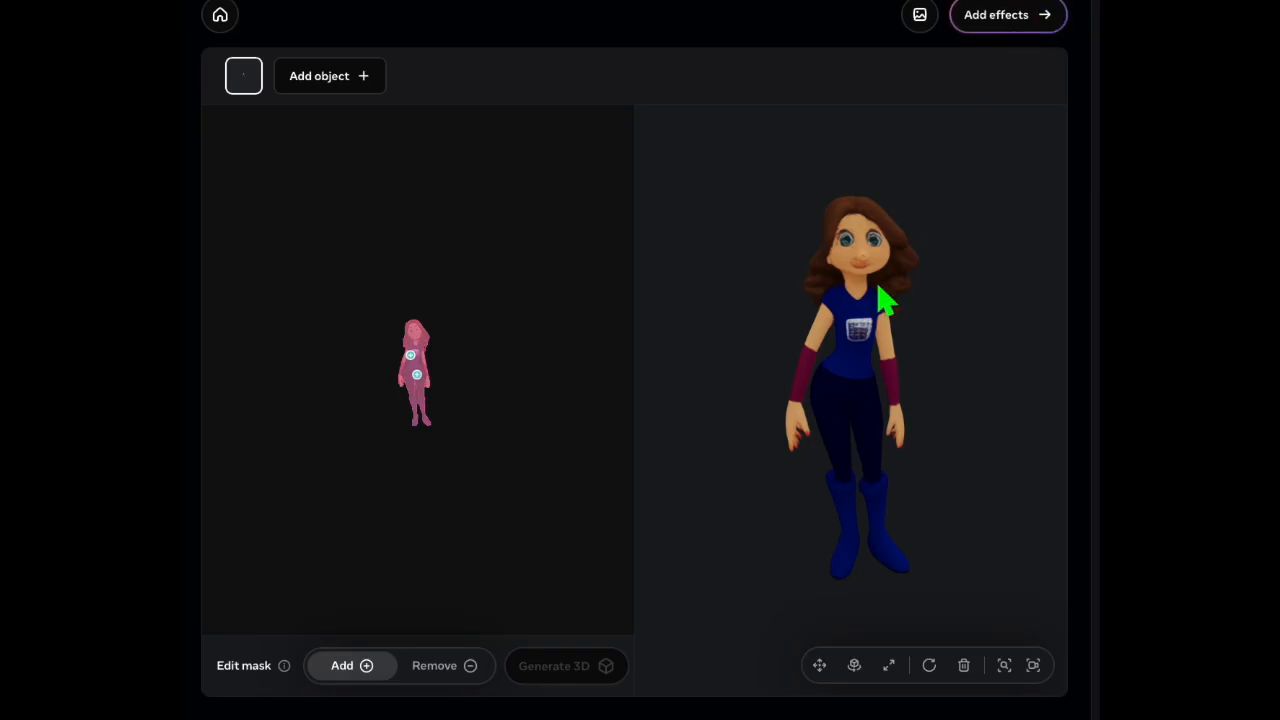
Open the 3D effects for the character and try Glass, Heatmap, Starry Night and 8Bit on it
left_click(1030, 18)
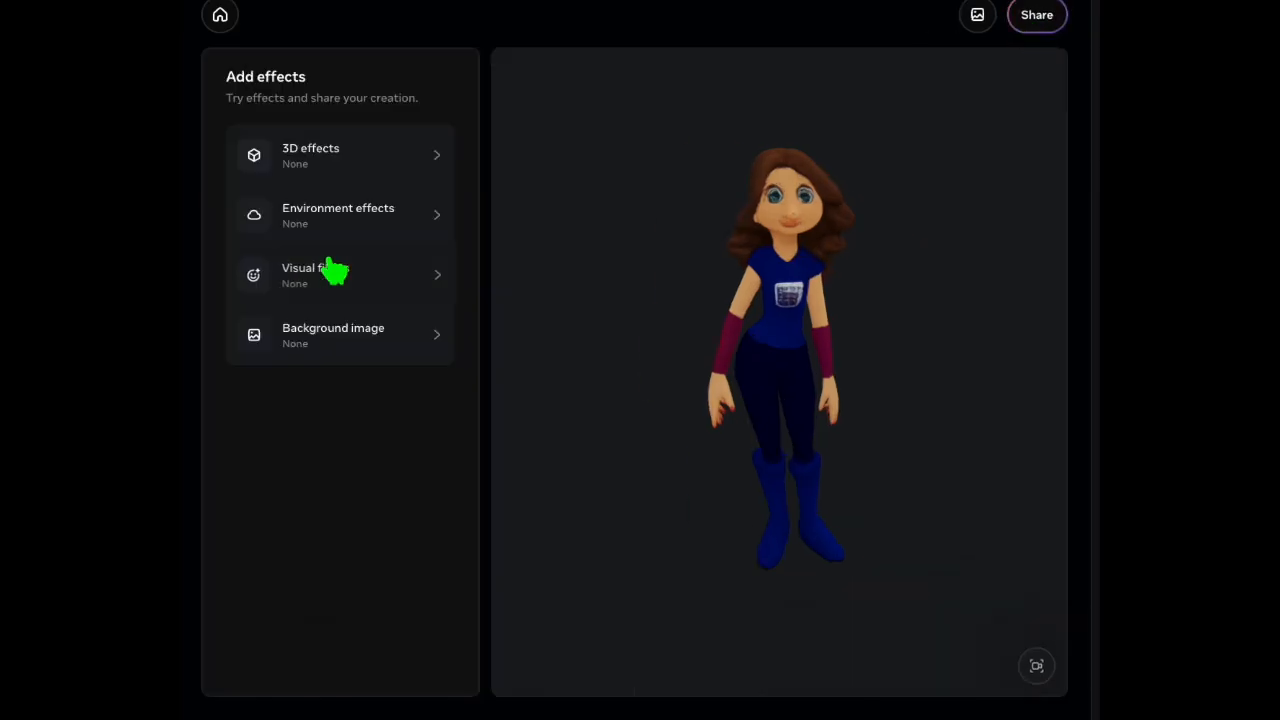
left_click(400, 172)
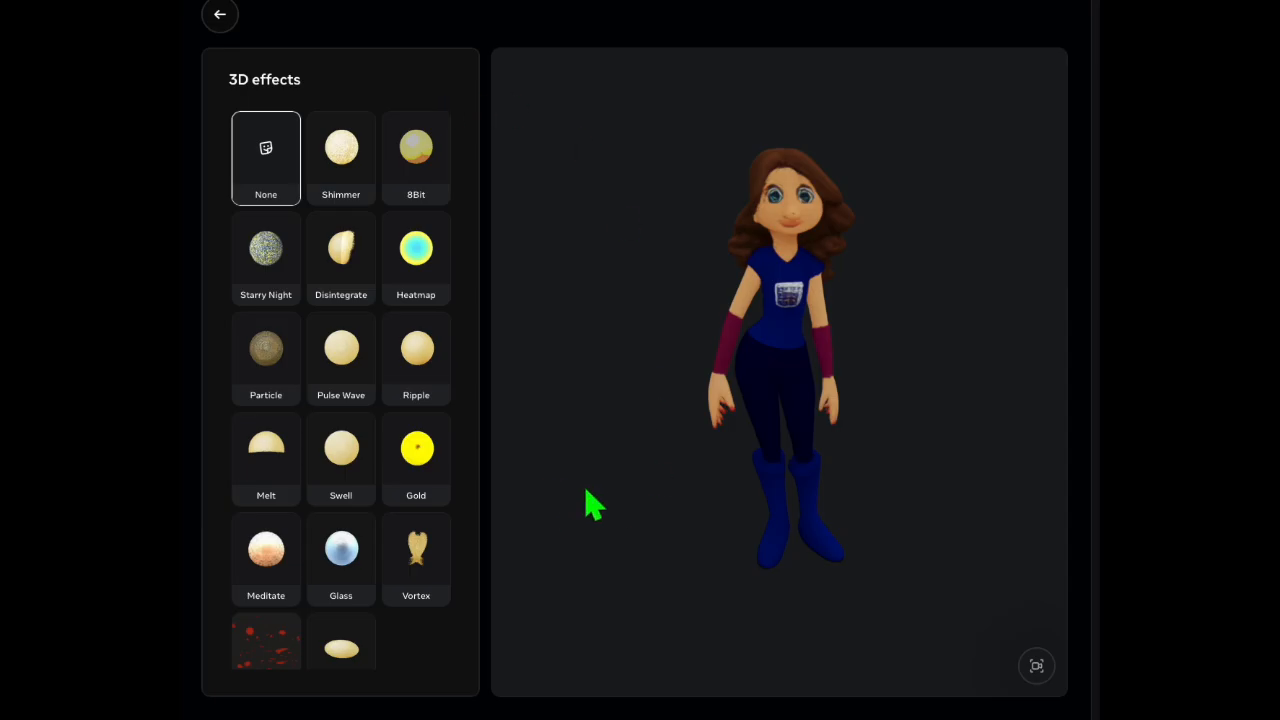
left_click(350, 558)
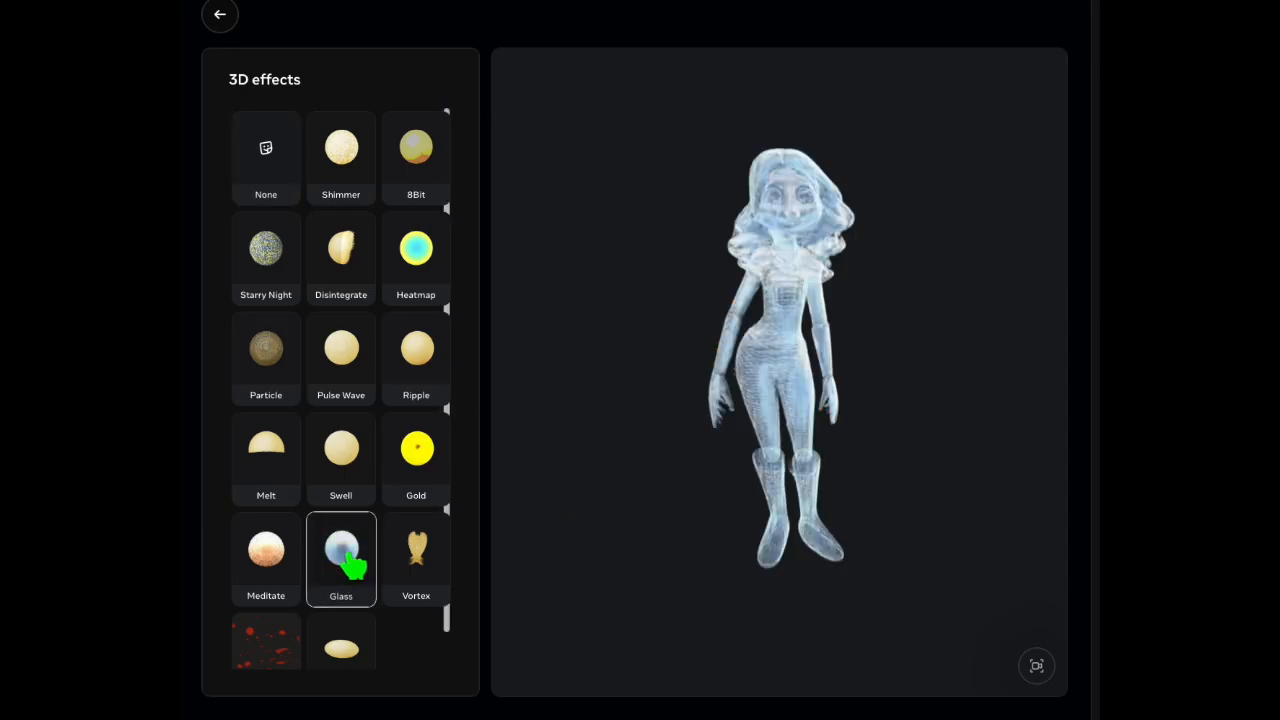
left_click_drag(750, 487, 768, 541)
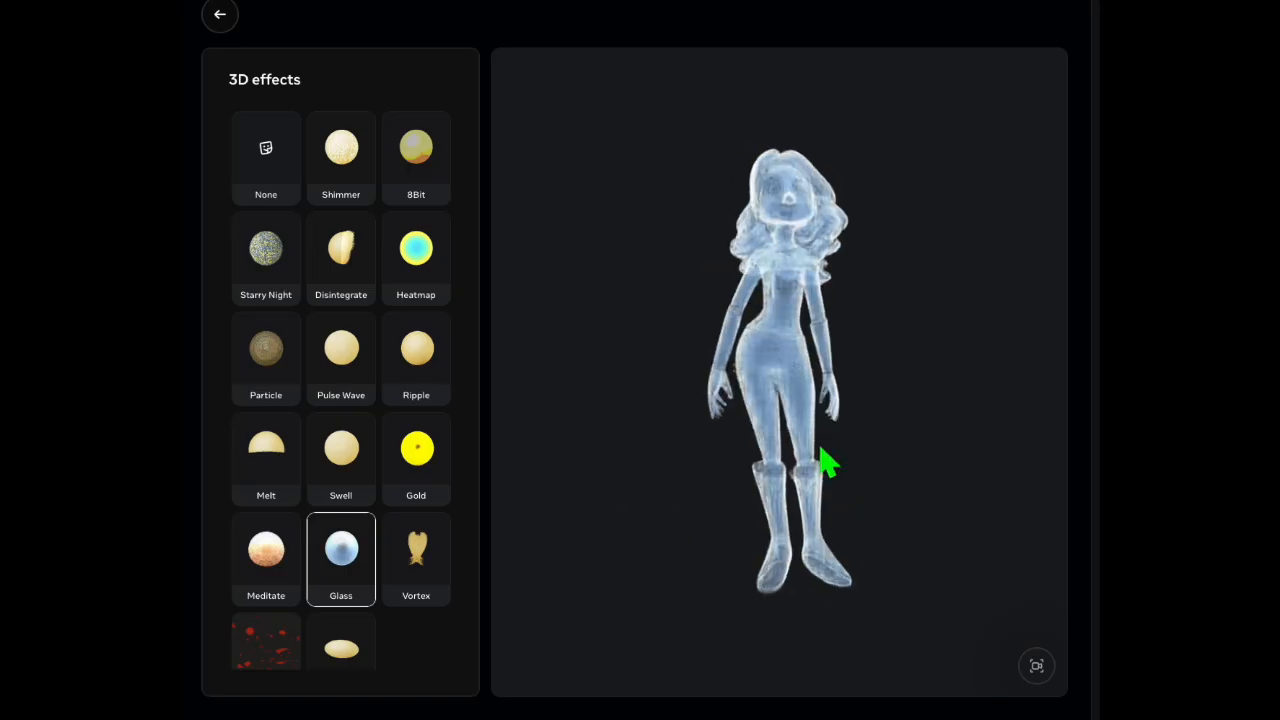
left_click(421, 258)
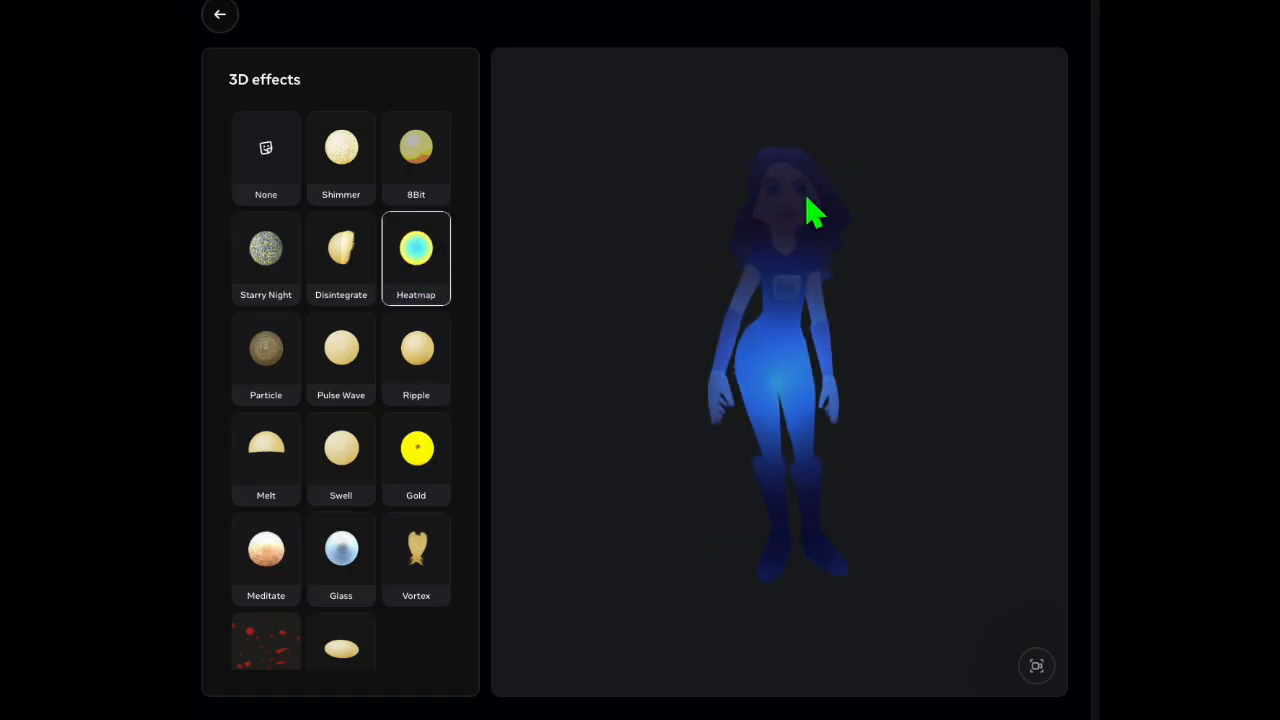
left_click(276, 262)
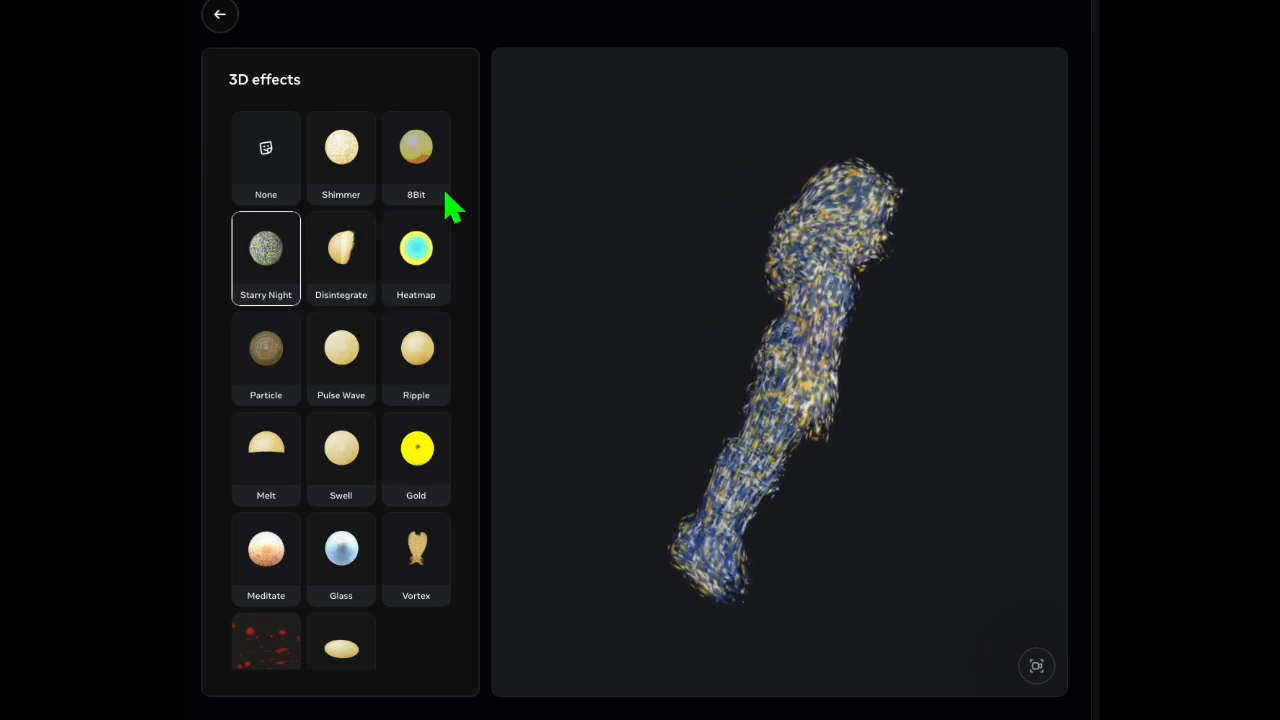
left_click(420, 152)
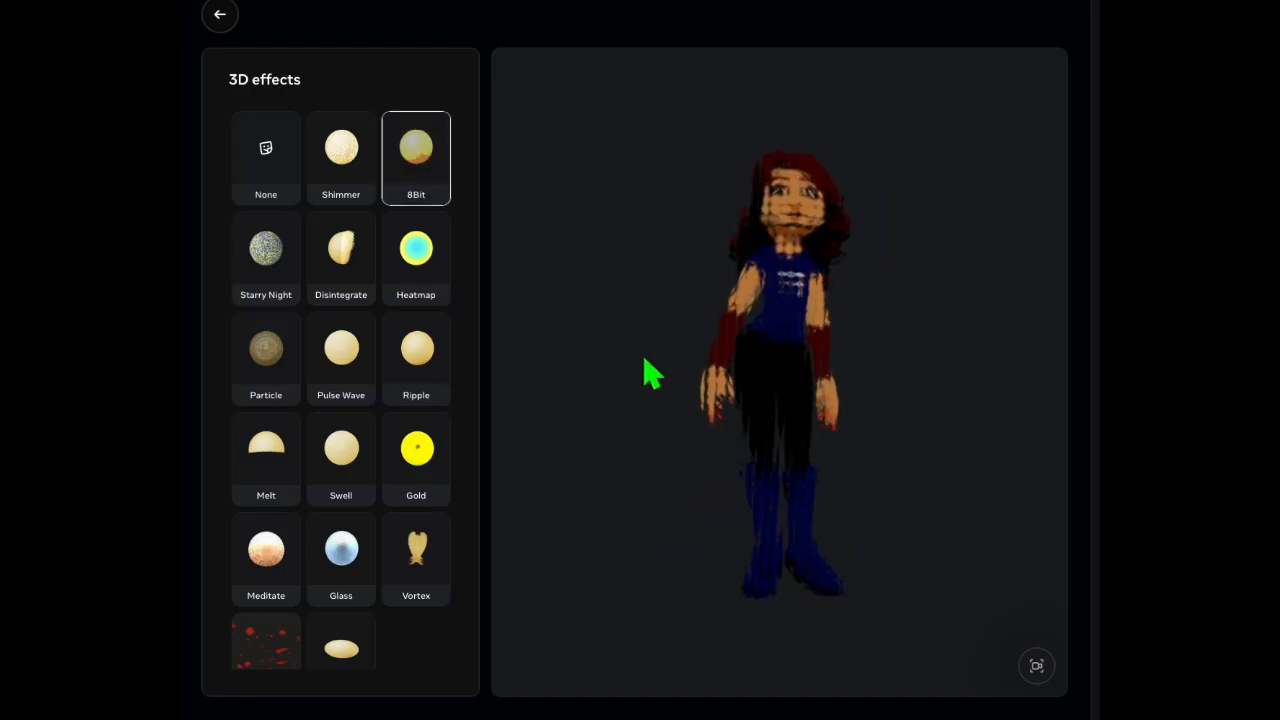
Try the Disintegrate, Pulse Wave, Particle, Gold, Meditate and Vortex 3D effects on the character
left_click(342, 258)
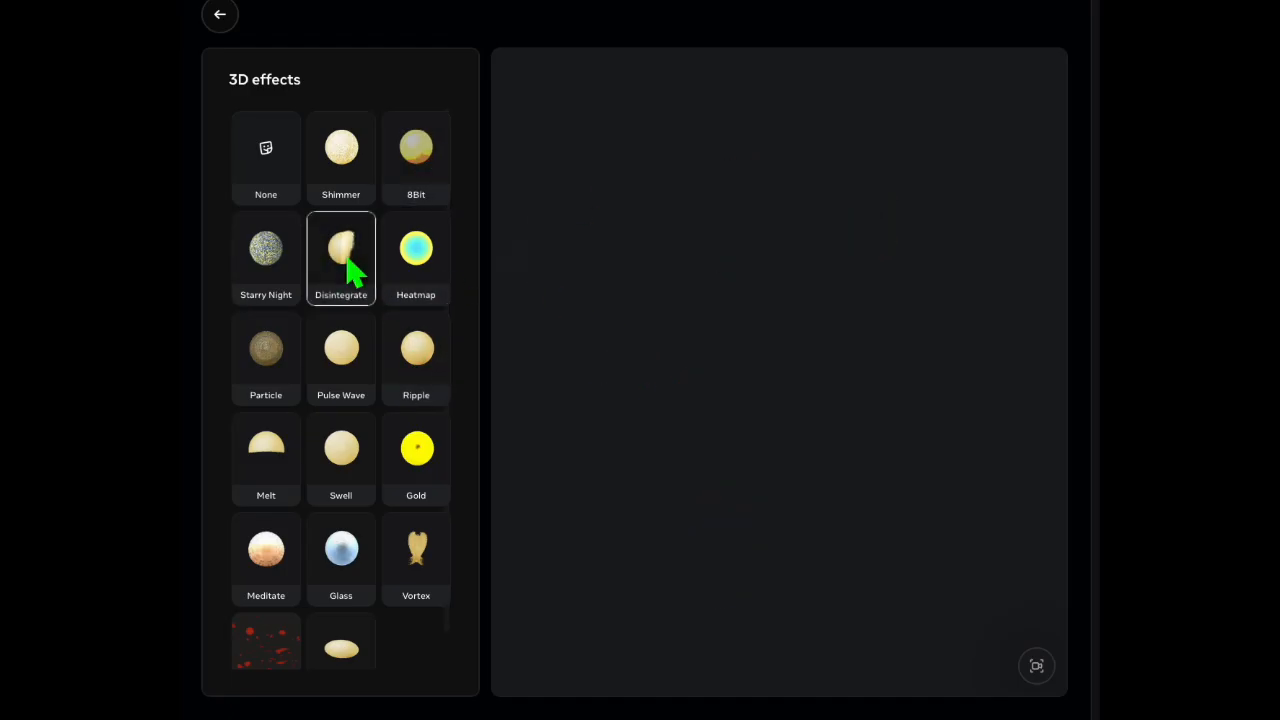
left_click(345, 360)
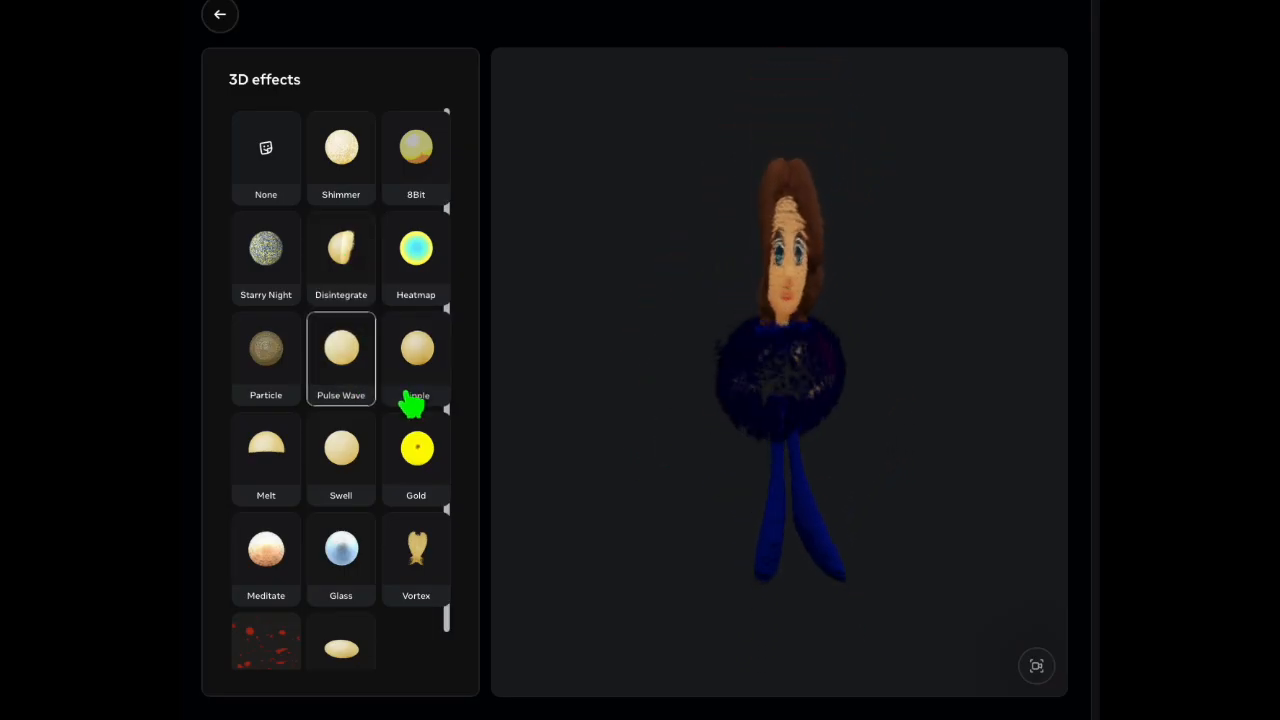
left_click(265, 358)
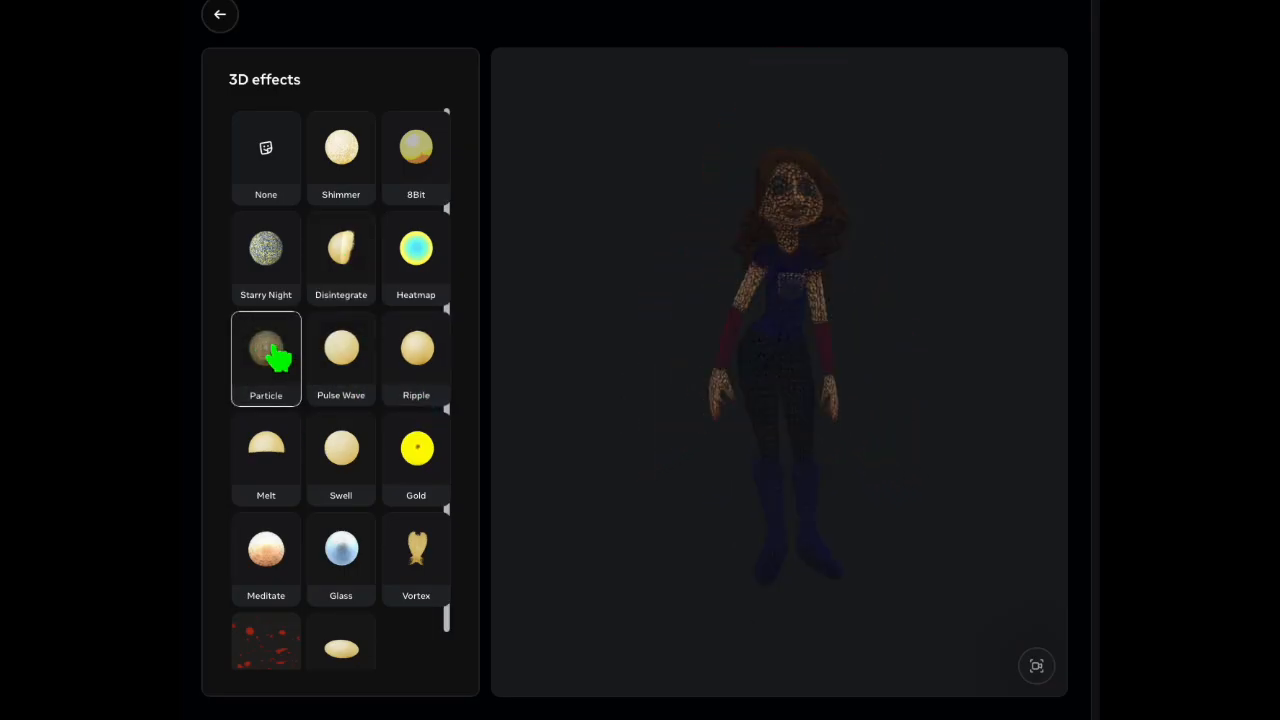
left_click(426, 460)
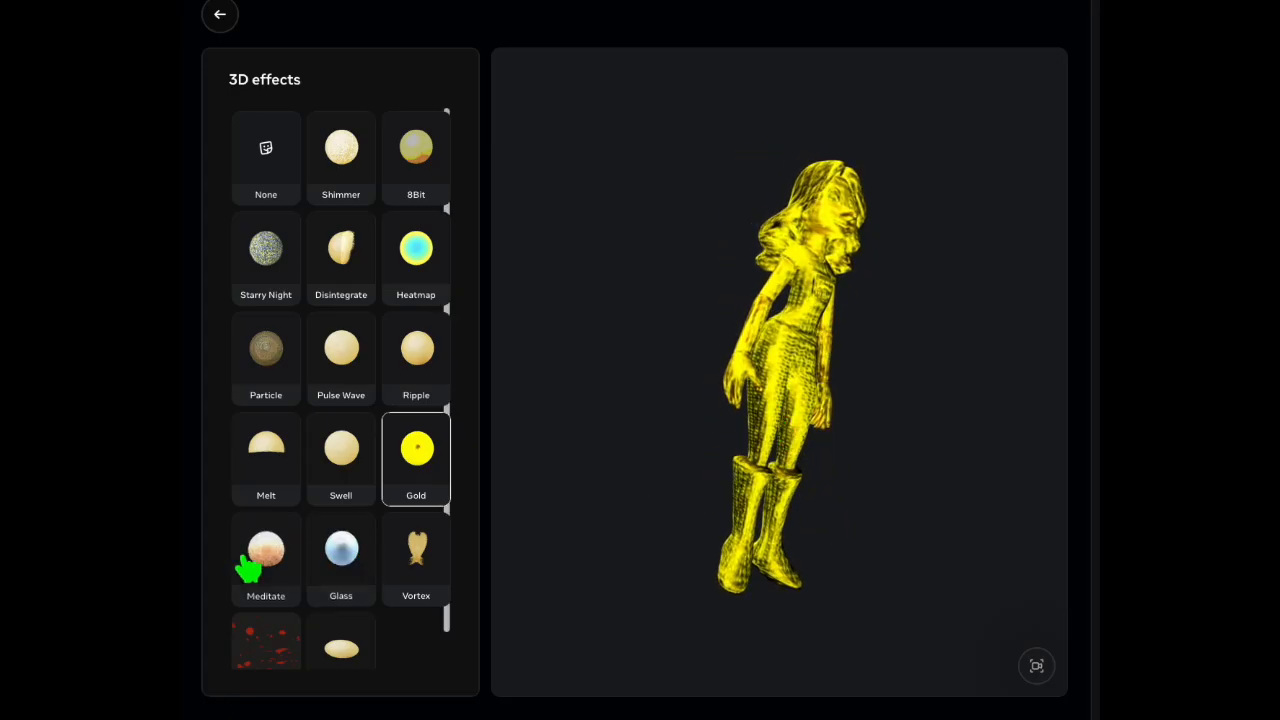
left_click(281, 560)
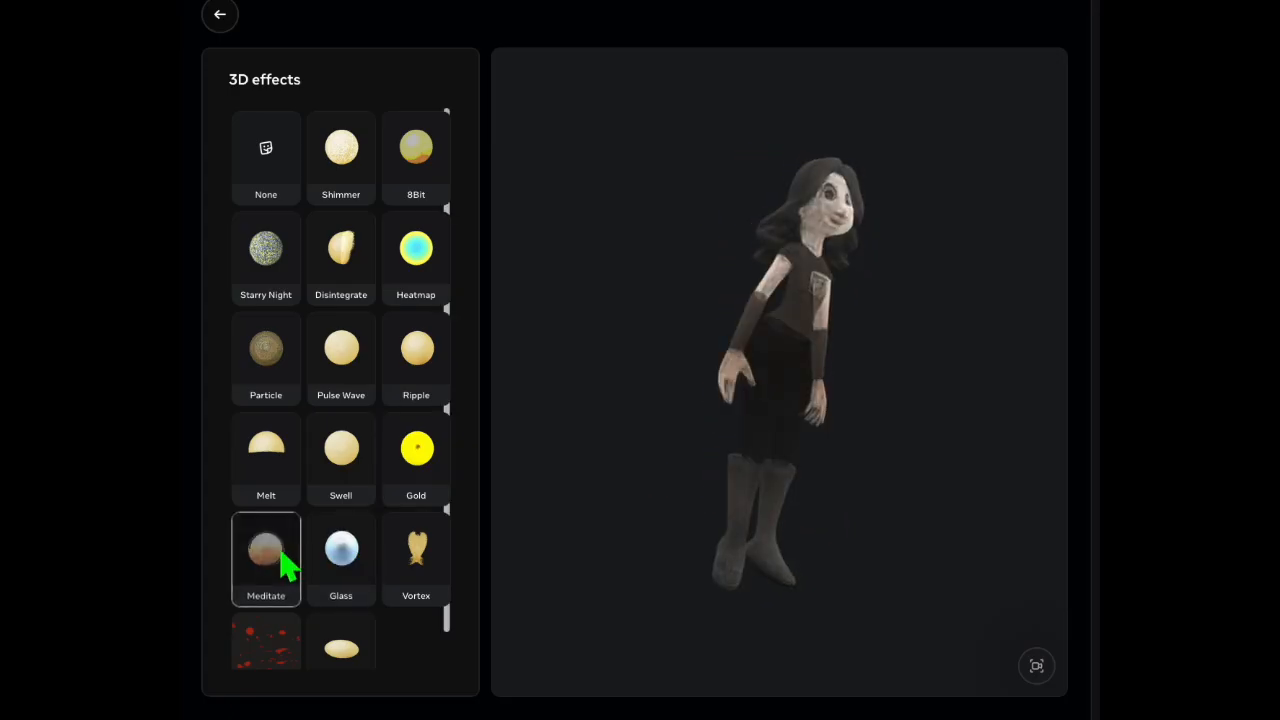
left_click(432, 566)
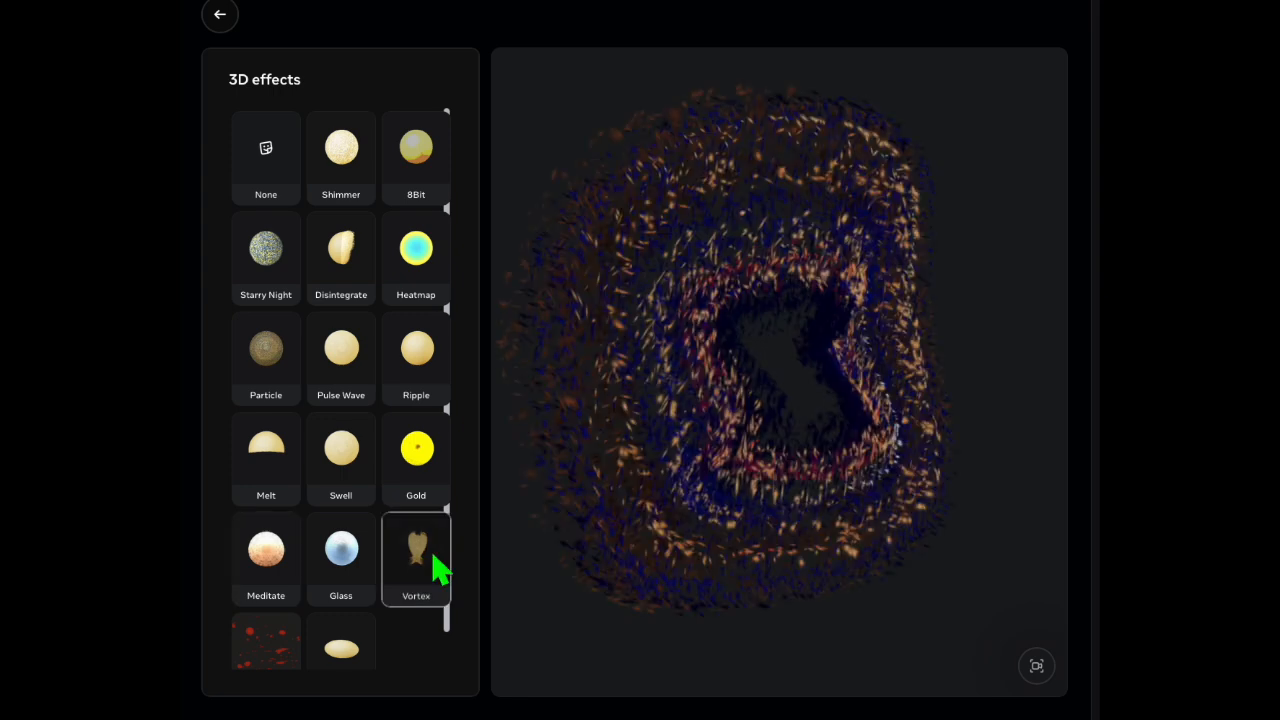
Try the Explode, Stretch and Swell 3D effects, and apply the Gold effect to the character
left_click(284, 658)
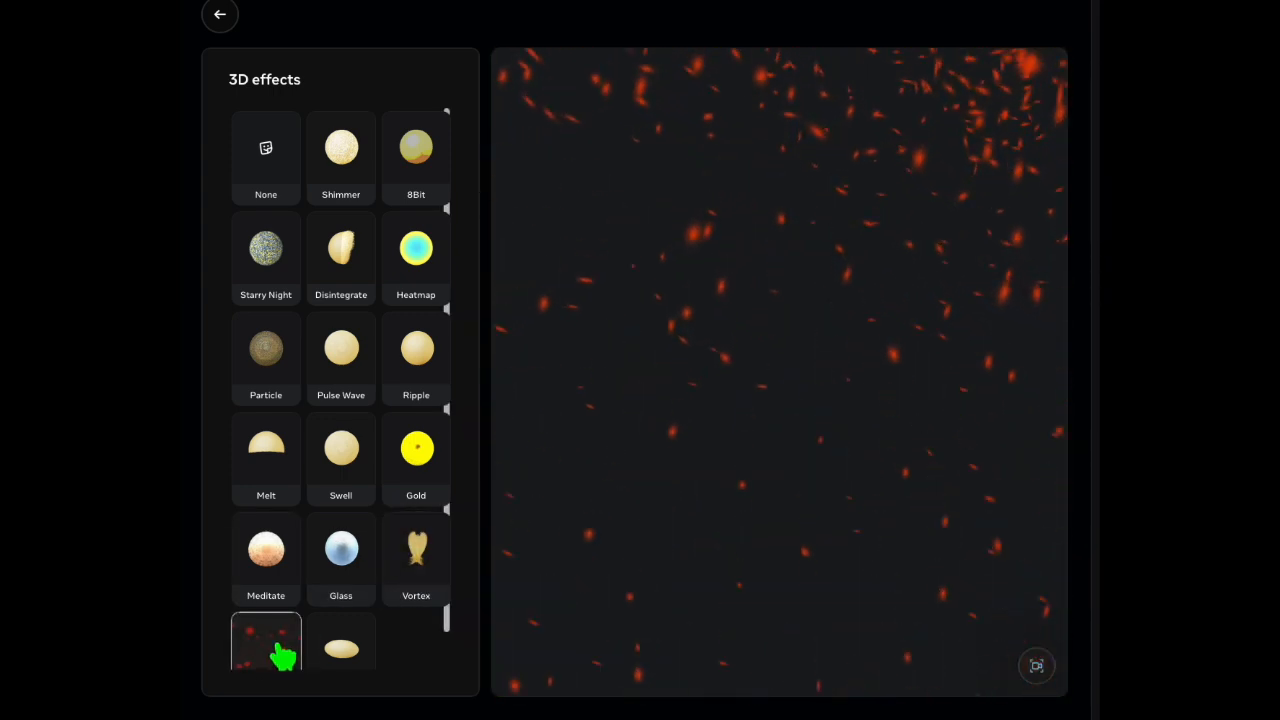
left_click(350, 663)
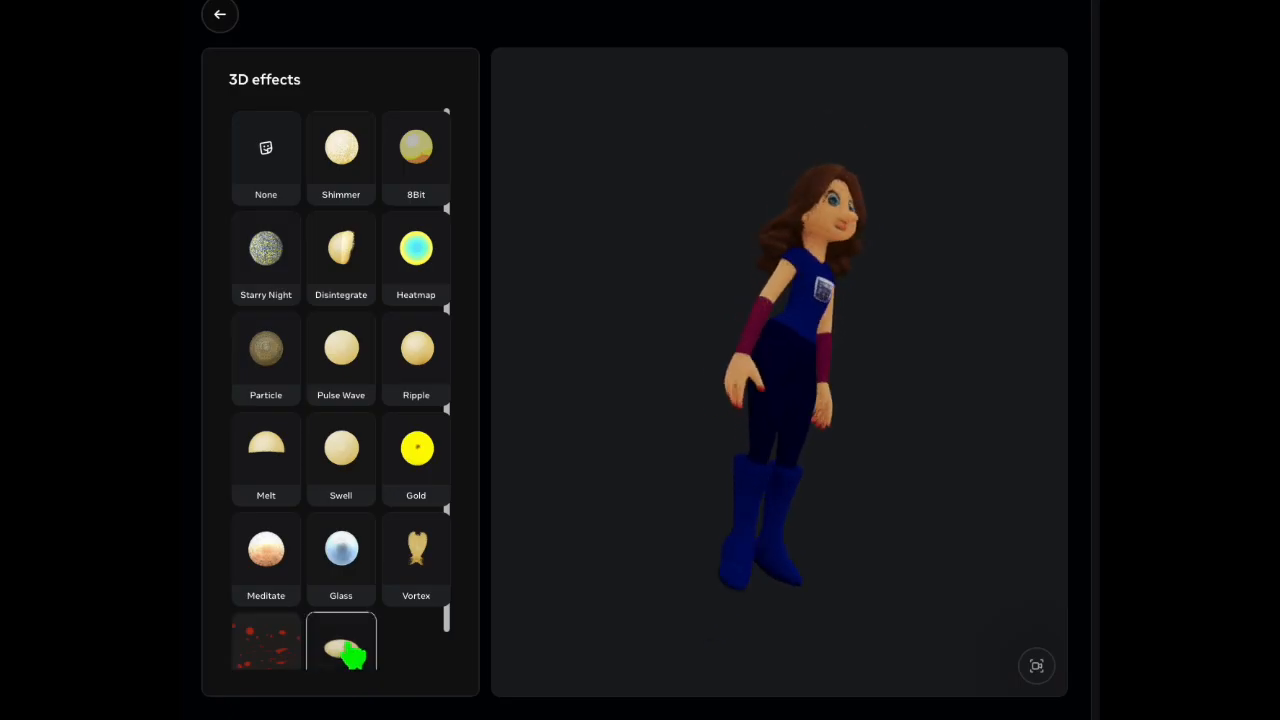
scroll(352, 640, "down", 1)
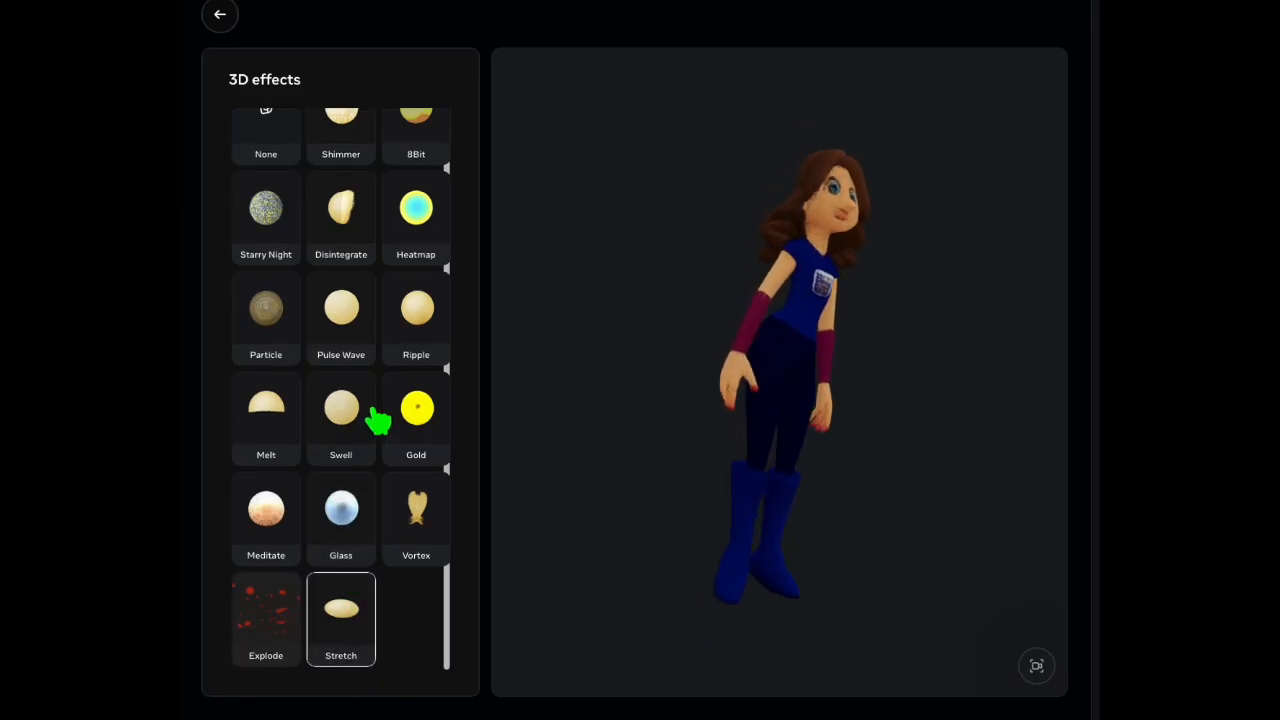
left_click(350, 438)
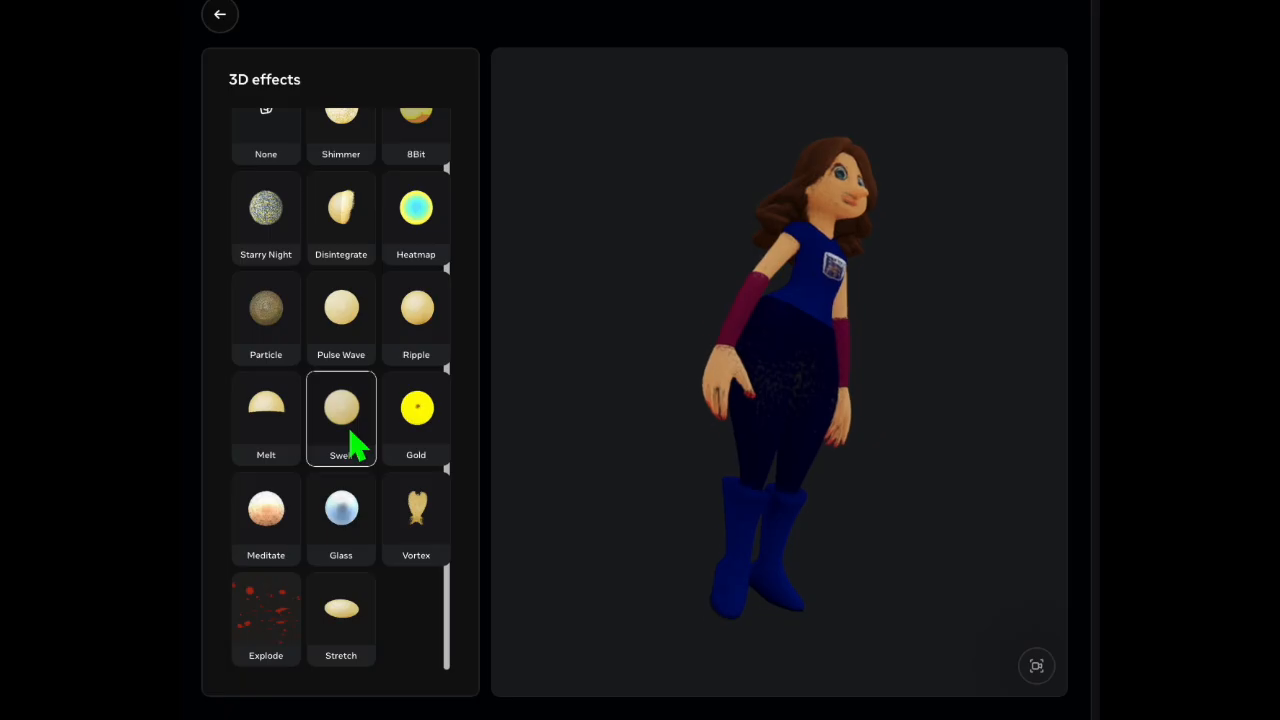
left_click(416, 432)
scroll(420, 190, "up", 1)
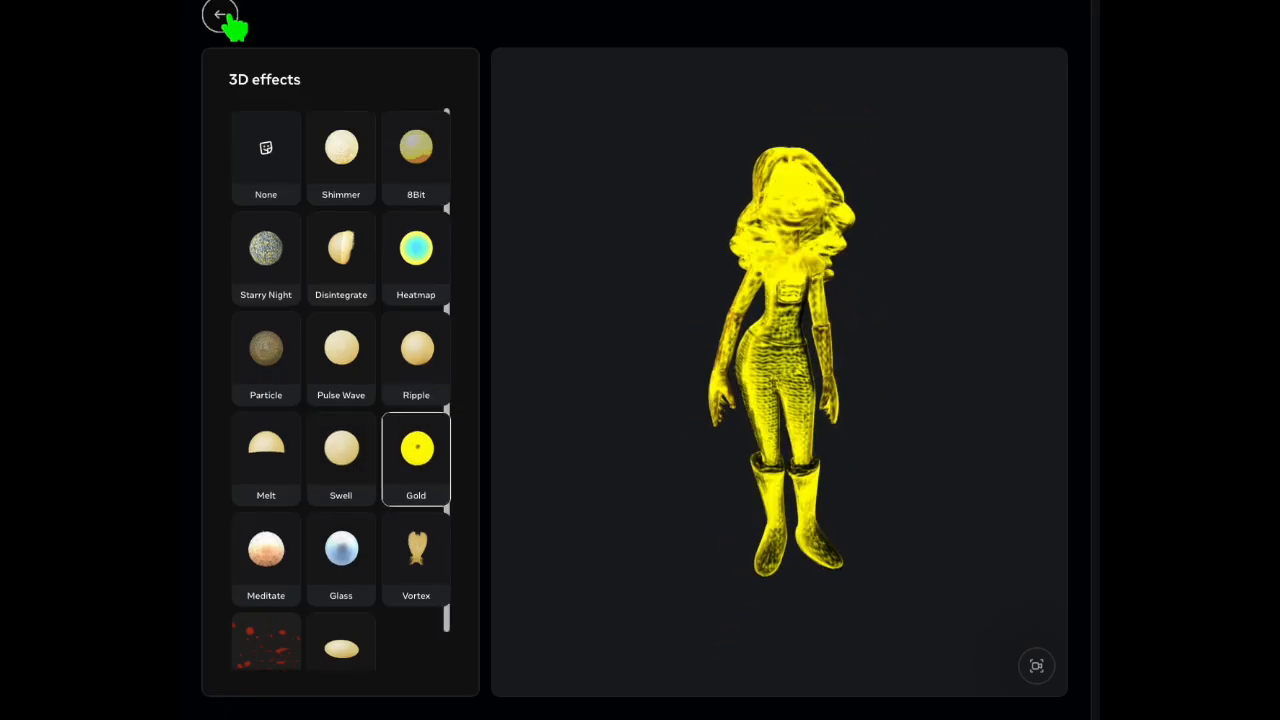
Try the Canvas, Hand Drawn, Invert, edge detection, Pixelate and Toon environment effects, and apply Fire
left_click(221, 16)
left_click(343, 224)
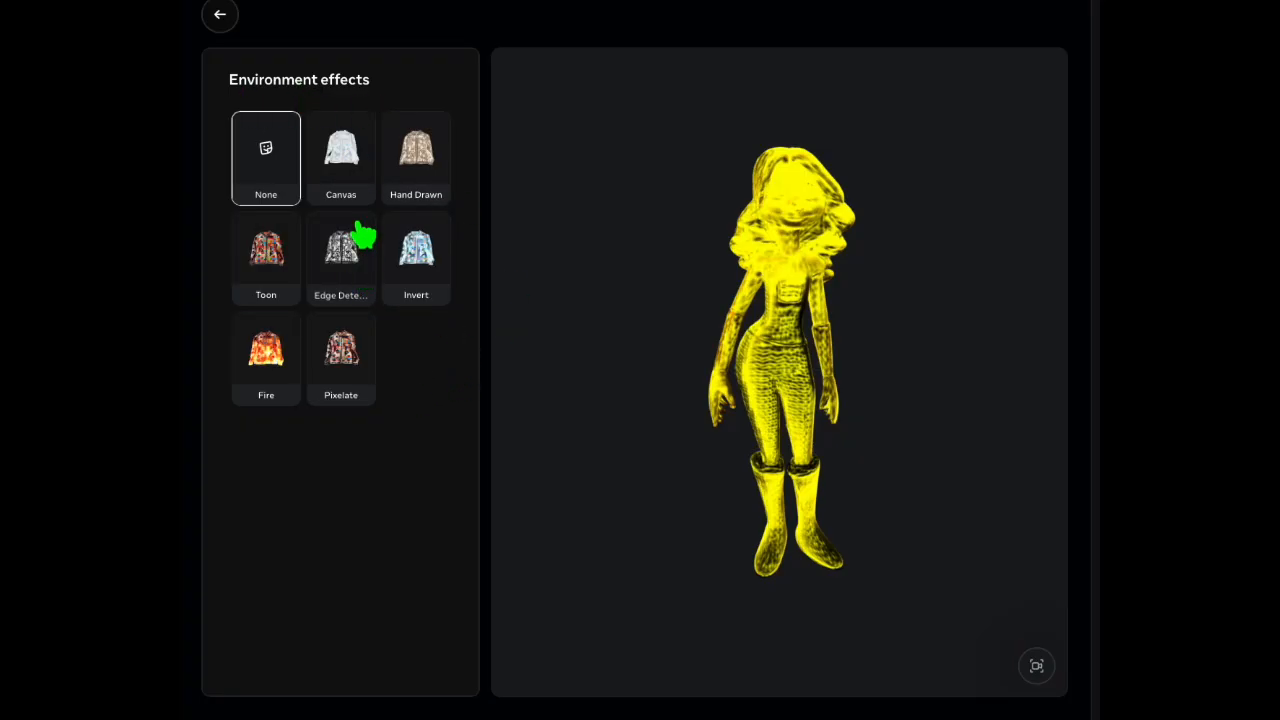
left_click(352, 160)
left_click(424, 174)
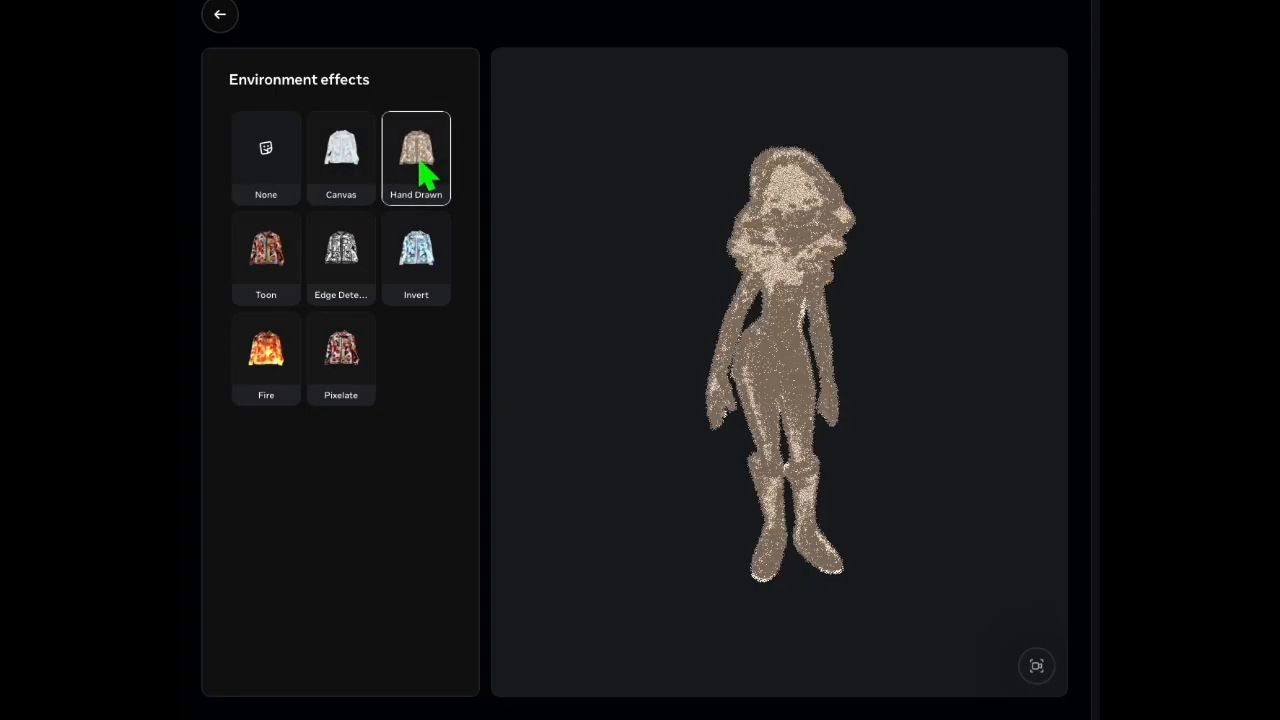
left_click(420, 263)
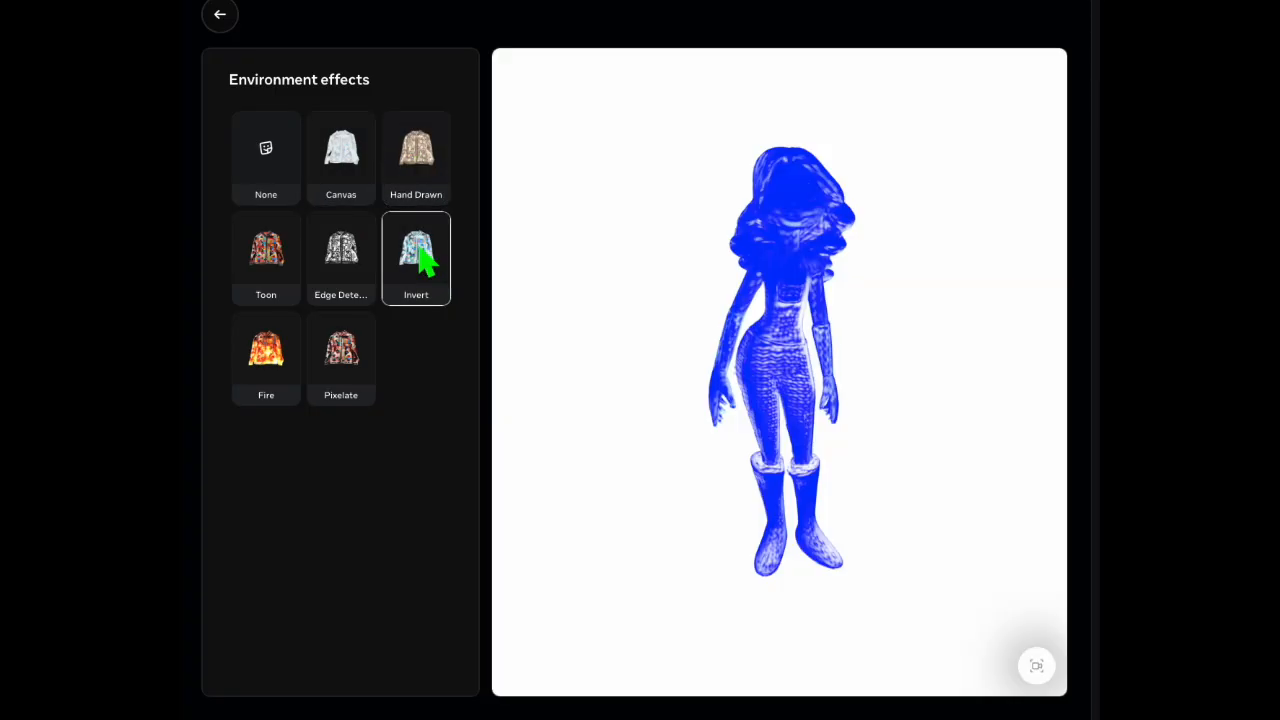
left_click(357, 294)
left_click(368, 362)
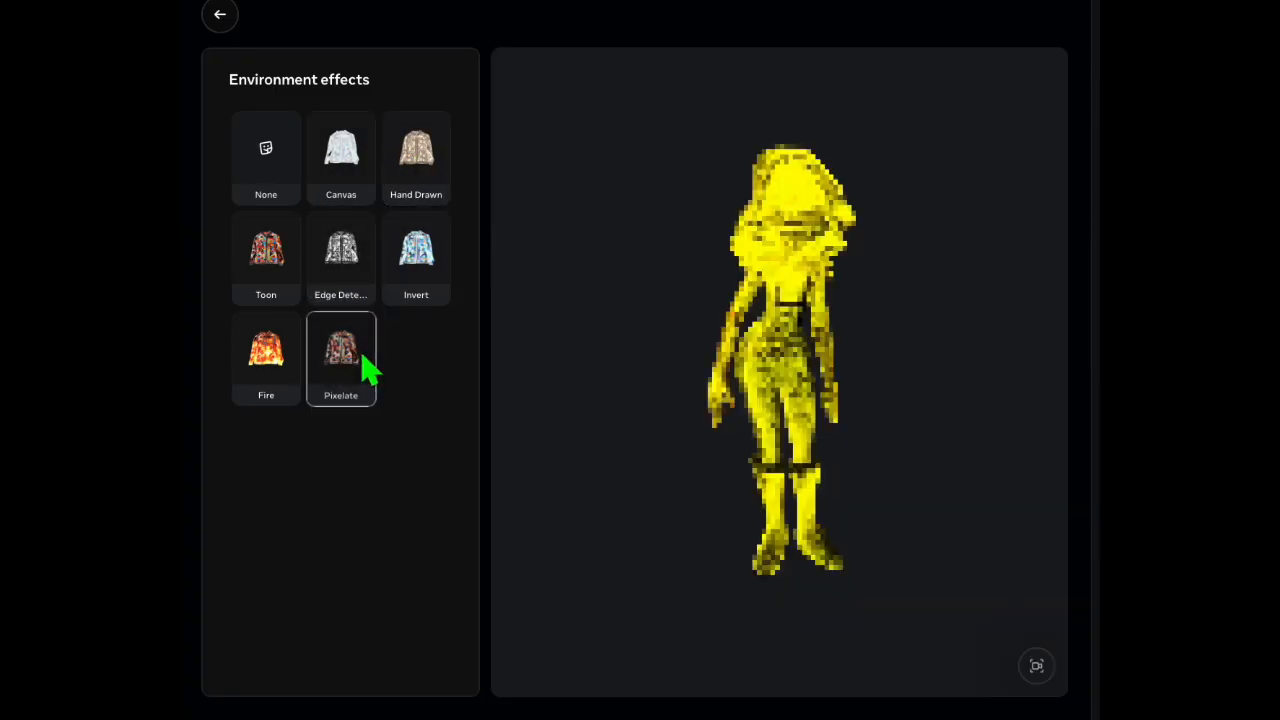
left_click(276, 270)
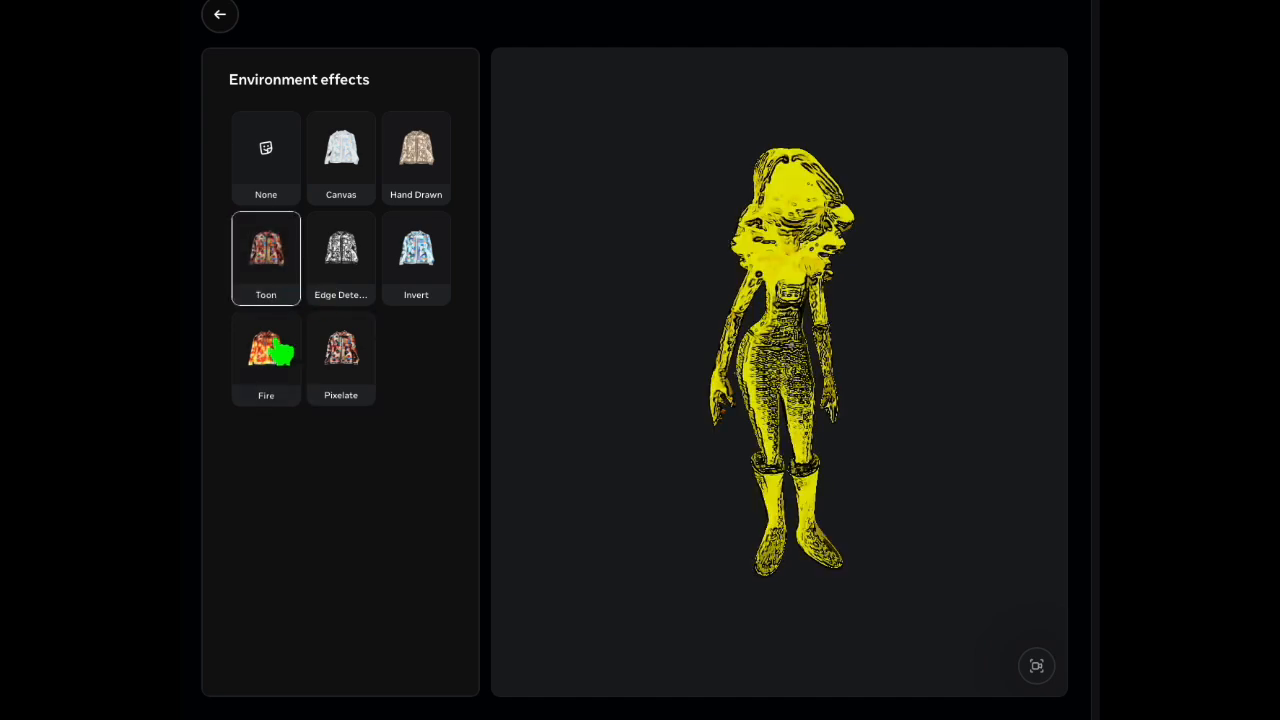
left_click(282, 355)
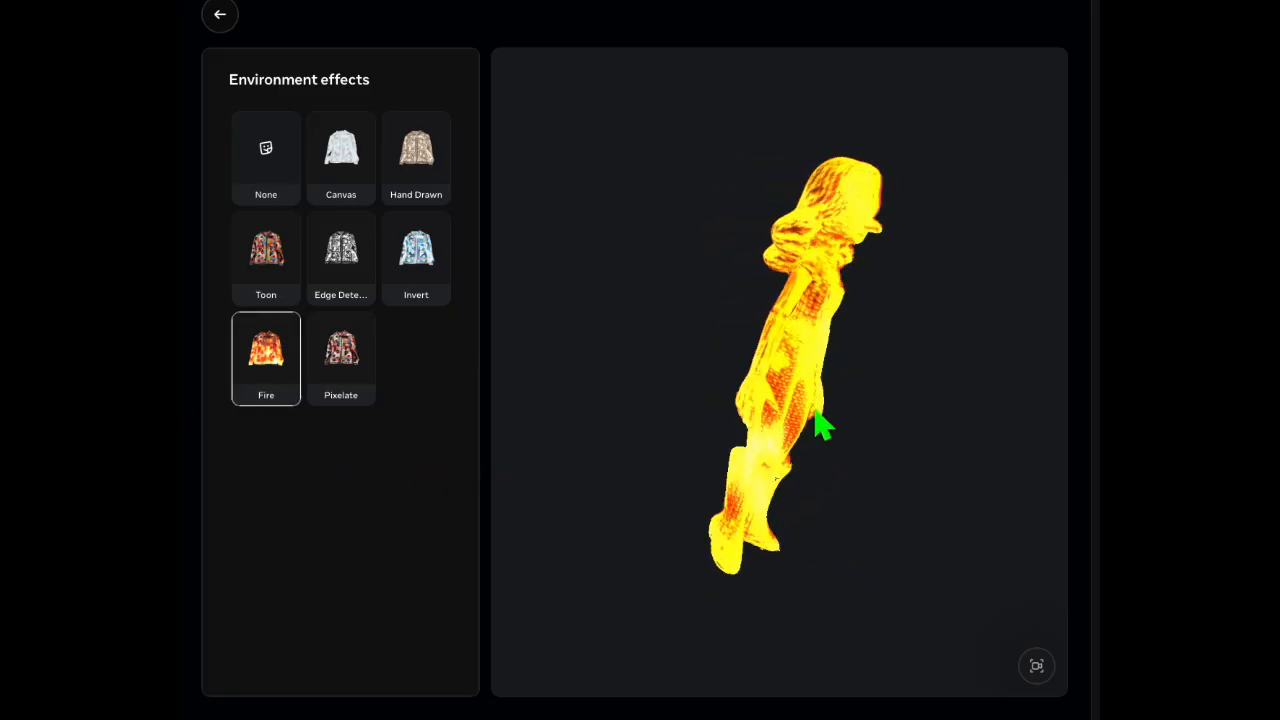
Try the Bubbles, Fireflies, Snow, Rain and Dust visual filters, and apply Sparks to the scene
key("Escape")
left_click(388, 295)
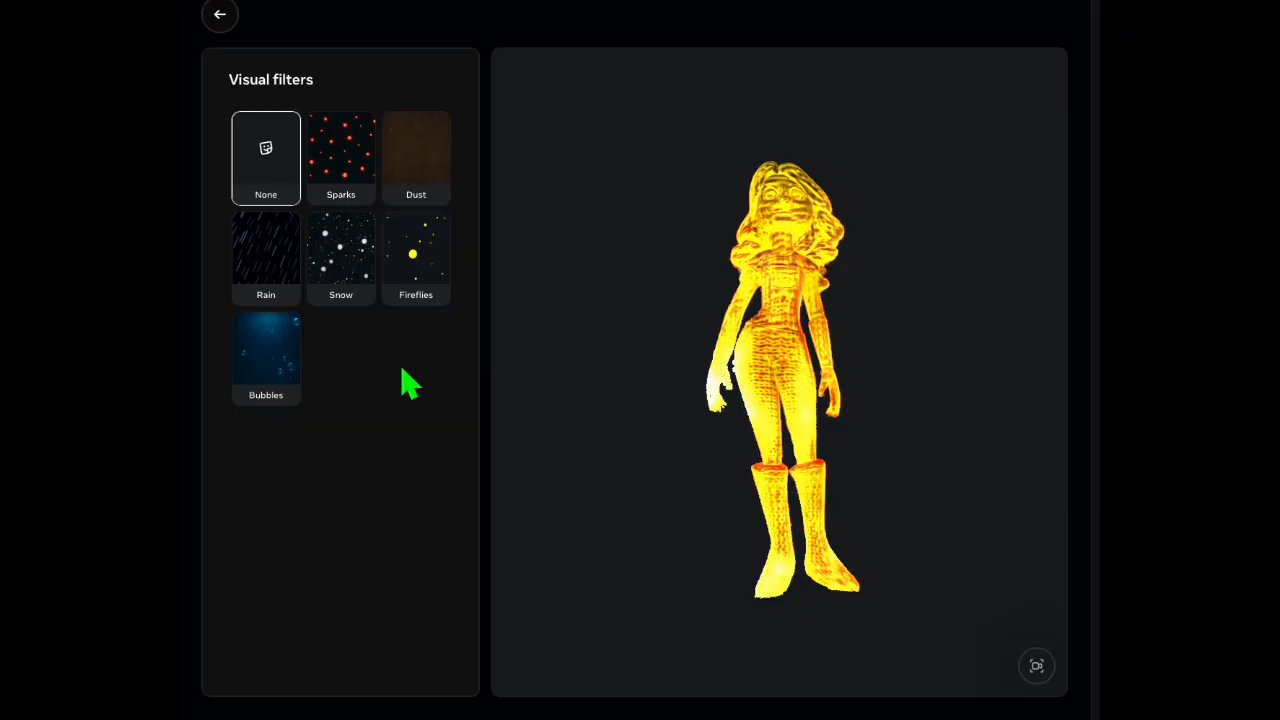
left_click(270, 366)
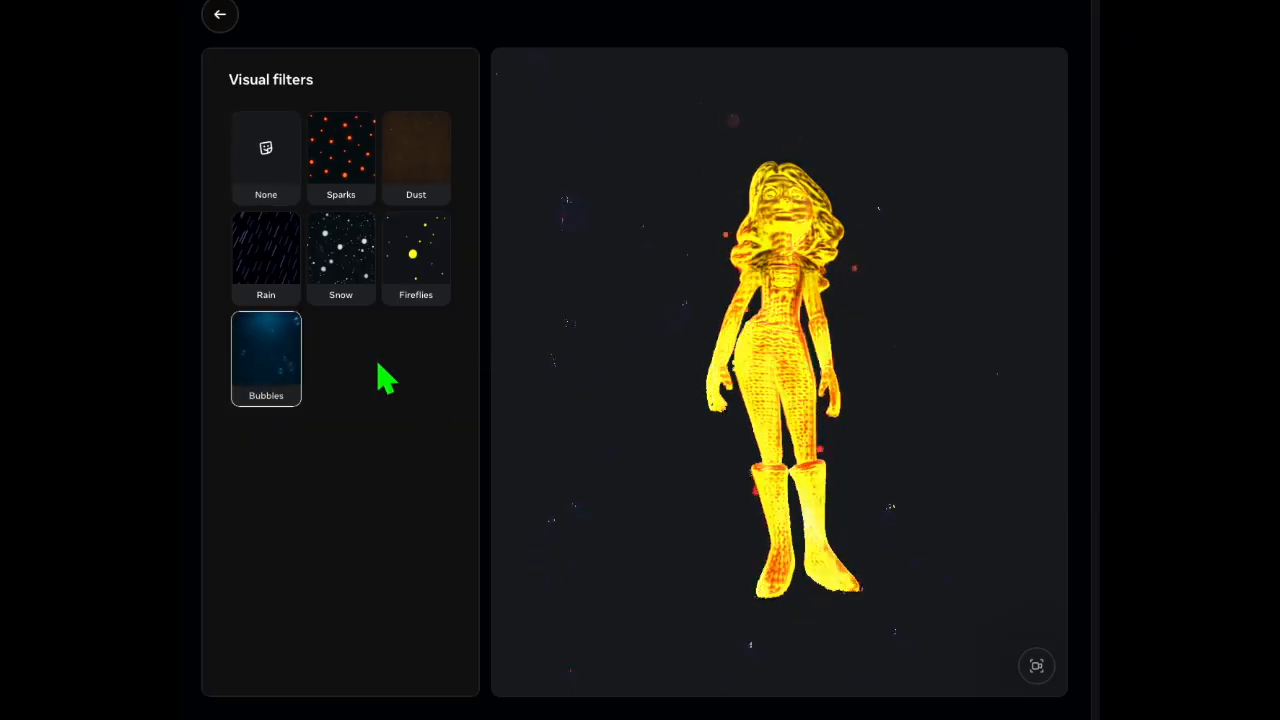
left_click(434, 278)
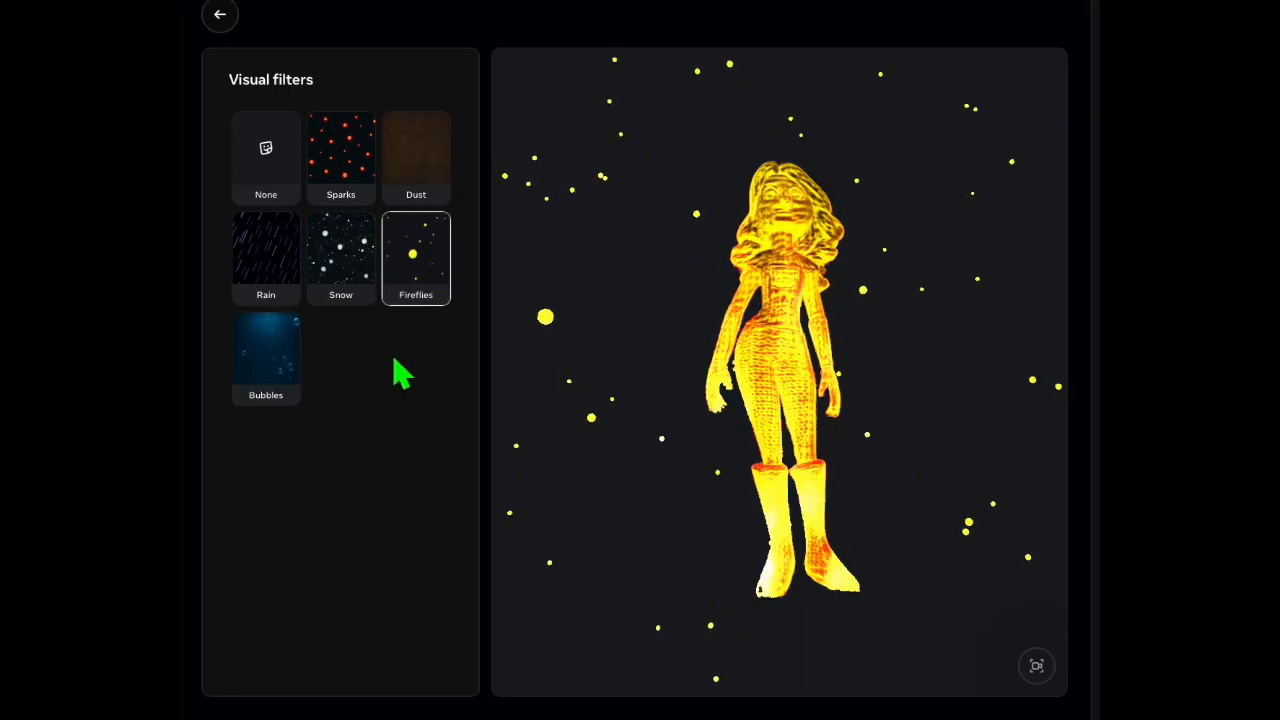
left_click(364, 280)
left_click(280, 278)
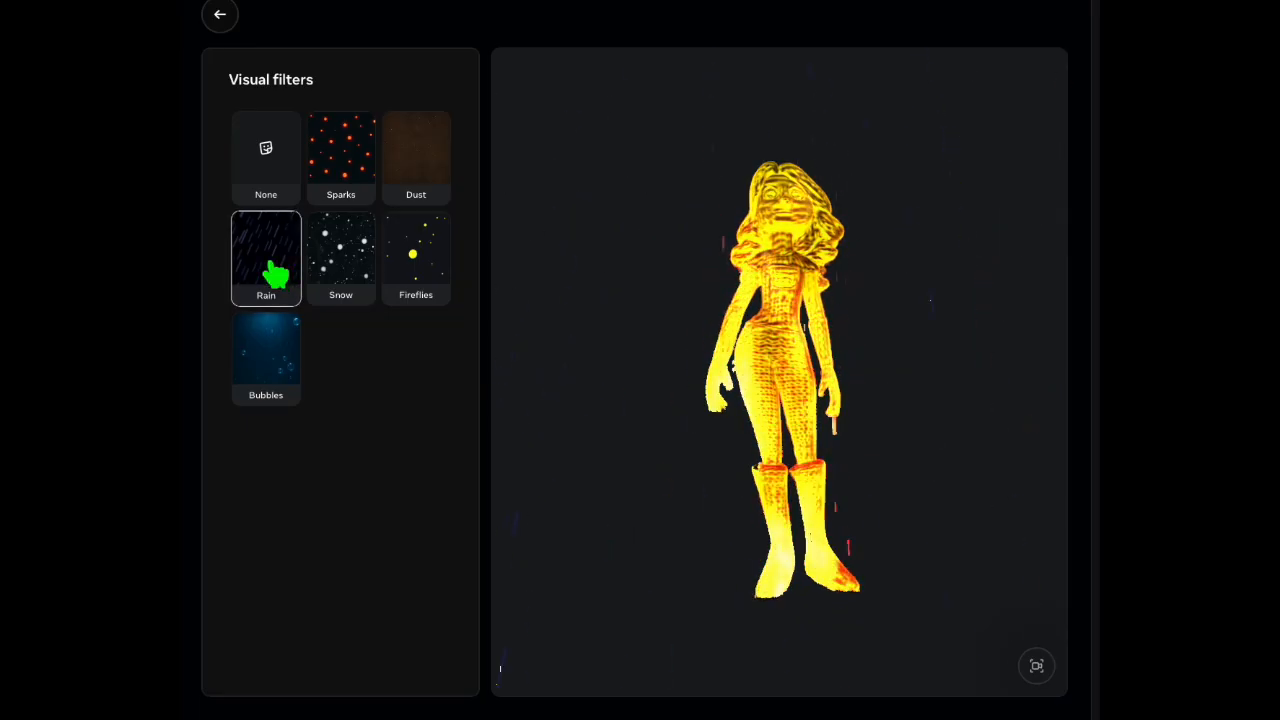
left_click(436, 180)
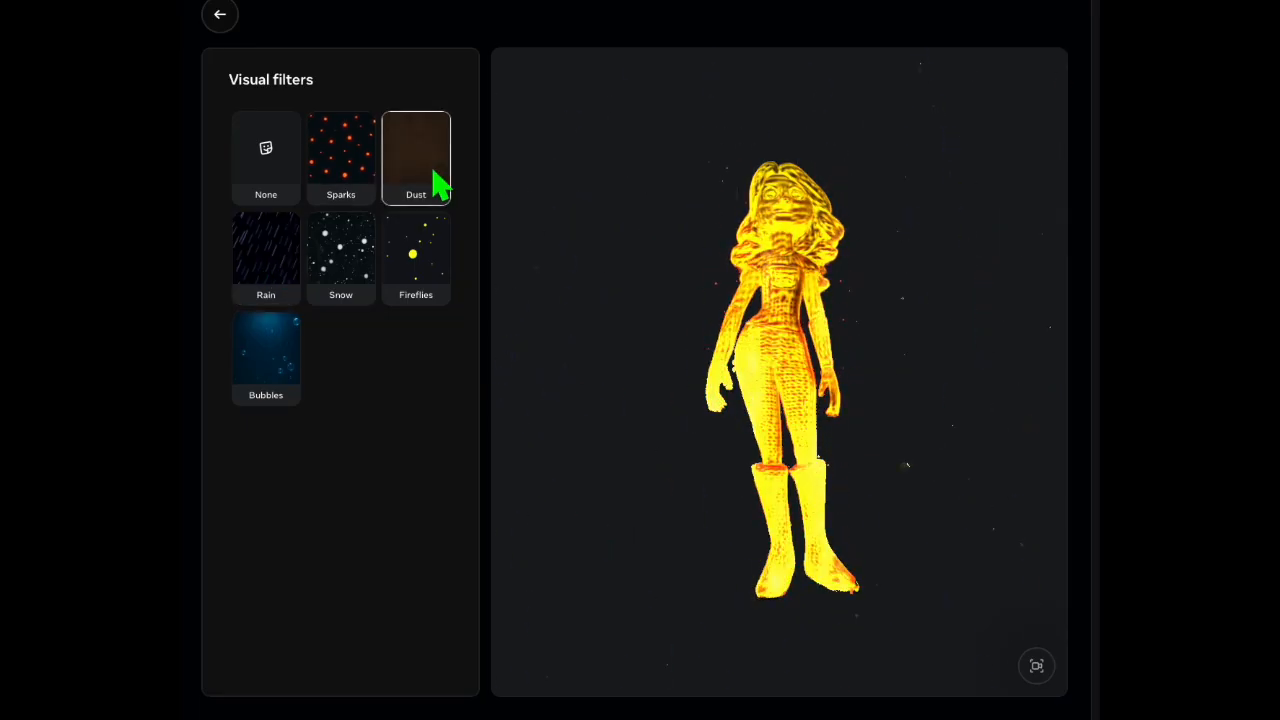
left_click(356, 179)
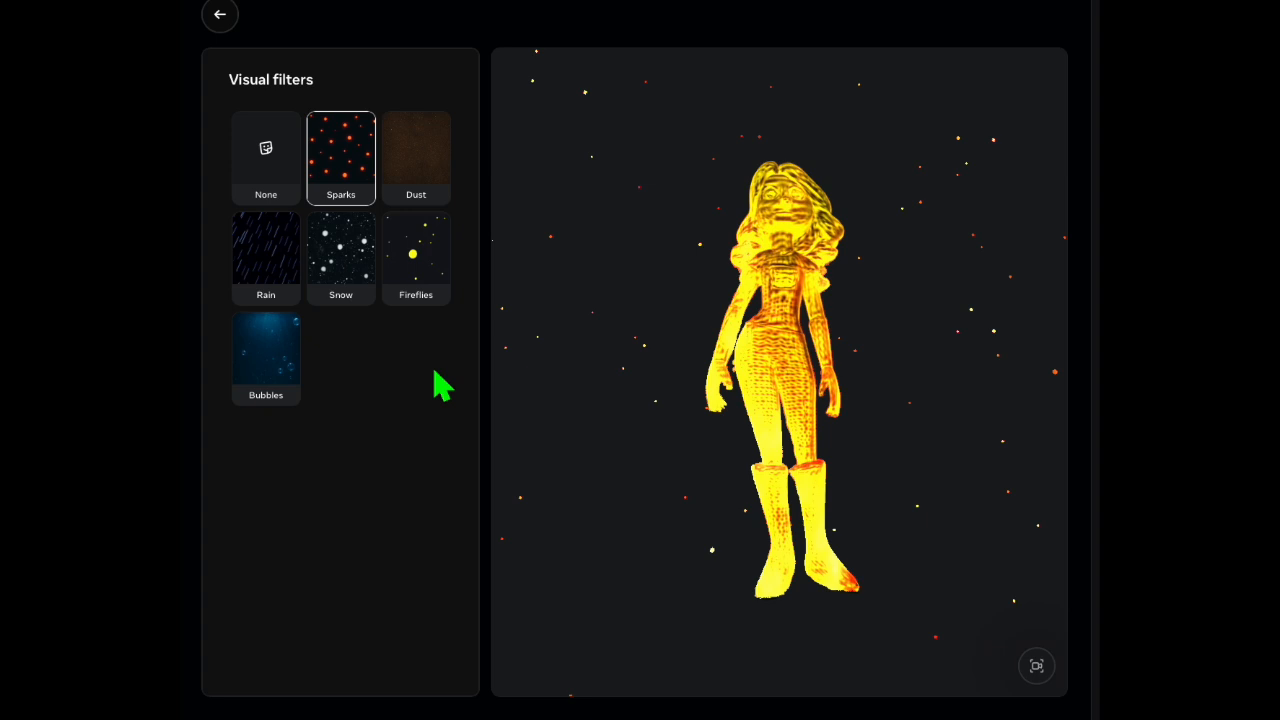
Try the Night Sky background image behind the character, and set the background to Clouds
left_click(221, 16)
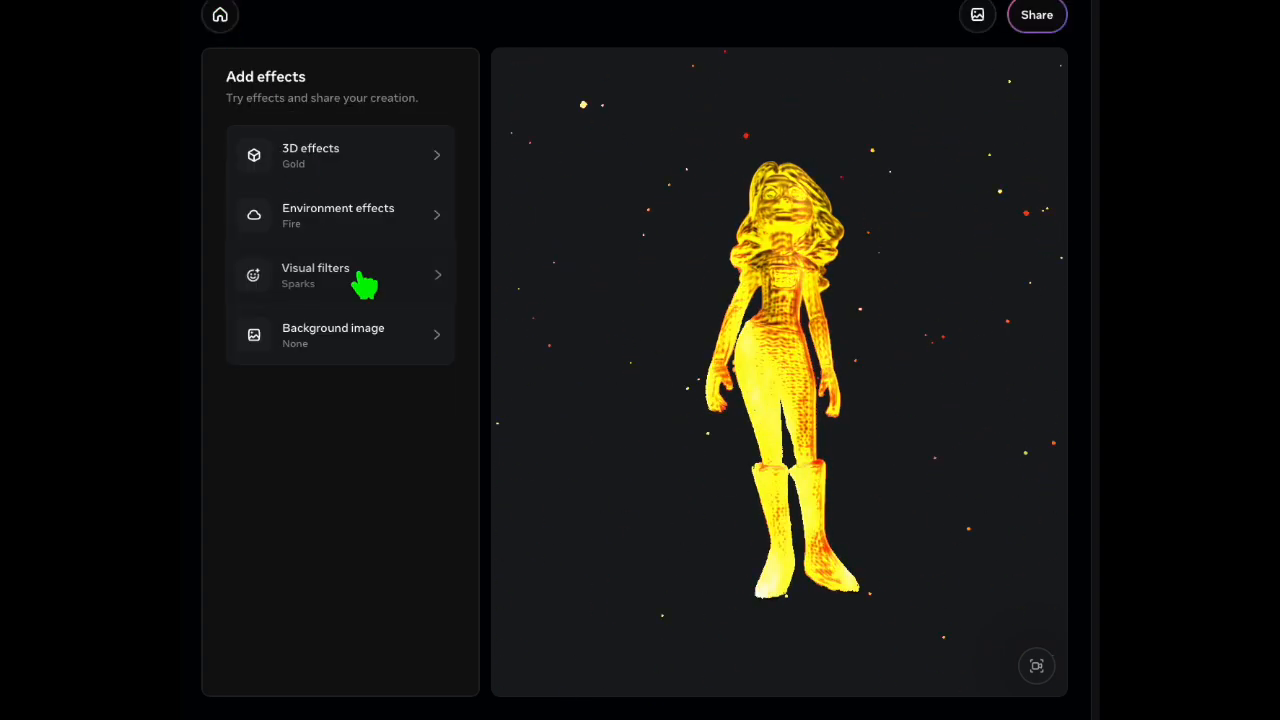
left_click(364, 345)
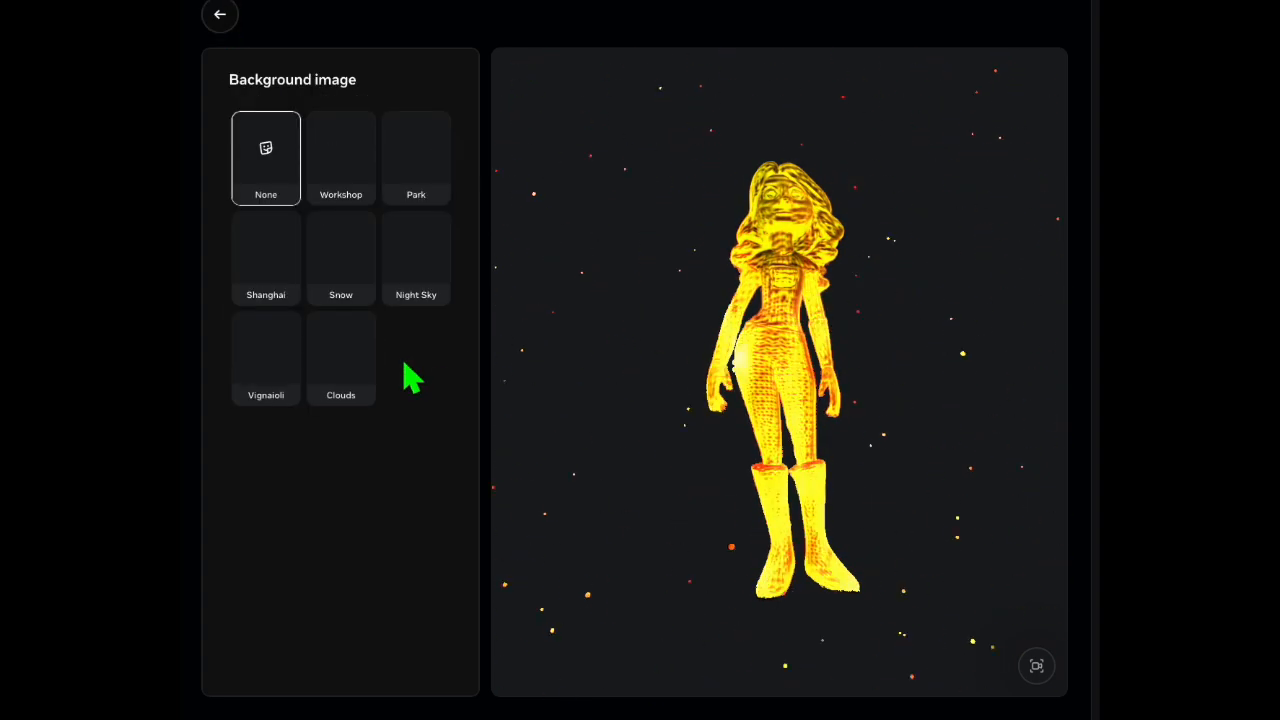
left_click(440, 276)
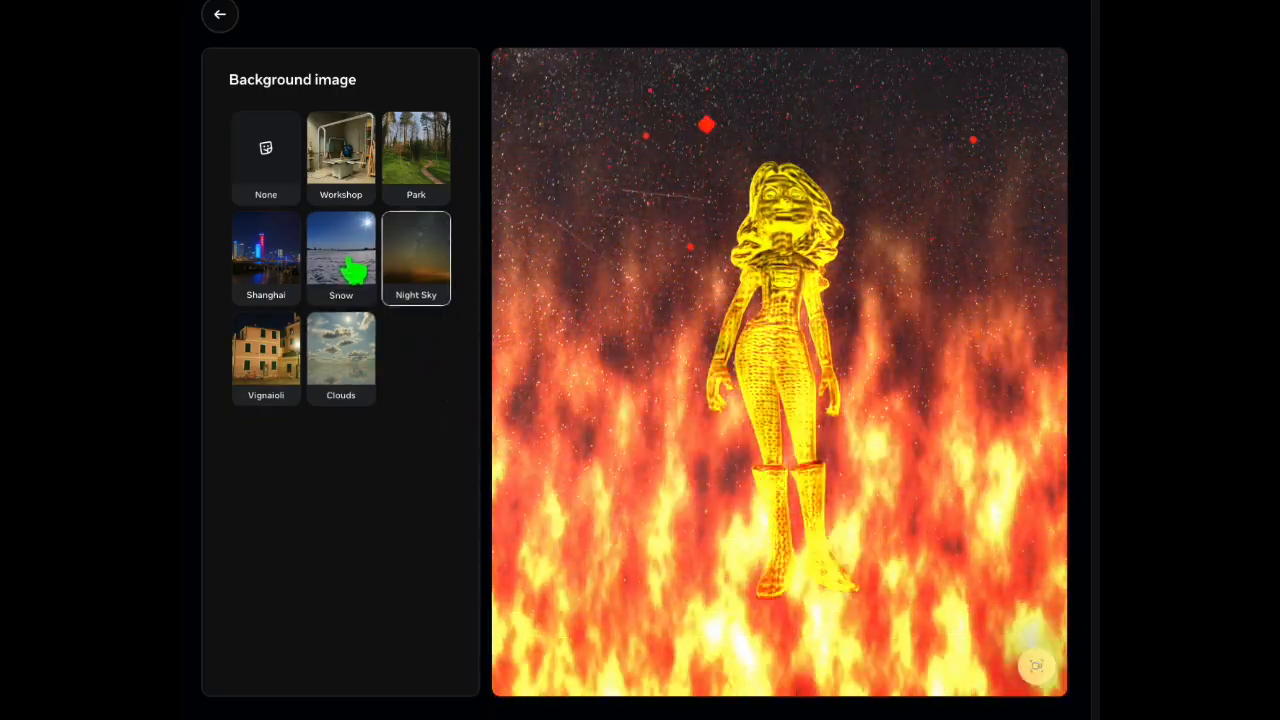
left_click(358, 380)
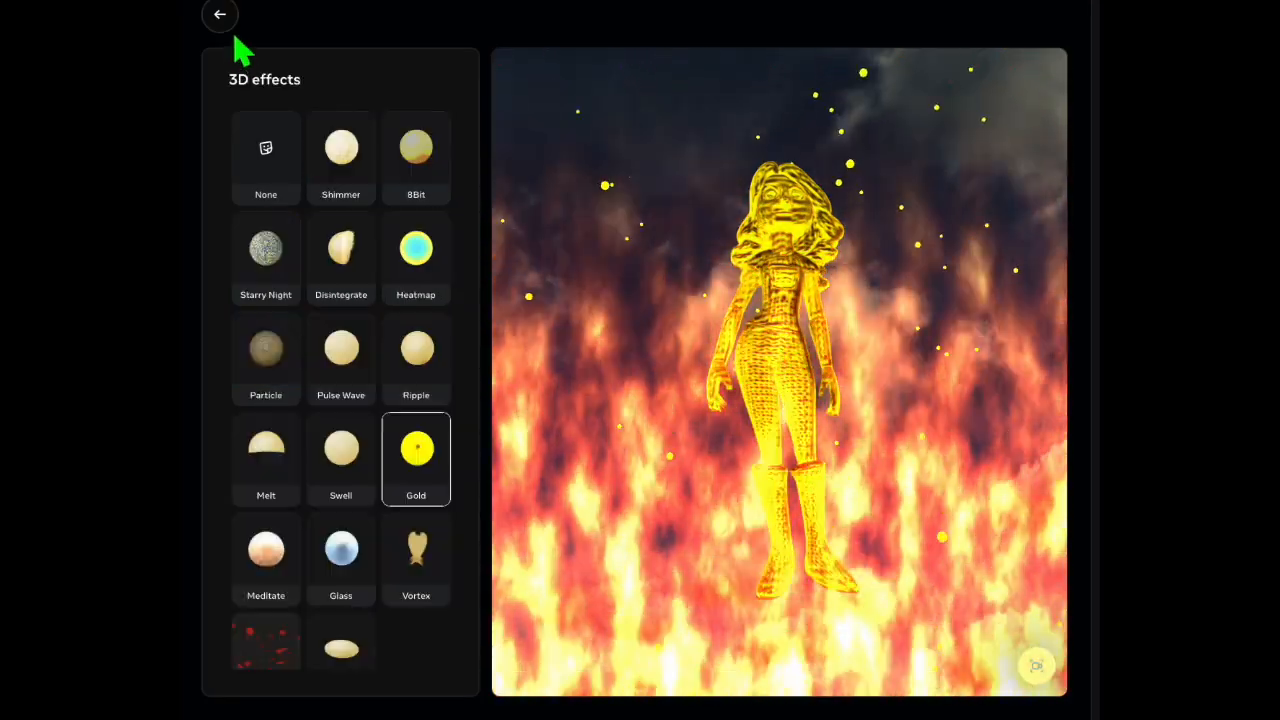
Try the Pixelate environment effect on the scene, and set the environment effect to None
left_click(222, 20)
left_click(326, 236)
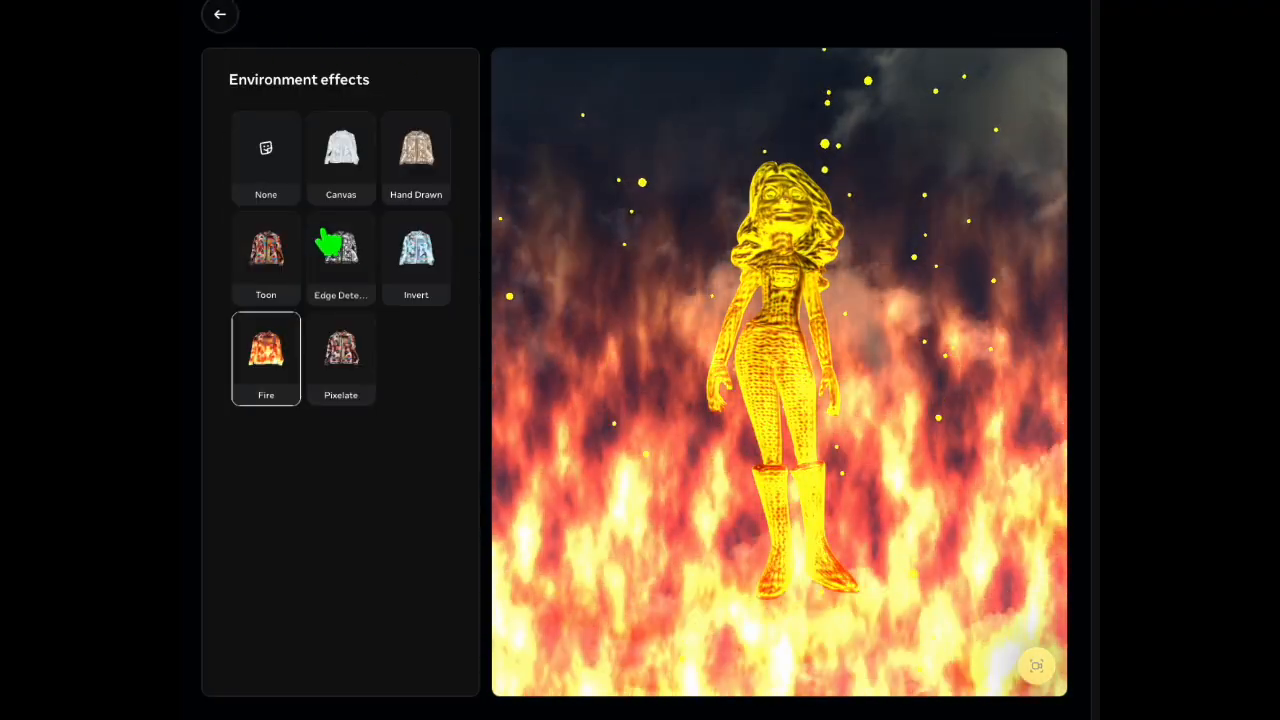
left_click(343, 365)
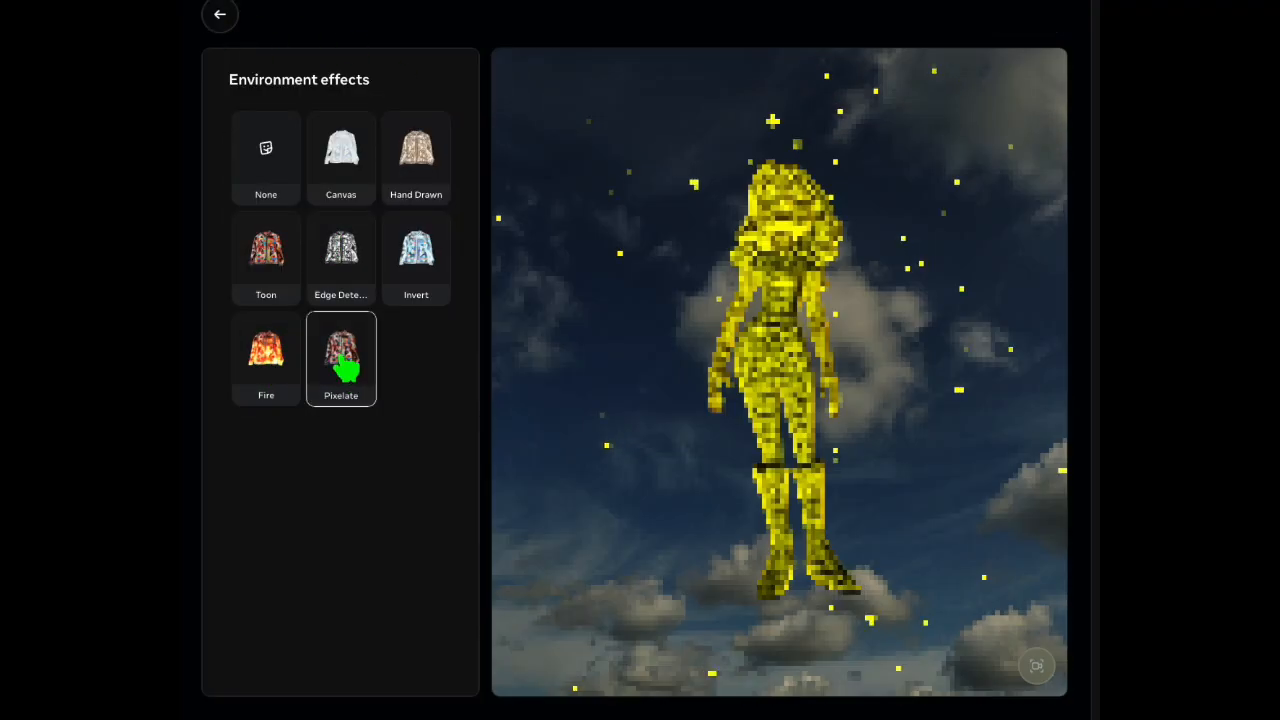
left_click(277, 170)
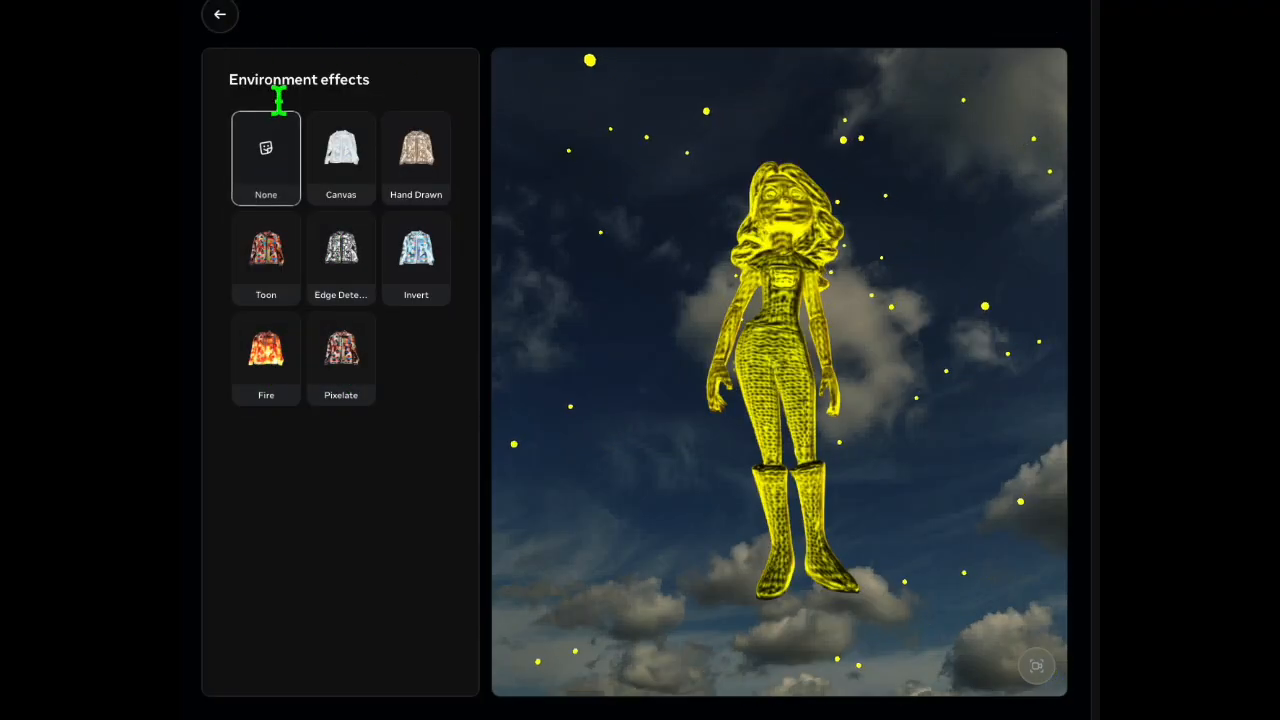
left_click(220, 14)
Download the gold character scene as a video from the sharing options, allowing downloads from ai.meta.com and aidemos.meta.com
left_click_drag(783, 350, 830, 543)
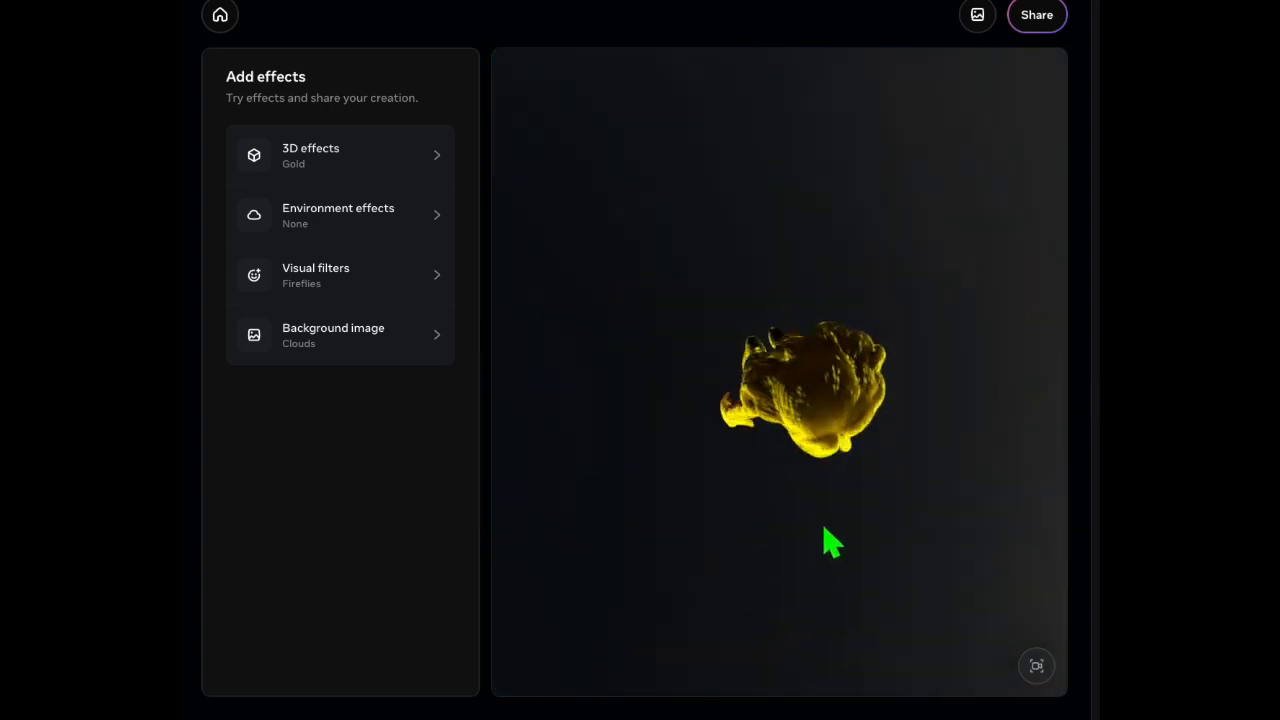
left_click_drag(876, 600, 795, 340)
mouse_move(1041, 2)
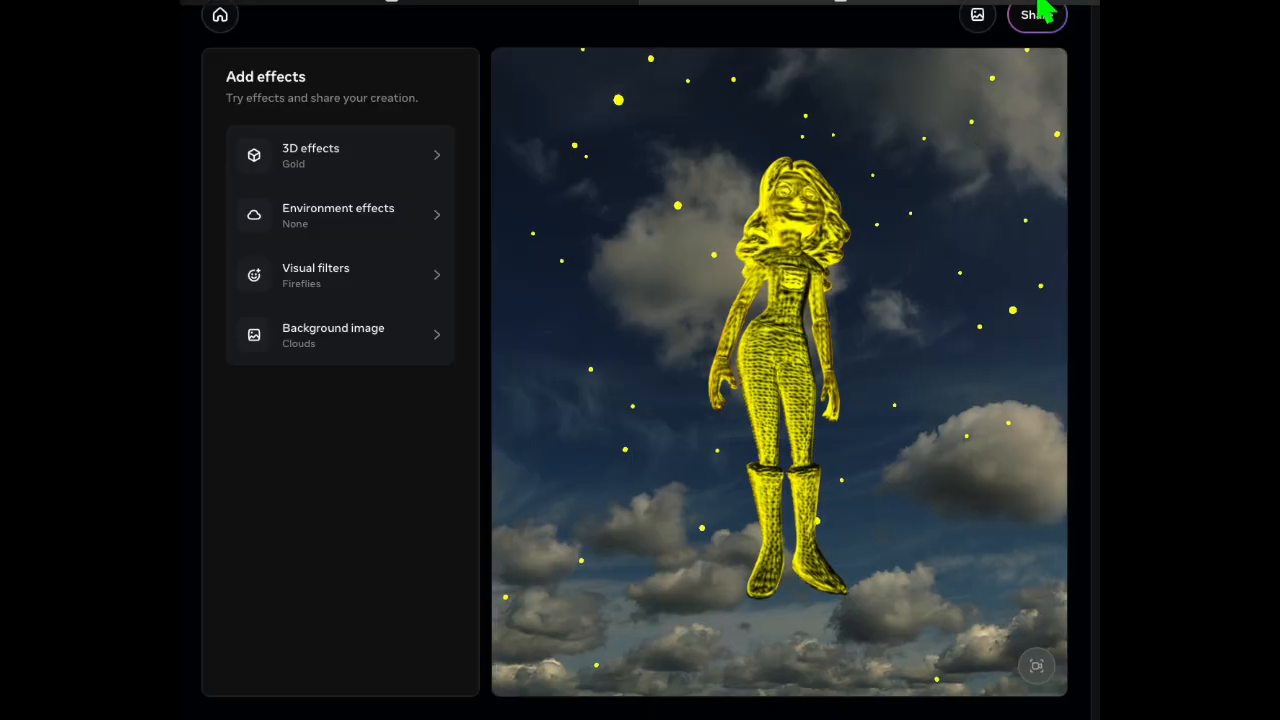
left_click(1043, 18)
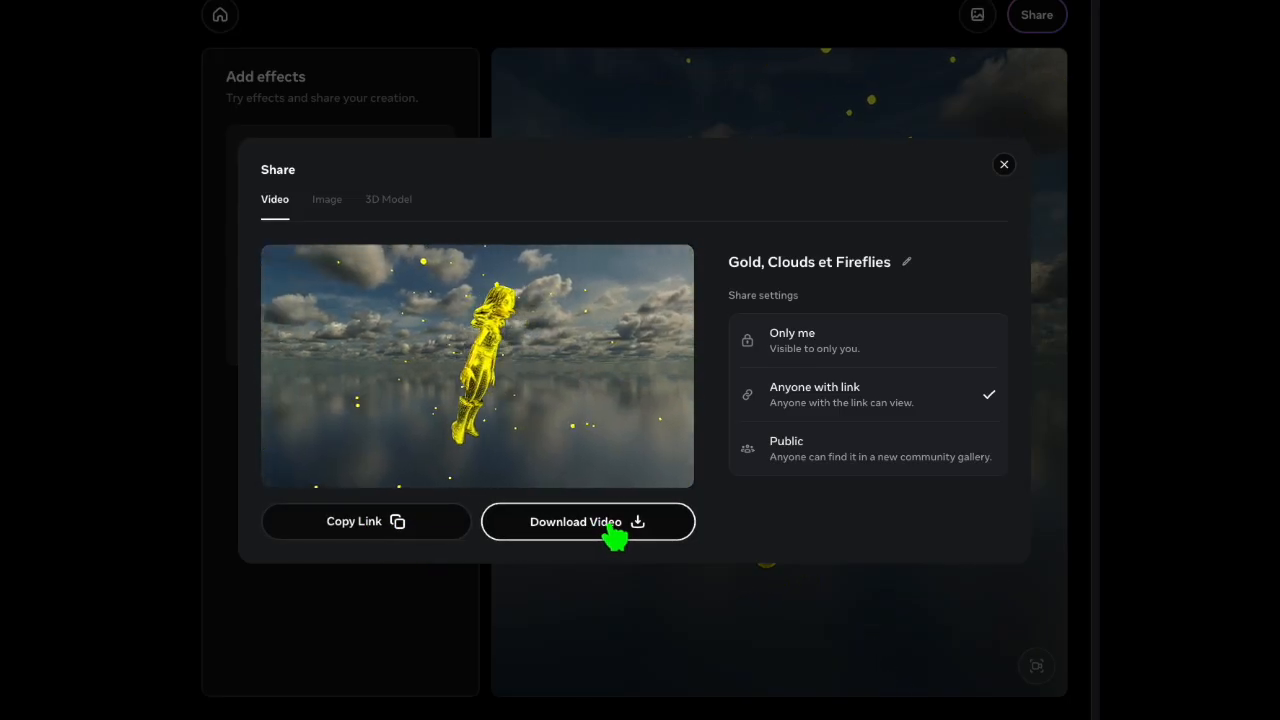
left_click(615, 530)
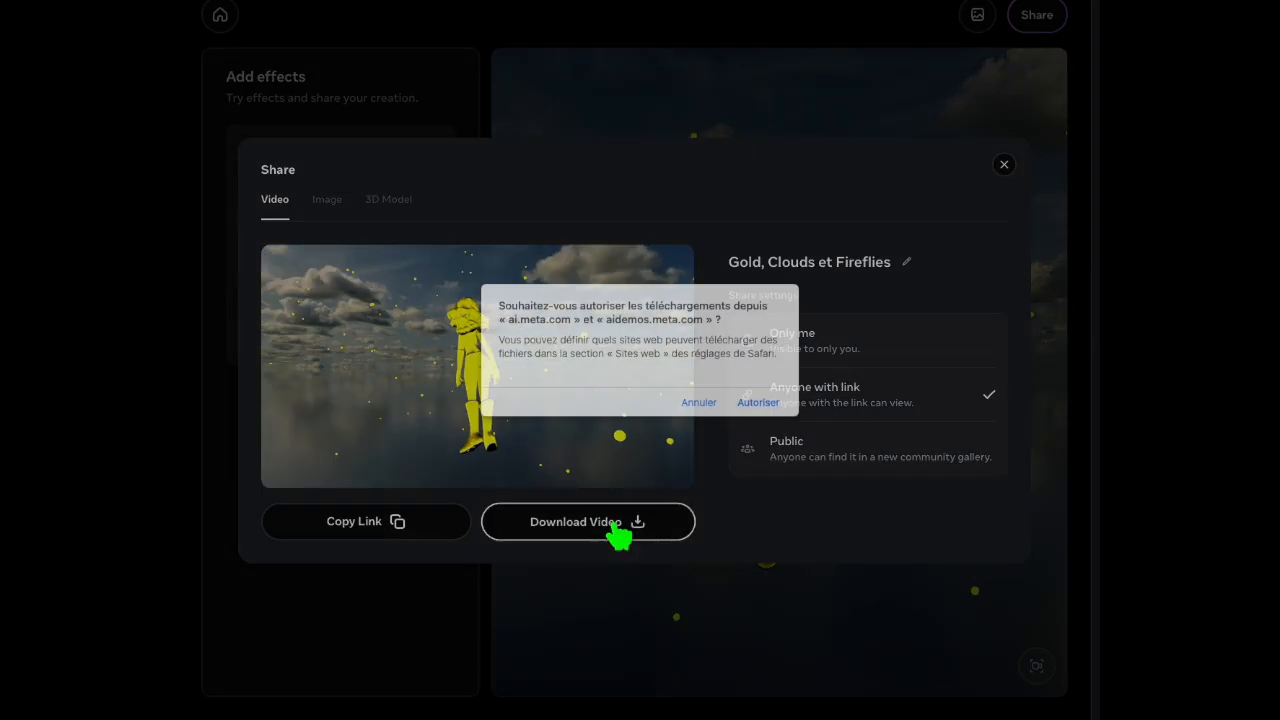
left_click(757, 402)
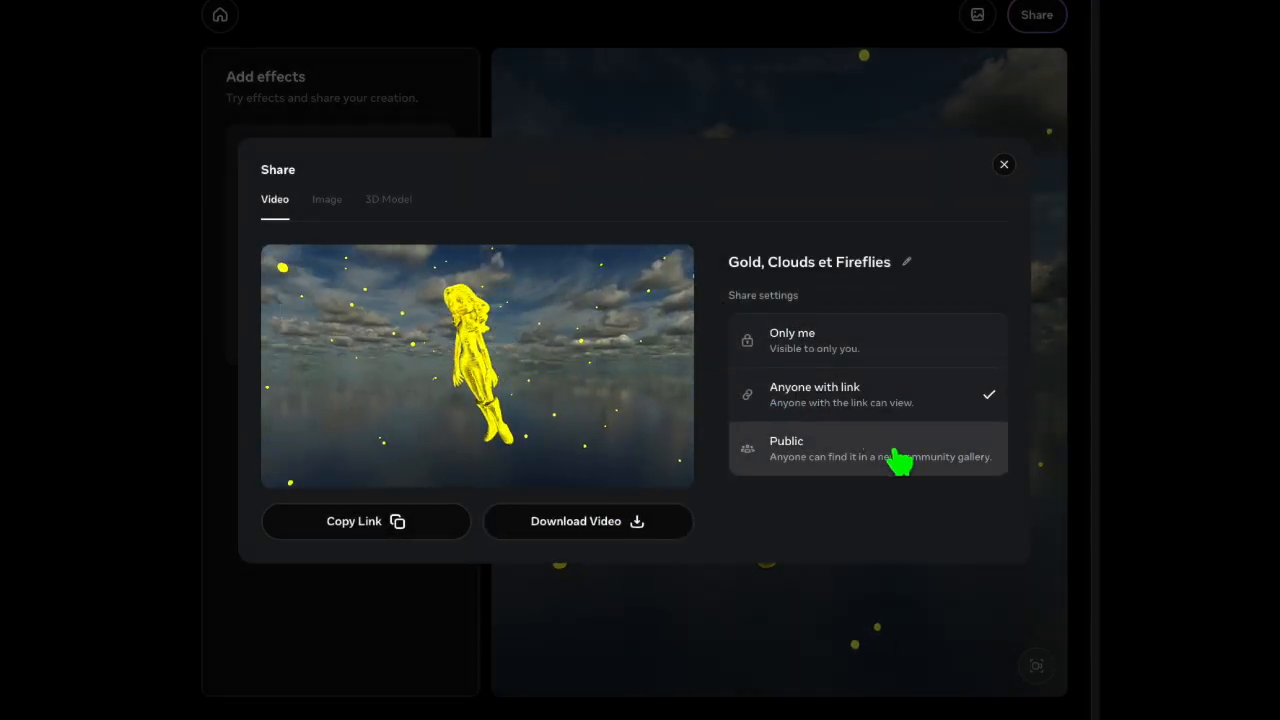
Switch to the video editor and import SAM3D_preview.mp4 from the Téléchargements folder into the project media
mouse_move(420, 42)
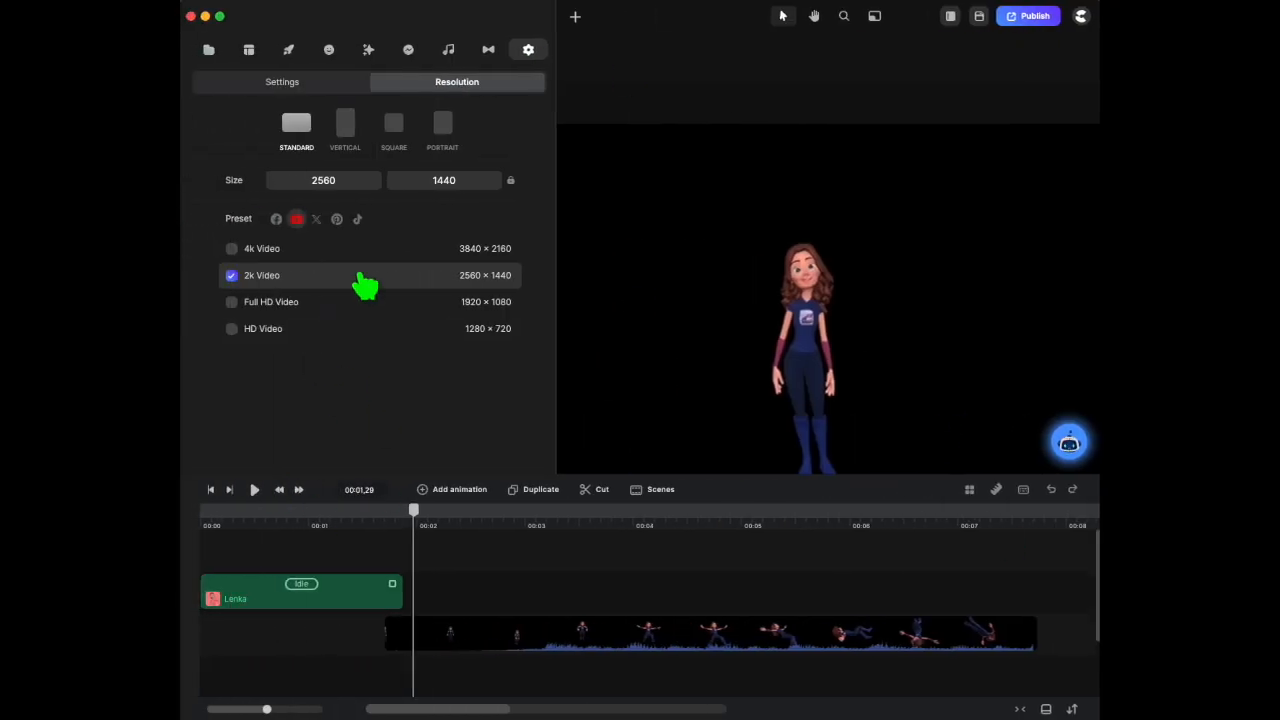
left_click(208, 49)
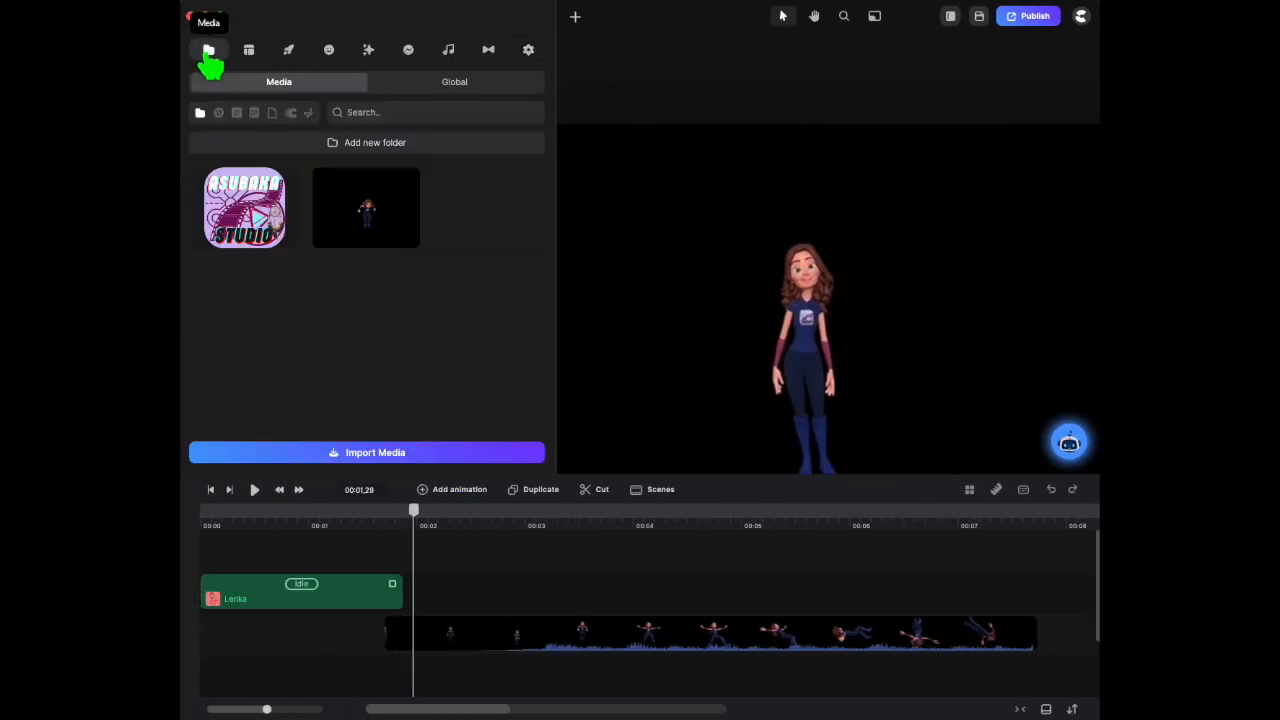
left_click(392, 462)
scroll(481, 324, "down", 5)
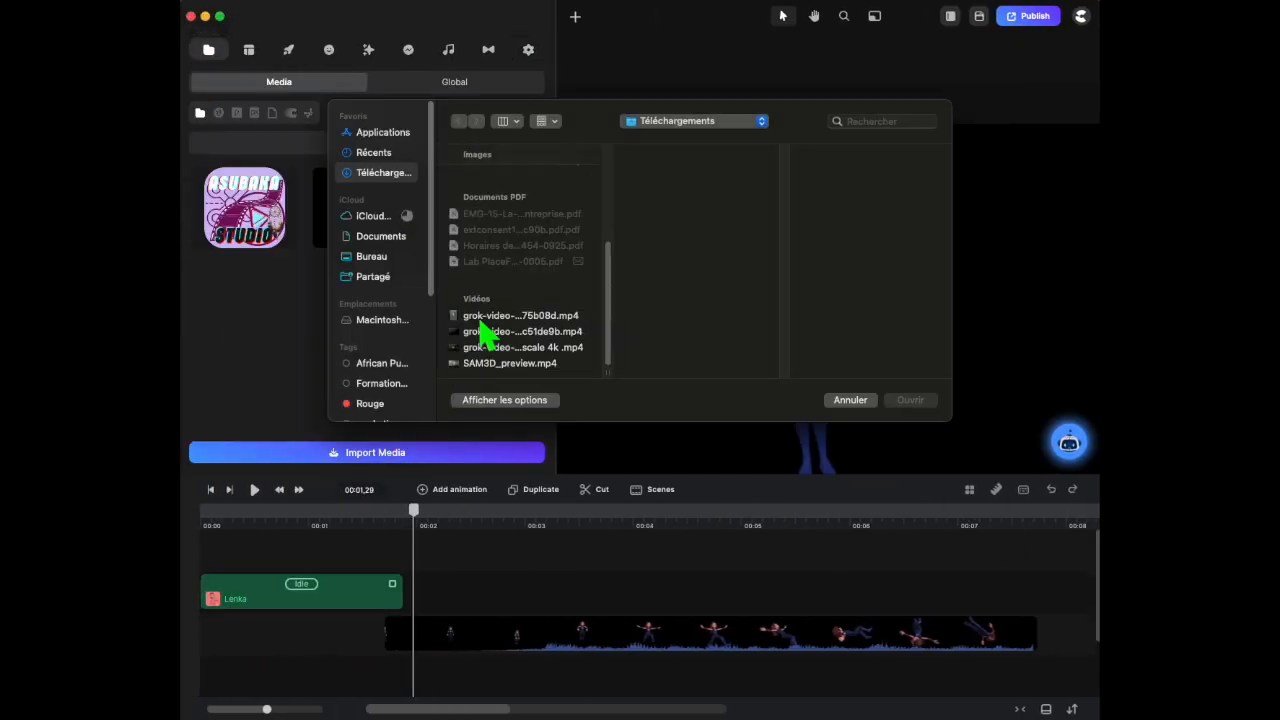
left_click(509, 366)
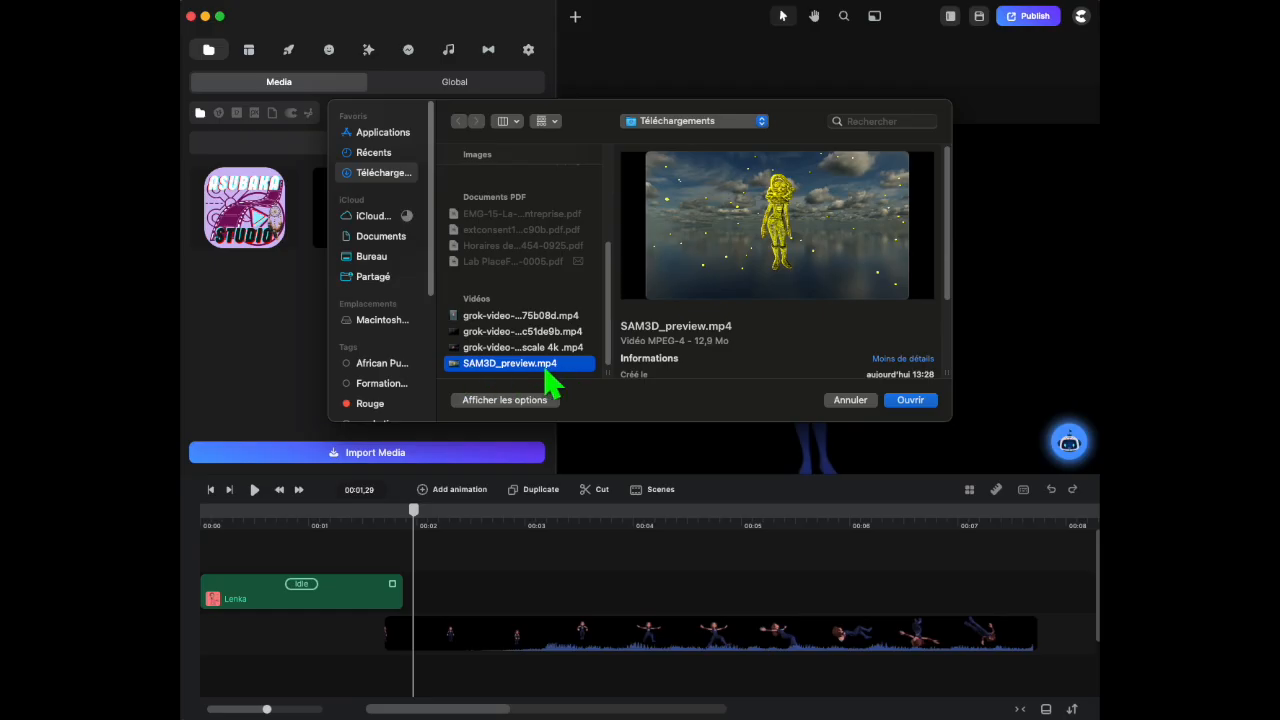
left_click(778, 226)
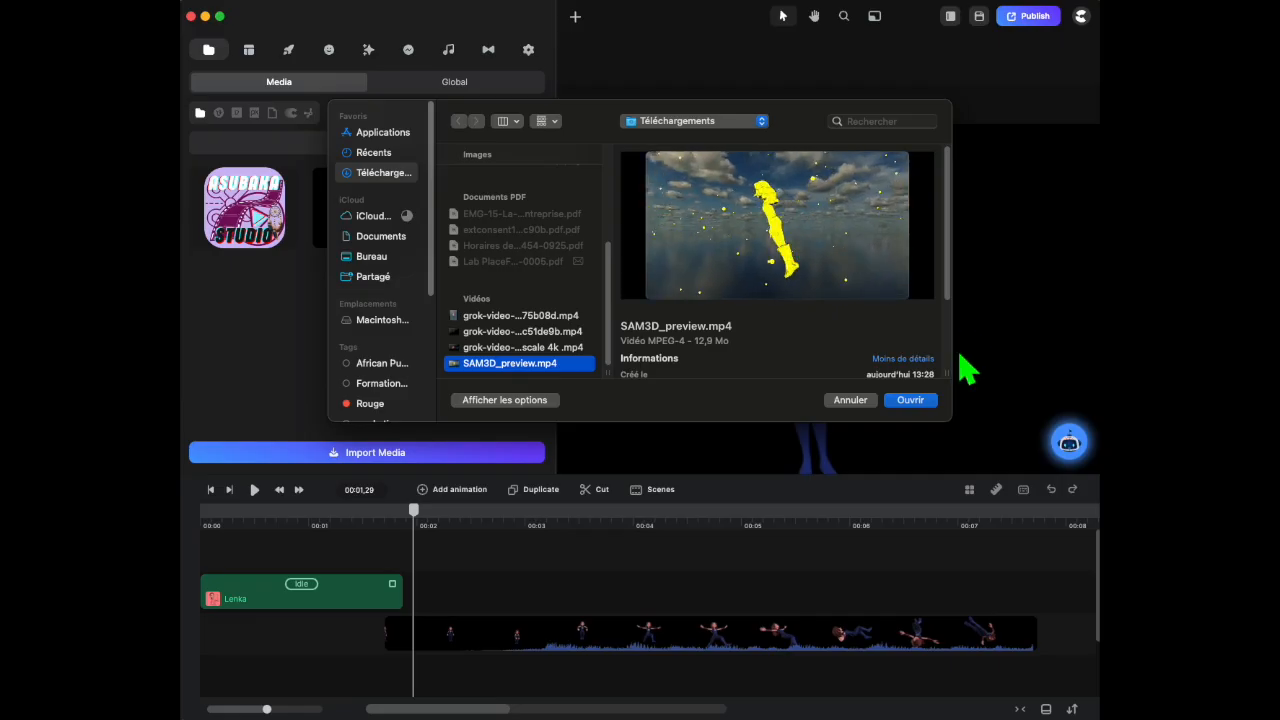
scroll(865, 330, "down", 4)
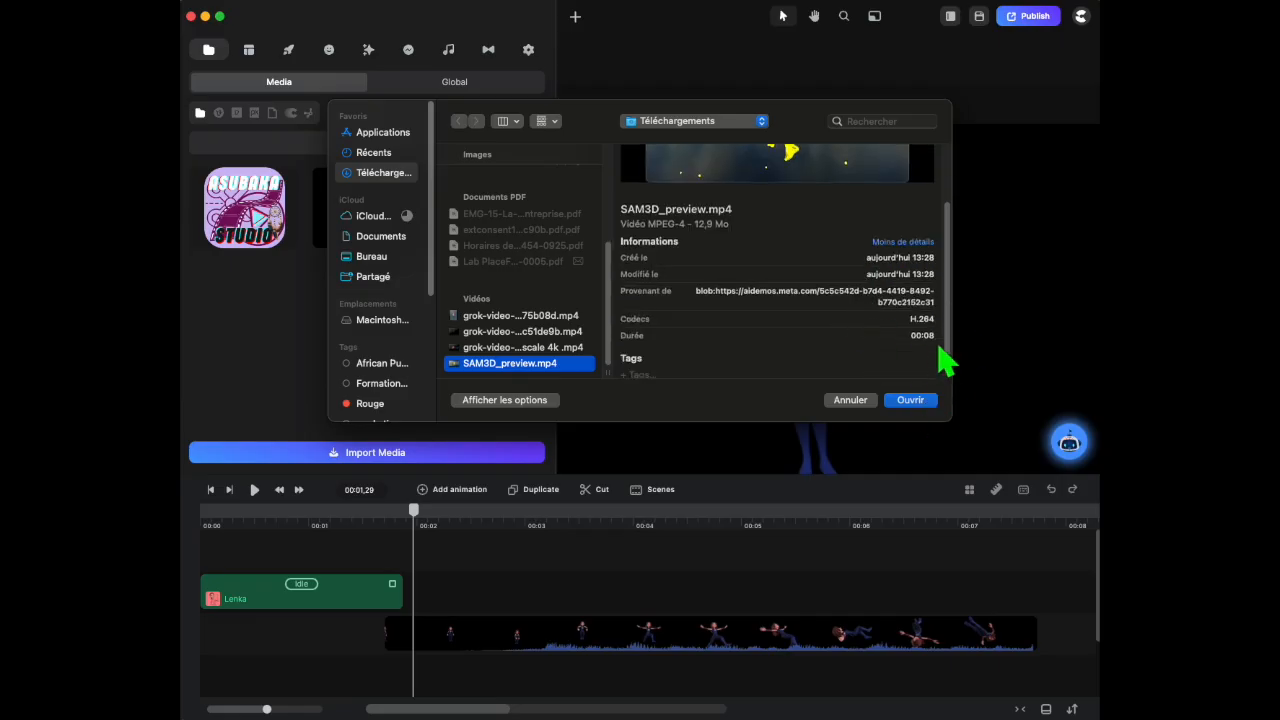
left_click(908, 401)
Add the gold character video to the timeline and place it directly after the flying character clip on the same track
left_click_drag(508, 214, 812, 578)
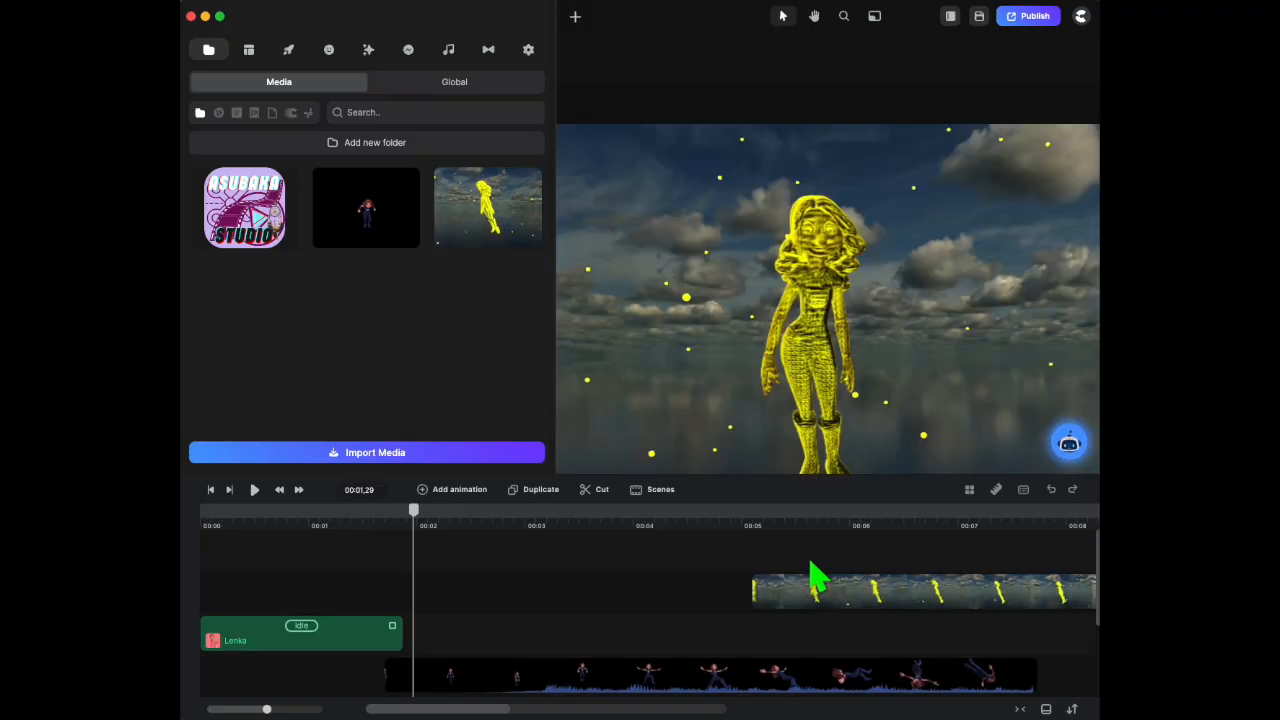
left_click(786, 532)
left_click_drag(786, 520, 849, 530)
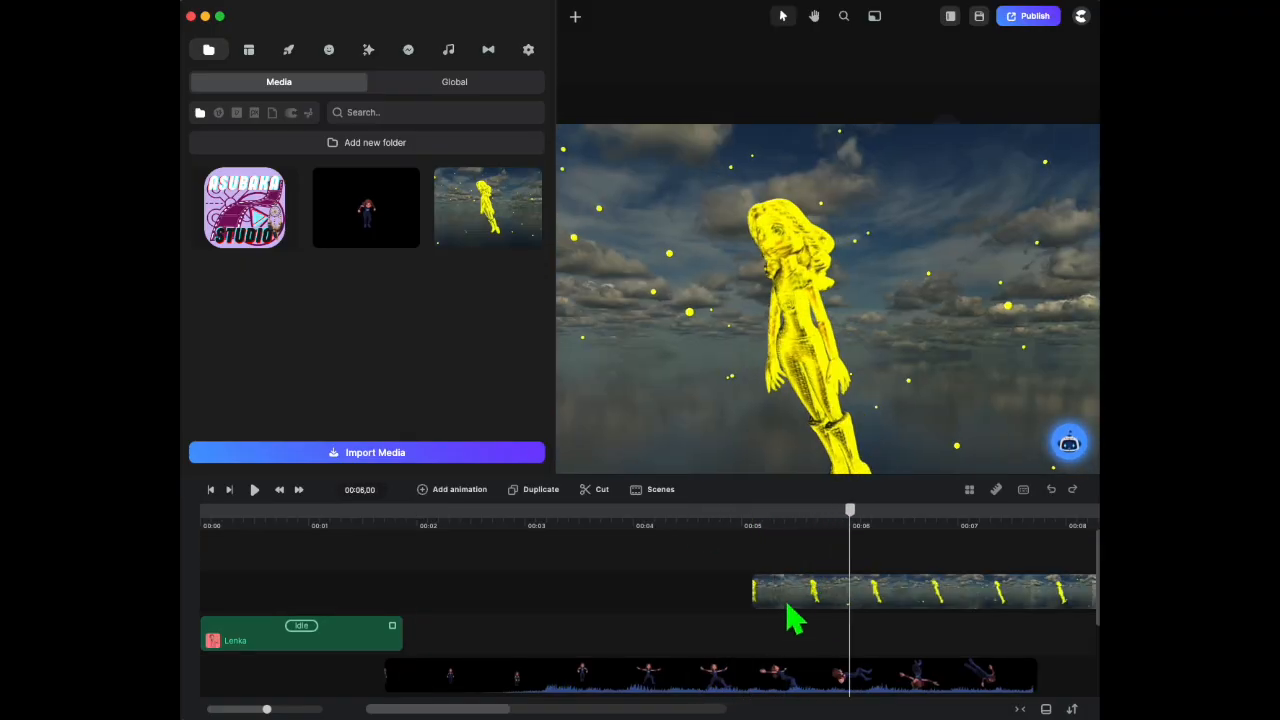
left_click_drag(789, 591, 1069, 674)
Play the cut from the flying character clip into the gold character clip, starting at about 00:07,16
left_click_drag(849, 520, 1018, 547)
scroll(812, 185, "down", 5)
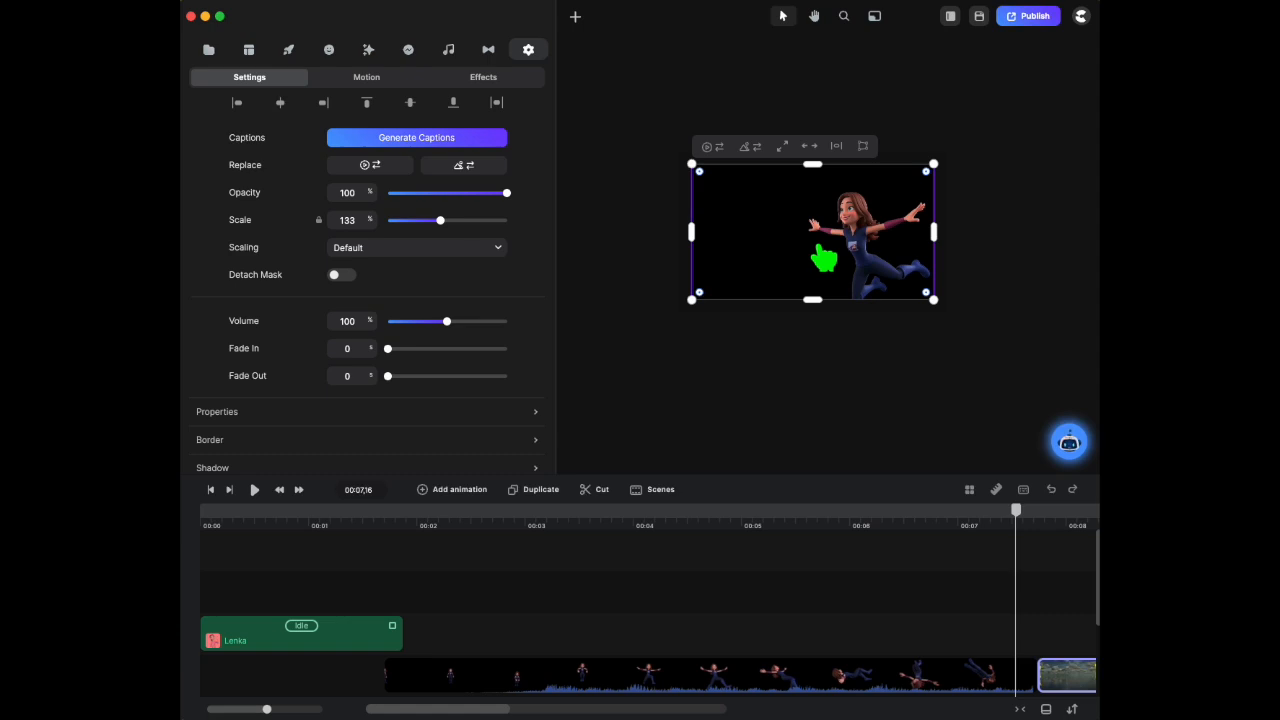
scroll(824, 259, "up", 5)
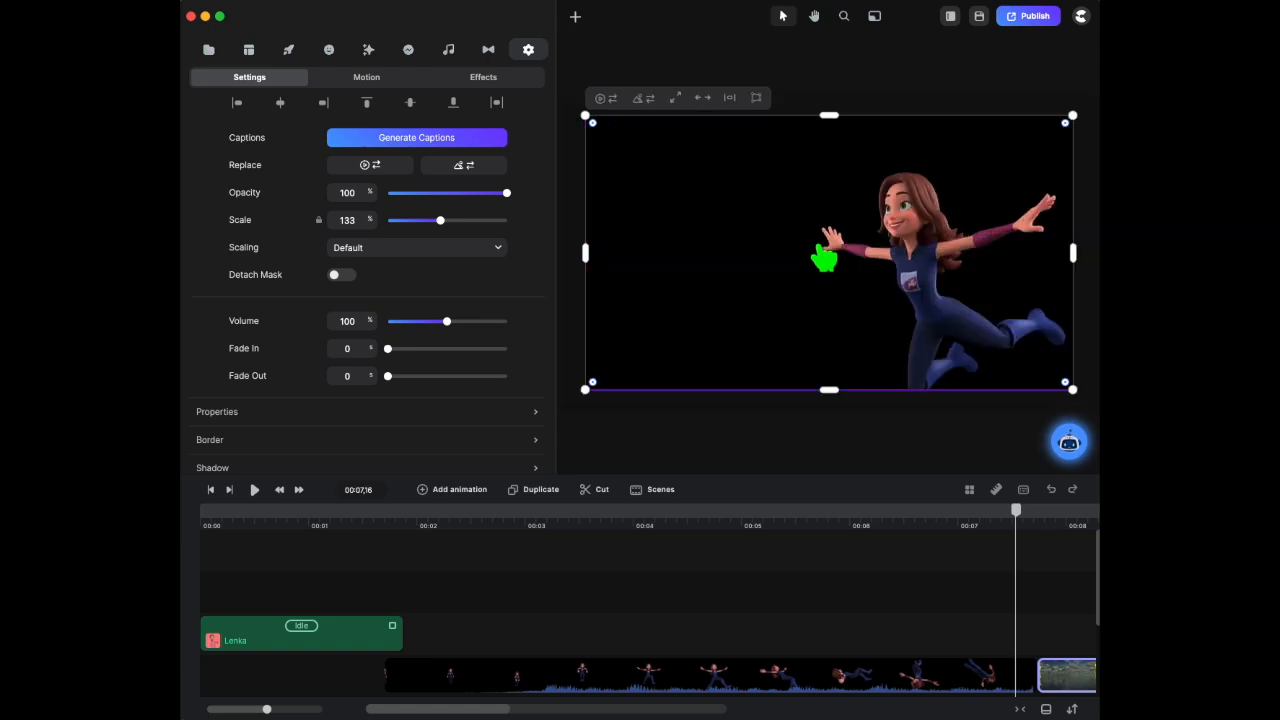
left_click(970, 565)
left_click(254, 489)
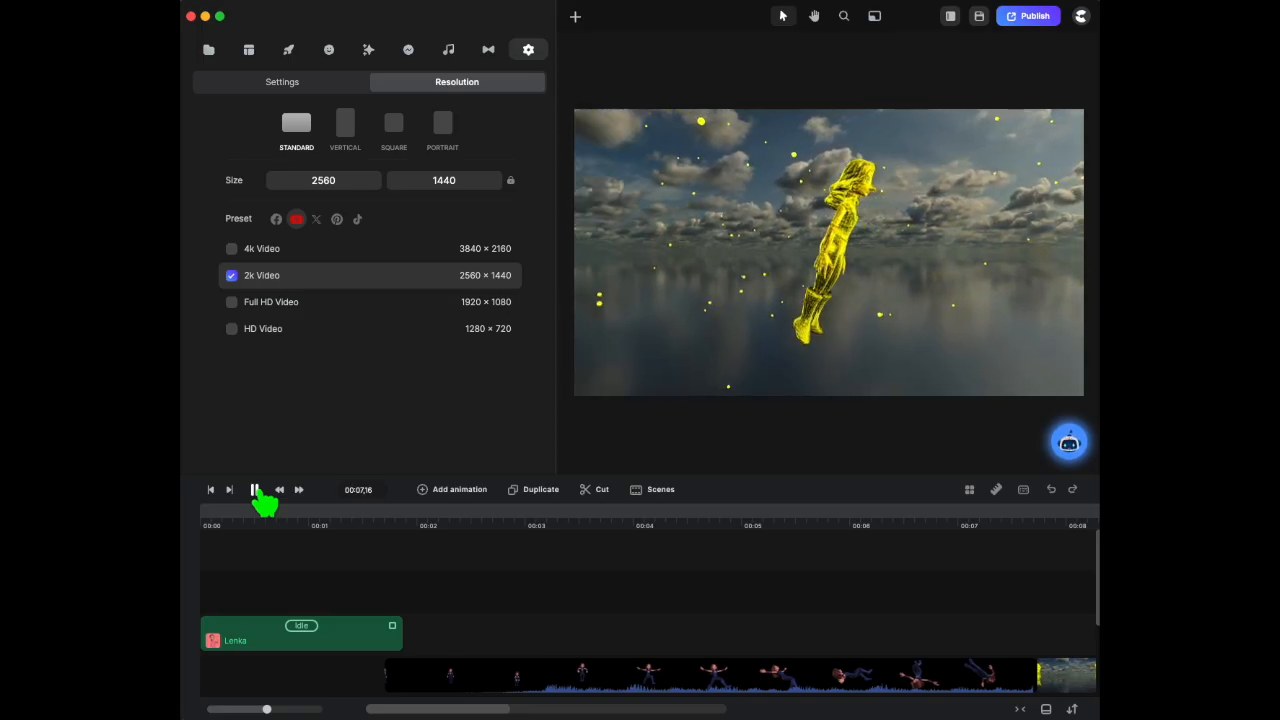
left_click(255, 490)
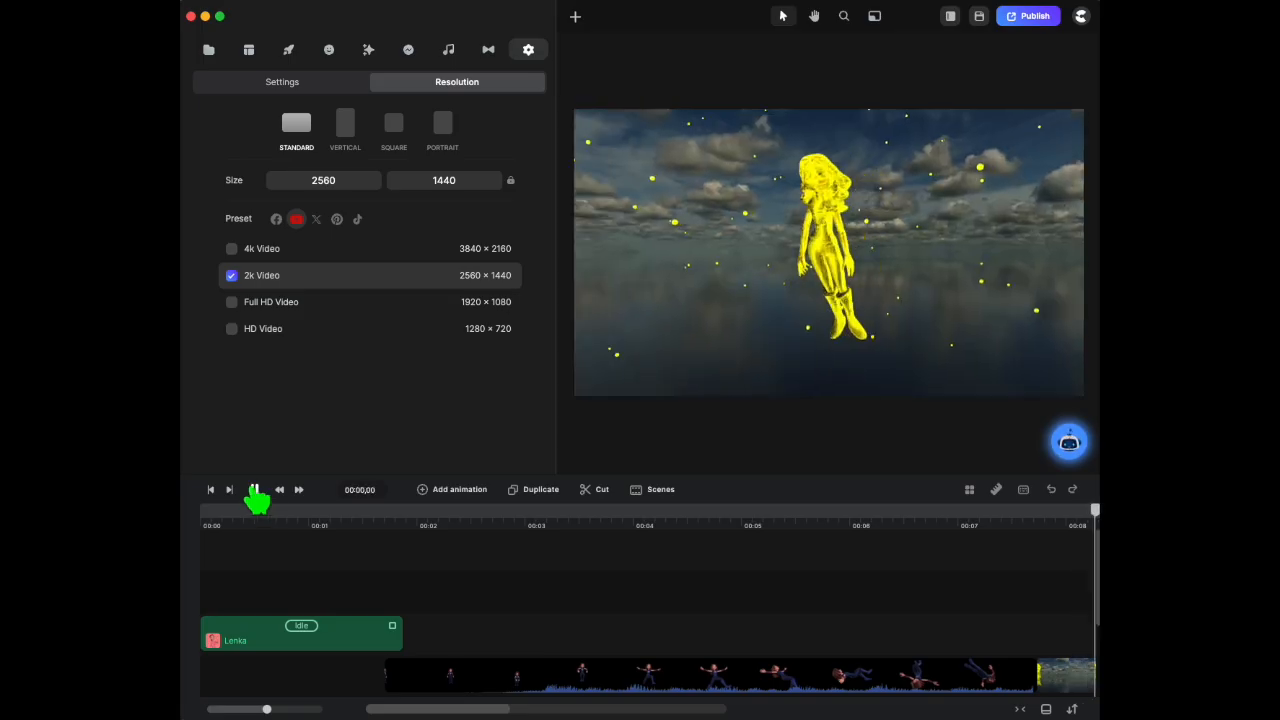
Set the flying character clip's volume to 0% and add the Shook Up music track at the start of the timeline
left_click(834, 680)
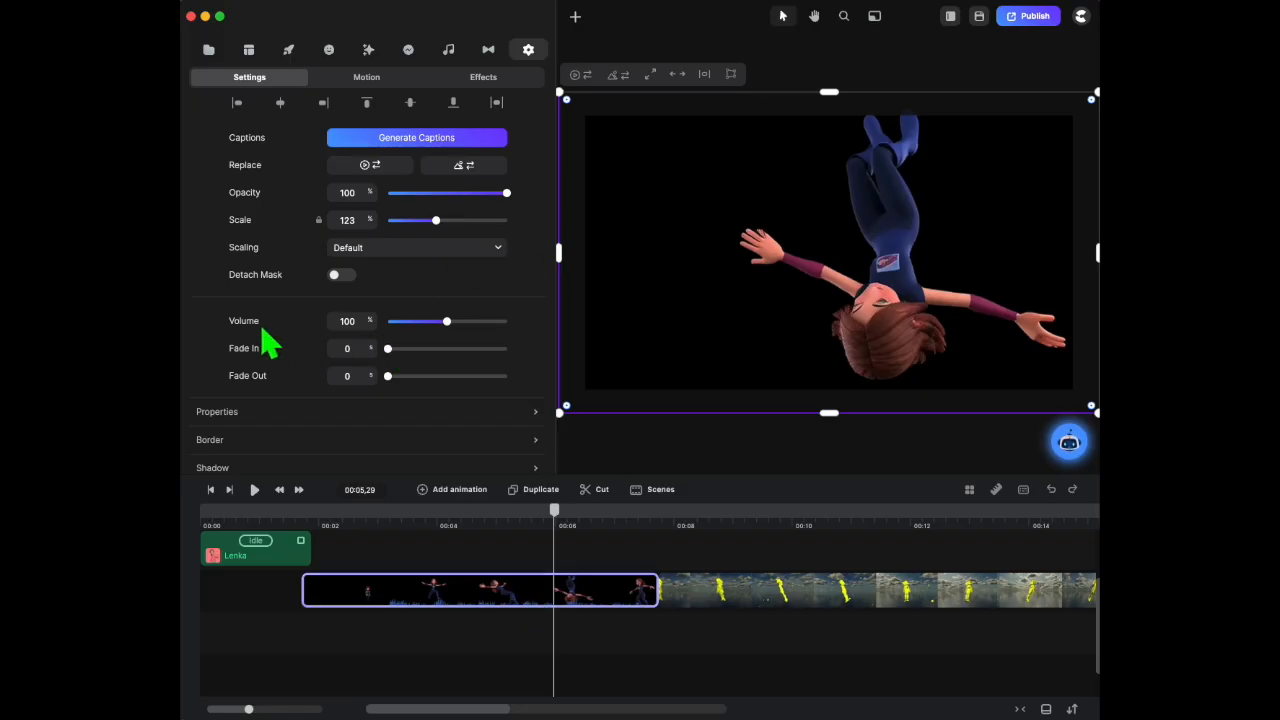
left_click_drag(457, 333, 313, 345)
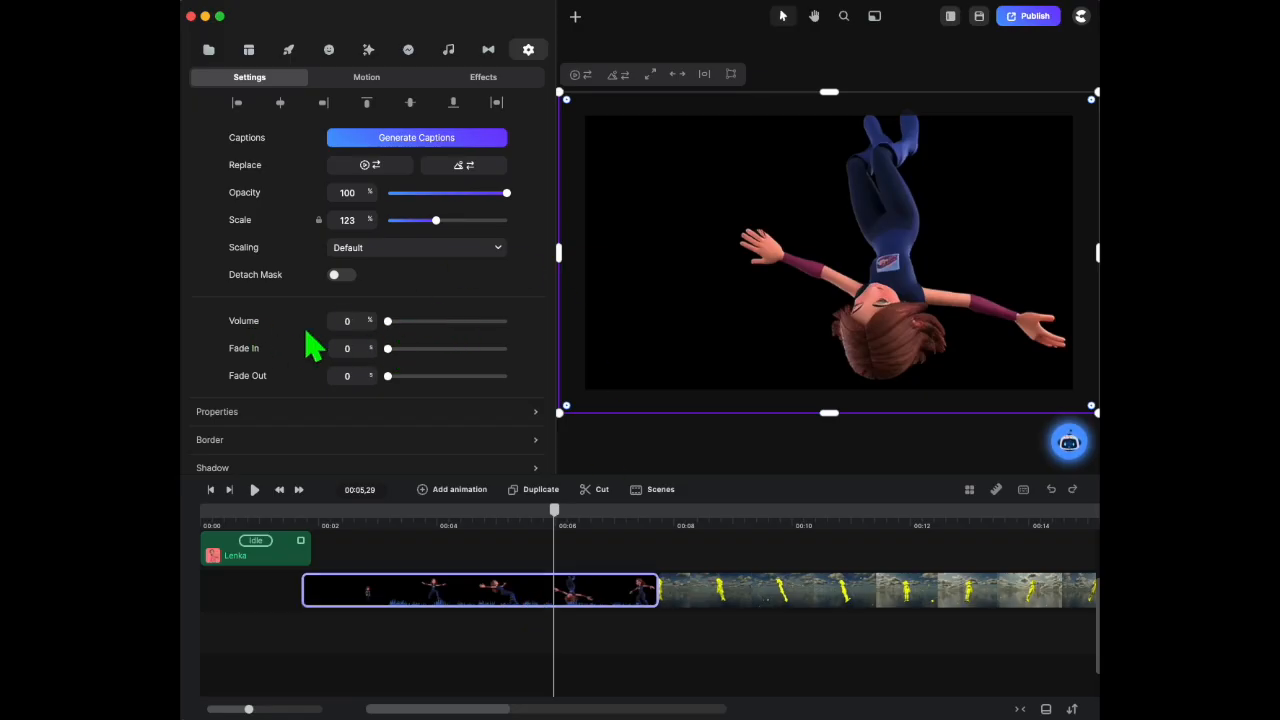
left_click(449, 50)
left_click(486, 348)
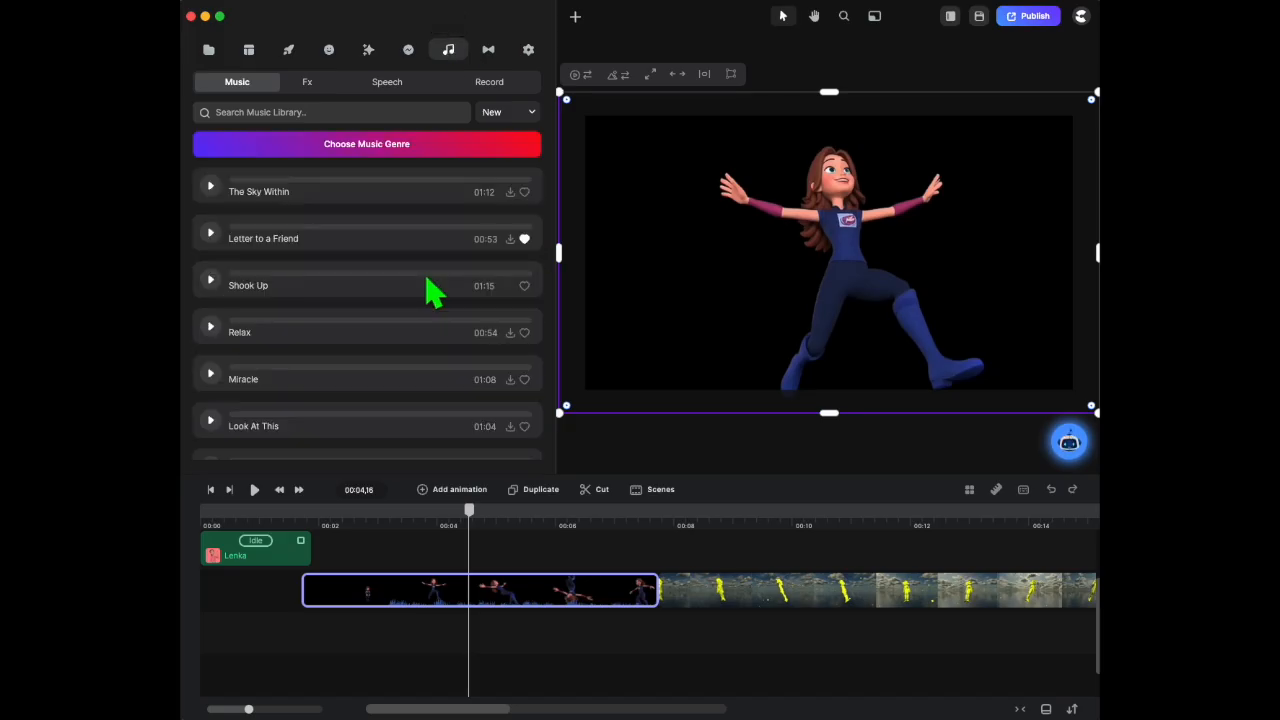
left_click_drag(380, 295, 235, 634)
Play the sequence from the start with the Shook Up track's volume set to 42%
left_click(210, 490)
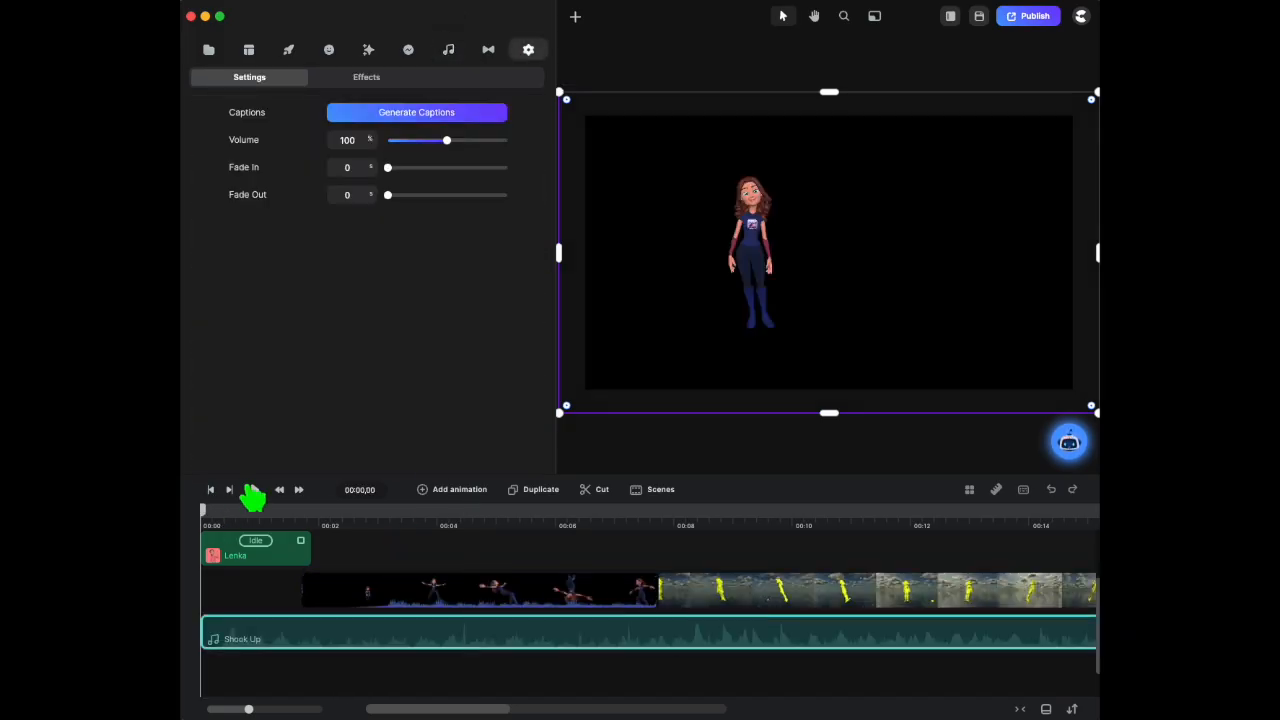
left_click(254, 490)
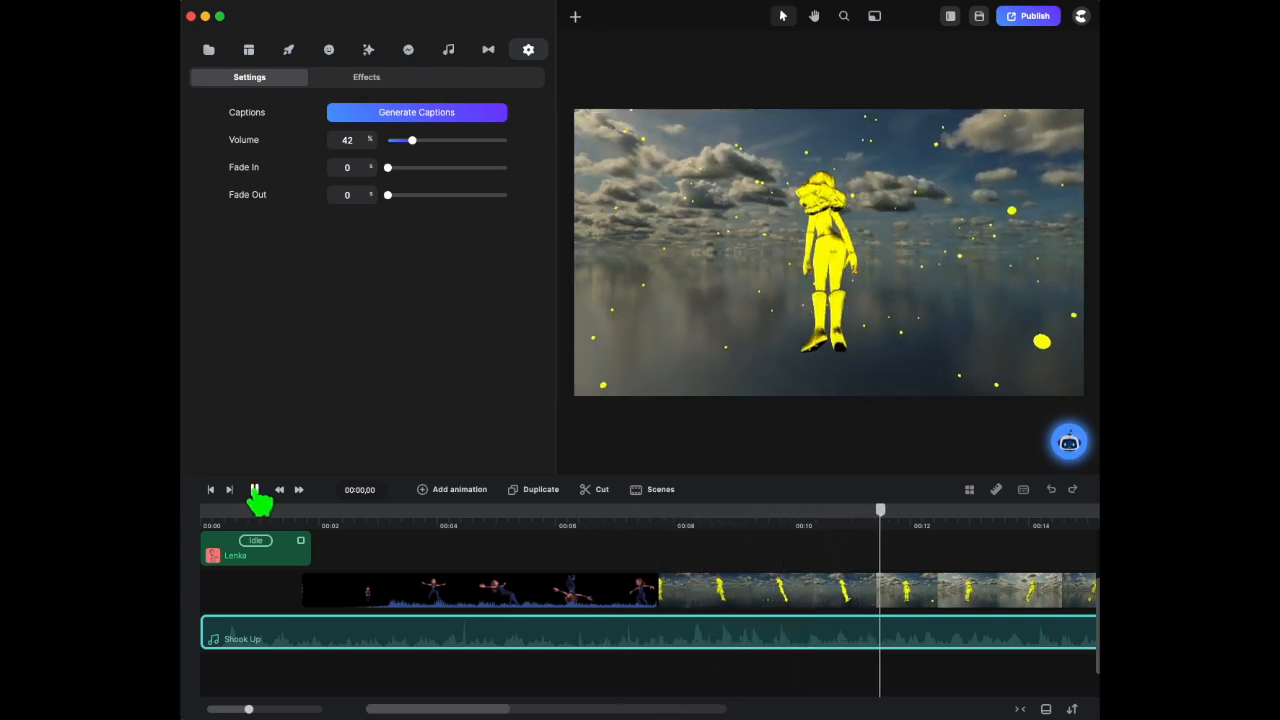
left_click(255, 490)
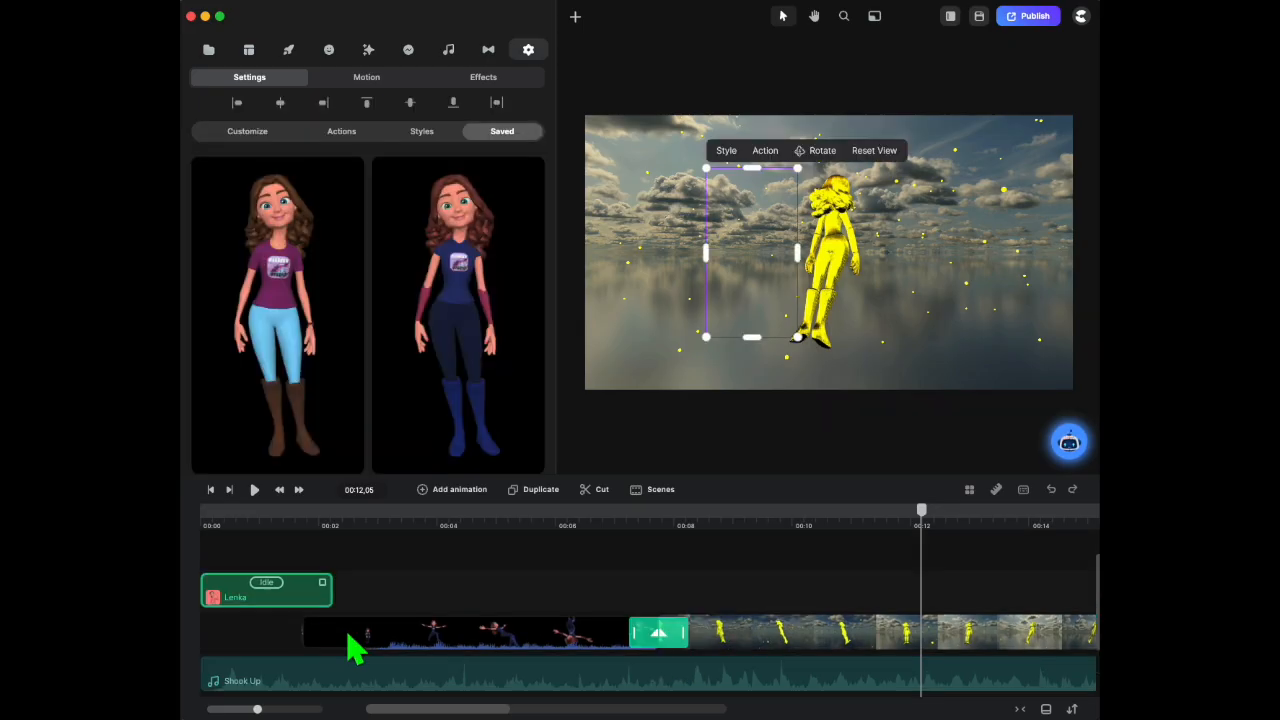
Move the flying and gold character clips to the track above the standing character, and apply the Hyper Zoom transition
left_click_drag(347, 632, 347, 550)
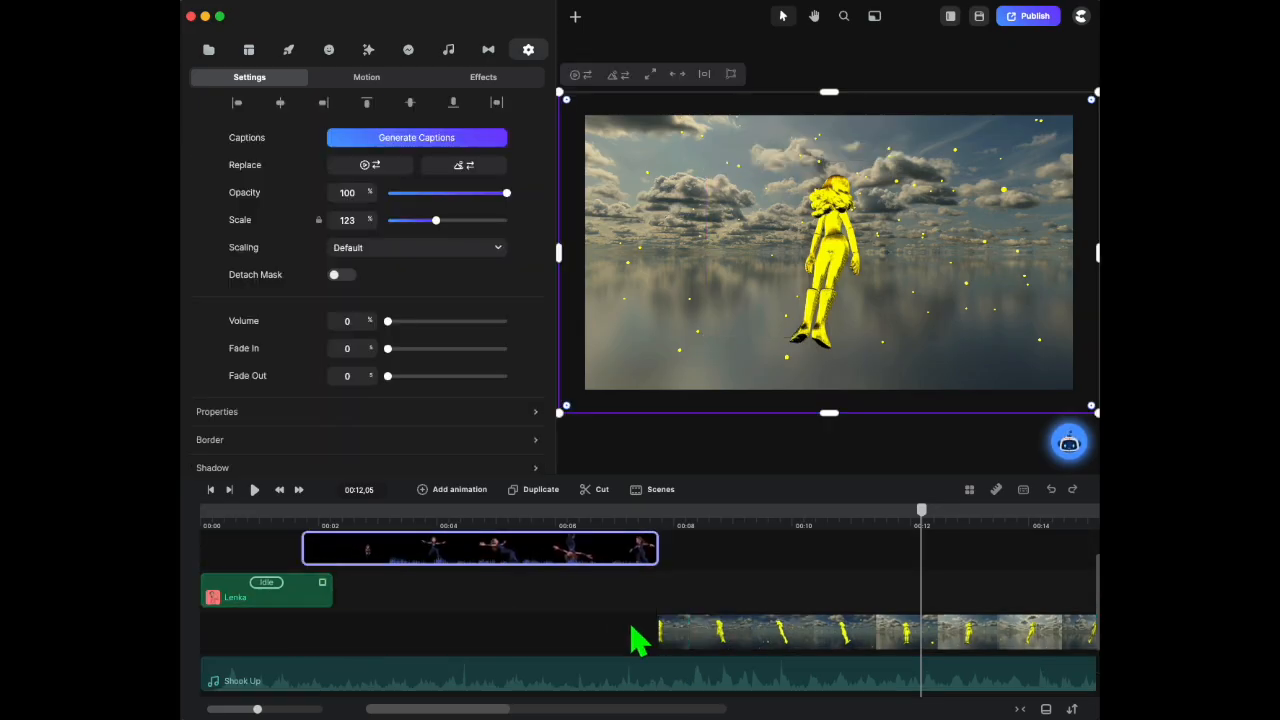
left_click_drag(700, 640, 700, 552)
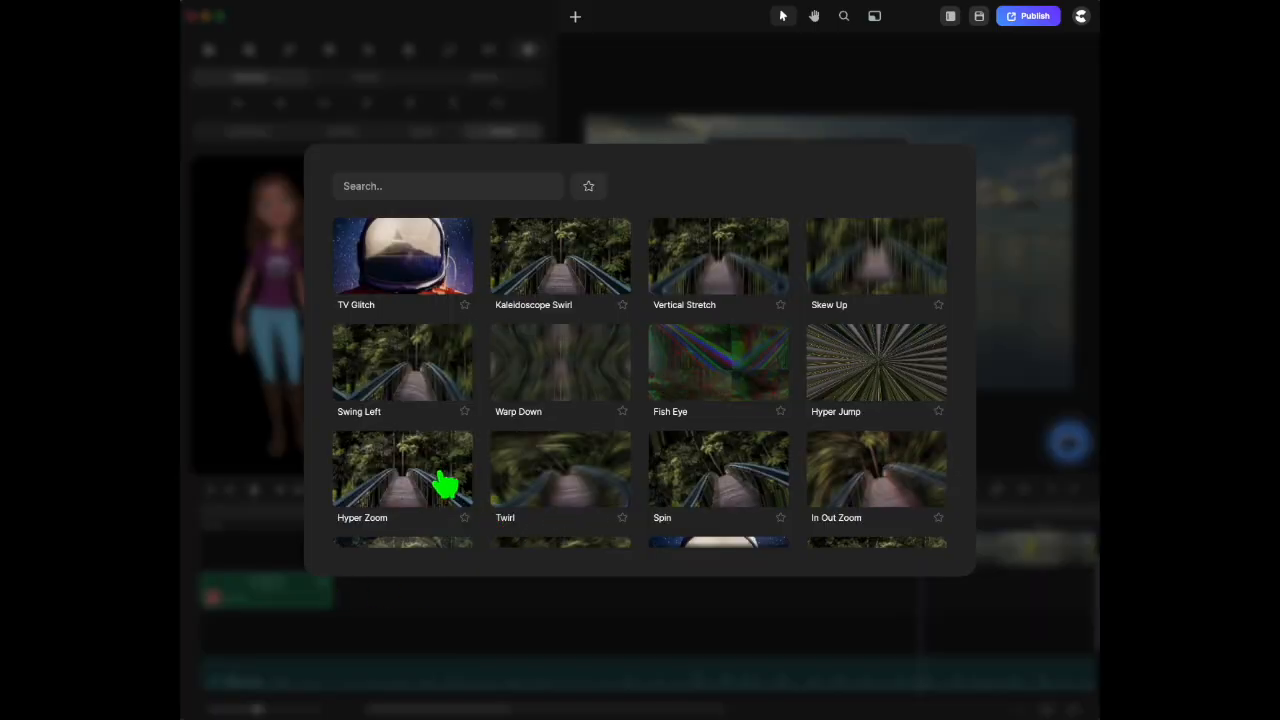
left_click(445, 482)
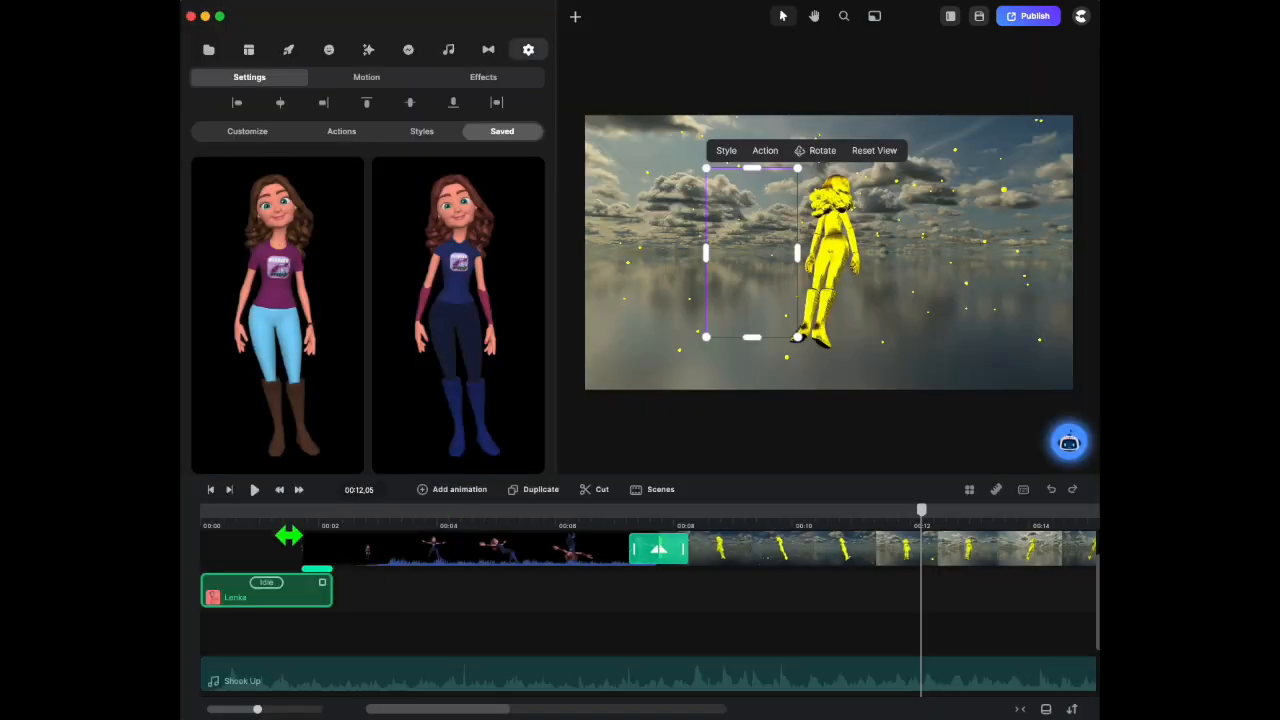
Play the sequence from the start, and move the standing character horizontally to the centre of the frame
left_click(212, 490)
left_click(255, 490)
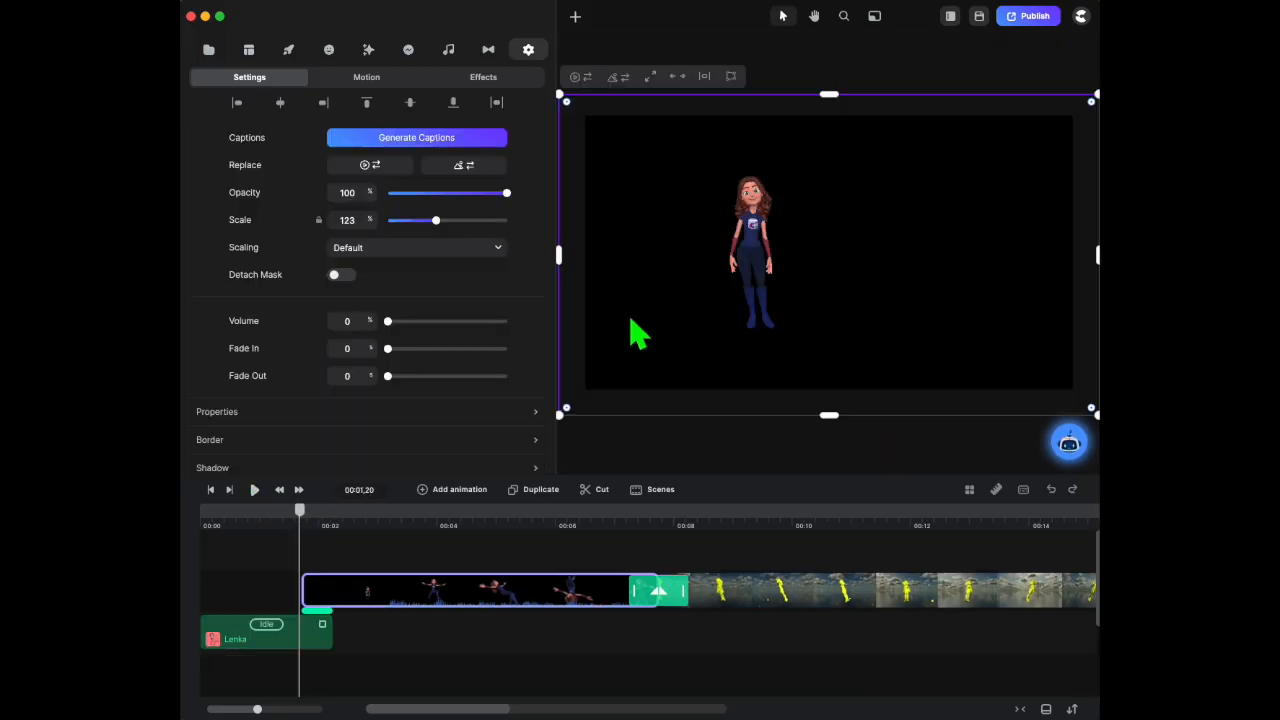
left_click(309, 635)
left_click_drag(751, 265, 831, 268)
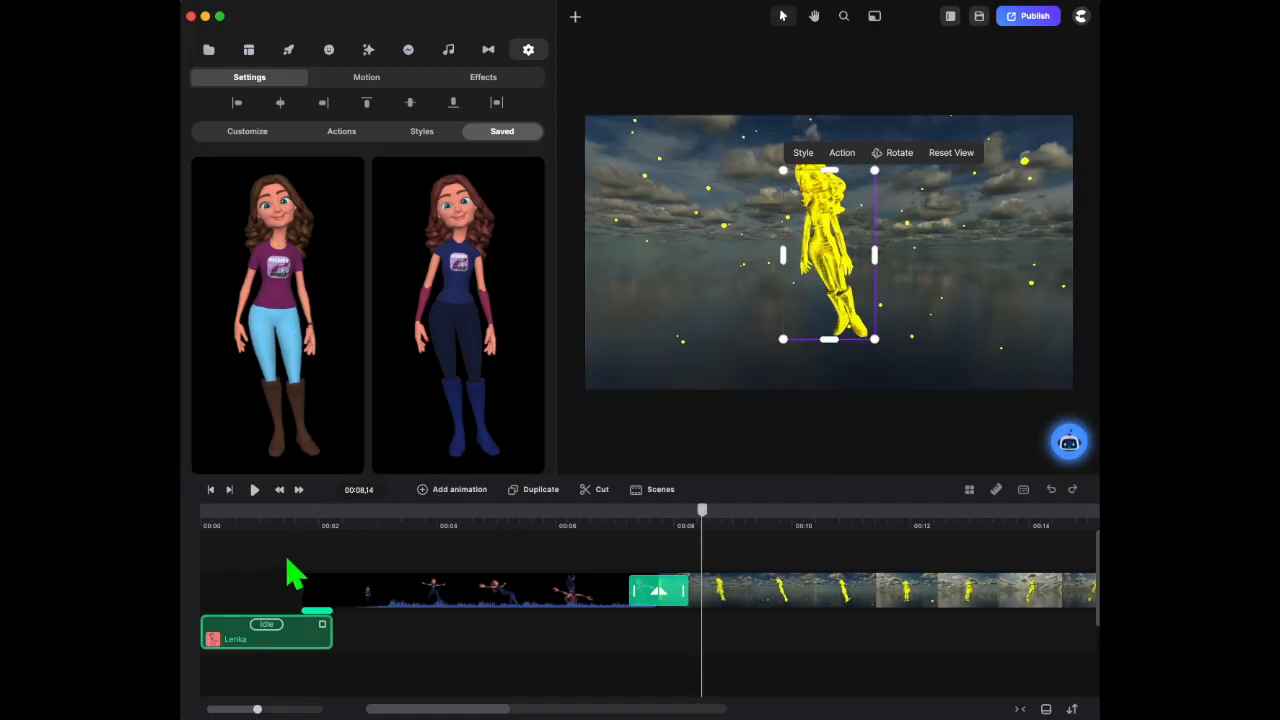
Apply the saved look with purple T-shirt, light blue trousers and brown boots to the standing character, and play the sequence
left_click(289, 527)
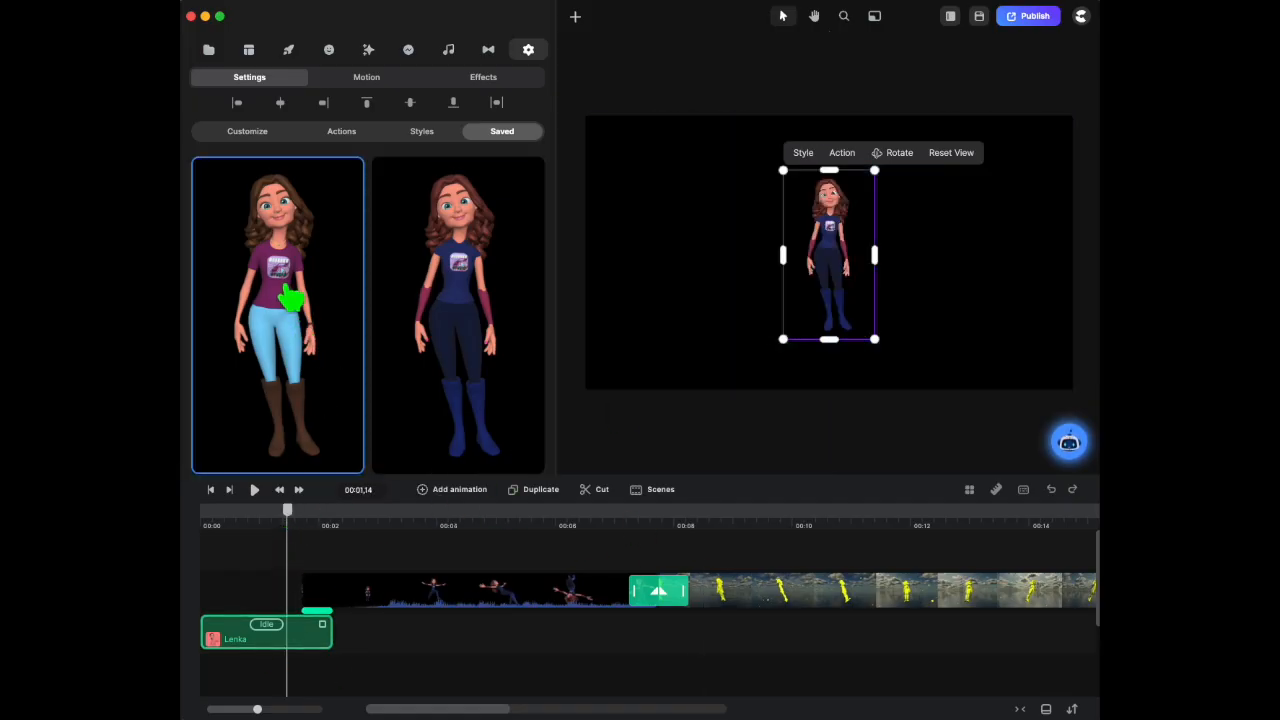
left_click(290, 298)
left_click(210, 490)
left_click(255, 490)
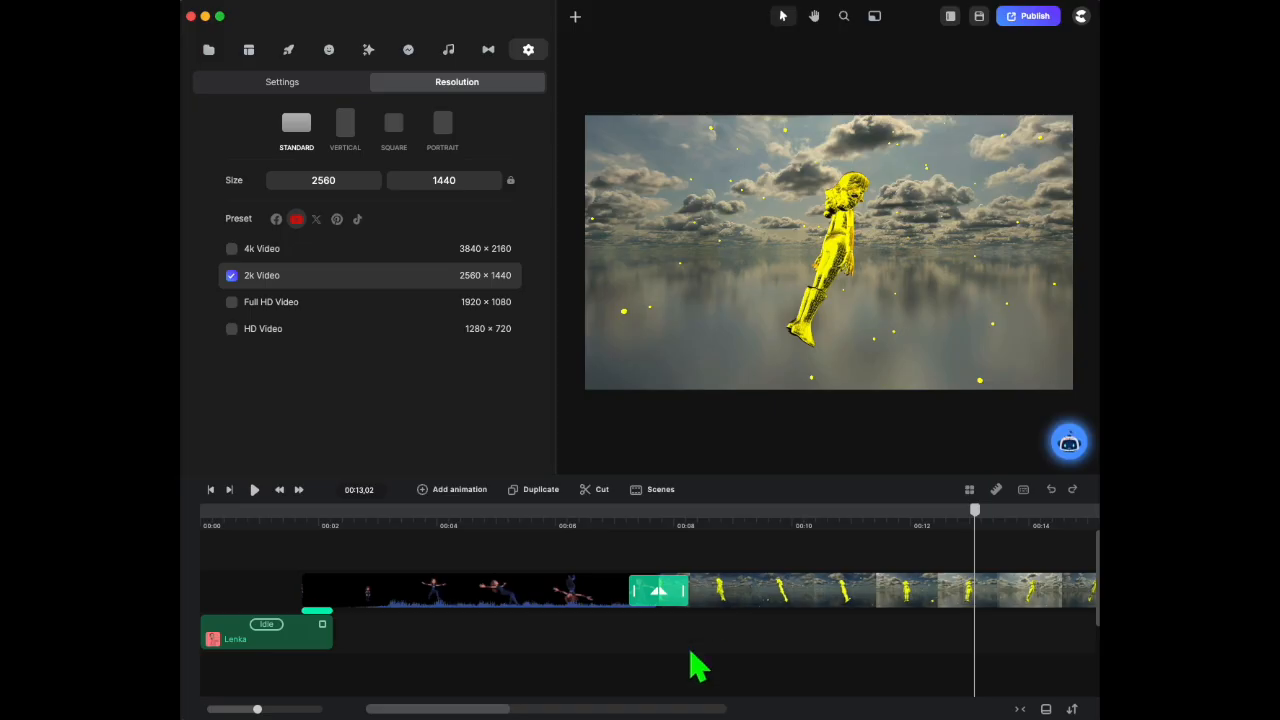
left_click(638, 535)
left_click_drag(640, 530, 690, 540)
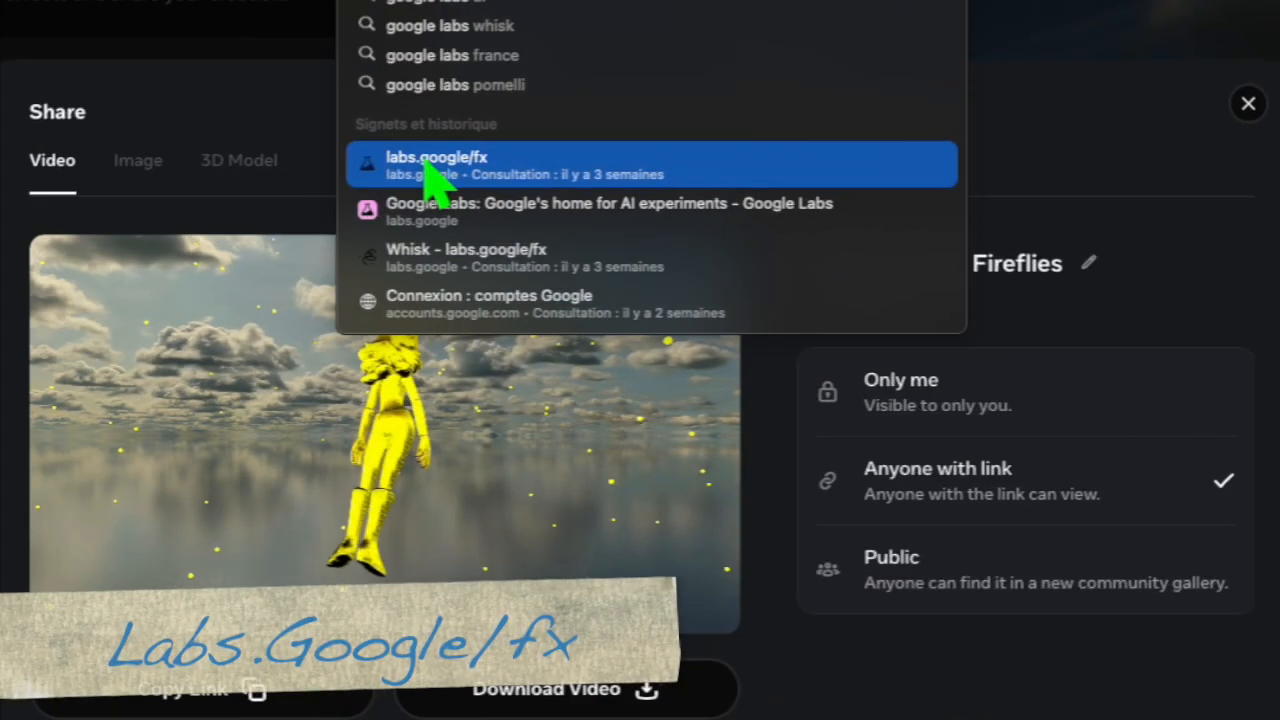
Go to labs.google/fx, sign in with the Google account, accept the cookies, and enter Whisk without the welcome tour
left_click(374, 189)
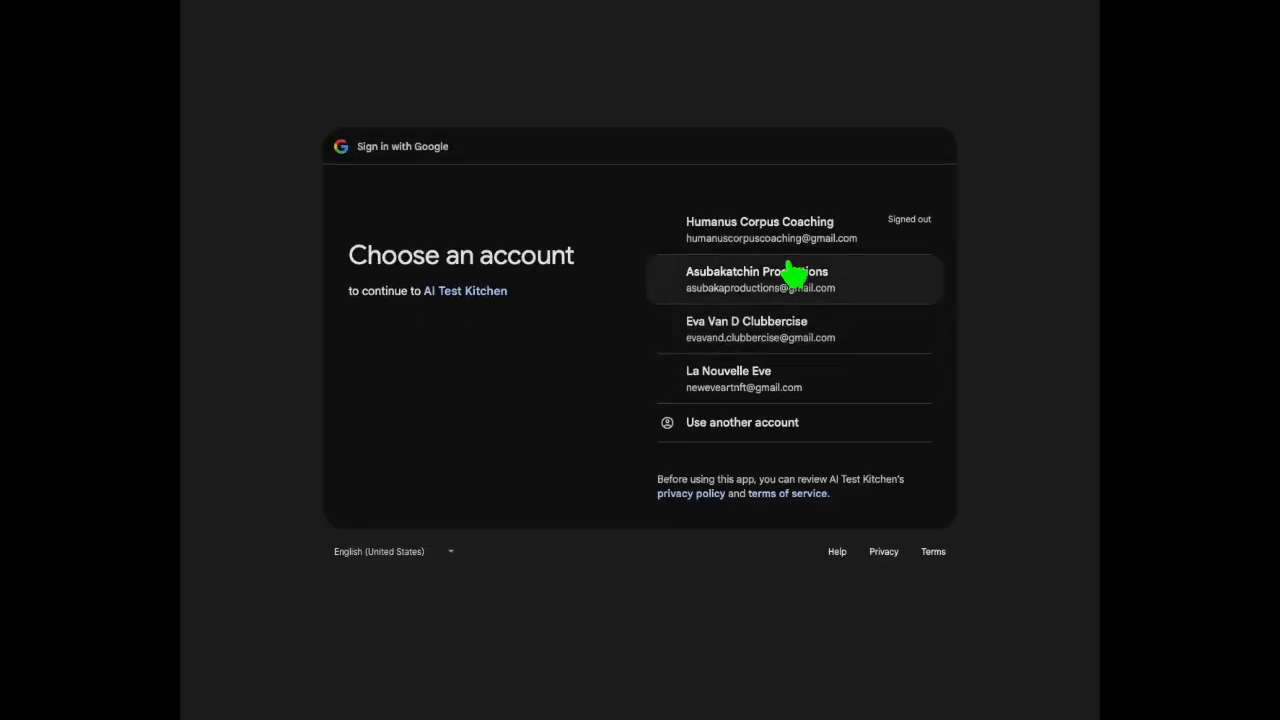
left_click(734, 294)
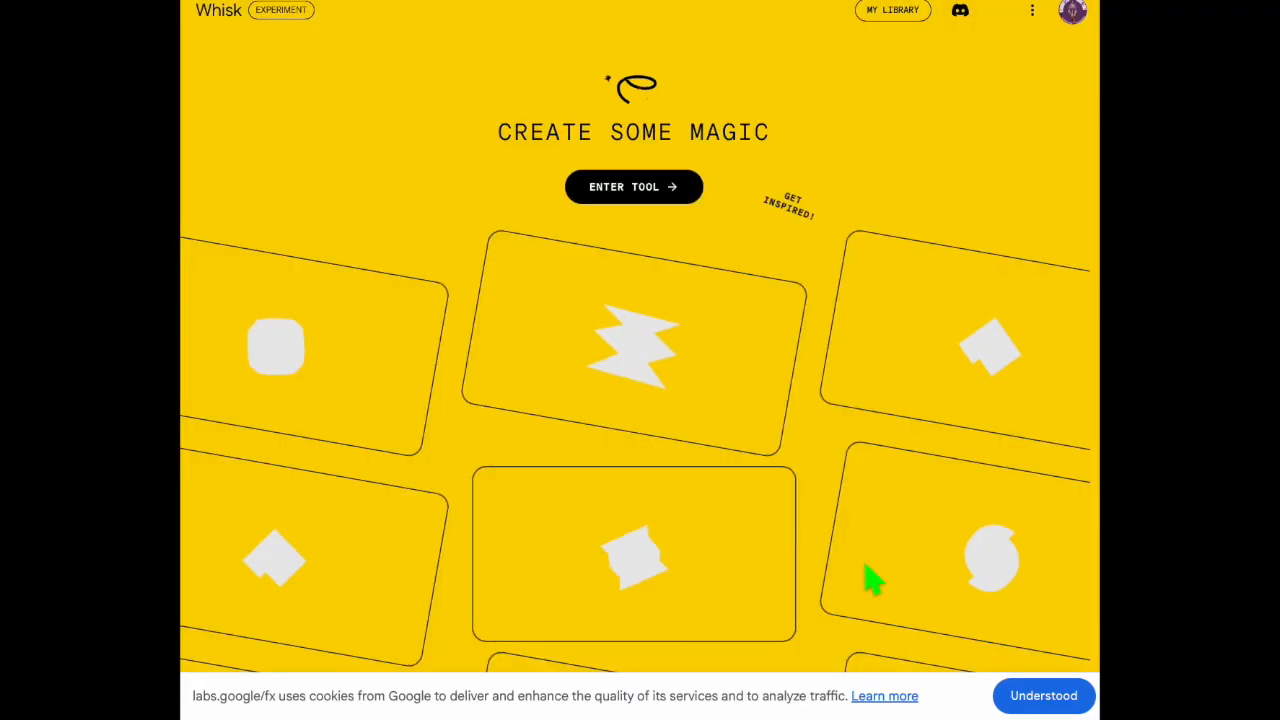
left_click(1043, 695)
left_click(668, 188)
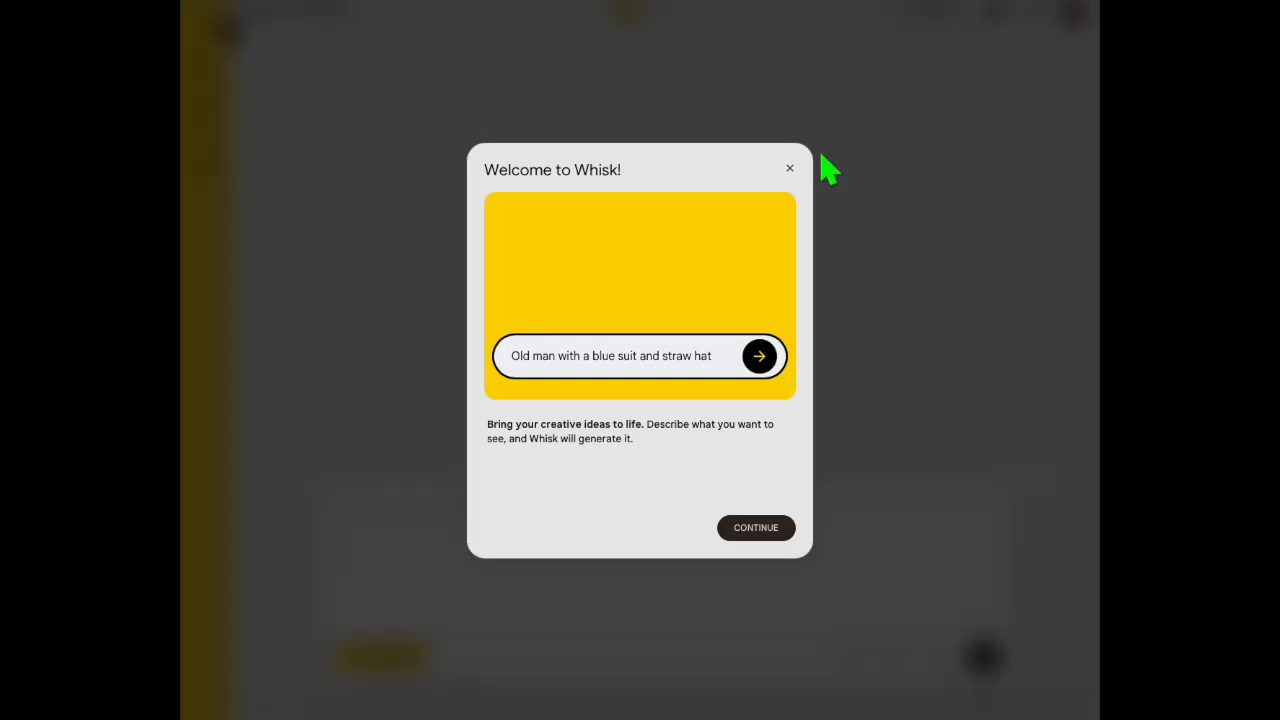
left_click(789, 168)
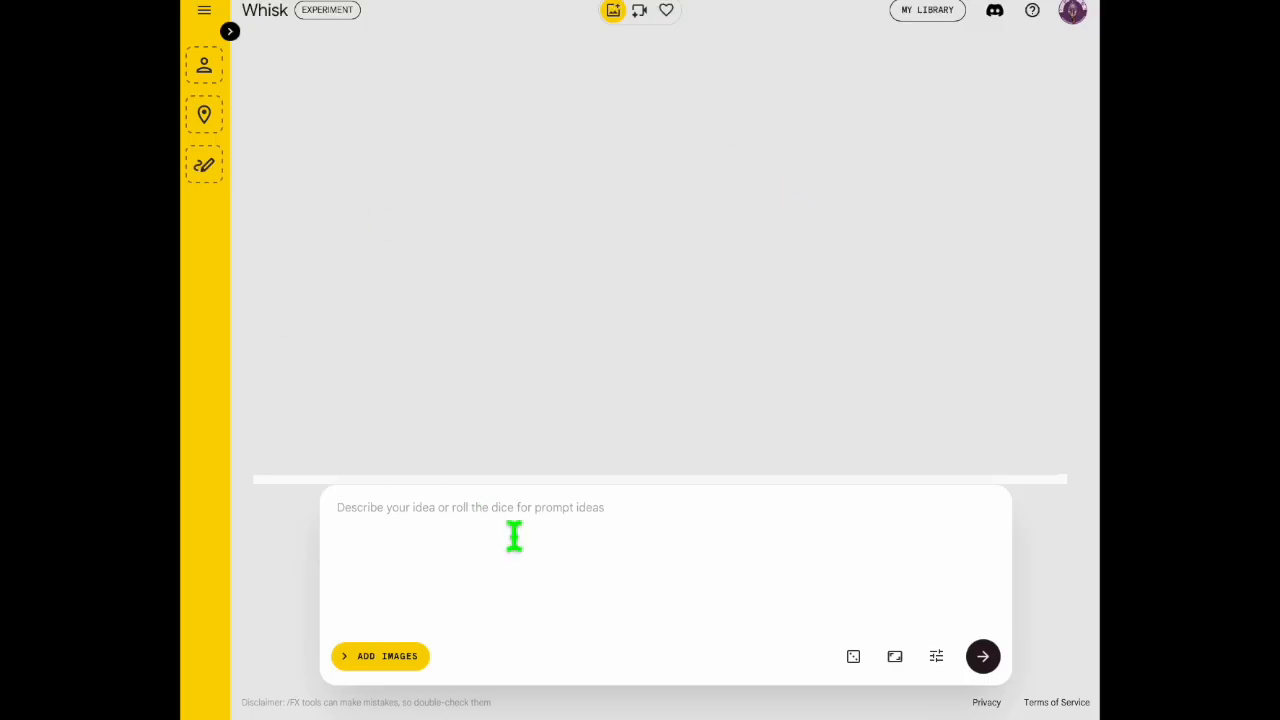
Upload image Asa 4k.png from the VIDEOS folder as the Whisk subject image
left_click(395, 676)
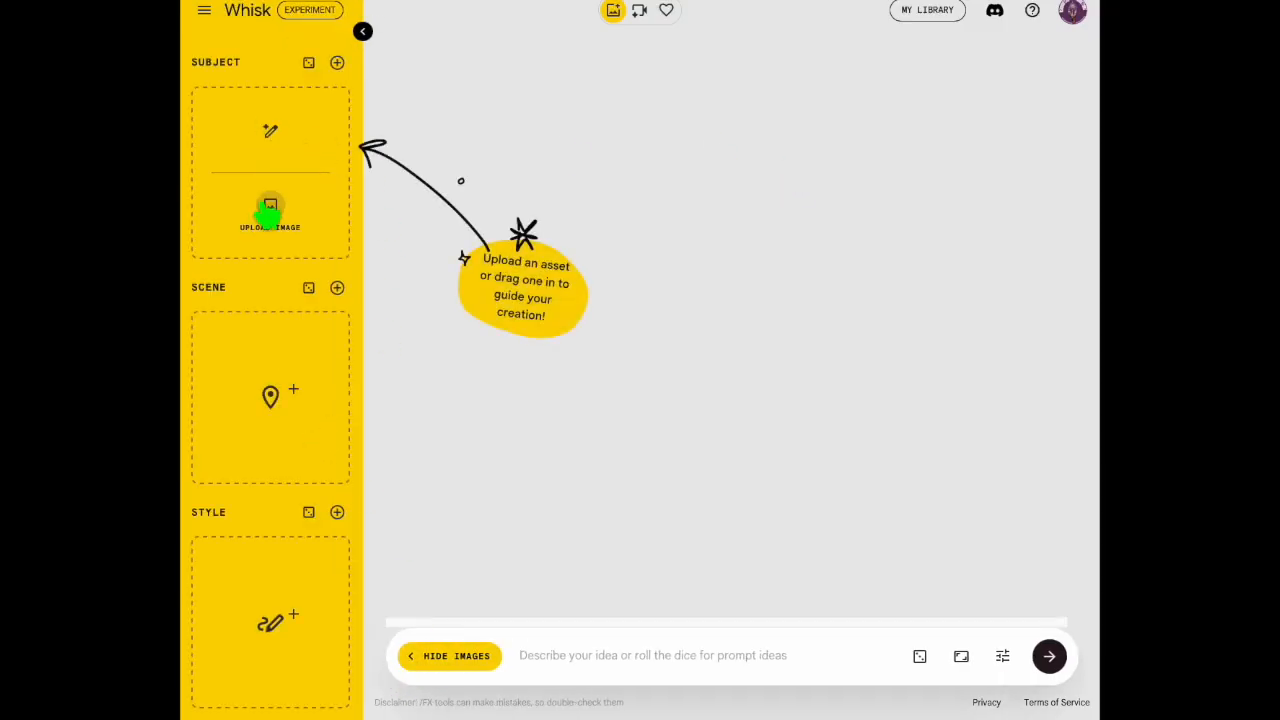
left_click(270, 210)
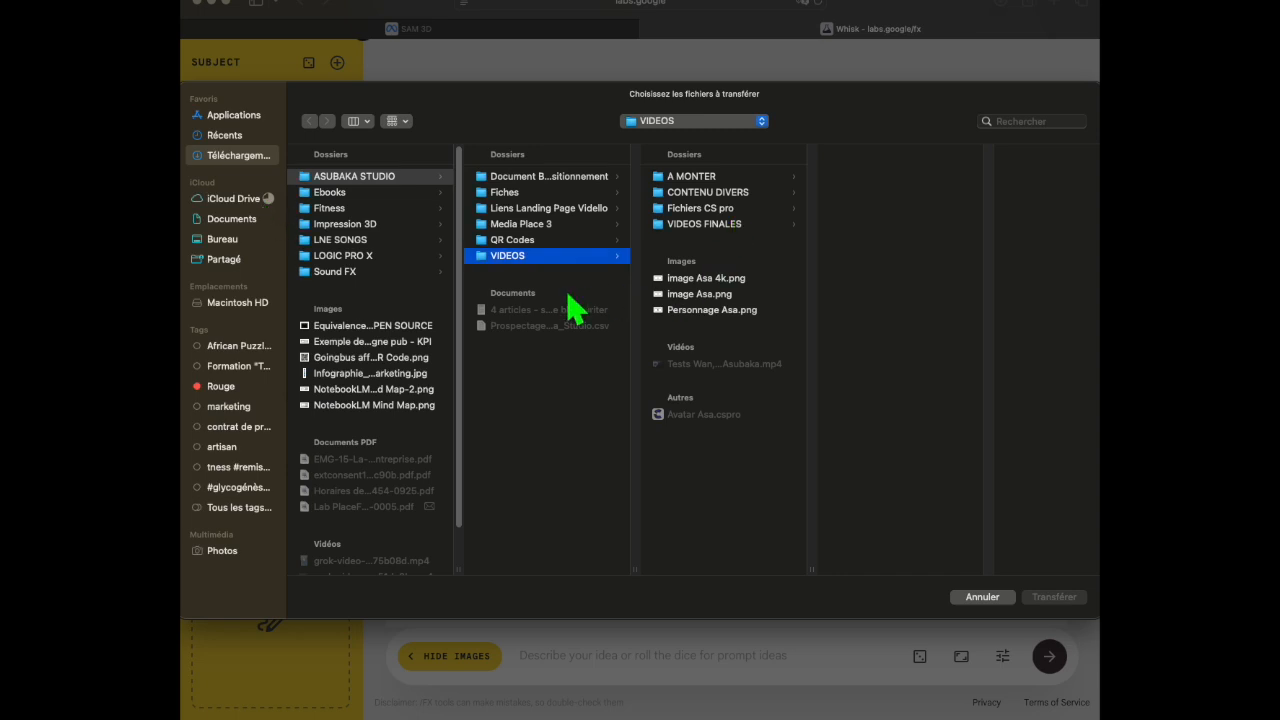
left_click(704, 284)
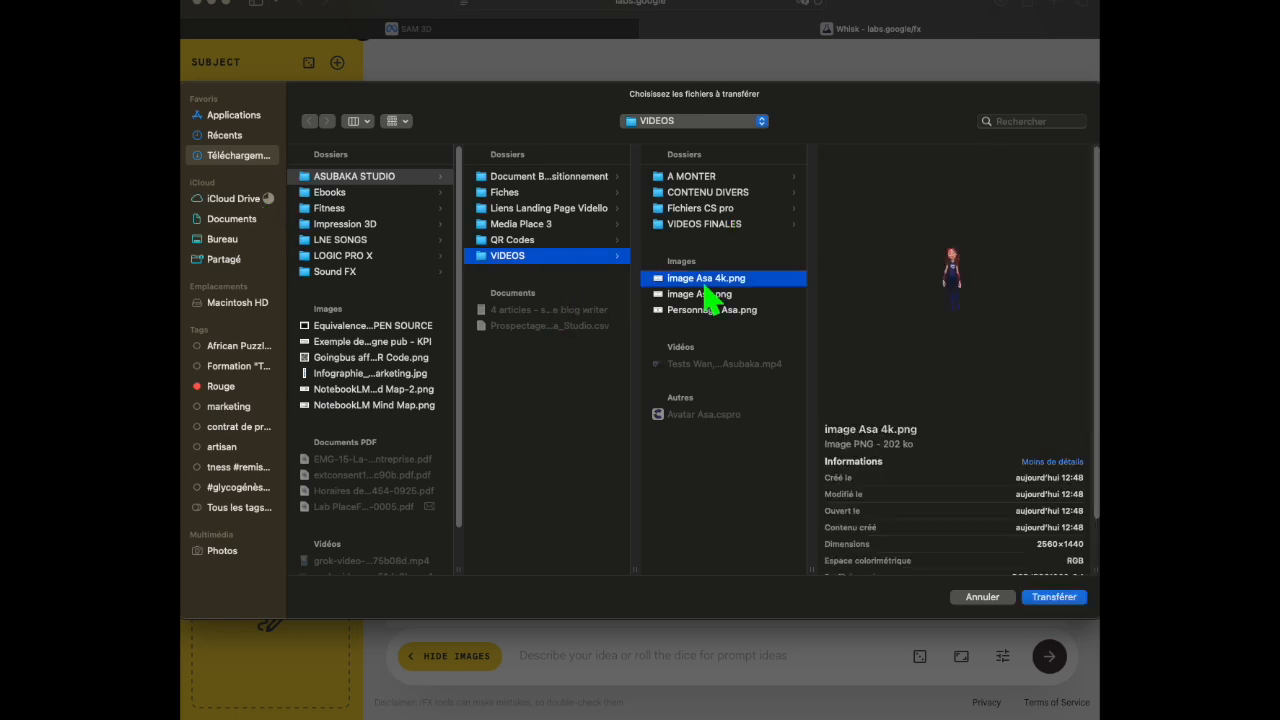
left_click(1082, 600)
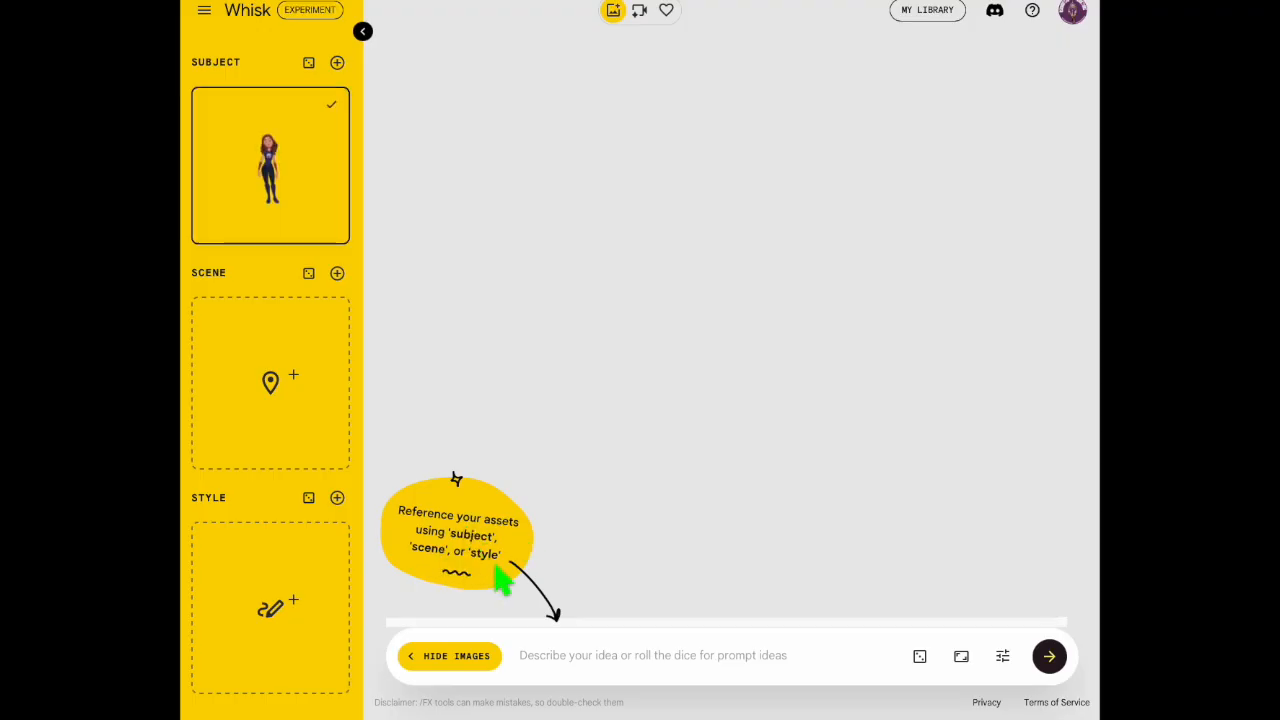
View the aspect ratio options and roll the dice for several random prompt ideas
left_click(961, 656)
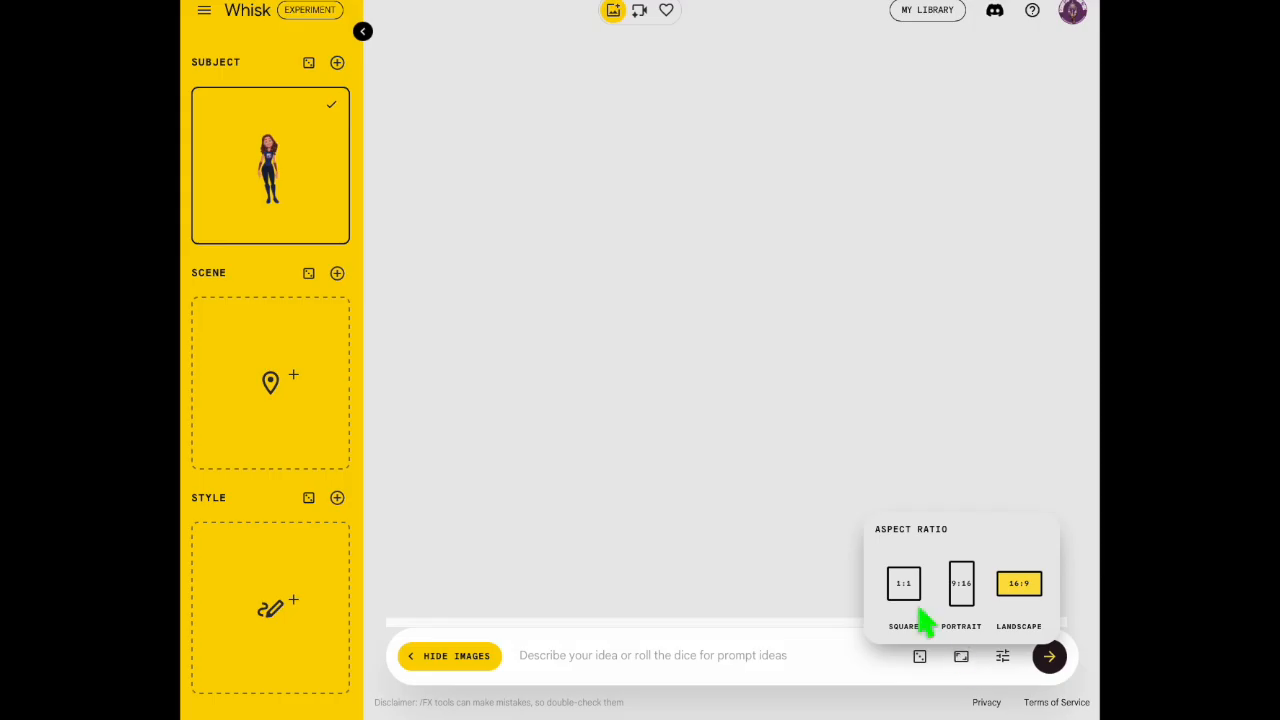
left_click(920, 657)
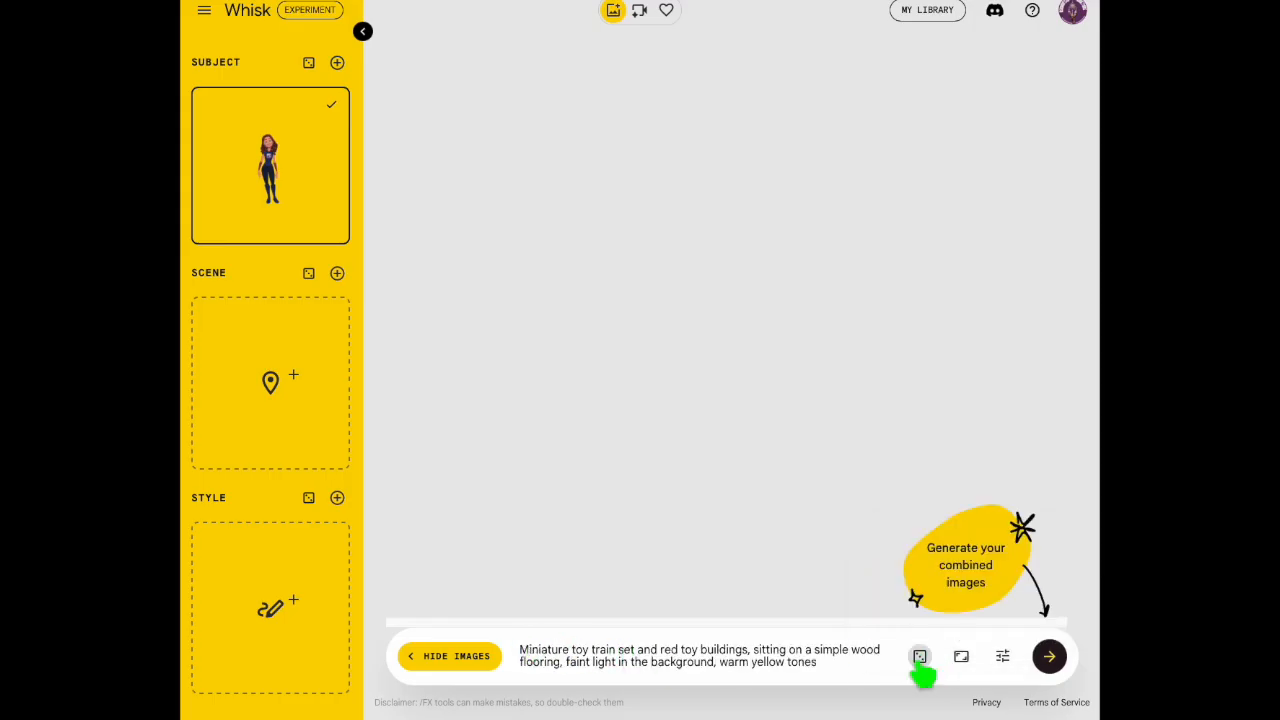
left_click(920, 657)
left_click(920, 657)
Replace the prompt with "Asa is dancing tango" and generate images of the subject
left_click_drag(522, 643, 844, 680)
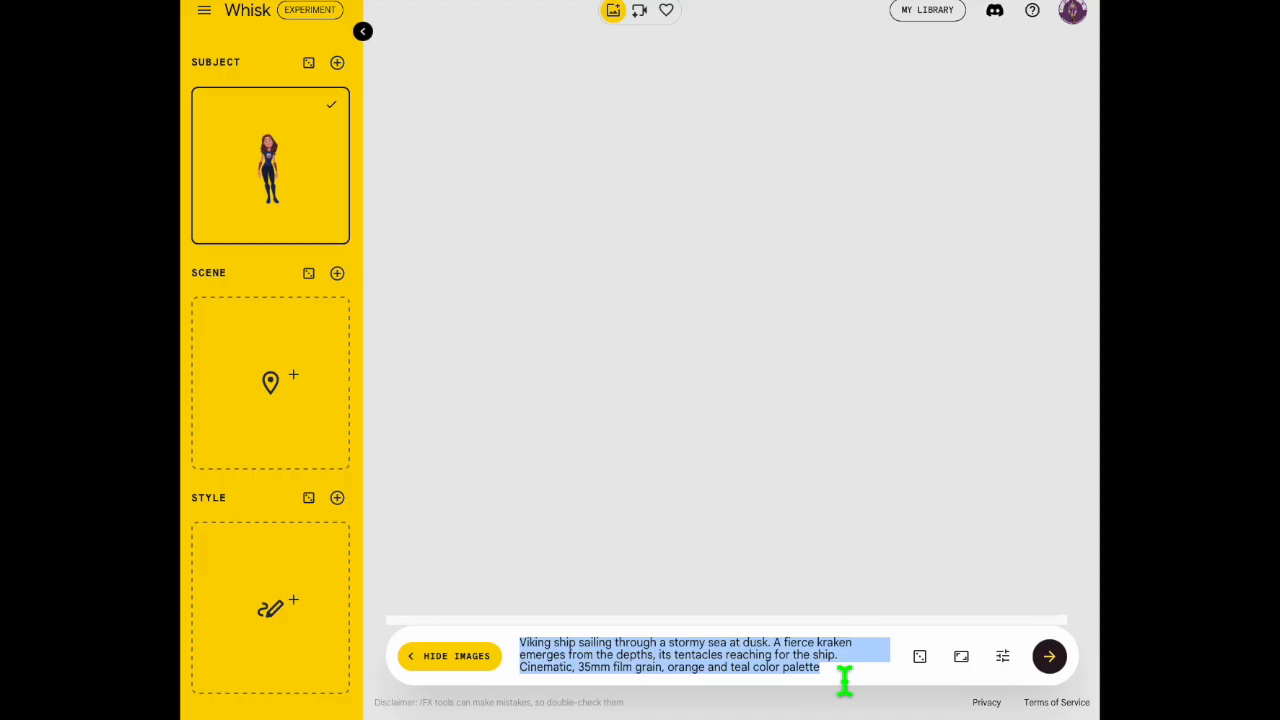
type("Asa is dancing tango")
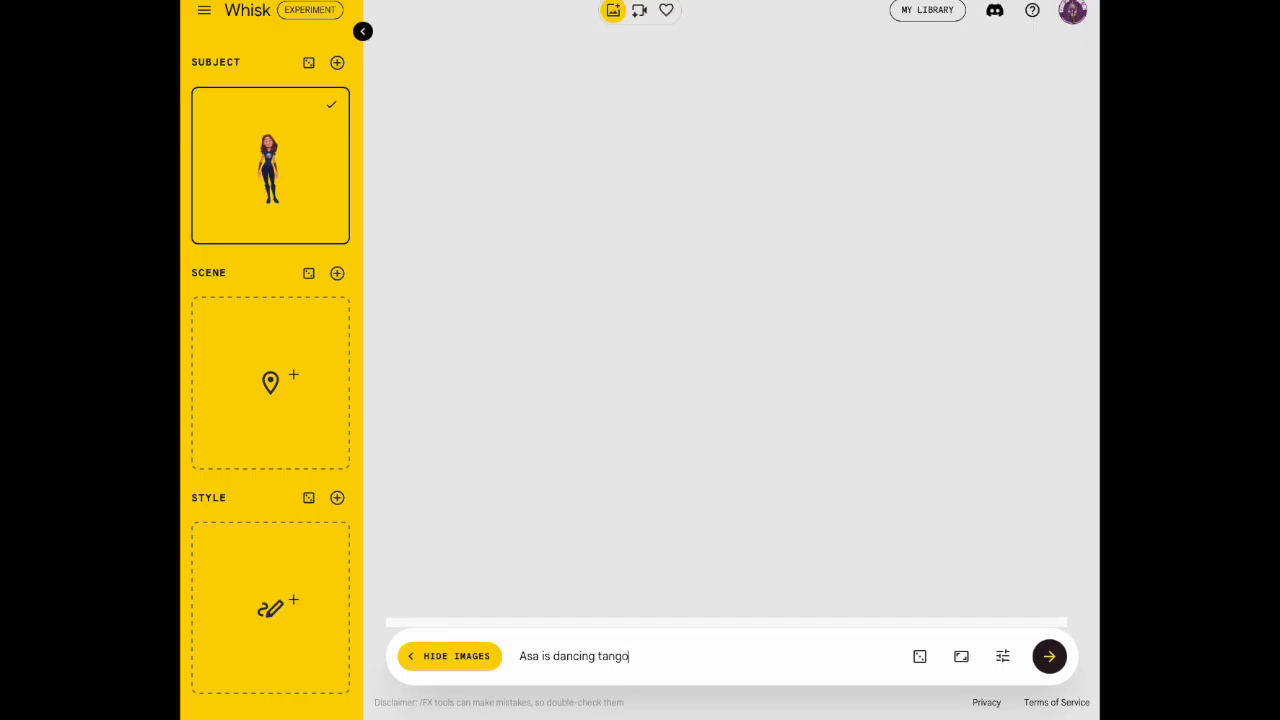
left_click(1050, 662)
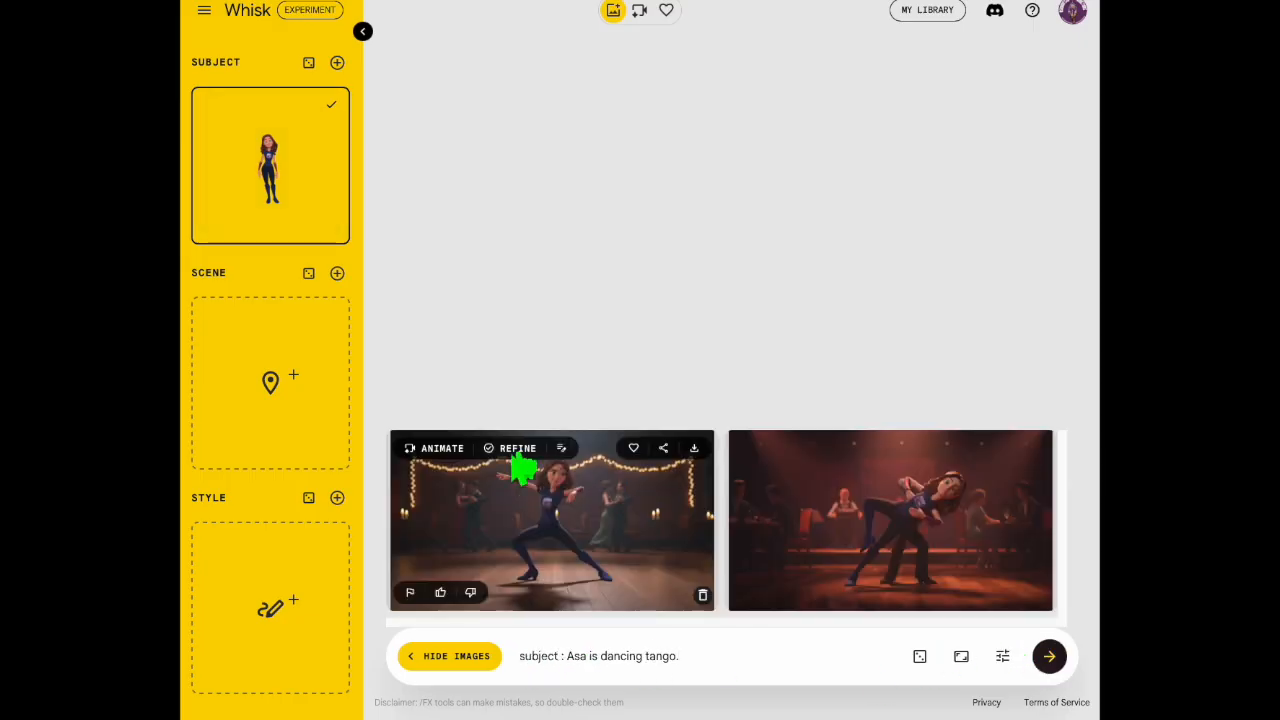
Open each of the two generated tango images in the enlarged view to compare the character's pose and scene
left_click(606, 523)
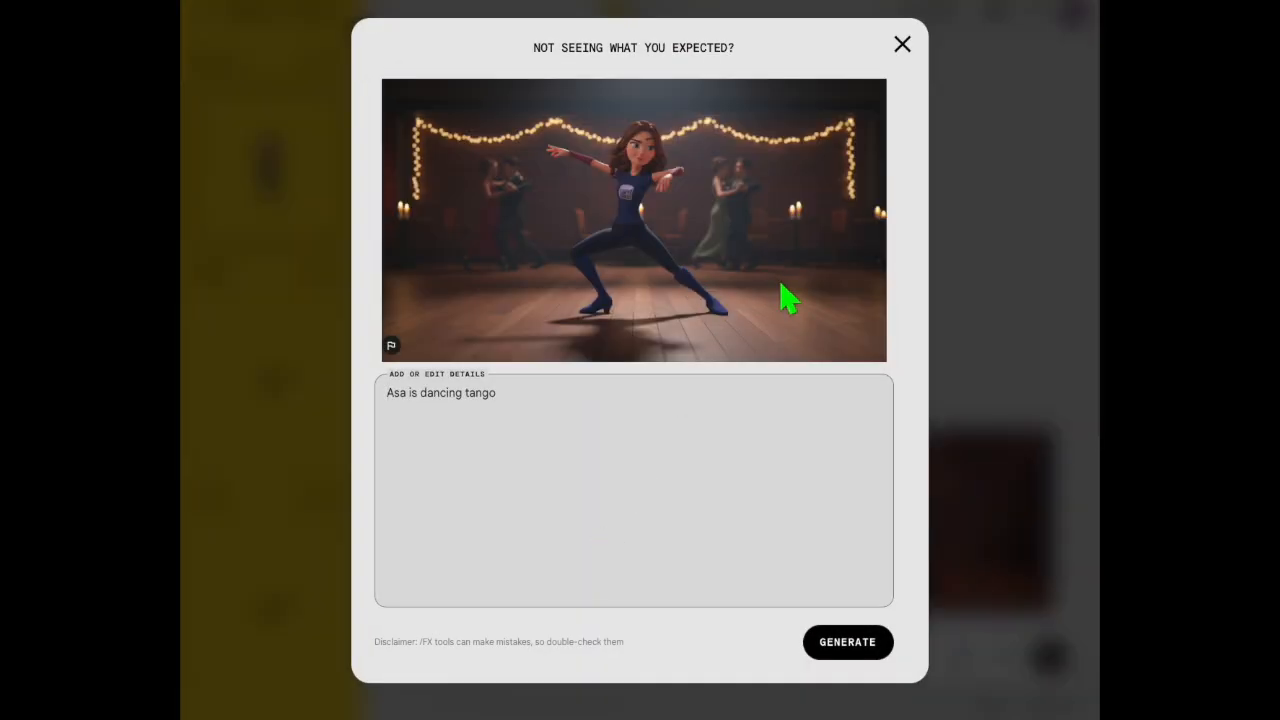
left_click(902, 45)
left_click(906, 548)
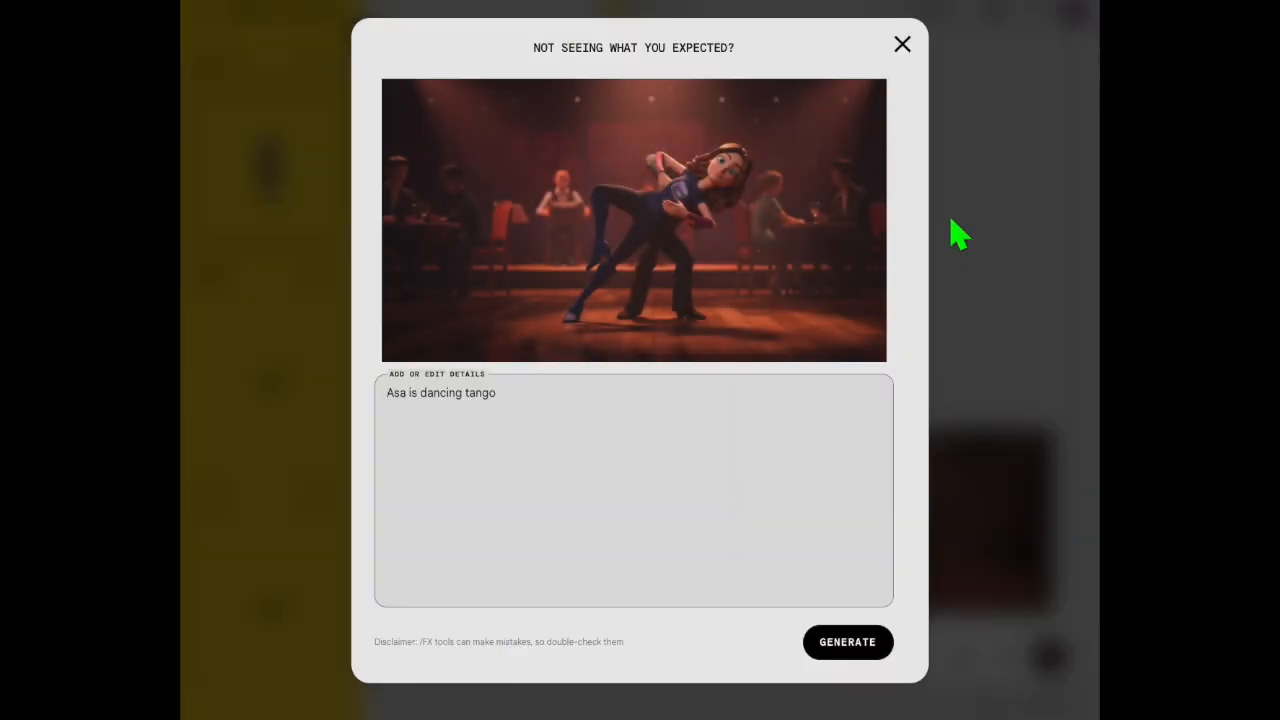
left_click(902, 45)
left_click(546, 491)
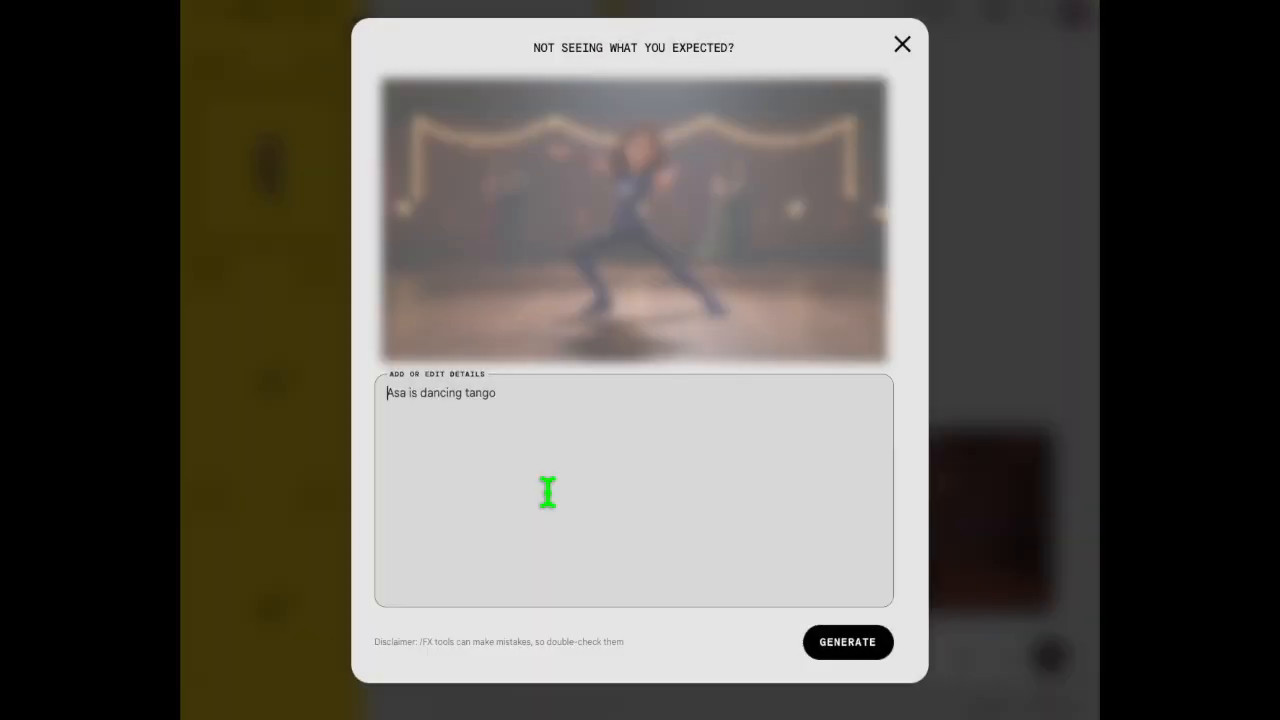
left_click(902, 45)
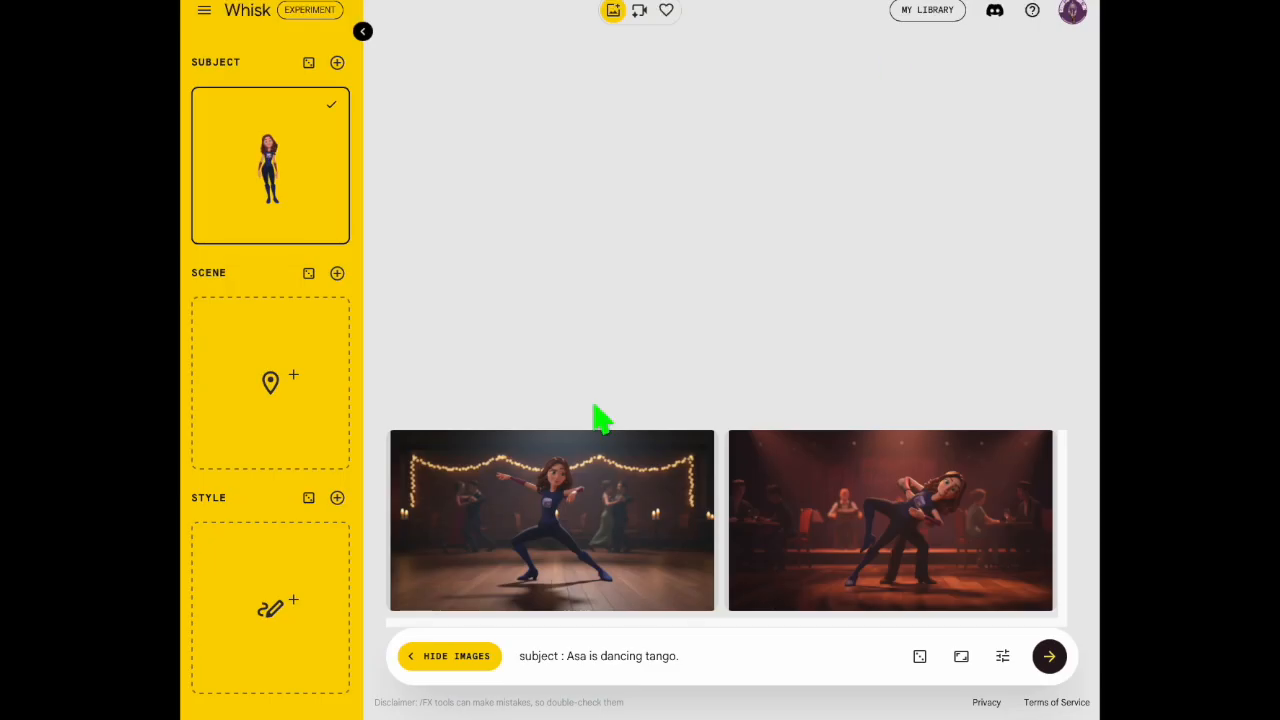
Animate the fairy-light tango image with the prompt "Asa is dancing tango very slowly and with lots of turns on herself."
left_click(448, 449)
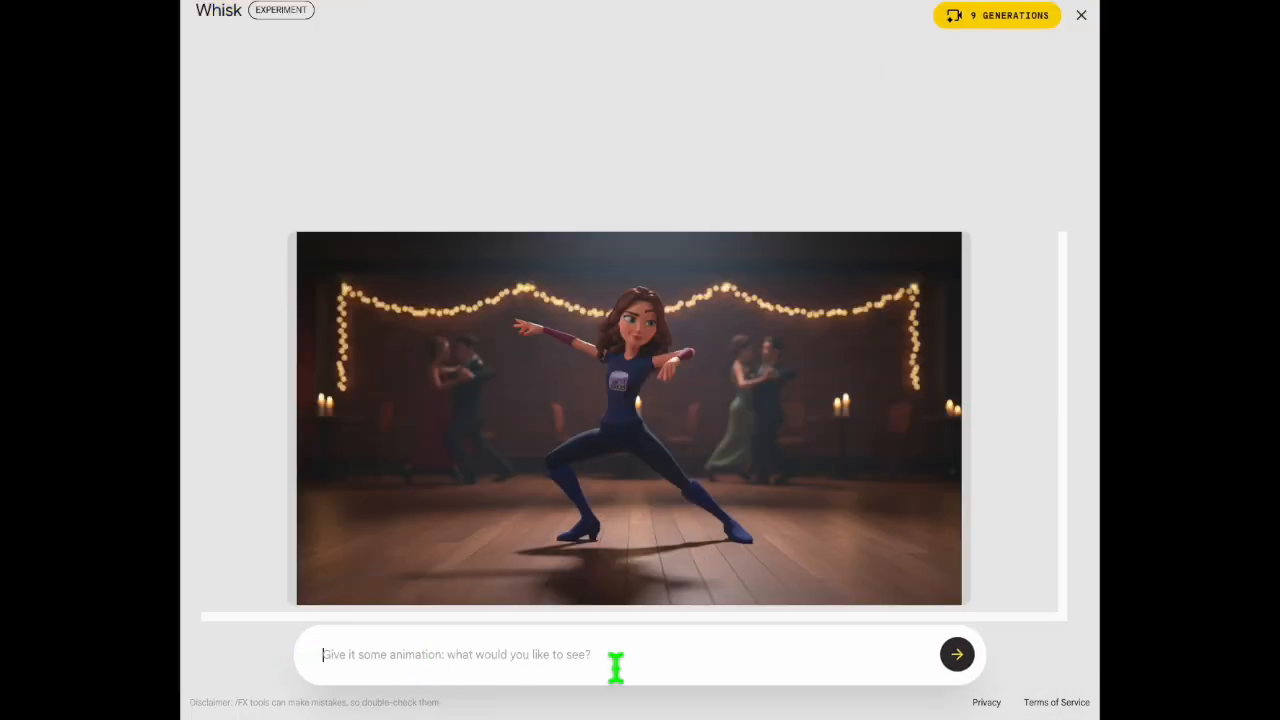
type("A")
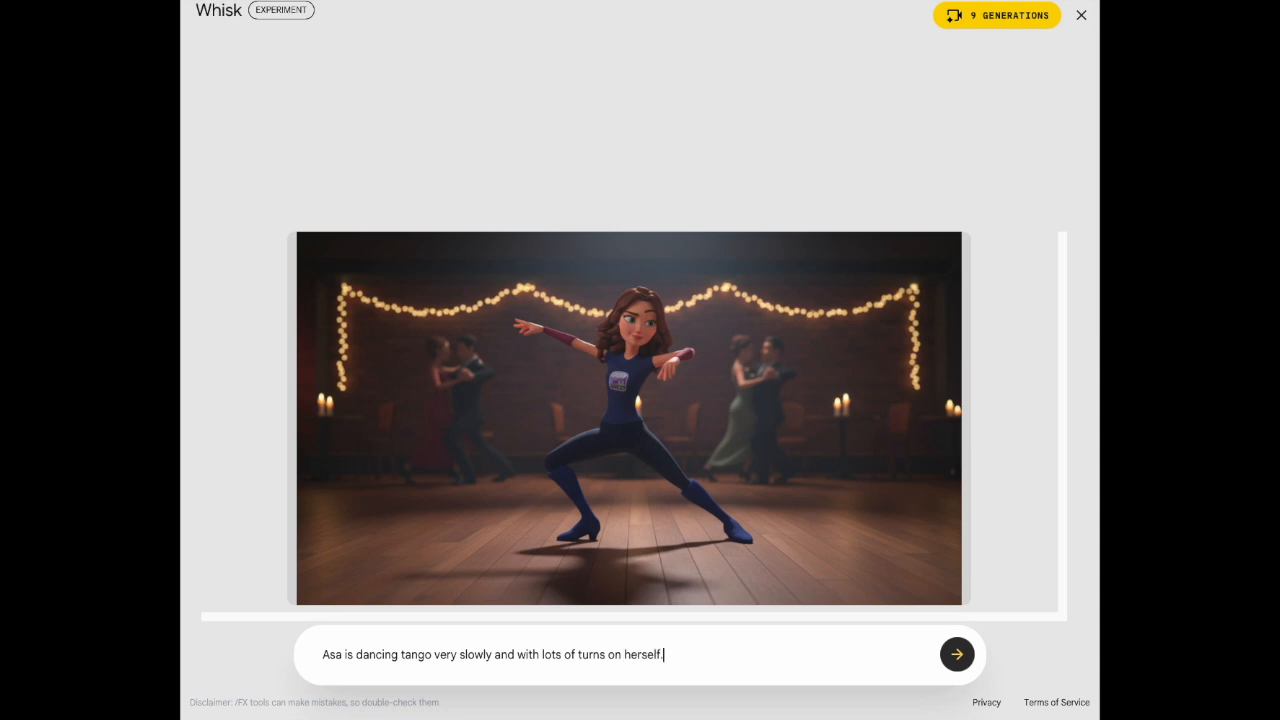
left_click(960, 659)
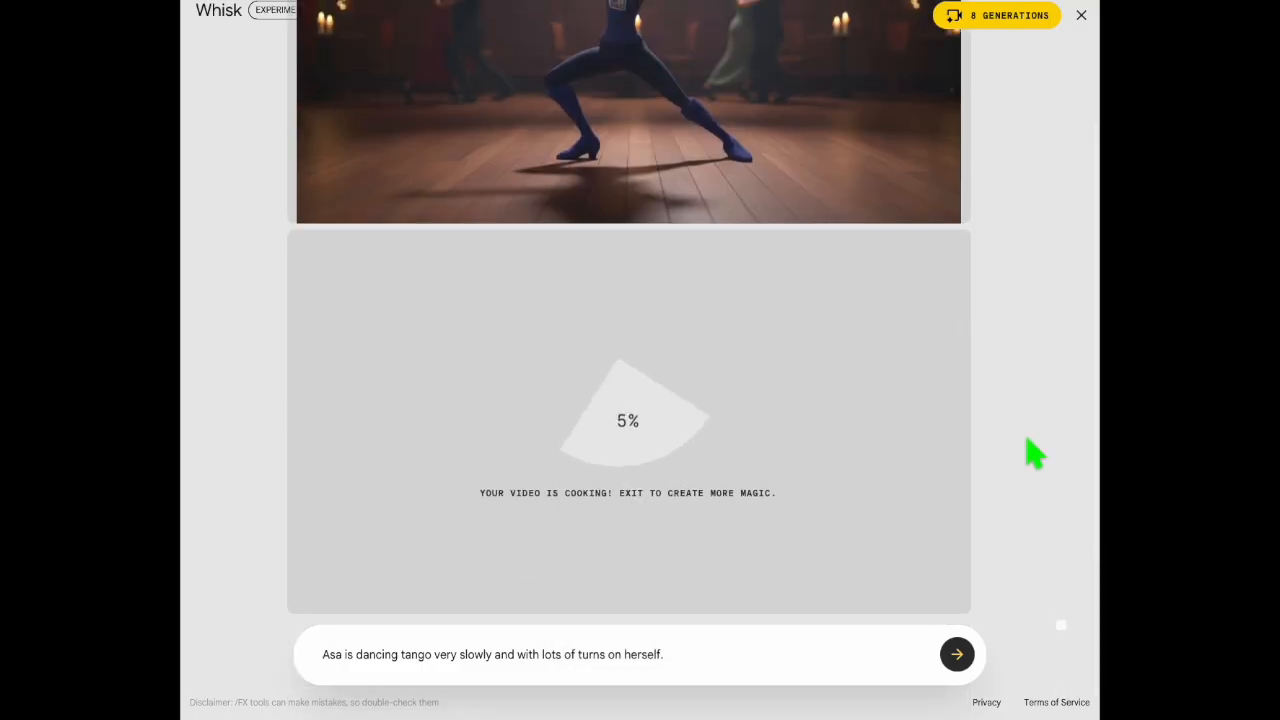
scroll(1033, 452, "up", 2)
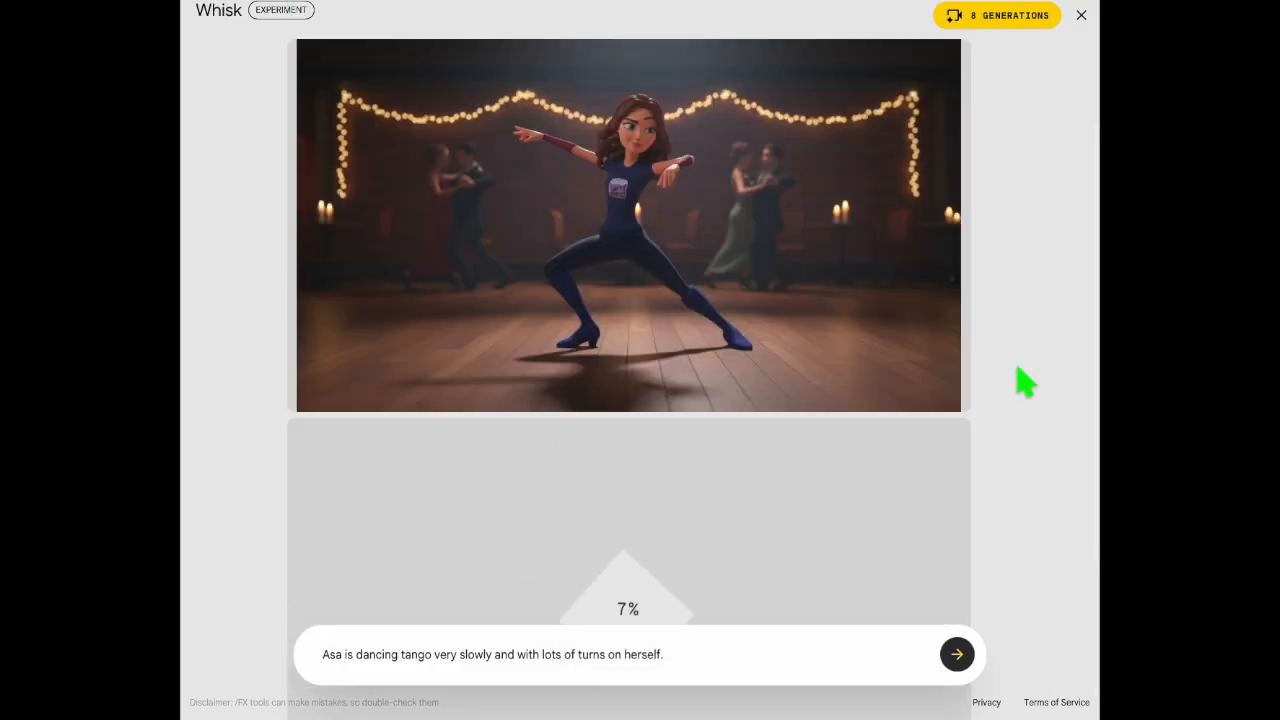
scroll(1005, 380, "down", 2)
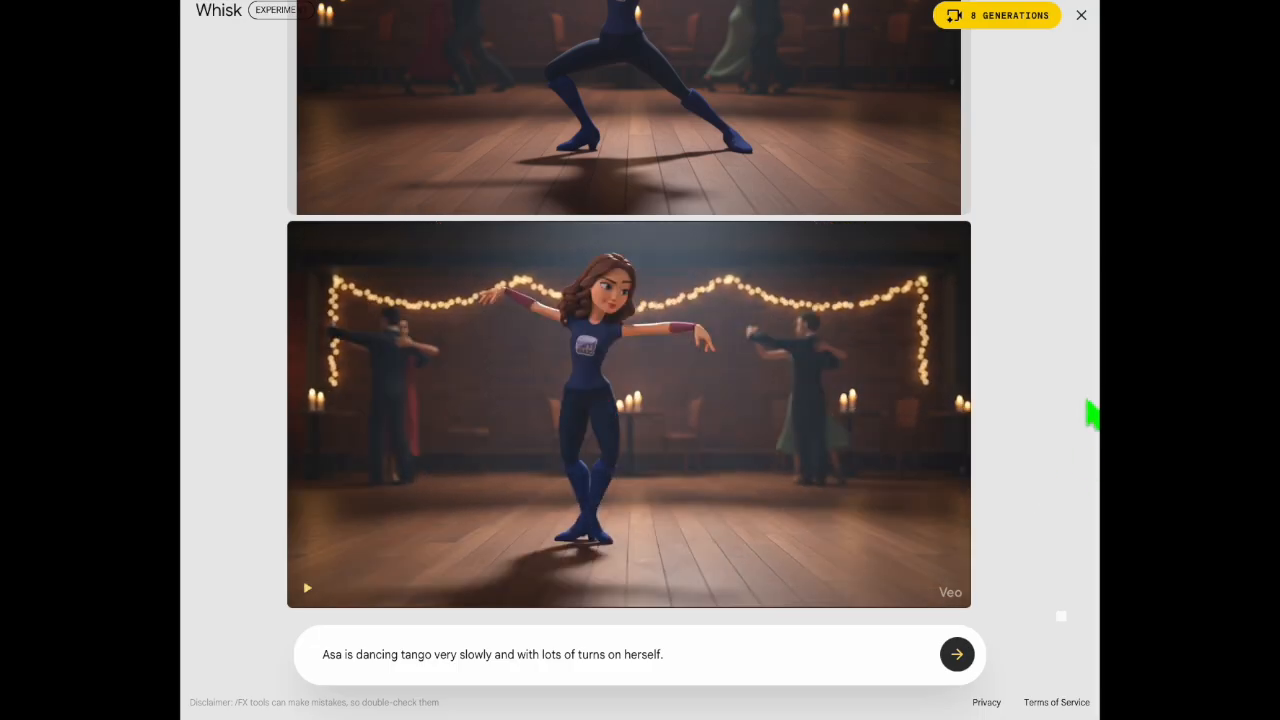
Download the generated tango animation as a regular video
mouse_move(730, 466)
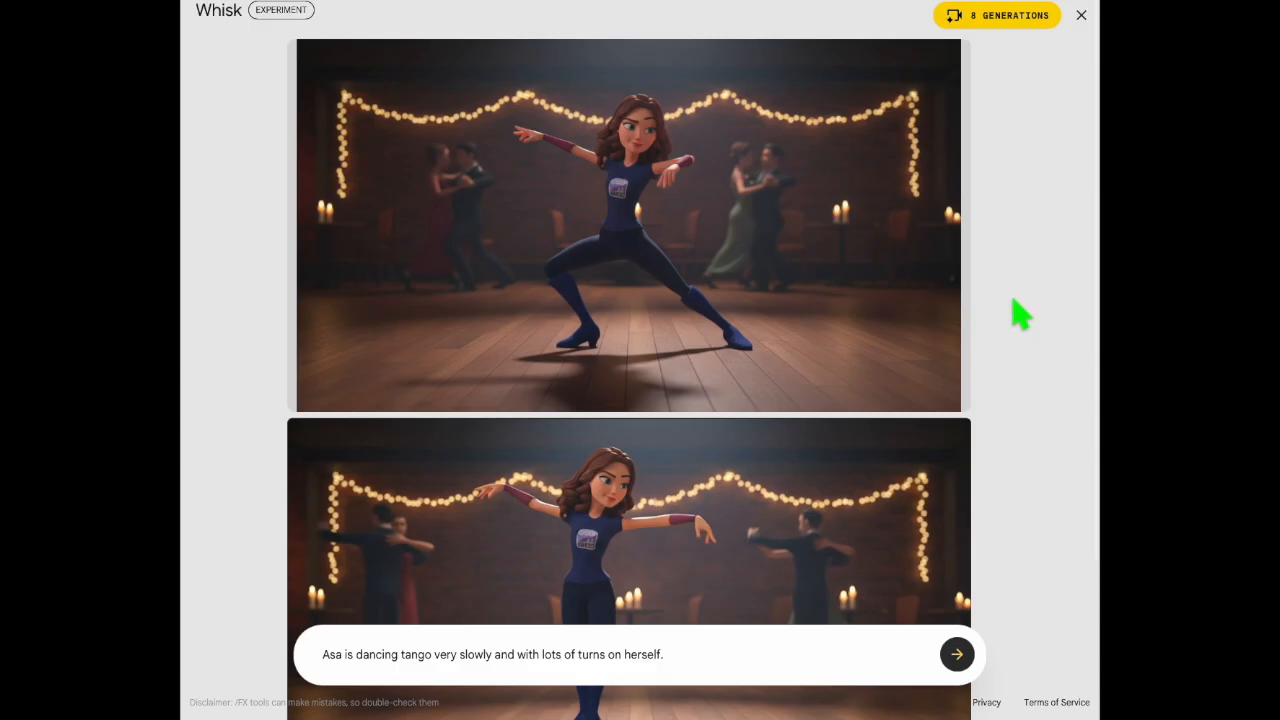
scroll(1062, 272, "down", 2)
mouse_move(943, 434)
left_click(858, 250)
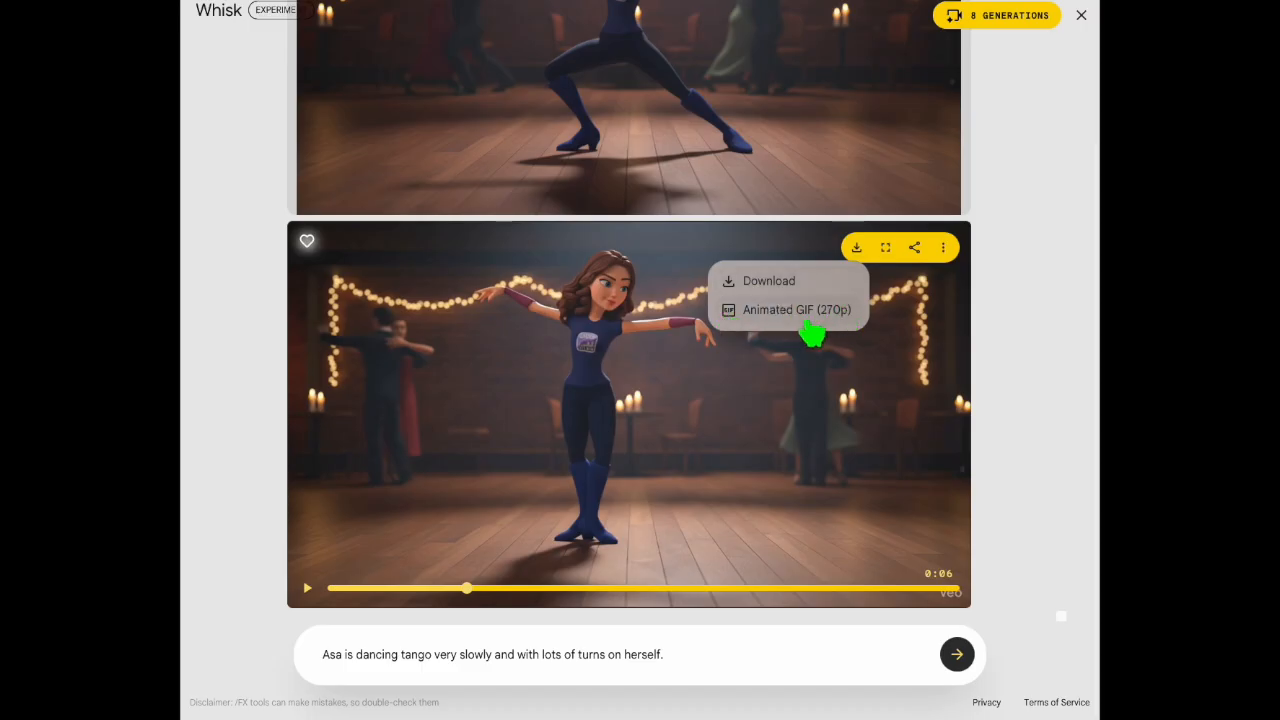
left_click(766, 284)
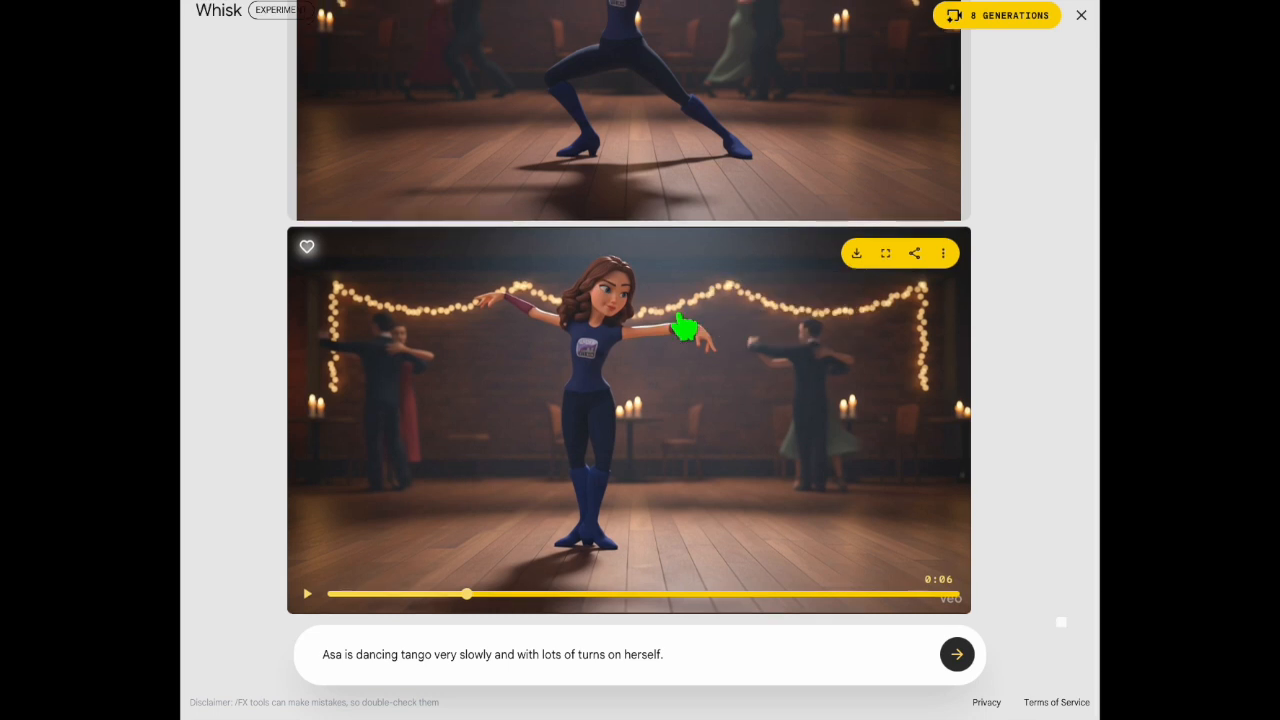
Switch to the video editor and import the downloaded Whisk video from the Téléchargements folder
key("ctrl+Left")
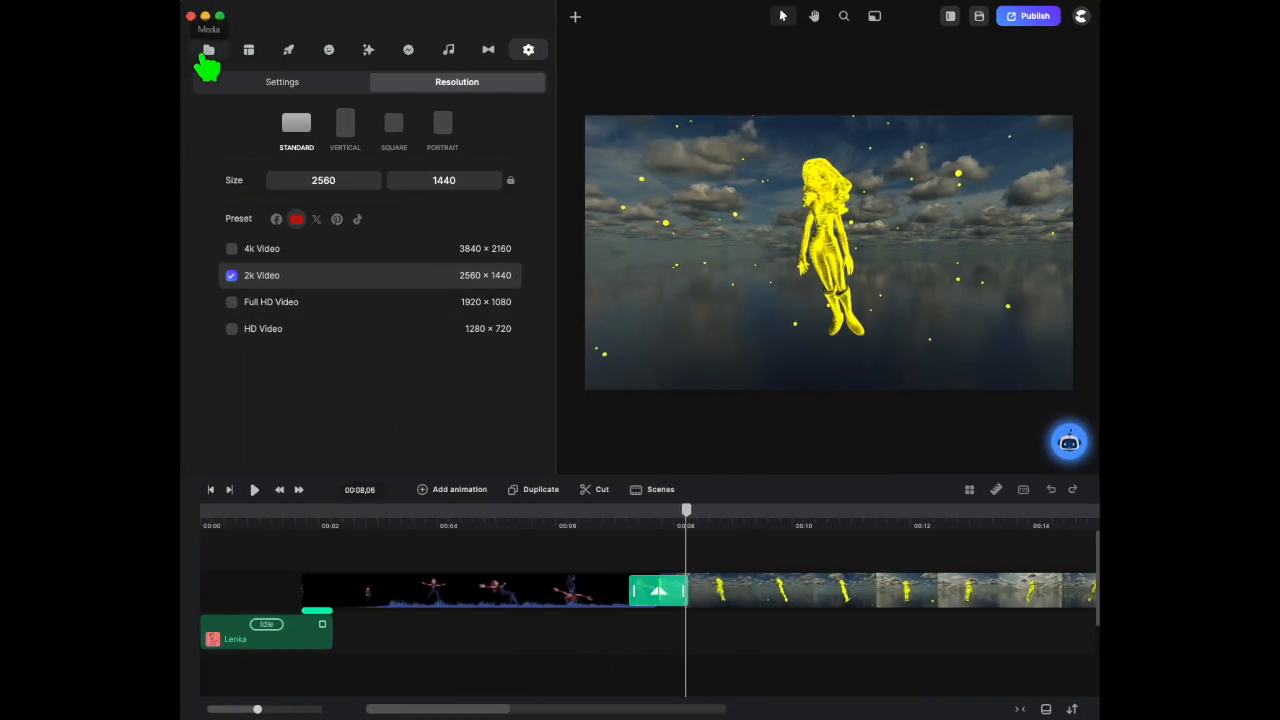
left_click(208, 52)
left_click(500, 455)
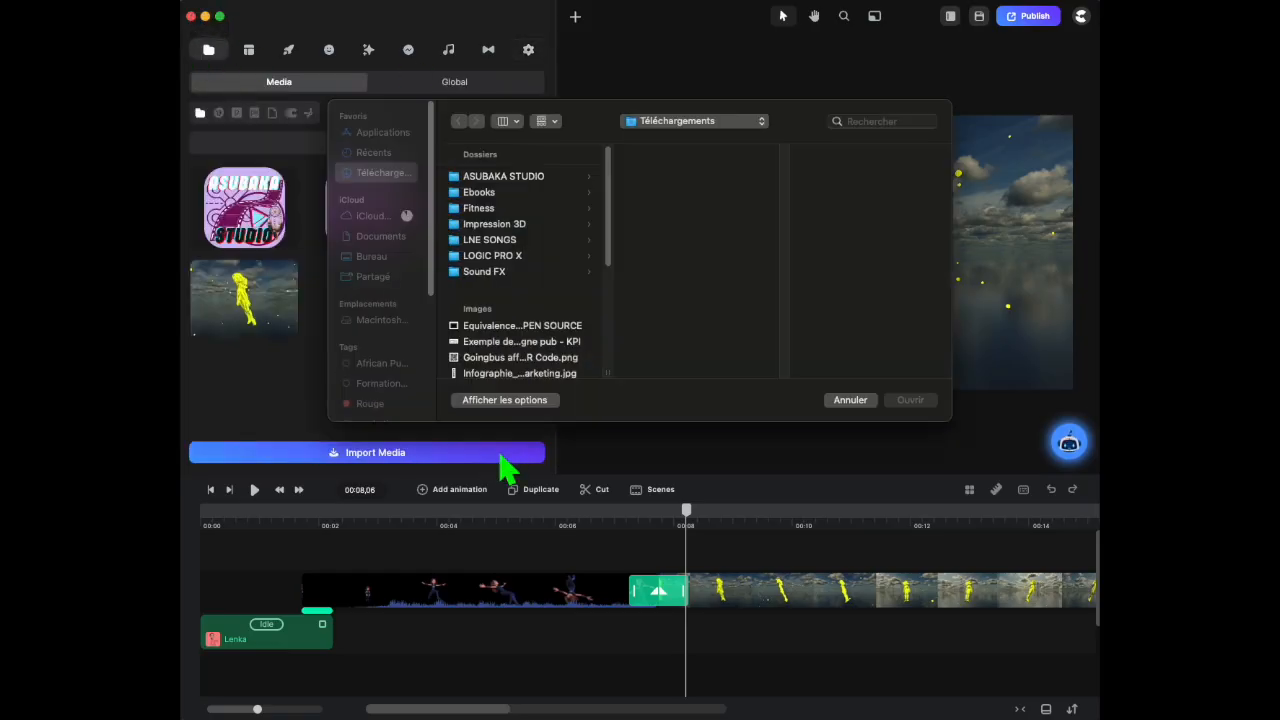
scroll(575, 300, "down", 5)
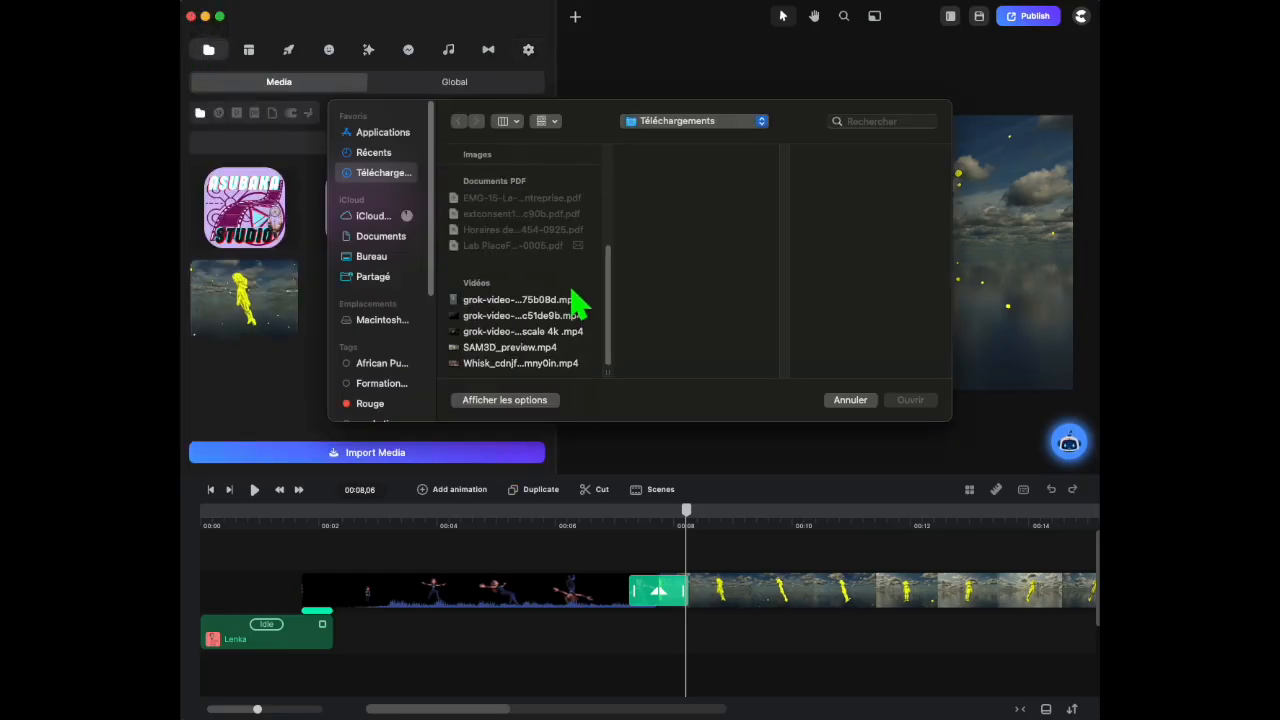
left_click(540, 364)
left_click(910, 400)
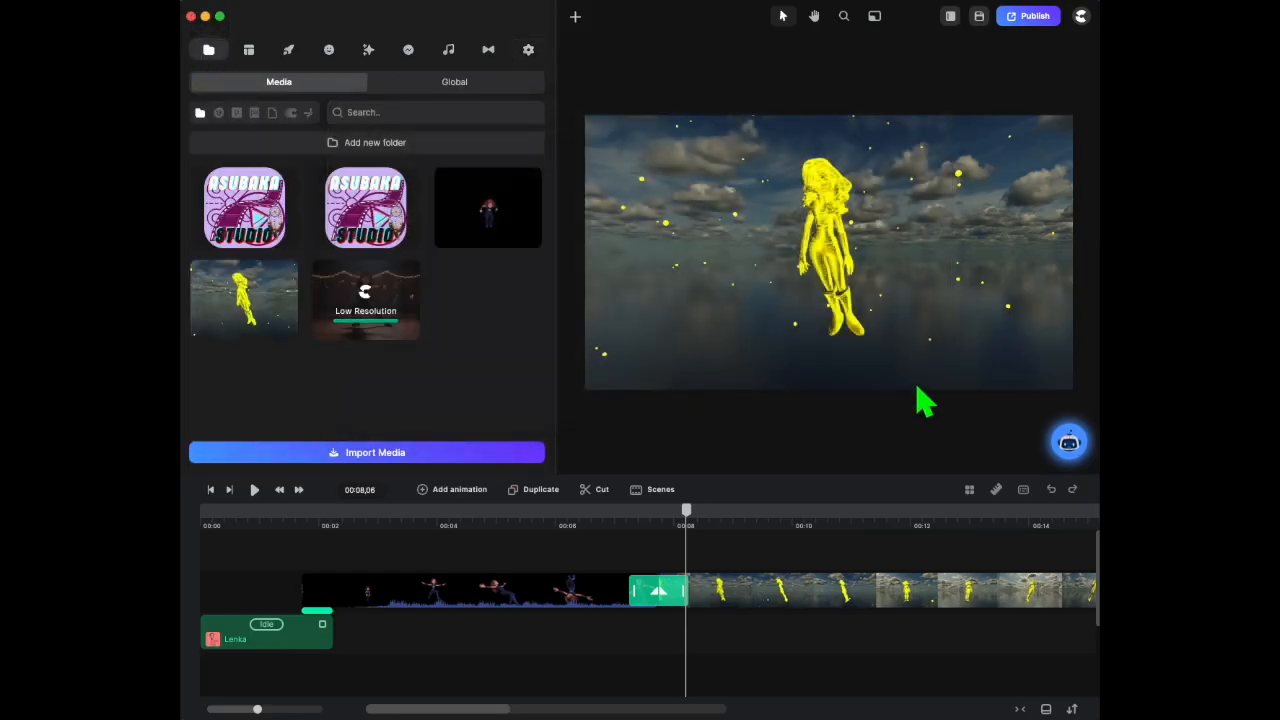
Place the tango clip directly after the gold character clip on the timeline and play the sequence from its start
left_click_drag(377, 340, 678, 600)
left_click(622, 530)
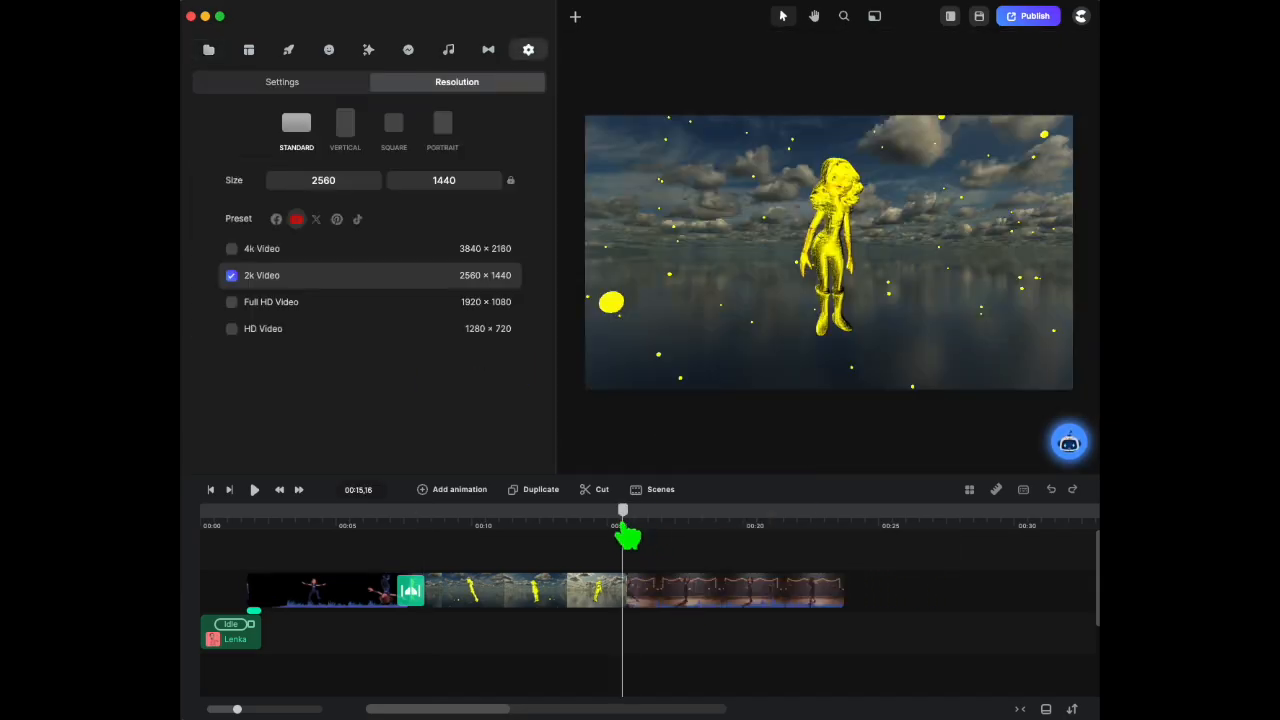
left_click(255, 491)
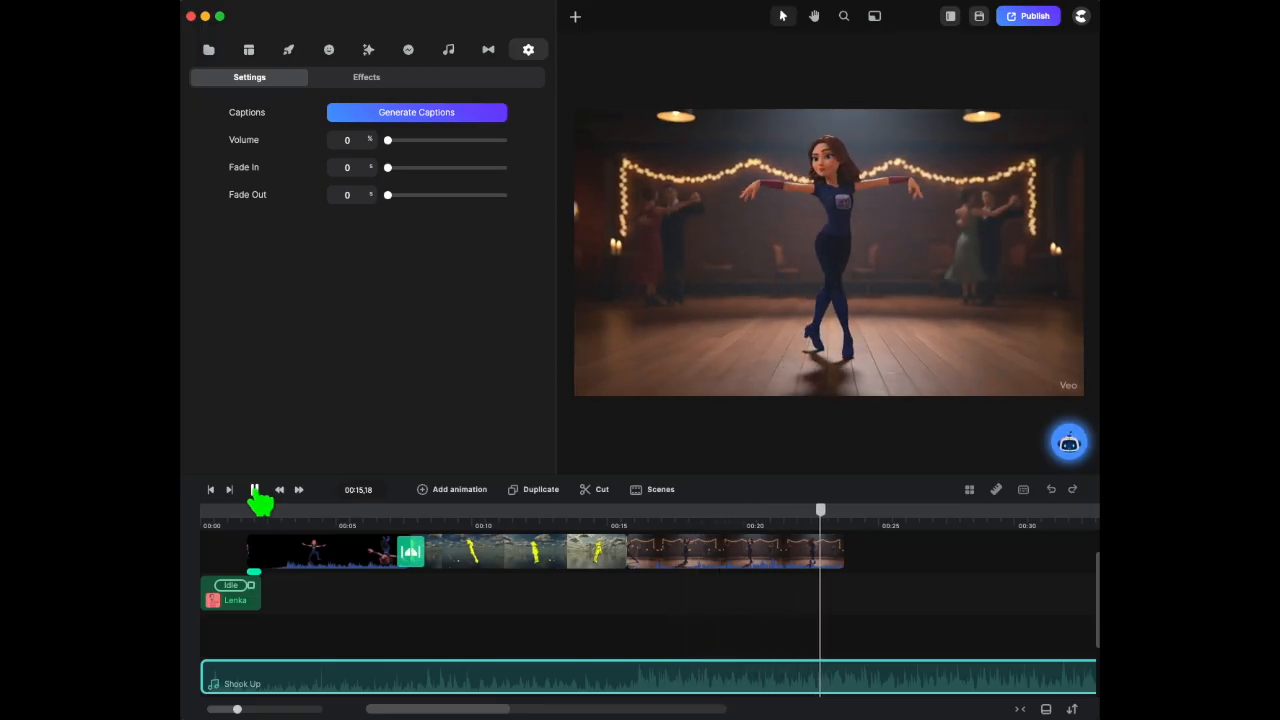
left_click(255, 490)
left_click_drag(830, 562, 789, 565)
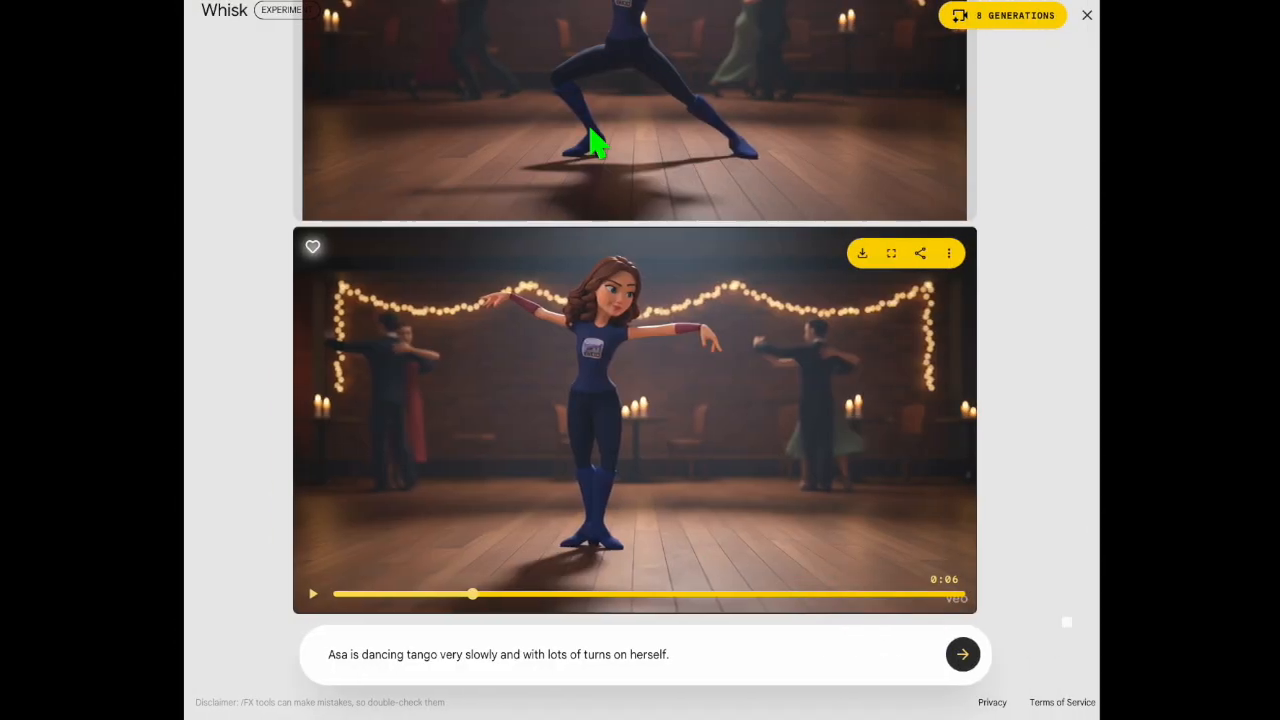
Switch back to Google Labs in the browser and open the "Nov 20 - 13:36" project in Flow
left_click(257, 14)
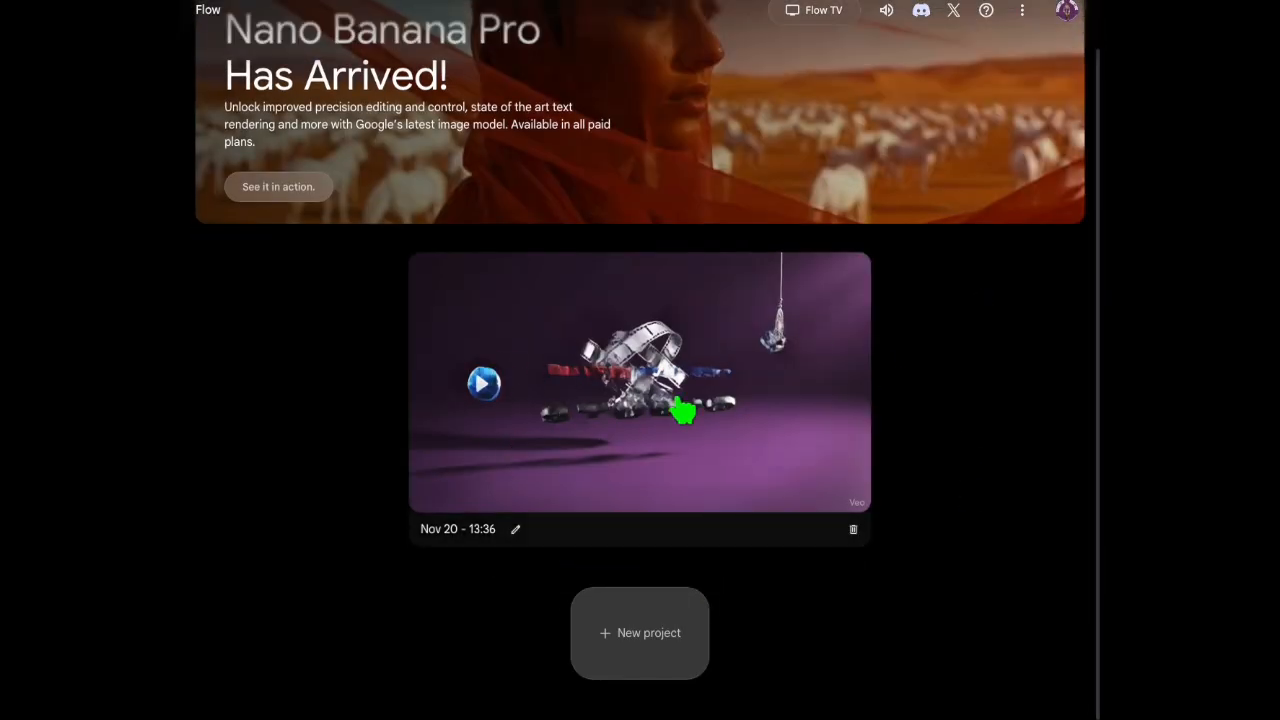
scroll(808, 452, "up", 1)
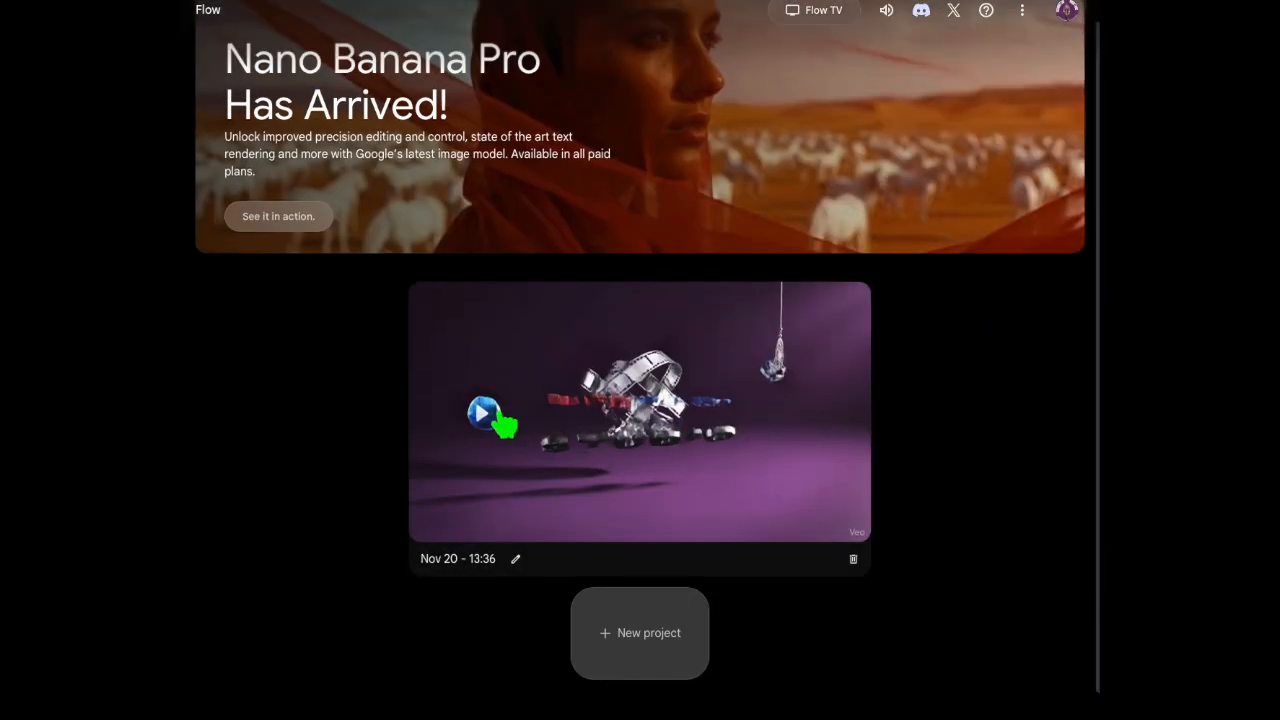
left_click(638, 502)
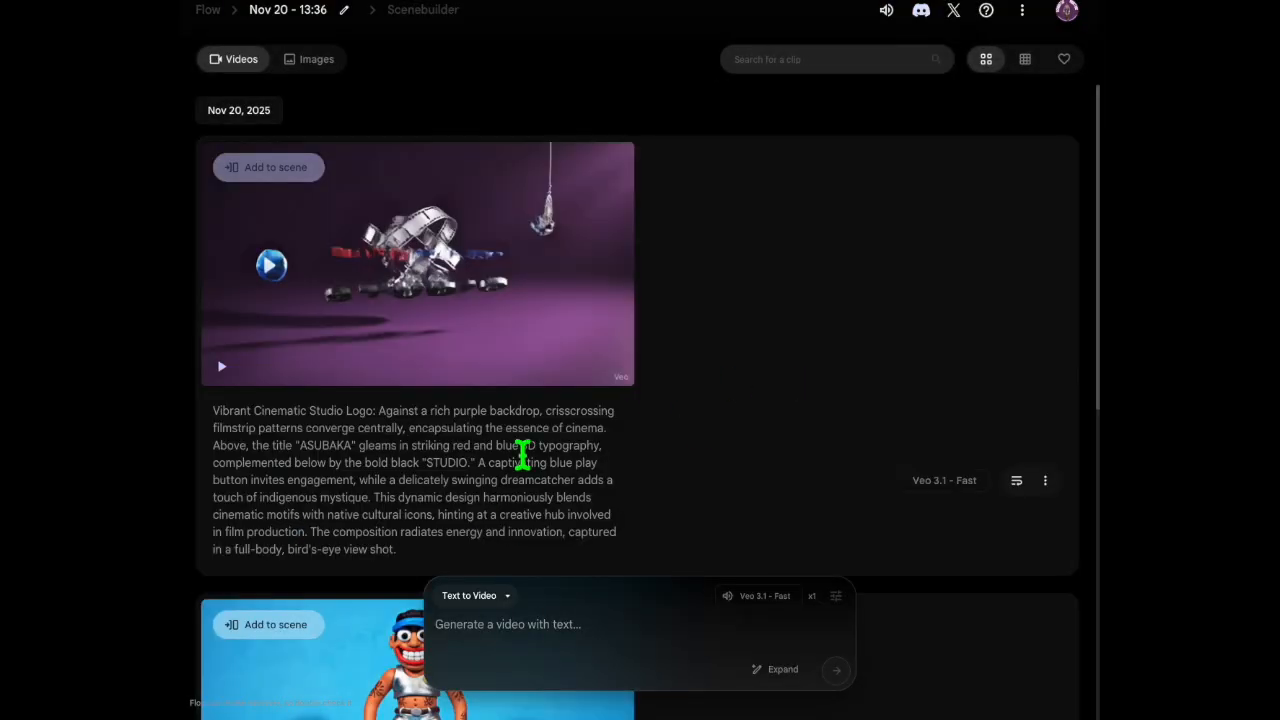
Play the ASUBAKA STUDIO logo video in the Flow project and pause it
mouse_move(266, 374)
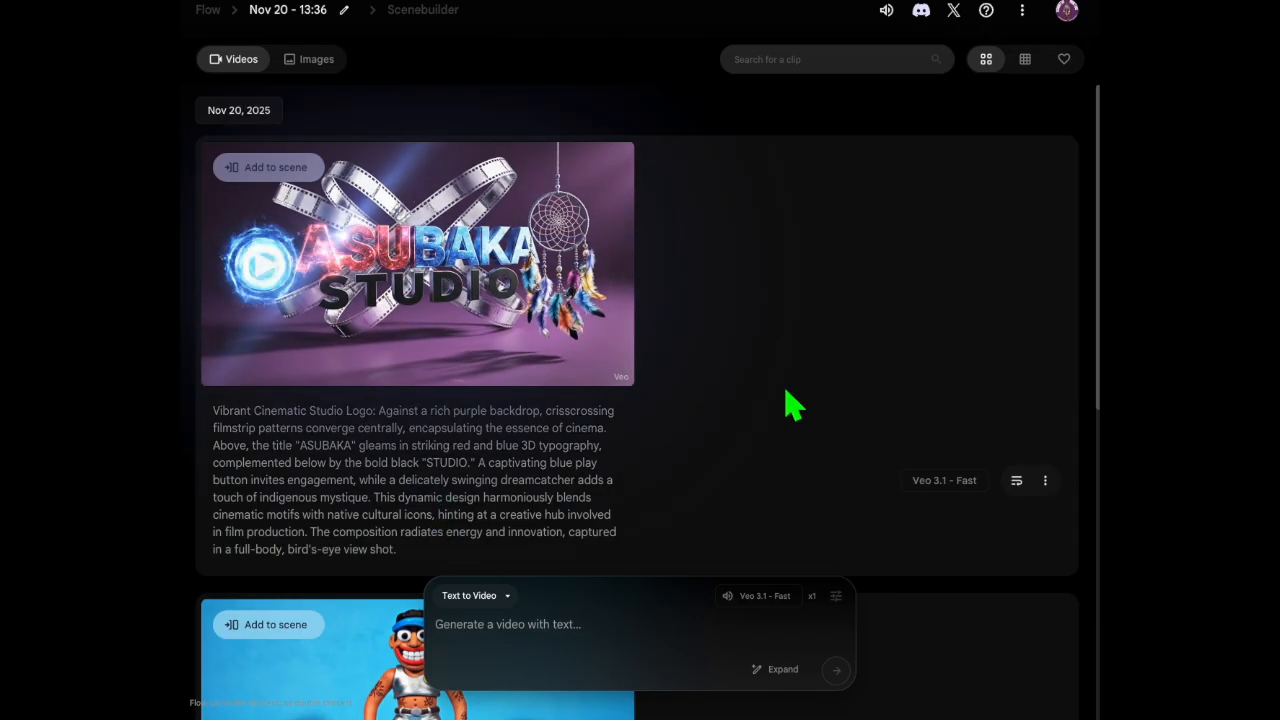
mouse_move(594, 297)
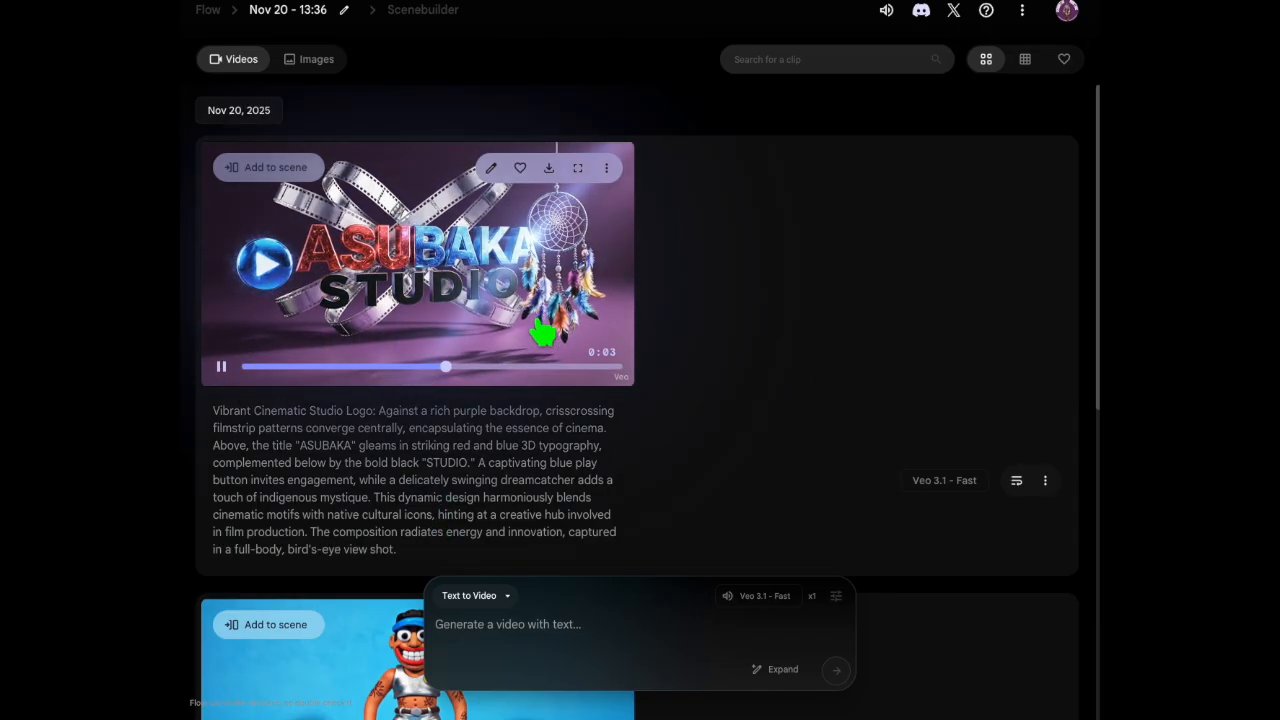
left_click(220, 374)
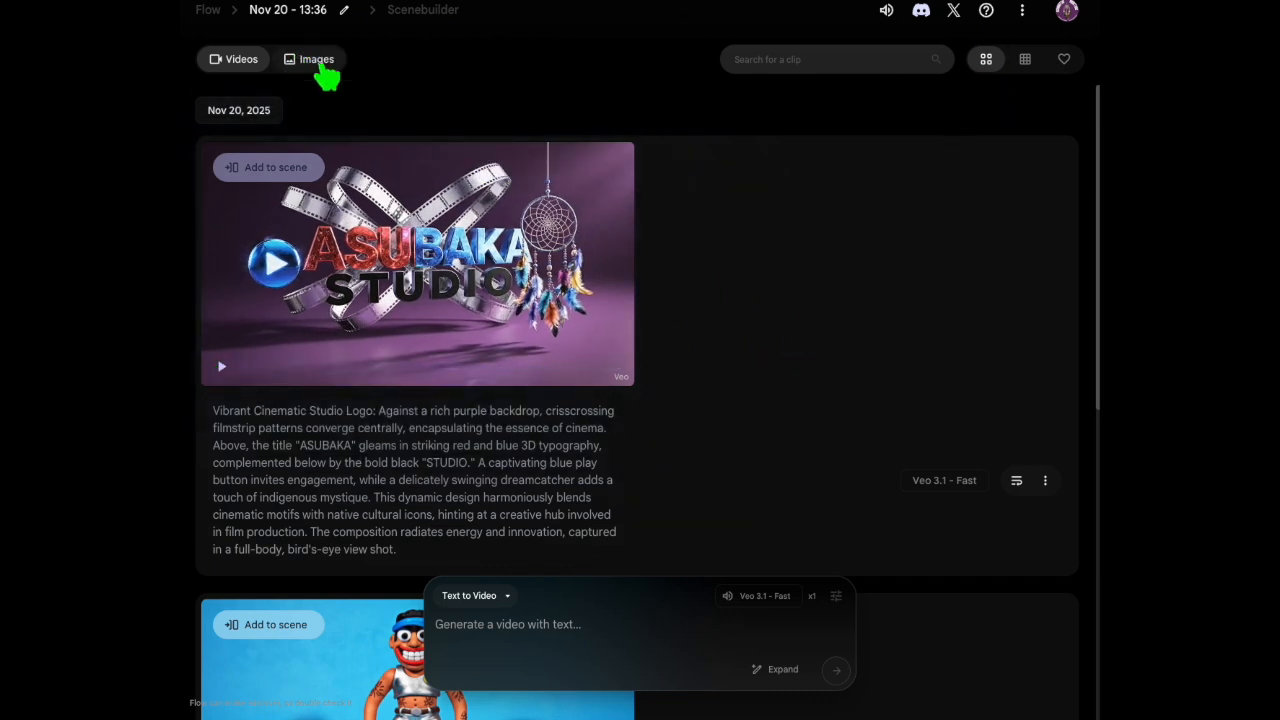
Set the generation mode to Frames to Video and upload "image Asa 4k.png" from the VIDEOS folder as the start frame
left_click(508, 596)
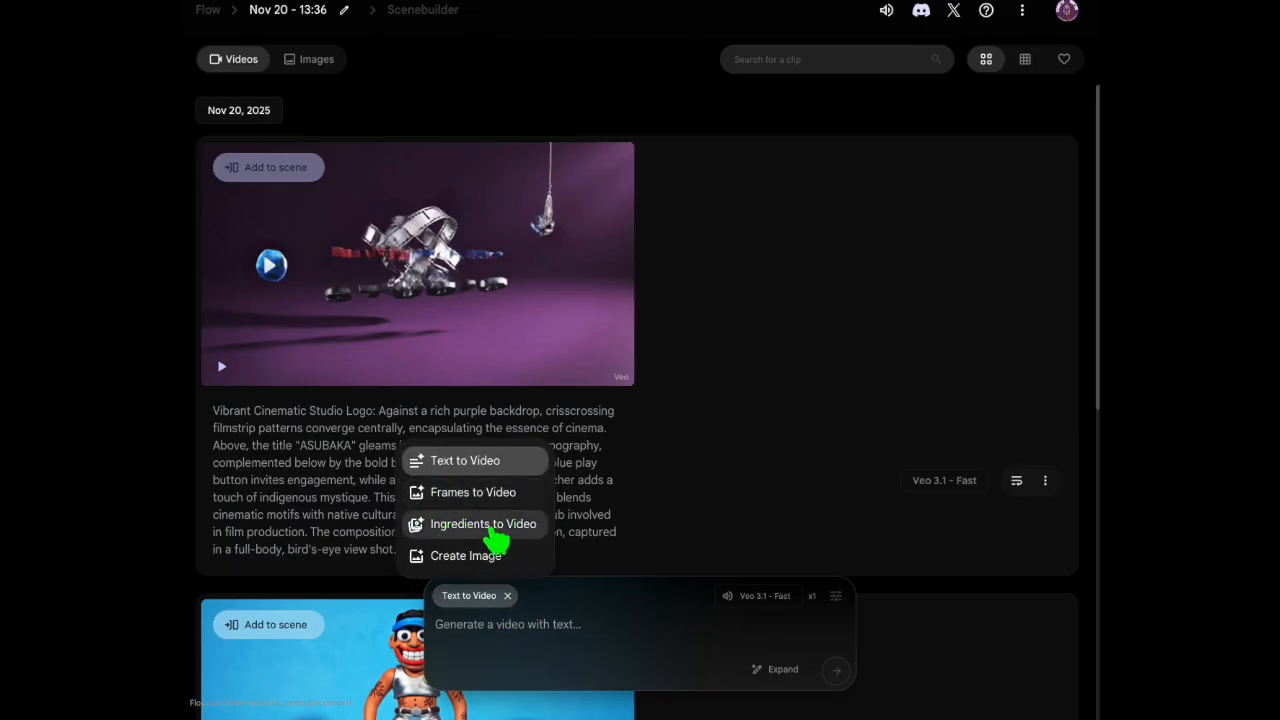
left_click(497, 494)
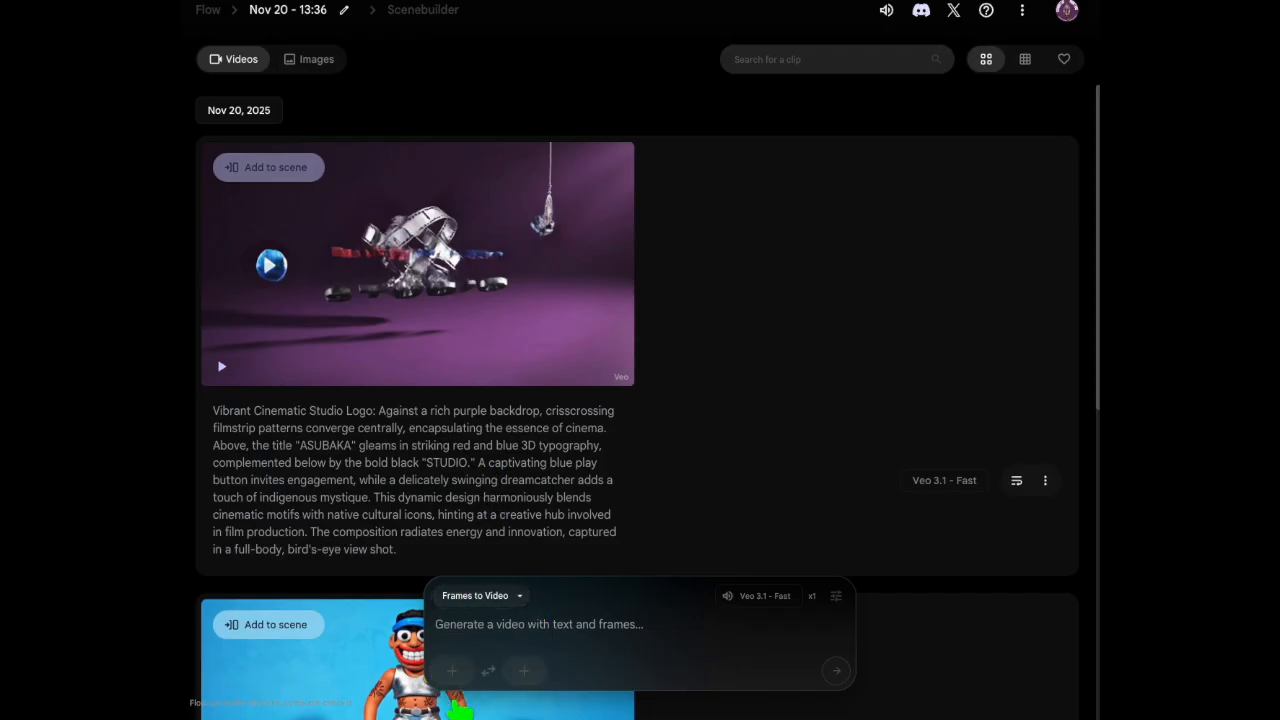
left_click(453, 672)
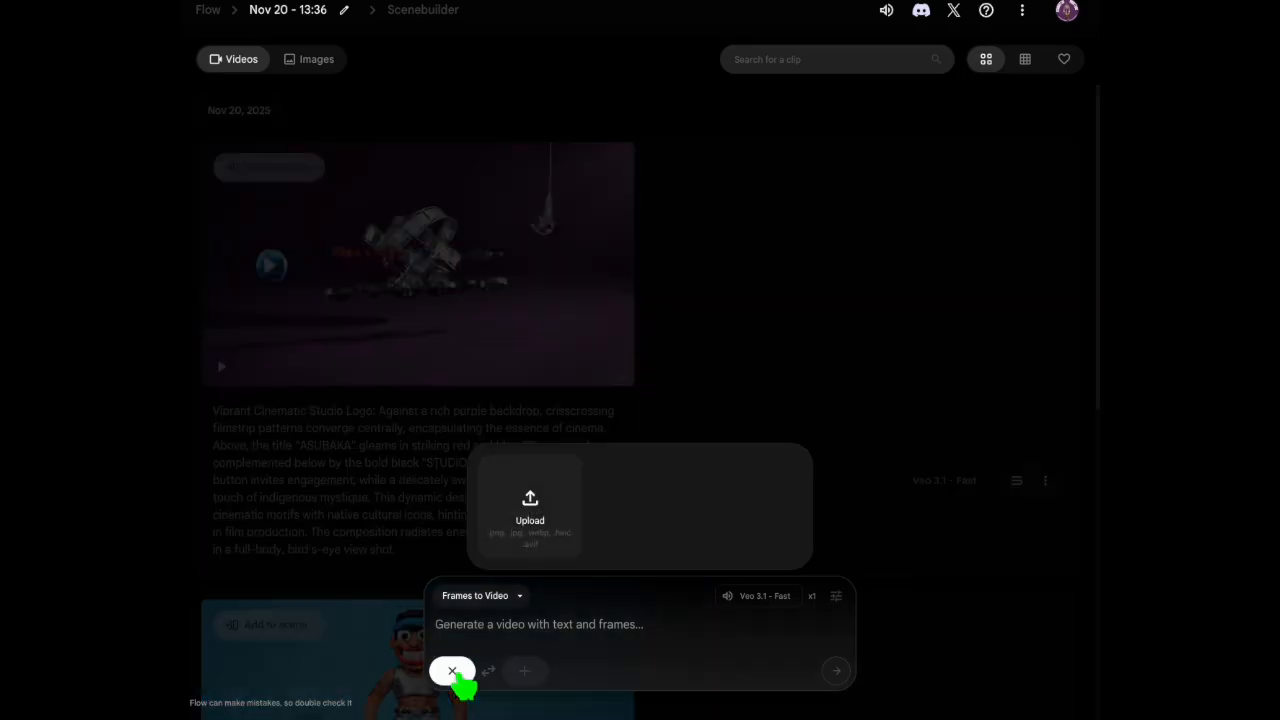
left_click(530, 505)
left_click(785, 423)
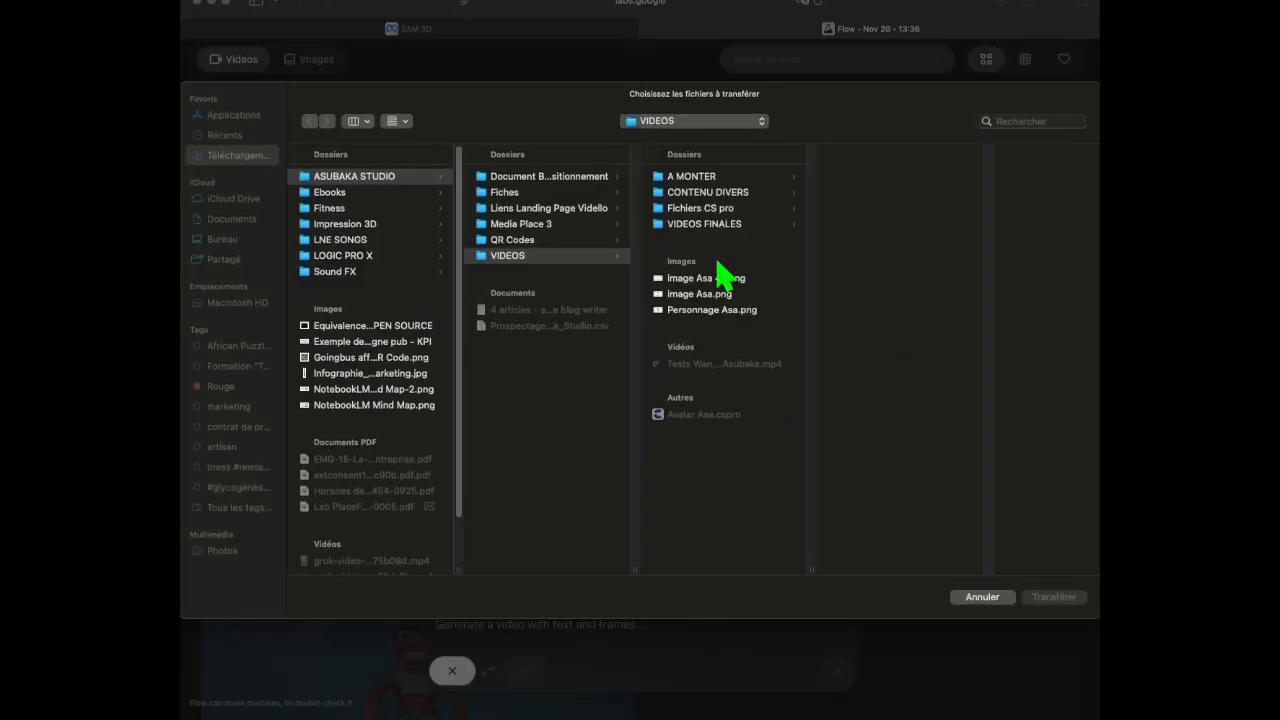
left_click(693, 280)
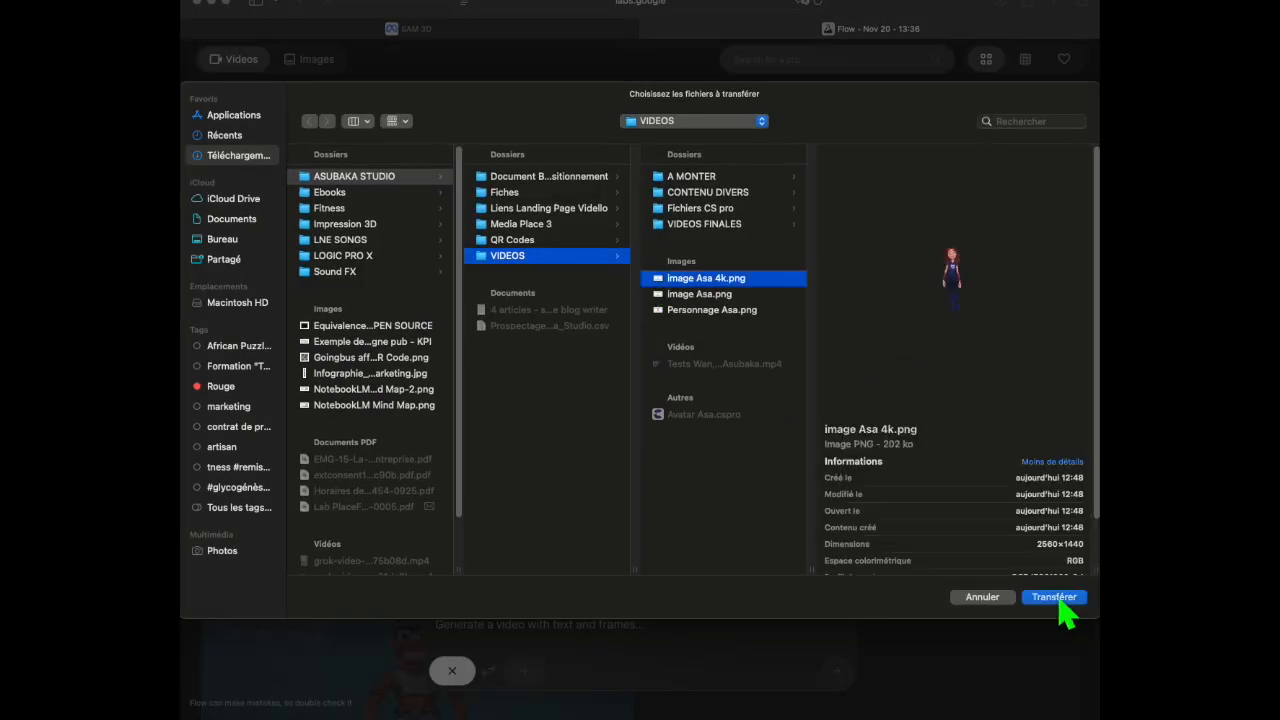
left_click(1058, 600)
Crop the uploaded start frame in Landscape format closely around the standing character and save it
left_click_drag(1025, 568, 836, 578)
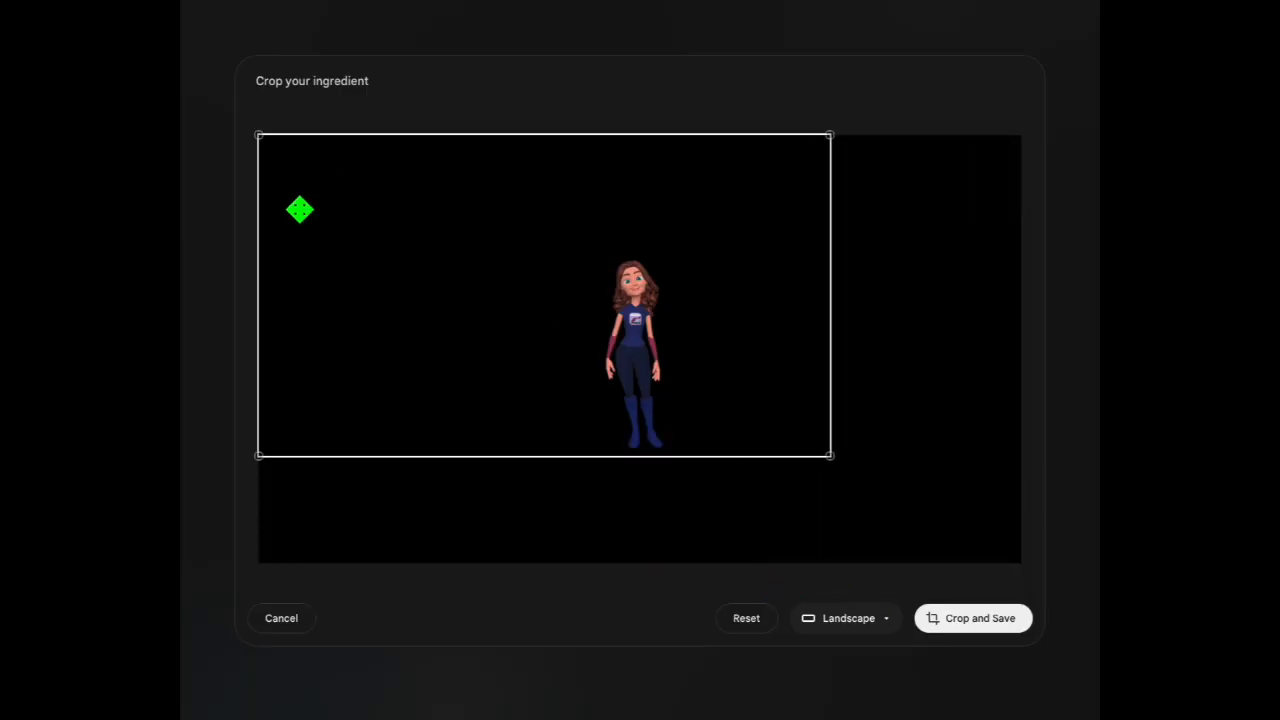
left_click_drag(259, 136, 478, 257)
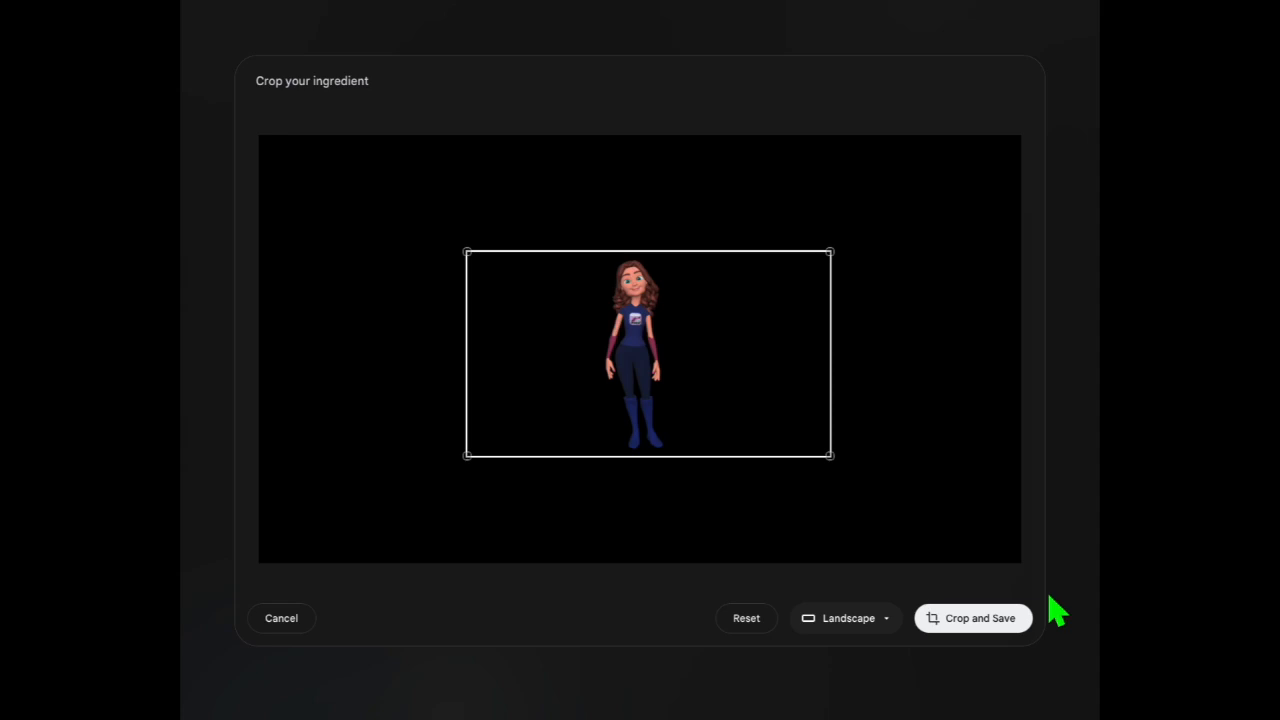
left_click(990, 619)
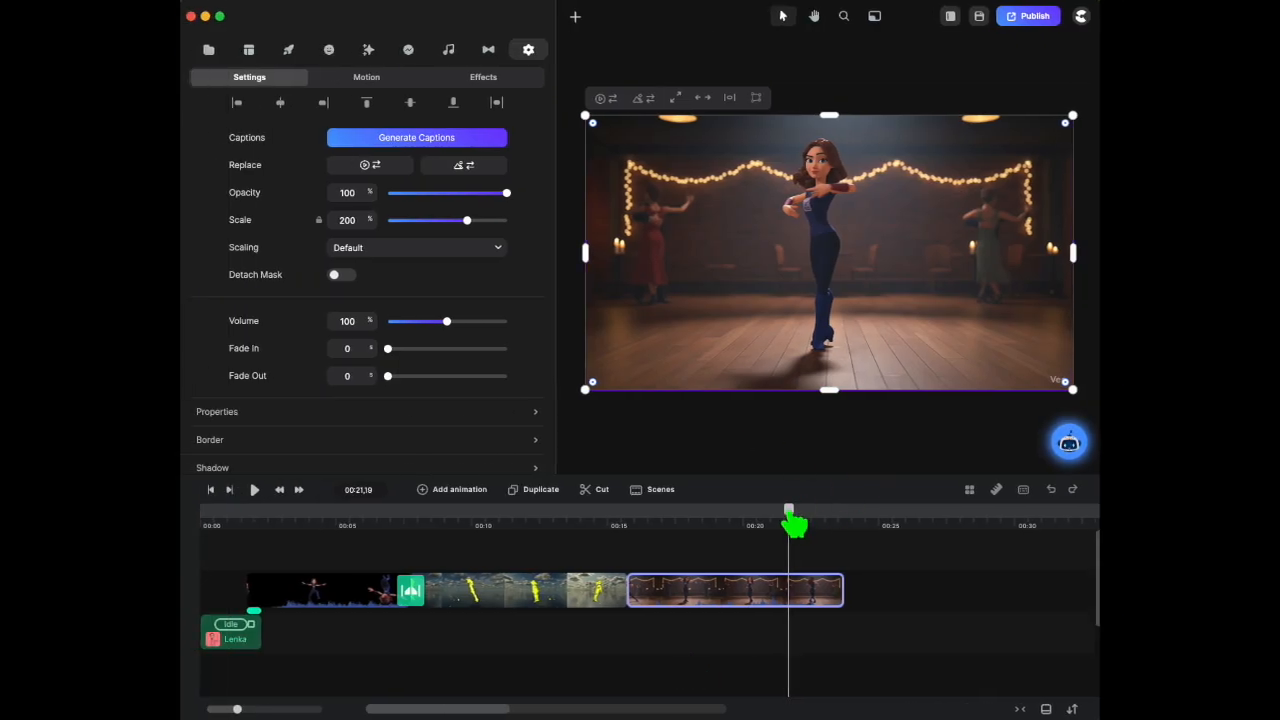
Switch to the video editor and take a snapshot of the tango clip's frame at 00:23,03
left_click_drag(795, 522, 829, 522)
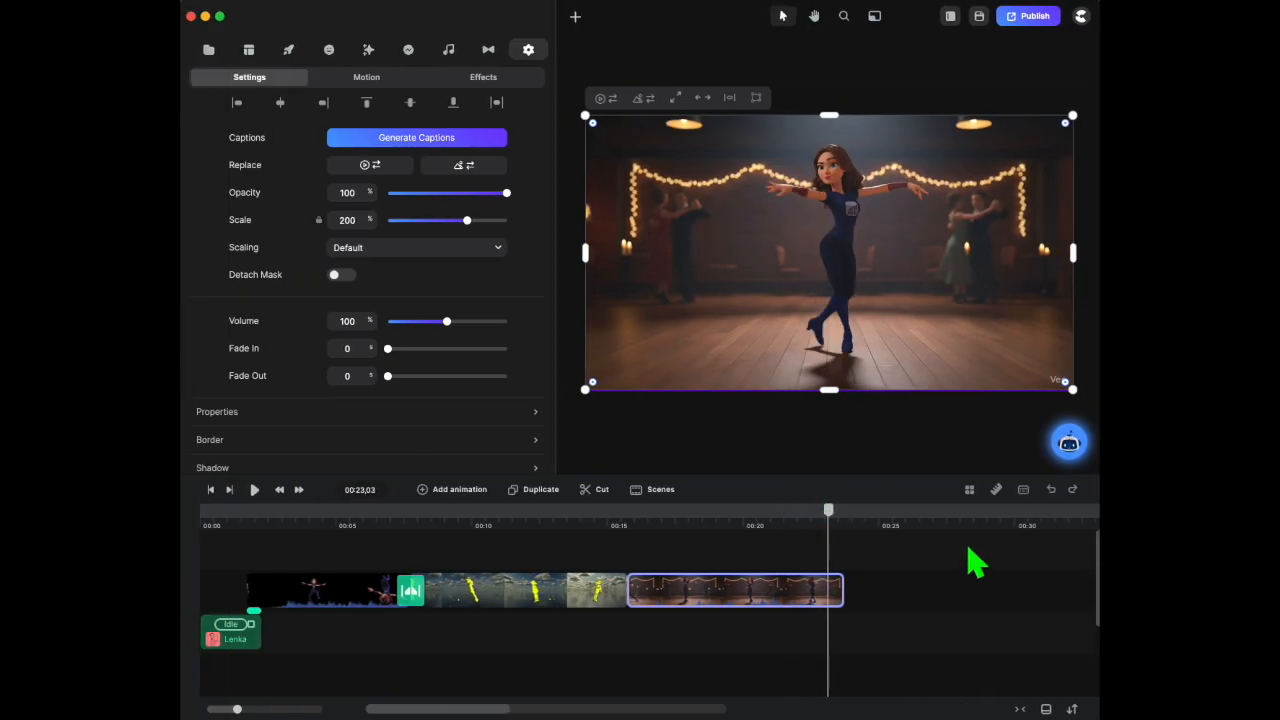
left_click(915, 437)
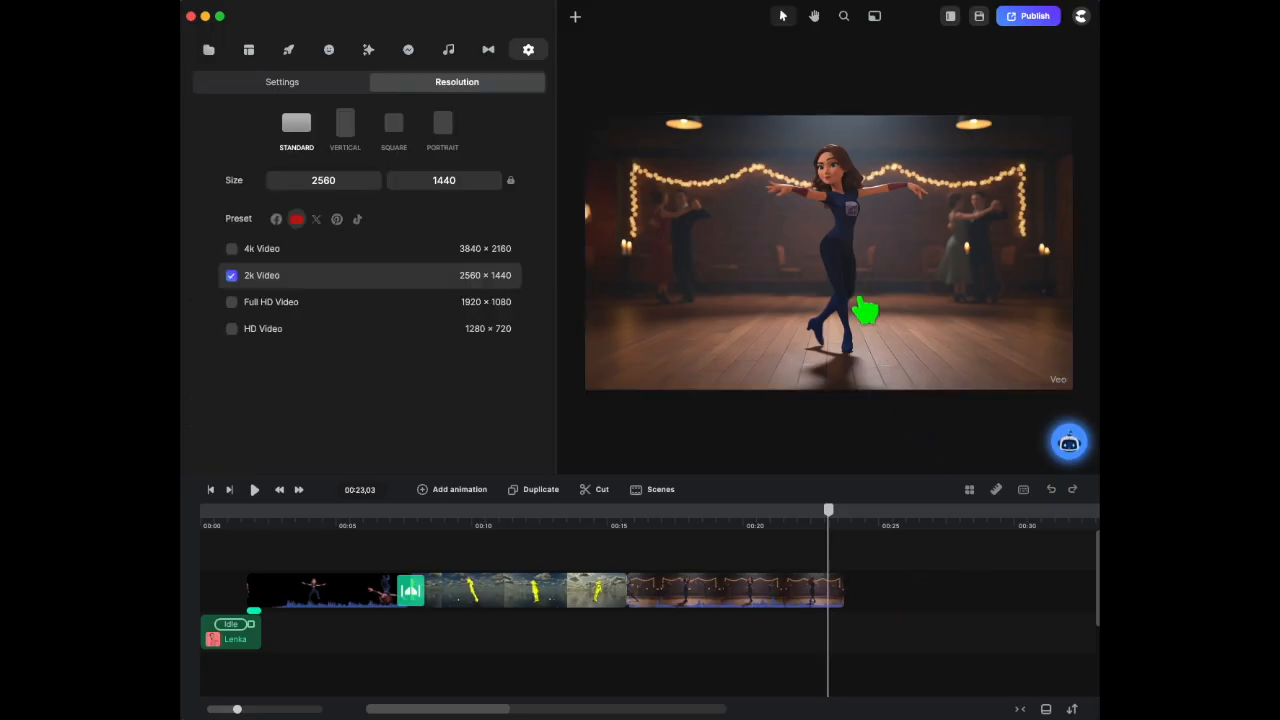
right_click(863, 310)
left_click(903, 318)
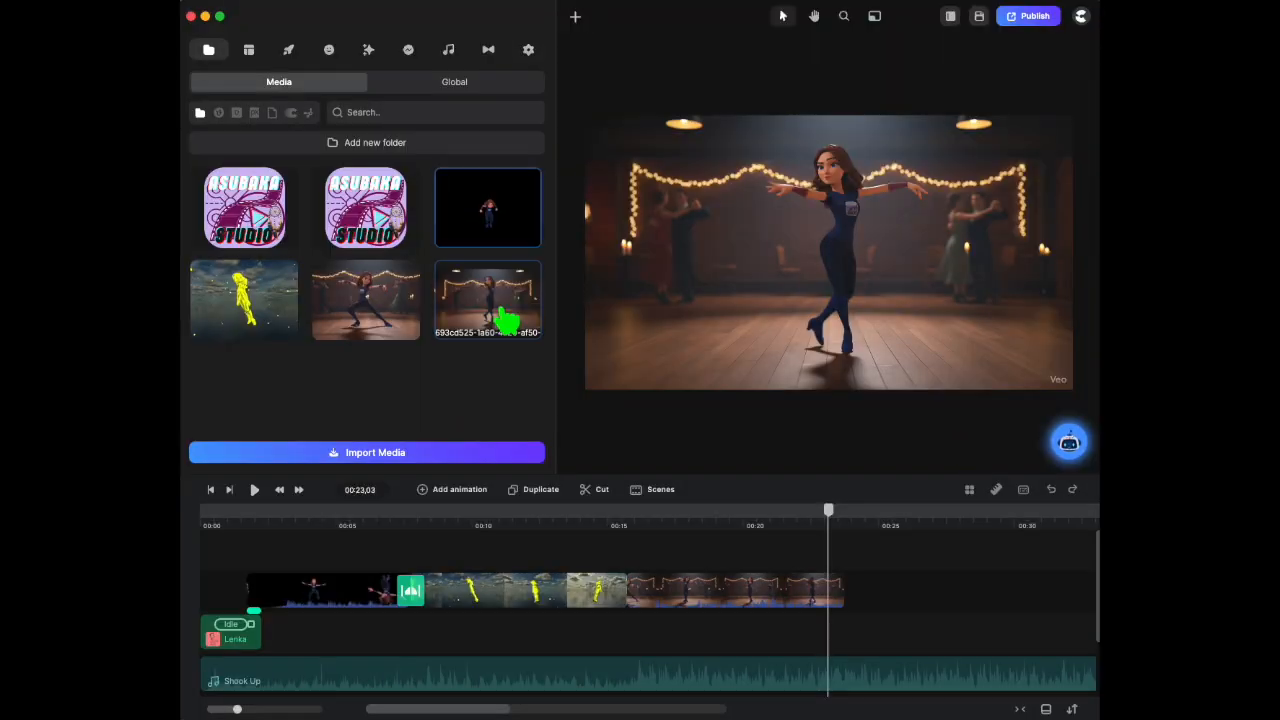
Add the tango snapshot to the global media library and locate it there
right_click(506, 314)
left_click(545, 323)
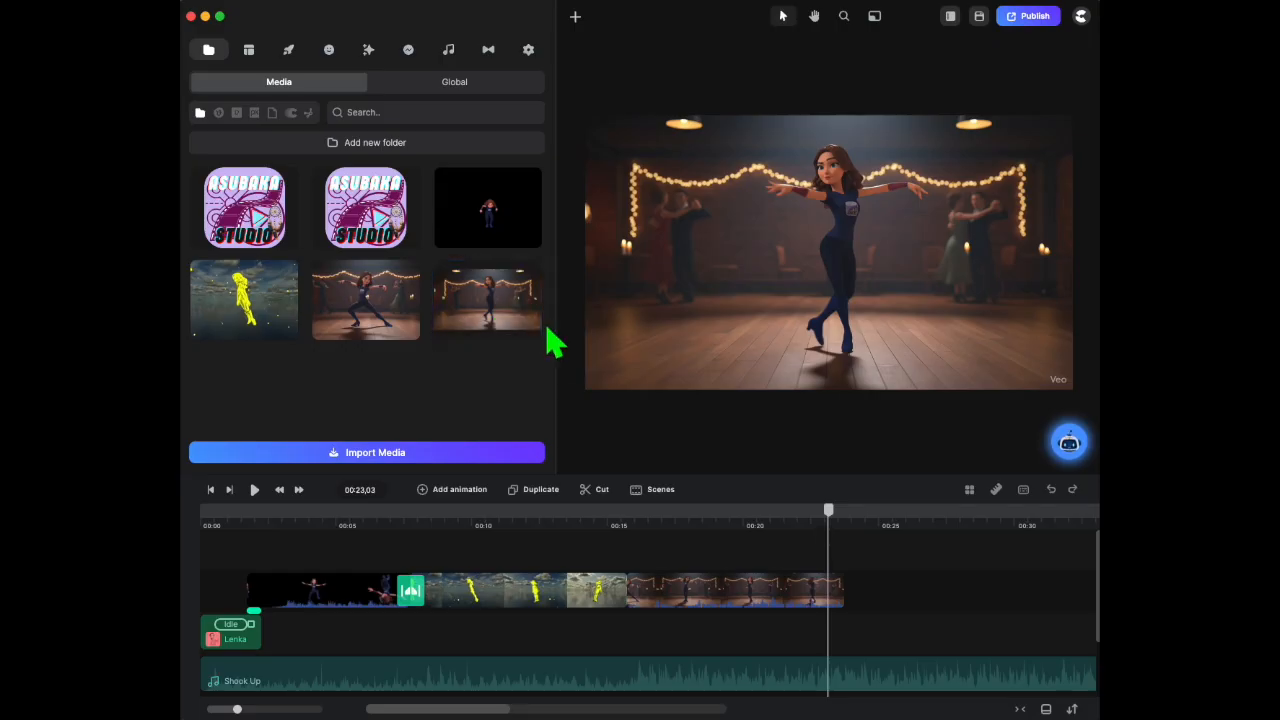
left_click(480, 87)
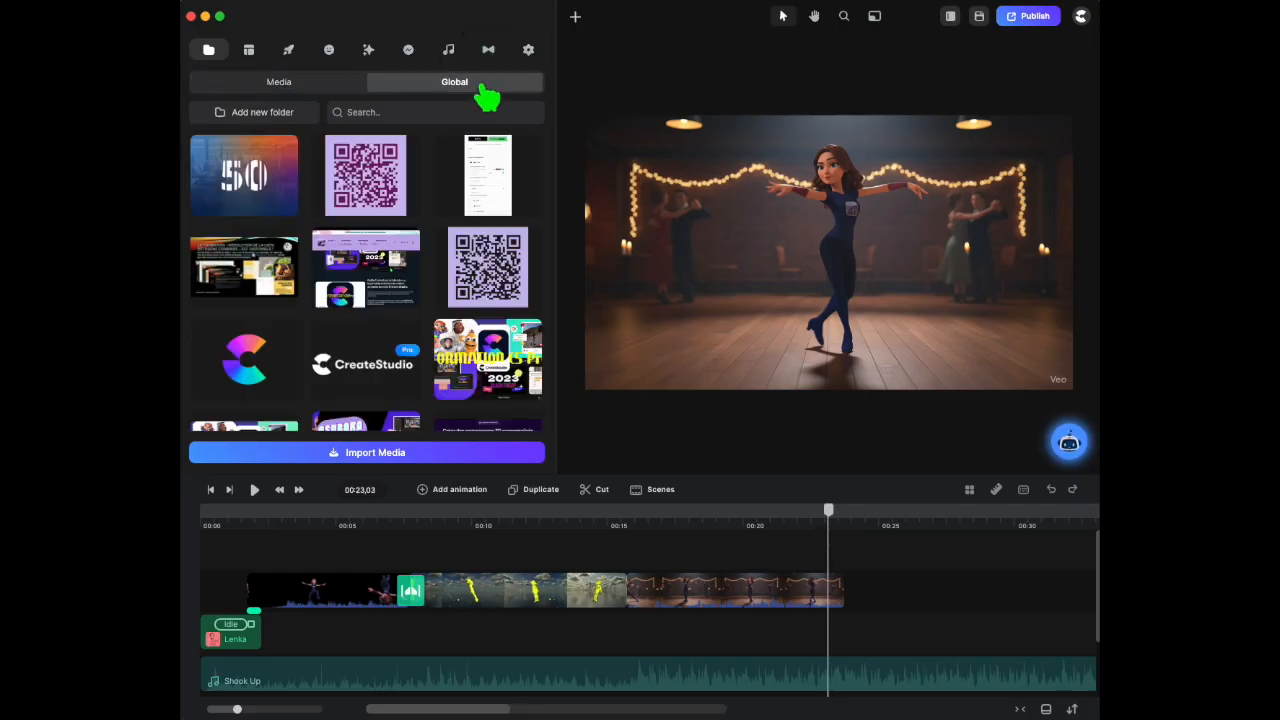
scroll(493, 345, "down", 2)
scroll(493, 352, "down", 5)
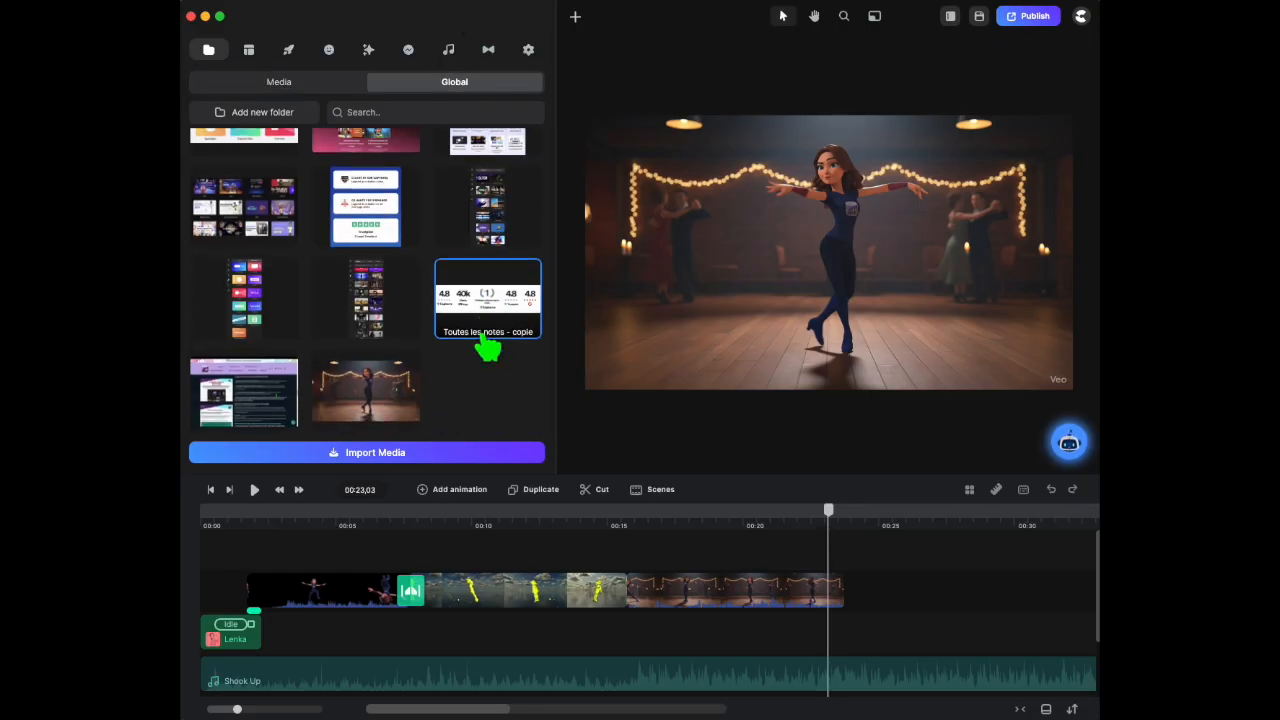
Exit the current project and start a new project from scratch
left_click(1080, 17)
left_click(1040, 166)
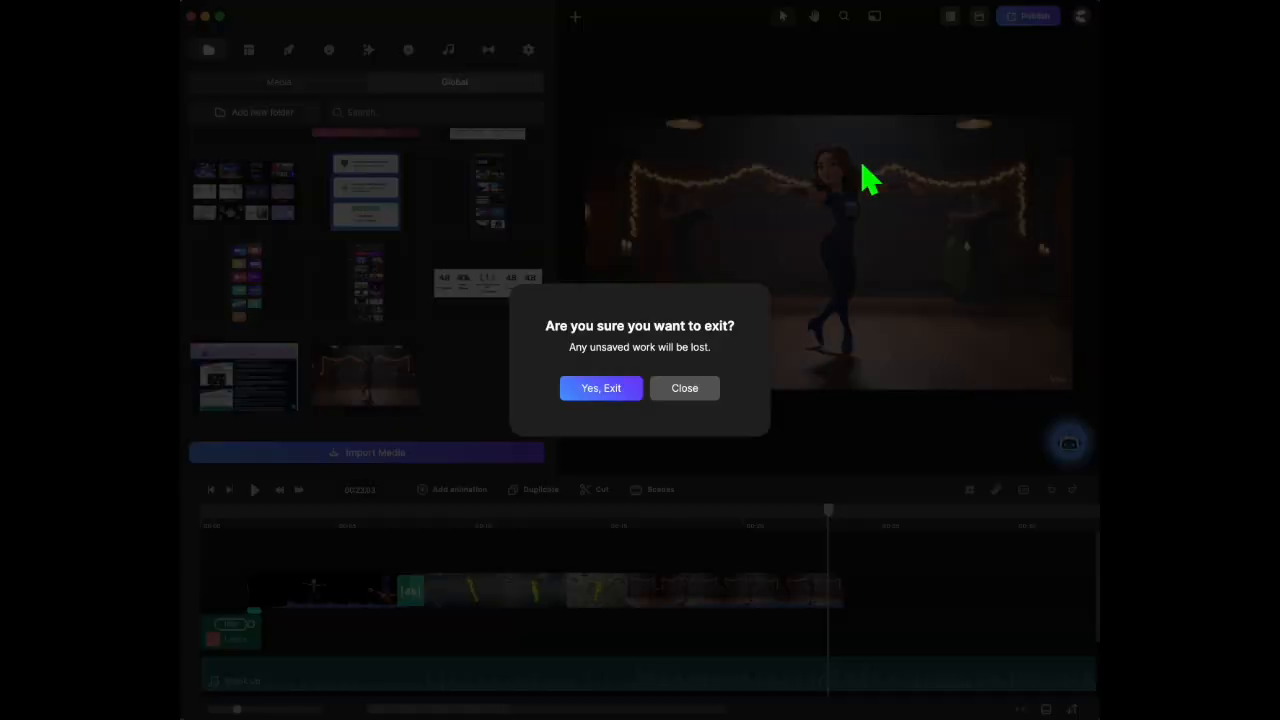
left_click(612, 396)
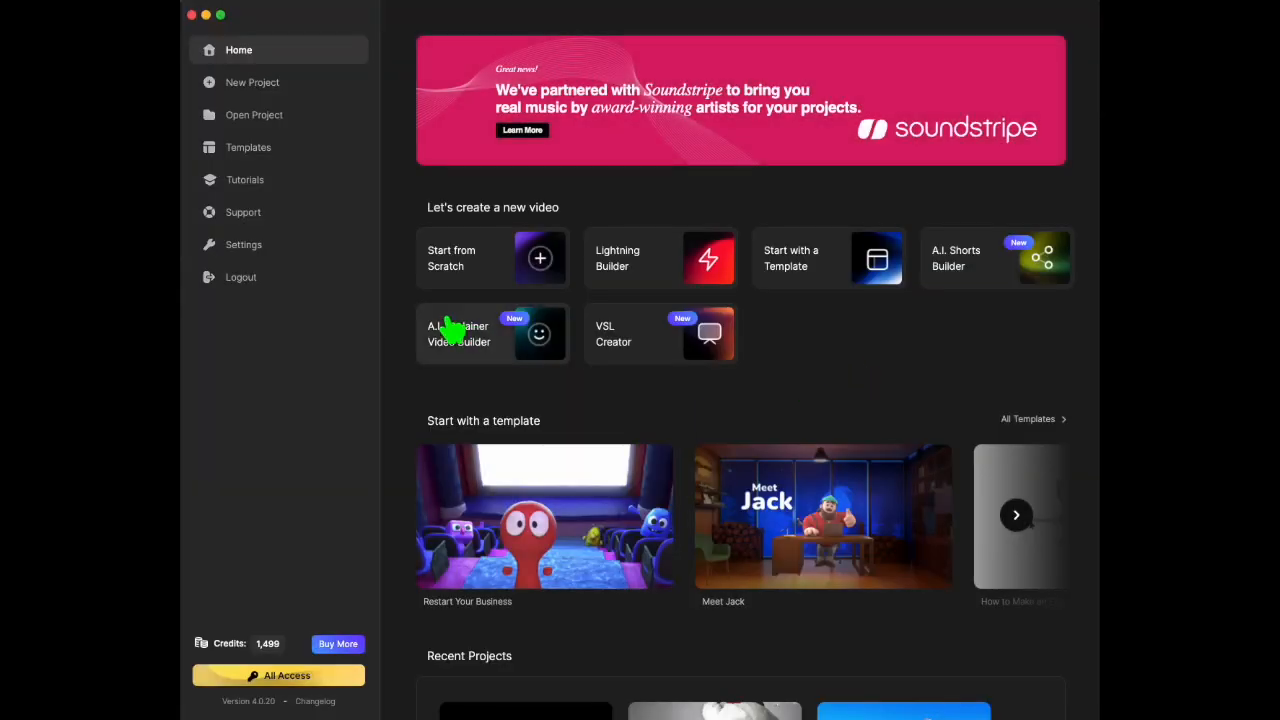
left_click(473, 279)
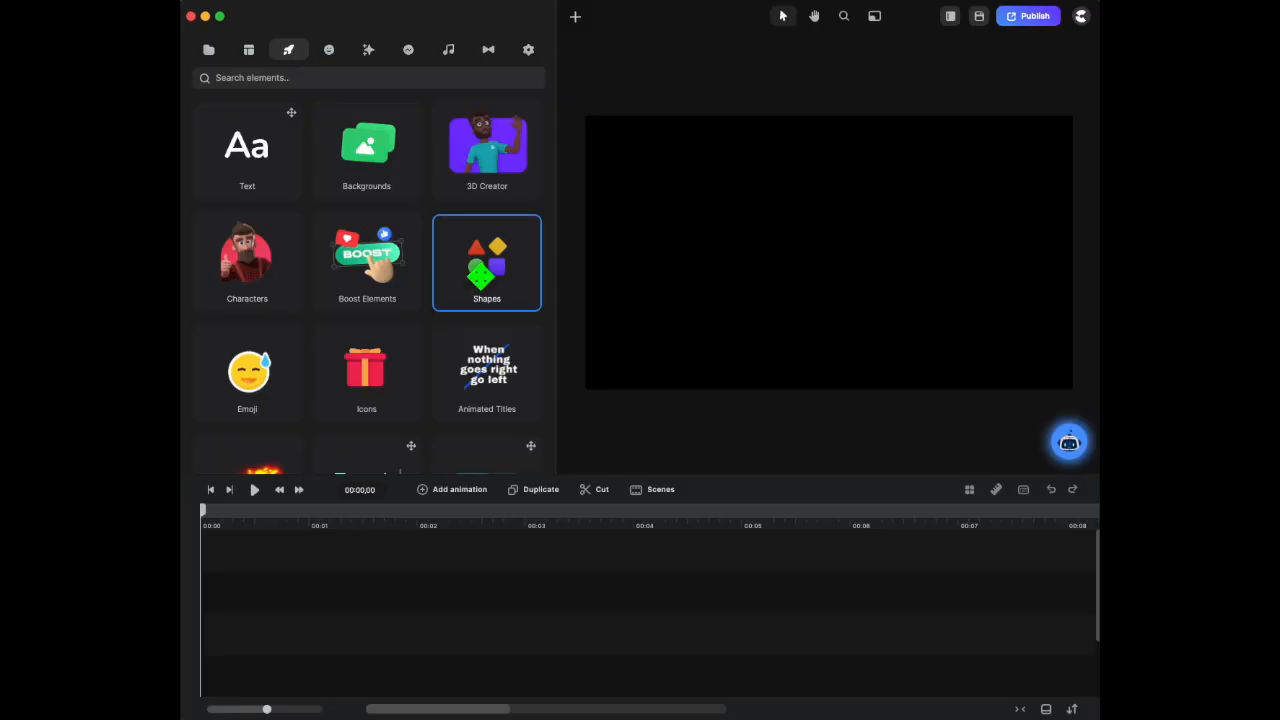
Place the tango snapshot from the global media at the start of the timeline and save the project as Tango.cspro in Téléchargements
left_click(209, 50)
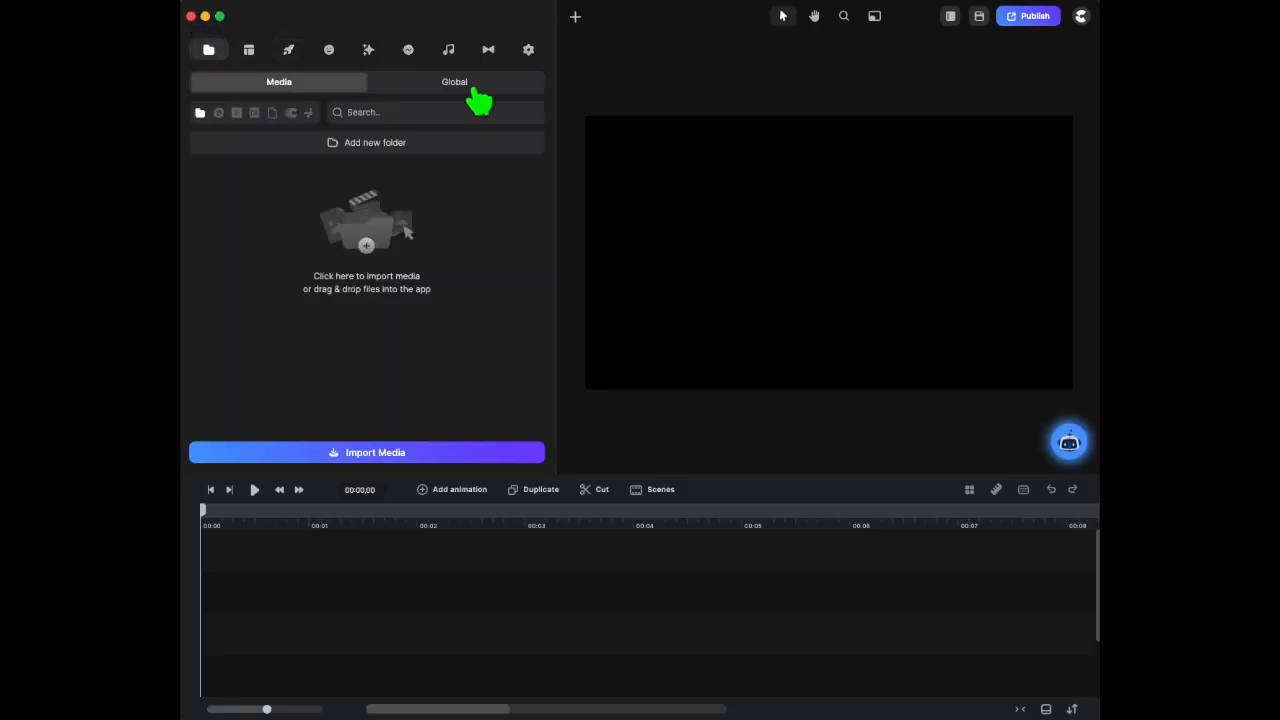
left_click(468, 84)
scroll(507, 375, "down", 5)
scroll(503, 366, "up", 3)
scroll(503, 366, "down", 3)
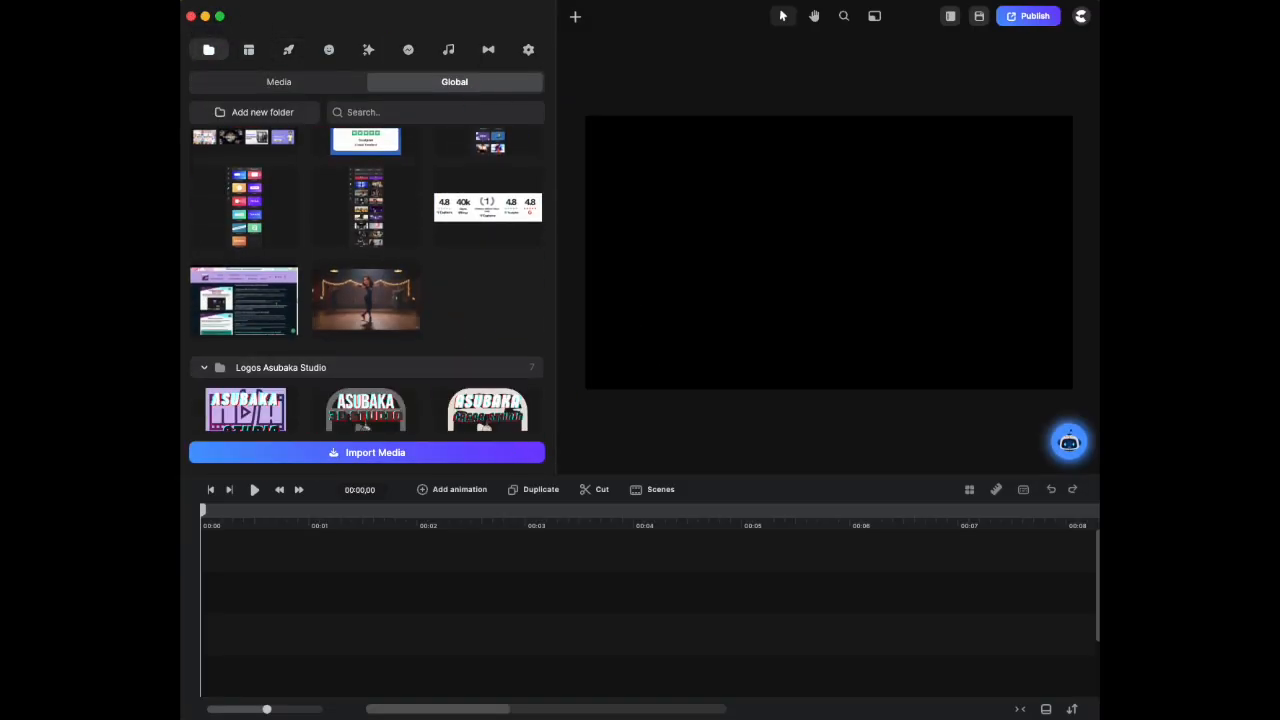
left_click_drag(391, 303, 246, 616)
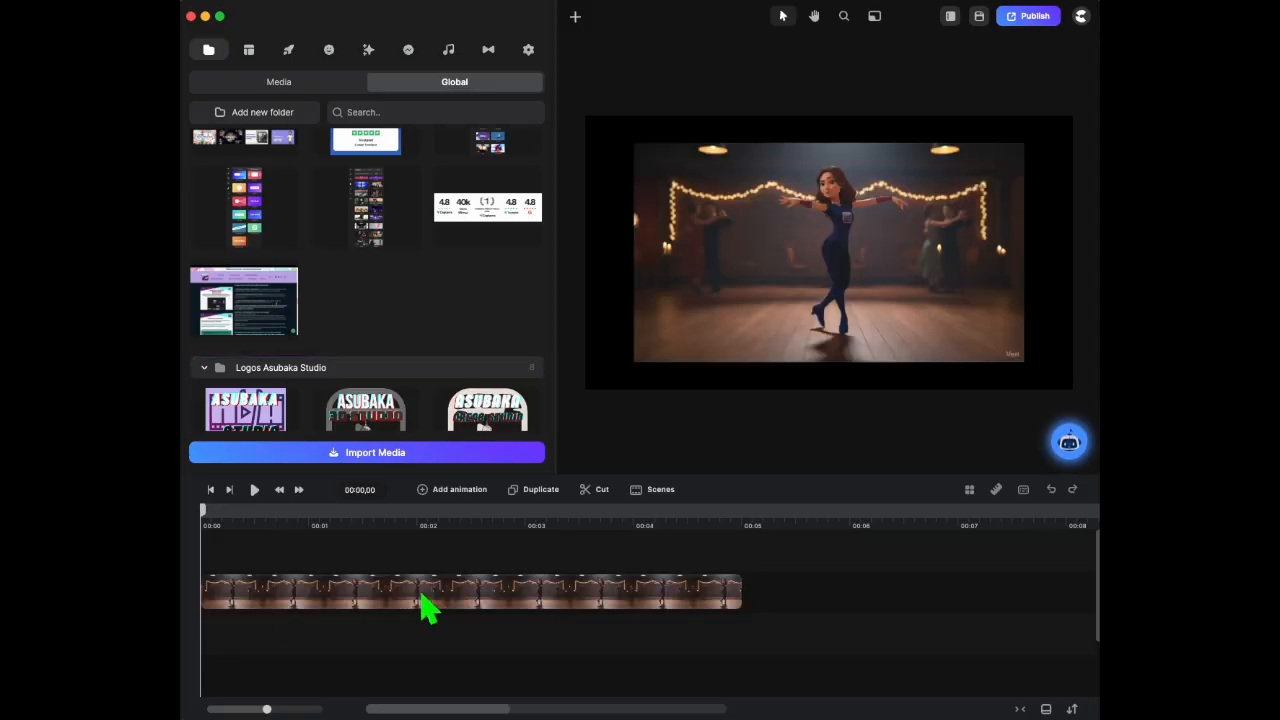
left_click(984, 20)
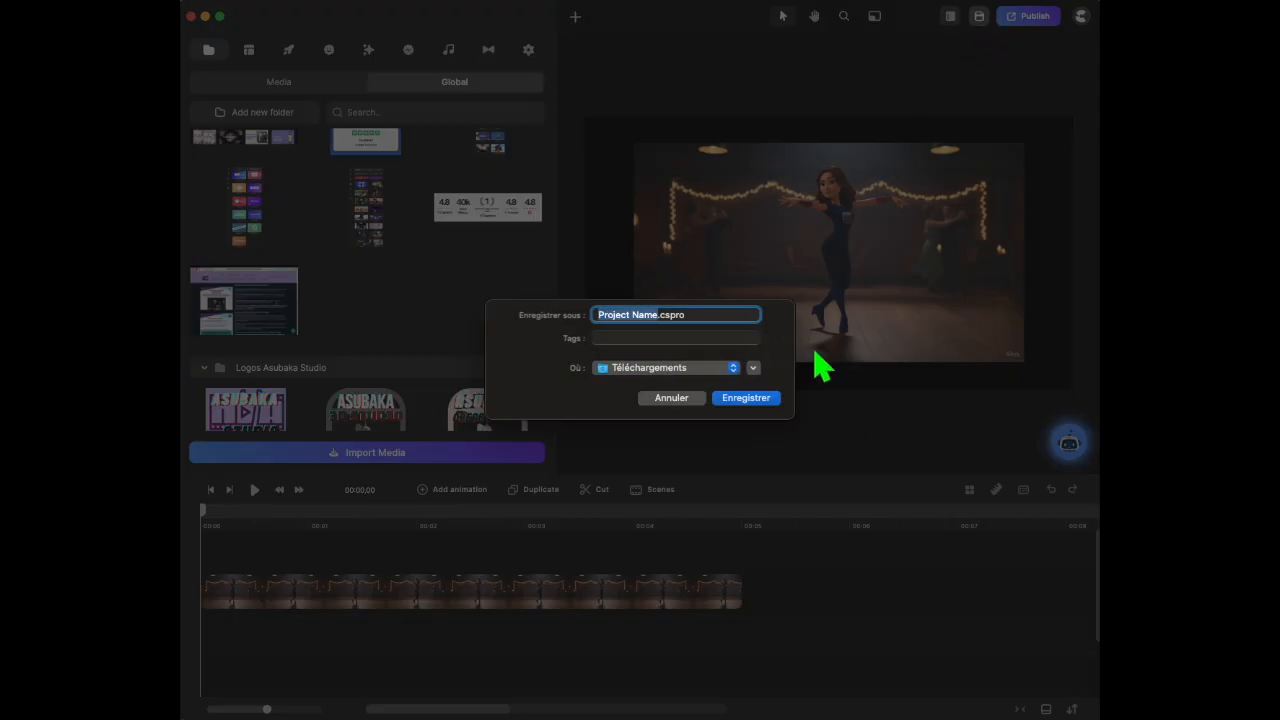
left_click(763, 400)
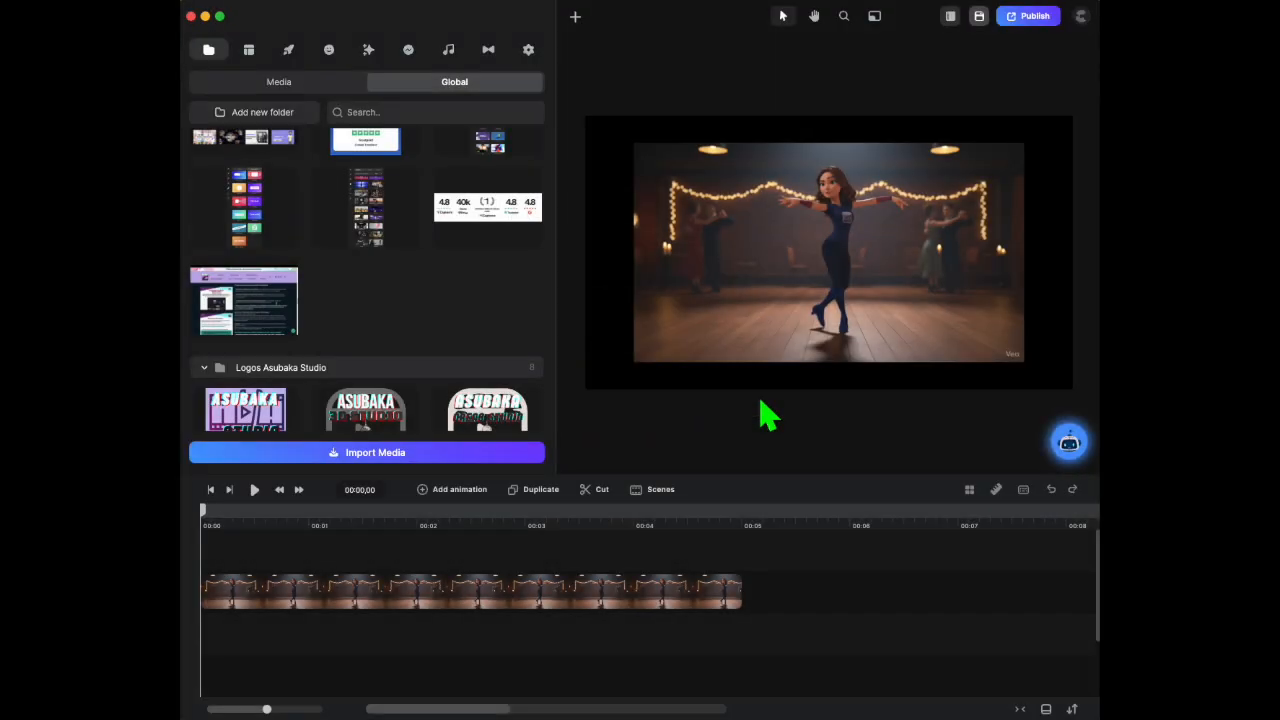
Export the tango frame as a 1920 × 1080 JPG image named imagetango.jpg in the Téléchargements folder
left_click(1040, 28)
left_click(962, 68)
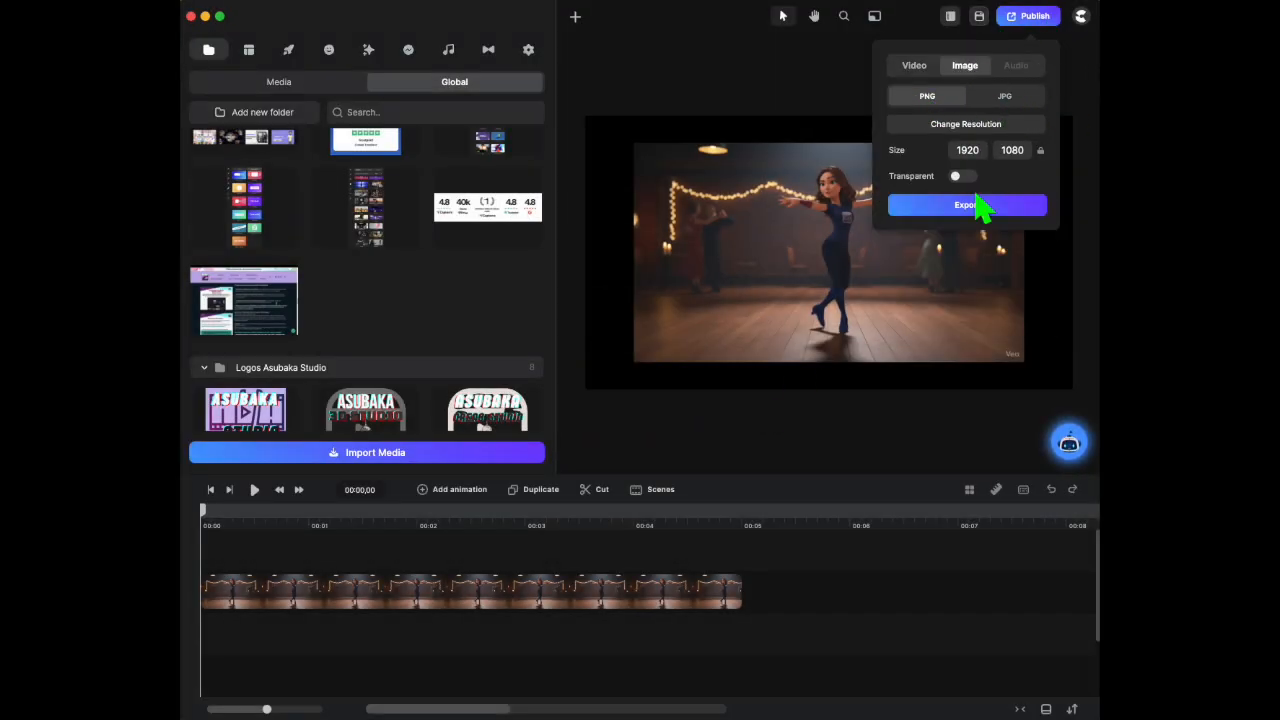
left_click(1005, 96)
left_click(988, 206)
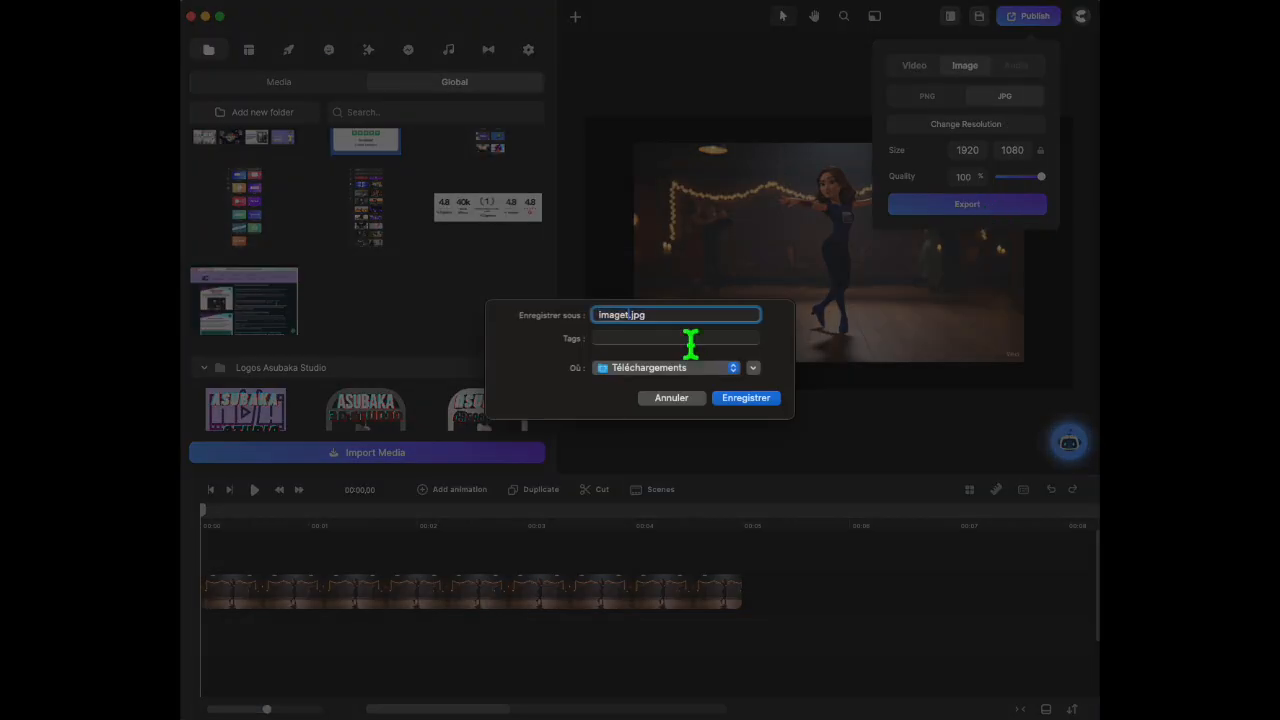
left_click(764, 404)
Exit the Tango project and reopen the recent project Avatar Asa.cspro
left_click(1081, 17)
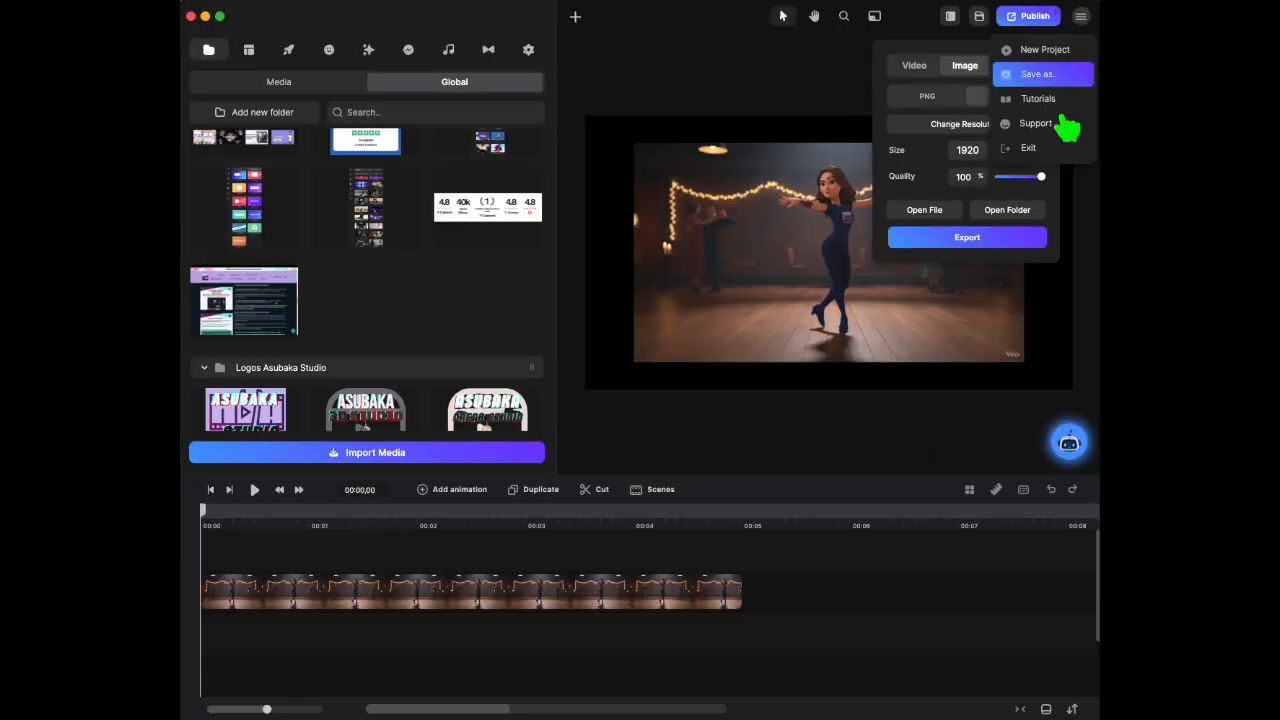
left_click(1055, 148)
scroll(630, 490, "down", 5)
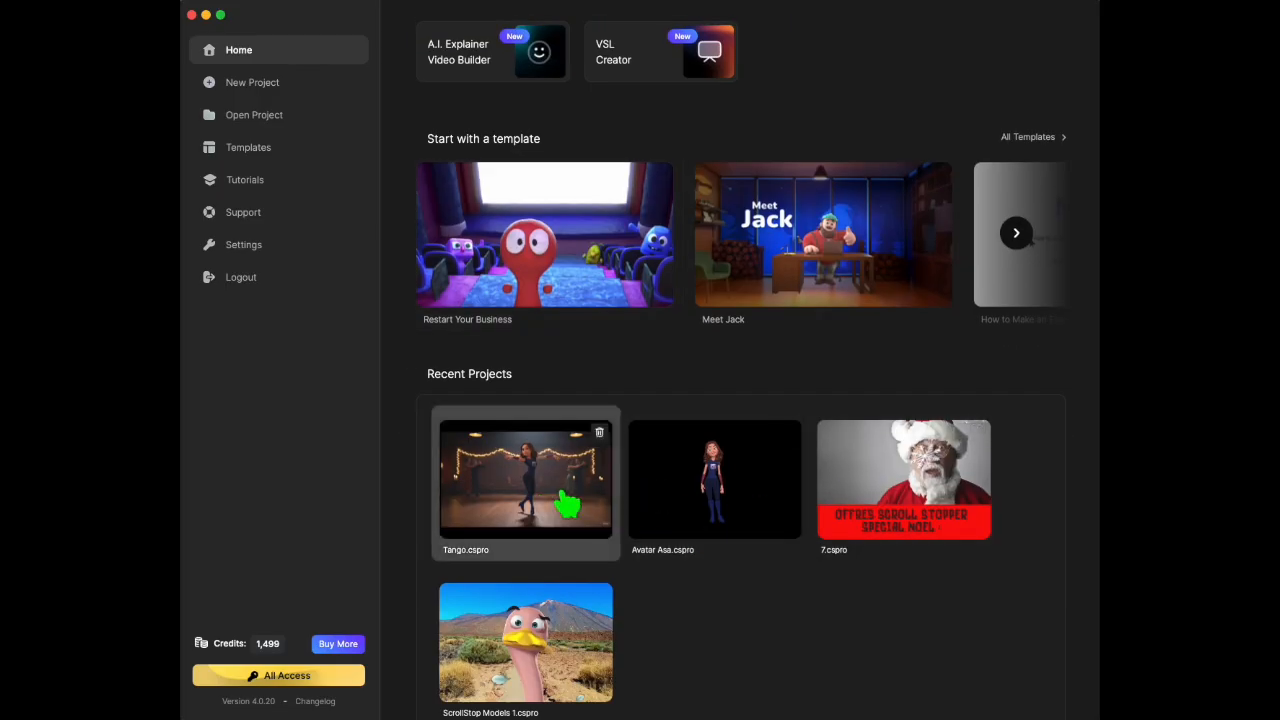
left_click(676, 518)
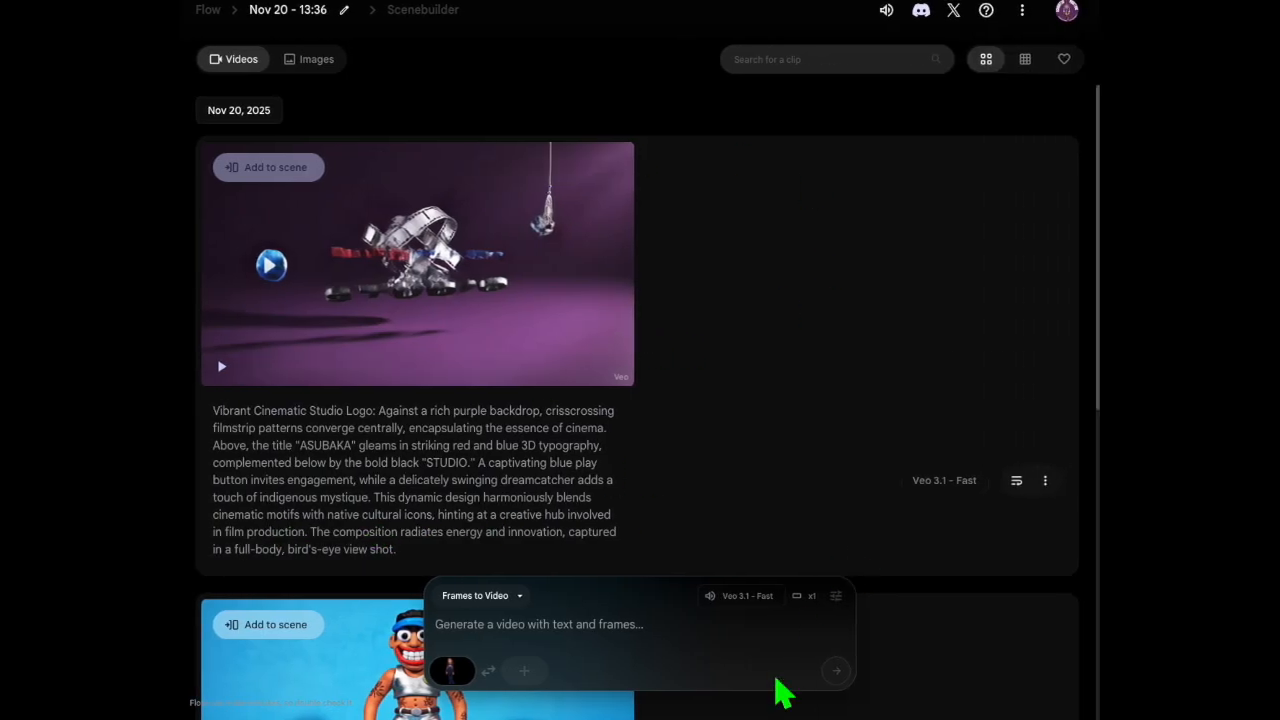
Switch back to Flow in the browser and upload imagetango.jpg from Téléchargements as the end frame
left_click(524, 671)
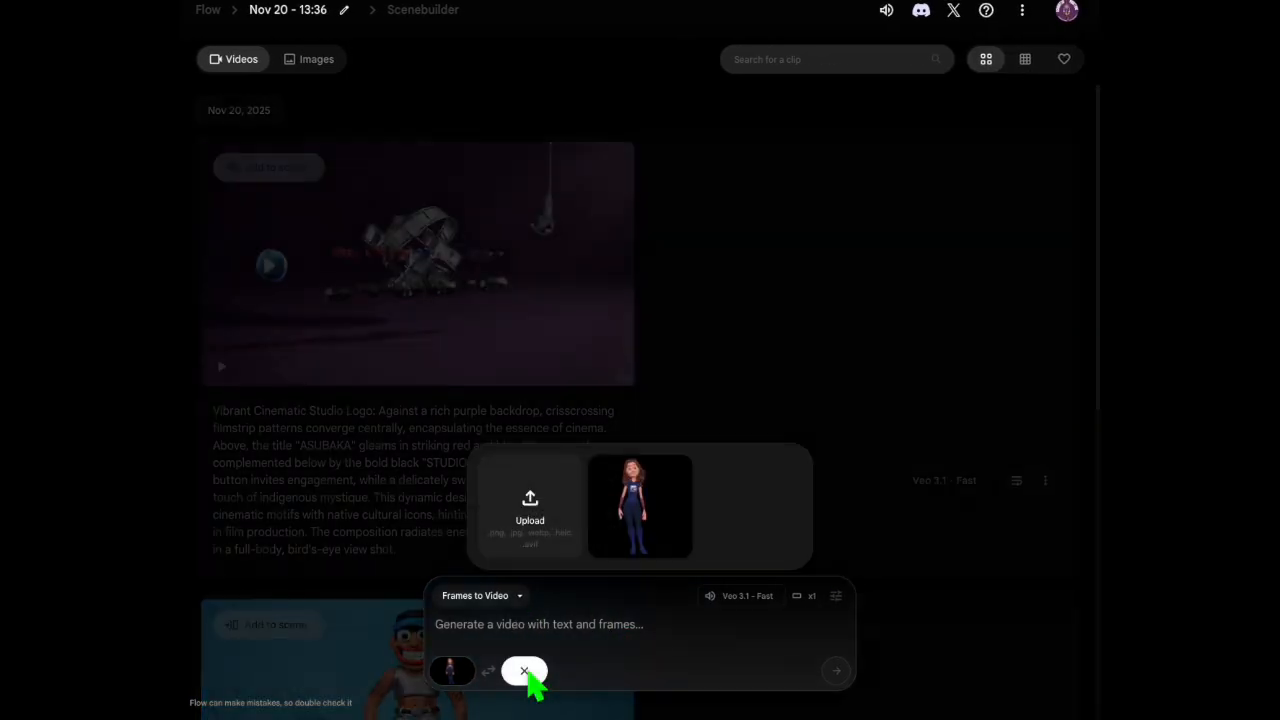
left_click(531, 510)
left_click(352, 318)
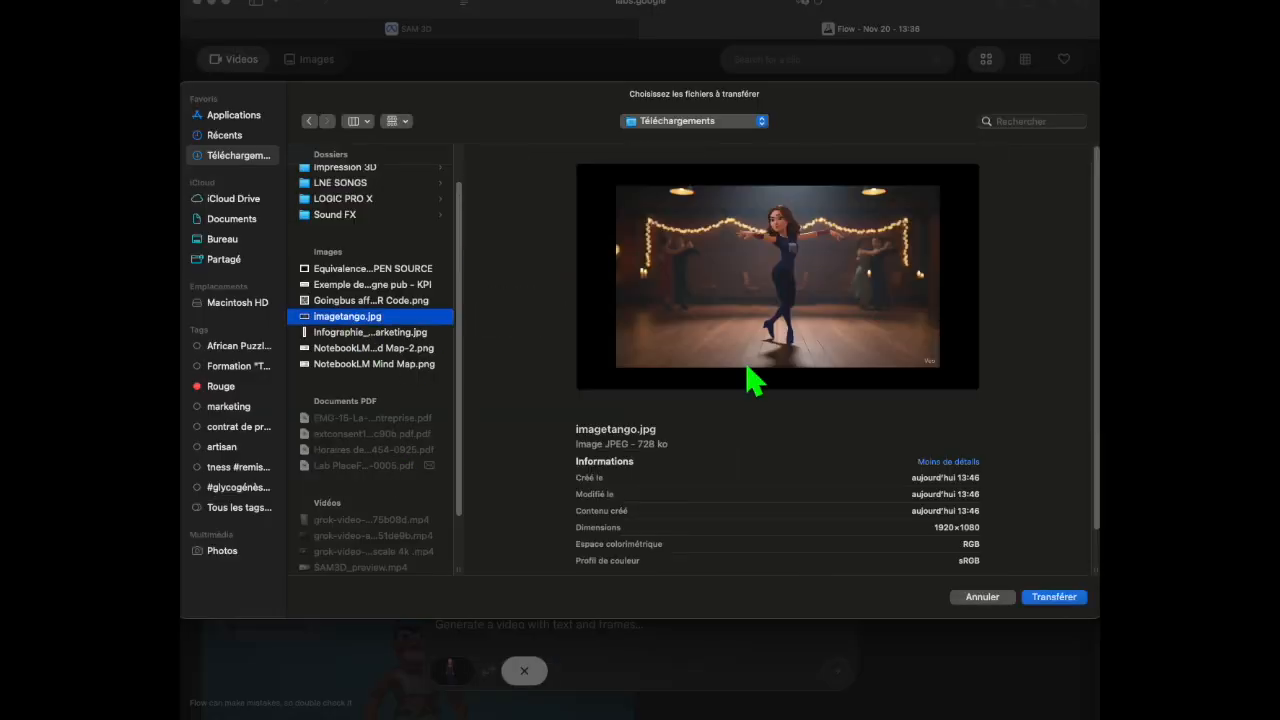
left_click(1067, 602)
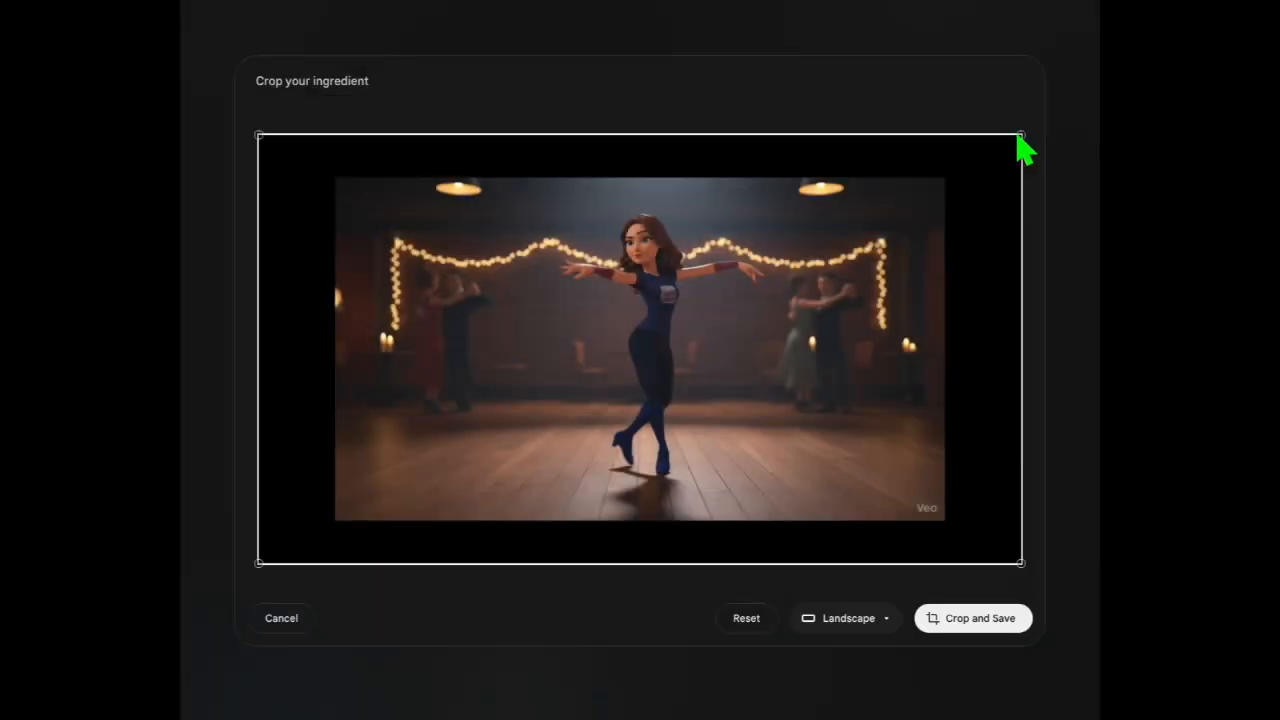
Crop the tango end frame in Landscape format to exclude the black borders and Veo watermark, and save it
left_click_drag(1038, 141, 908, 190)
left_click_drag(260, 566, 397, 463)
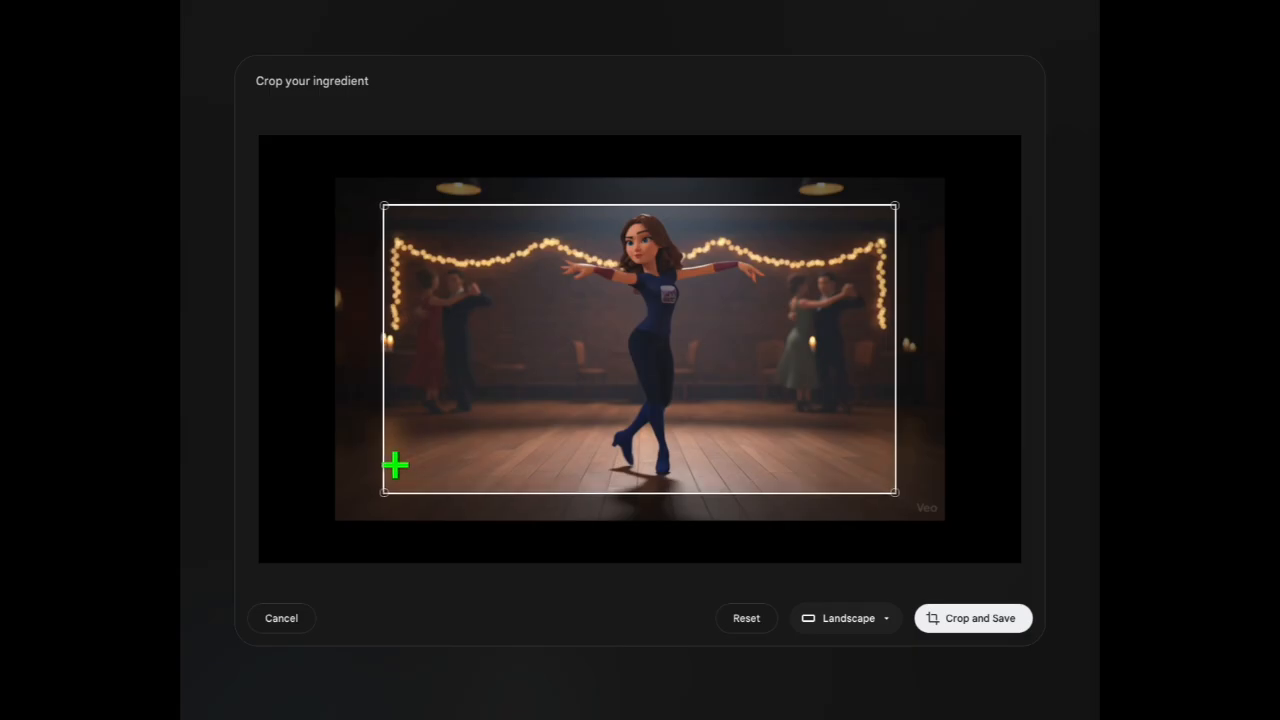
left_click(1000, 622)
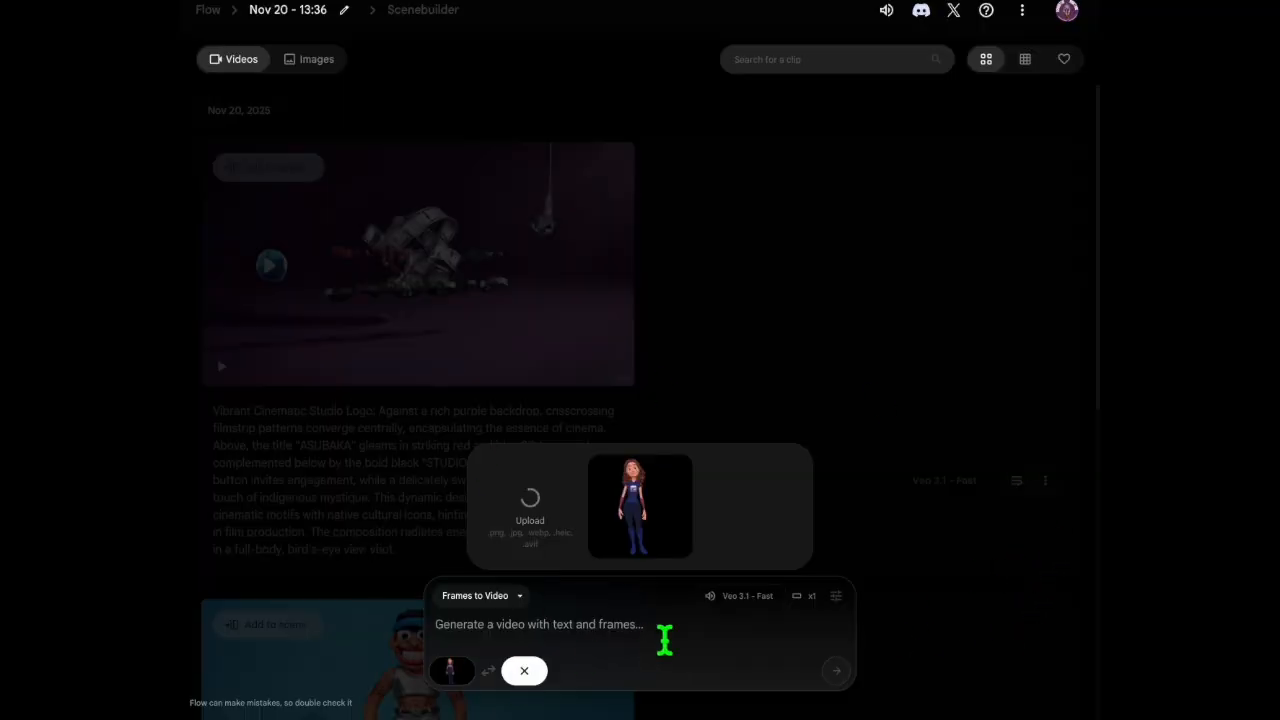
Generate a Pixar 3D style video with right-to-left panoramic camera movement of Asa dancing tango alone while a scene's background slowly emerges
mouse_move(450, 678)
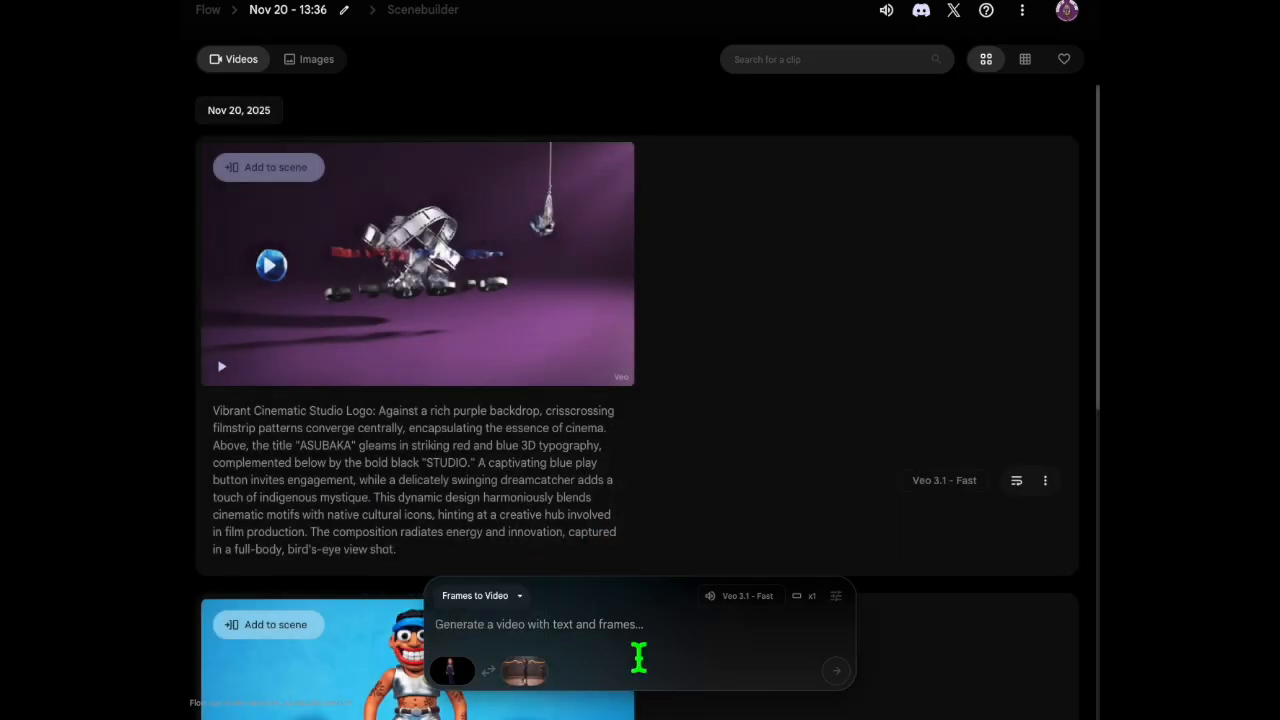
mouse_move(536, 680)
type("3")
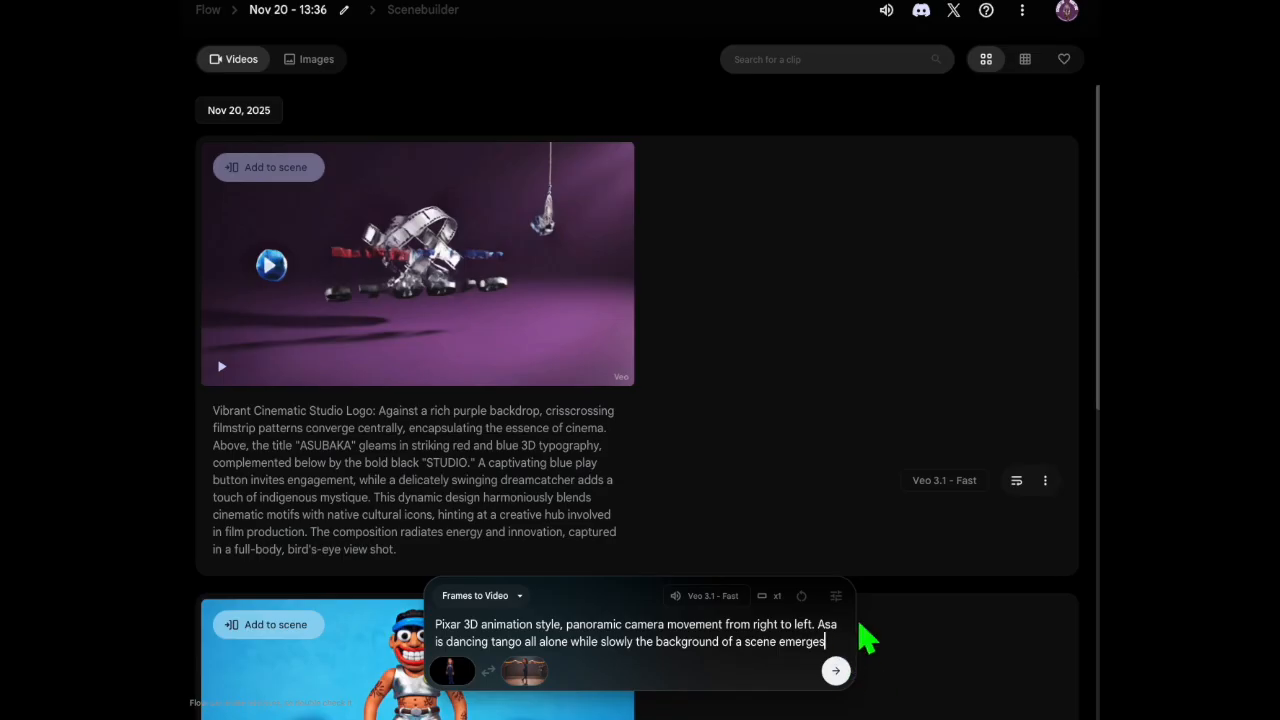
left_click(836, 671)
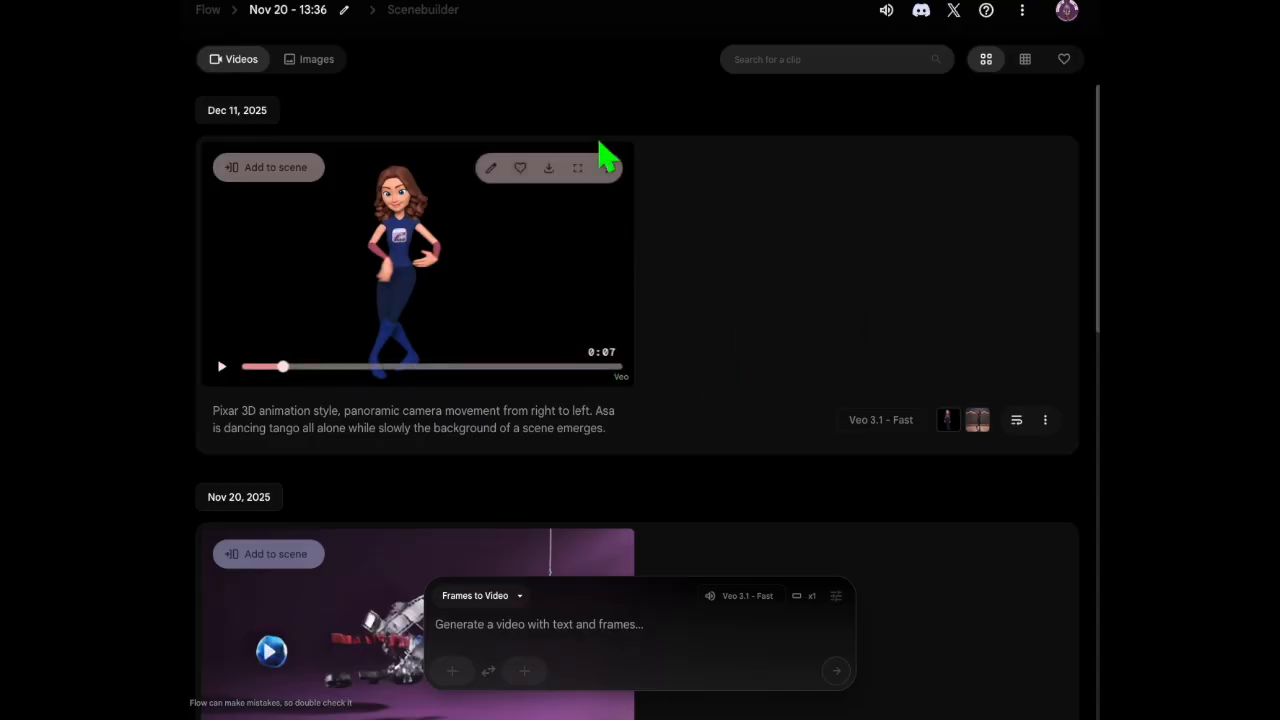
left_click(548, 170)
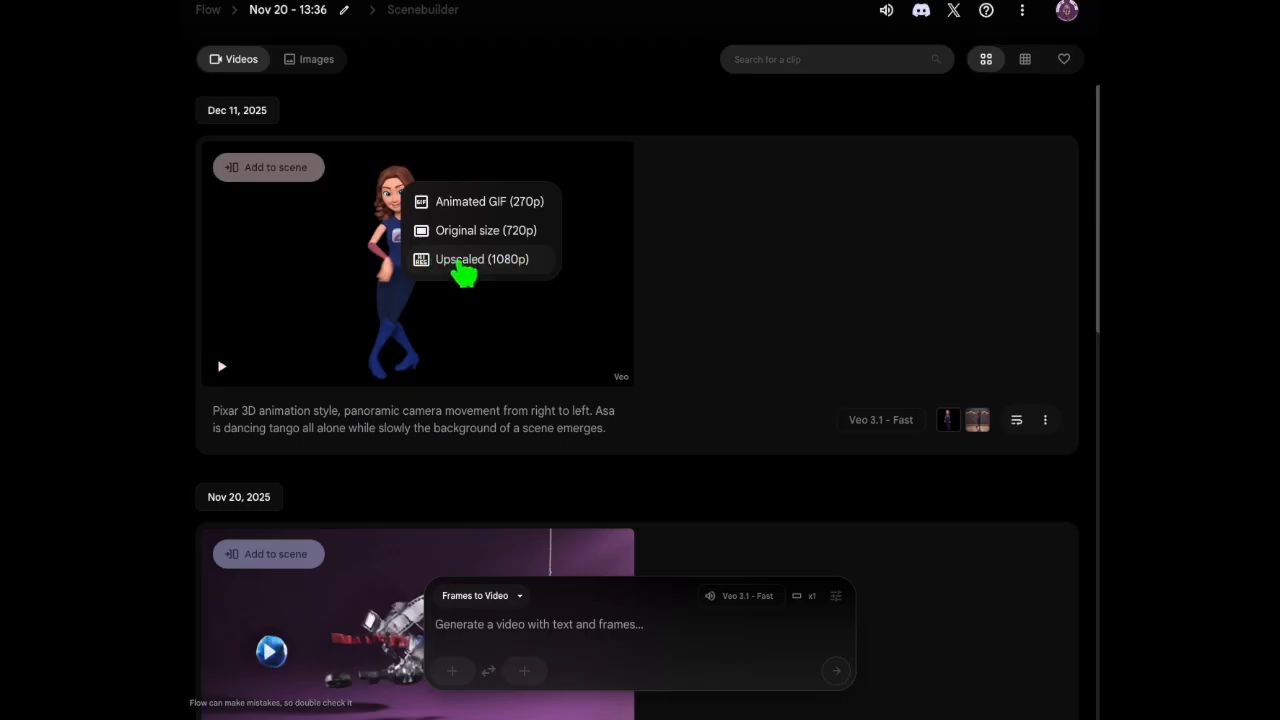
left_click(460, 262)
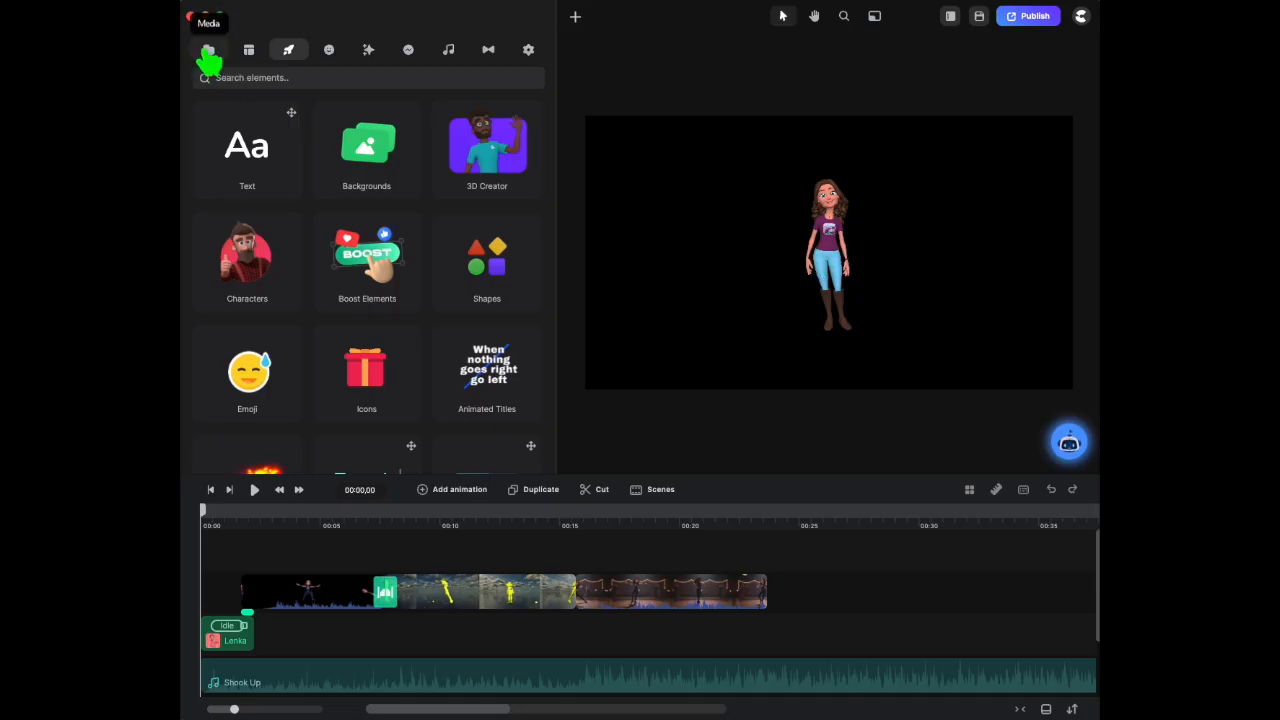
left_click(208, 50)
left_click(434, 462)
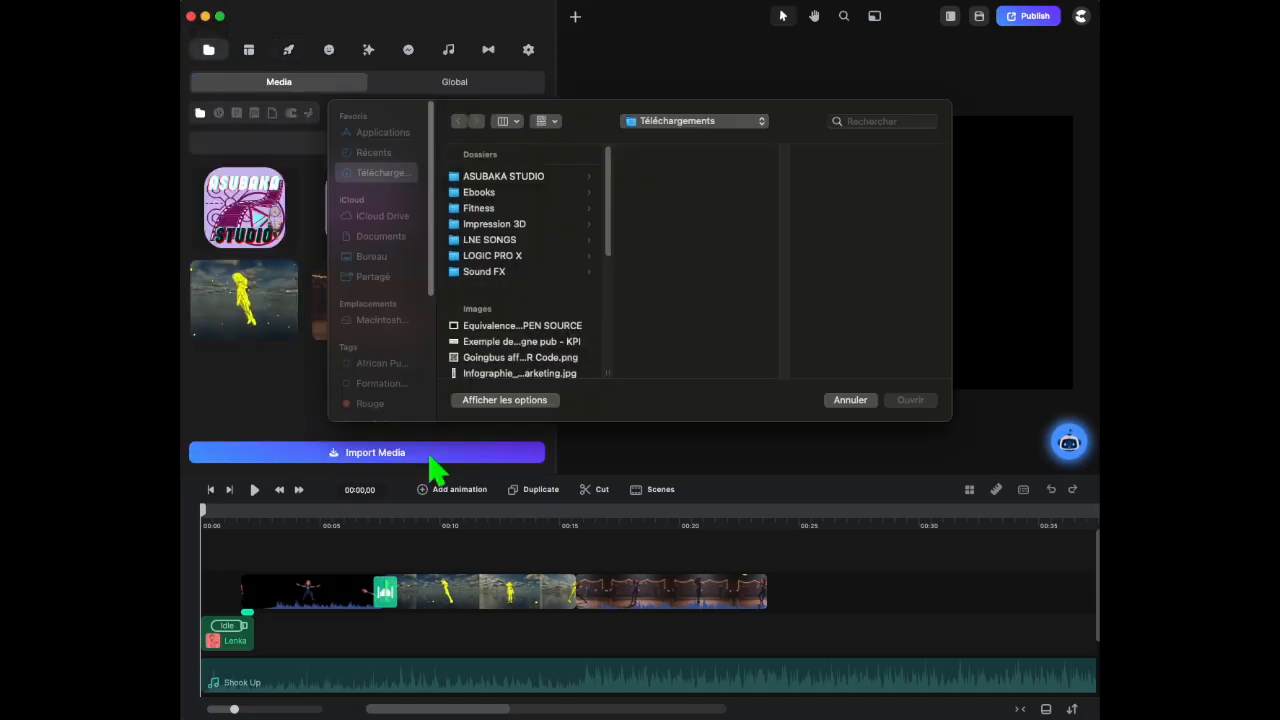
scroll(560, 352, "down", 5)
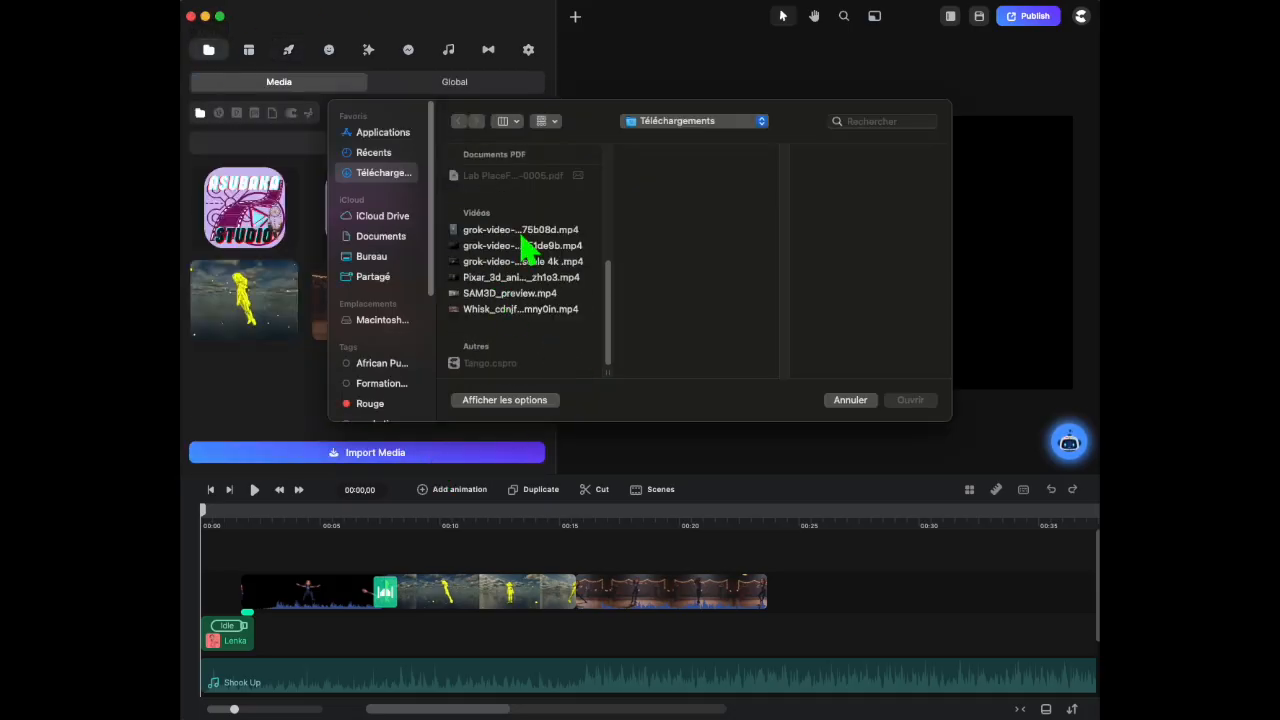
left_click(503, 280)
mouse_move(741, 287)
left_click(789, 232)
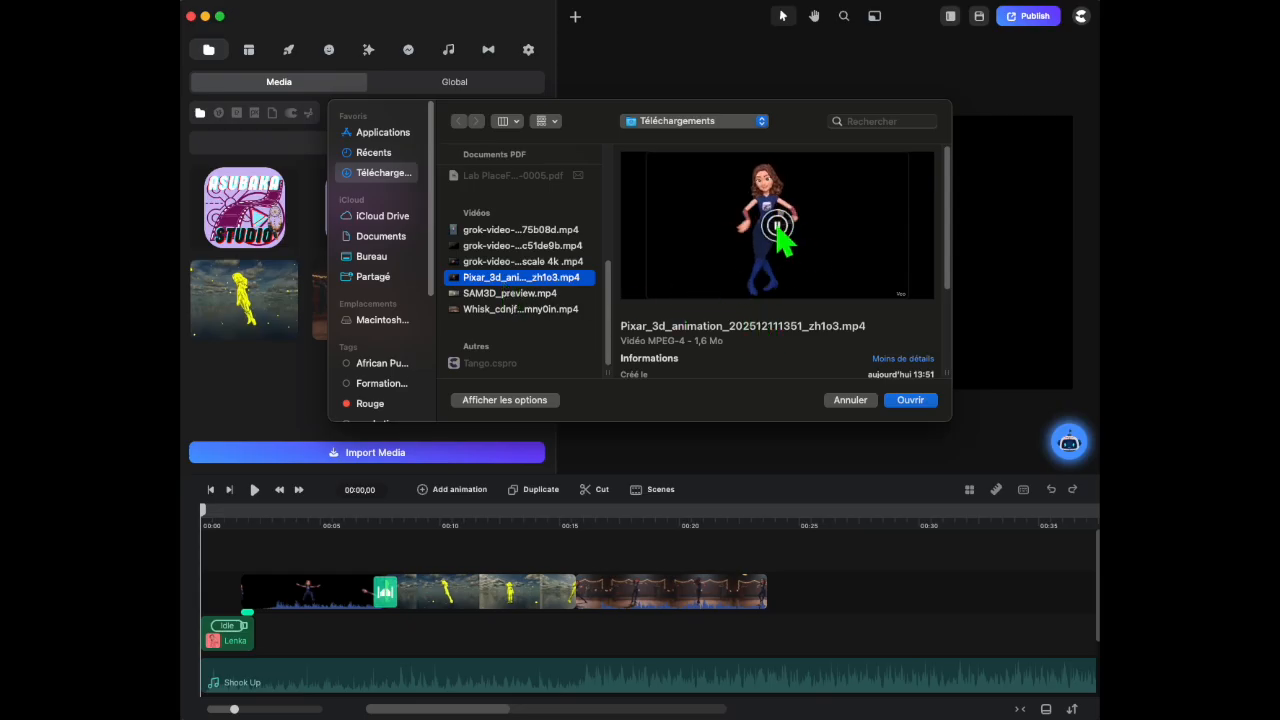
left_click(912, 401)
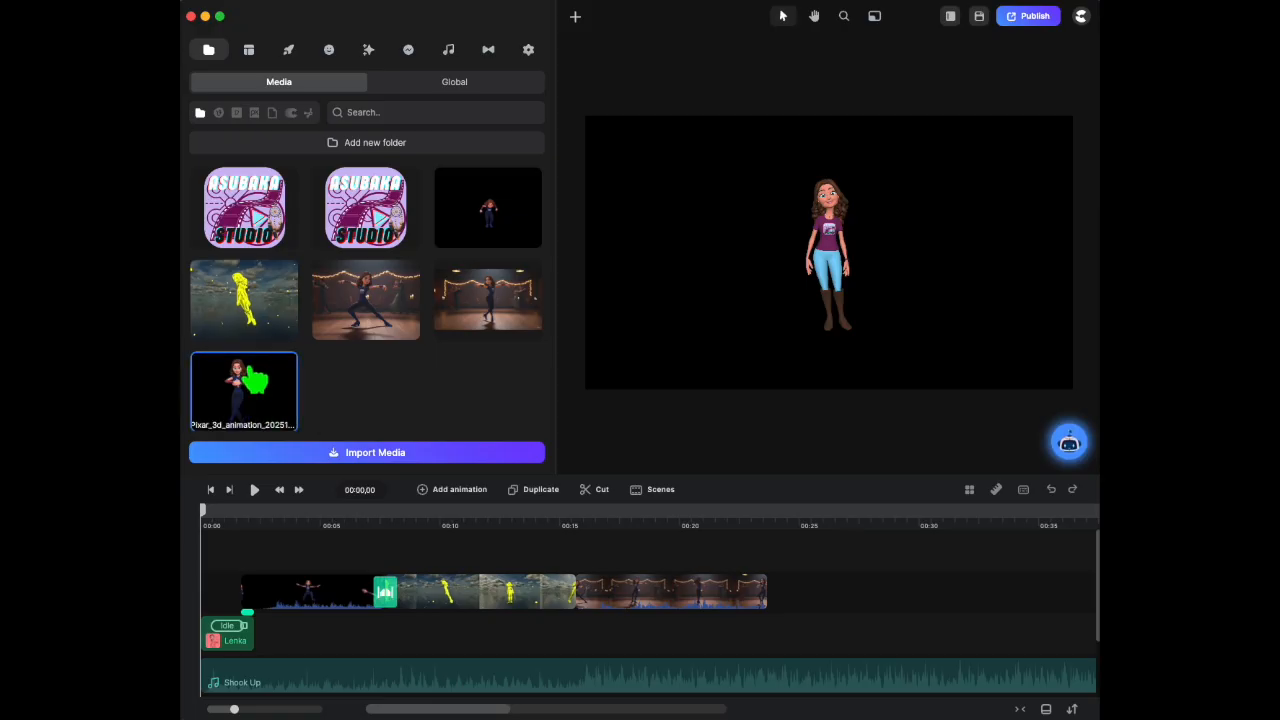
Insert the new tango clip on the main video track right after the yellow figure clip, moving the existing dance clip behind it
left_click_drag(243, 390, 840, 598)
left_click_drag(687, 551, 629, 562)
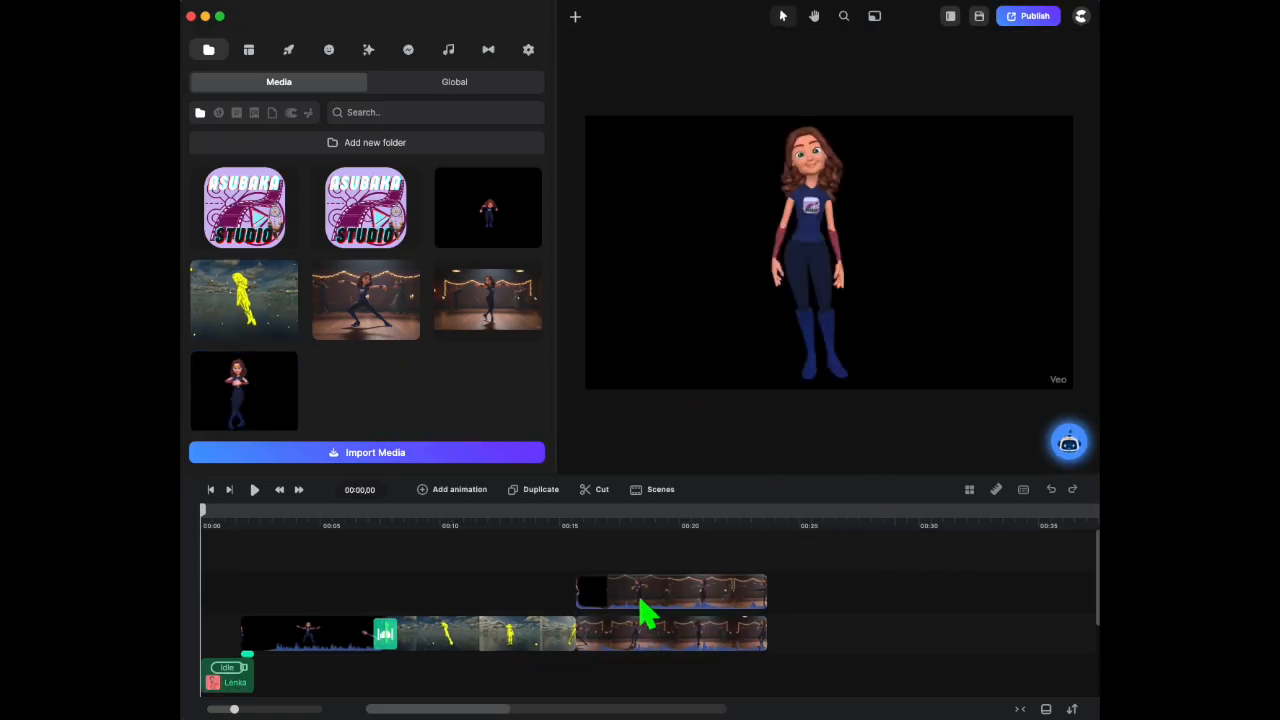
left_click_drag(655, 648, 849, 654)
left_click_drag(712, 603, 676, 646)
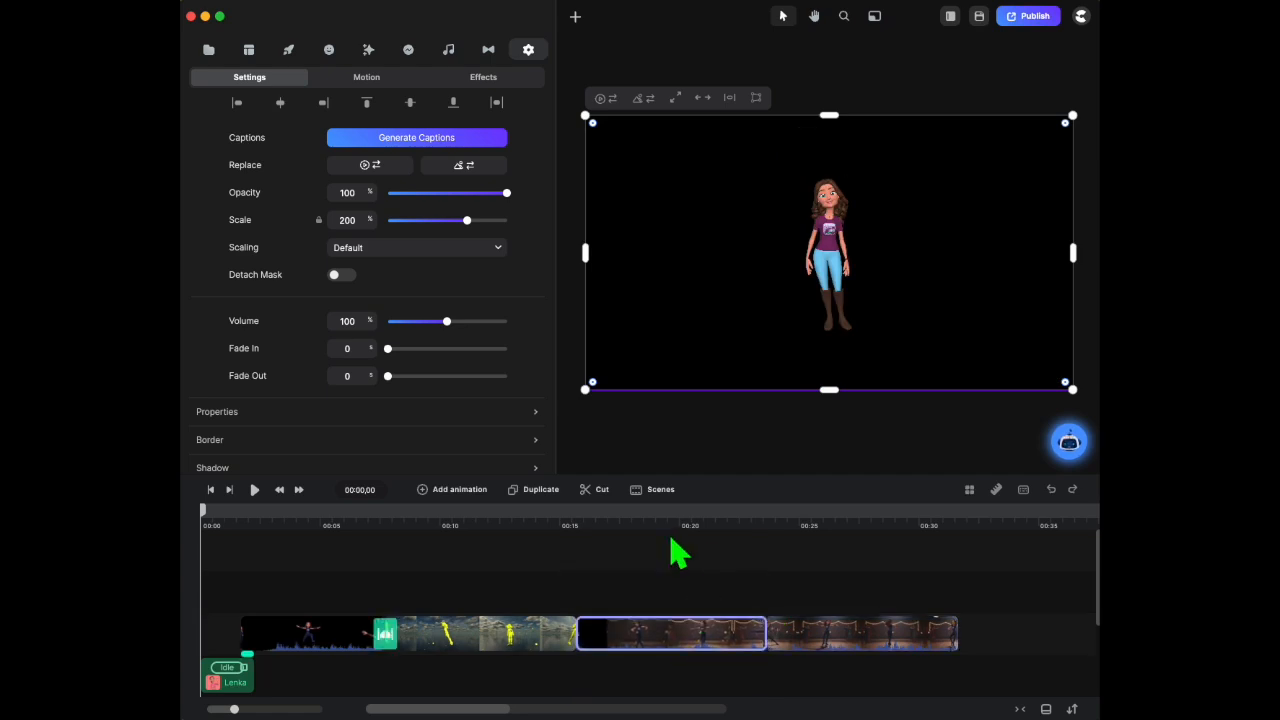
Play the sequence from about 15 seconds to review the cut into the tango clips
left_click(574, 530)
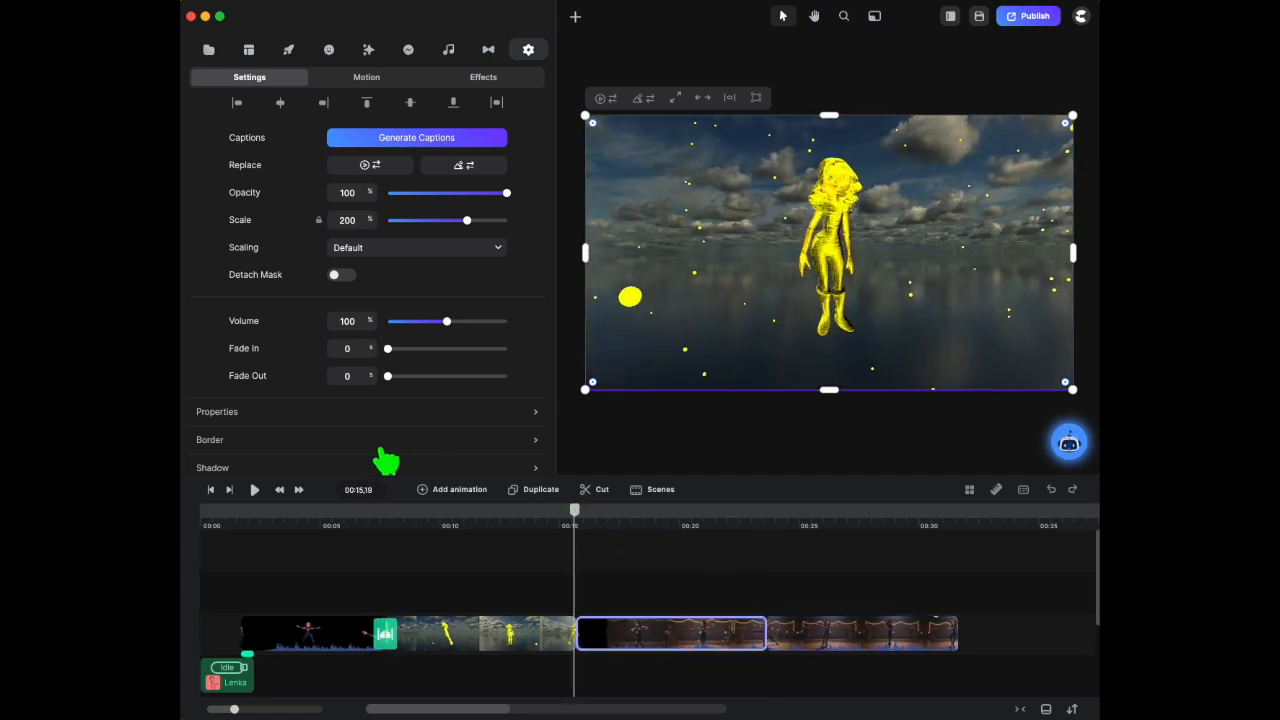
left_click(255, 490)
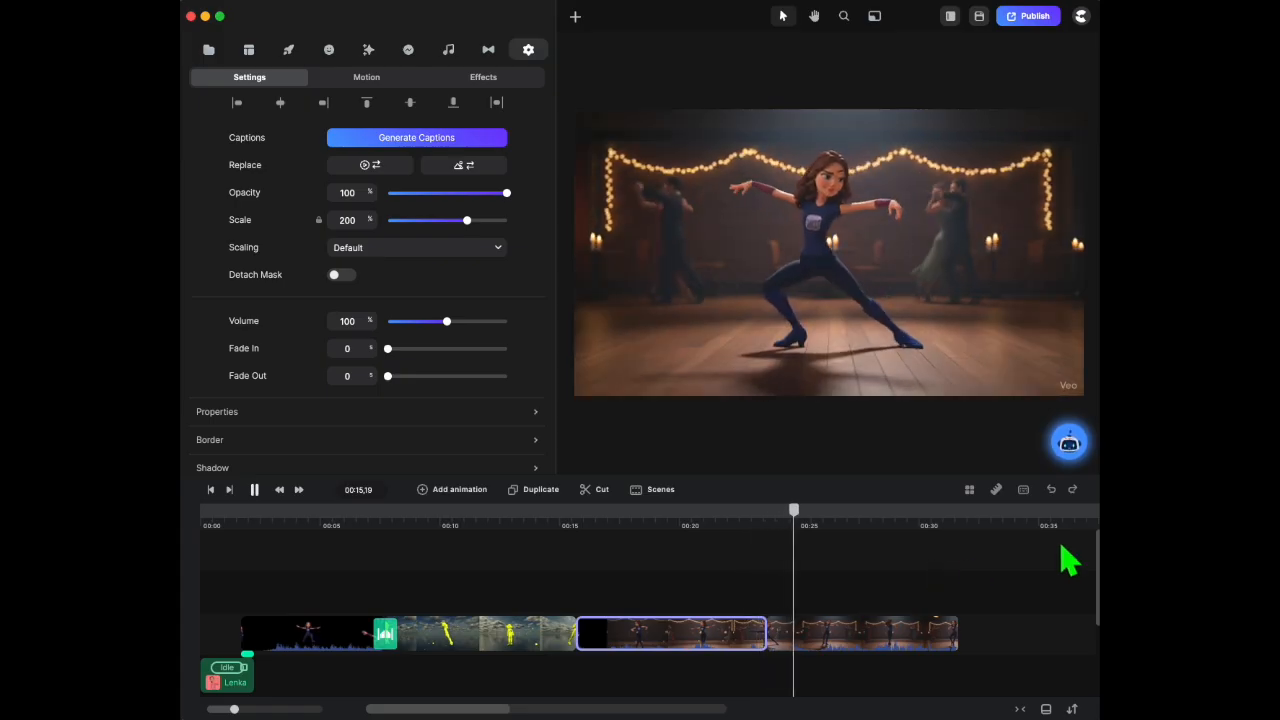
left_click(255, 490)
Add the Unboxed Preset gift on a track above the last tango clip and place it tilted in the frame's lower-right corner
left_click_drag(666, 537, 841, 622)
left_click(841, 622)
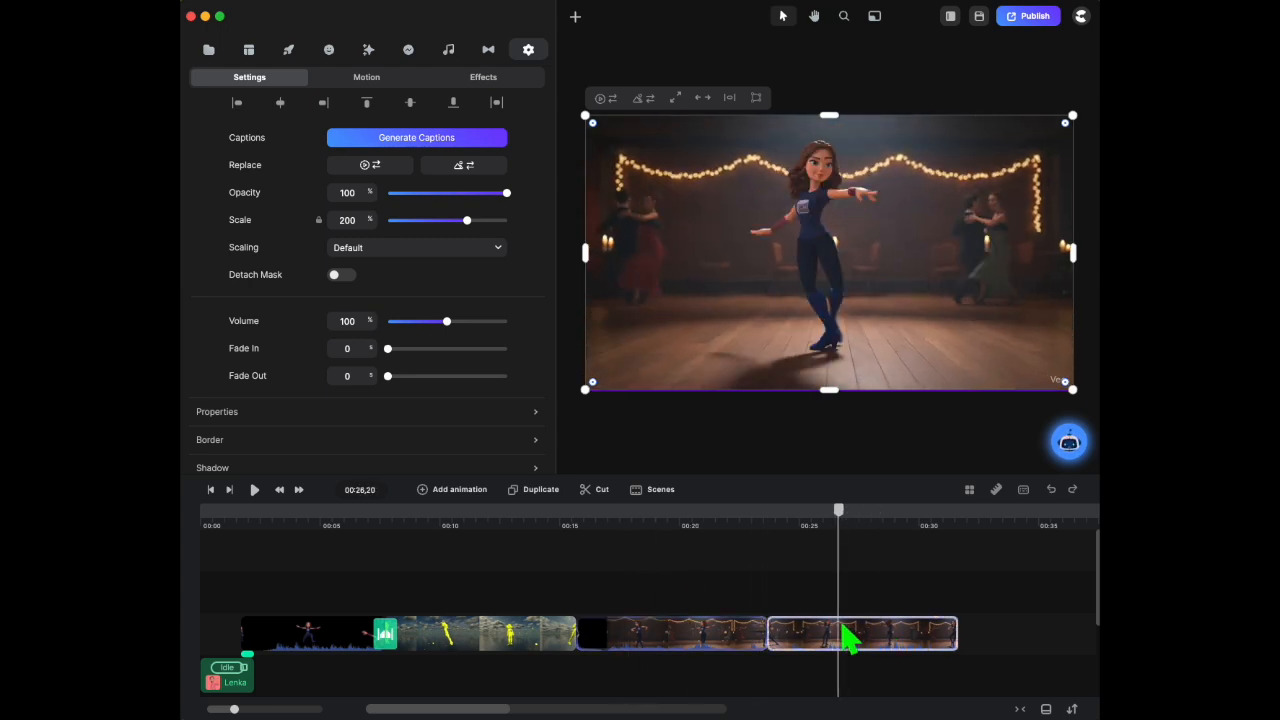
left_click(290, 50)
left_click(362, 382)
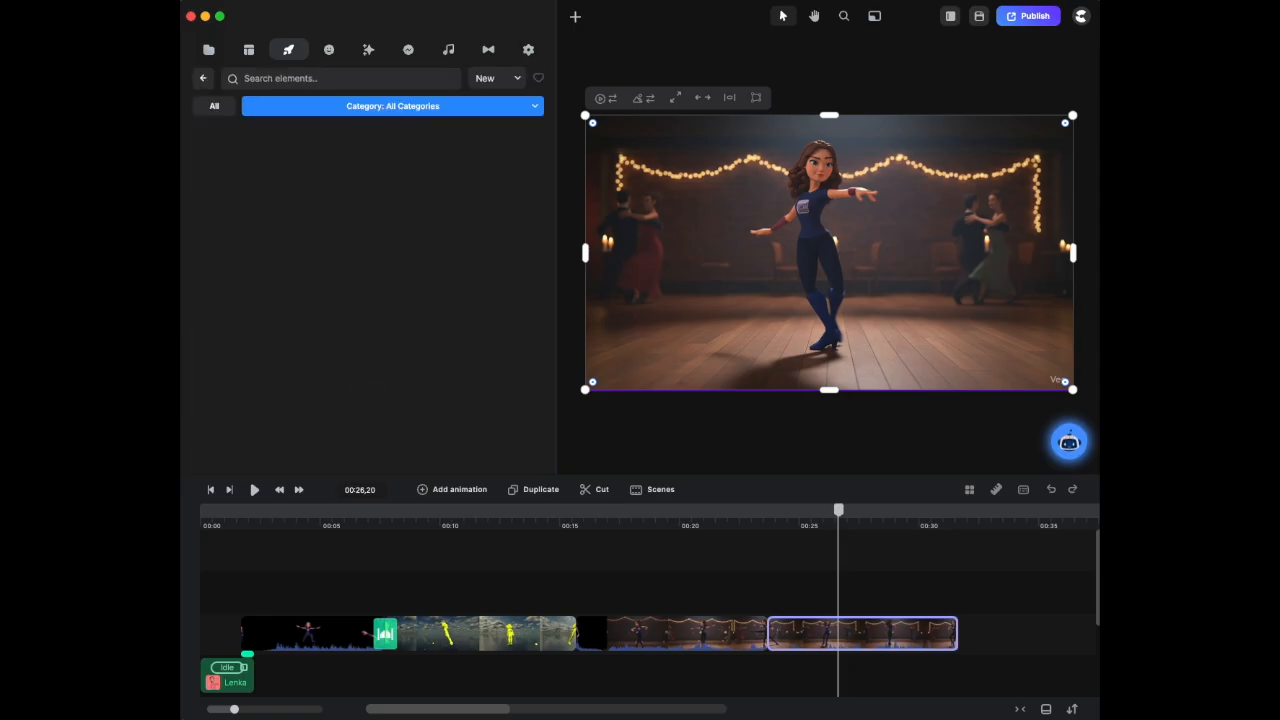
scroll(492, 260, "down", 10)
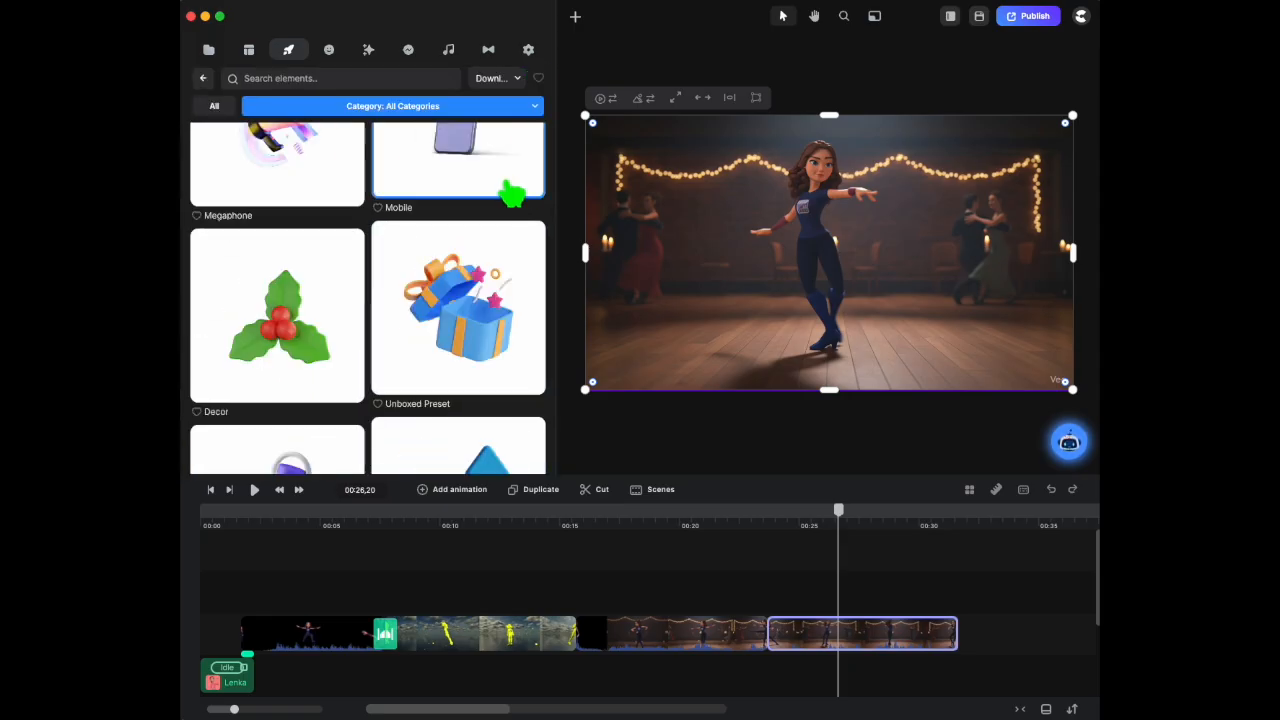
scroll(509, 294, "down", 3)
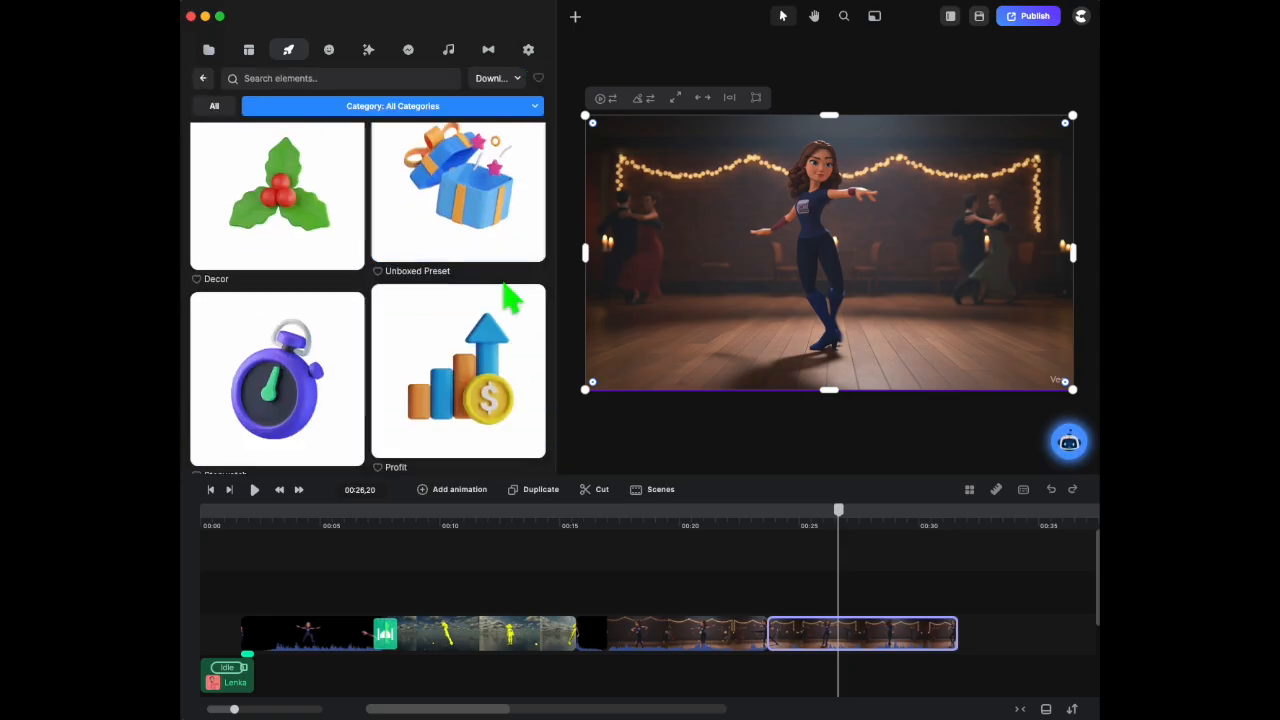
left_click_drag(458, 210, 838, 595)
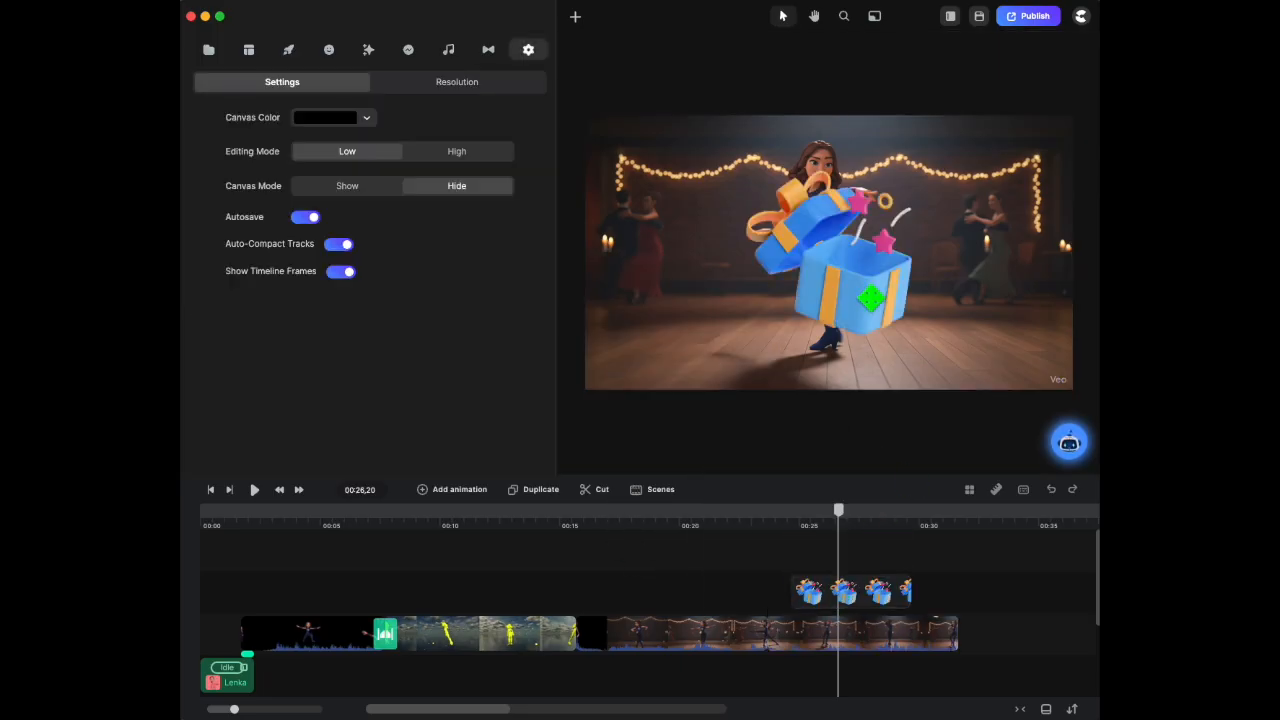
Apply a Swing rotation loop motion with 10 loops to the gift and shift it to the start of the gift clip
left_click(390, 88)
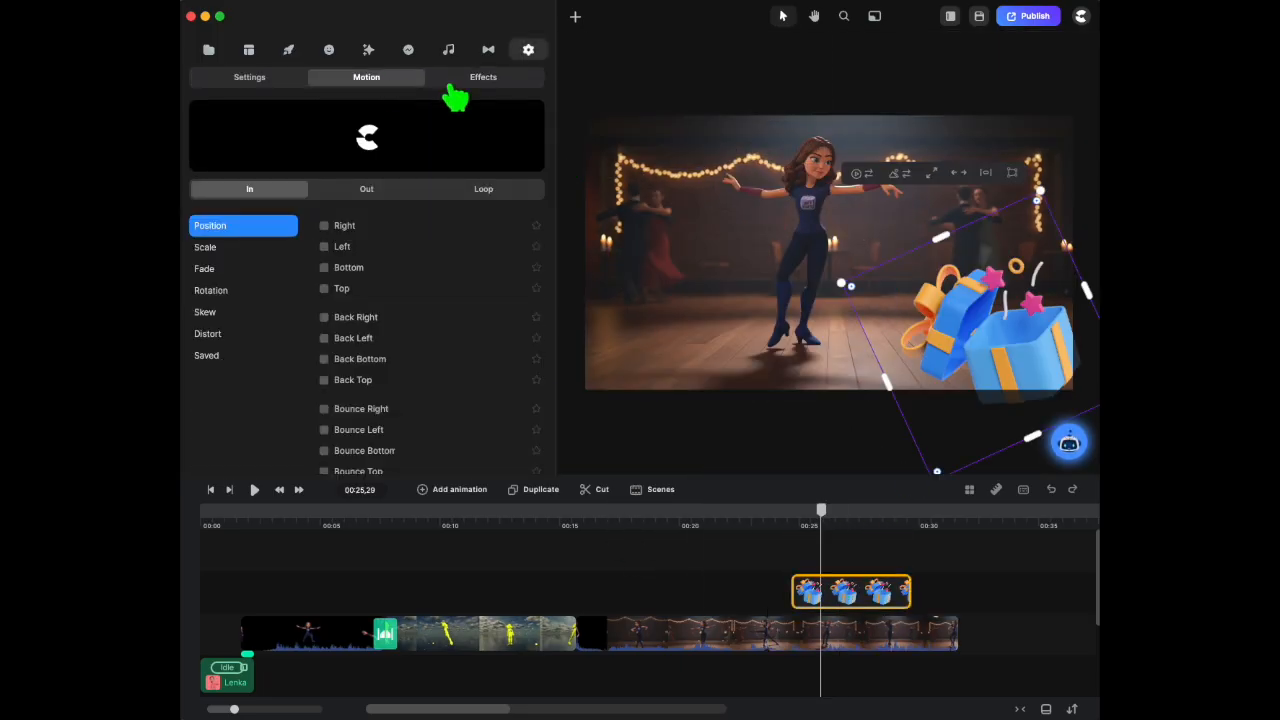
left_click(490, 190)
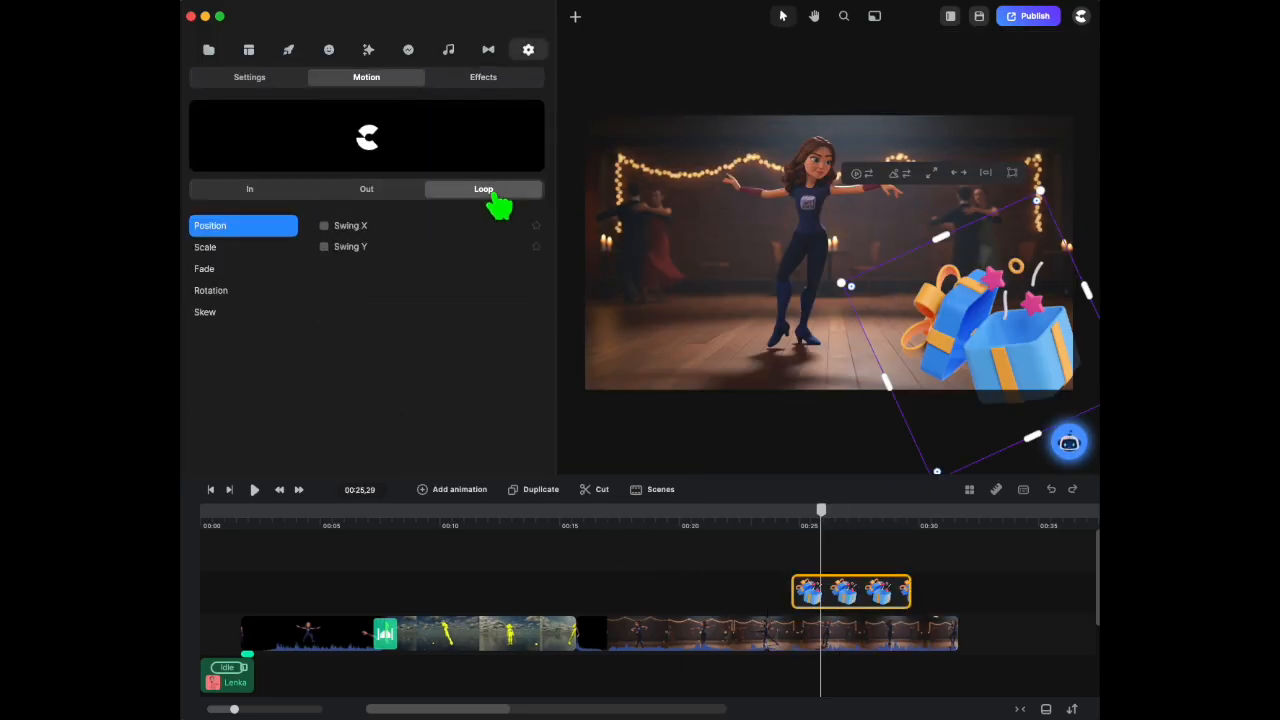
left_click(208, 291)
left_click(327, 230)
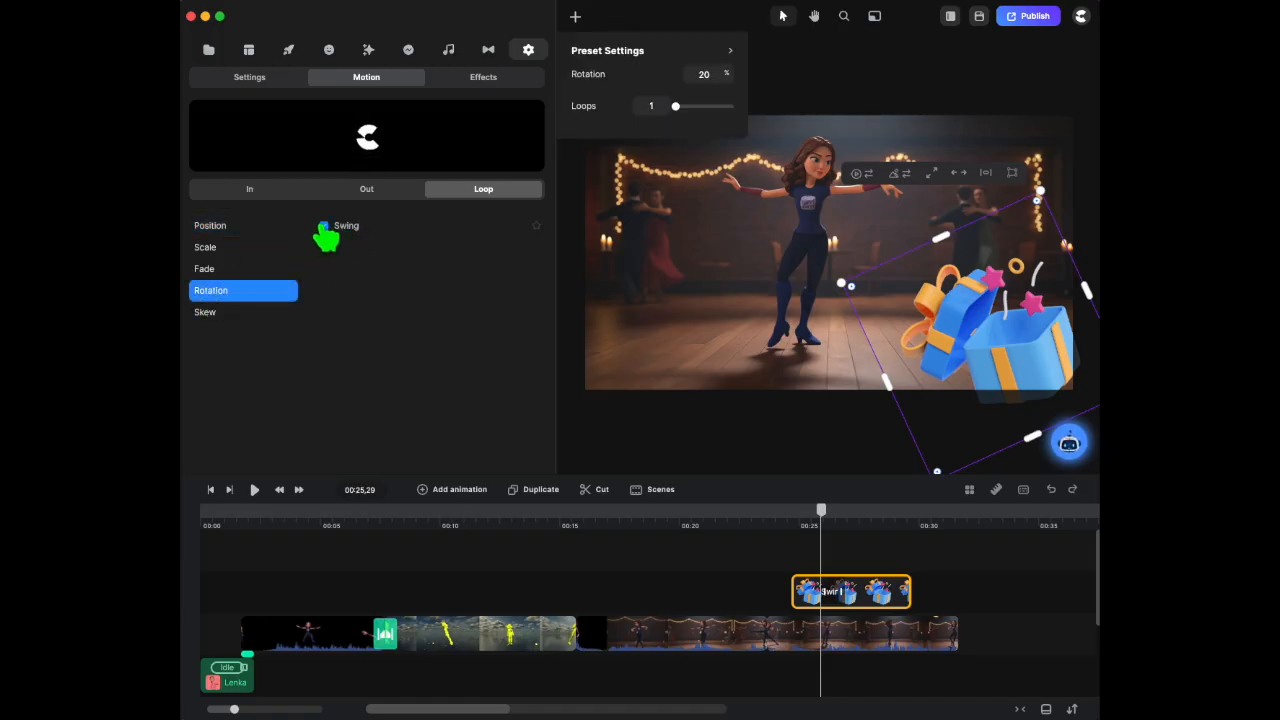
left_click_drag(685, 120, 713, 122)
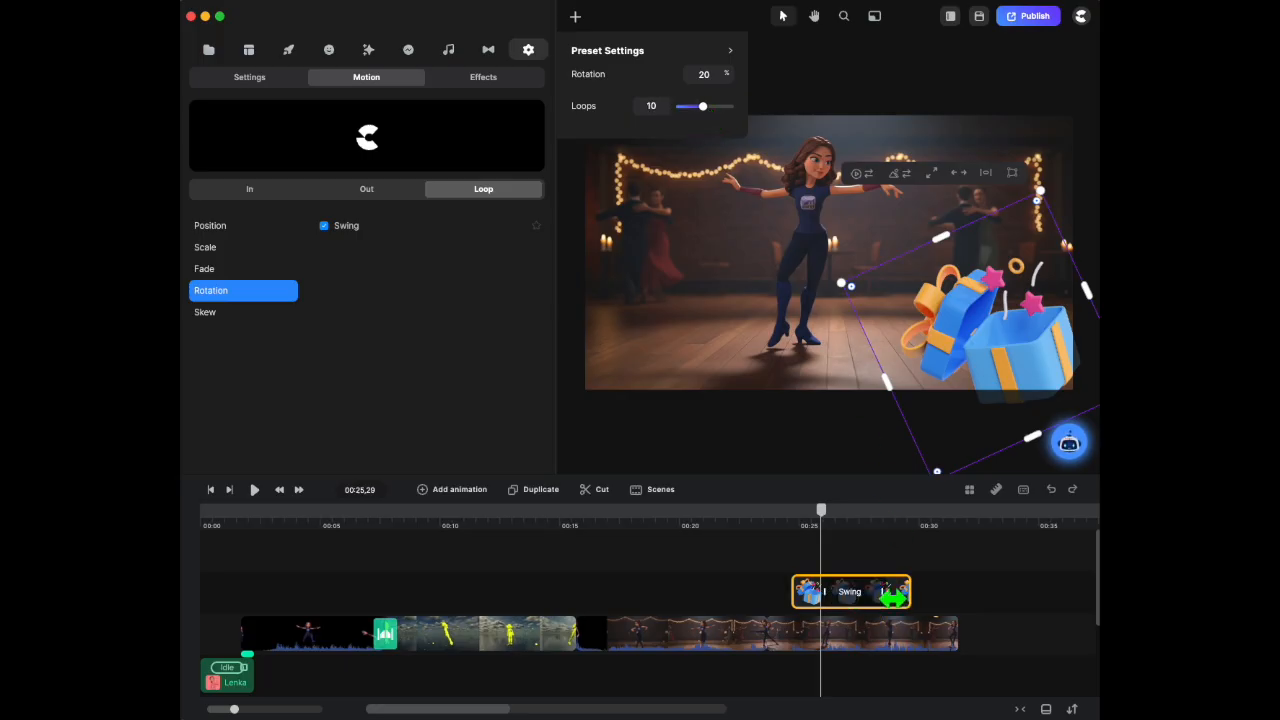
left_click_drag(842, 593, 813, 591)
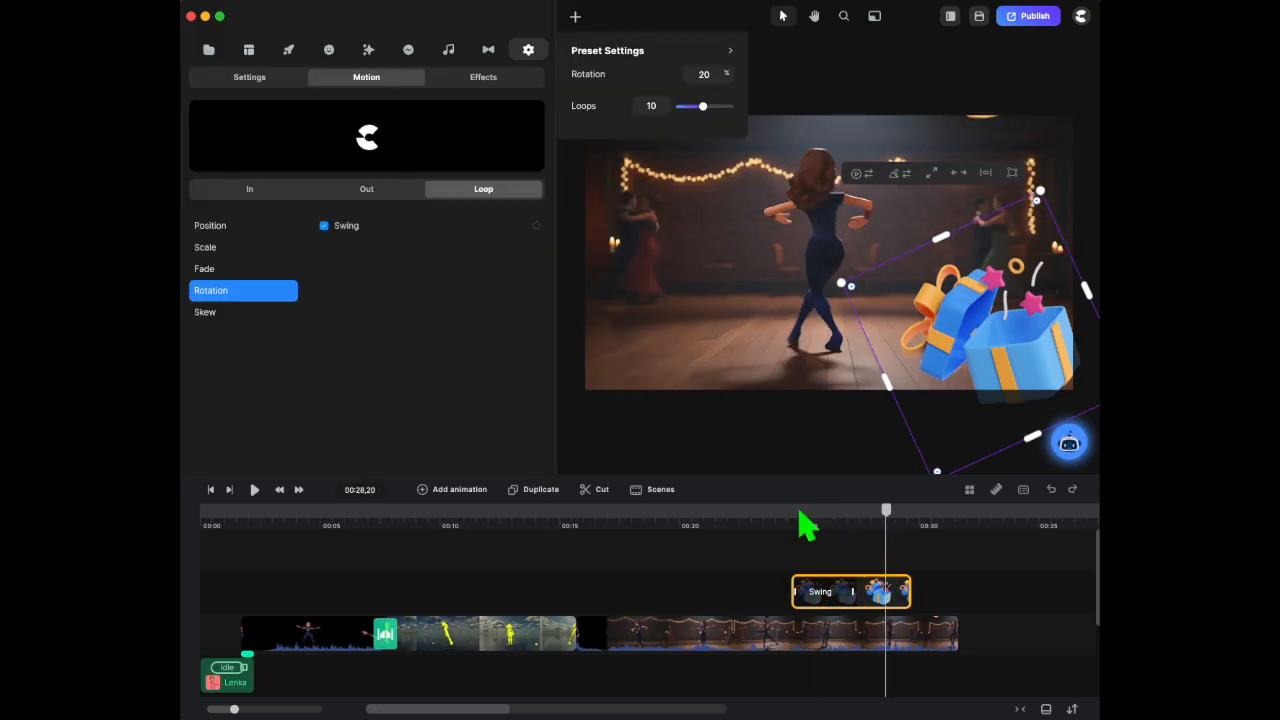
Play the gift's swing motion and scrub back through the timeline to review the whole sequence
left_click(254, 489)
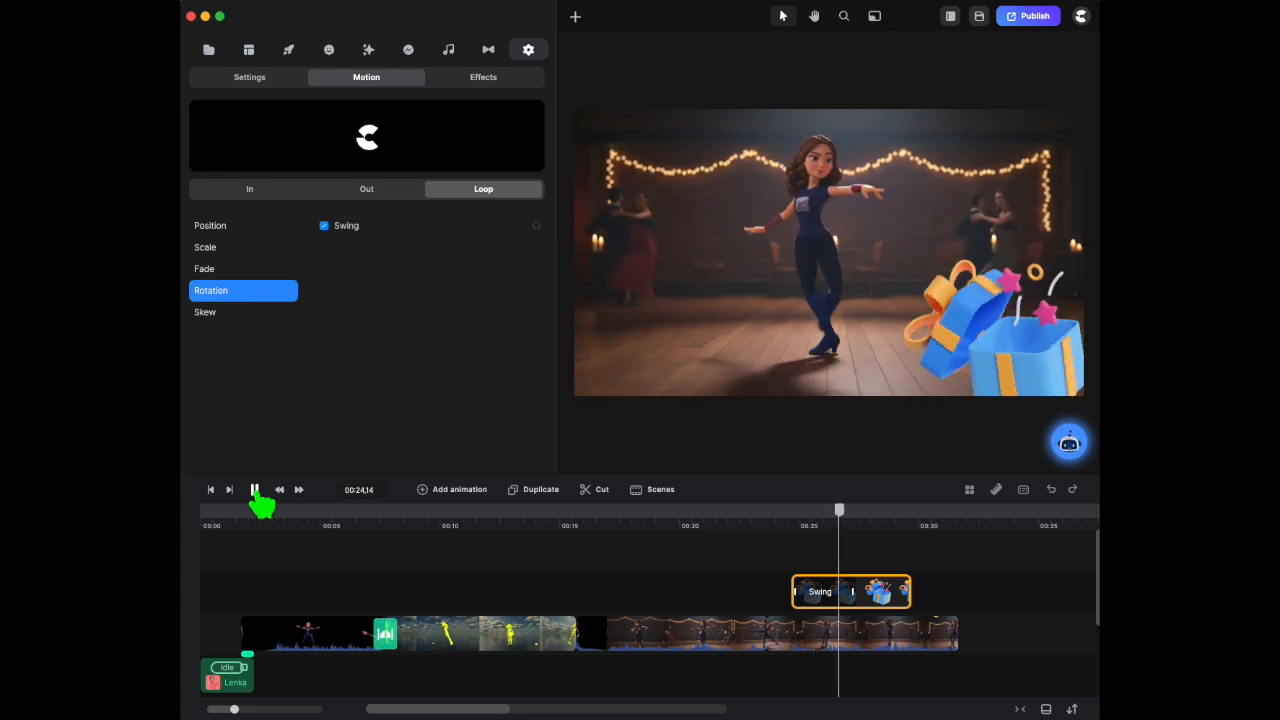
left_click(255, 490)
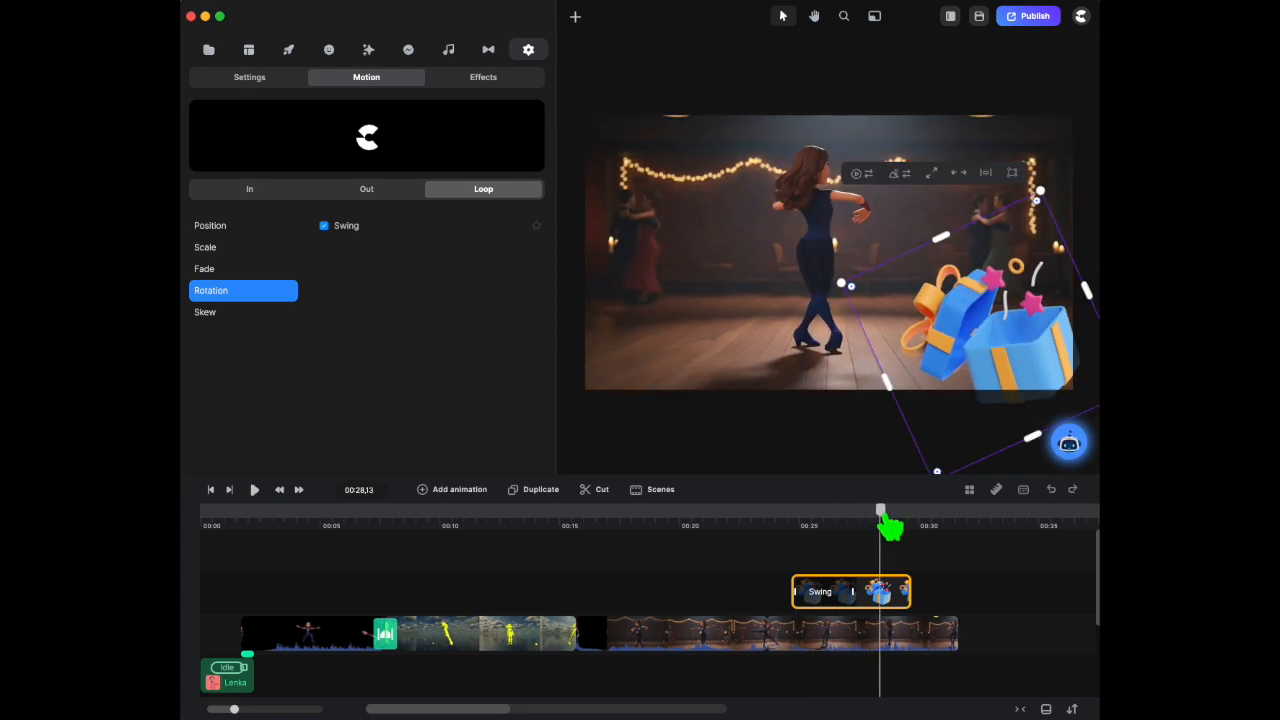
left_click_drag(888, 524, 778, 560)
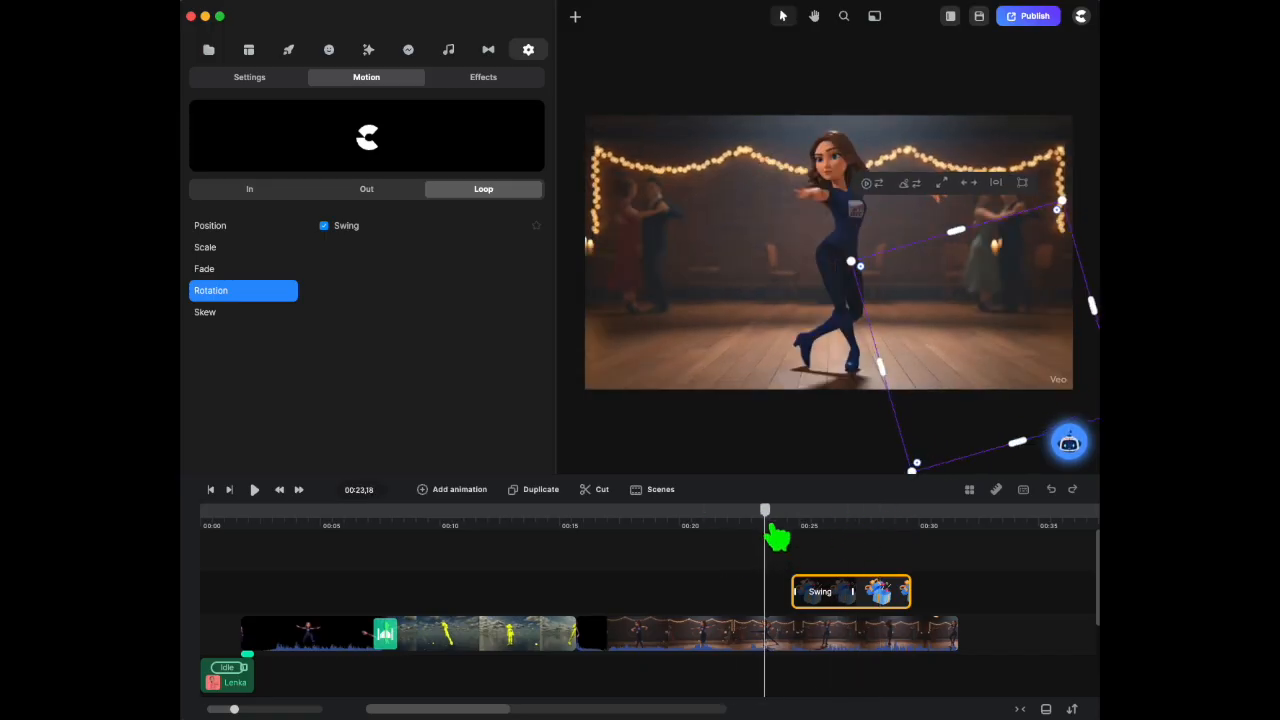
left_click_drag(772, 520, 940, 568)
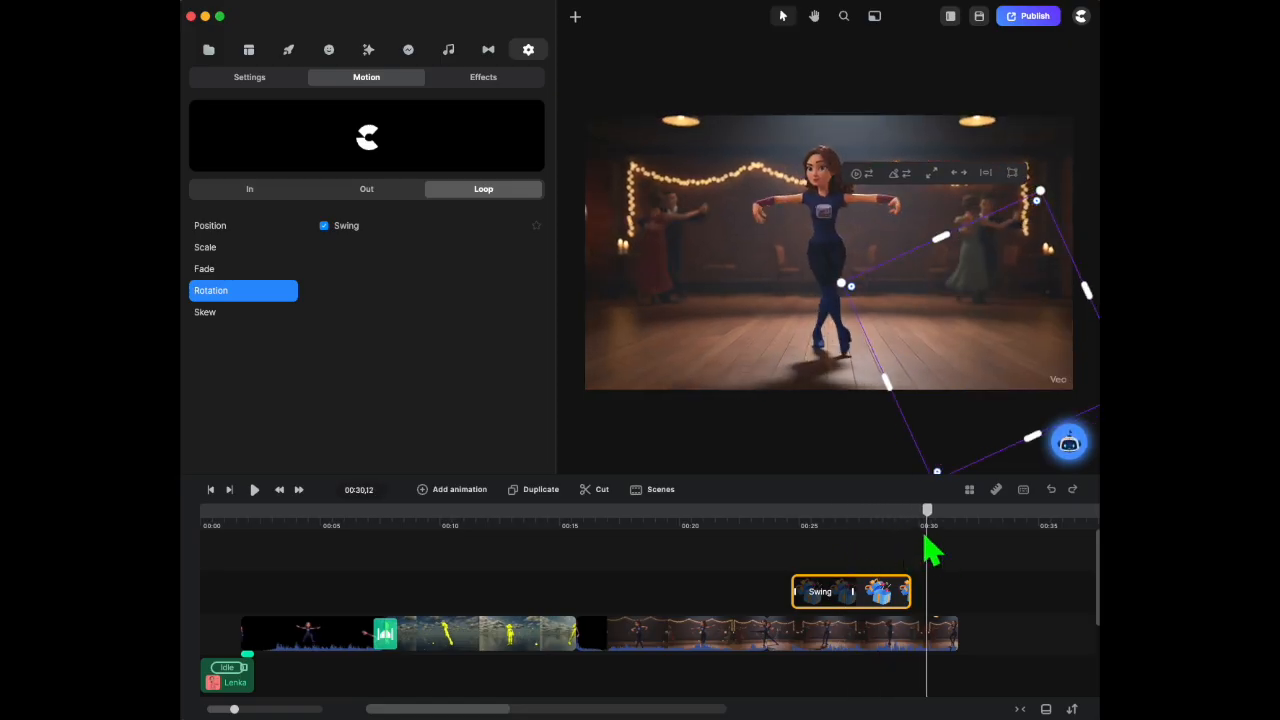
left_click_drag(925, 511, 278, 594)
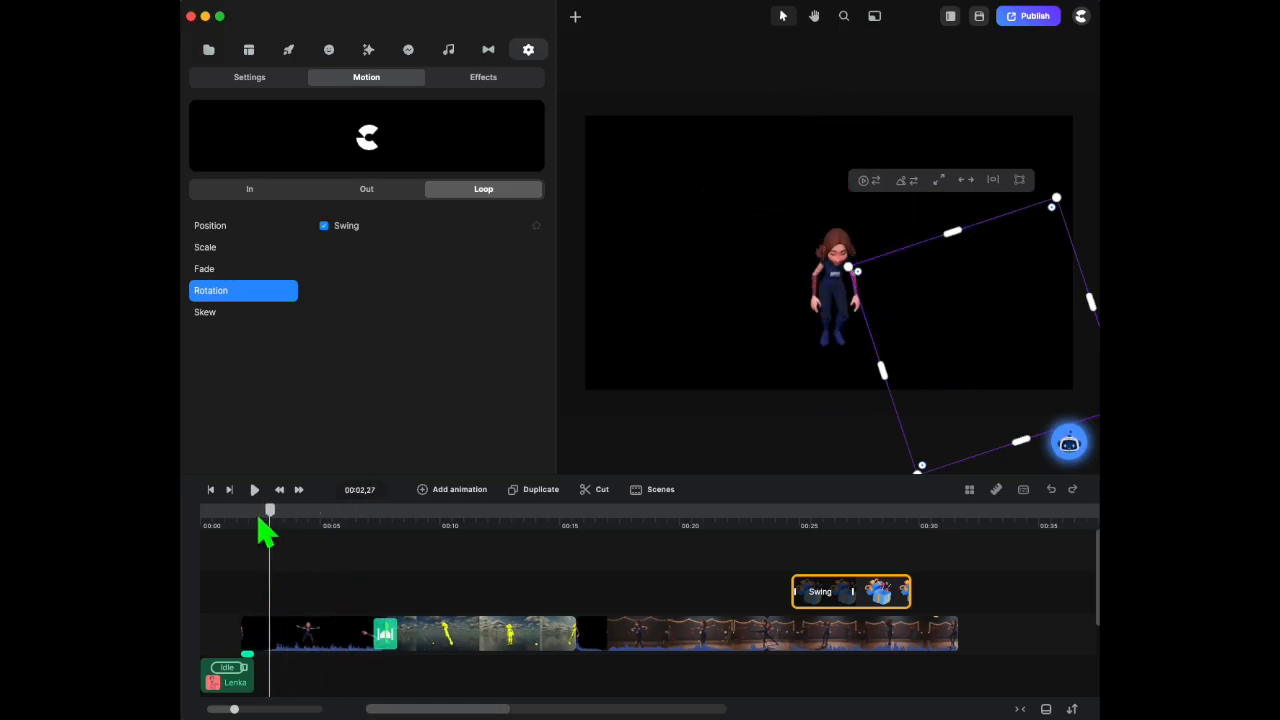
left_click_drag(278, 514, 232, 520)
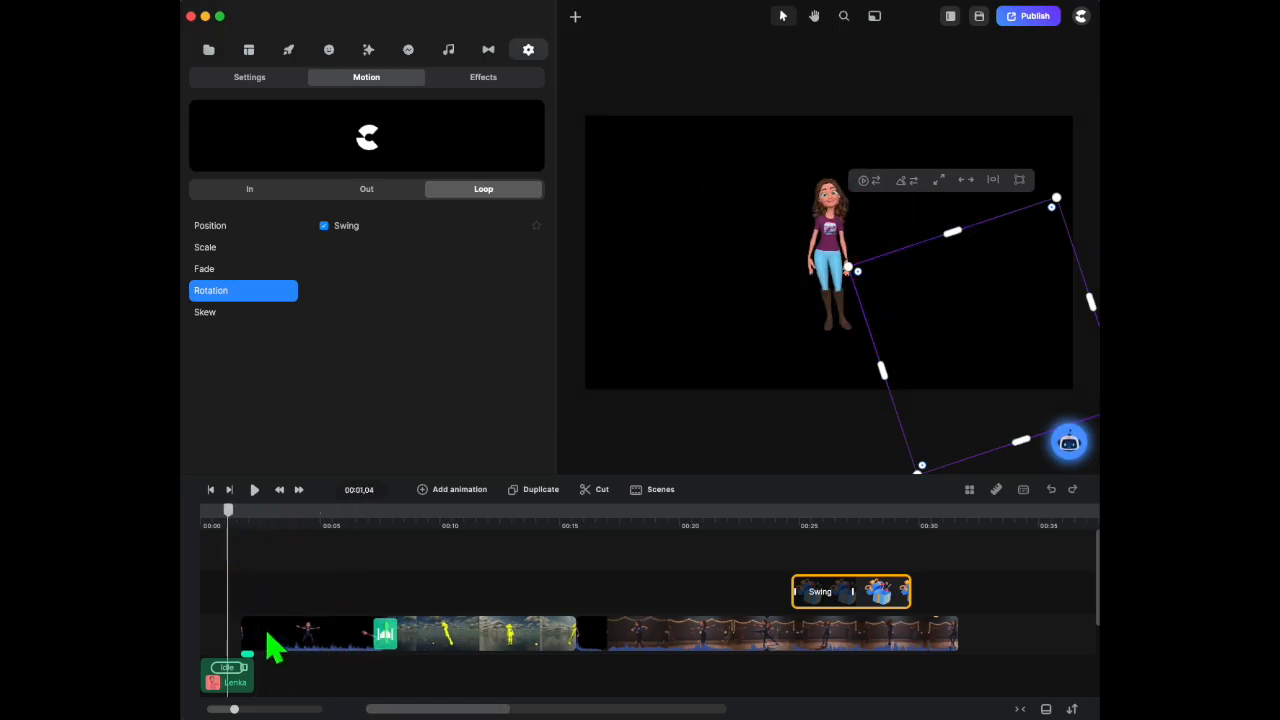
Examine the actions available for the avatar in the opening clip, and scrub through the tango clips and the gift
left_click(222, 668)
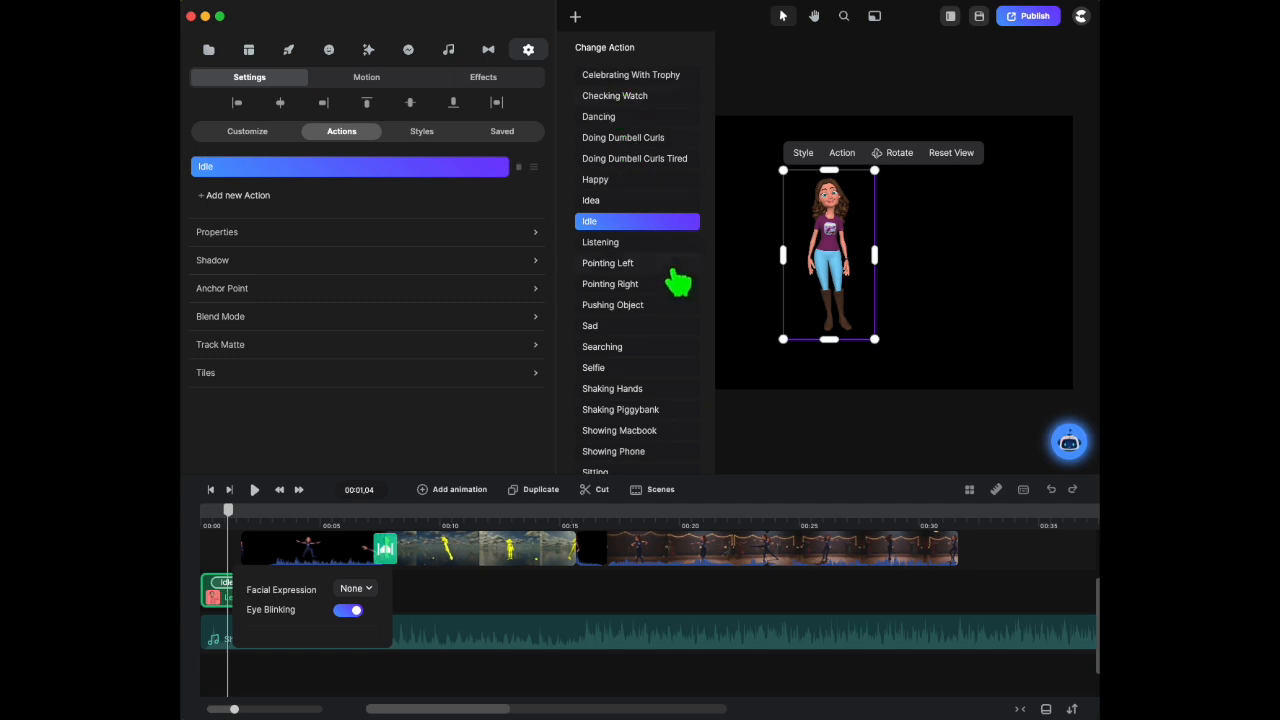
scroll(680, 272, "down", 10)
left_click(766, 530)
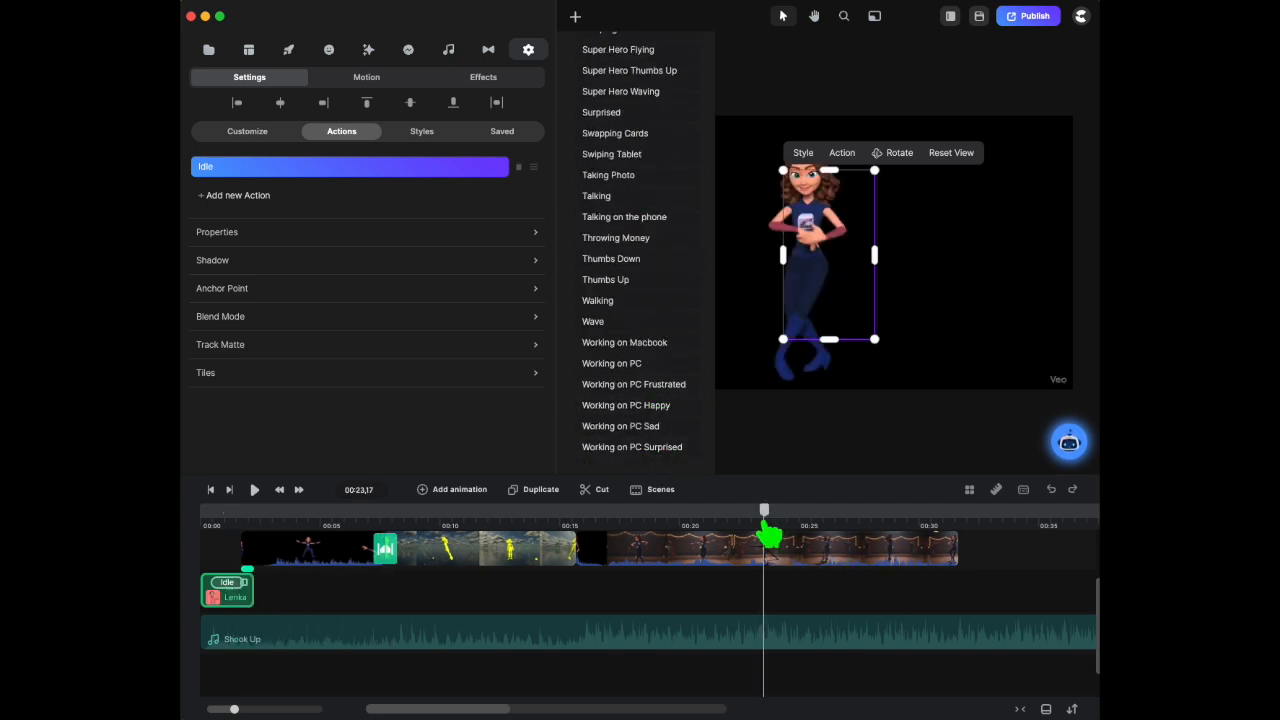
left_click_drag(766, 535, 898, 545)
left_click(822, 440)
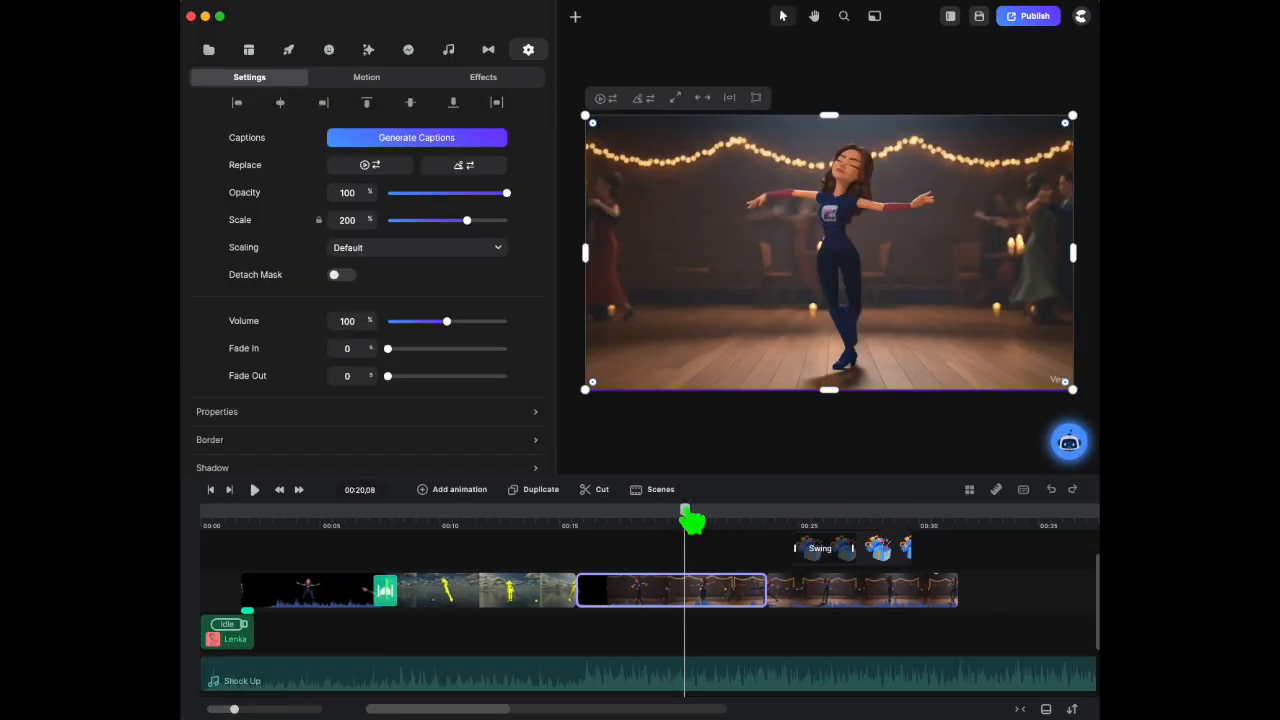
left_click_drag(692, 522, 888, 520)
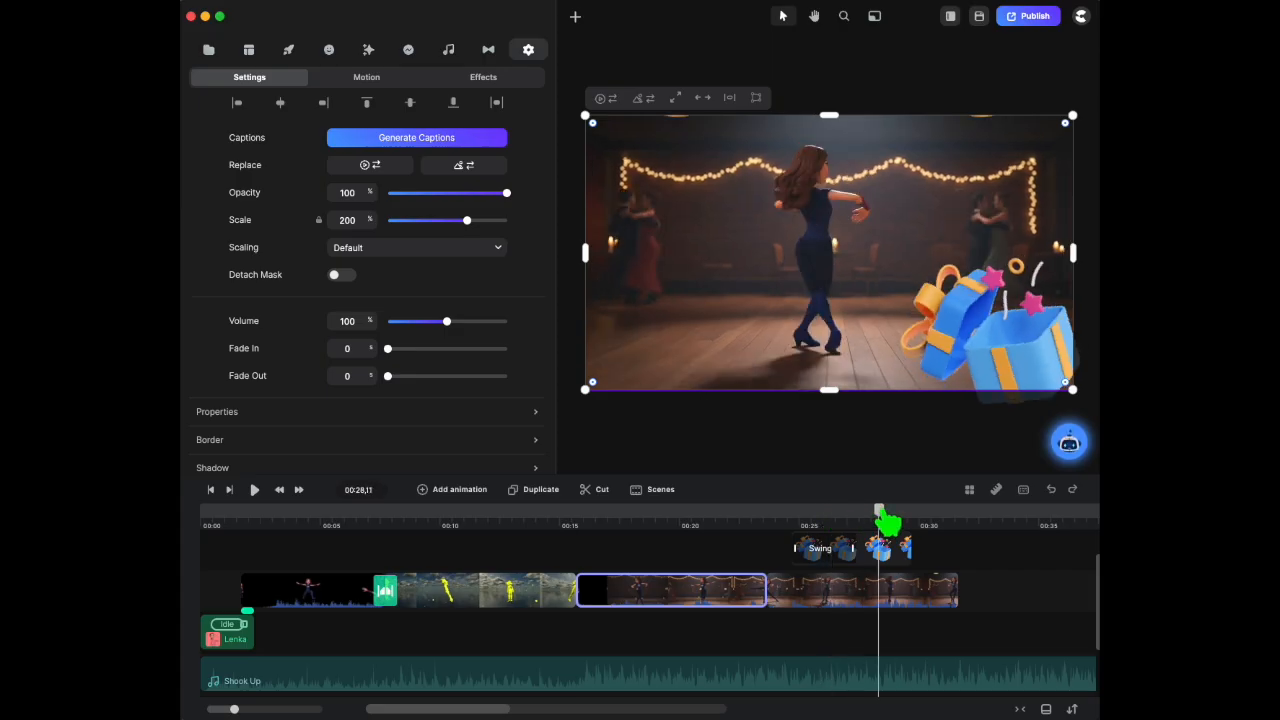
mouse_move(886, 520)
left_mouse_down()
mouse_move(940, 534)
mouse_move(831, 536)
mouse_move(893, 540)
left_mouse_up()
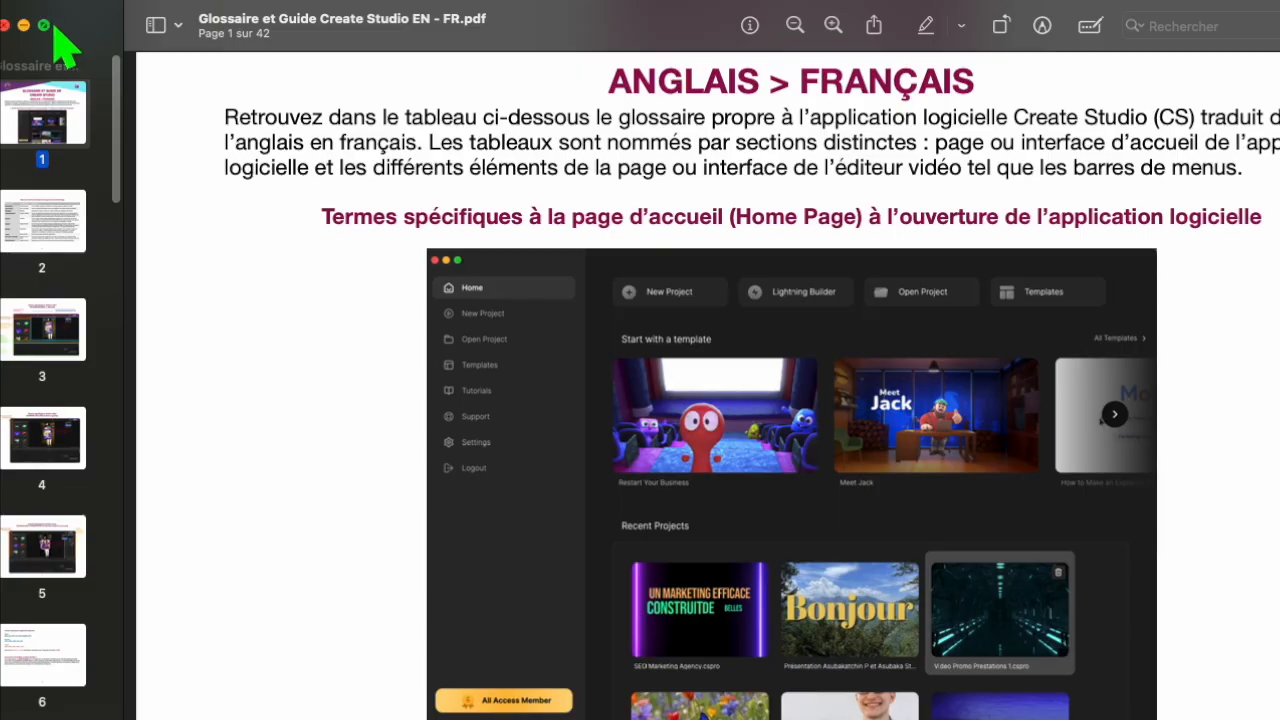
Show the Create Studio glossary and guide PDF in full screen
left_click(43, 25)
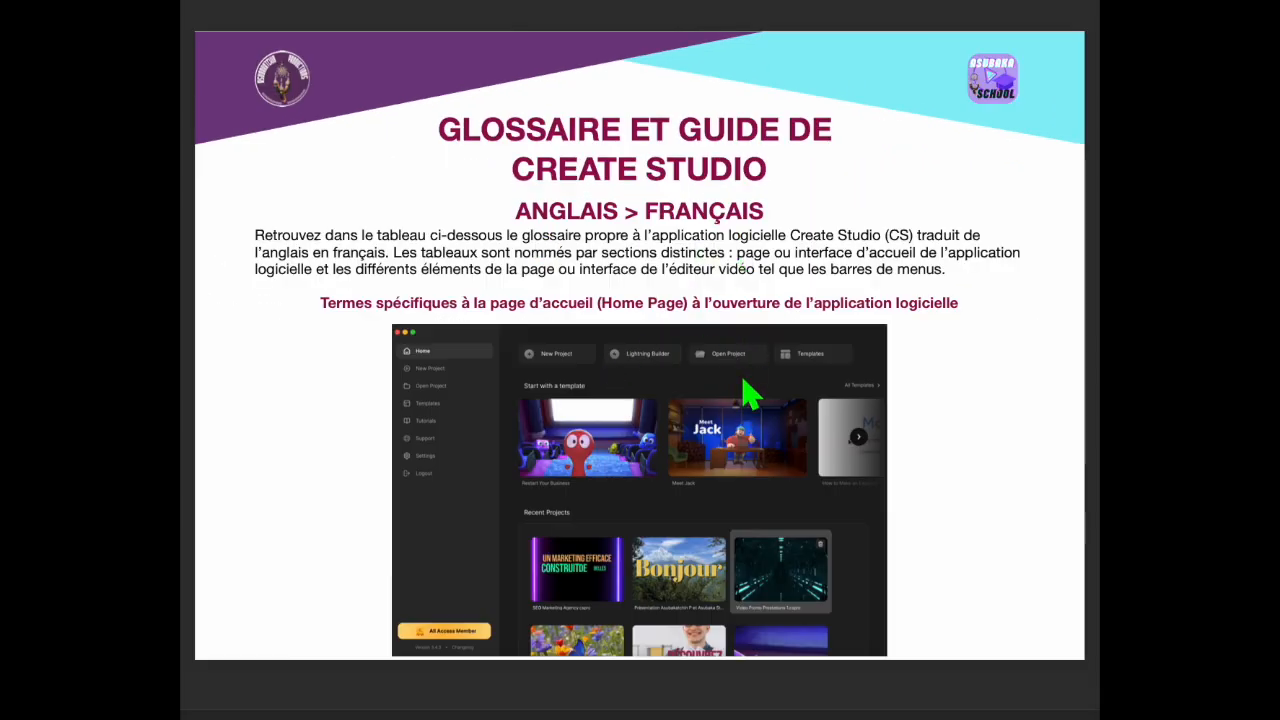
Page through the Create Studio glossary to view the editor interface layouts, the supported file formats and the Track Matte explanation
key("Down")
key("Down")
key("Down")
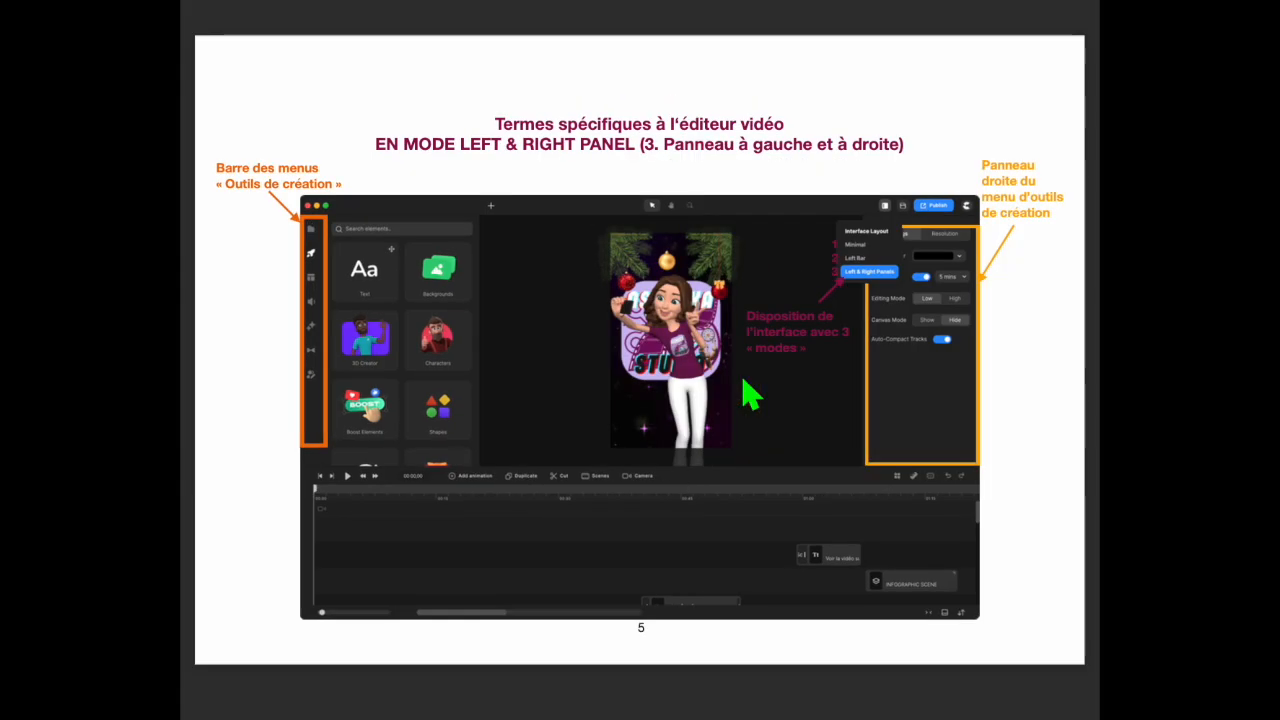
key("Down")
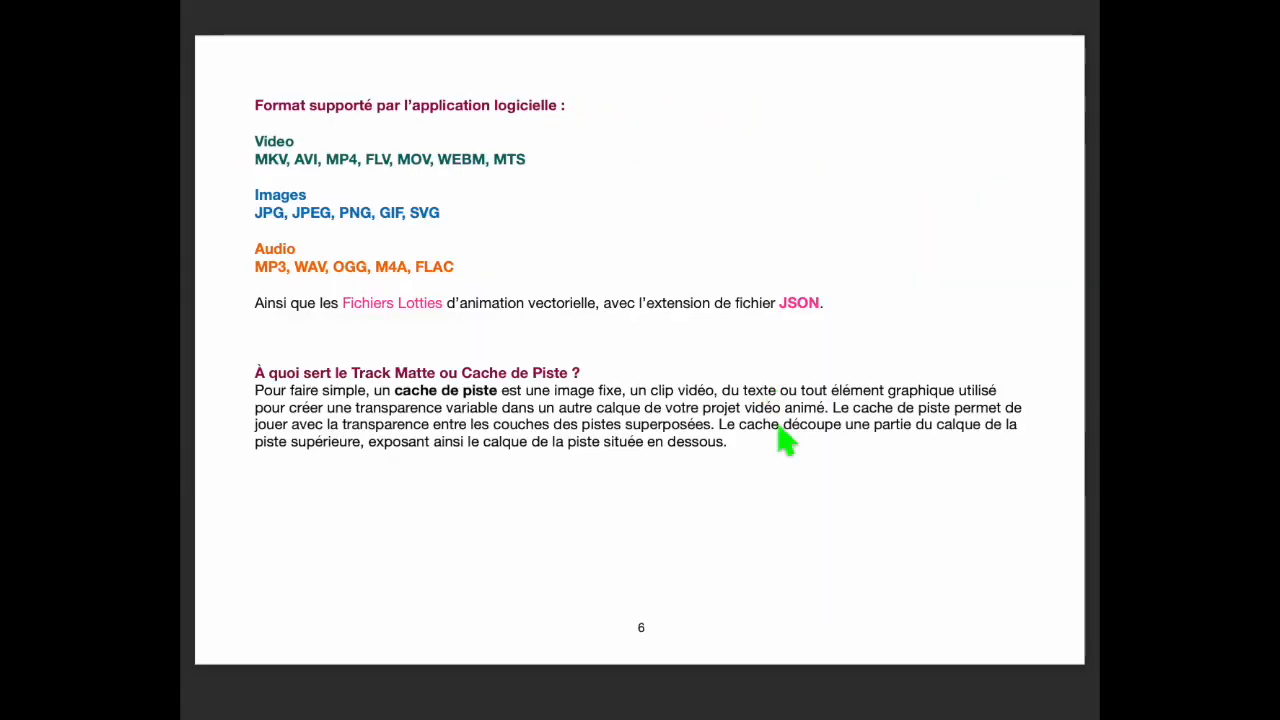
key("Down")
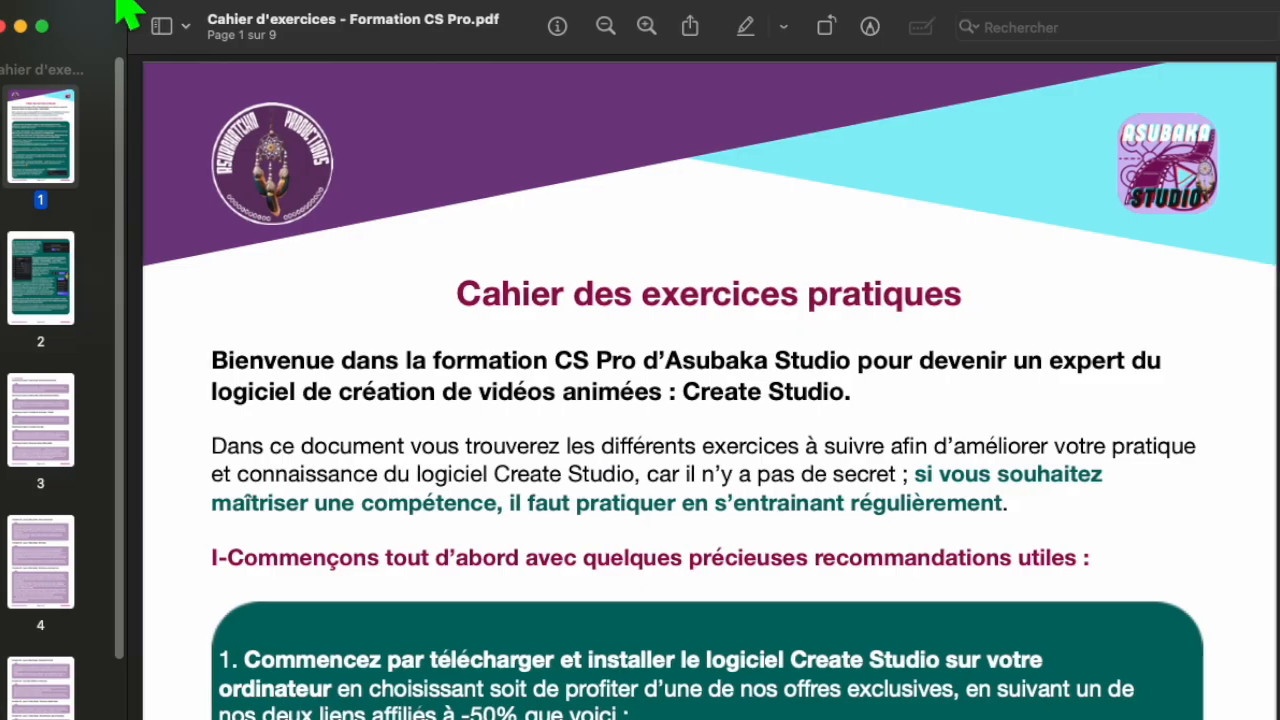
Review the "Cahier d'exercices - Formation CS Pro" PDF in full screen through to its final lessons, and close the document
scroll(800, 337, "down", 10)
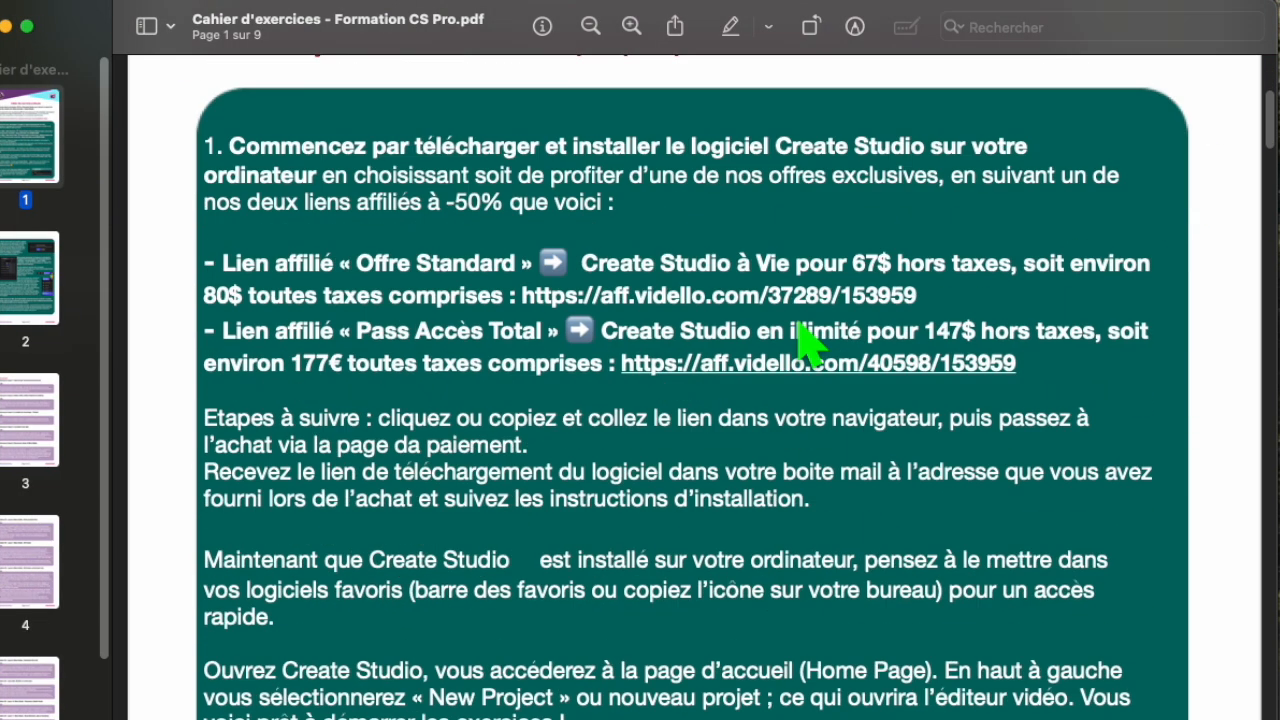
left_click(27, 26)
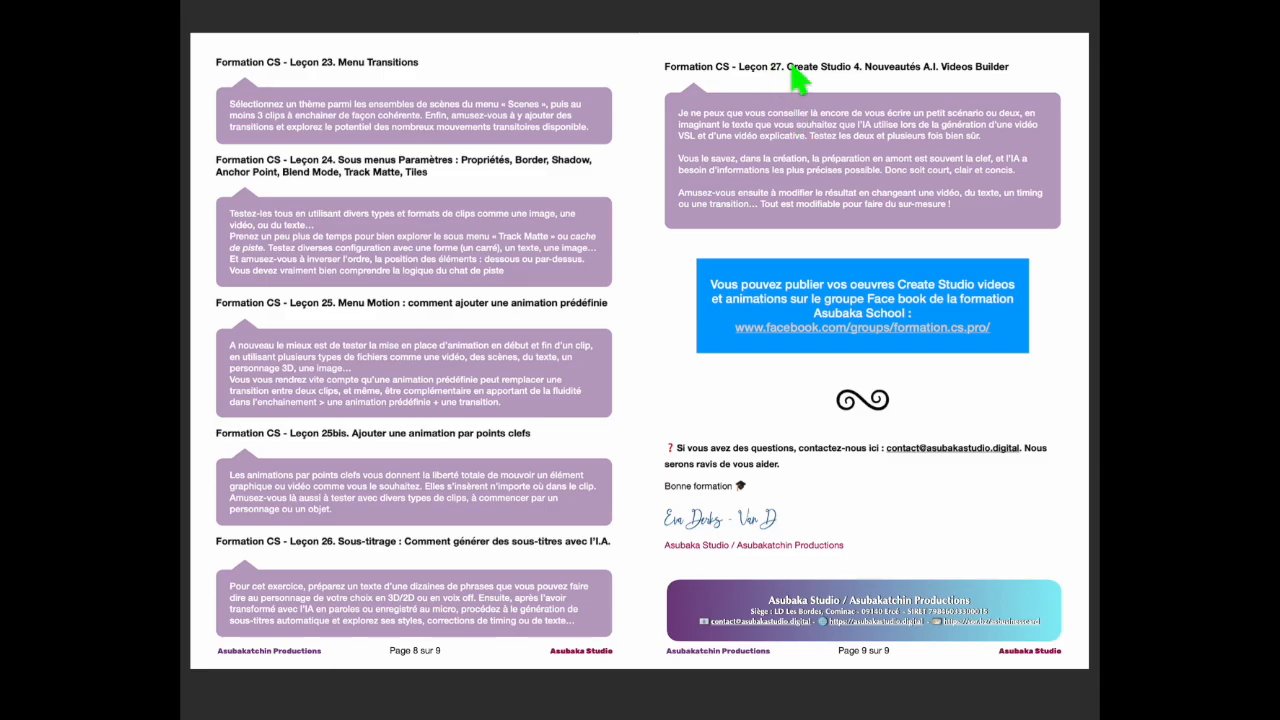
mouse_move(201, 28)
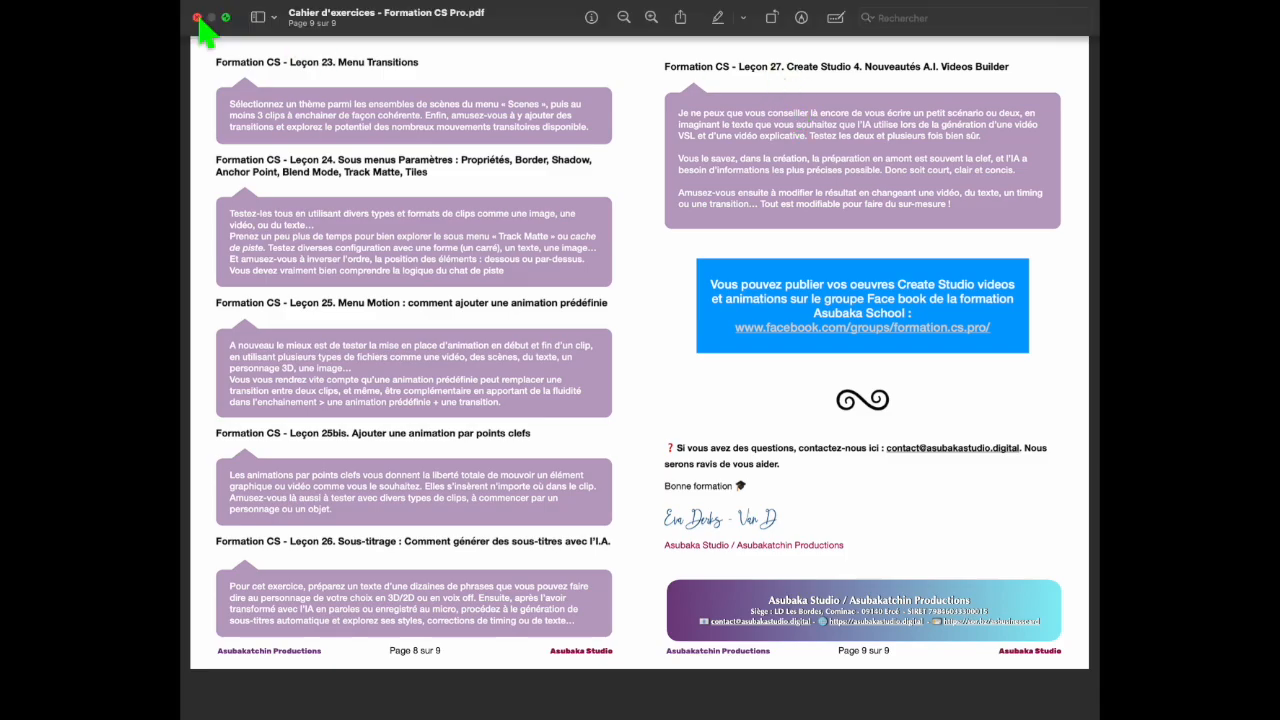
left_click(197, 18)
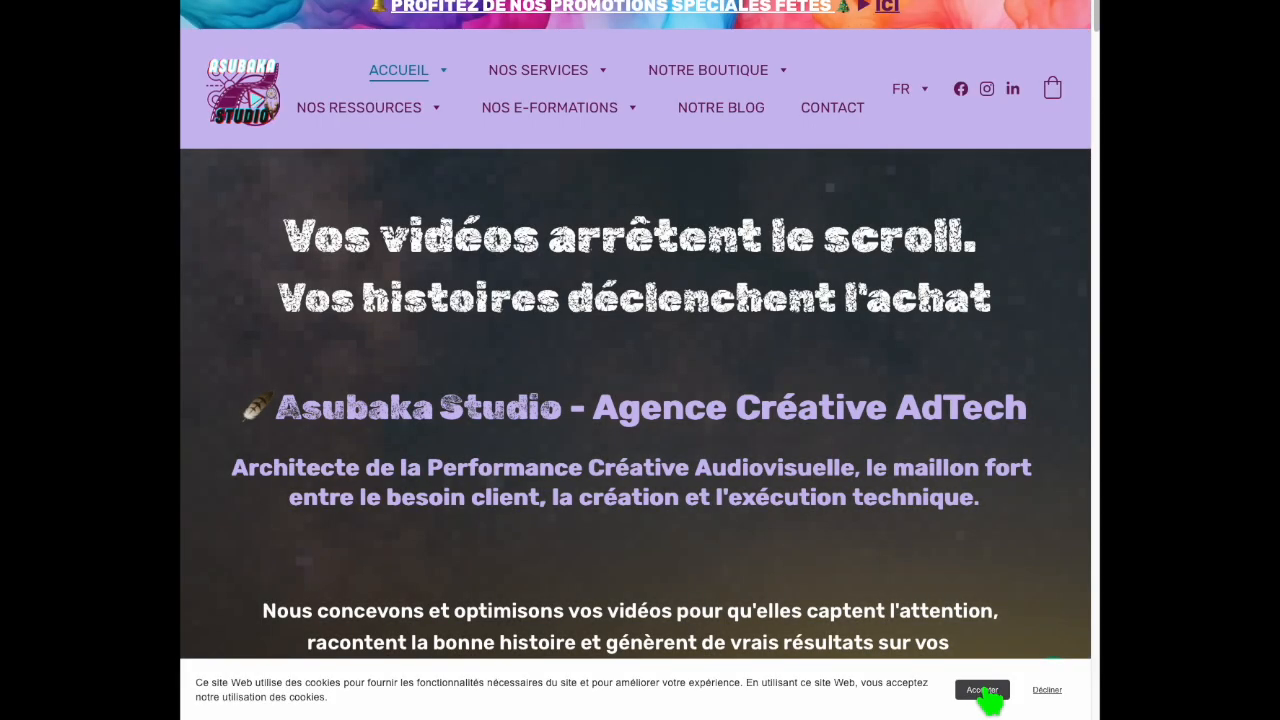
Accept the cookies on the Asubaka Studio website and open the e-formations page to view its training domains and instructor section
left_click(982, 689)
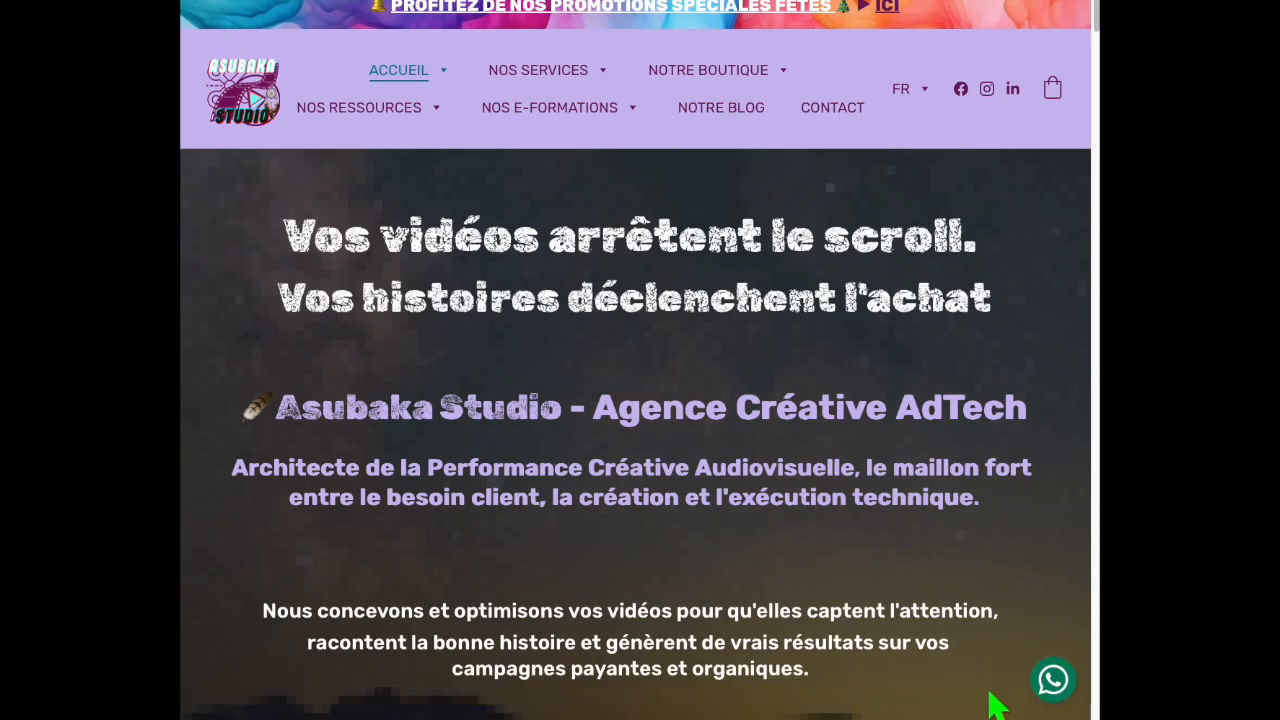
mouse_move(535, 125)
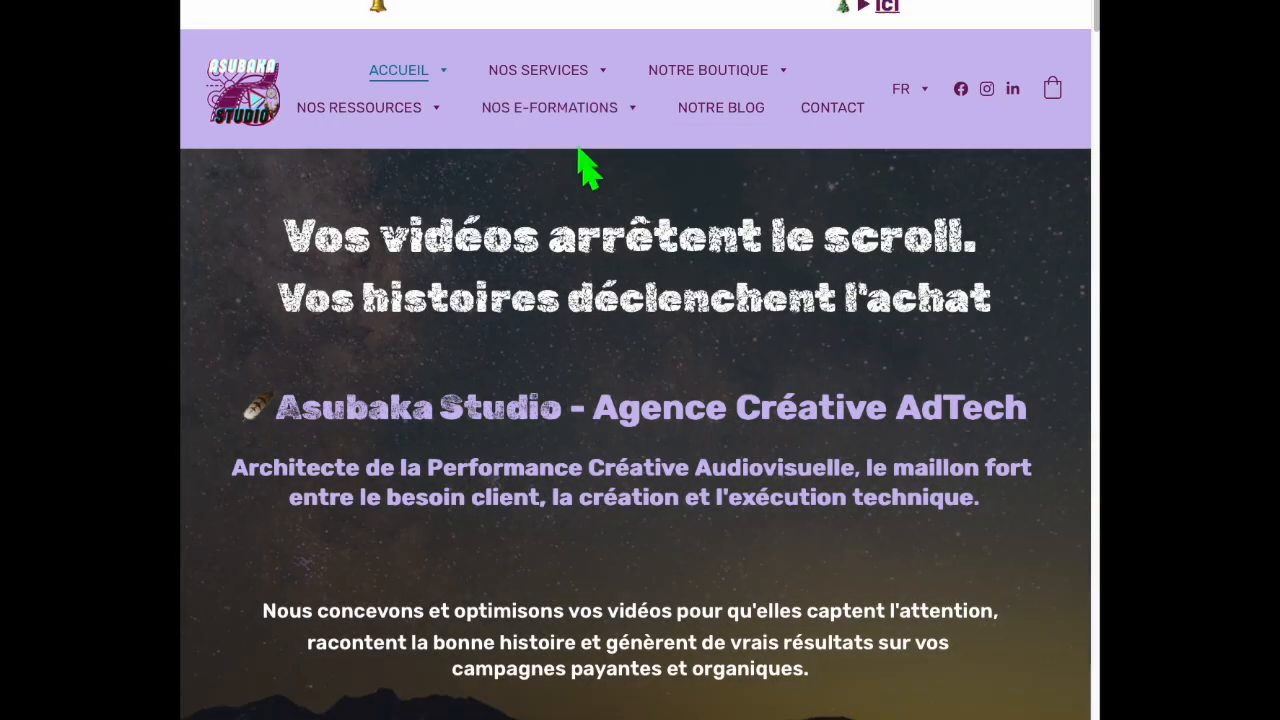
left_click(551, 109)
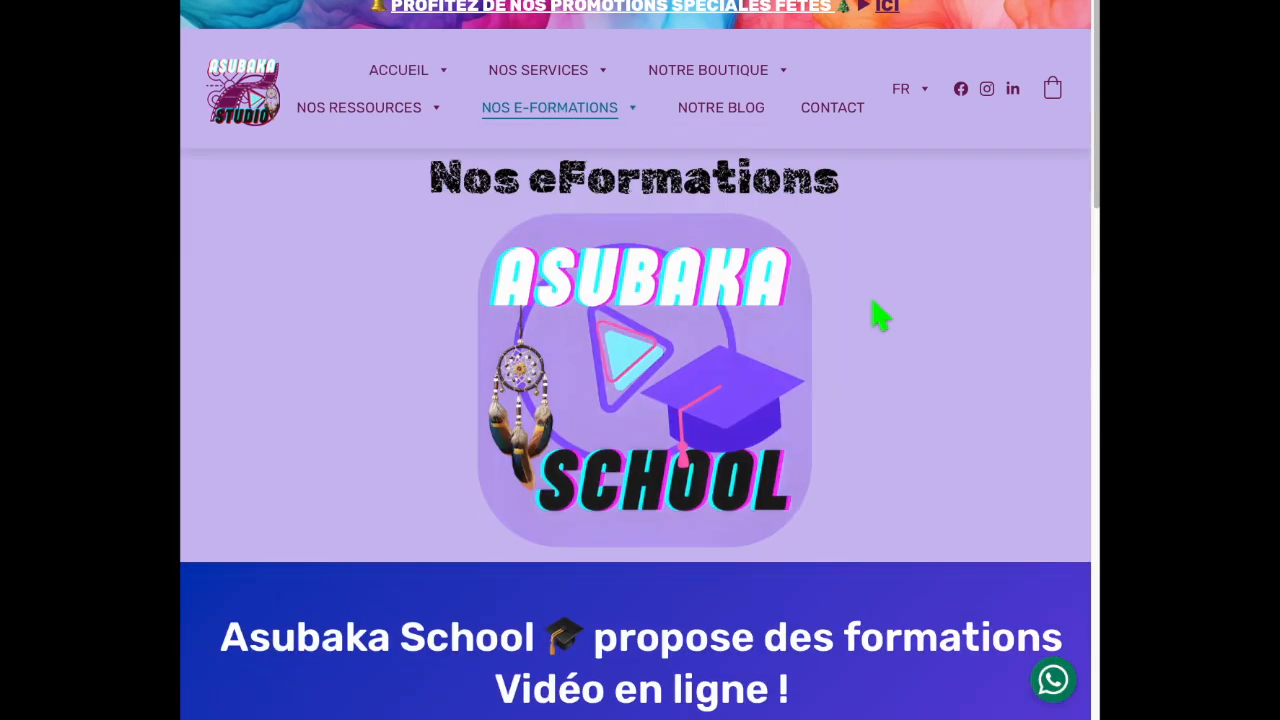
scroll(886, 386, "down", 10)
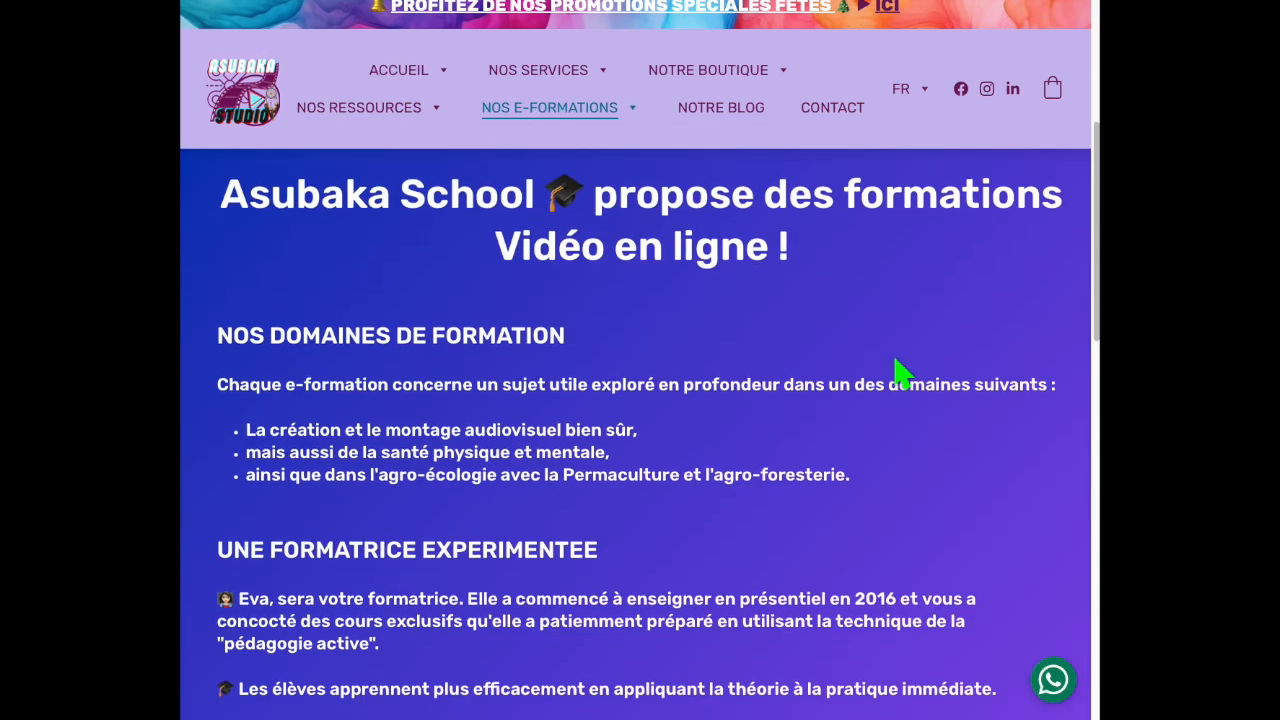